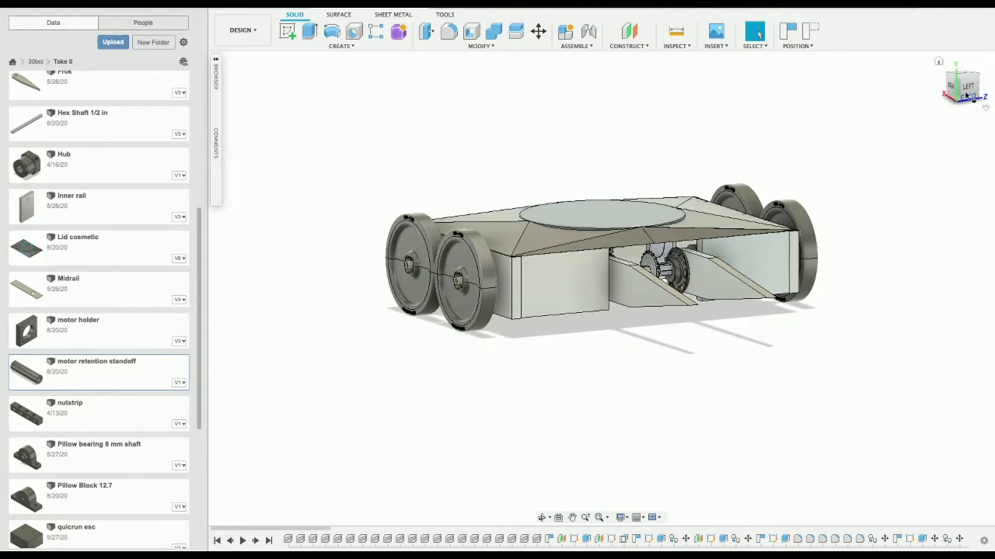
# - Hide the project's file list and inspect the robot assembly's exterior, underside and open interior
pyautogui.moveTo(965, 90)
pyautogui.mouseDown()
pyautogui.moveTo(946, 87)
pyautogui.moveTo(956, 99)
pyautogui.mouseUp()
pyautogui.click(206, 15)
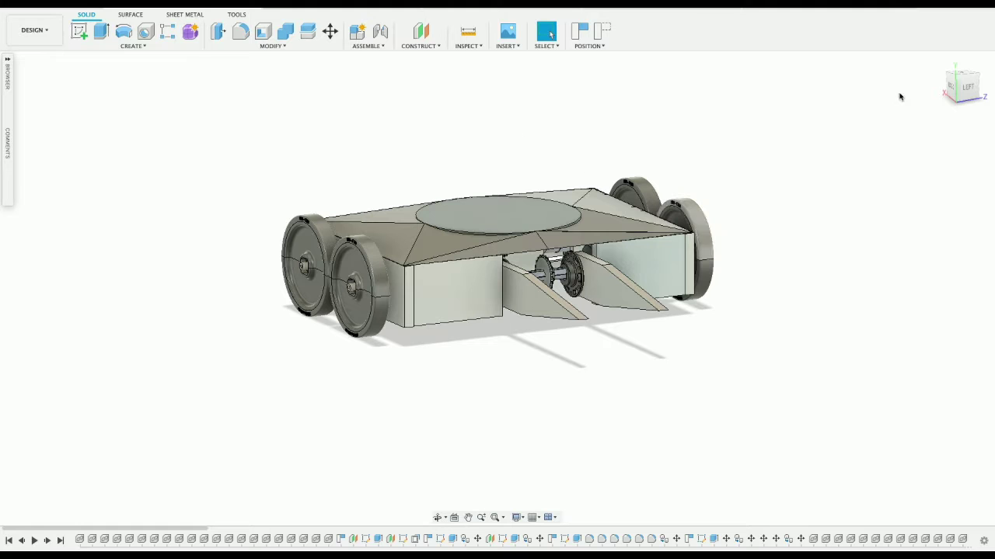
pyautogui.moveTo(966, 80)
pyautogui.mouseDown()
pyautogui.moveTo(964, 90)
pyautogui.moveTo(959, 81)
pyautogui.moveTo(833, 66)
pyautogui.mouseUp()
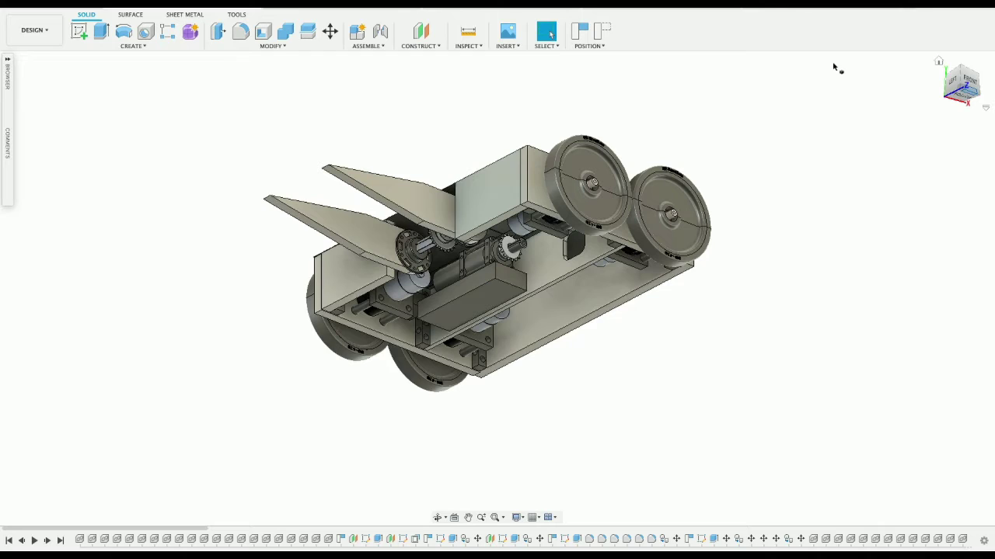
pyautogui.moveTo(967, 91); pyautogui.dragTo(948, 32)
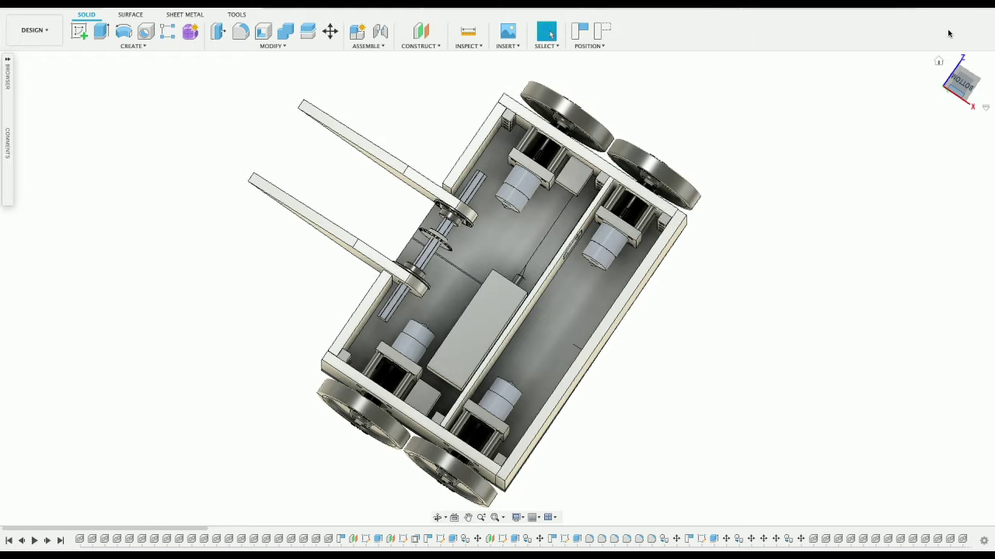
pyautogui.moveTo(963, 80)
pyautogui.mouseDown()
pyautogui.moveTo(966, 112)
pyautogui.moveTo(954, 65)
pyautogui.moveTo(885, 53)
pyautogui.mouseUp()
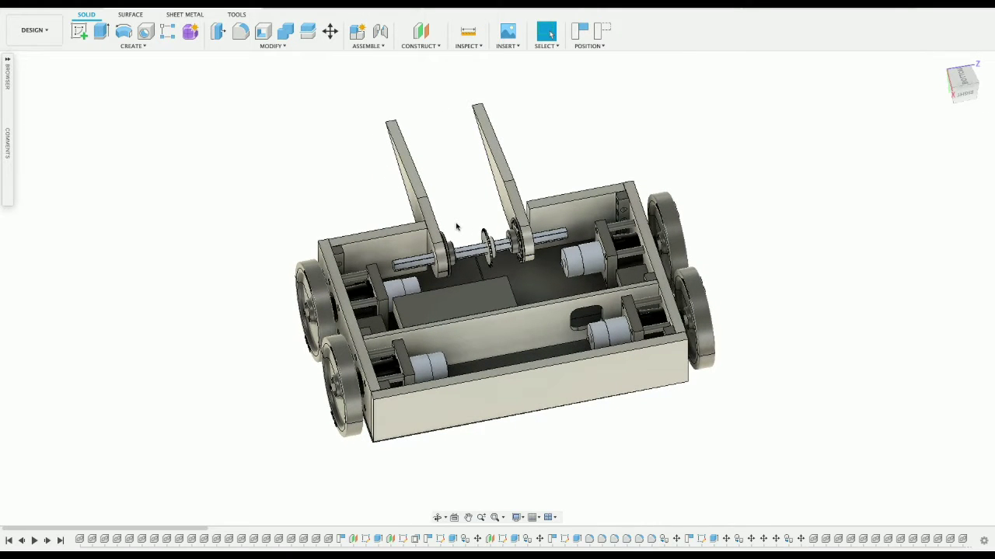
# - Examine the hex shaft carrying the two forks and sprocket, and the drive motors around it inside the chassis
pyautogui.scroll(-1, 456, 227)
pyautogui.scroll(3, 456, 226)
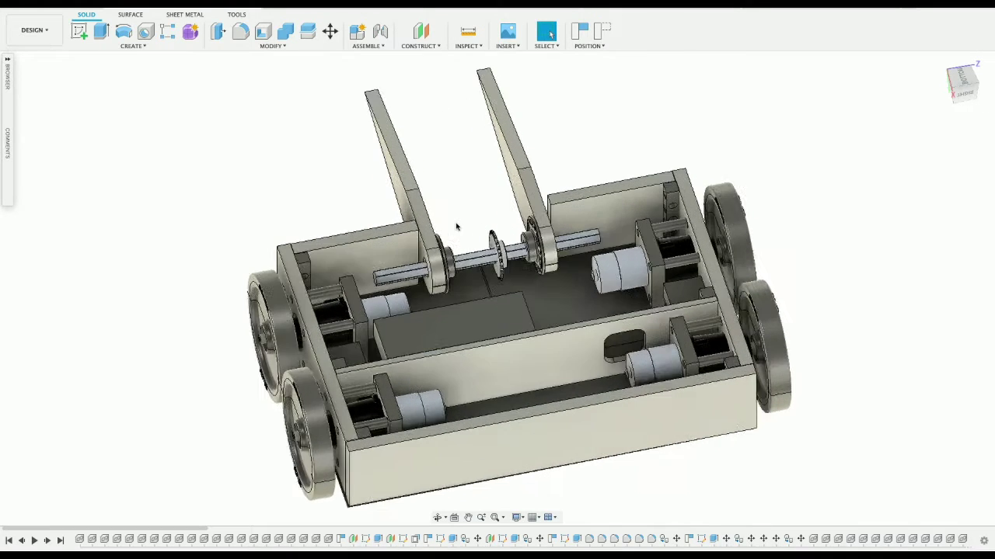
pyautogui.scroll(1, 456, 227)
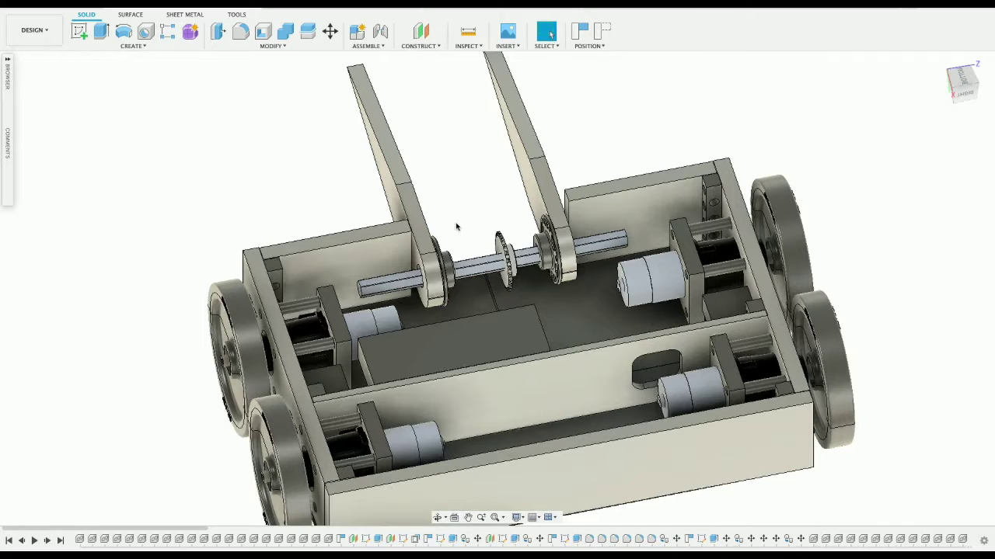
pyautogui.scroll(1, 456, 227)
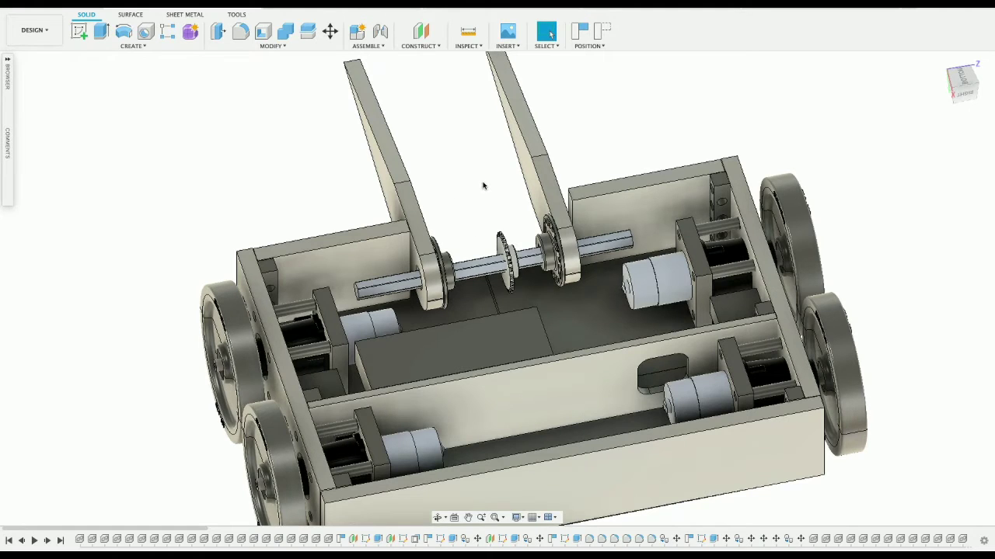
pyautogui.scroll(5, 483, 186)
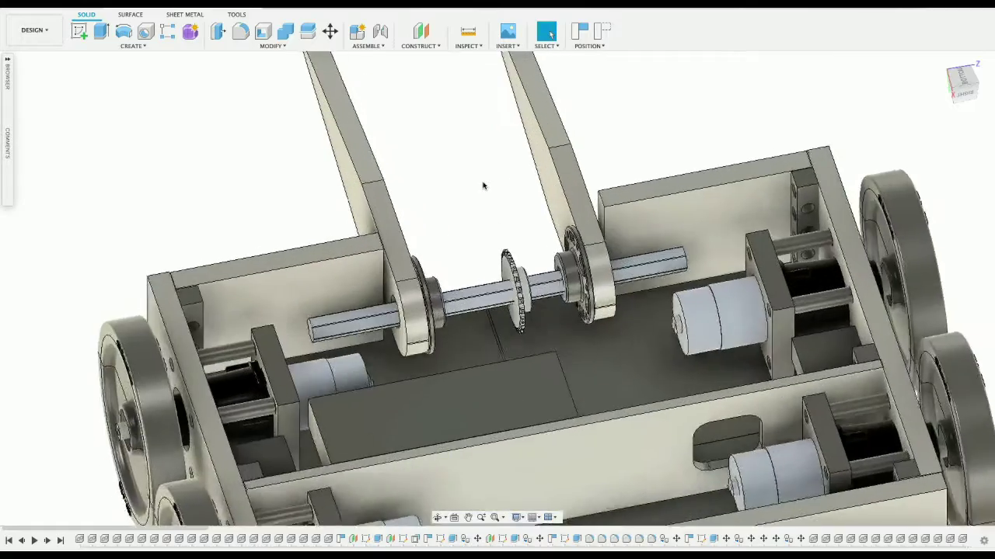
pyautogui.scroll(-5, 482, 186)
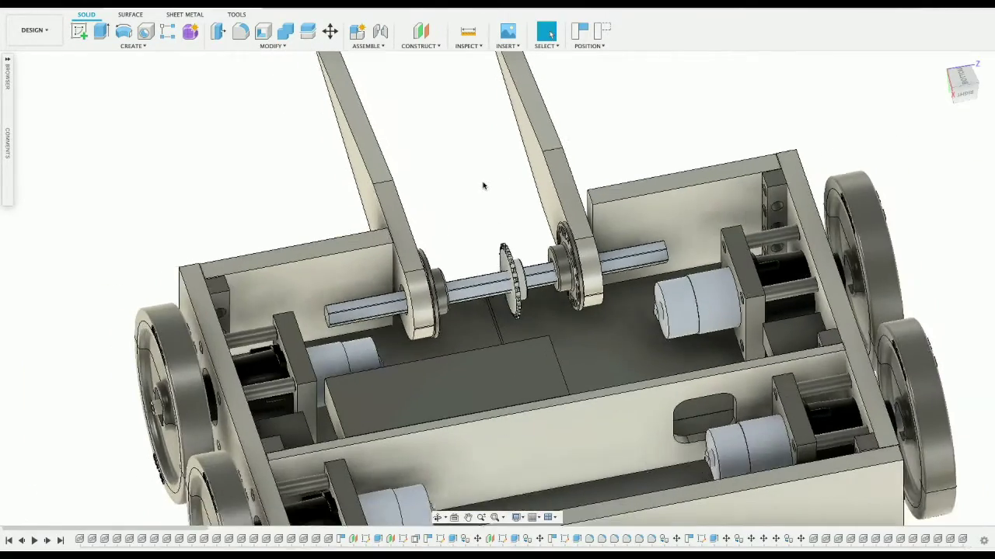
pyautogui.scroll(2, 482, 186)
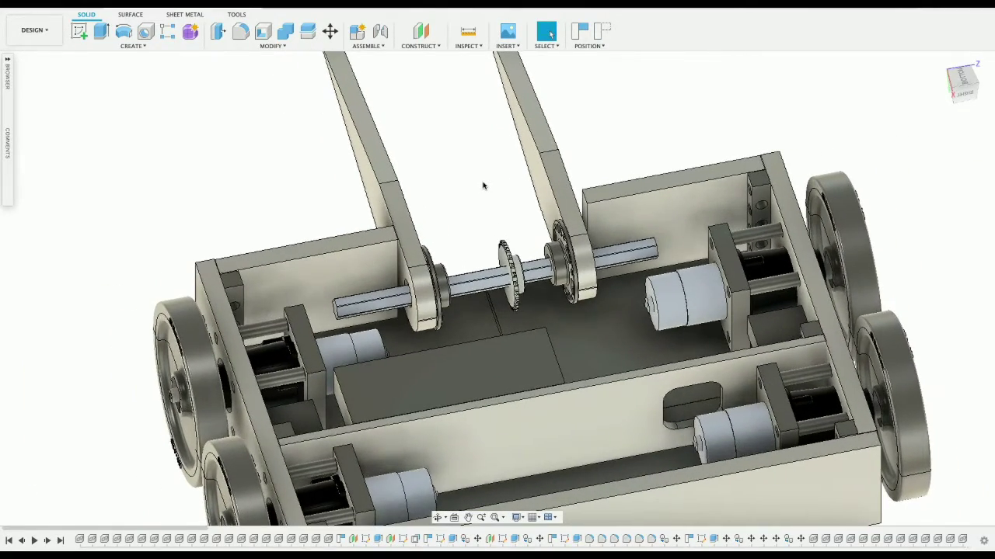
pyautogui.scroll(3, 483, 186)
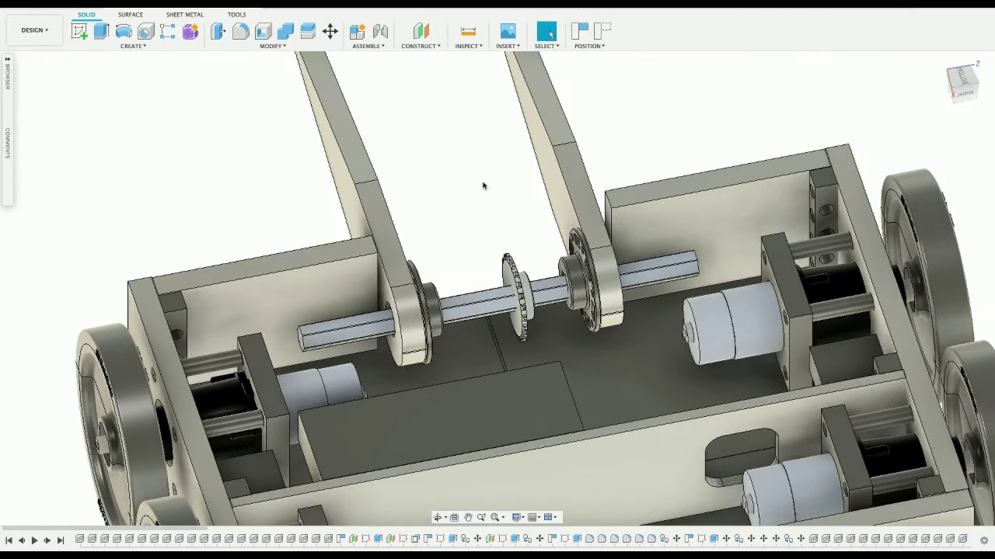
pyautogui.scroll(-3, 482, 186)
pyautogui.scroll(-1, 482, 186)
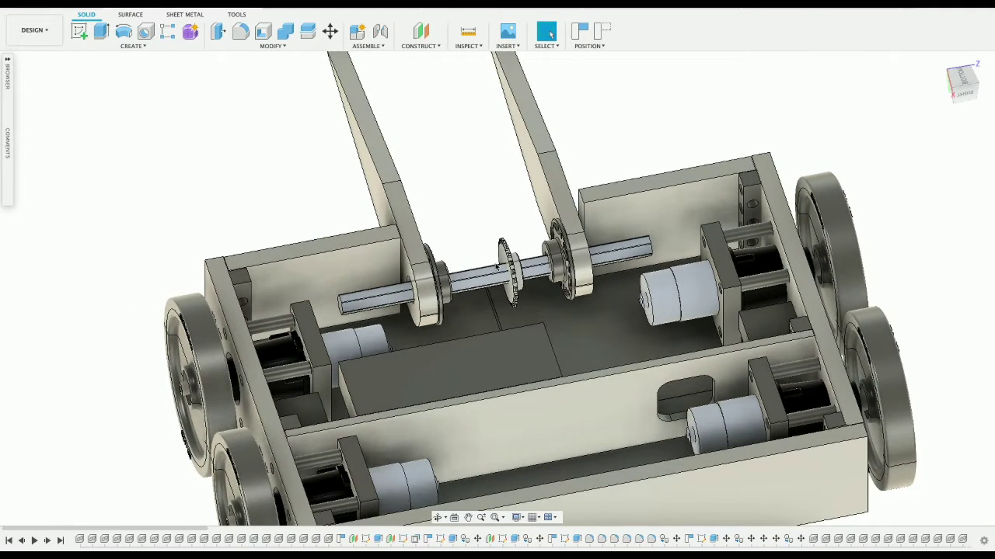
pyautogui.scroll(-1, 628, 223)
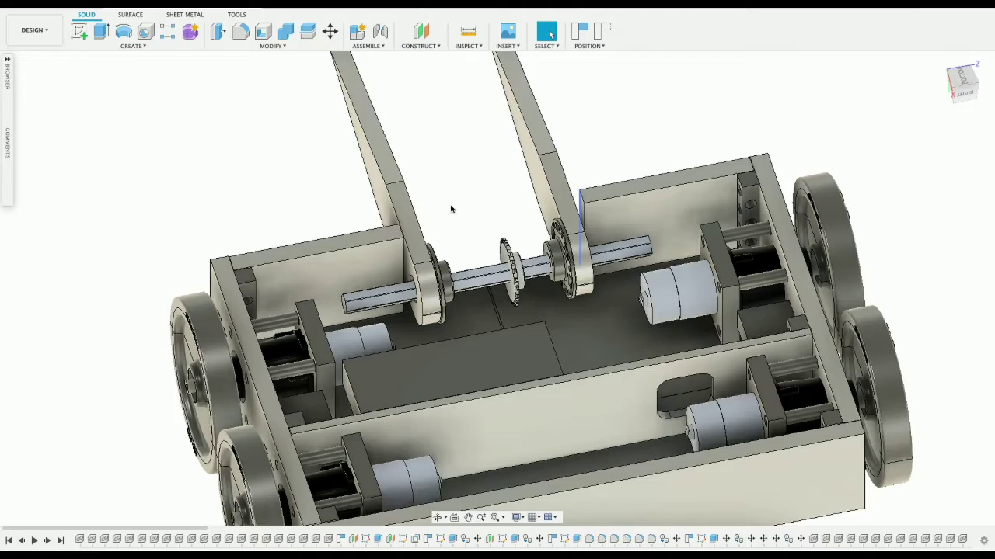
# - Examine the fork hub, the shaft sprocket and the lifter motor with its own sprocket from several angles
pyautogui.keyDown('shift'); pyautogui.moveTo(493, 282); pyautogui.dragTo(804, 93, button='middle'); pyautogui.keyUp('shift')
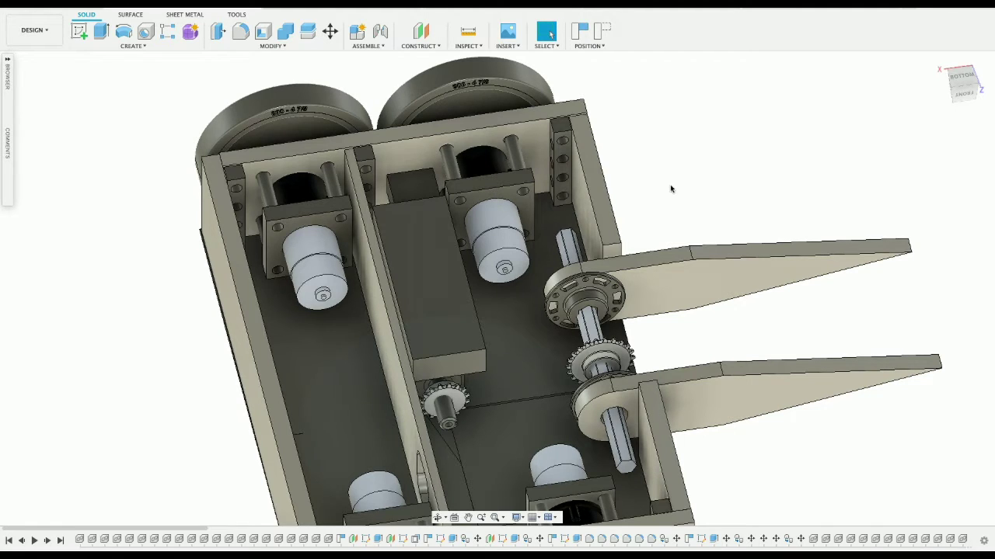
pyautogui.scroll(-1, 588, 365)
pyautogui.scroll(5, 589, 365)
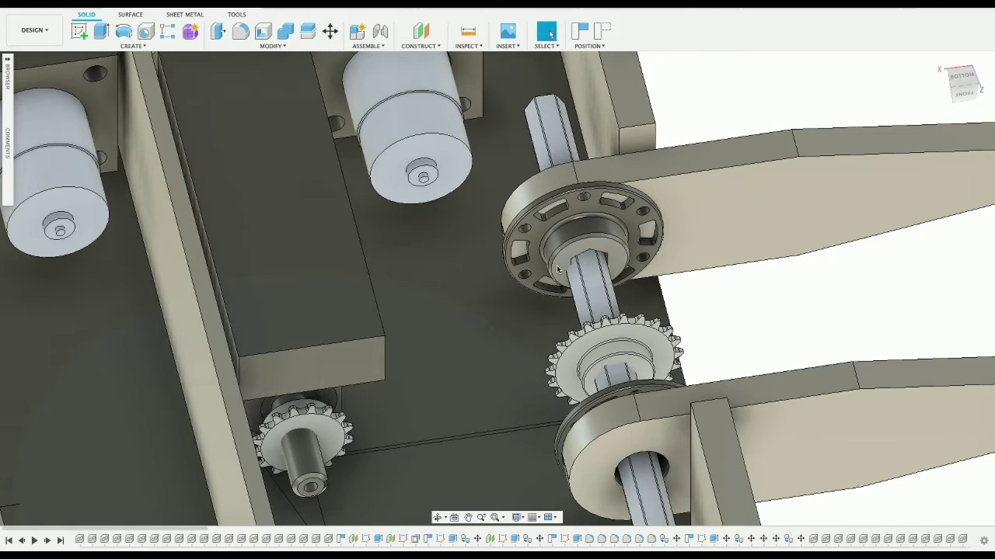
pyautogui.scroll(3, 558, 269)
pyautogui.scroll(-3, 557, 270)
pyautogui.scroll(-2, 557, 269)
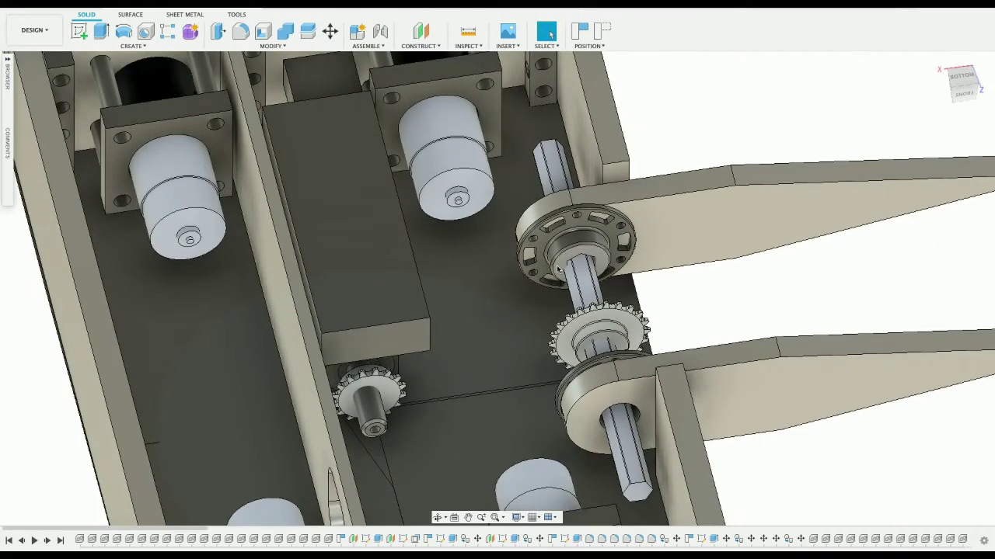
pyautogui.scroll(-1, 557, 270)
pyautogui.scroll(-2, 557, 270)
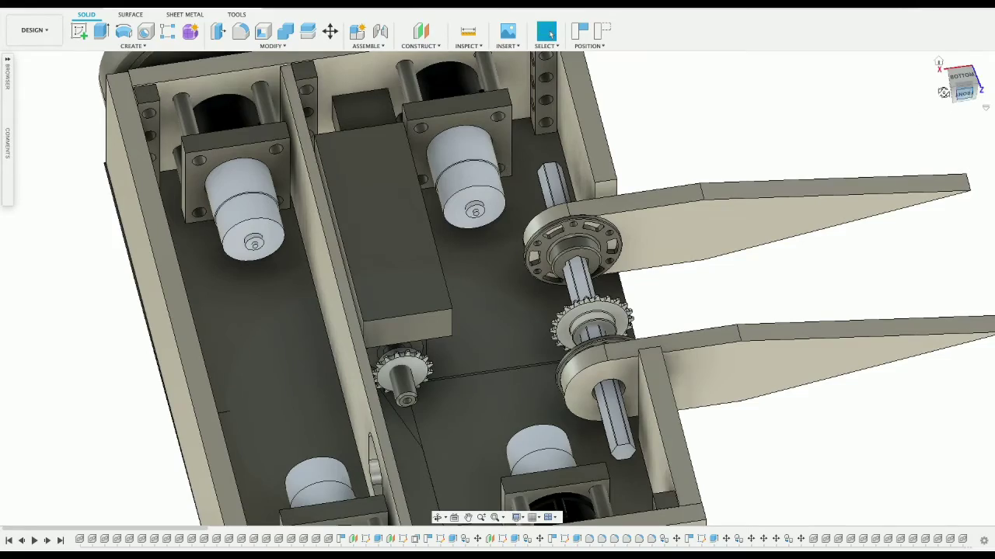
pyautogui.moveTo(966, 92); pyautogui.dragTo(892, 69)
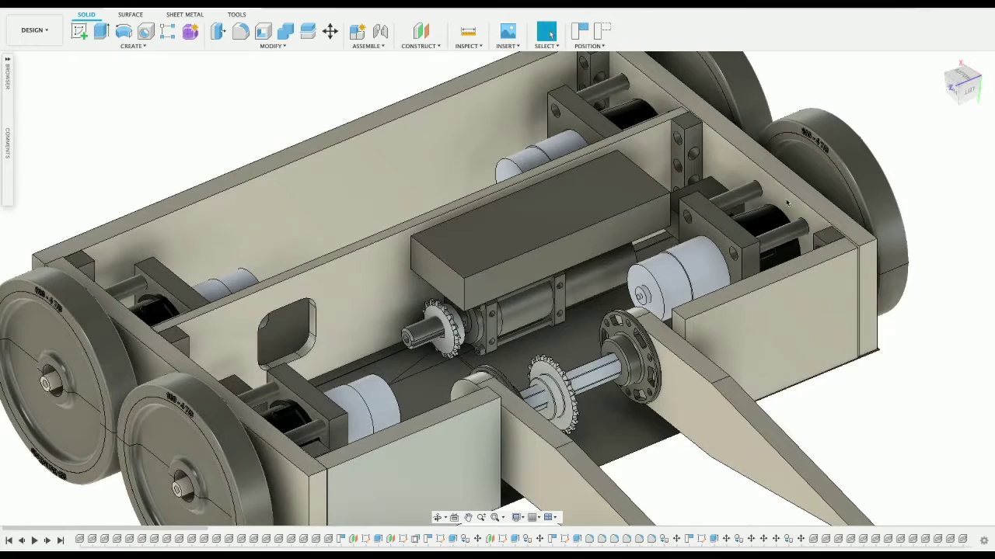
pyautogui.moveTo(968, 94); pyautogui.dragTo(822, 71)
# - Inspect the two wheels on one side of the chassis, focusing on the motor shafts inside their hub openings
pyautogui.scroll(-2, 704, 252)
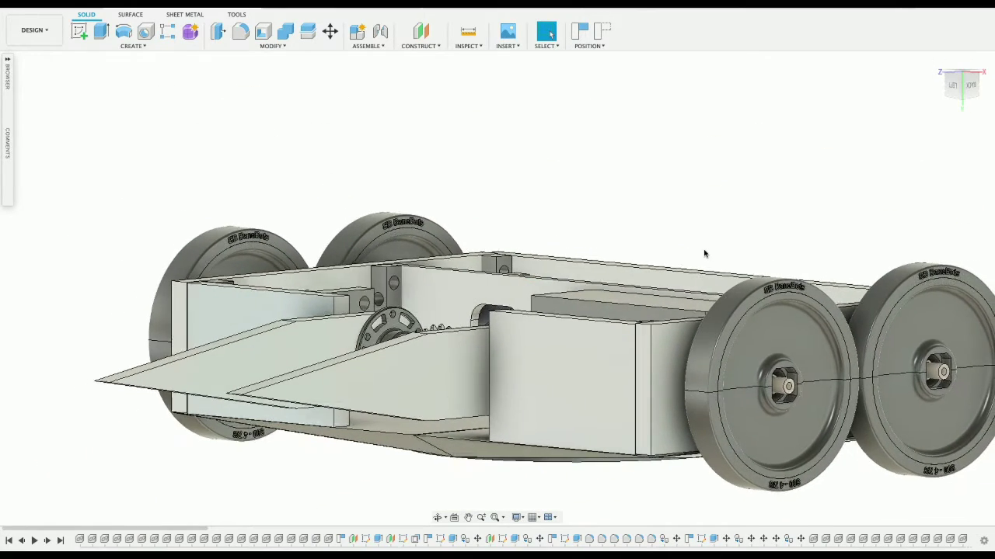
pyautogui.scroll(1, 705, 251)
pyautogui.click(468, 517)
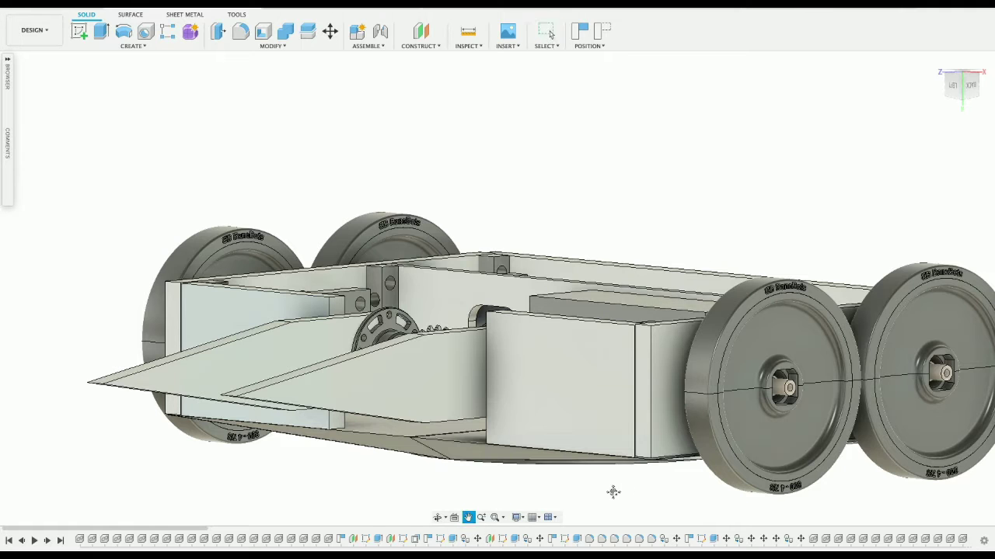
pyautogui.moveTo(610, 491); pyautogui.dragTo(403, 386)
pyautogui.press('Escape')
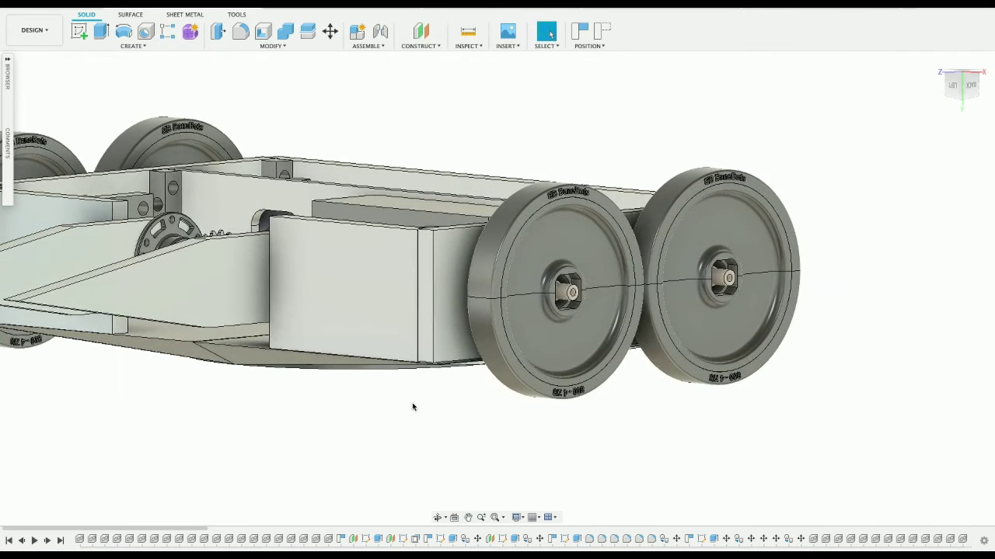
pyautogui.scroll(5, 571, 297)
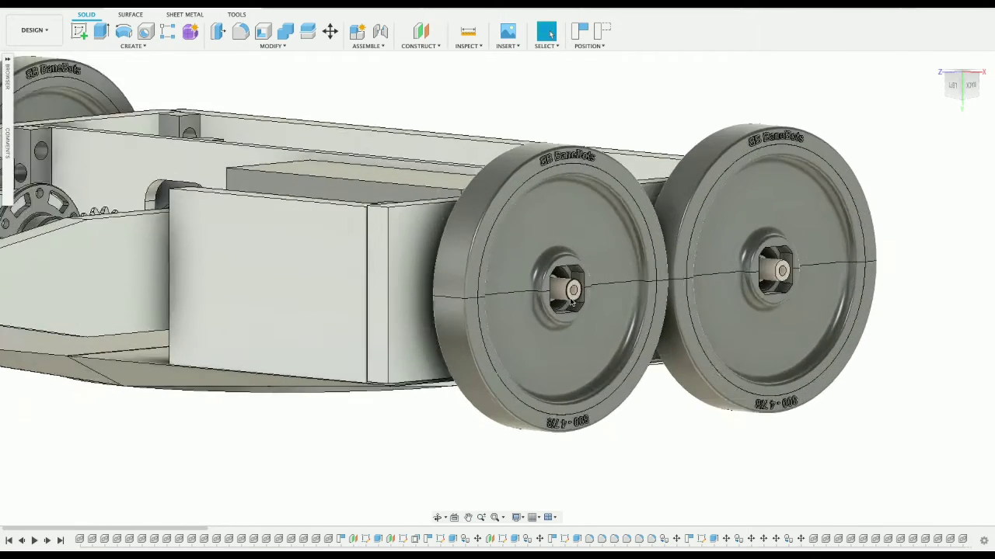
pyautogui.scroll(2, 570, 302)
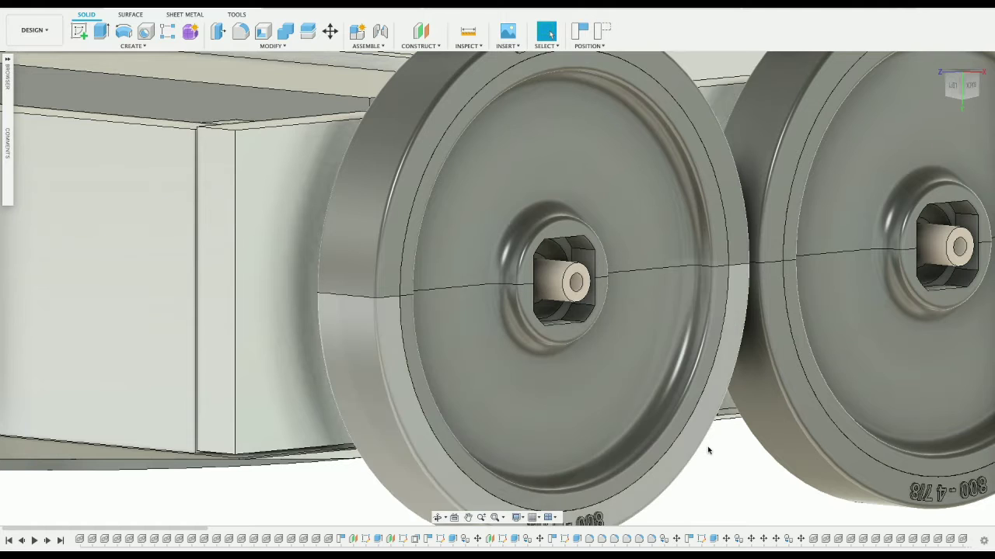
pyautogui.scroll(2, 707, 450)
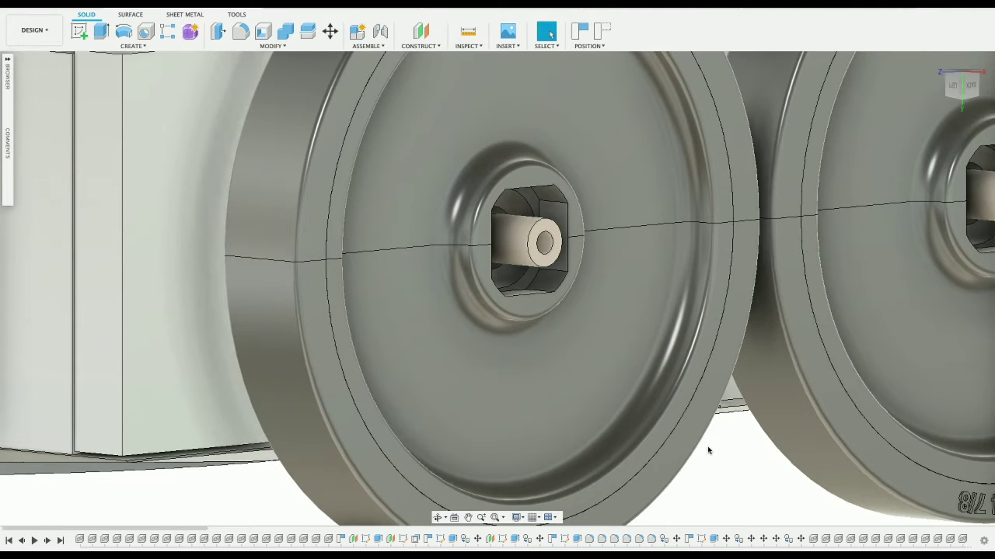
pyautogui.scroll(-3, 708, 450)
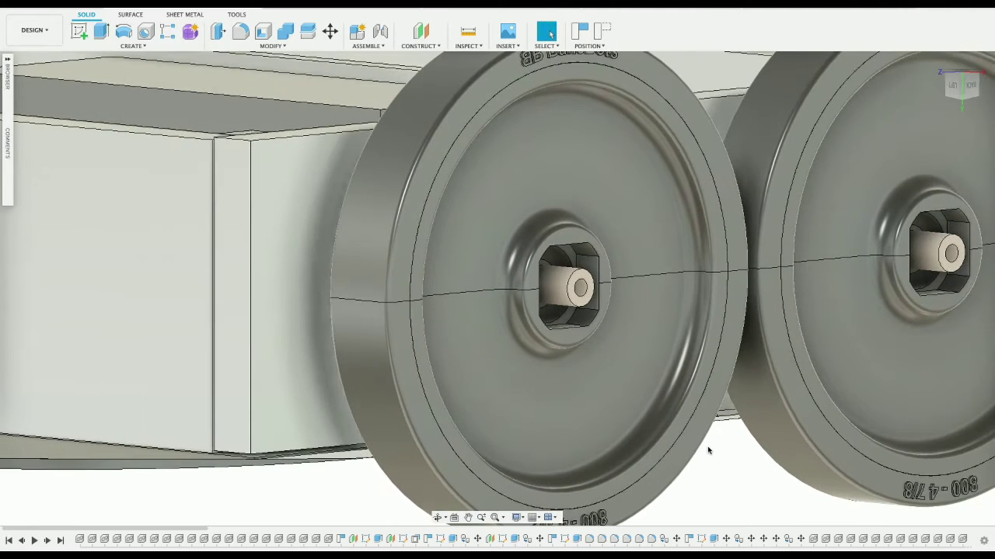
pyautogui.scroll(-5, 708, 451)
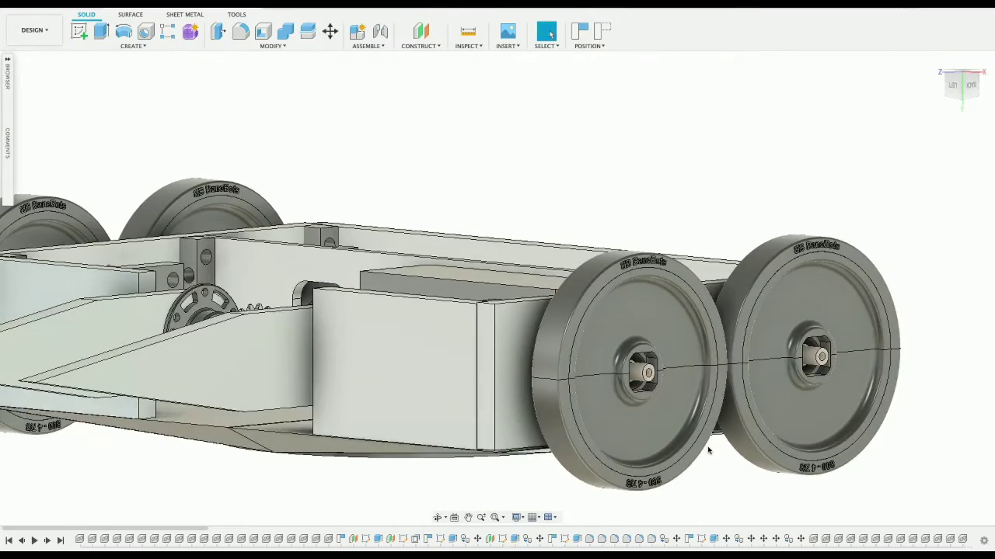
# - Review the drive motor mounts with their standoffs and the fork shaft inside the open chassis
pyautogui.moveTo(971, 88)
pyautogui.mouseDown()
pyautogui.moveTo(981, 165)
pyautogui.moveTo(994, 174)
pyautogui.moveTo(994, 164)
pyautogui.moveTo(949, 160)
pyautogui.mouseUp()
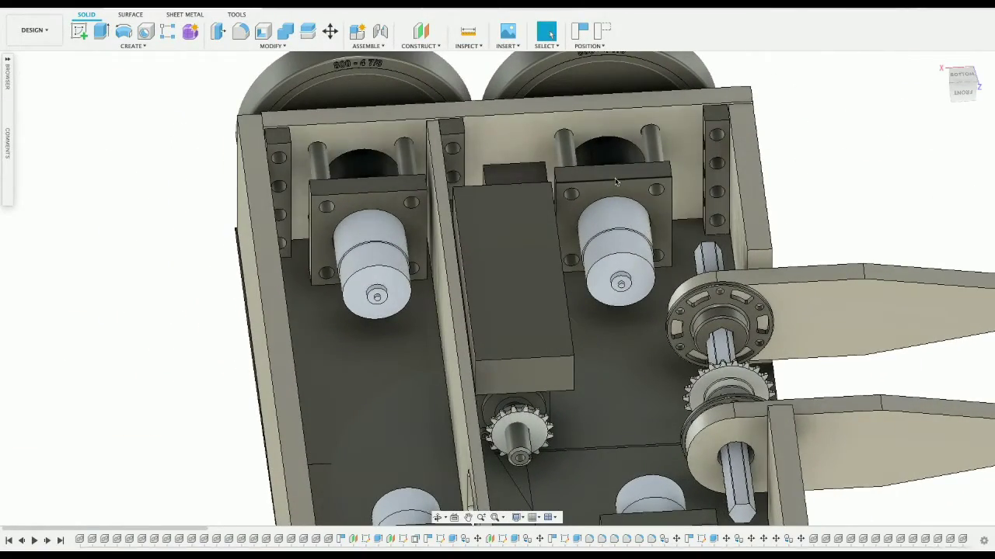
pyautogui.moveTo(962, 84)
pyautogui.mouseDown()
pyautogui.moveTo(920, 64)
pyautogui.moveTo(976, 87)
pyautogui.moveTo(795, 163)
pyautogui.mouseUp()
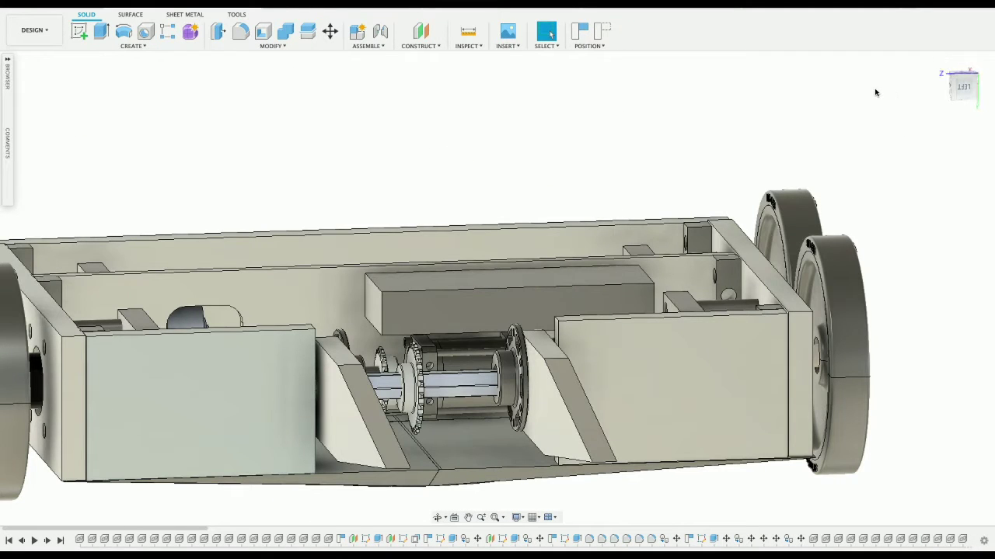
pyautogui.moveTo(957, 85); pyautogui.dragTo(963, 82)
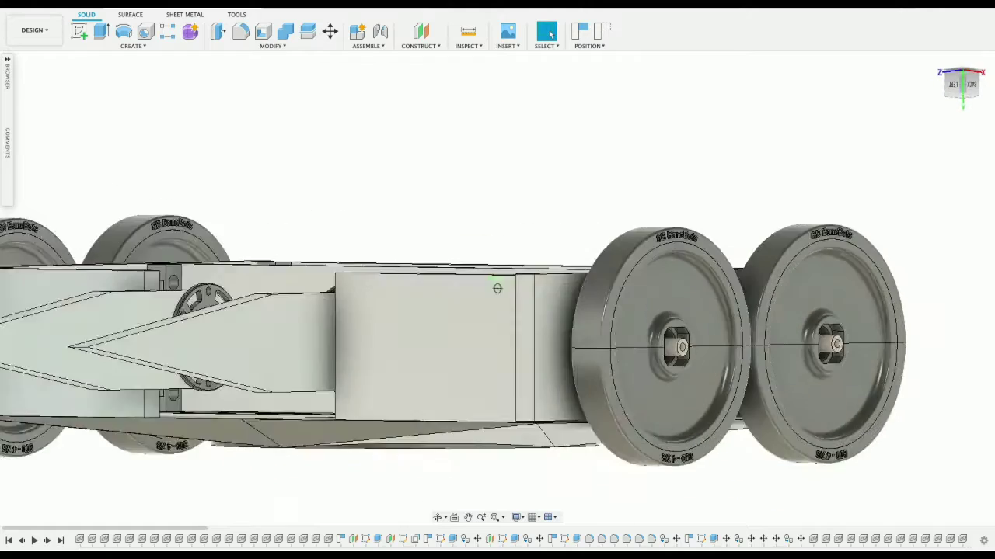
# - Examine the faceted lid and its circular disc from the back, top and fork side of the robot
pyautogui.keyDown('shift'); pyautogui.moveTo(498, 288); pyautogui.dragTo(668, 122, button='middle'); pyautogui.keyUp('shift')
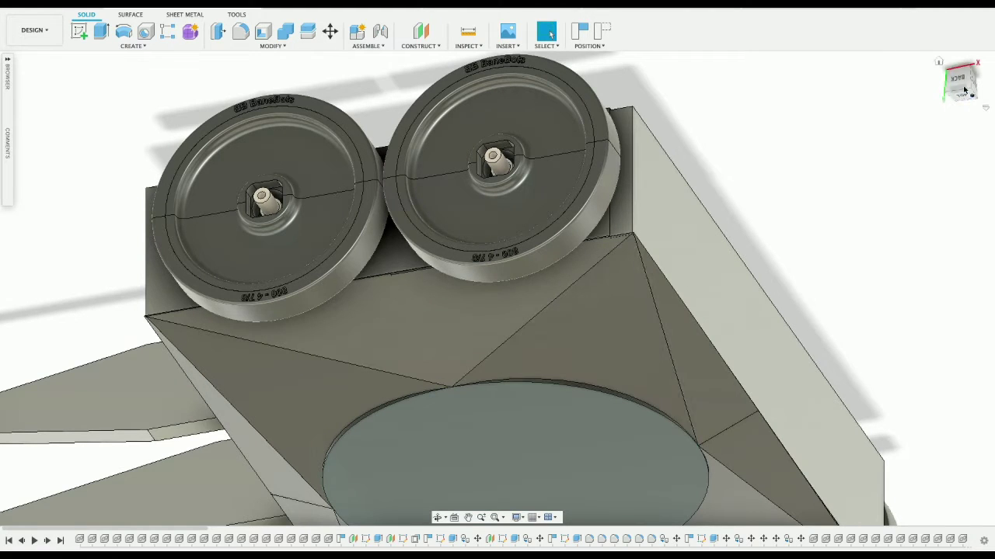
pyautogui.keyDown('shift'); pyautogui.moveTo(939, 97); pyautogui.dragTo(936, 102, button='middle'); pyautogui.keyUp('shift')
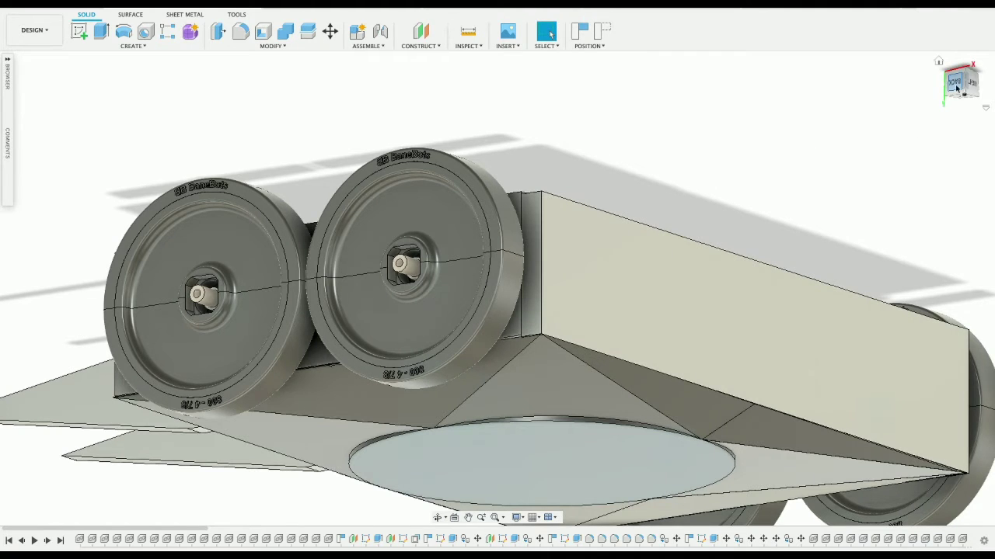
pyautogui.moveTo(958, 89)
pyautogui.keyDown('shift'); pyautogui.mouseDown(button='middle')
pyautogui.moveTo(956, 10)
pyautogui.moveTo(956, 57)
pyautogui.mouseUp(button='middle'); pyautogui.keyUp('shift')
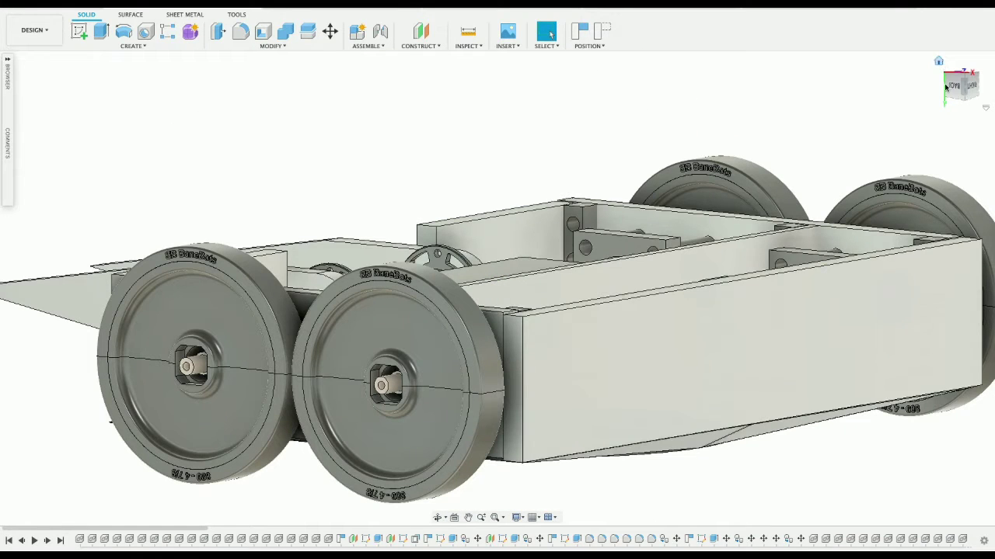
pyautogui.click(956, 89)
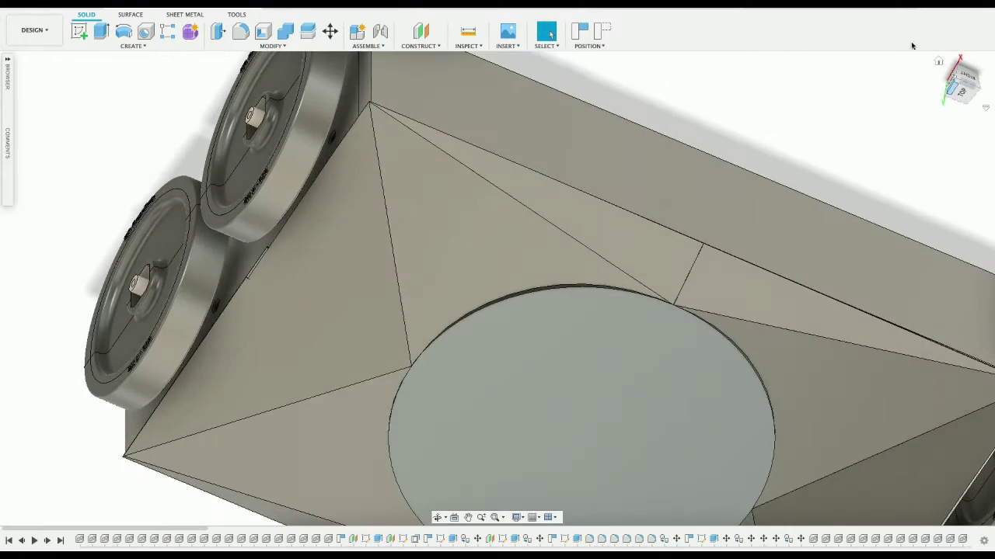
pyautogui.click(949, 83)
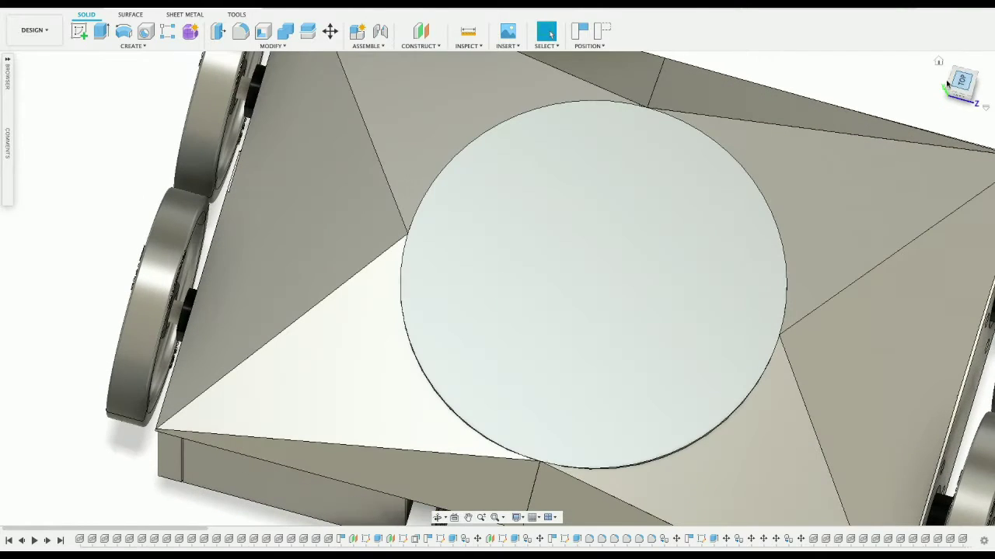
pyautogui.moveTo(952, 94); pyautogui.dragTo(957, 57)
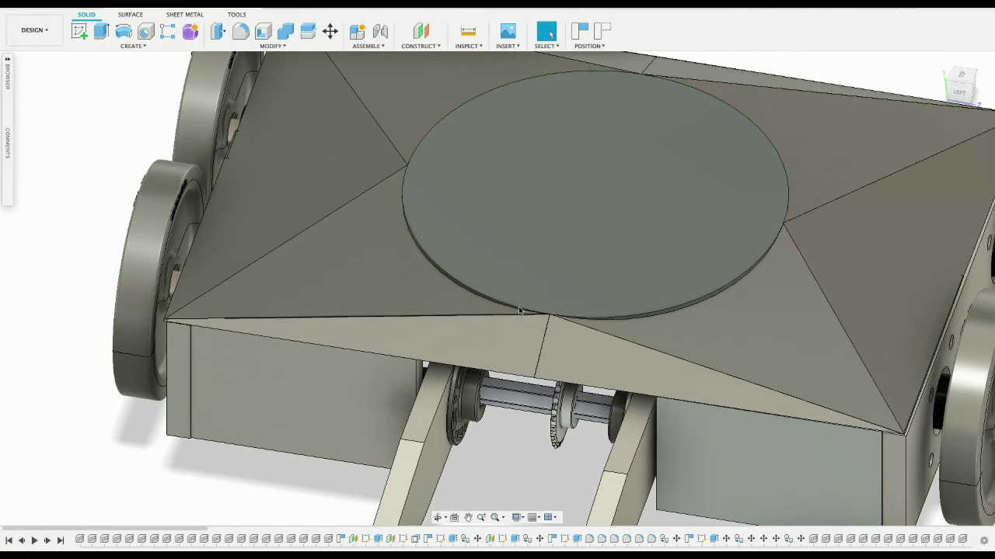
# - Examine the circular disc on top of the robot's faceted lid
pyautogui.click(558, 272)
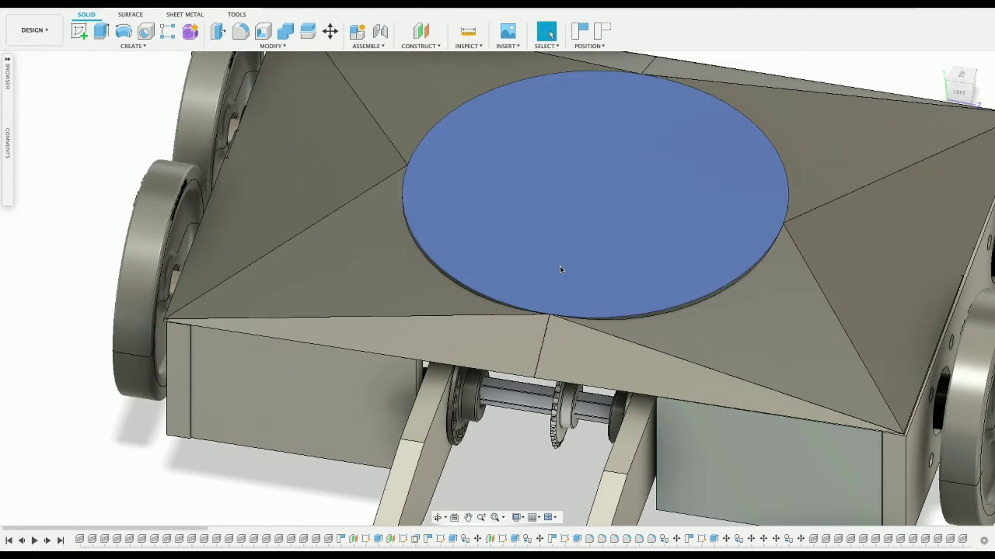
pyautogui.press('Escape')
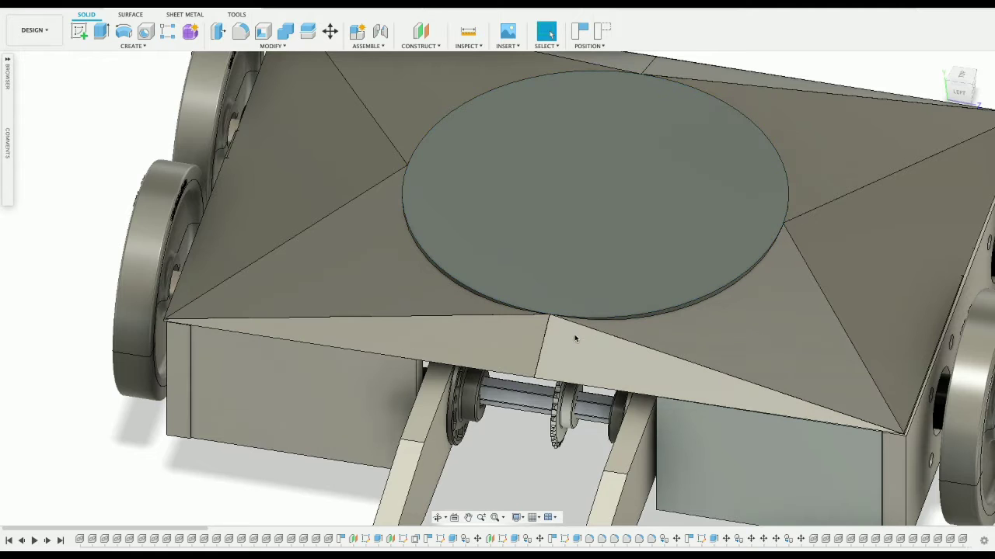
pyautogui.click(683, 262)
# - Switch to the empty design, start a sketch on the right plane and draw a 2.88 in horizontal line from the origin
pyautogui.click(784, 12)
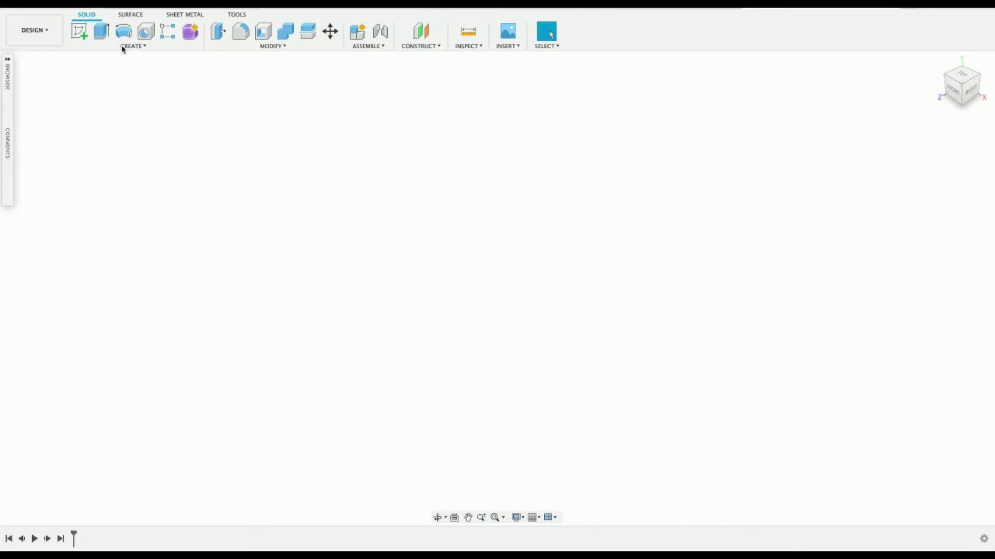
pyautogui.click(74, 33)
pyautogui.click(471, 277)
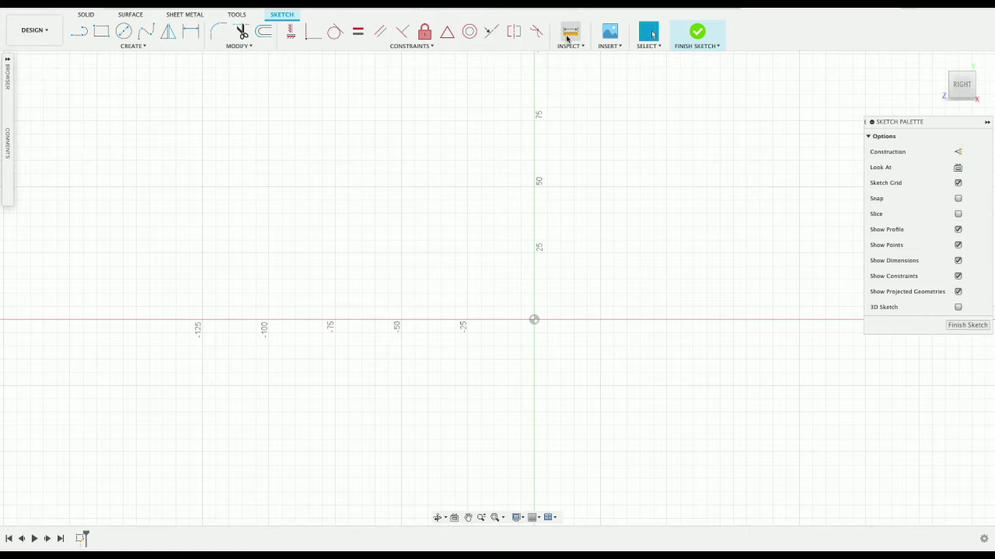
pyautogui.press('l')
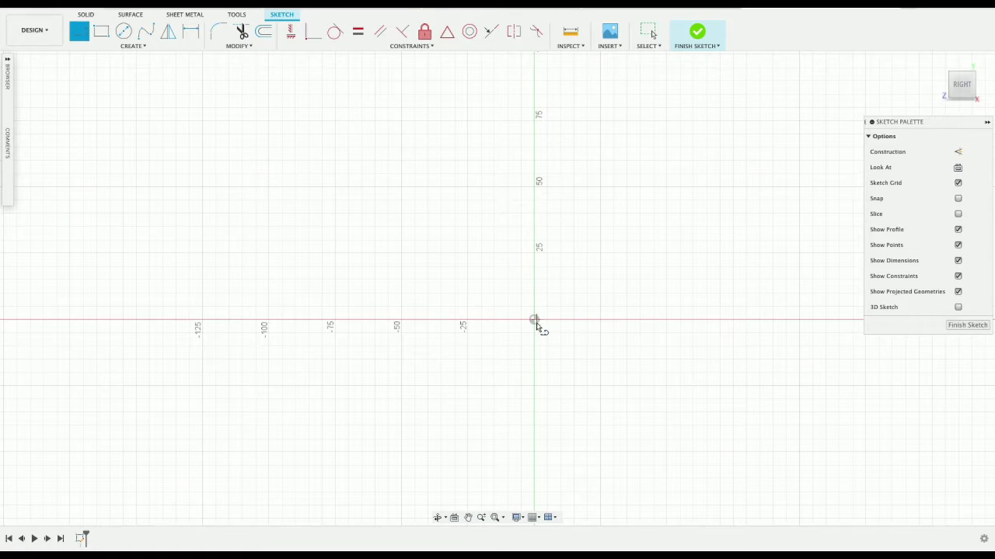
pyautogui.click(534, 319)
pyautogui.write('2.88 in')
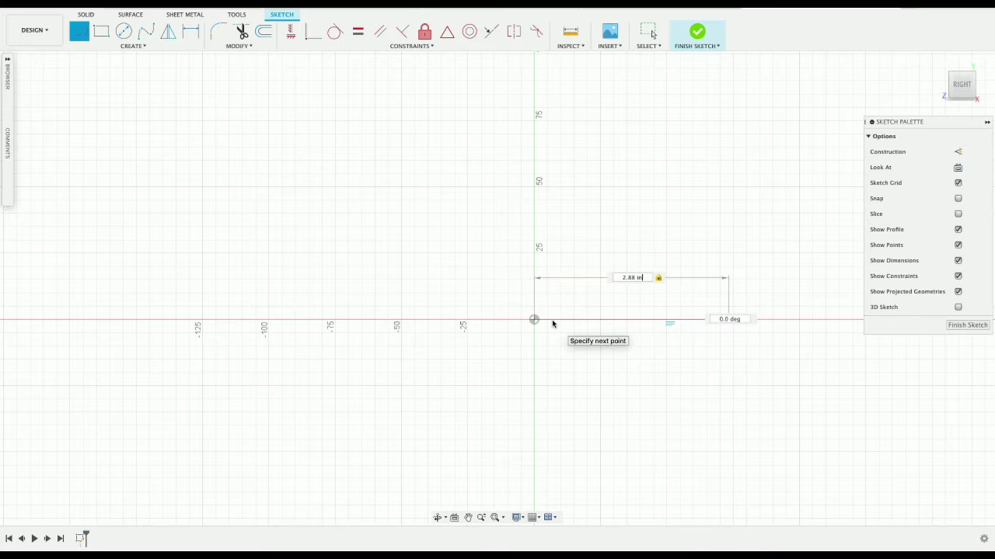
pyautogui.press('Return')
pyautogui.press('Escape')
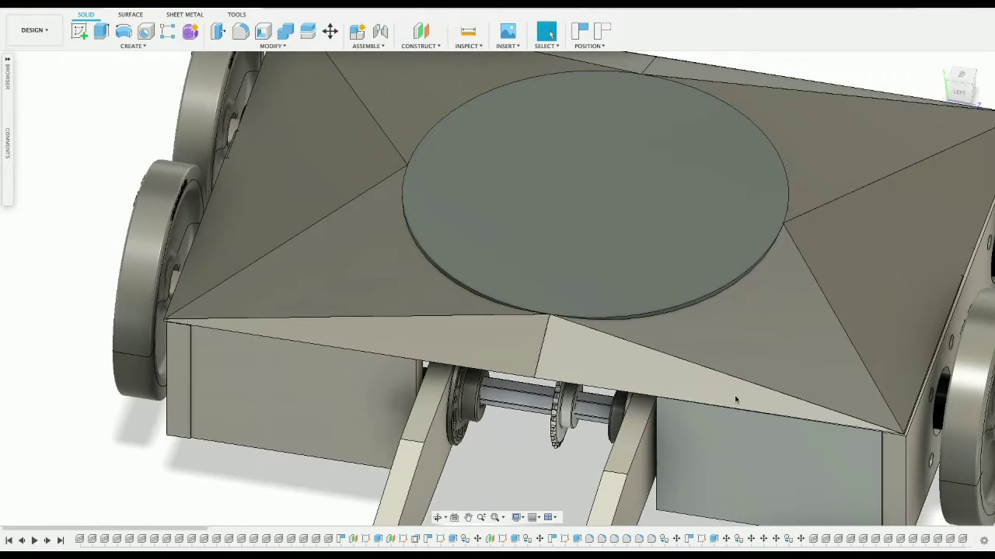
# - Measure the bottom edge of the chassis front panel beside the fork in the robot assembly
pyautogui.scroll(-2, 735, 399)
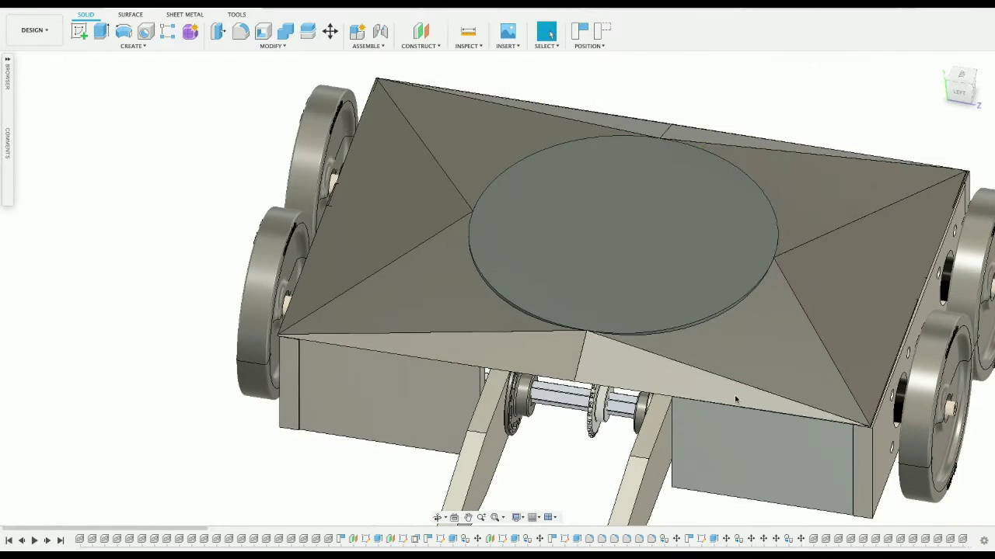
pyautogui.click(468, 31)
pyautogui.click(723, 496)
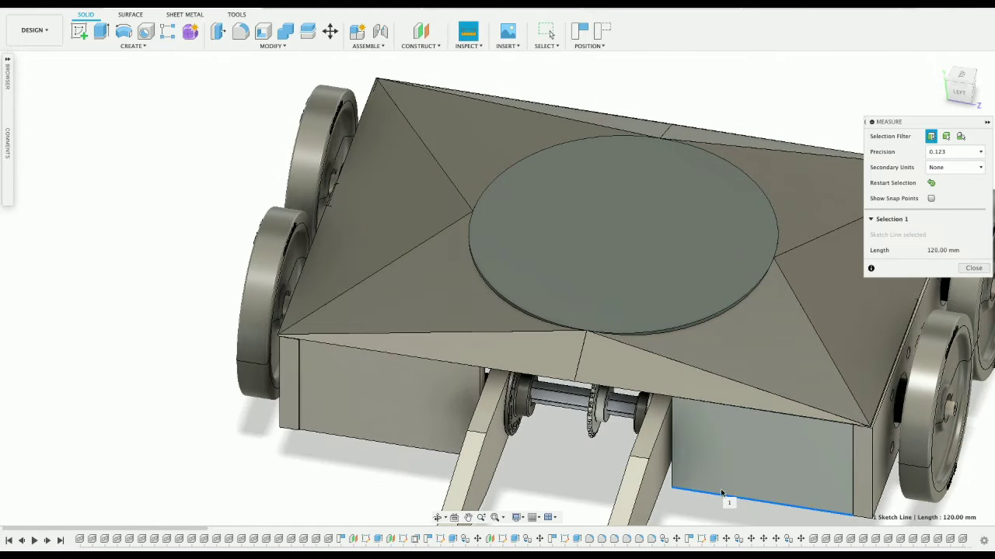
pyautogui.click(734, 412)
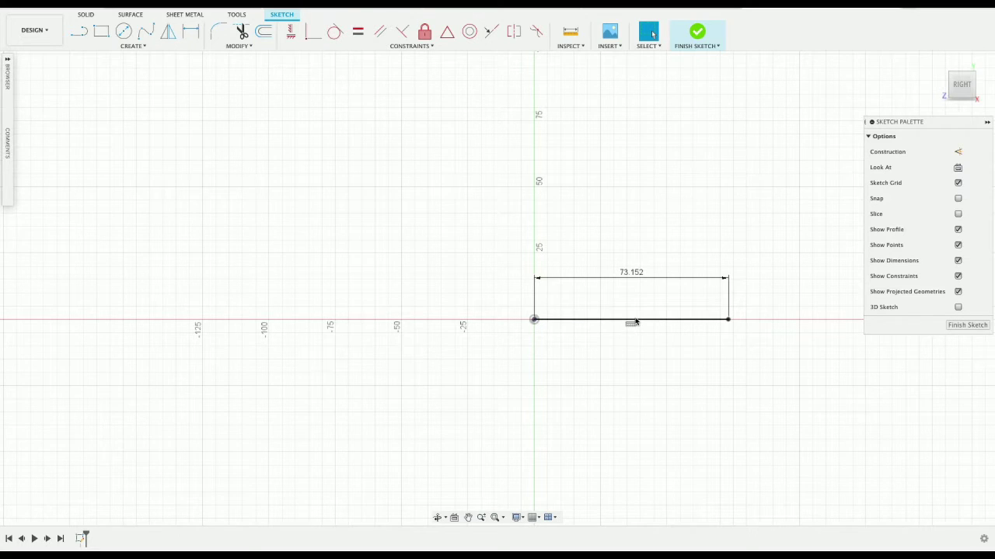
# - In the plate sketch, draw a 2.56 in vertical line upward from the midpoint of the horizontal baseline
pyautogui.press('l')
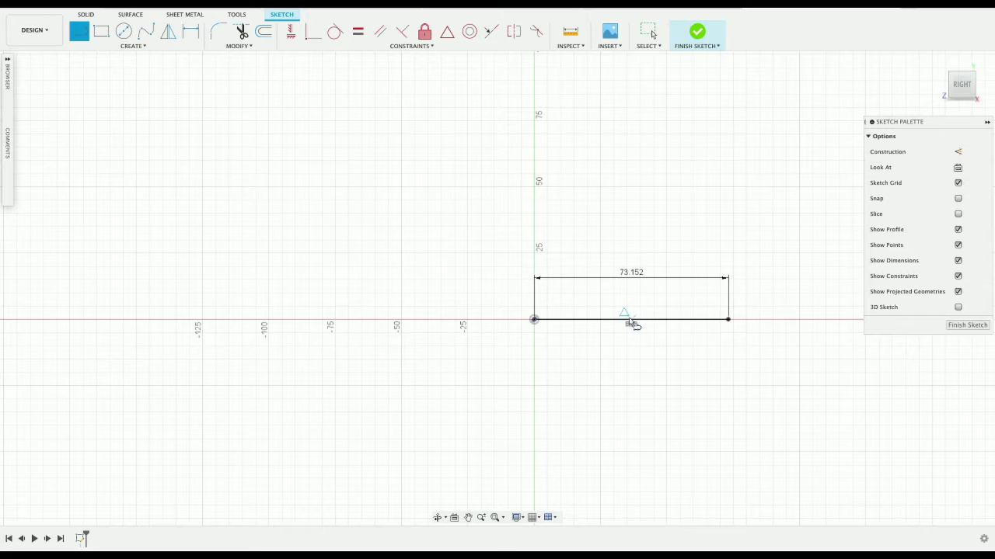
pyautogui.click(631, 319)
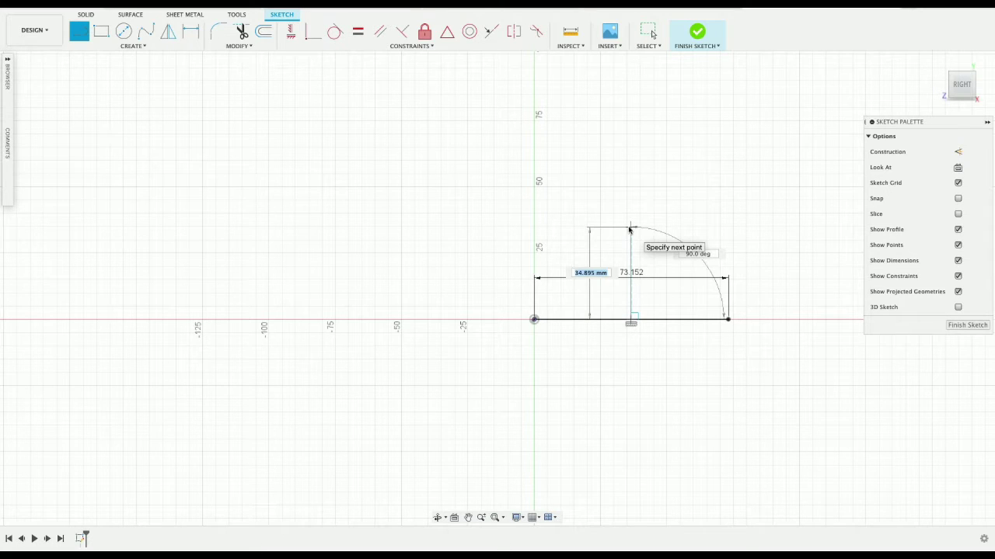
pyautogui.write('2.56 in')
pyautogui.press('Tab')
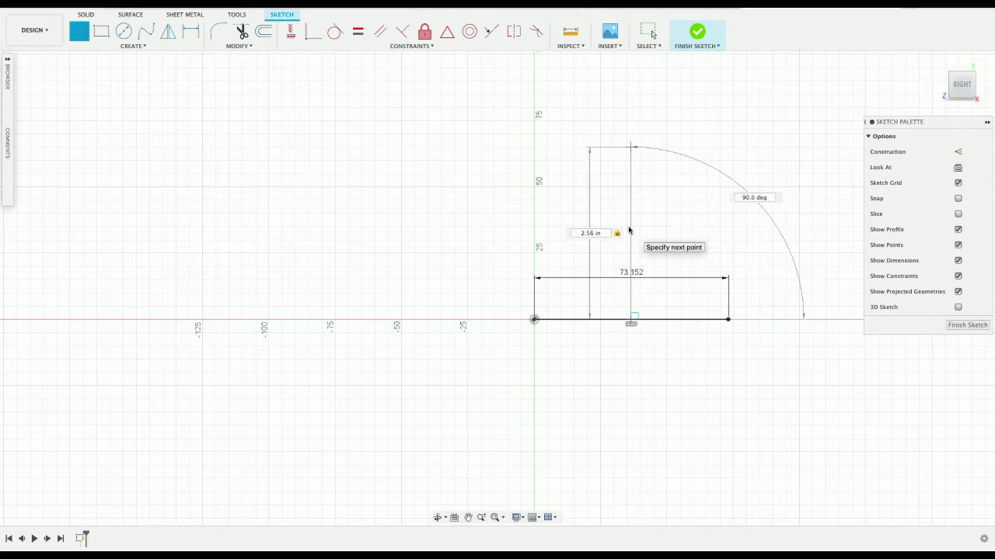
pyautogui.press('Return')
pyautogui.press('Escape')
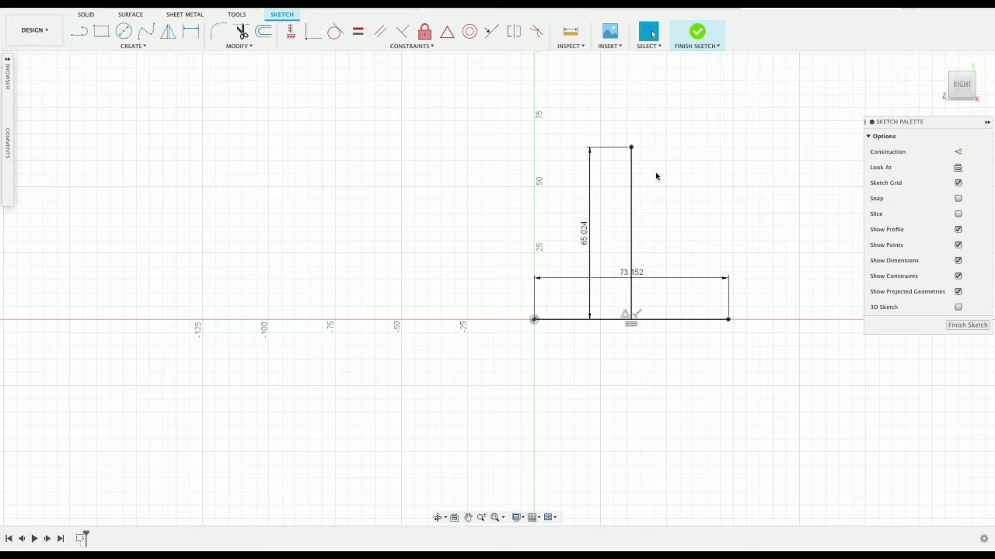
# - Draw a second vertical line 1.31 in long upward from the baseline's midpoint to mark the hole centre
pyautogui.press('l')
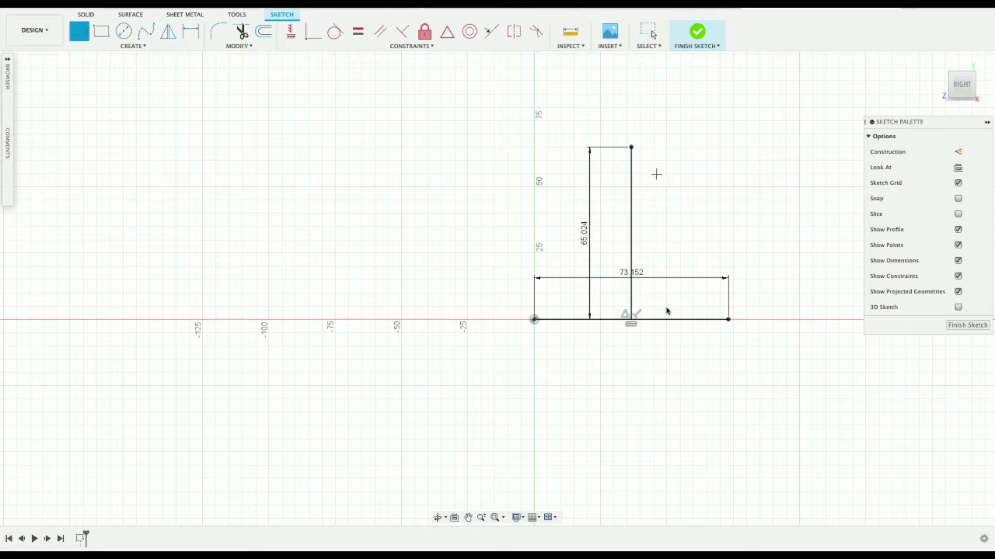
pyautogui.click(631, 319)
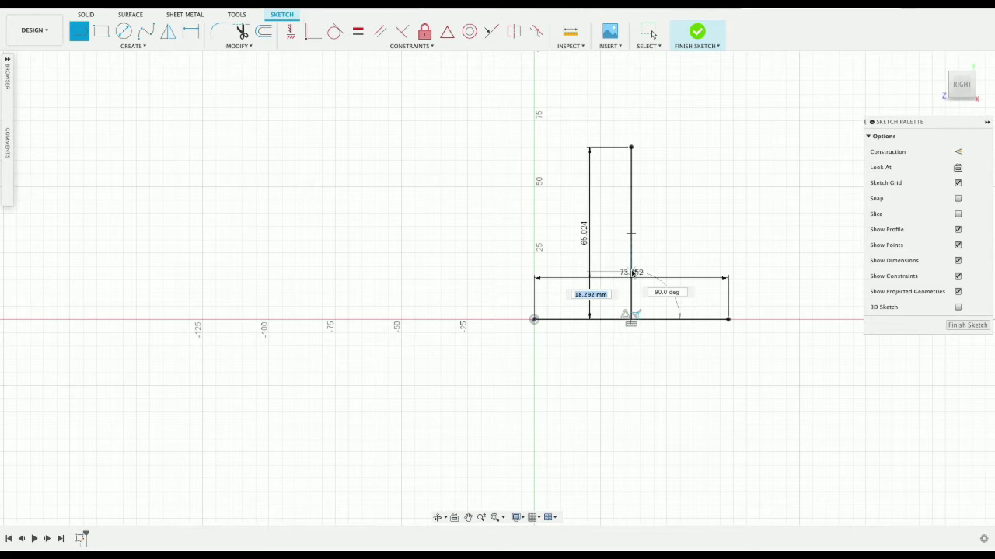
pyautogui.write('1.31')
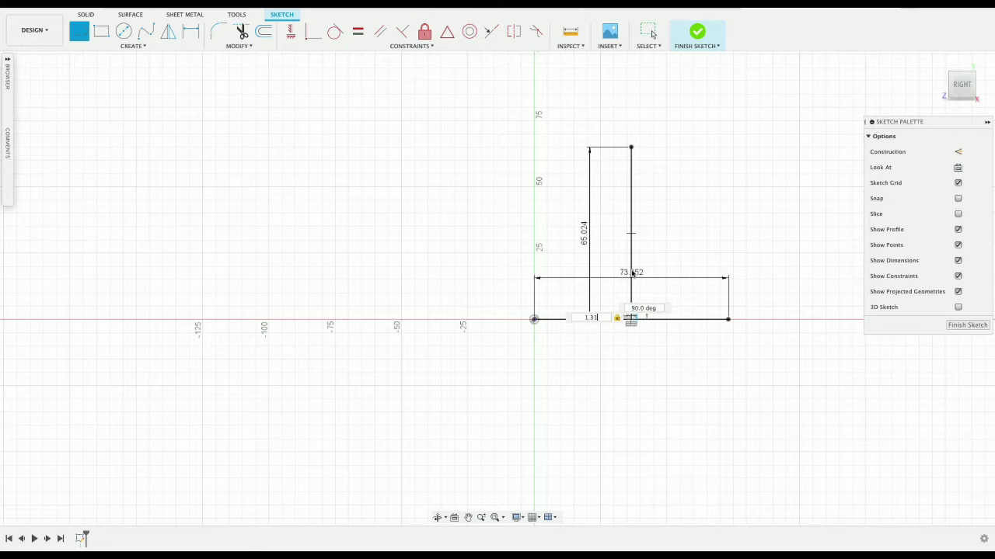
pyautogui.press('Tab')
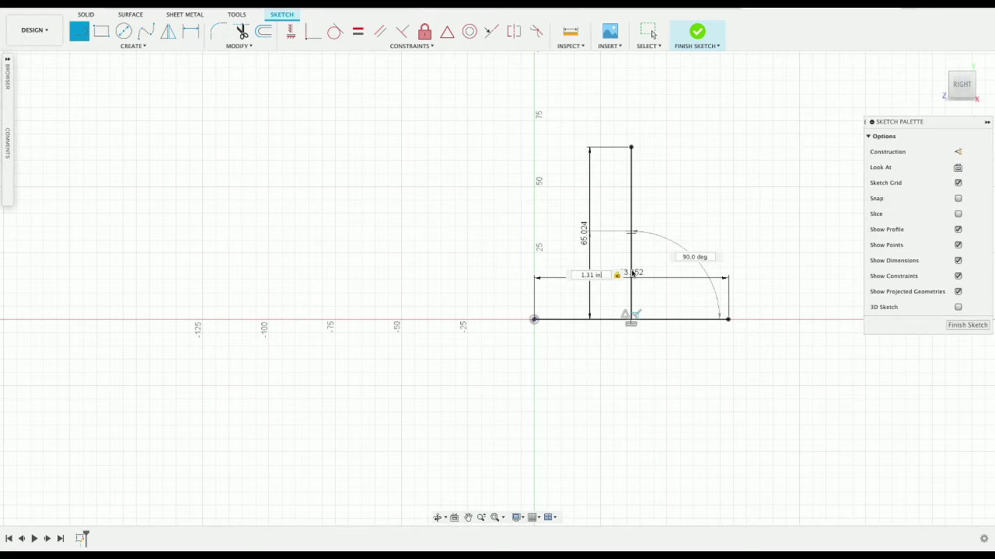
pyautogui.press('Return')
# - Draw a 12.7 mm diameter circle centred on the upper end of the 1.31 in line
pyautogui.press('c')
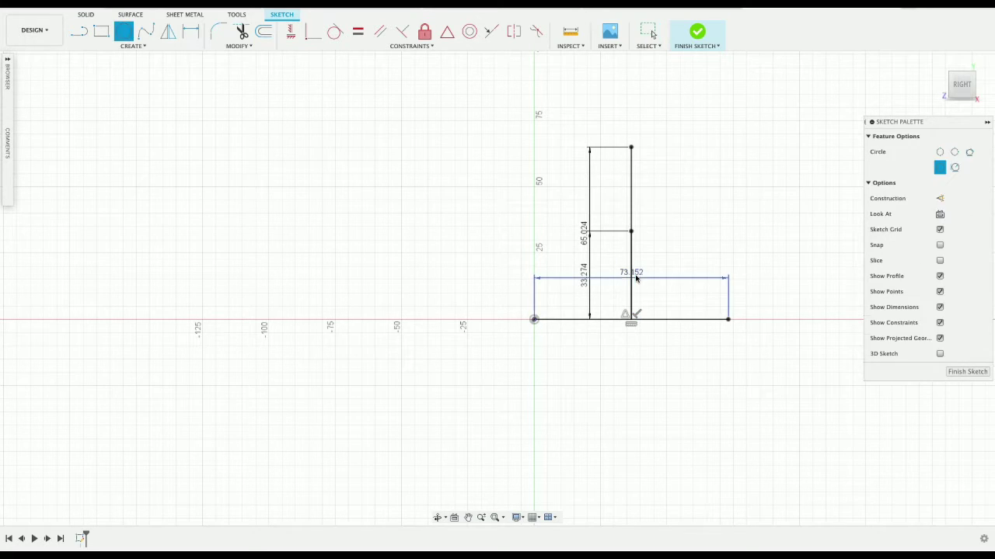
pyautogui.click(631, 231)
pyautogui.write('12.7')
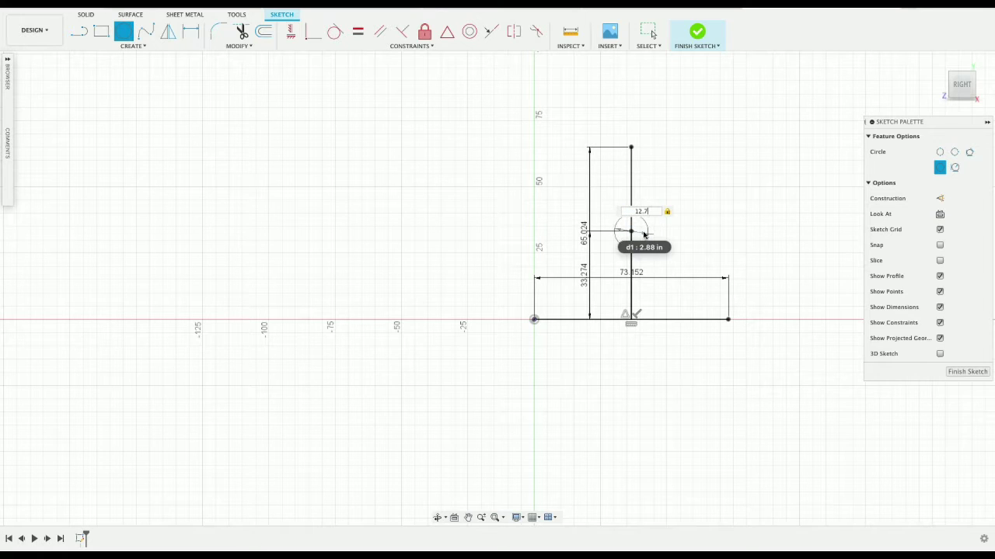
pyautogui.press('Return')
pyautogui.press('Escape')
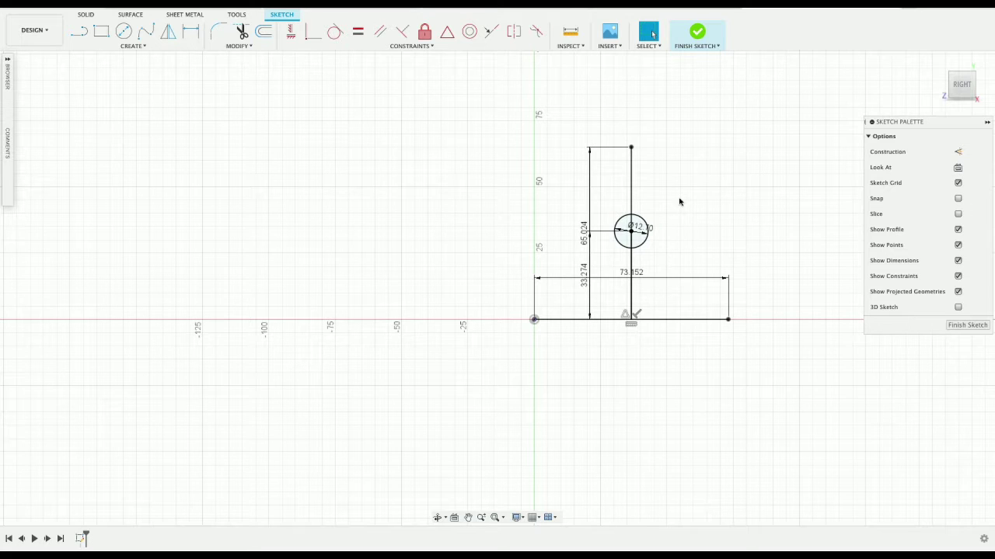
# - Add a concentric circle of 73.152 mm diameter around the small hole circle
pyautogui.press('c')
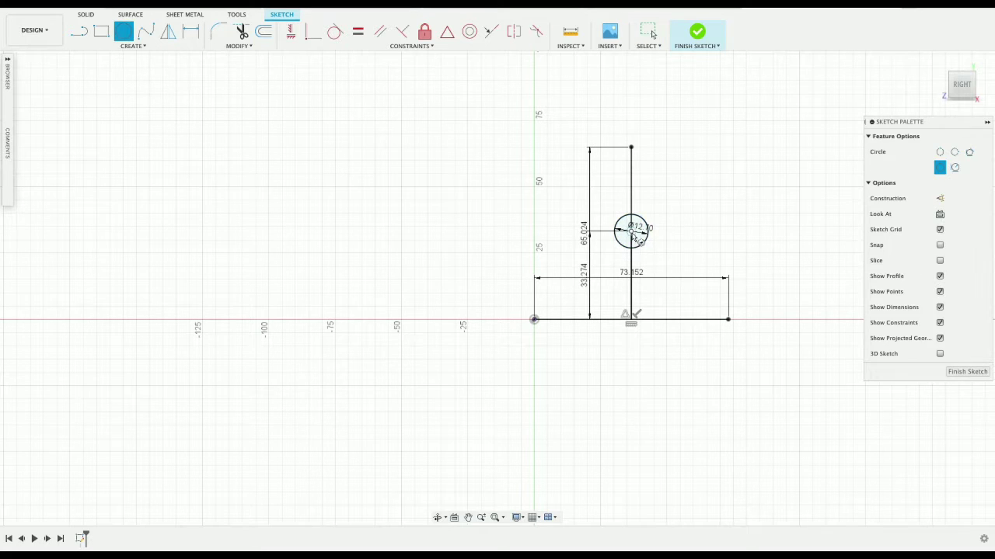
pyautogui.click(631, 231)
pyautogui.write('73.152')
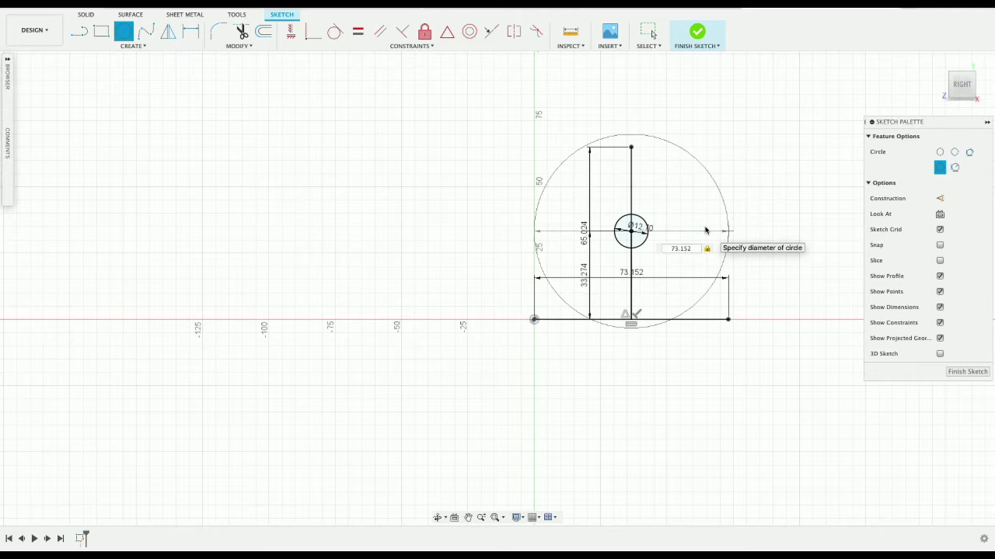
pyautogui.press('Return')
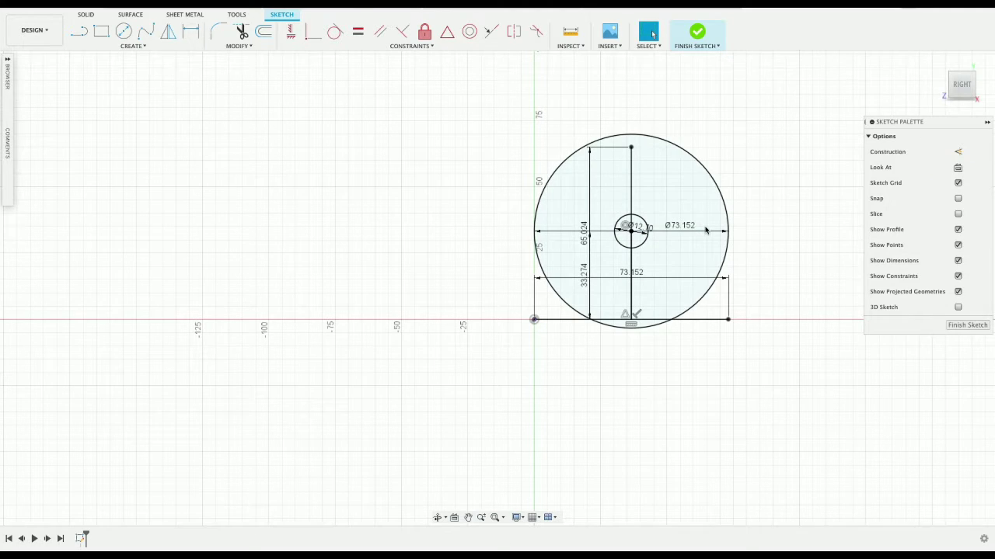
# - Draw vertical lines from both ends of the baseline up to the sides of the large circle
pyautogui.press('l')
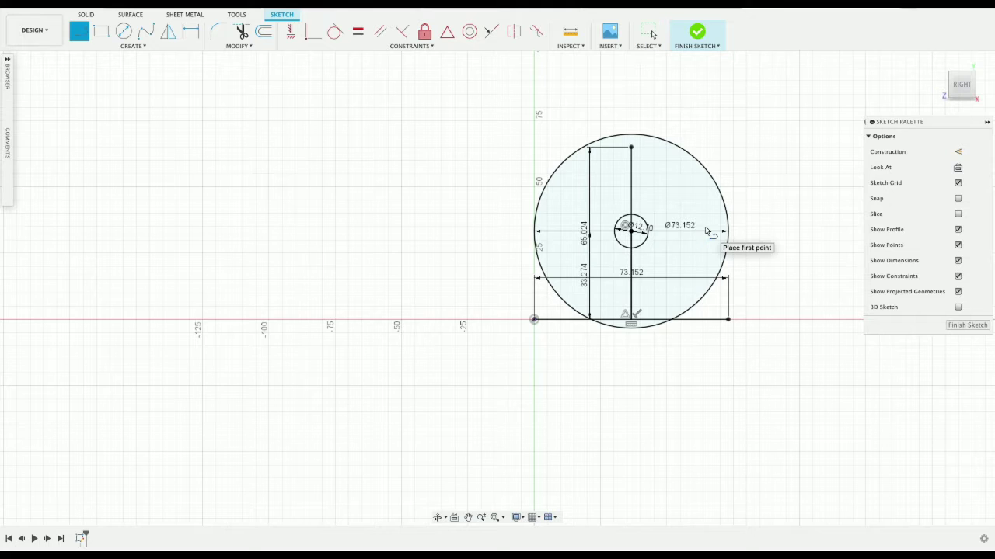
pyautogui.click(729, 319)
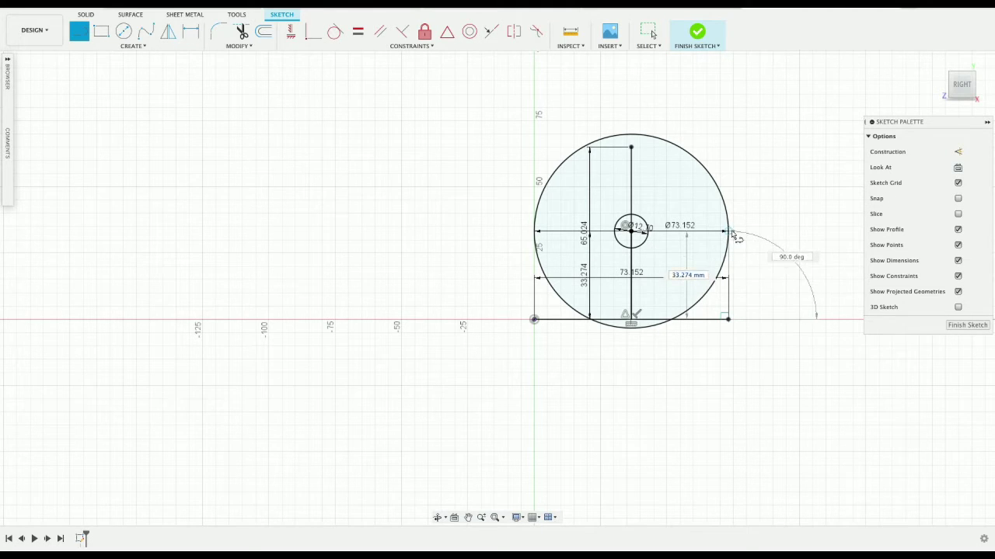
pyautogui.click(730, 232)
pyautogui.click(535, 319)
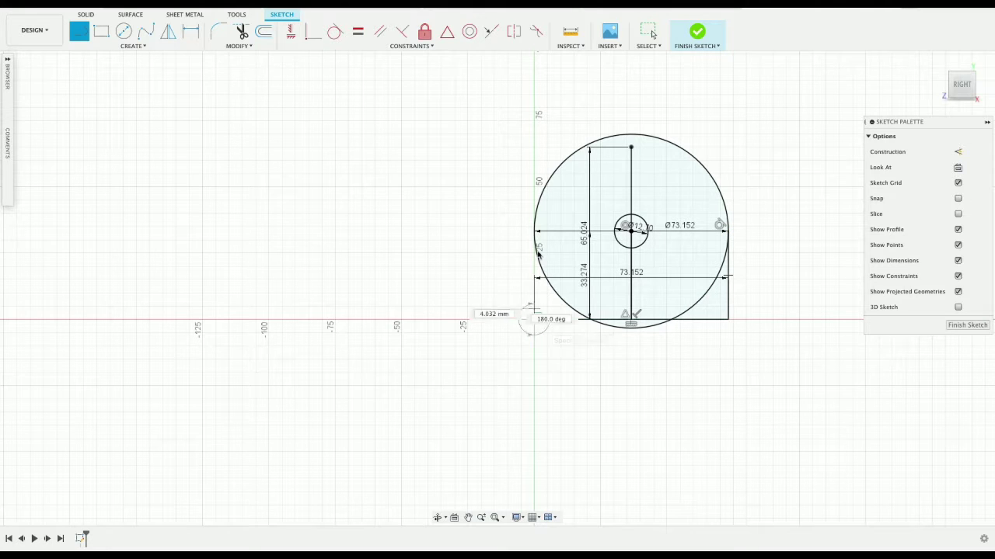
pyautogui.click(534, 232)
pyautogui.press('Escape')
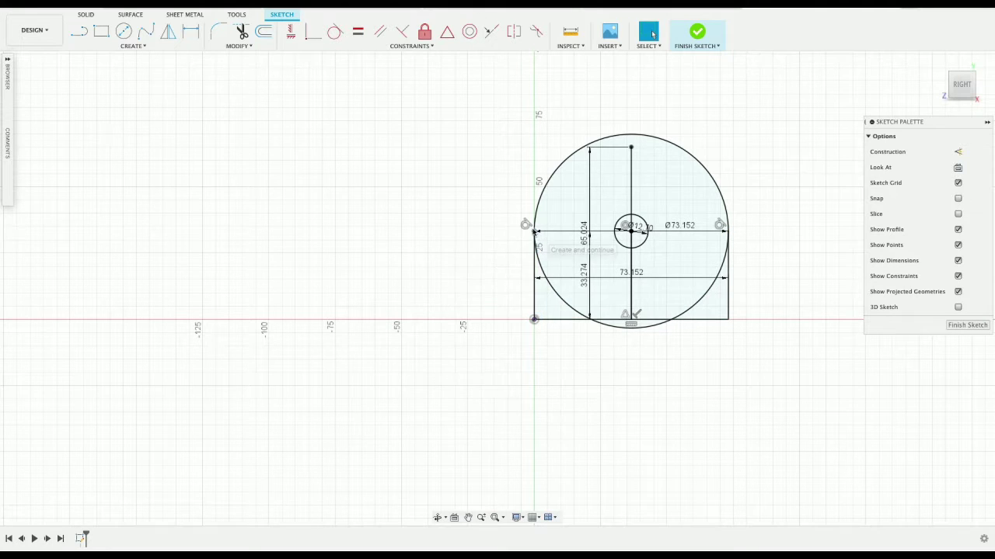
# - Trim the large circle's lower arcs below and inside the side lines to leave an arched outline
pyautogui.click(572, 216)
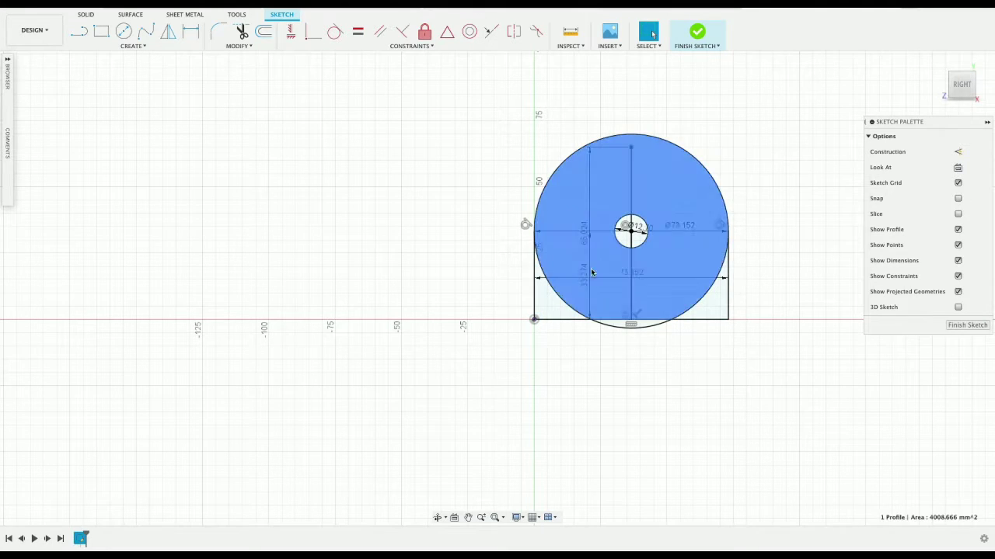
pyautogui.click(241, 31)
pyautogui.click(628, 327)
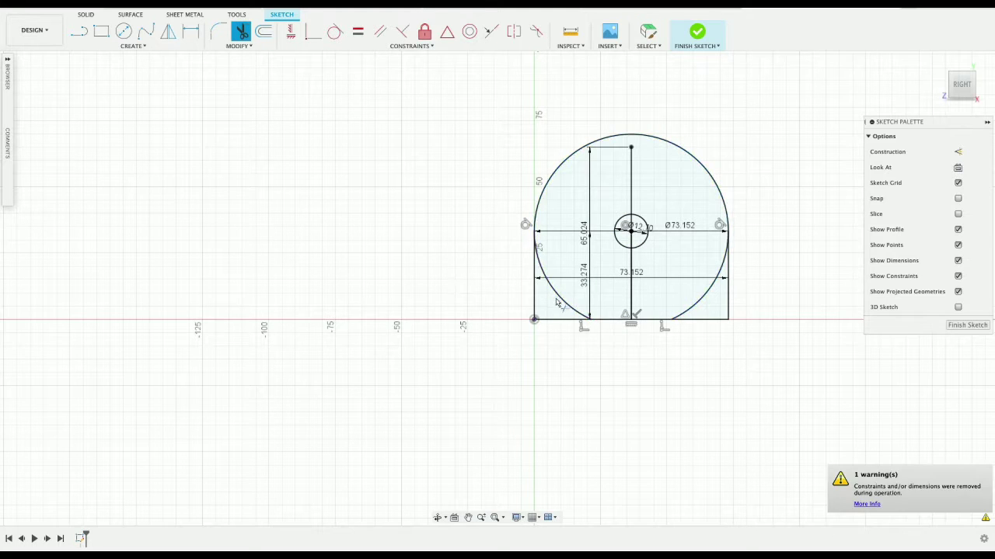
pyautogui.click(556, 303)
pyautogui.click(699, 299)
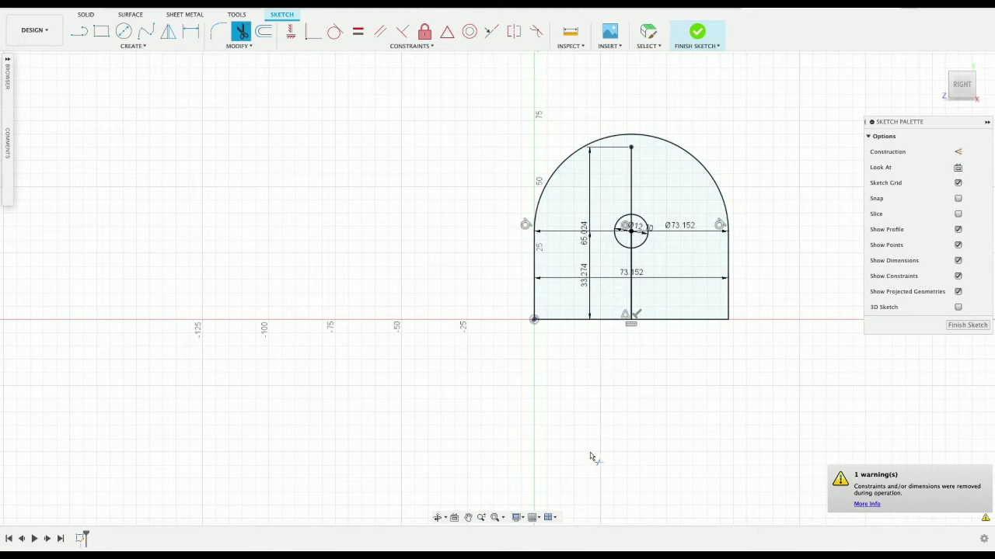
pyautogui.press('Escape')
# - Extrude the arched profile around the hole 1 mm as a new body and select its large flat face
pyautogui.click(571, 293)
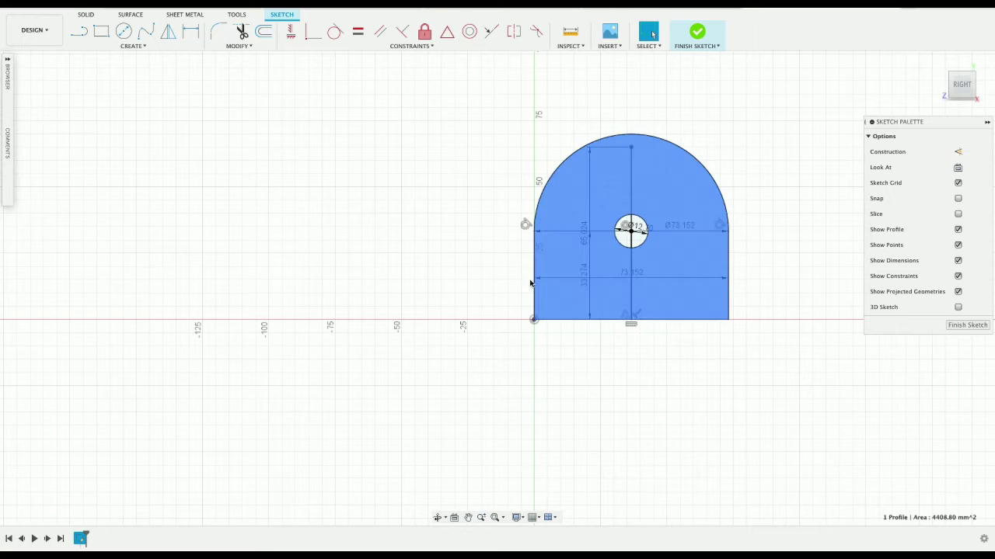
pyautogui.click(84, 14)
pyautogui.click(108, 32)
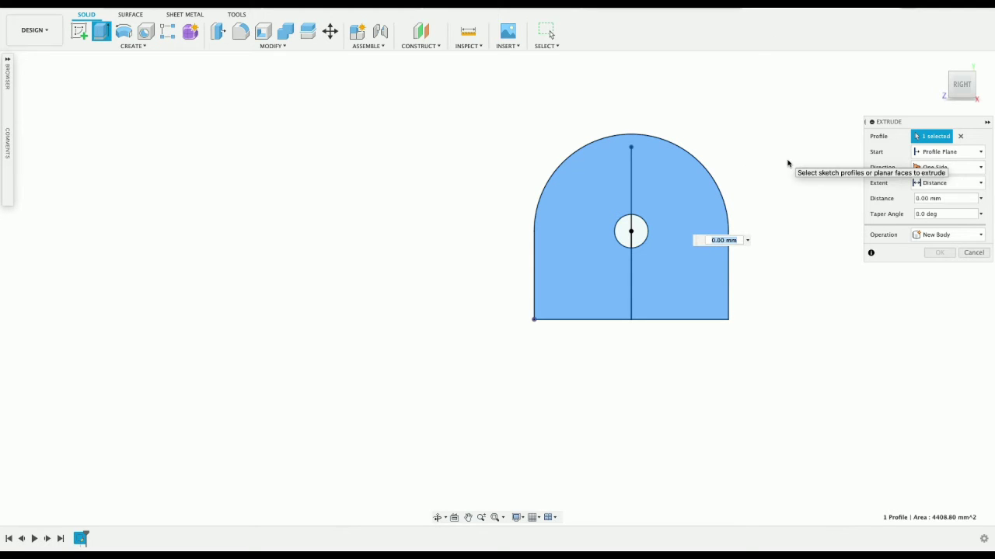
pyautogui.write('1')
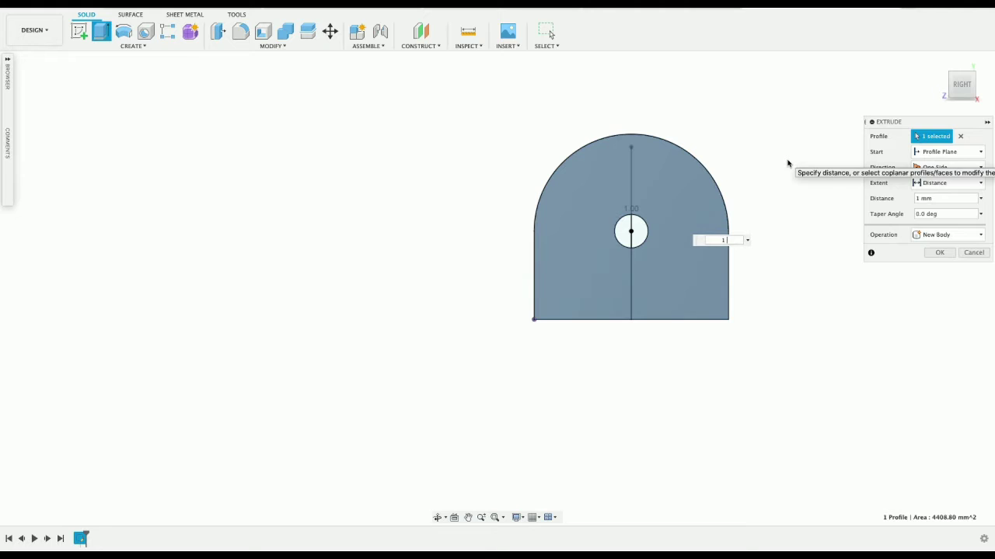
pyautogui.press('Return')
pyautogui.moveTo(970, 89); pyautogui.dragTo(972, 32)
pyautogui.click(703, 260)
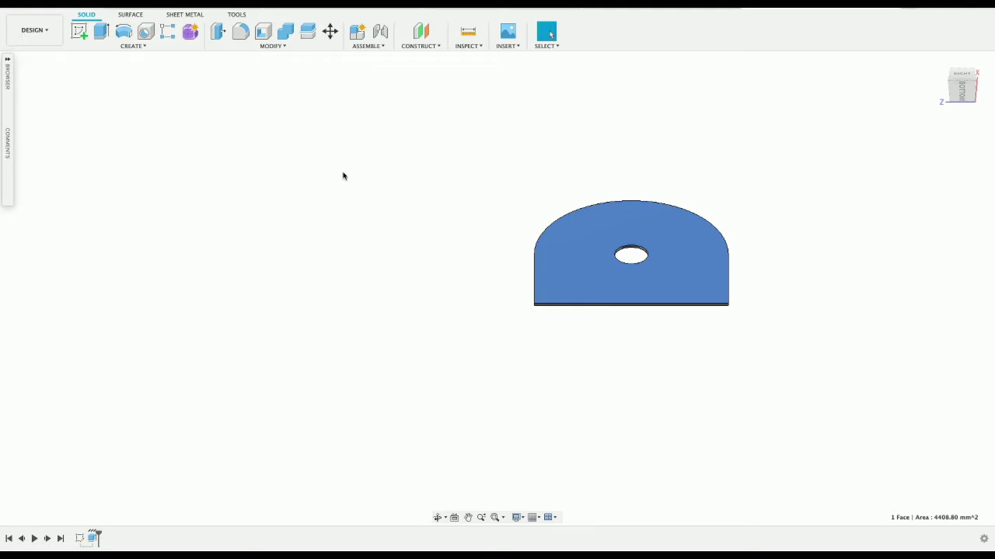
# - Undo the thin extrusion and extrude the arched profile around the hole 1 in as a new body
pyautogui.press('super+z')
pyautogui.click(664, 275)
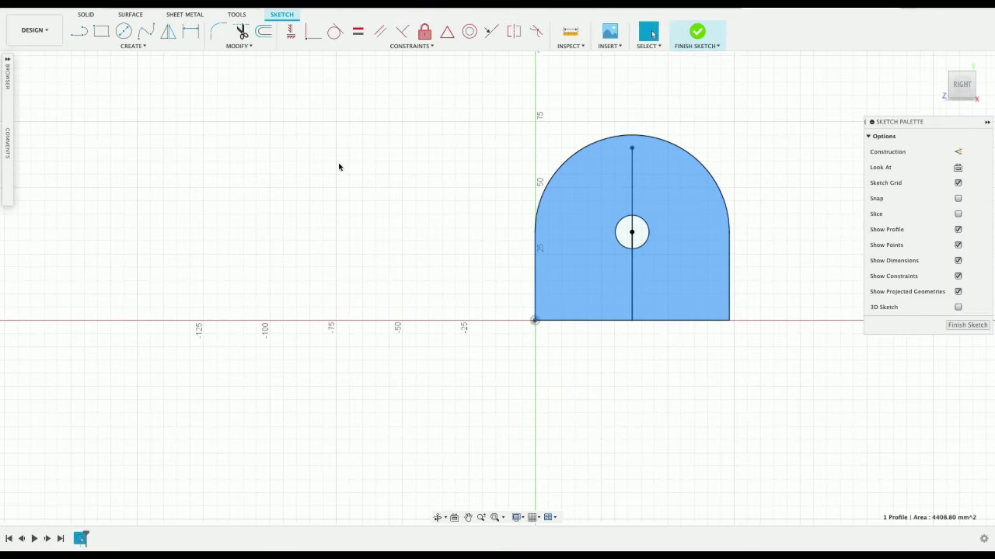
pyautogui.click(83, 15)
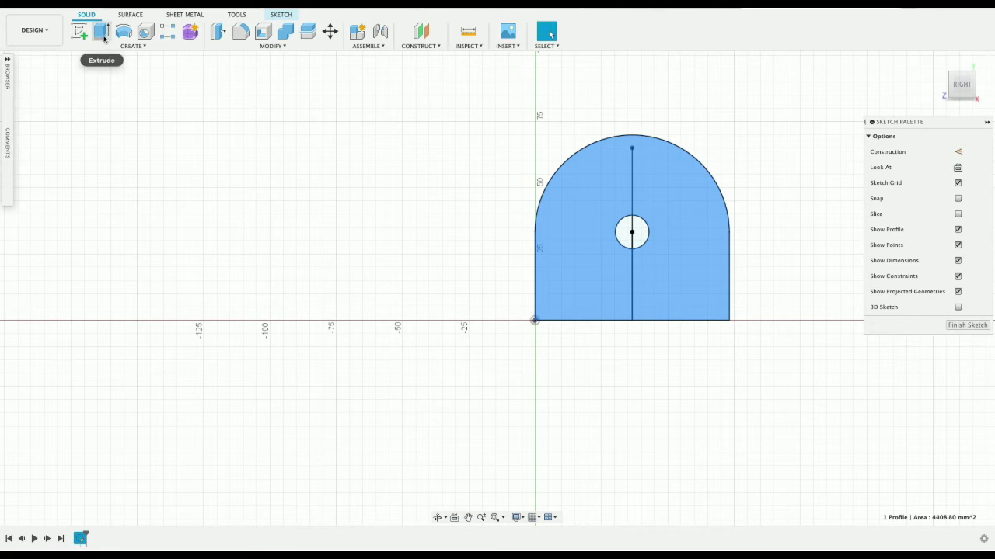
pyautogui.click(102, 35)
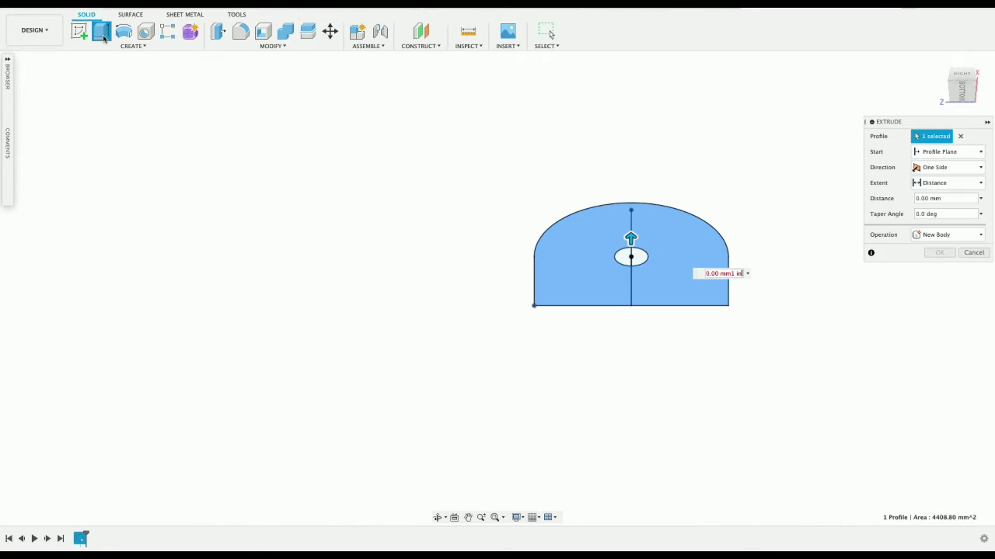
pyautogui.click(715, 272)
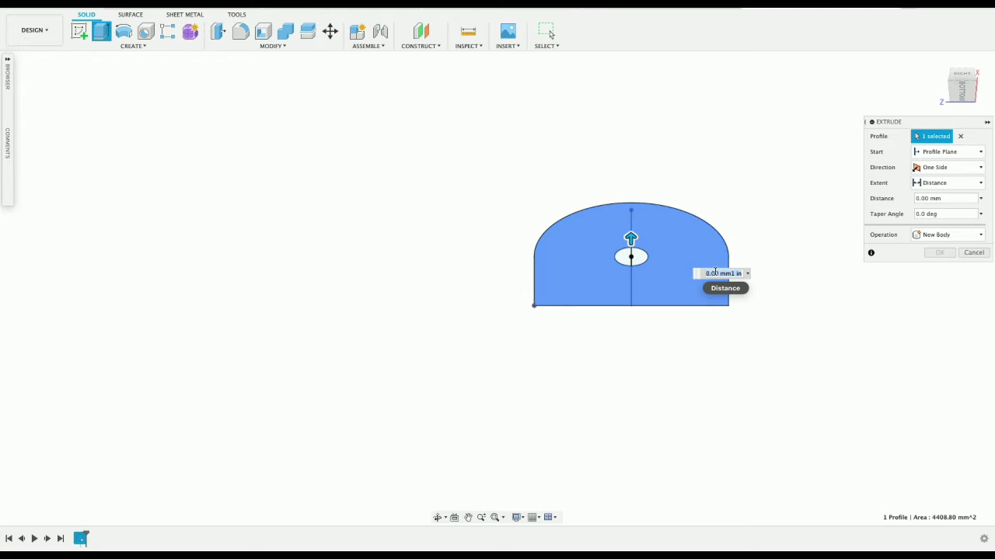
pyautogui.press('Return')
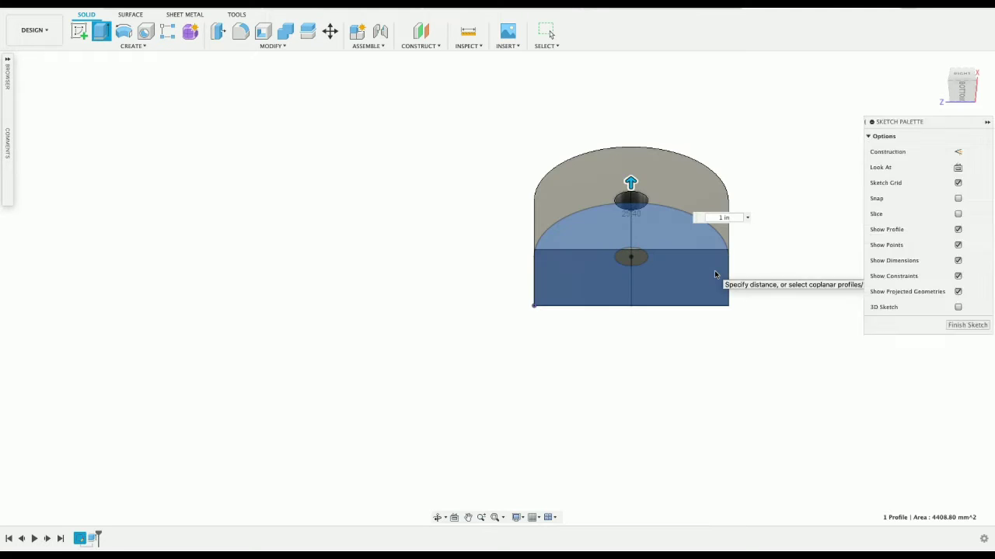
# - Start a new sketch on the flat rectangular base face of the arched block
pyautogui.moveTo(961, 92); pyautogui.dragTo(887, 108)
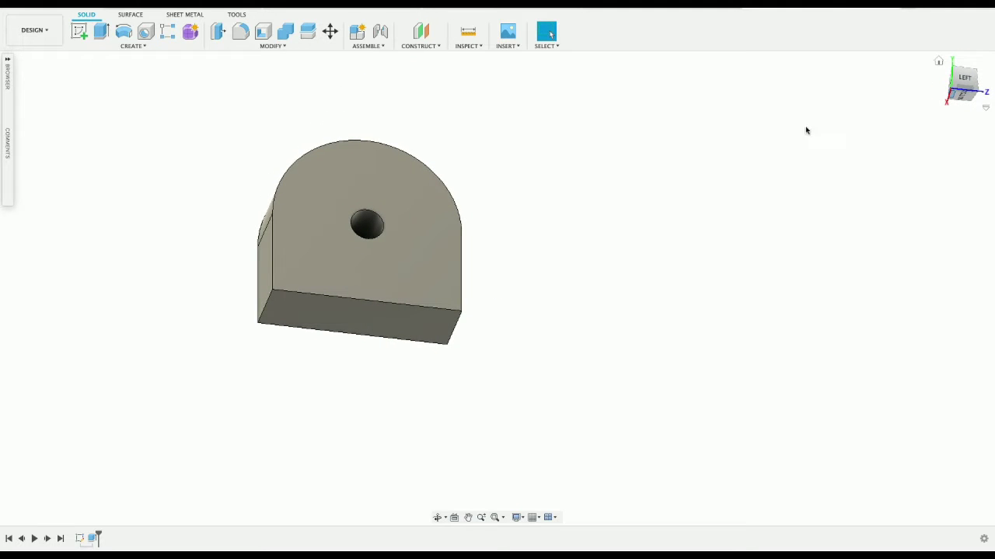
pyautogui.click(359, 319)
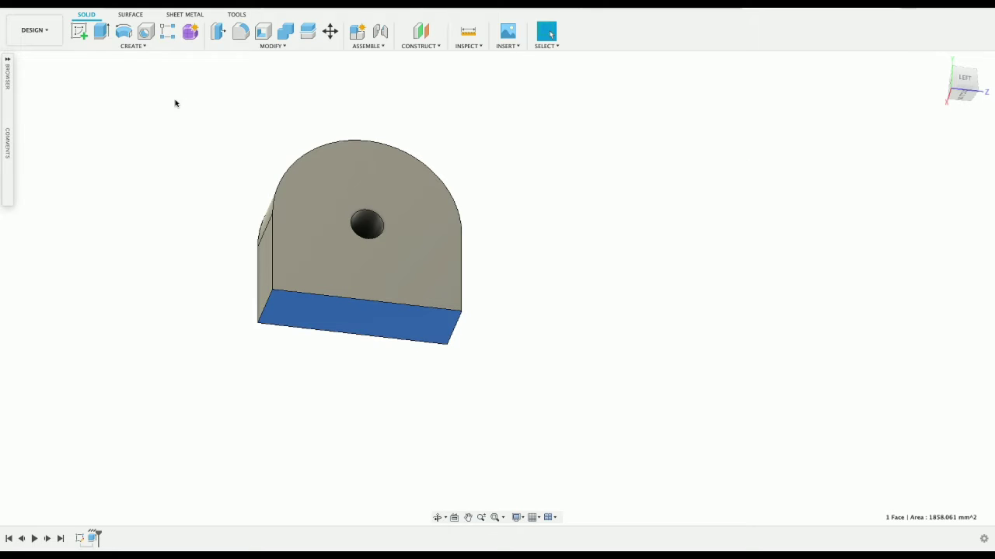
pyautogui.click(79, 31)
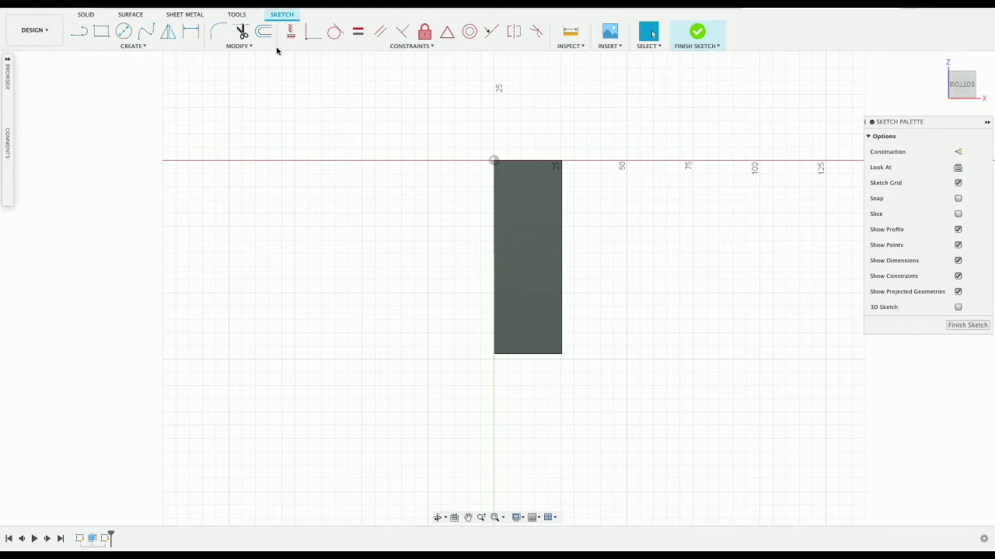
pyautogui.click(532, 209)
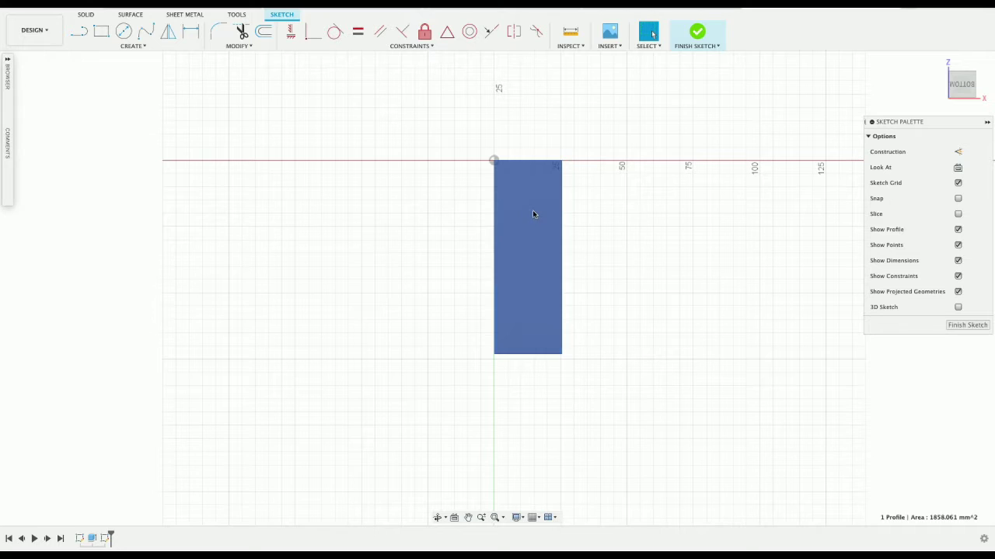
# - Draw a centre line between the midpoints of the base face's two short edges
pyautogui.click(84, 14)
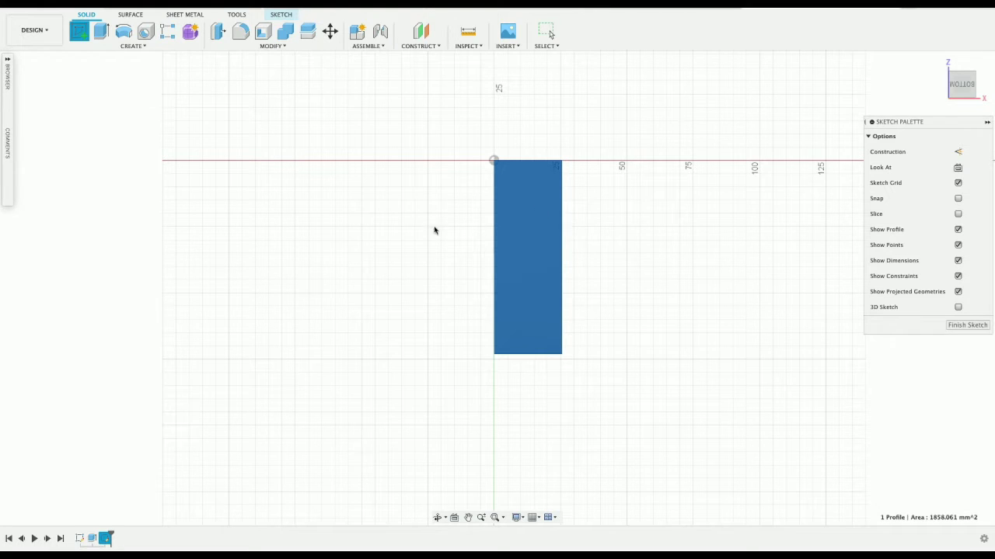
pyautogui.scroll(-1, 502, 215)
pyautogui.scroll(3, 502, 216)
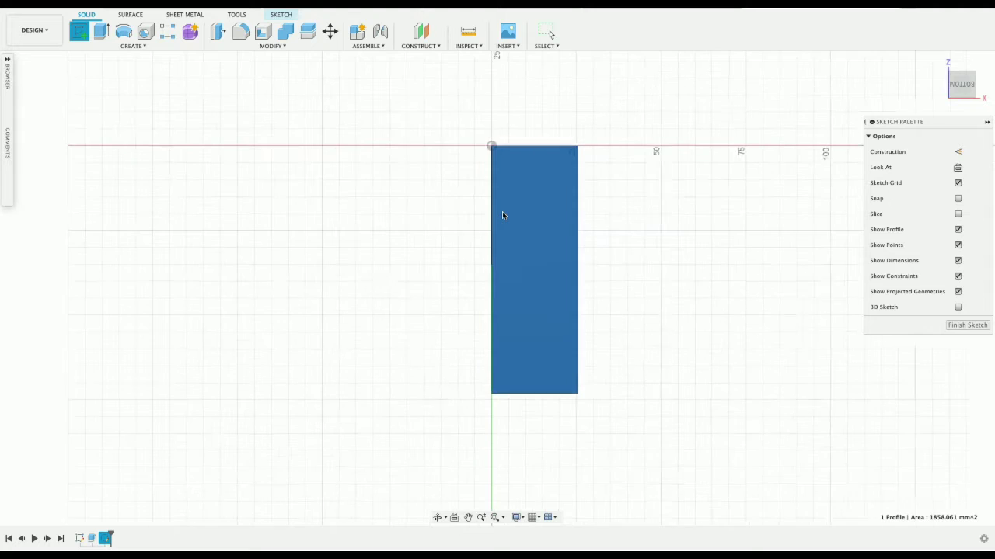
pyautogui.press('r')
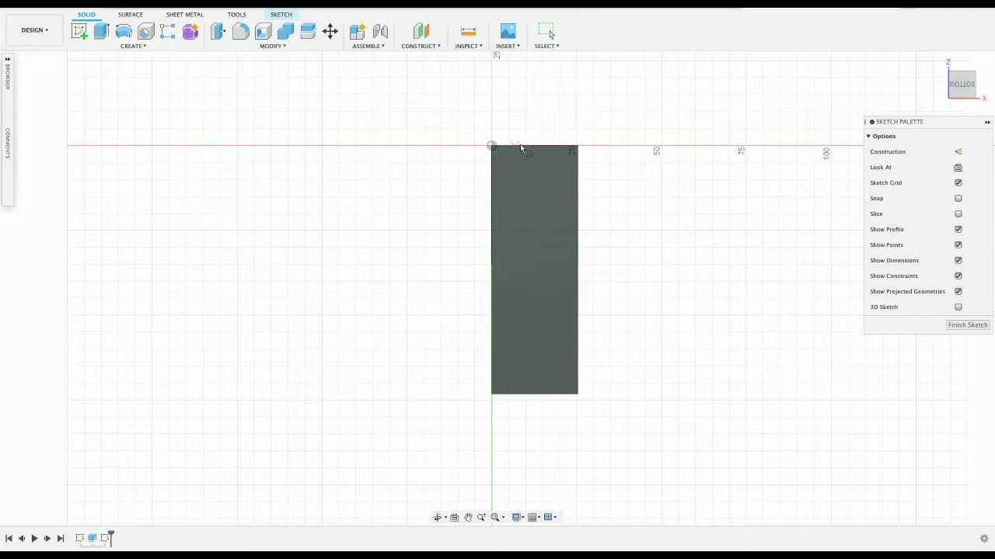
pyautogui.click(535, 146)
pyautogui.click(535, 394)
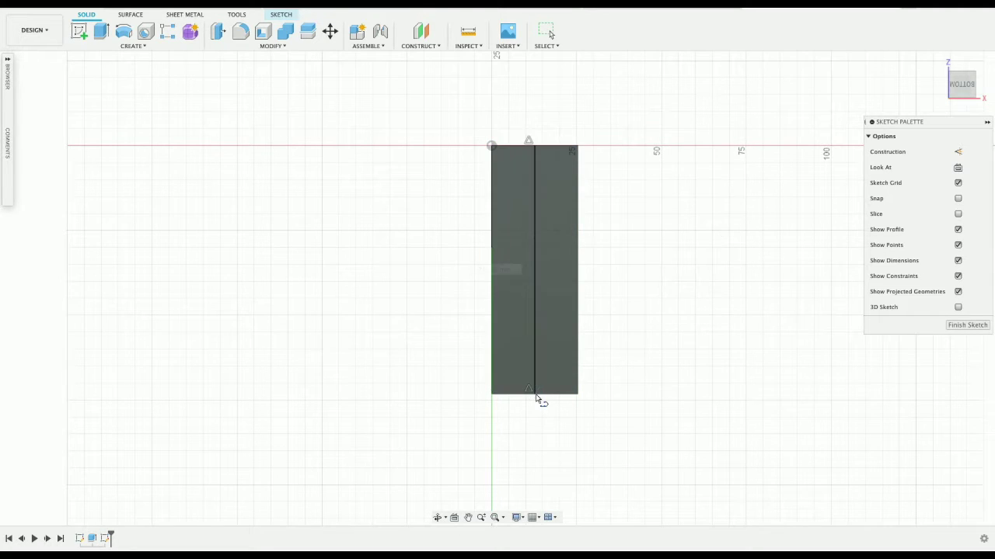
pyautogui.press('Escape')
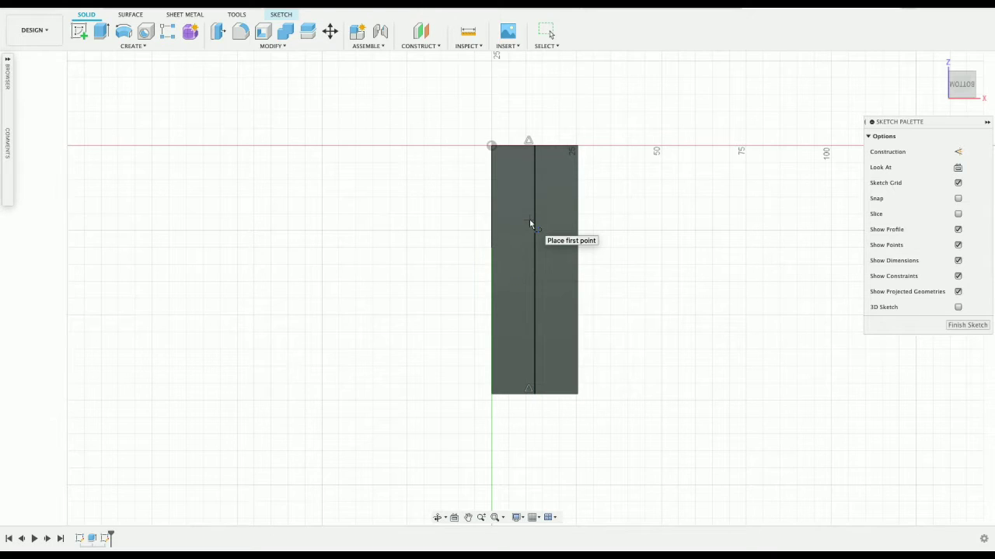
# - Try to apply a Horizontal/Vertical constraint to the centre line on the base face
pyautogui.click(280, 14)
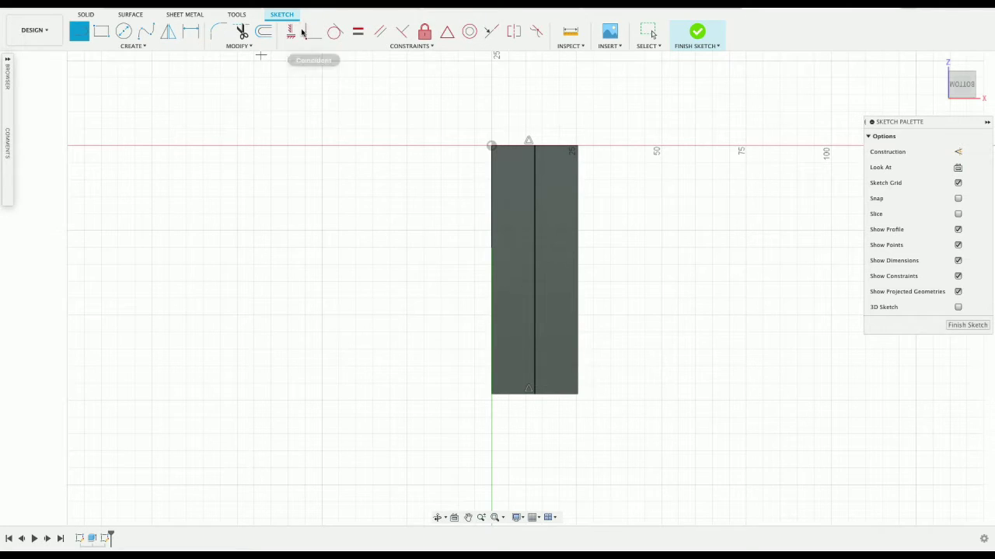
pyautogui.click(292, 33)
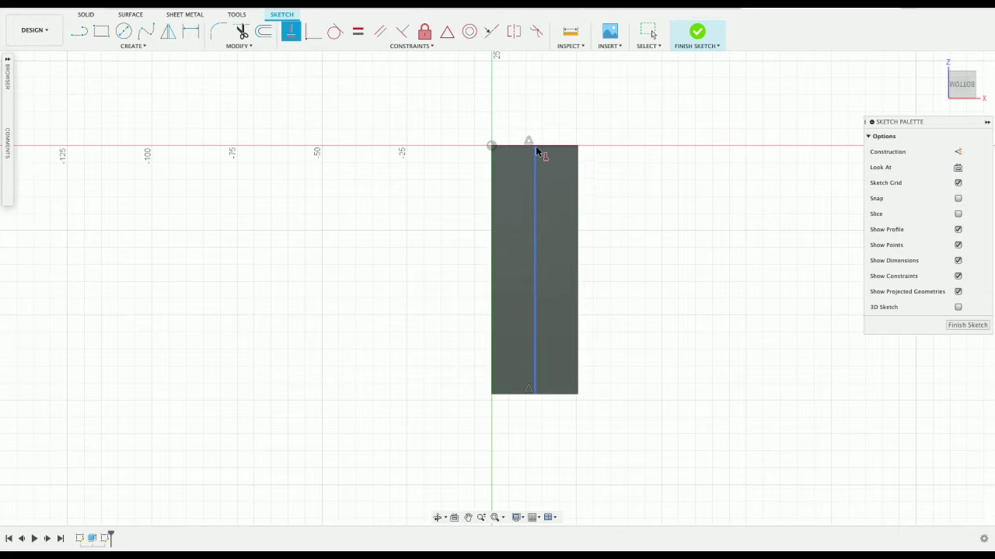
pyautogui.click(535, 155)
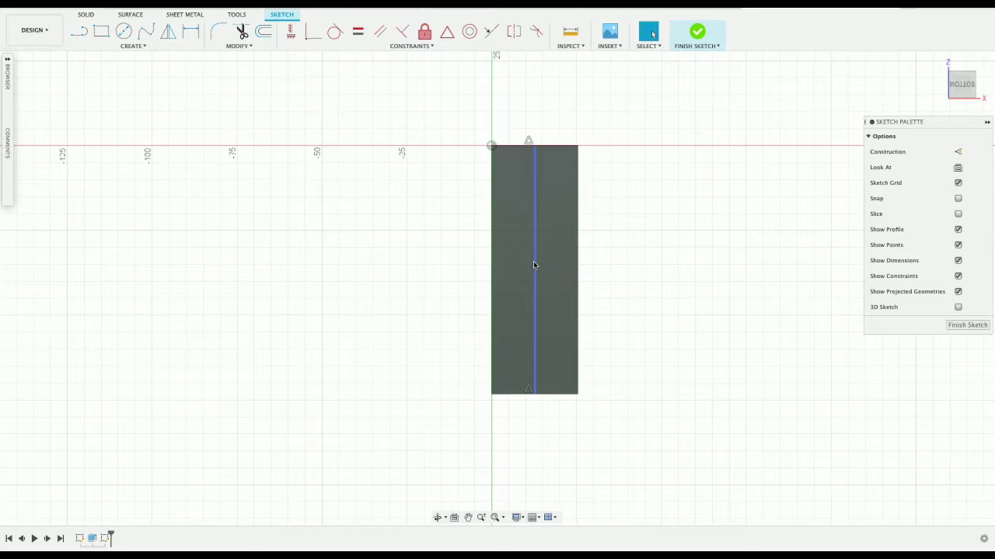
pyautogui.press('Escape')
pyautogui.click(533, 266)
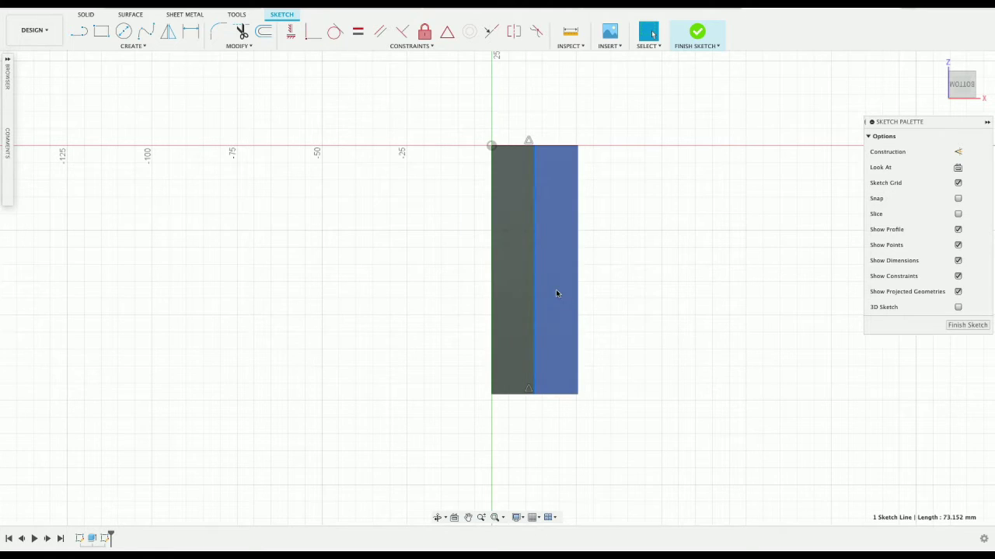
# - Draw a 1 in line from the centre line's midpoint along it toward the origin end of the face
pyautogui.press('l')
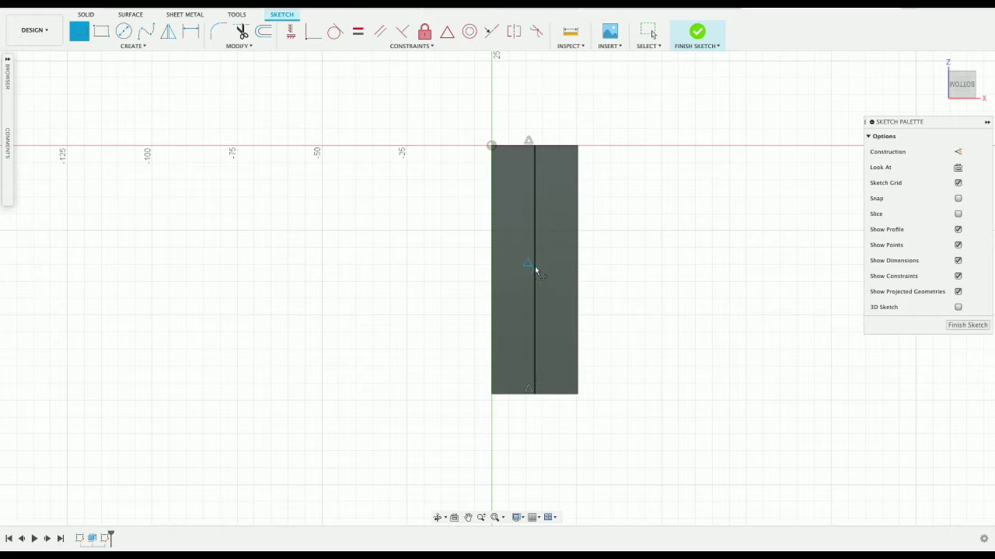
pyautogui.click(535, 268)
pyautogui.write('1')
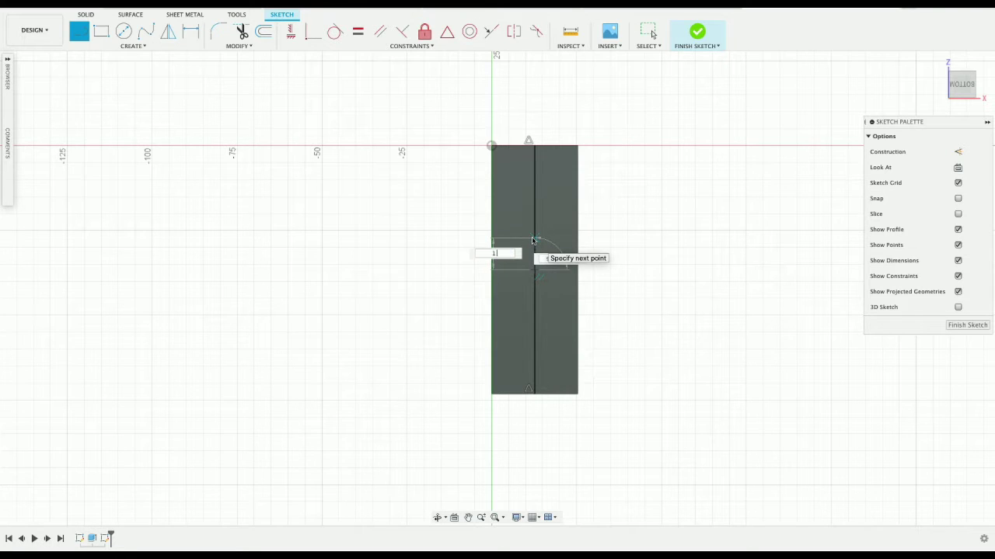
pyautogui.write(' in')
pyautogui.press('Tab')
pyautogui.press('Return')
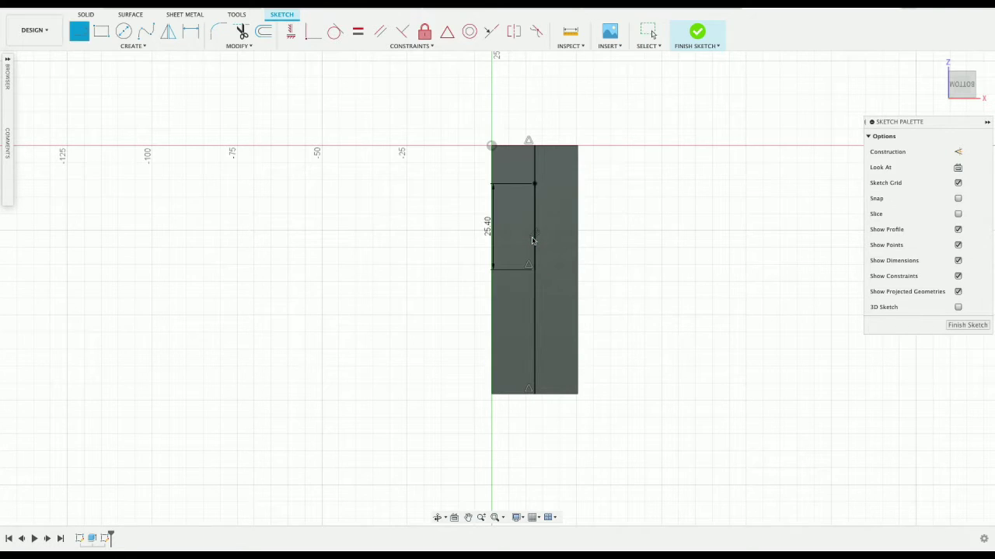
# - Draw another 1 in line from the midpoint along the centre line toward the end away from the origin
pyautogui.click(534, 272)
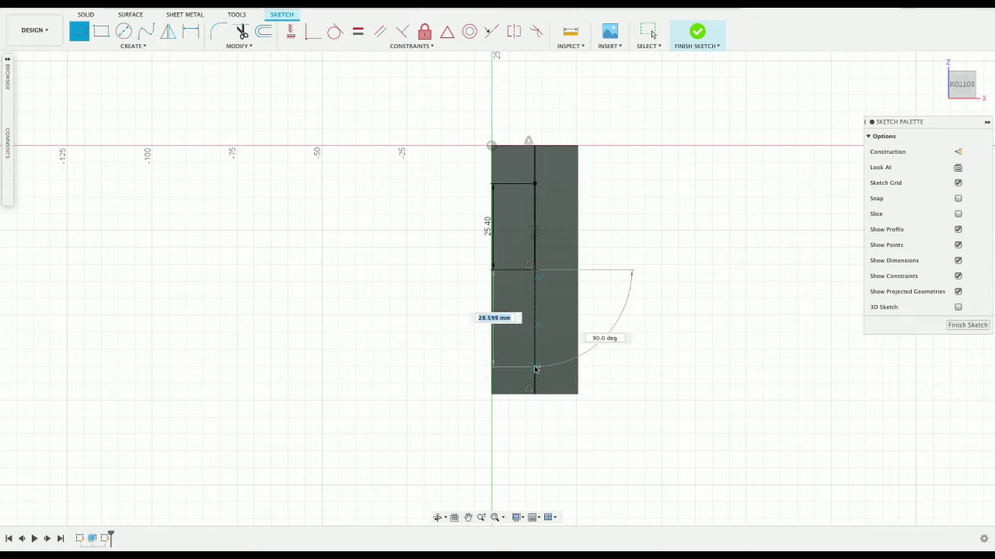
pyautogui.write('1 in')
pyautogui.press('Tab')
pyautogui.press('Return')
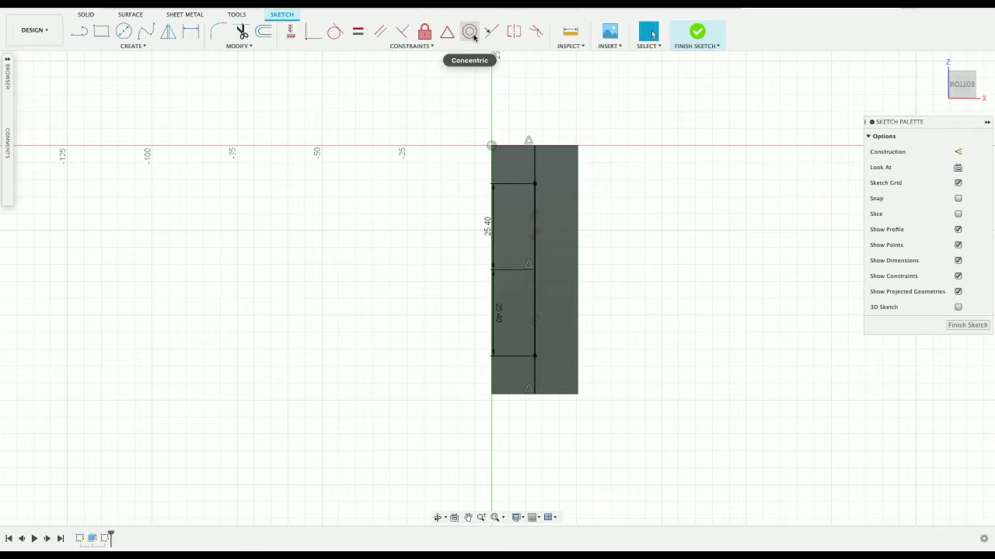
pyautogui.click(395, 48)
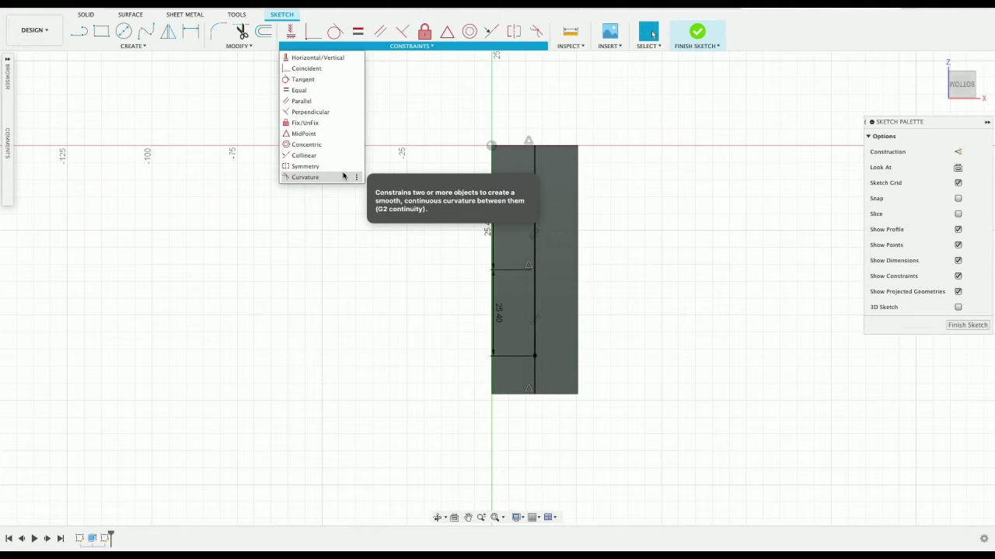
pyautogui.click(80, 169)
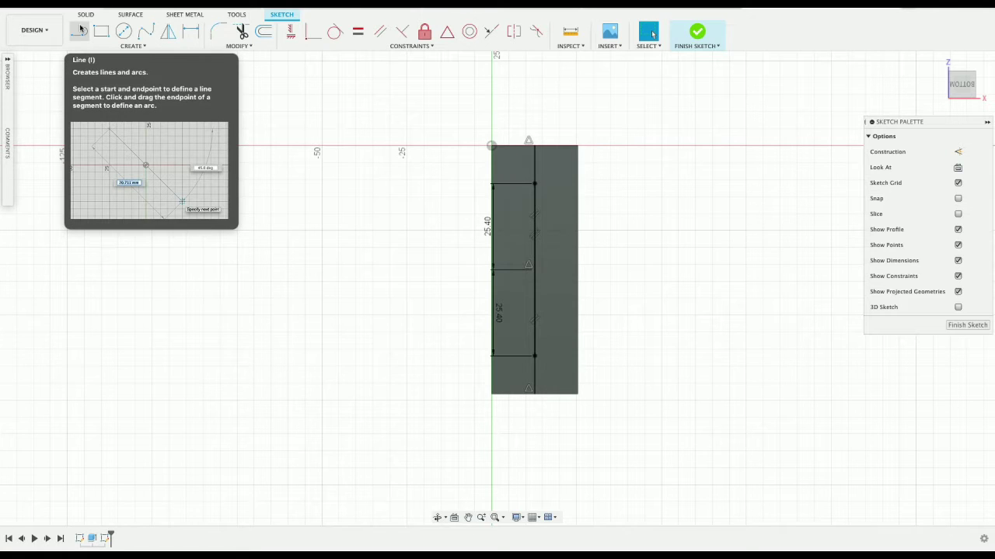
pyautogui.click(130, 46)
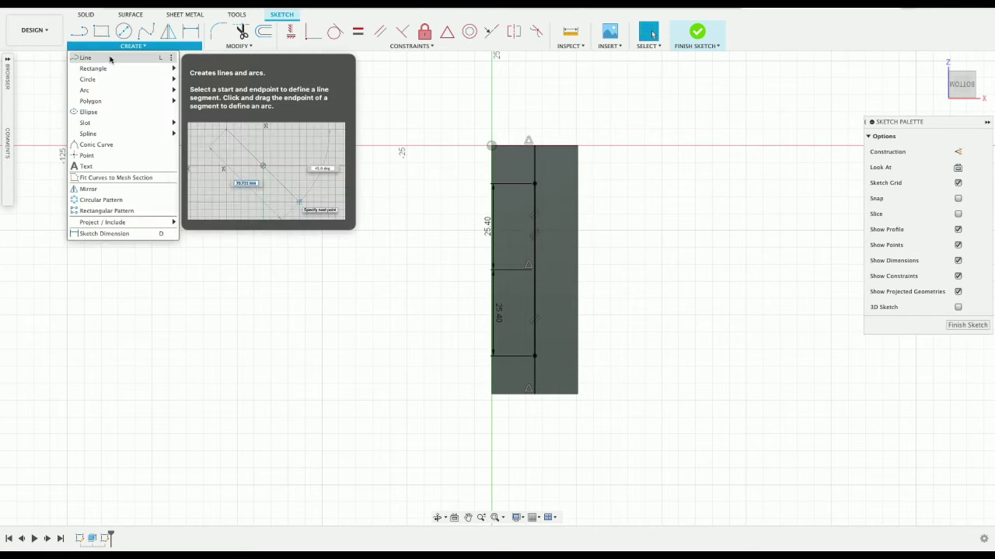
pyautogui.click(251, 47)
pyautogui.click(129, 47)
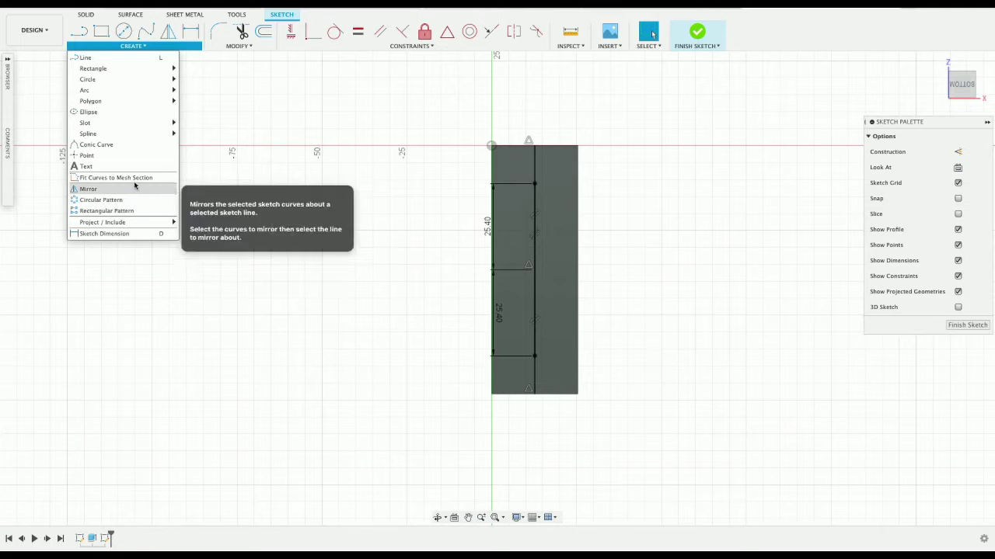
pyautogui.click(190, 32)
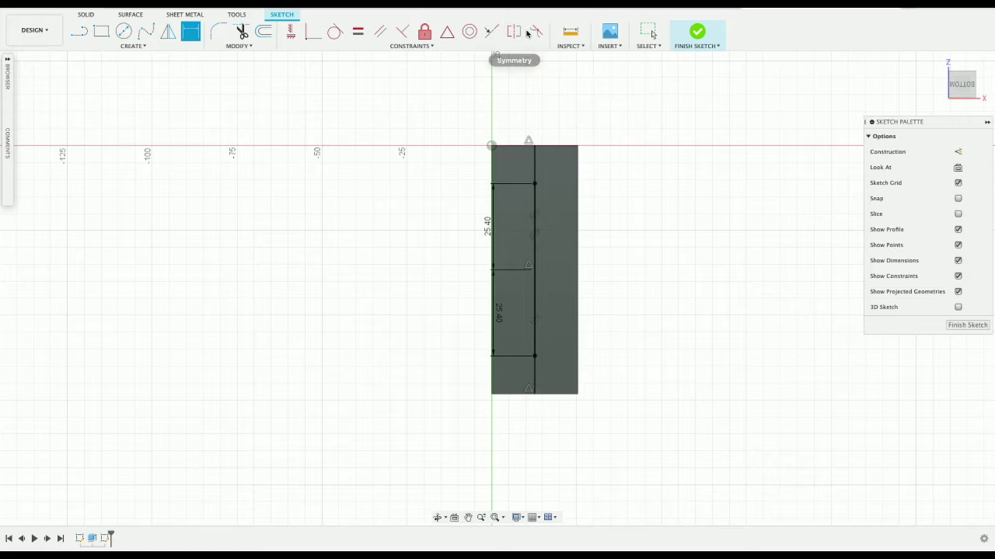
pyautogui.click(651, 47)
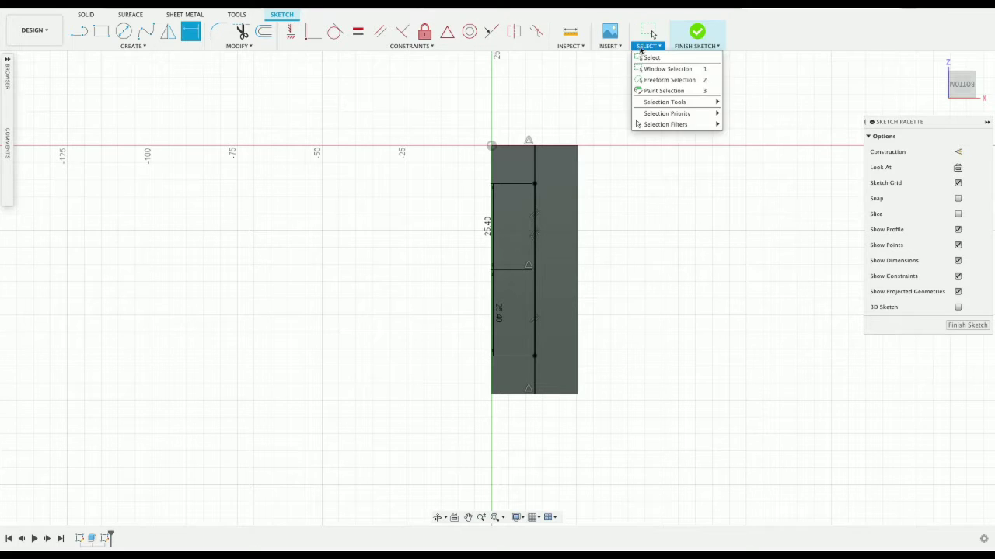
pyautogui.click(642, 45)
pyautogui.click(656, 48)
pyautogui.click(606, 46)
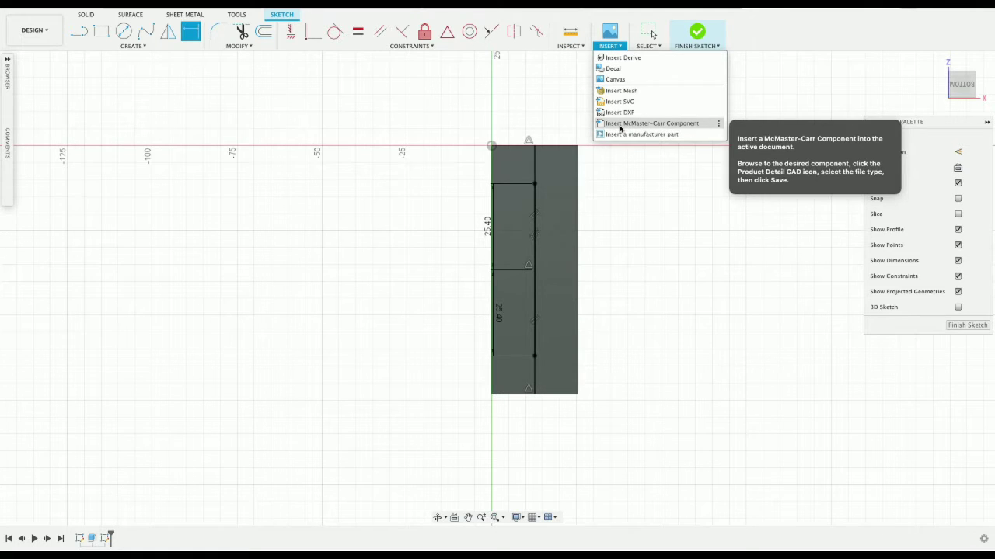
pyautogui.moveTo(575, 49)
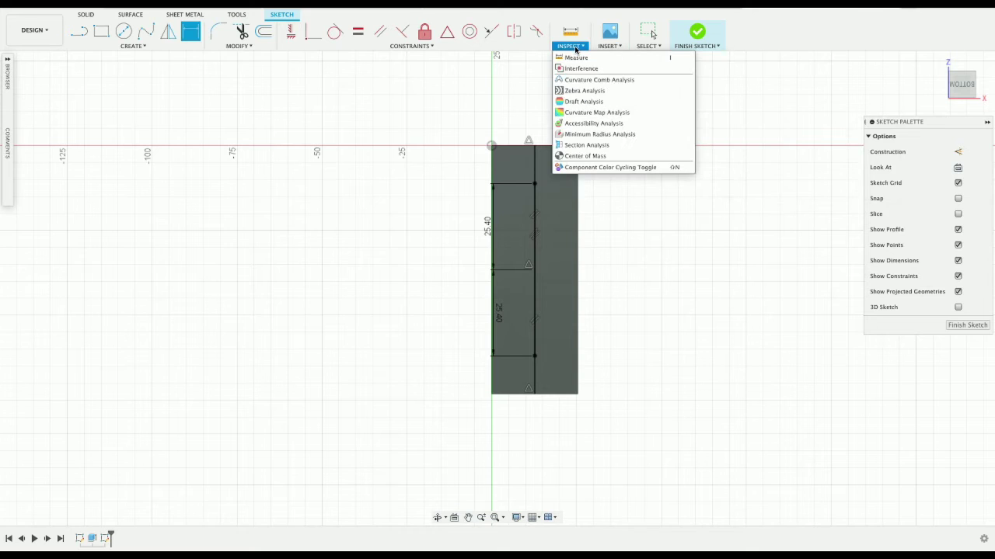
pyautogui.moveTo(533, 47)
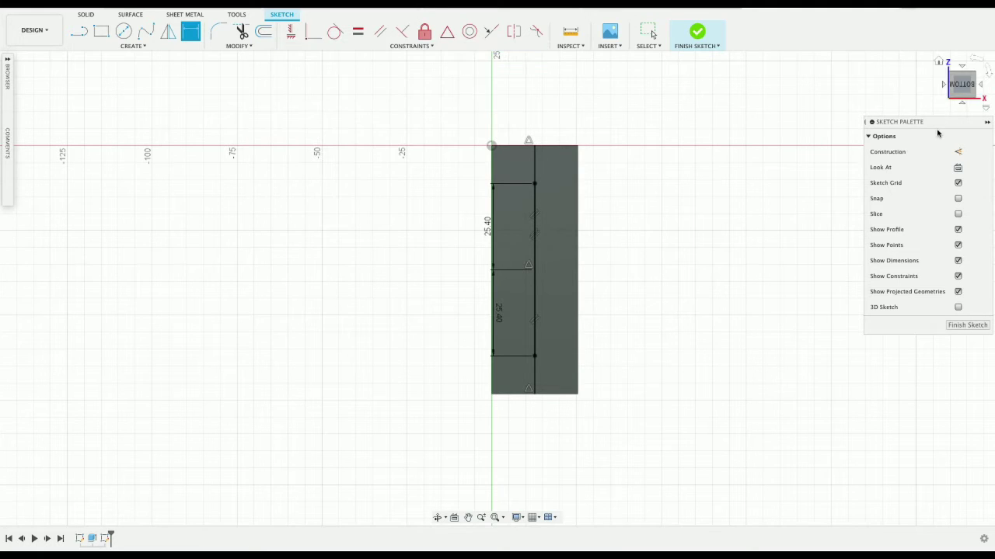
pyautogui.moveTo(935, 124); pyautogui.dragTo(937, 124)
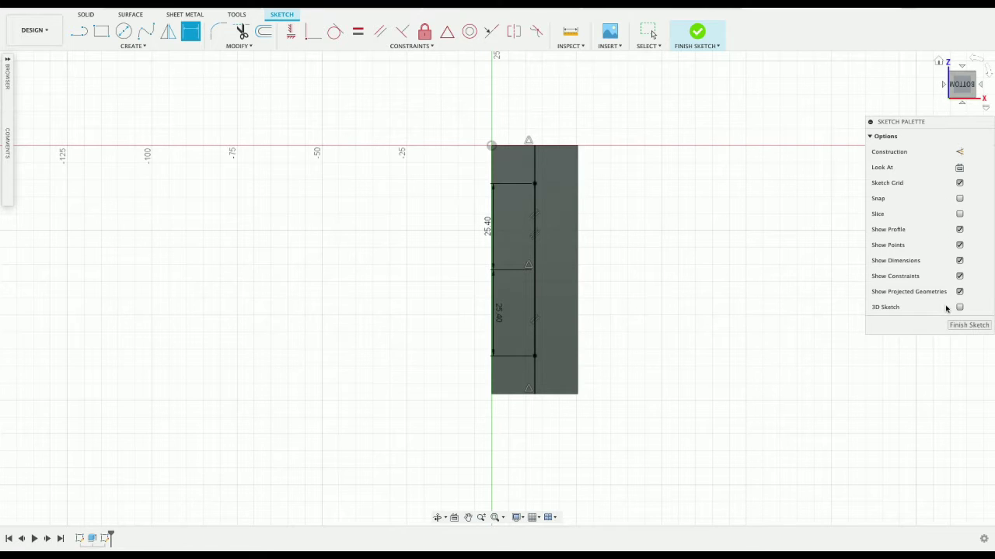
pyautogui.click(956, 153)
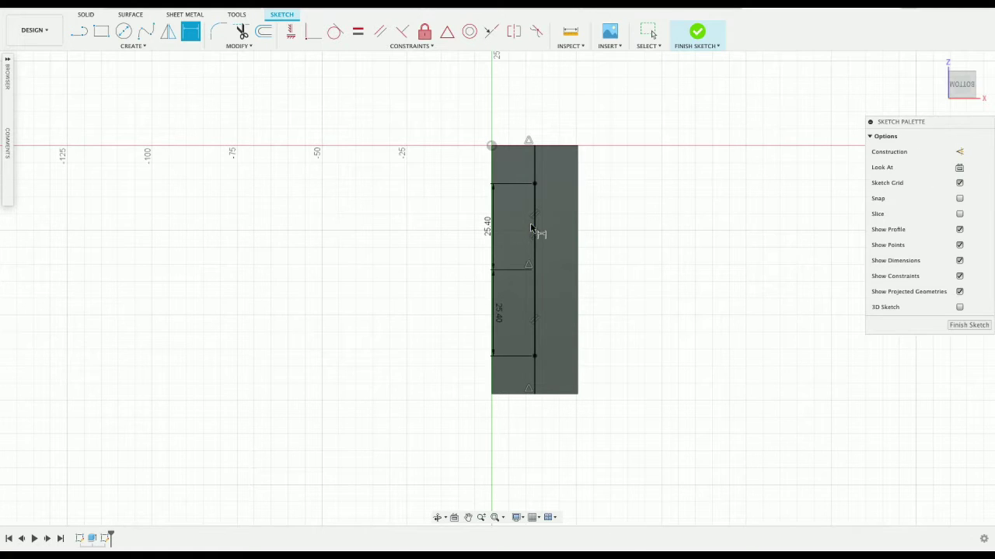
# - Try to dimension the distance between the end point nearest the origin and the centre line's midpoint
pyautogui.click(535, 183)
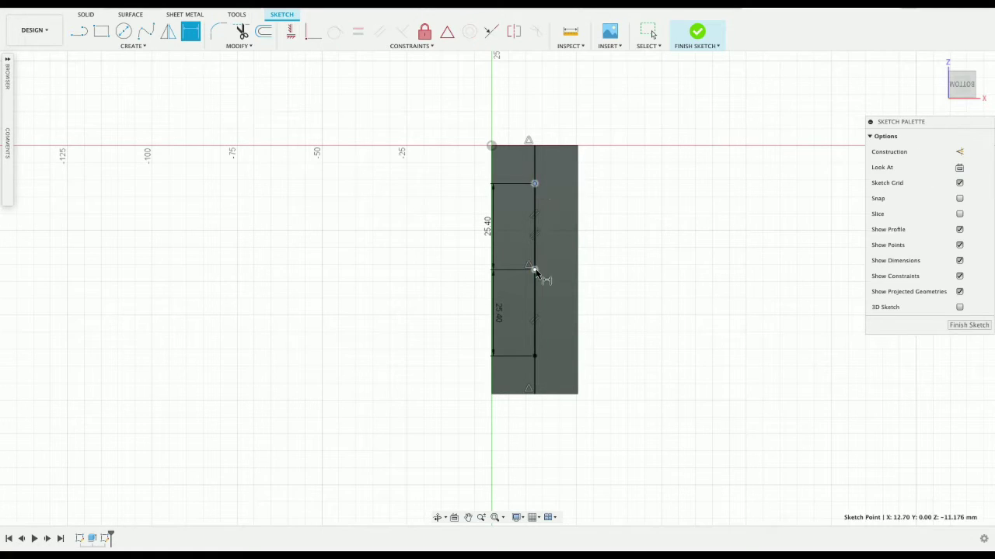
pyautogui.keyDown('shift'); pyautogui.click(535, 270); pyautogui.keyUp('shift')
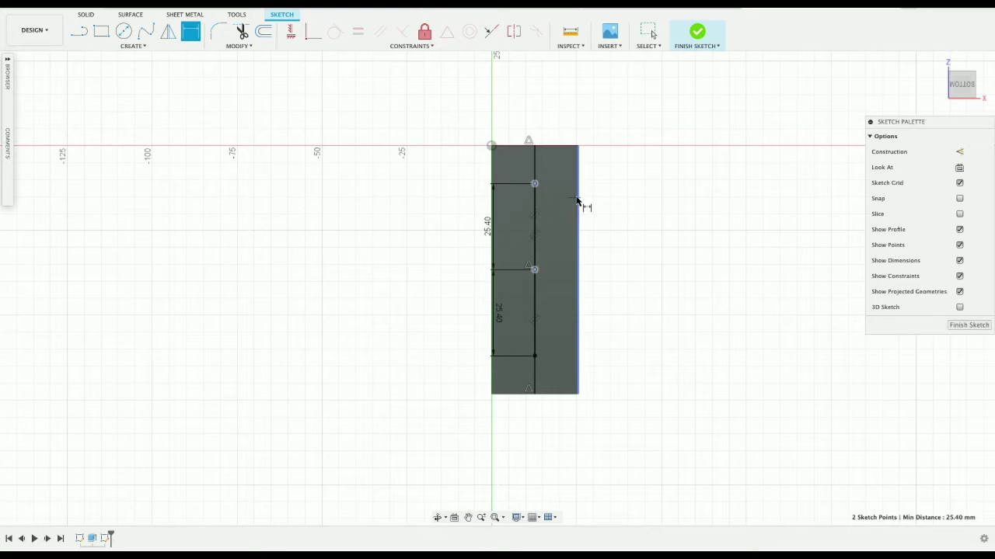
pyautogui.click(603, 201)
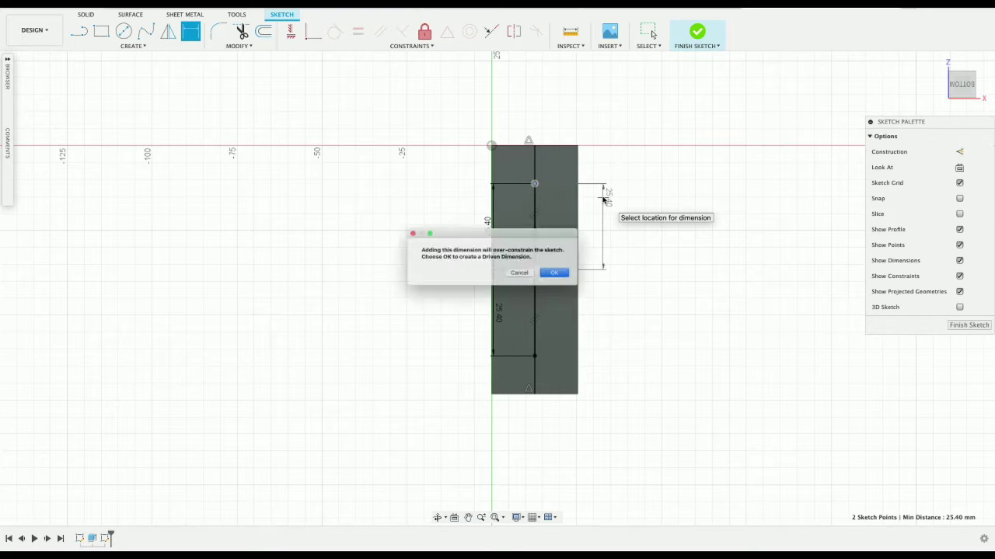
pyautogui.click(532, 279)
pyautogui.press('Escape')
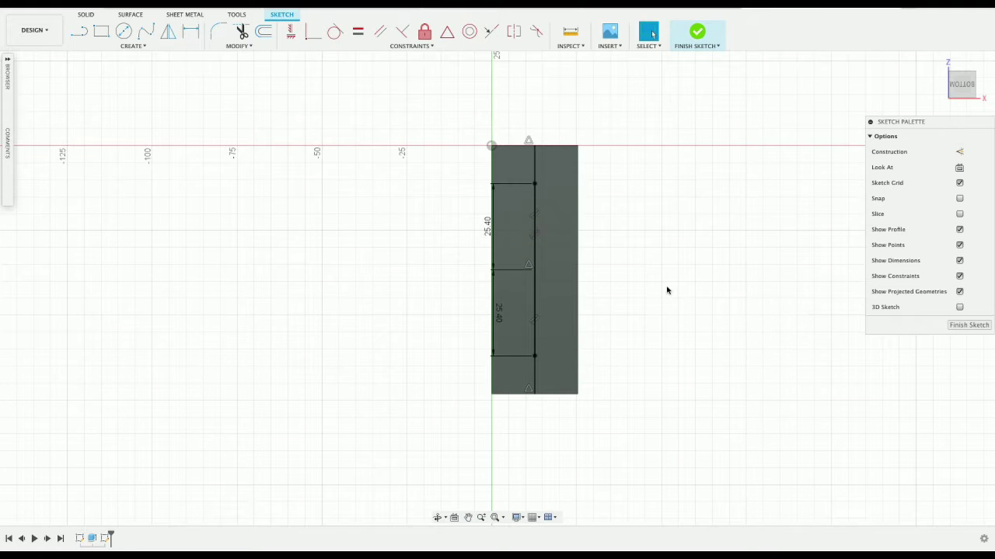
# - Delete the centre line and both 1 in lines from the base face sketch
pyautogui.click(534, 239)
pyautogui.press('Delete')
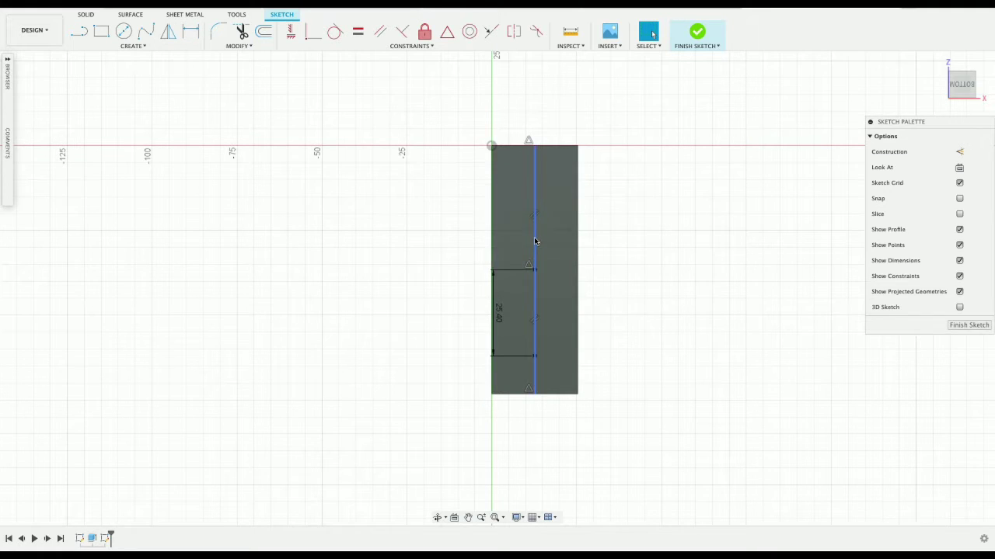
pyautogui.click(535, 241)
pyautogui.press('Delete')
pyautogui.click(536, 306)
pyautogui.press('Delete')
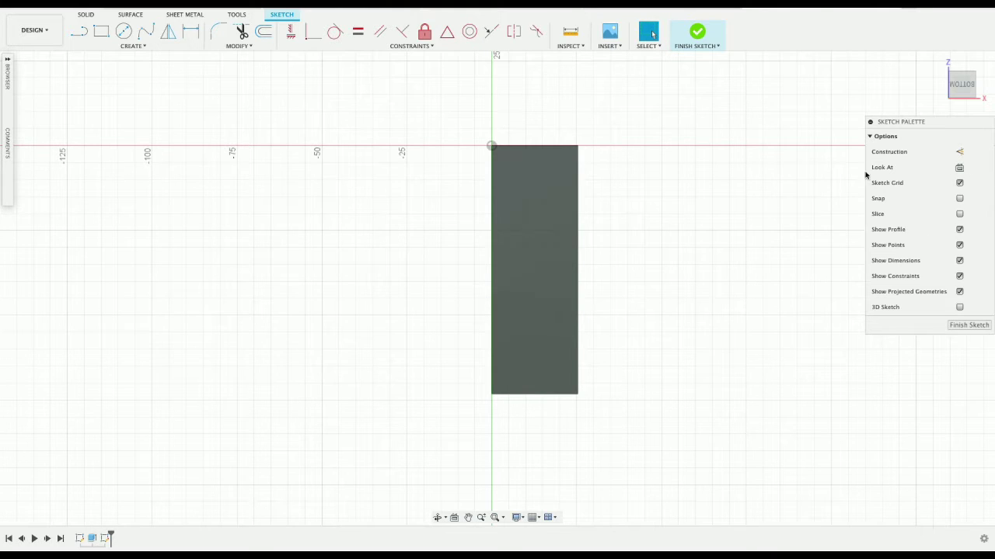
# - Redraw the centre line between the midpoints of the base face's two short edges
pyautogui.press('l')
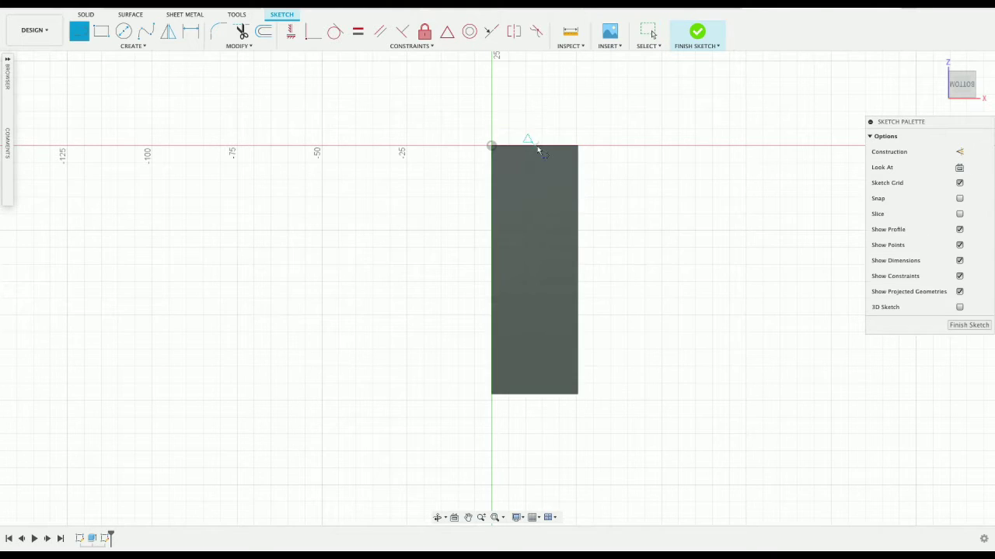
pyautogui.click(535, 145)
pyautogui.doubleClick(534, 394)
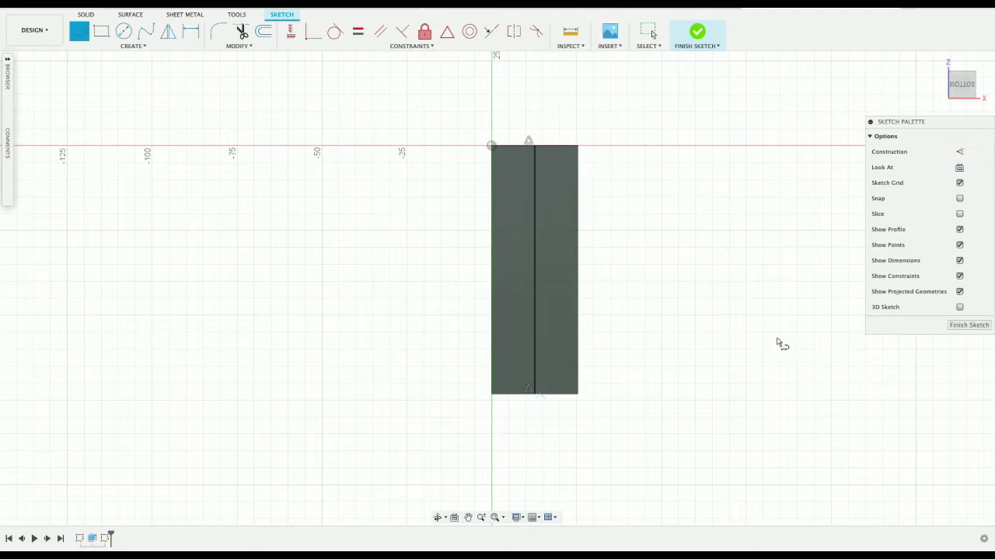
# - Draw a 1 in line along the centre line from its midpoint toward the origin end of the base face
pyautogui.click(961, 152)
pyautogui.click(533, 272)
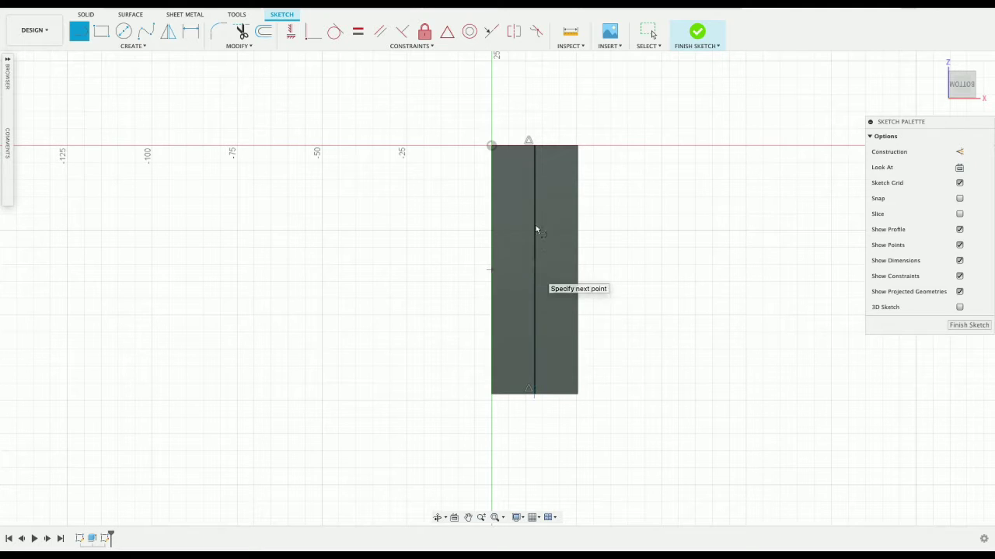
pyautogui.write('1 in')
pyautogui.press('Return')
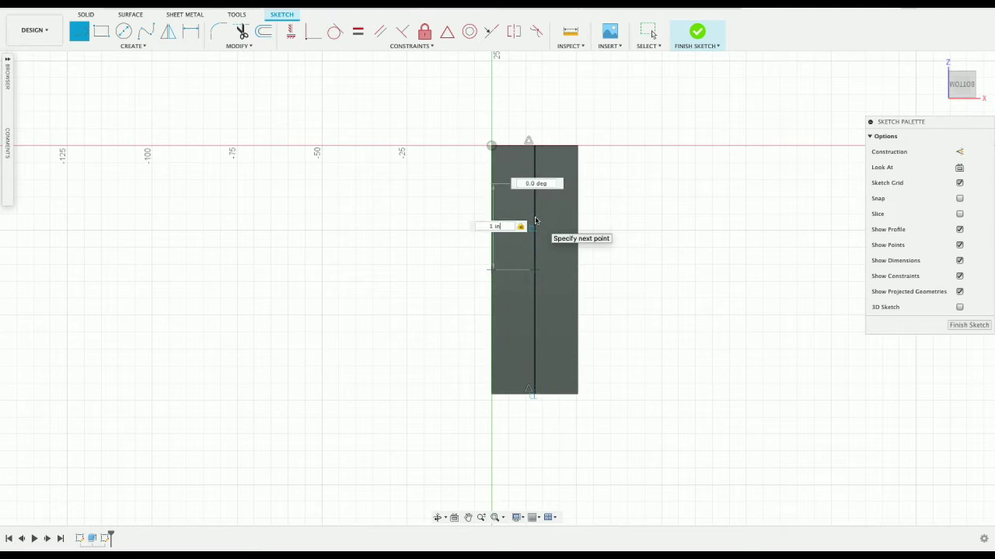
pyautogui.press('Escape')
# - Draw a second 1 in line along the centre line from its midpoint toward the end away from the origin
pyautogui.press('l')
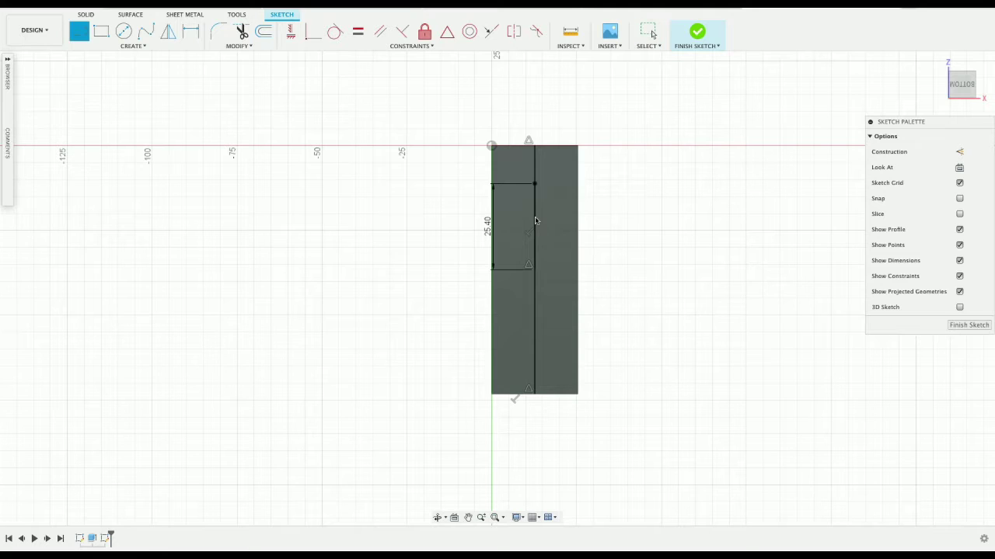
pyautogui.click(533, 268)
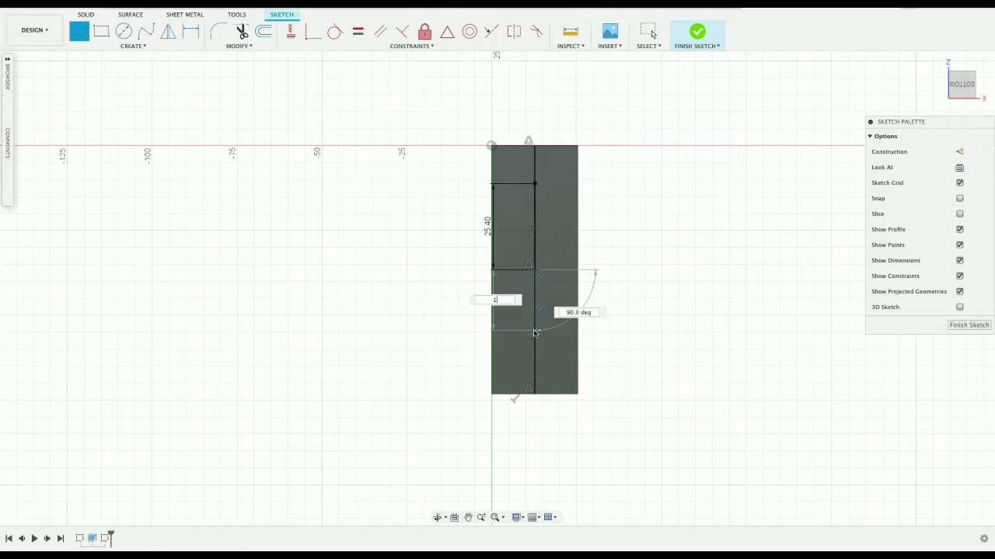
pyautogui.write('1 in')
pyautogui.press('Return')
pyautogui.press('Escape')
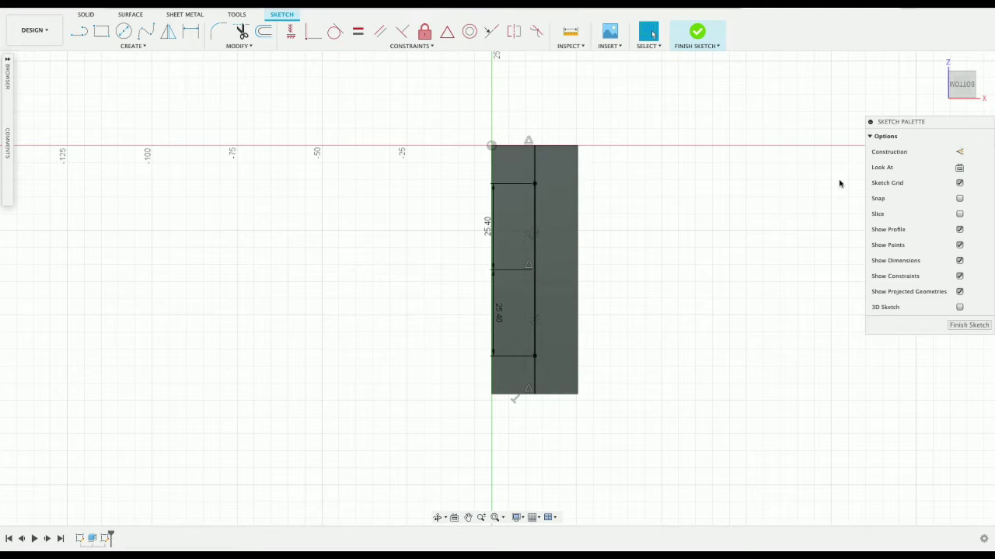
pyautogui.click(959, 152)
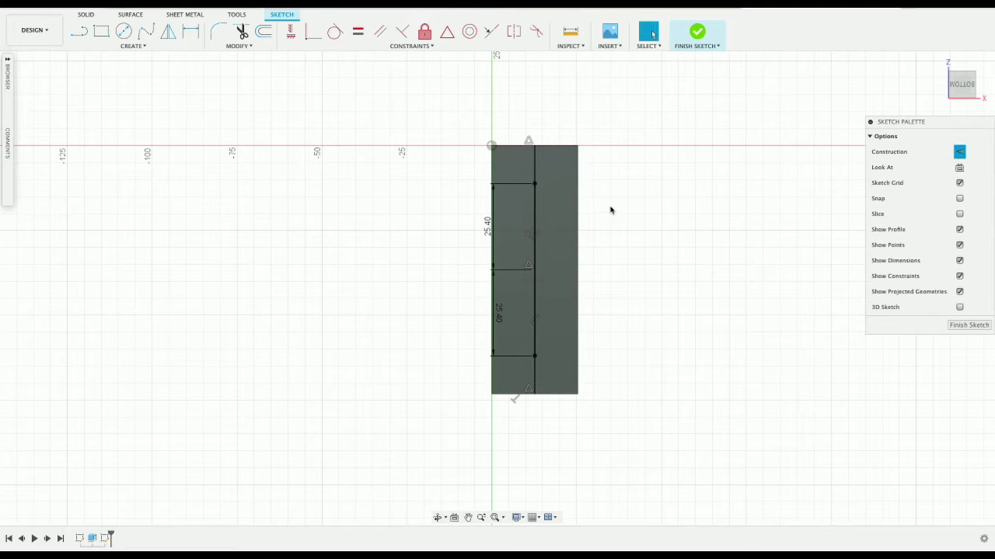
pyautogui.press('c')
pyautogui.click(534, 185)
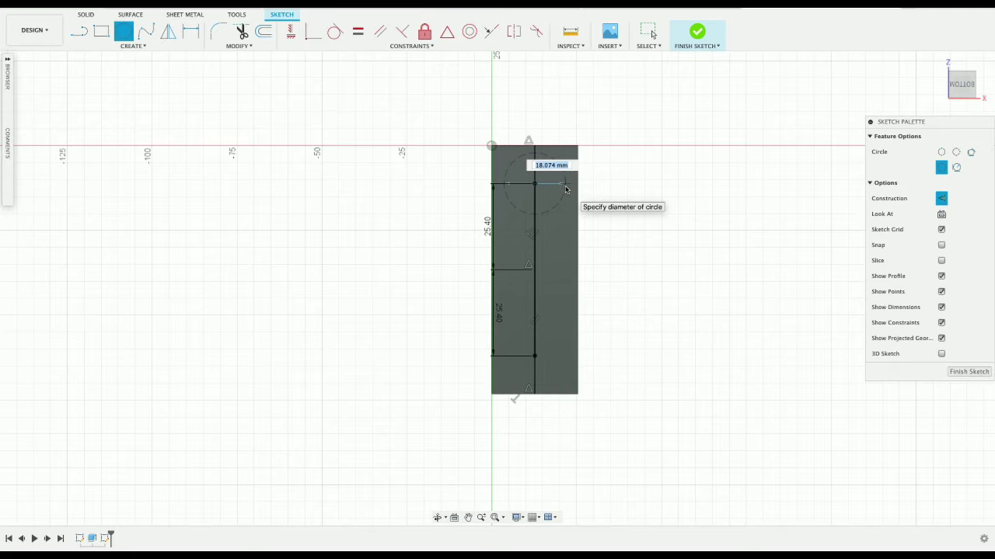
pyautogui.press('Escape')
# - Convert the two 1 in lines and the full centre line to construction geometry
pyautogui.click(535, 206)
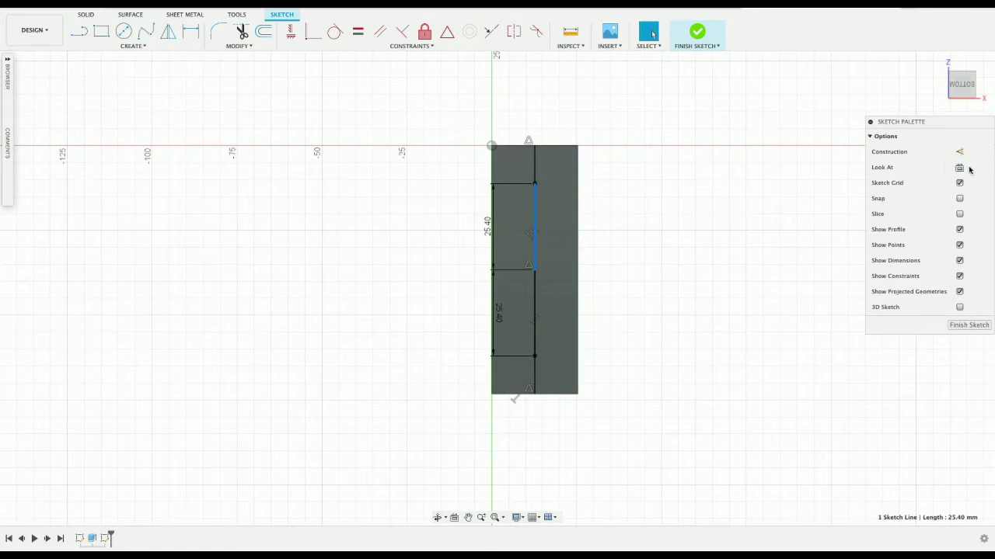
pyautogui.click(534, 319)
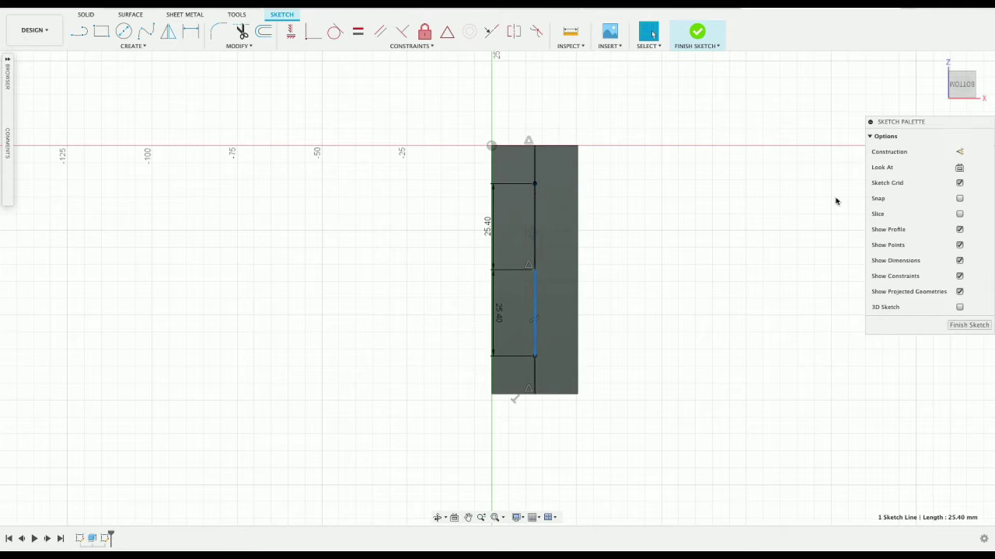
pyautogui.click(962, 152)
pyautogui.click(705, 337)
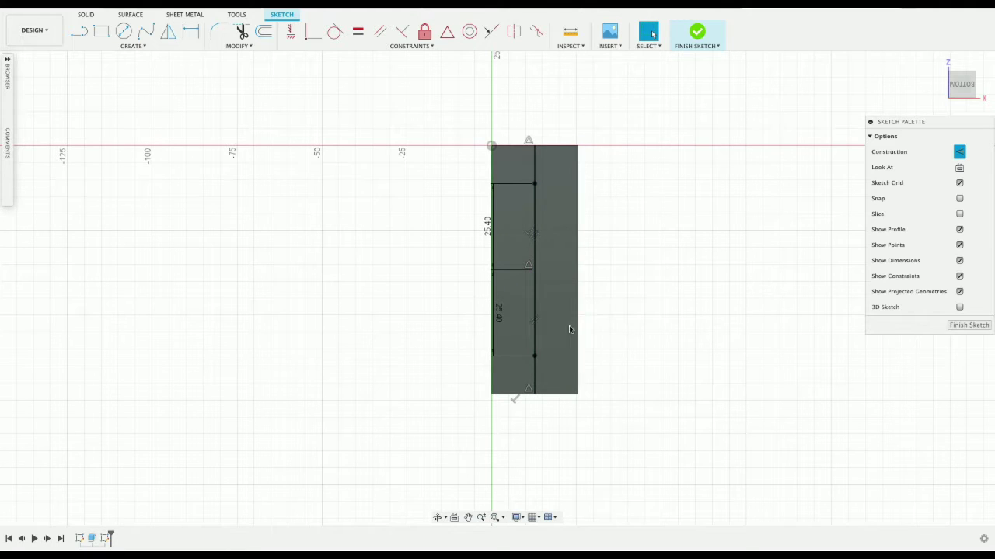
pyautogui.click(535, 330)
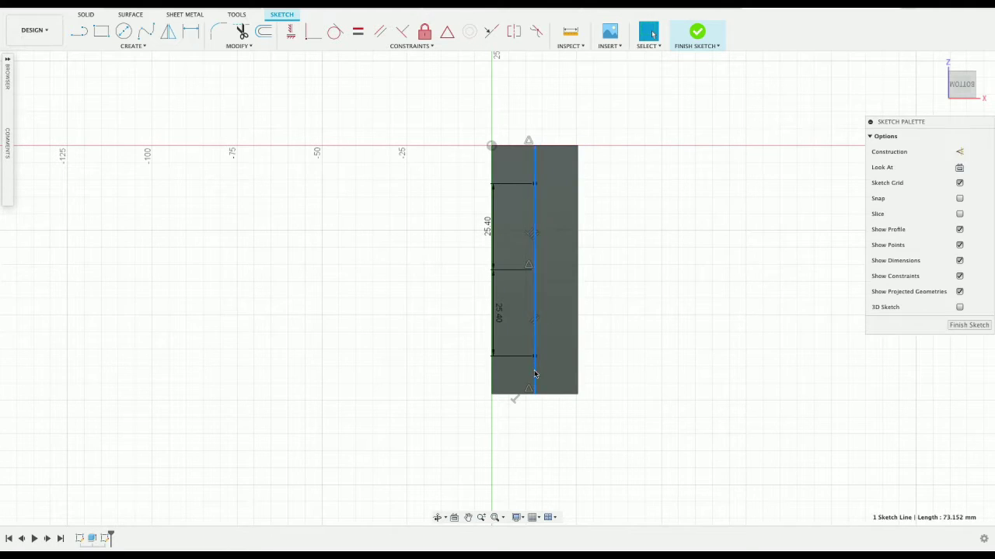
pyautogui.press('x')
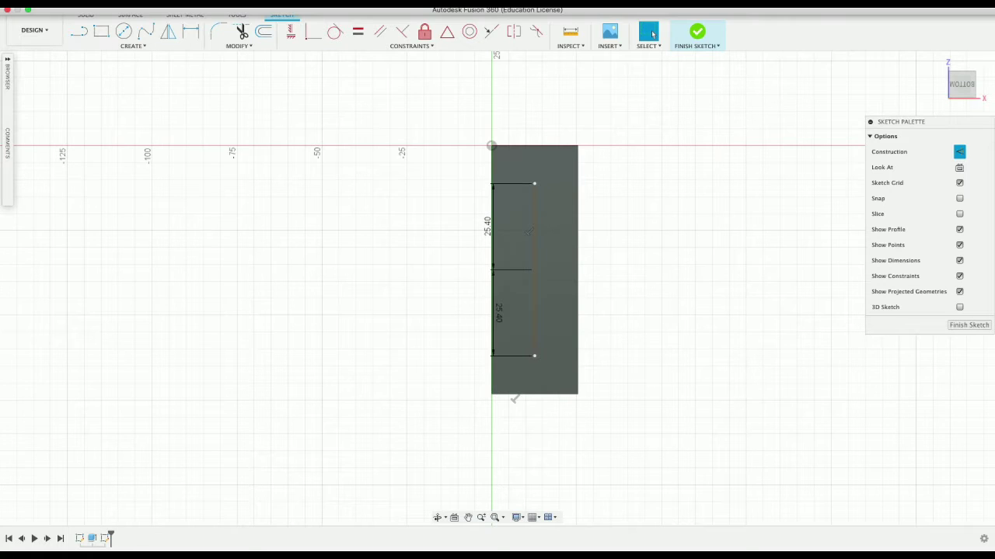
pyautogui.press('c')
pyautogui.click(534, 183)
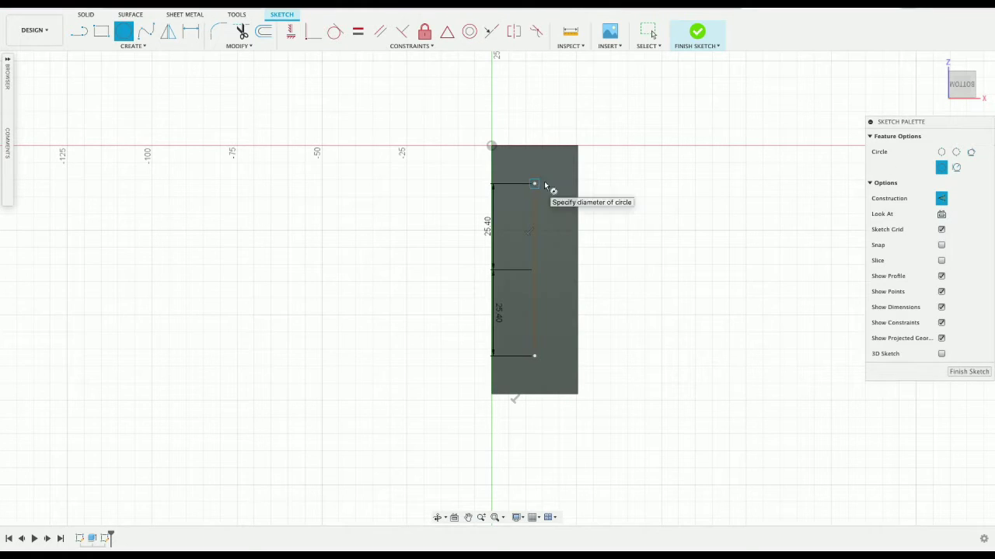
pyautogui.press('Escape')
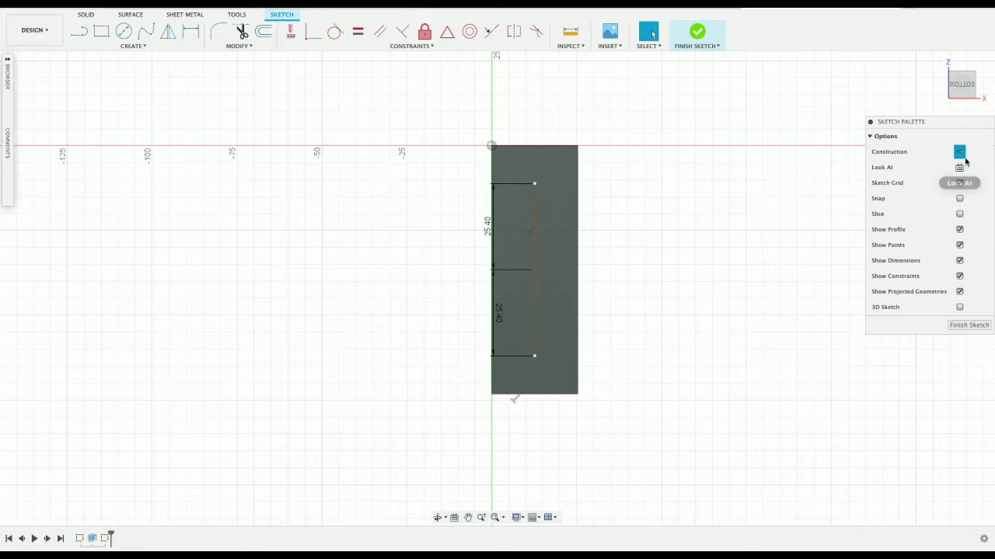
# - With construction mode off, draw an 8 mm diameter circle centred on the line end point nearest the origin
pyautogui.press('c')
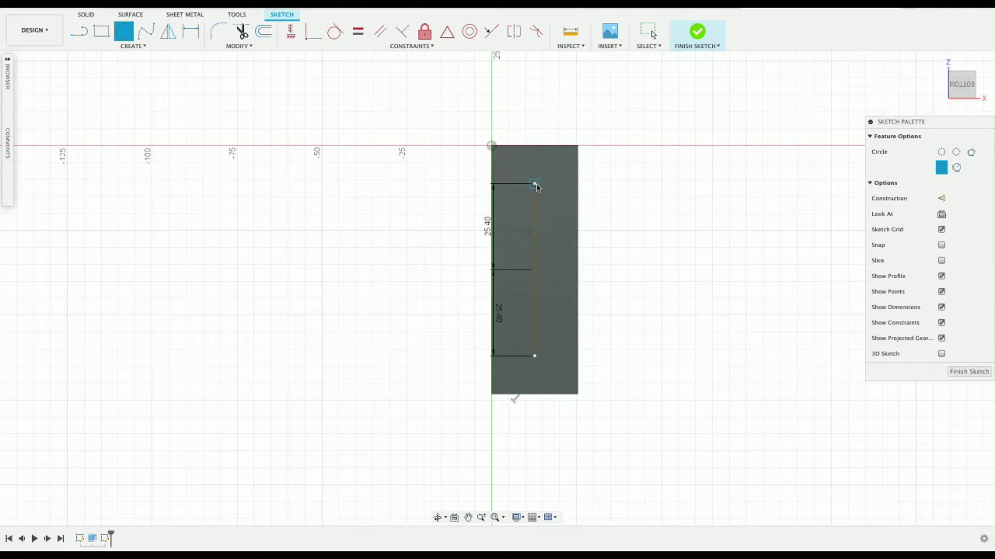
pyautogui.click(533, 184)
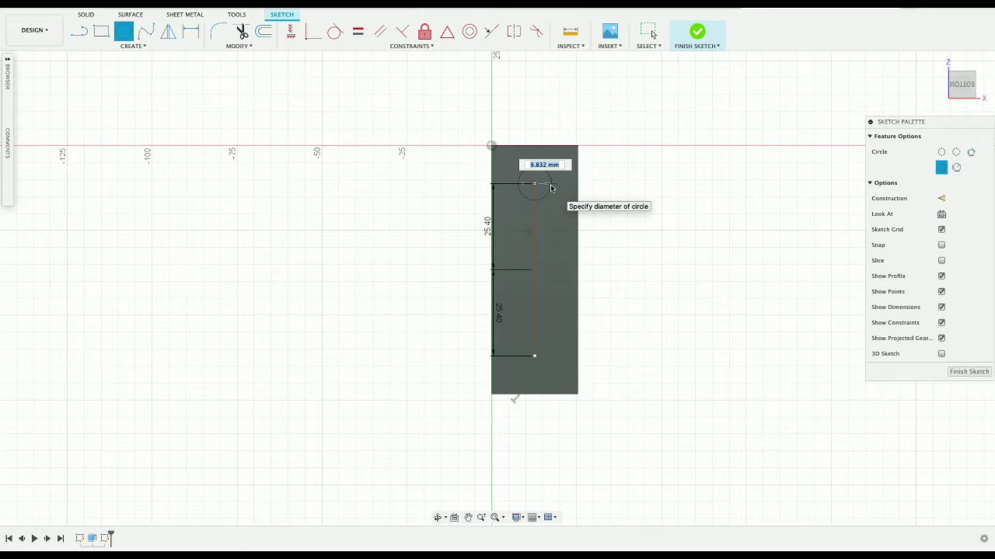
pyautogui.write('8')
pyautogui.press('Return')
pyautogui.press('Escape')
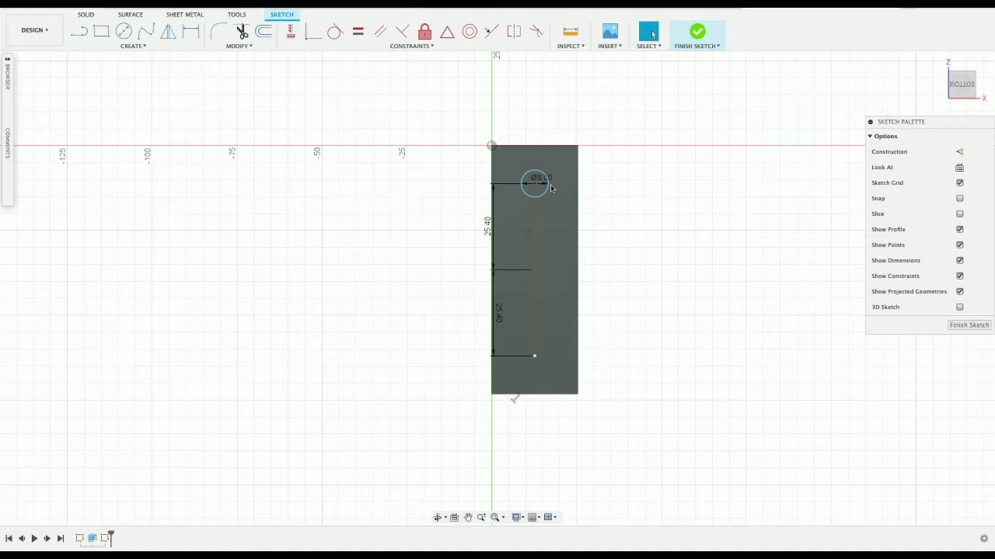
# - Draw an 8 mm diameter circle centred on the line end point farthest from the origin
pyautogui.press('c')
pyautogui.click(535, 356)
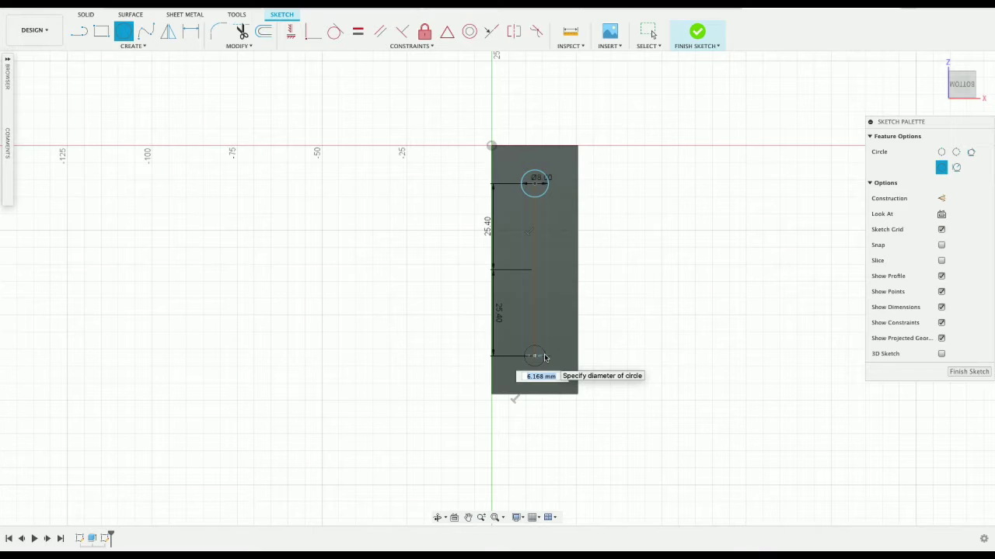
pyautogui.write('8')
pyautogui.press('Return')
pyautogui.press('Escape')
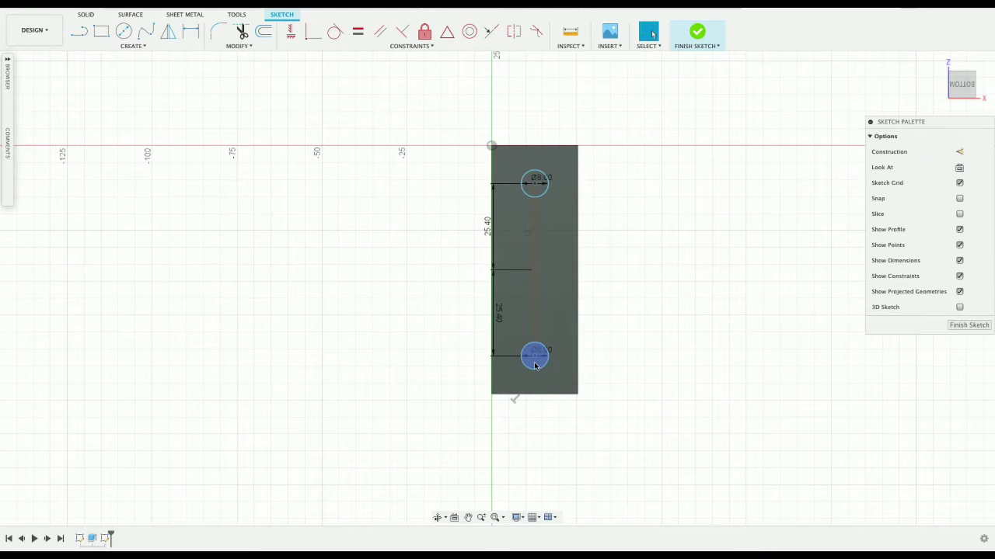
# - Extrude both 8 mm circles by -10 mm into the base to cut two holes
pyautogui.click(535, 365)
pyautogui.keyDown('shift'); pyautogui.click(538, 193); pyautogui.keyUp('shift')
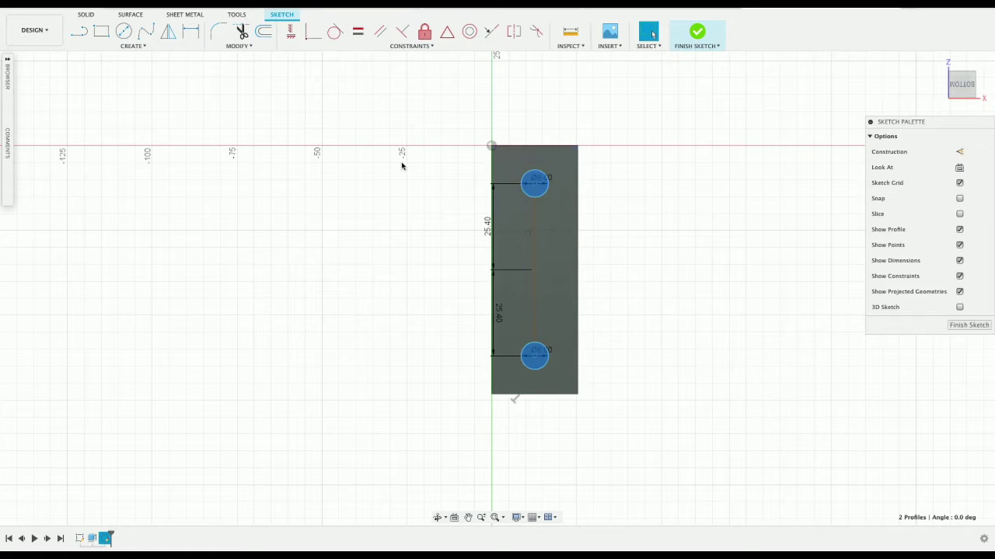
pyautogui.click(85, 15)
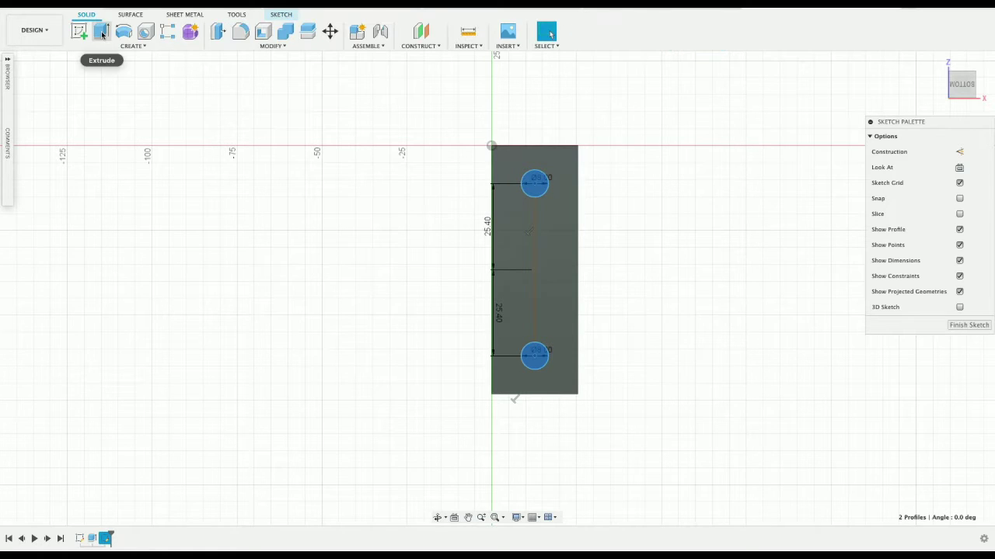
pyautogui.click(102, 33)
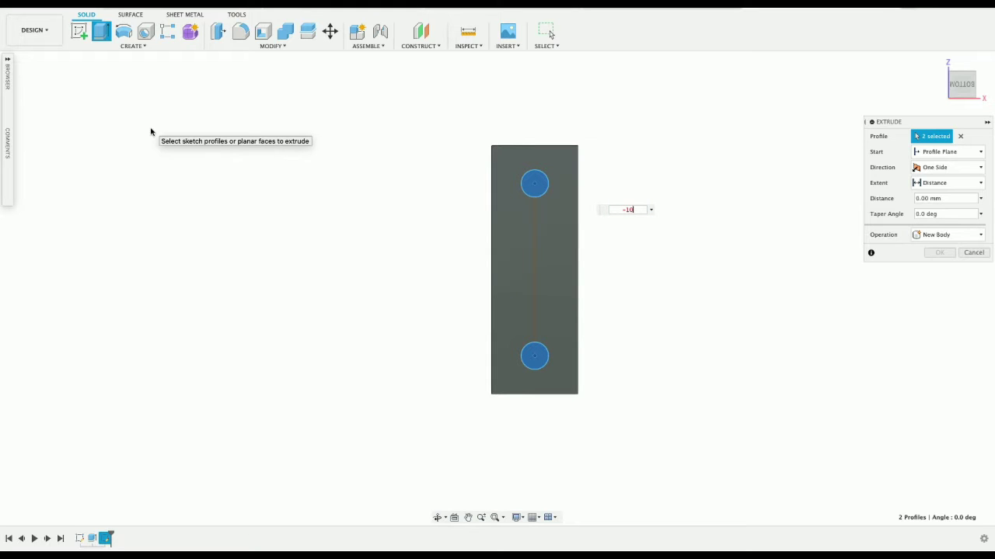
pyautogui.write('-10')
pyautogui.press('Return')
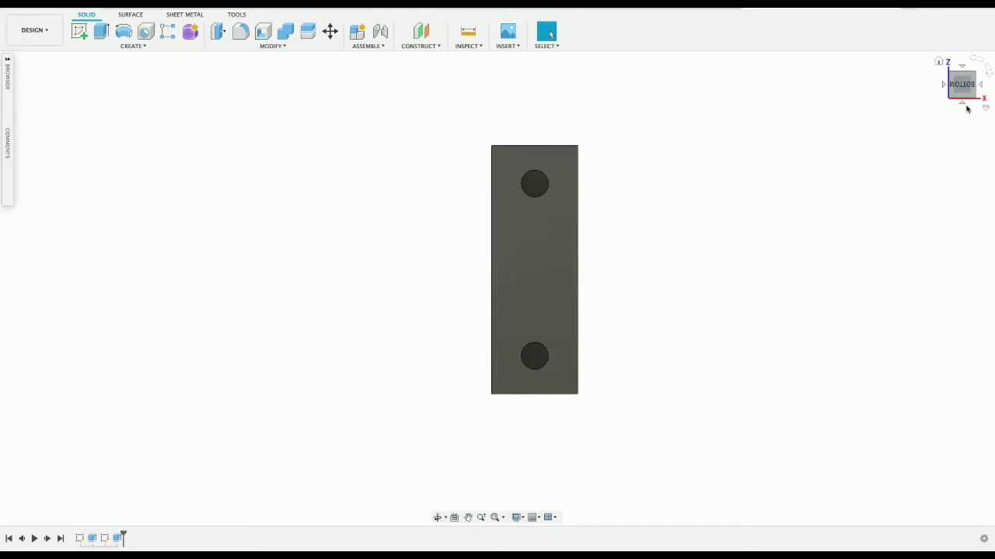
# - Start a new sketch on the flat arched face on the block's right side, around the centre hole
pyautogui.moveTo(963, 91)
pyautogui.mouseDown()
pyautogui.moveTo(941, 87)
pyautogui.moveTo(915, 69)
pyautogui.moveTo(912, 51)
pyautogui.moveTo(848, 24)
pyautogui.moveTo(850, 42)
pyautogui.mouseUp()
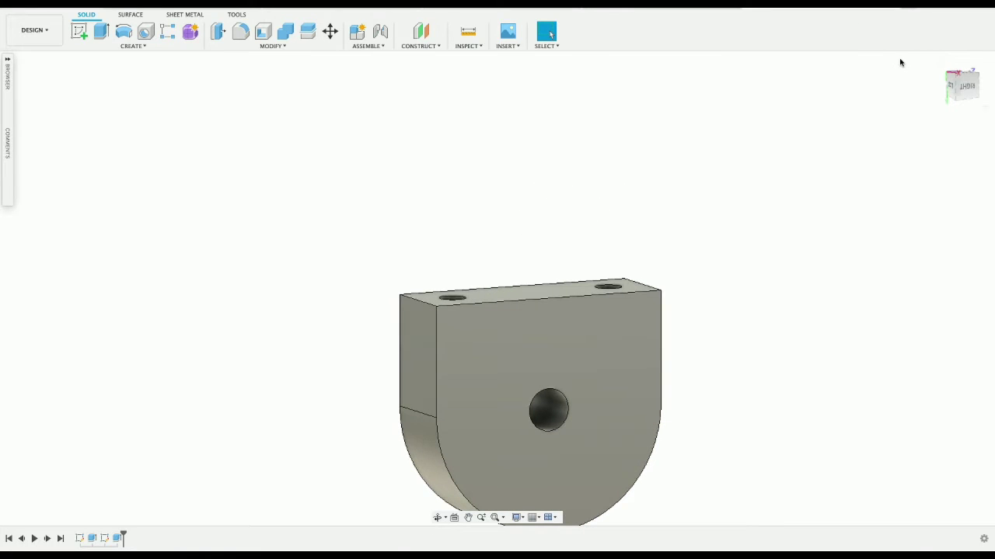
pyautogui.moveTo(967, 87)
pyautogui.mouseDown()
pyautogui.moveTo(910, 22)
pyautogui.moveTo(913, 48)
pyautogui.mouseUp()
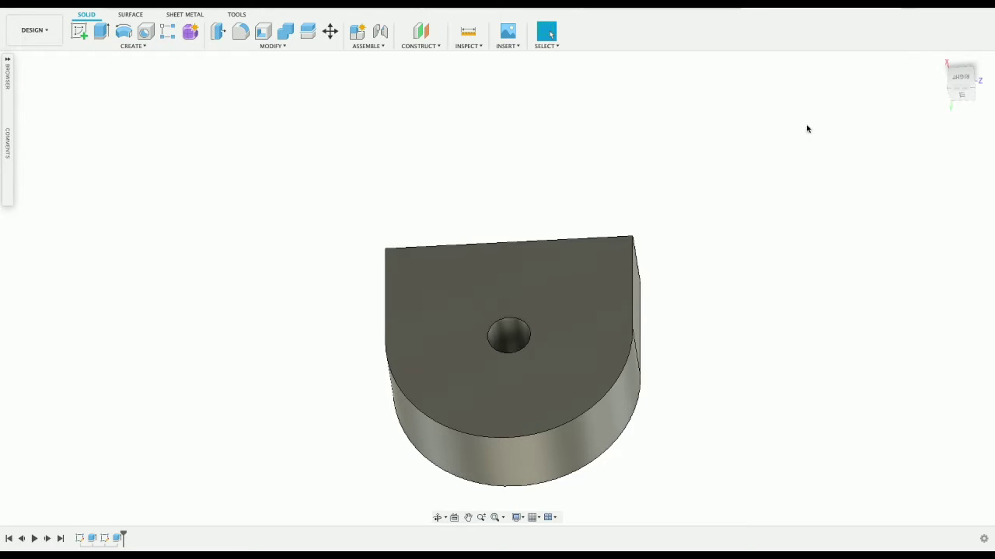
pyautogui.click(576, 312)
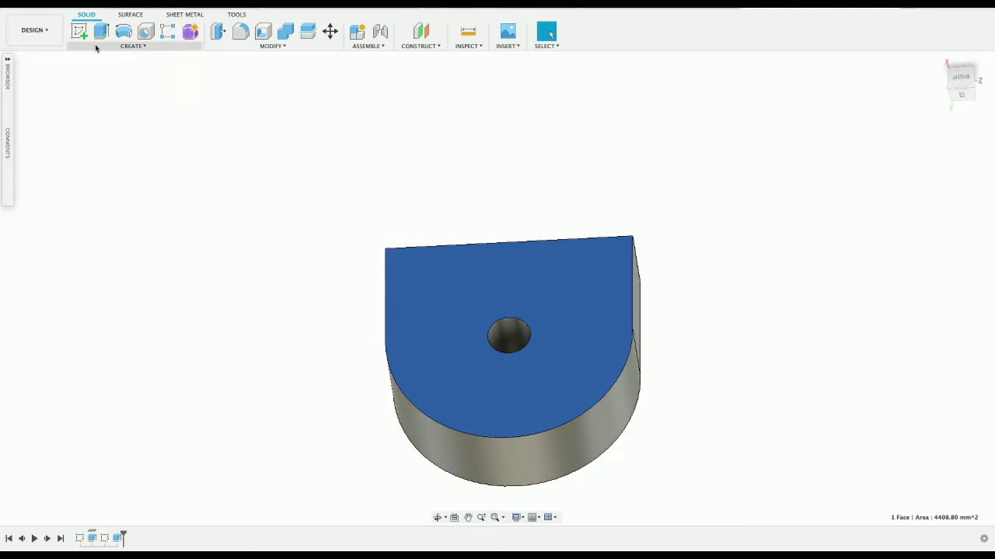
pyautogui.click(79, 31)
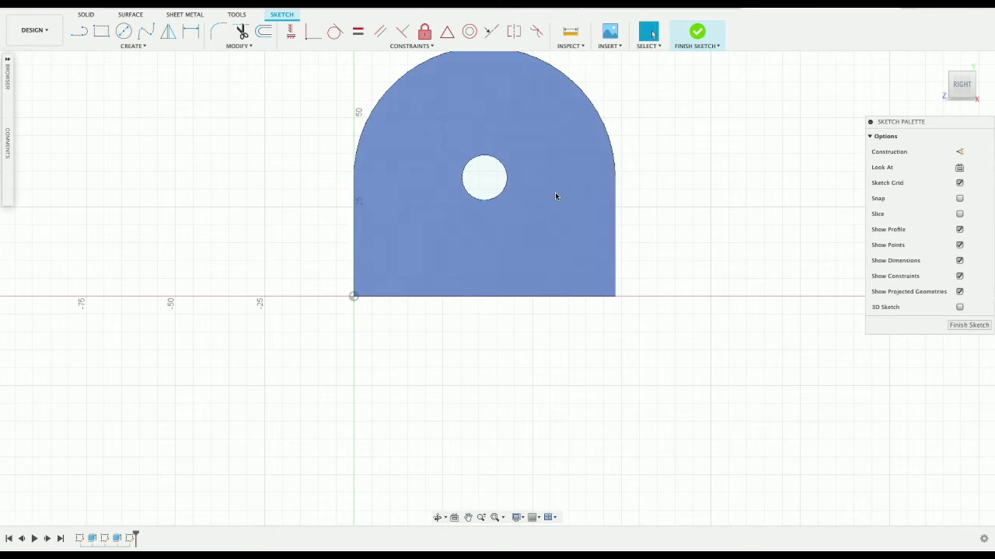
# - Draw a 17 mm diameter circle centred on the centre hole of the arched face
pyautogui.press('c')
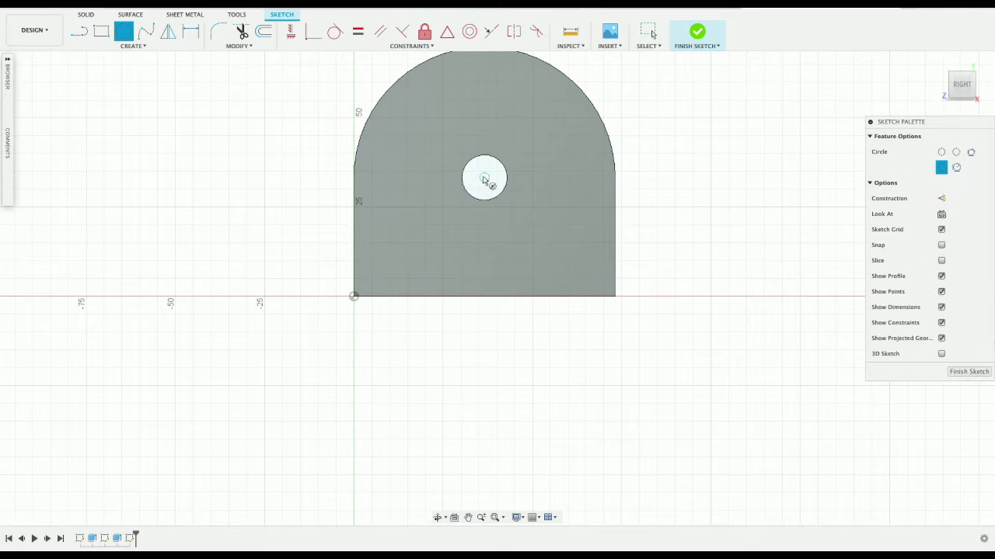
pyautogui.click(484, 178)
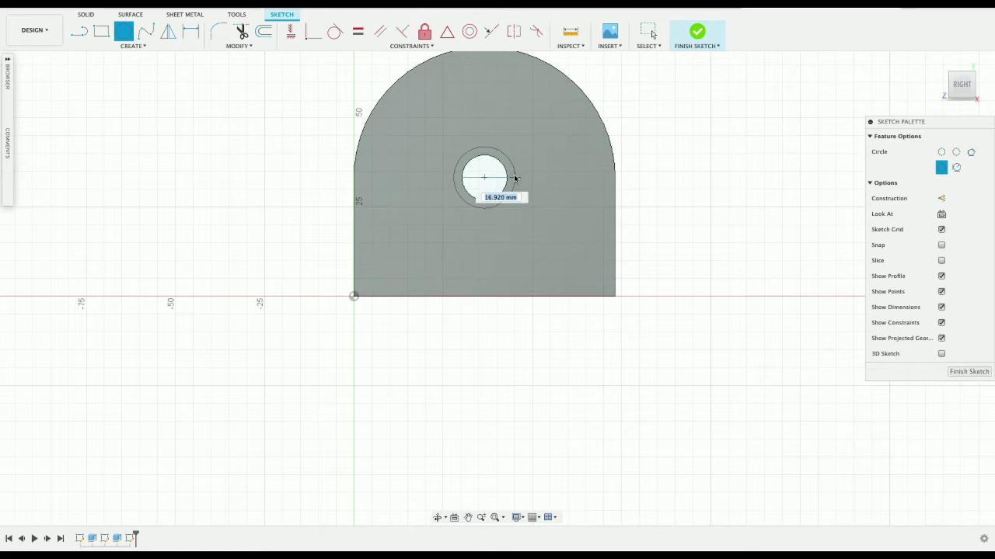
pyautogui.write('17')
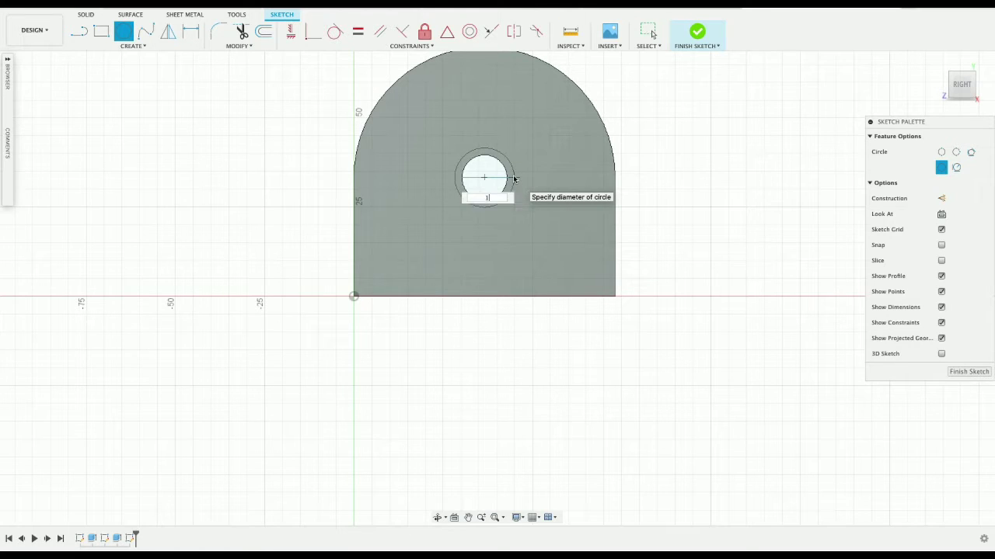
pyautogui.press('Return')
pyautogui.press('Escape')
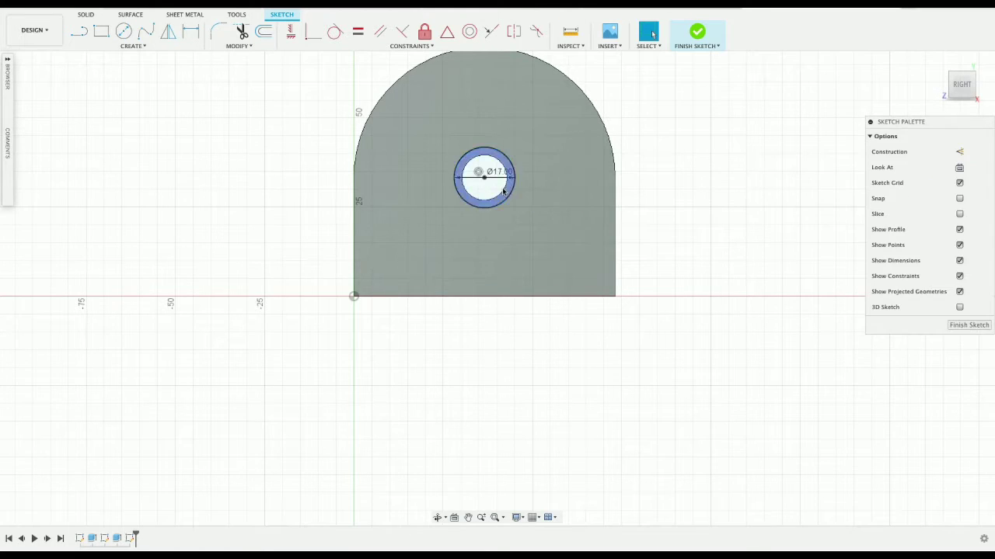
# - Extrude the ring between the centre hole and the 17 mm circle outward as a raised boss joined to the block
pyautogui.click(500, 202)
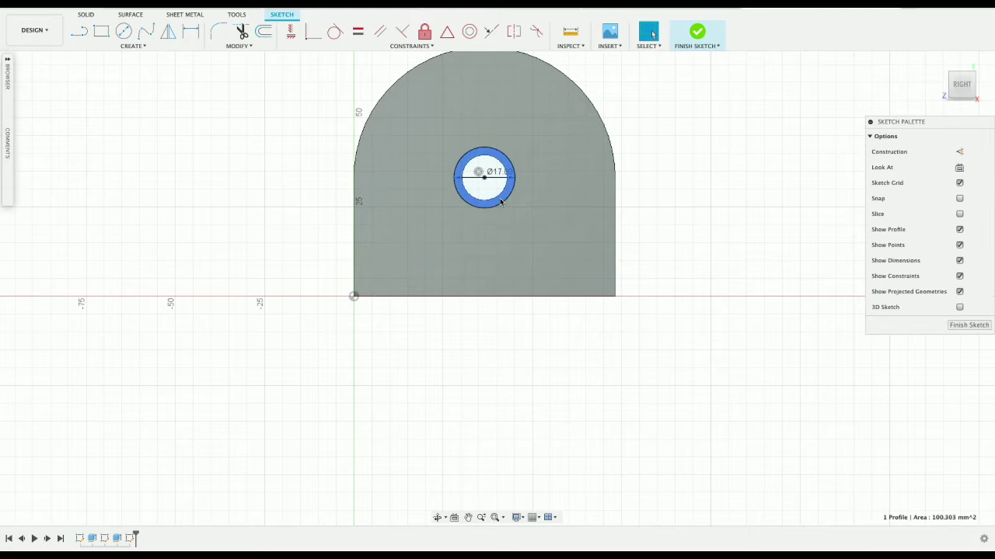
pyautogui.rightClick(500, 202)
pyautogui.click(497, 202)
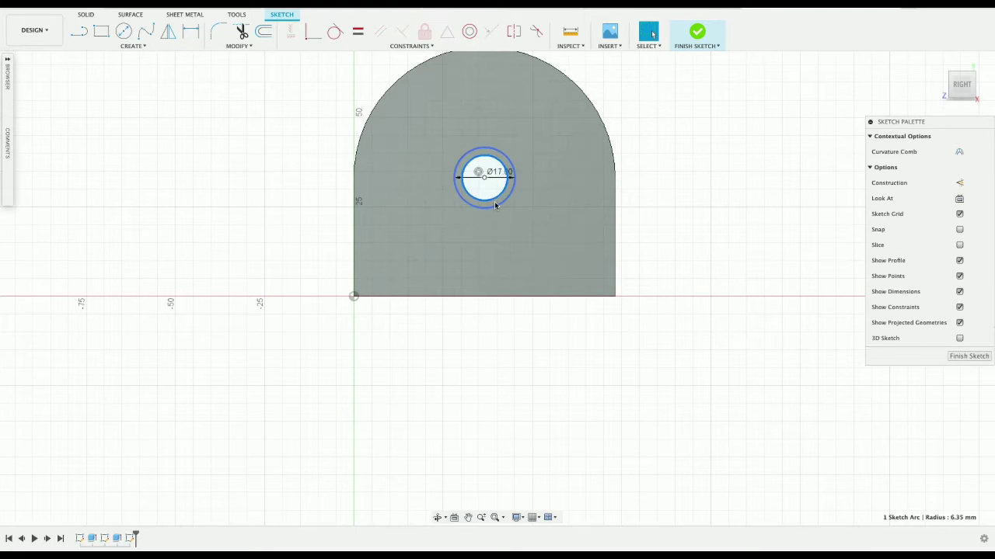
pyautogui.click(497, 204)
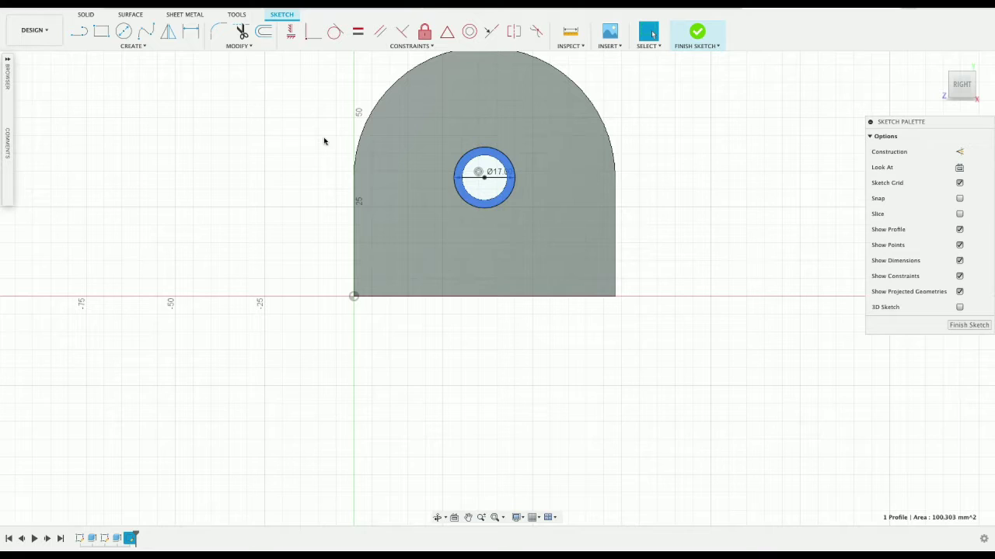
pyautogui.click(85, 14)
pyautogui.click(102, 32)
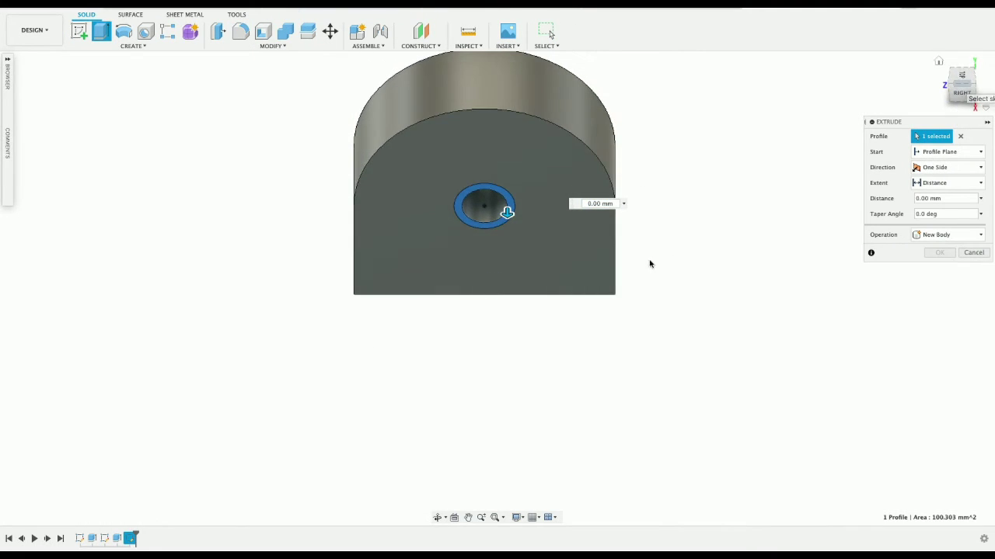
pyautogui.moveTo(507, 215); pyautogui.dragTo(507, 224)
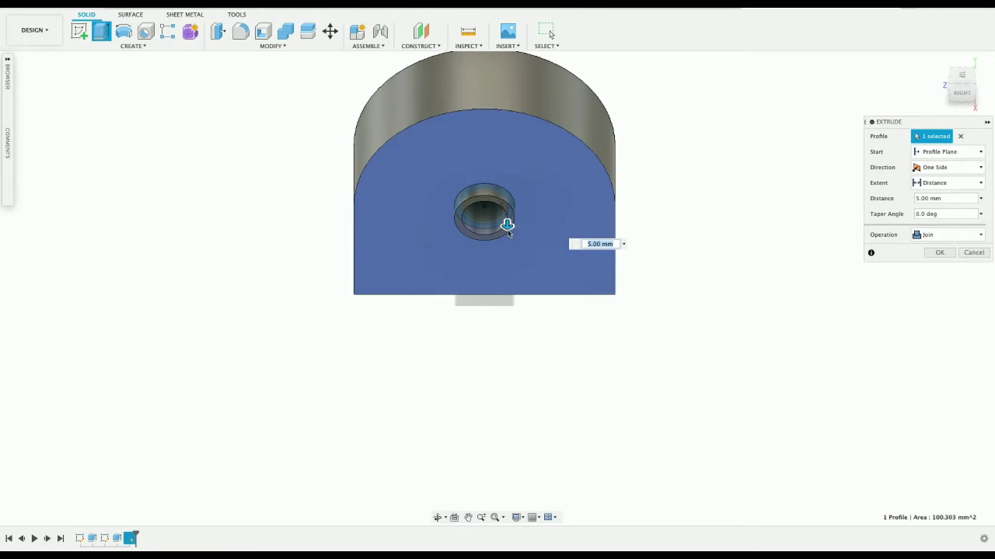
pyautogui.moveTo(506, 226); pyautogui.dragTo(506, 237)
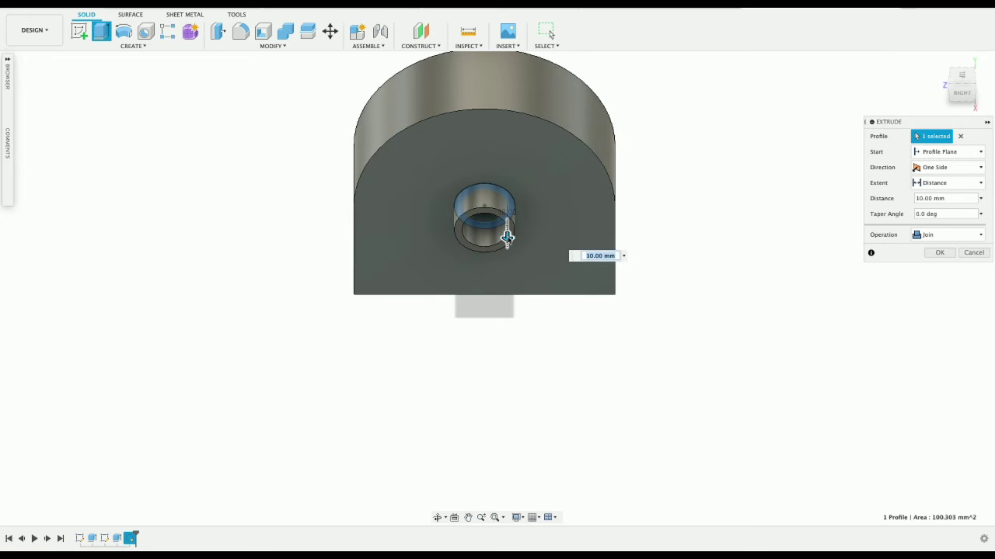
pyautogui.press('Return')
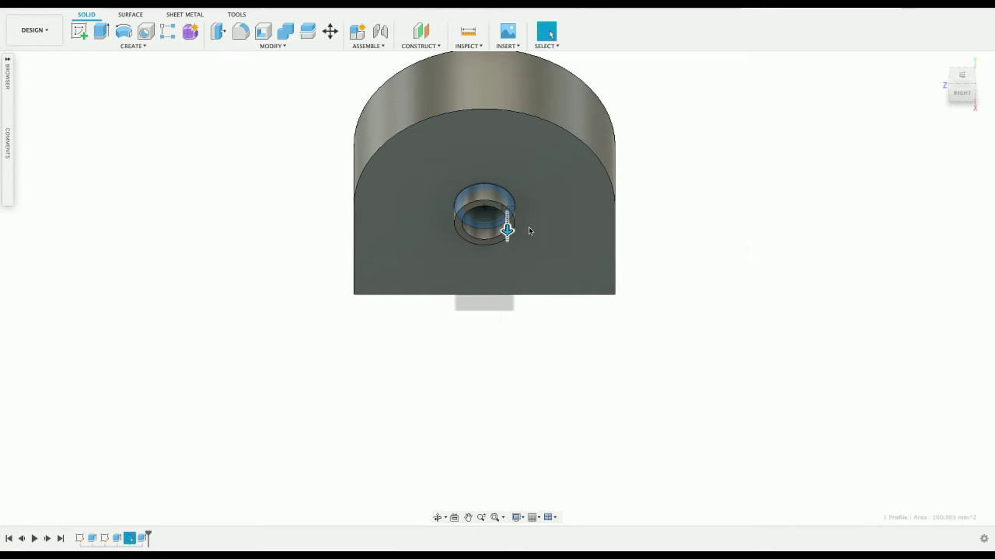
# - Save the finished block as "pillow bearing 2" in the Take II folder of the 30boi project
pyautogui.click(969, 102)
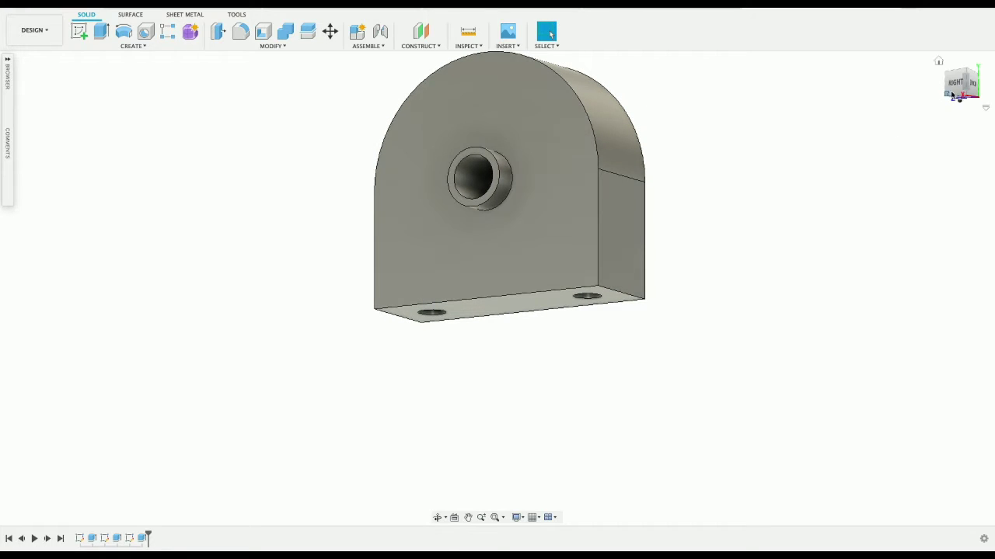
pyautogui.moveTo(939, 83); pyautogui.dragTo(857, 68)
pyautogui.hotkey('ctrl', 's')
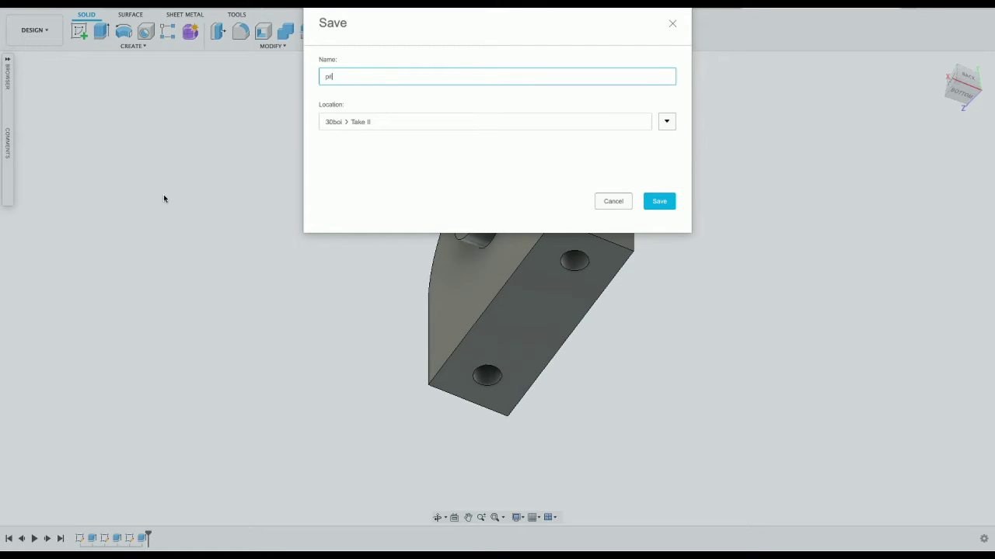
pyautogui.write('pillow bearing 8')
pyautogui.press('Return')
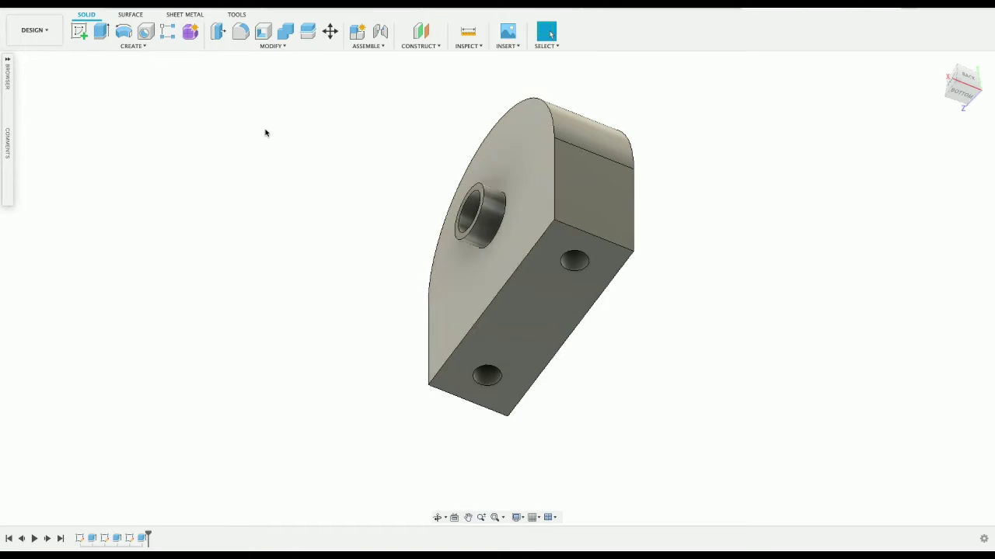
# - Switch to the robot assembly and insert the pillow bearing 2 part into it
pyautogui.click(162, 6)
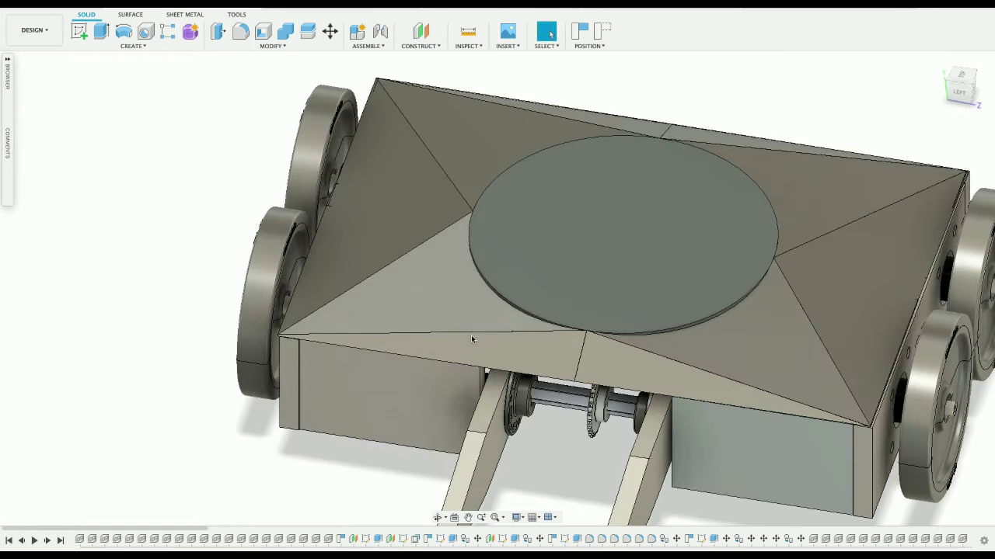
pyautogui.moveTo(960, 79)
pyautogui.mouseDown()
pyautogui.moveTo(959, 29)
pyautogui.moveTo(973, 34)
pyautogui.mouseUp()
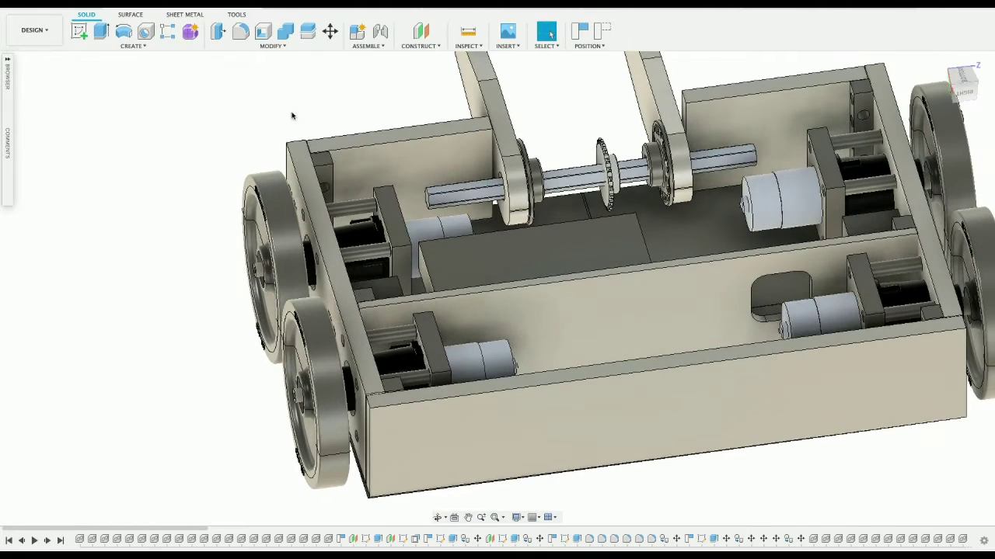
pyautogui.click(6, 6)
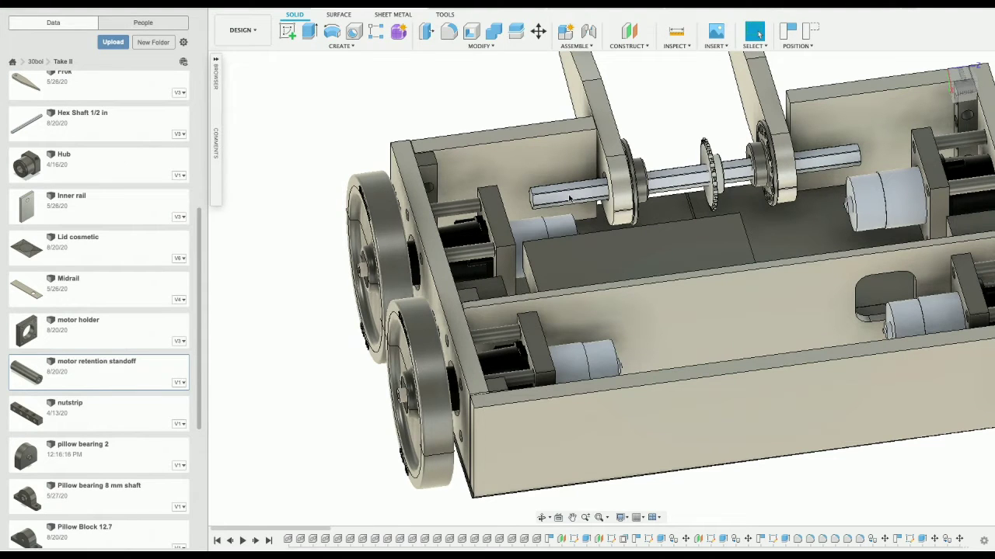
pyautogui.scroll(5, 569, 199)
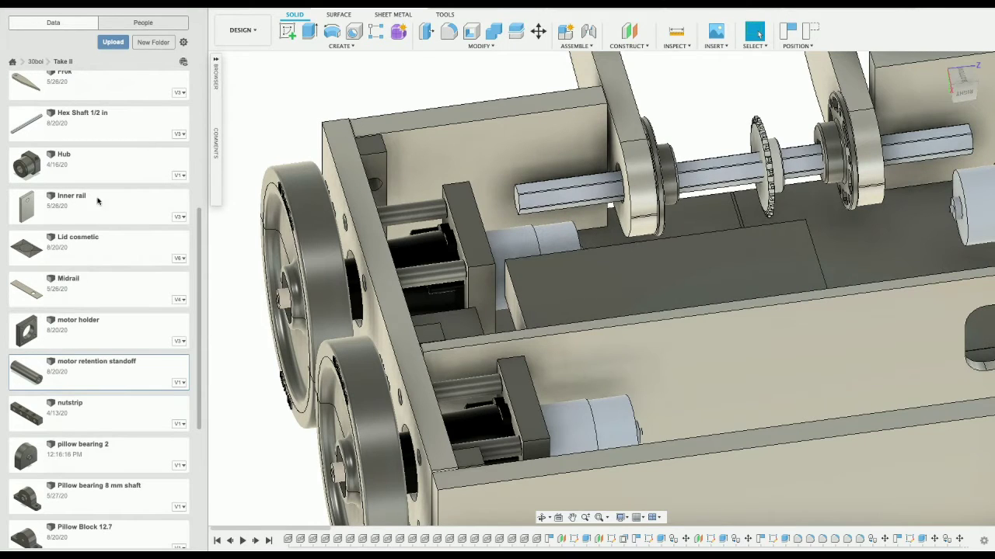
pyautogui.scroll(-2, 97, 202)
pyautogui.rightClick(87, 393)
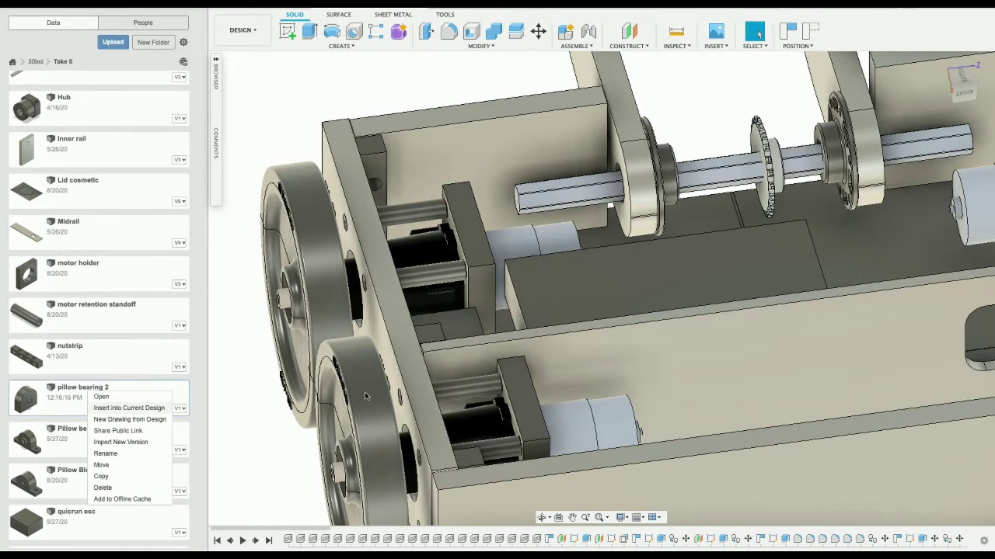
pyautogui.scroll(-5, 365, 397)
pyautogui.click(129, 408)
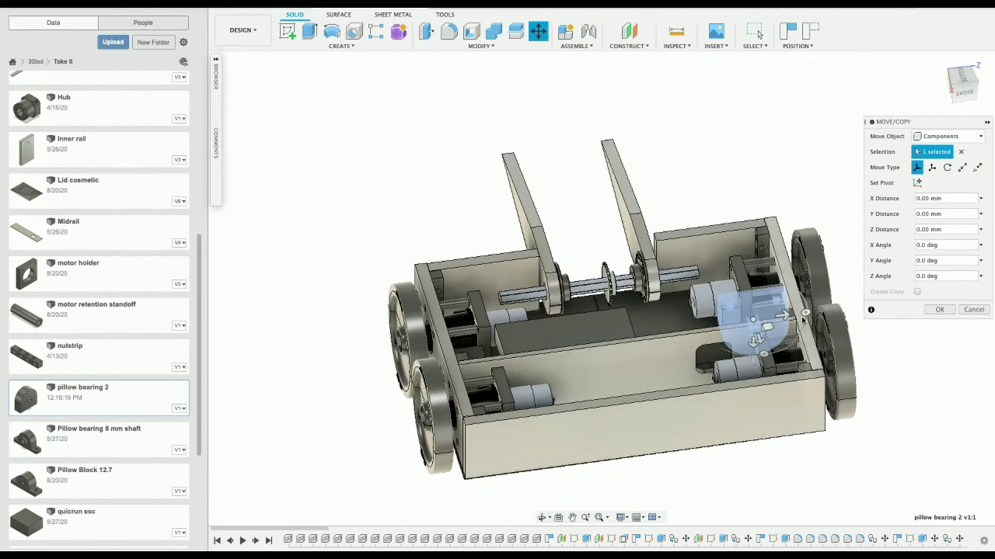
# - Rotate the inserted pillow bearing by -90 degrees about Z and 90 degrees about Y
pyautogui.click(976, 81)
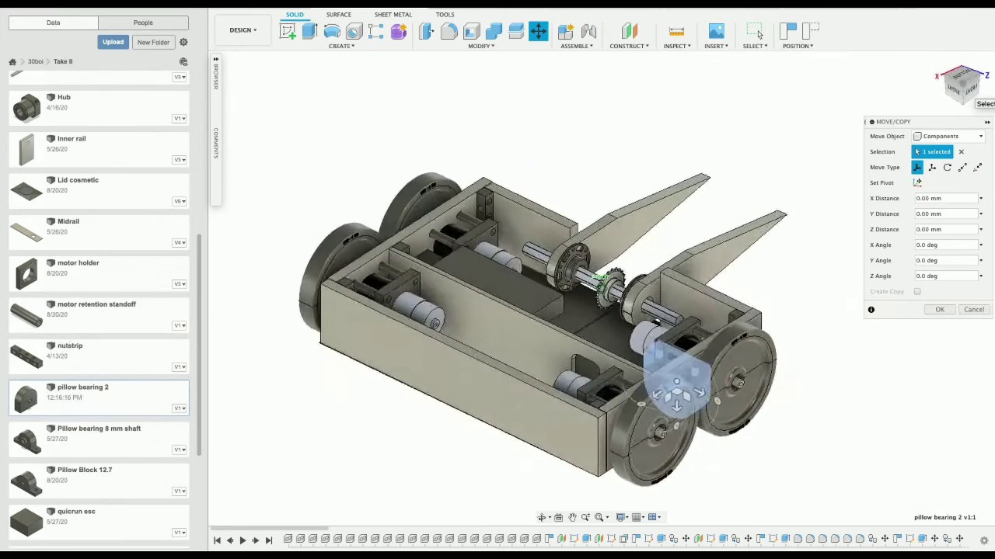
pyautogui.click(971, 90)
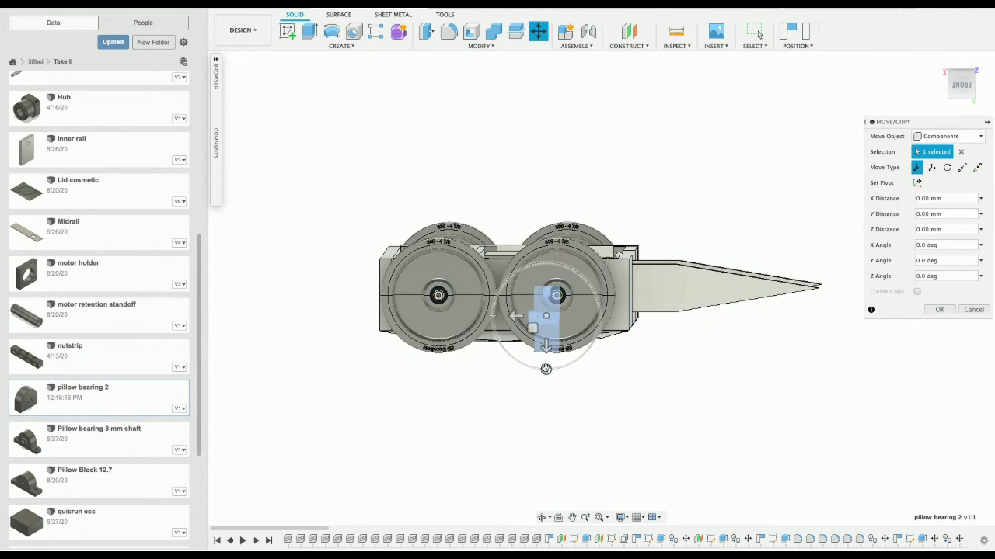
pyautogui.click(962, 94)
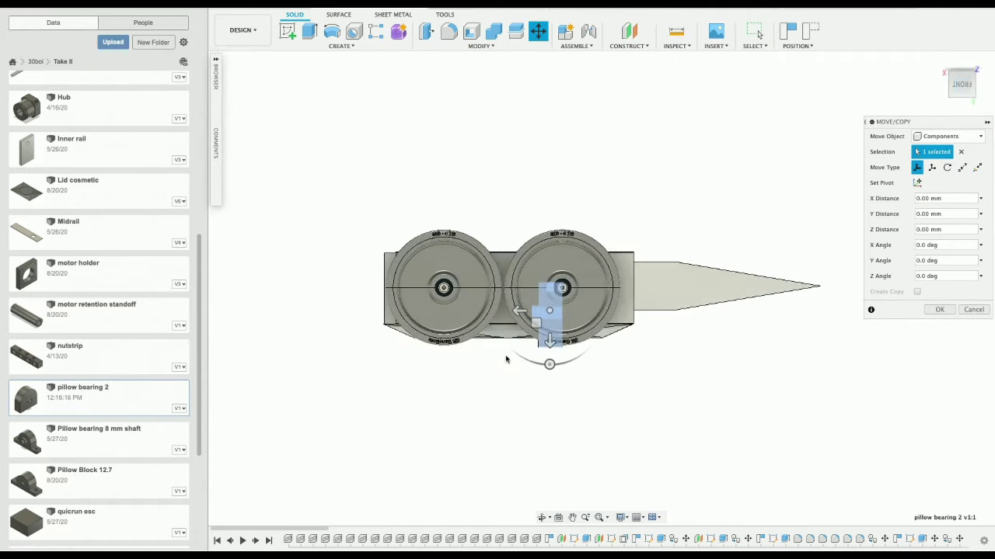
pyautogui.moveTo(548, 364); pyautogui.dragTo(494, 311)
pyautogui.moveTo(966, 91); pyautogui.dragTo(945, 96)
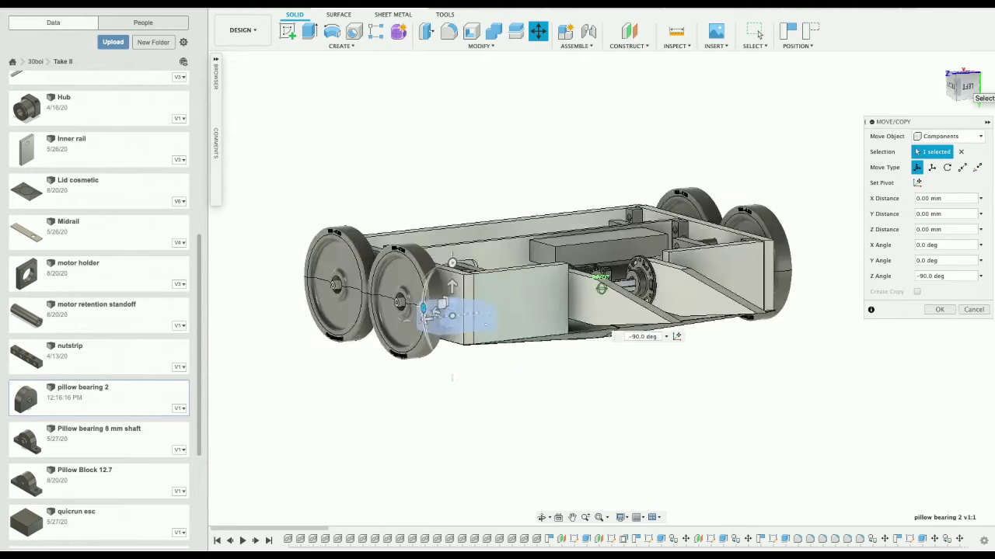
pyautogui.click(964, 85)
pyautogui.moveTo(452, 257); pyautogui.dragTo(497, 313)
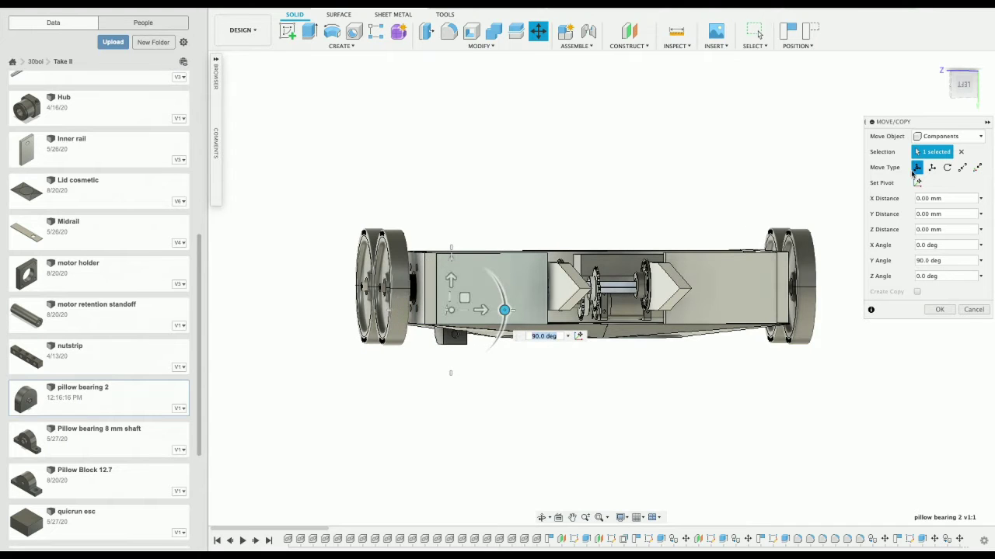
# - Move the pillow bearing about 78.1 mm in X and -46.6 mm in Y, beside the fork on the hex shaft
pyautogui.click(962, 87)
pyautogui.click(962, 92)
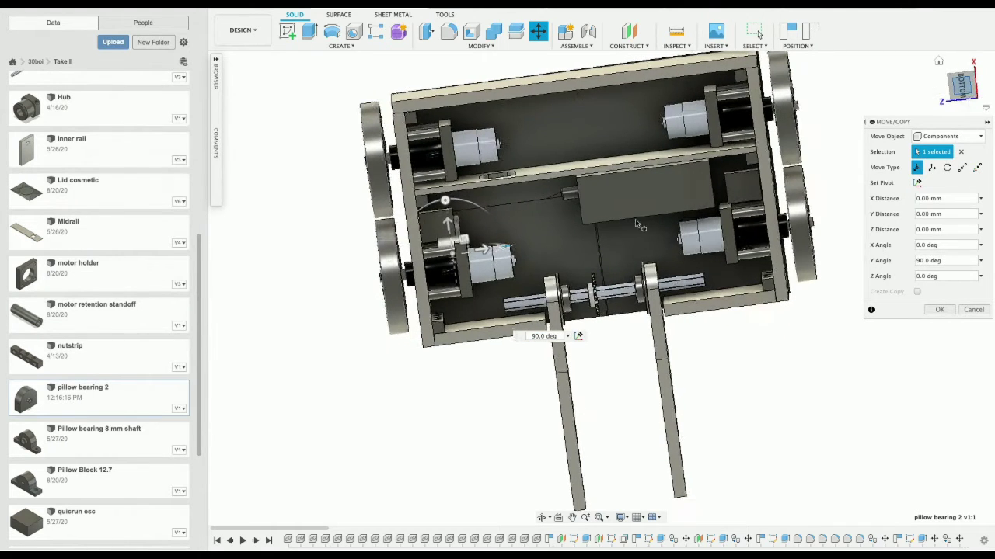
pyautogui.moveTo(457, 239); pyautogui.dragTo(531, 282)
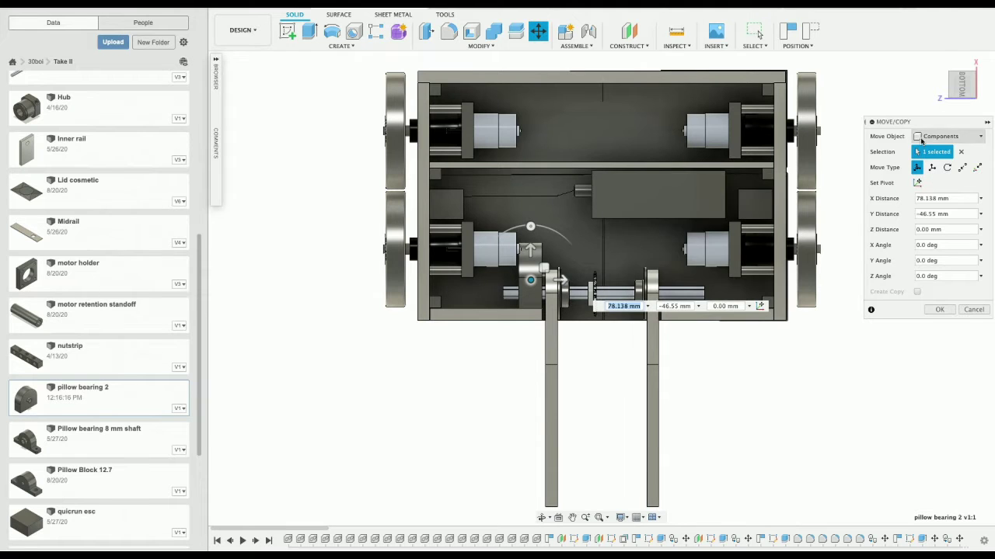
# - Shift the pillow bearing about 21.7 mm in Z to place it inside the chassis at the hex shaft's height
pyautogui.moveTo(960, 84); pyautogui.dragTo(801, 45)
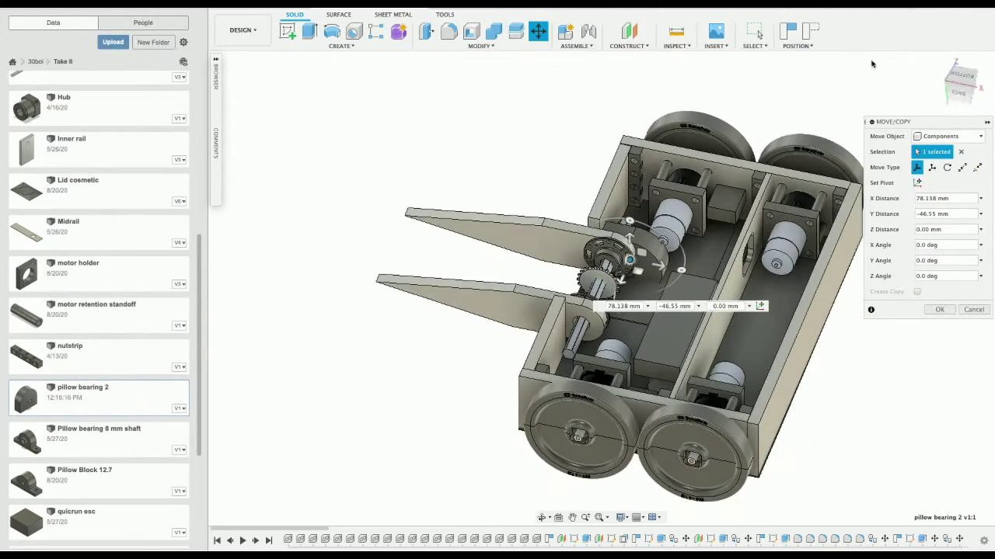
pyautogui.moveTo(960, 103); pyautogui.dragTo(970, 95)
pyautogui.click(970, 95)
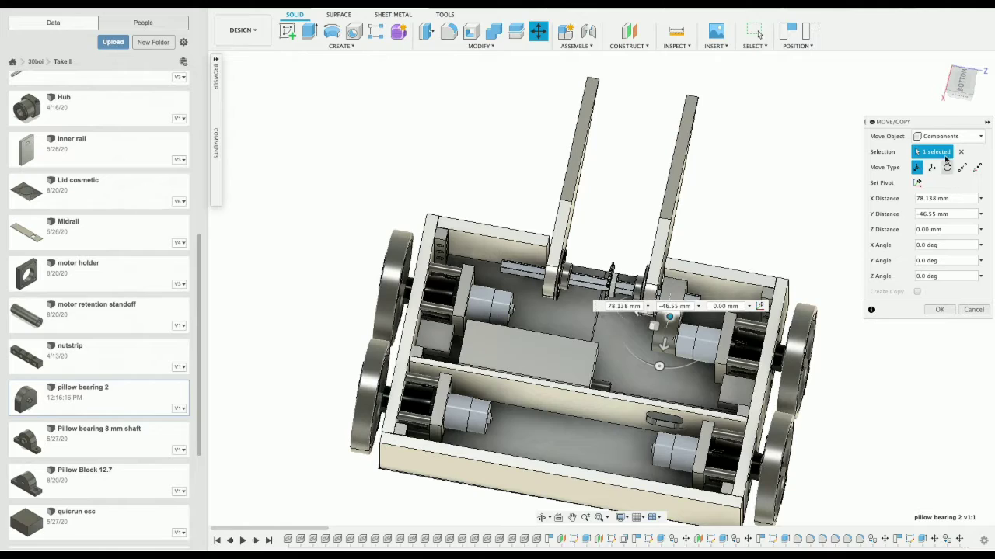
pyautogui.click(962, 96)
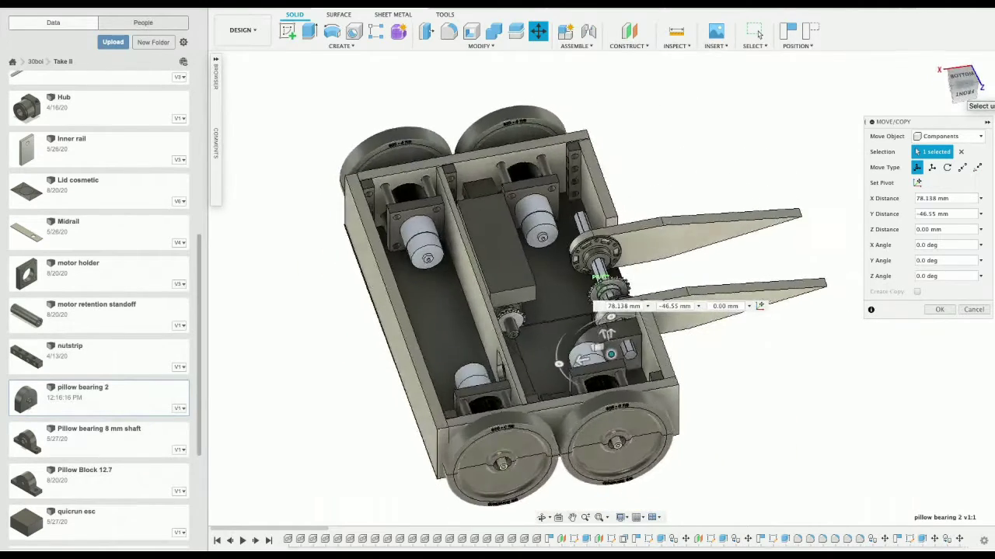
pyautogui.click(964, 92)
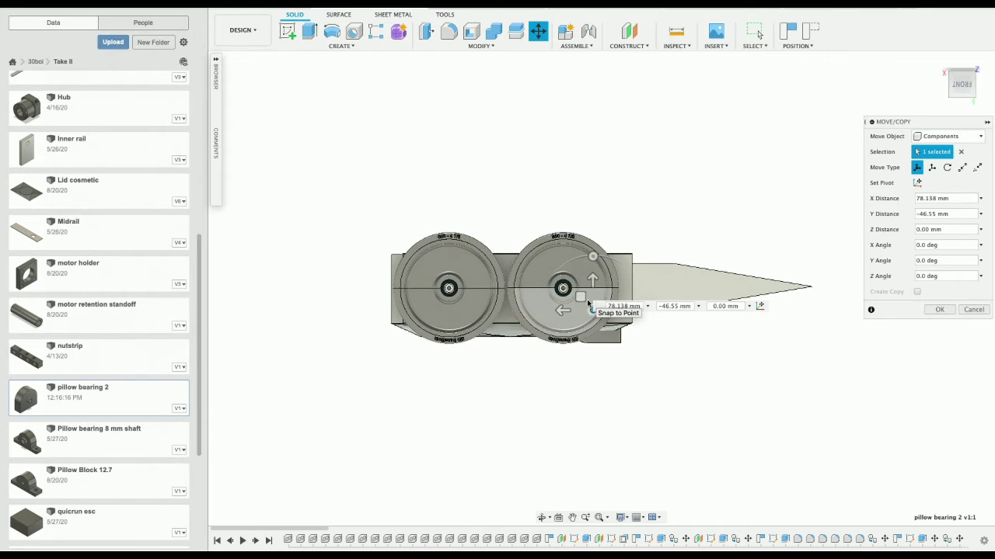
pyautogui.scroll(5, 590, 305)
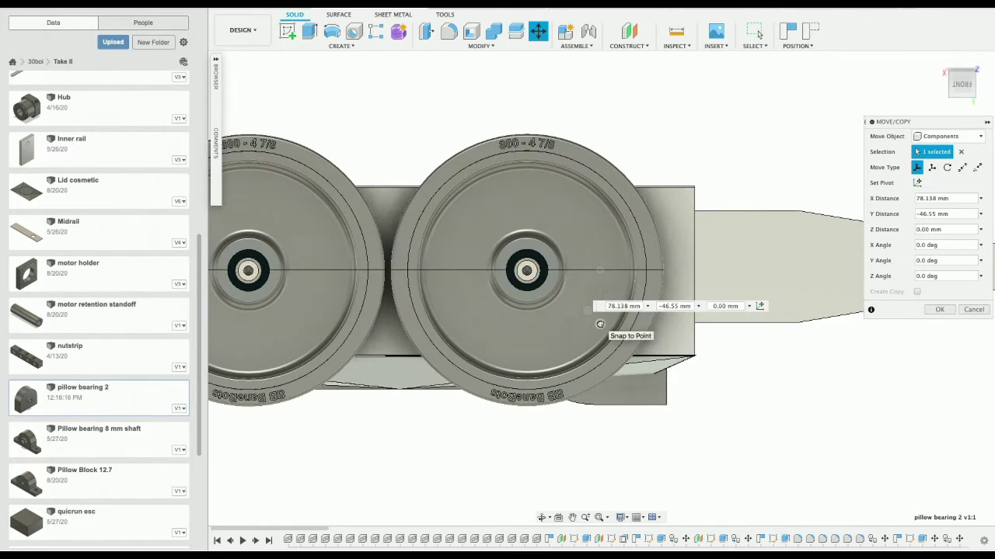
pyautogui.moveTo(599, 322); pyautogui.dragTo(600, 276)
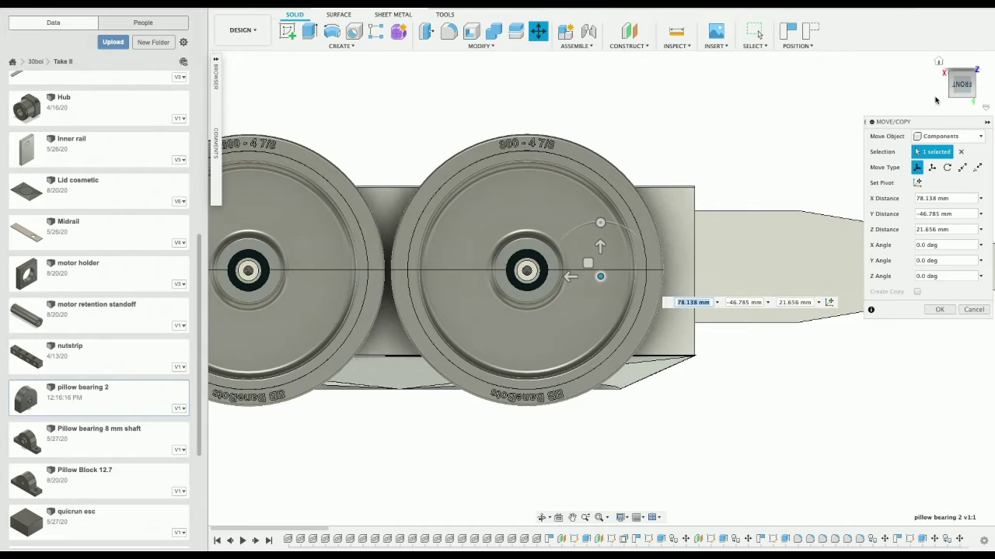
# - Examine the pillow bearing's fit against the drive motor, fork, hex shaft and chassis walls from several angles, ending the Move command
pyautogui.click(959, 97)
pyautogui.moveTo(961, 126); pyautogui.dragTo(989, 128)
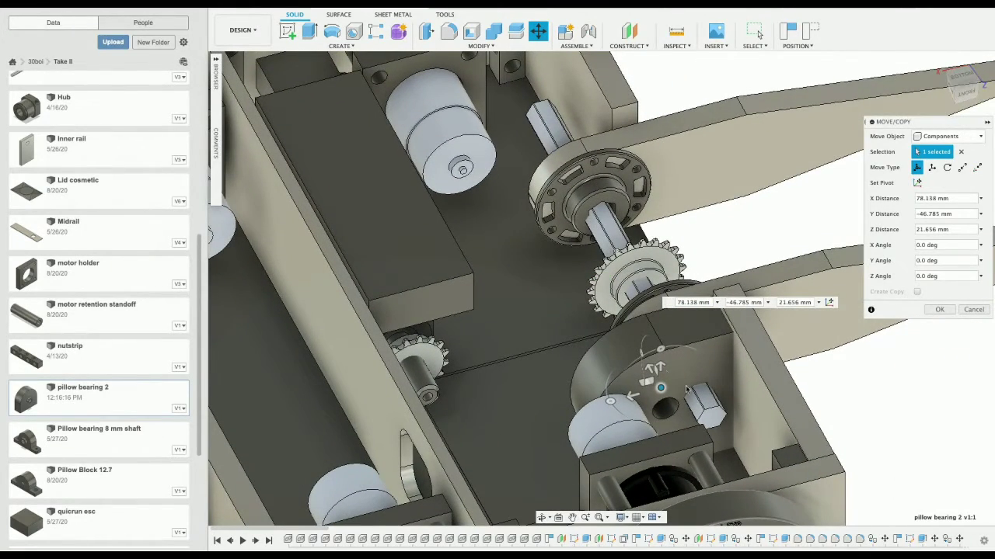
pyautogui.moveTo(631, 397)
pyautogui.mouseDown()
pyautogui.moveTo(642, 396)
pyautogui.moveTo(631, 397)
pyautogui.mouseUp()
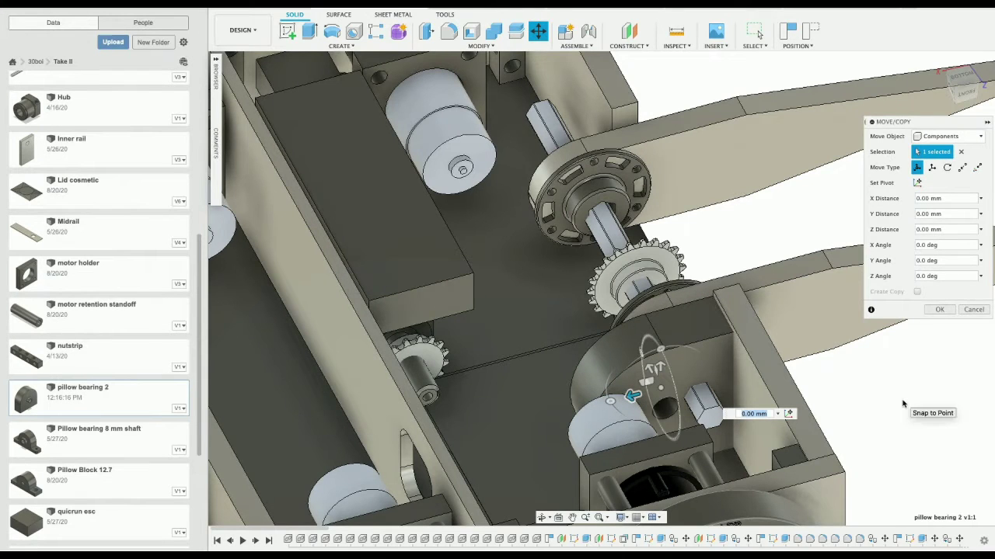
pyautogui.click(988, 87)
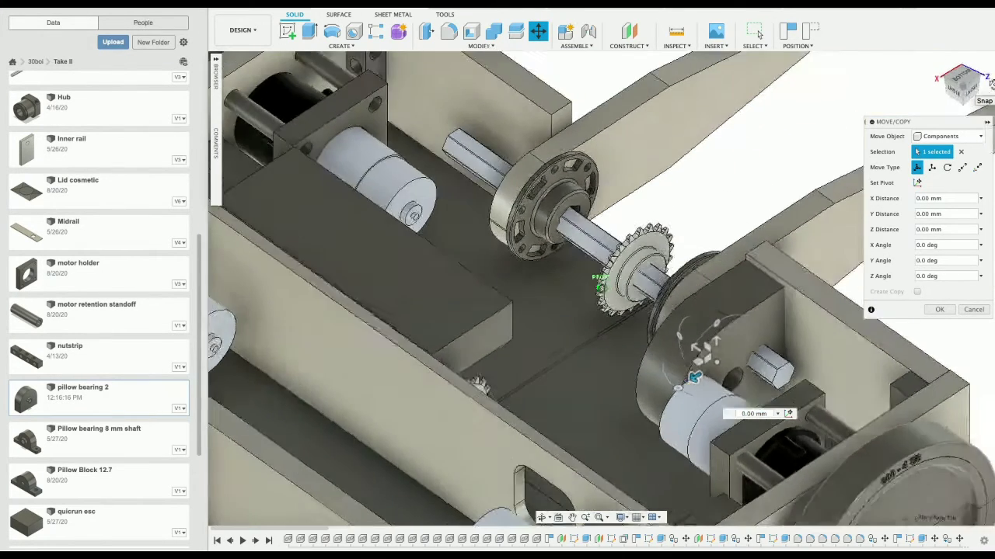
pyautogui.moveTo(992, 83); pyautogui.dragTo(893, 124)
pyautogui.scroll(-2, 678, 299)
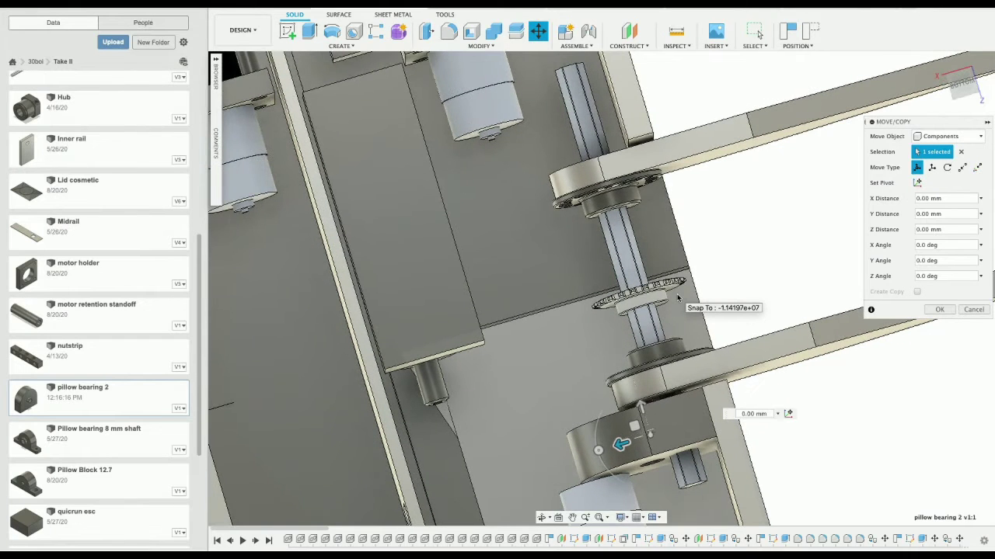
pyautogui.scroll(1, 677, 299)
pyautogui.click(198, 6)
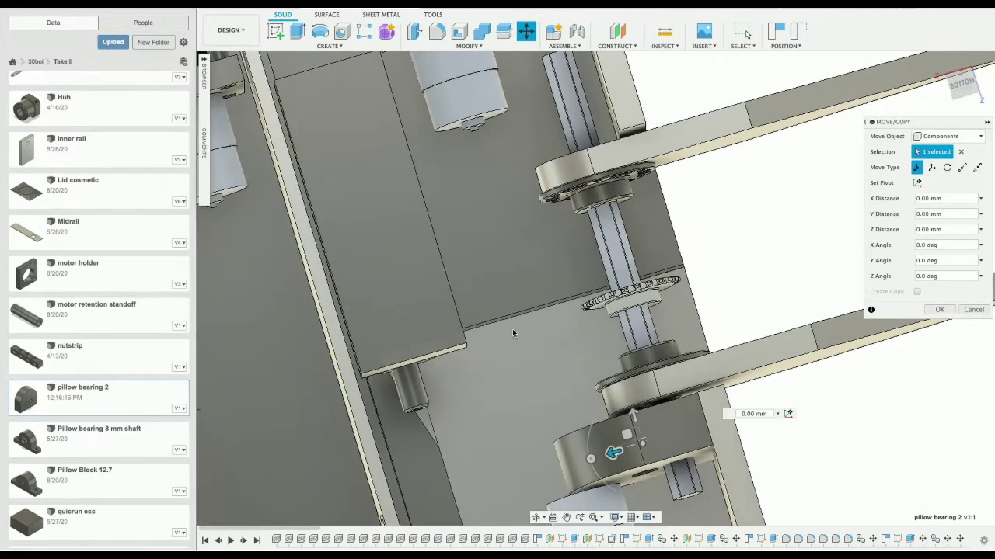
pyautogui.click(472, 517)
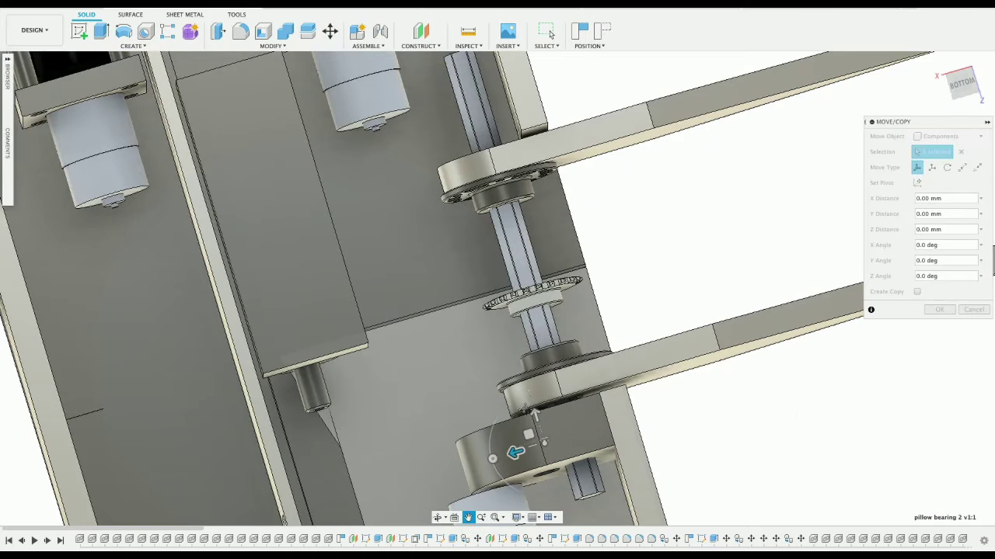
pyautogui.moveTo(524, 408); pyautogui.dragTo(558, 242)
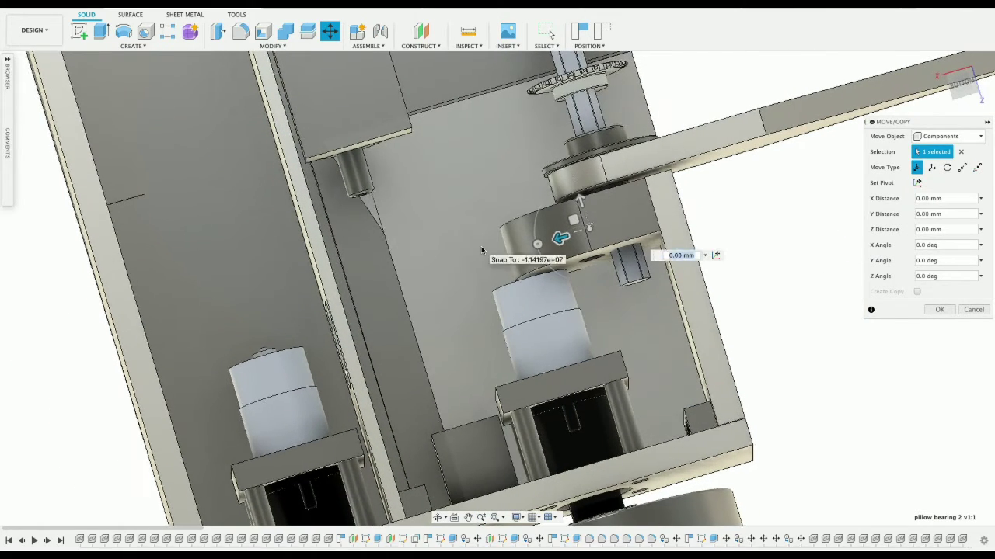
pyautogui.moveTo(962, 89)
pyautogui.mouseDown()
pyautogui.moveTo(962, 108)
pyautogui.moveTo(962, 85)
pyautogui.mouseUp()
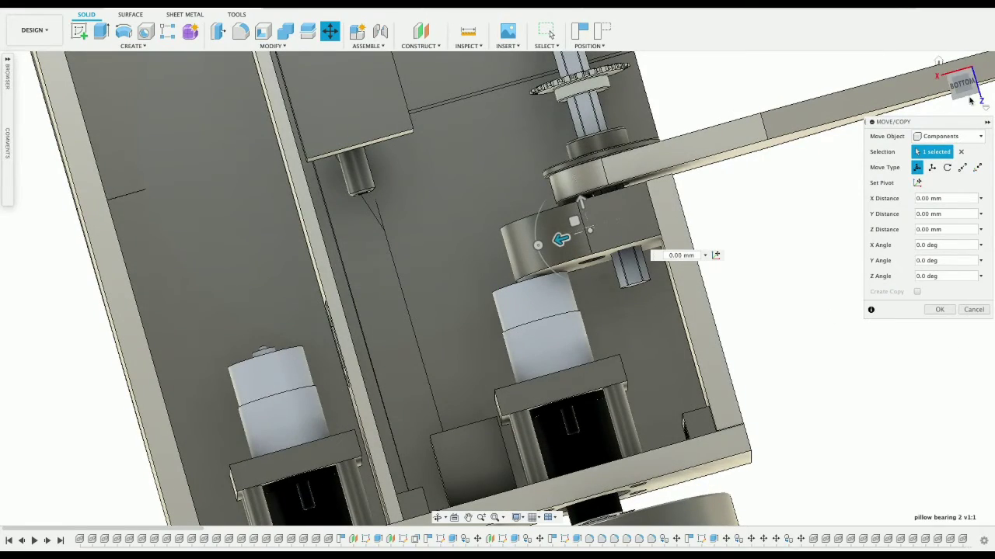
pyautogui.moveTo(962, 87); pyautogui.dragTo(965, 99)
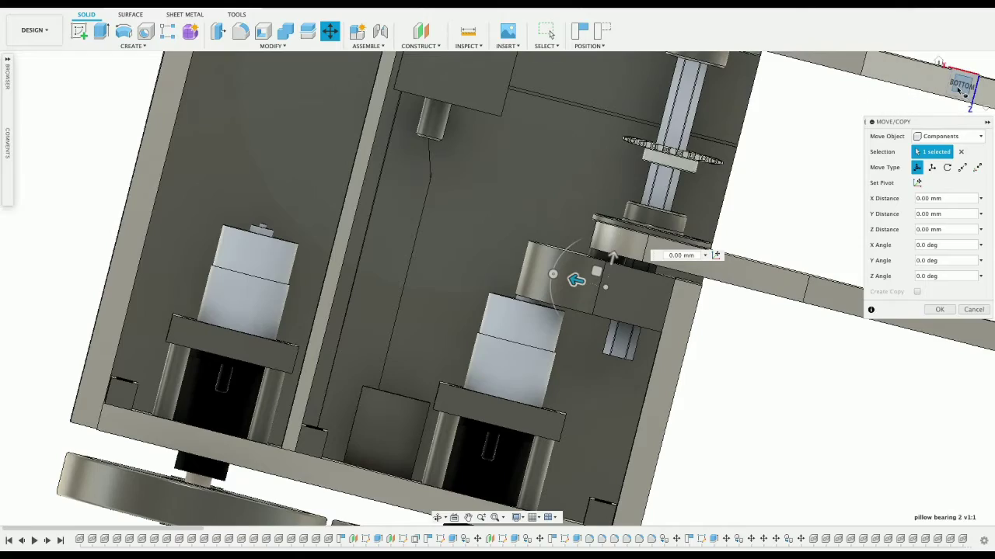
pyautogui.moveTo(976, 81); pyautogui.dragTo(976, 36)
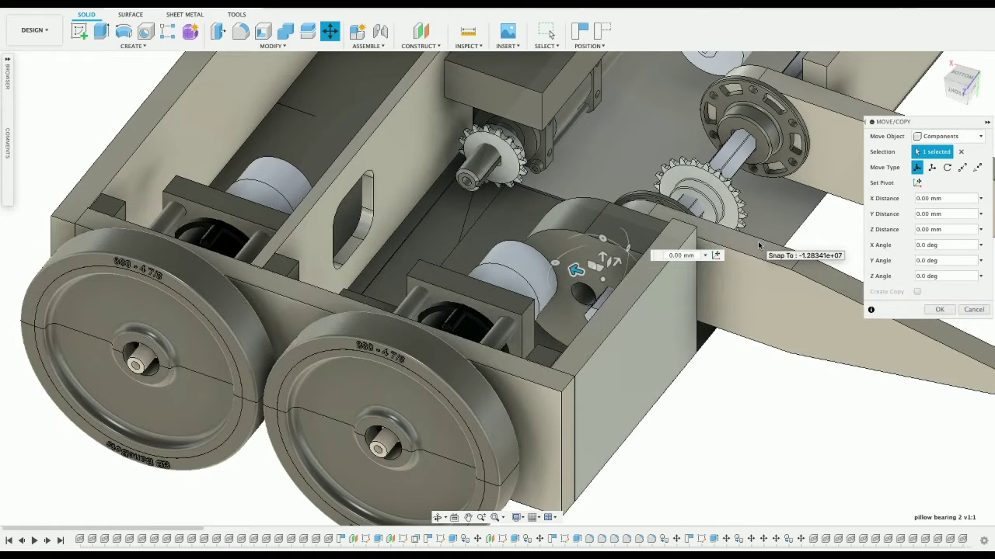
pyautogui.moveTo(959, 87)
pyautogui.mouseDown()
pyautogui.moveTo(991, 79)
pyautogui.moveTo(972, 92)
pyautogui.mouseUp()
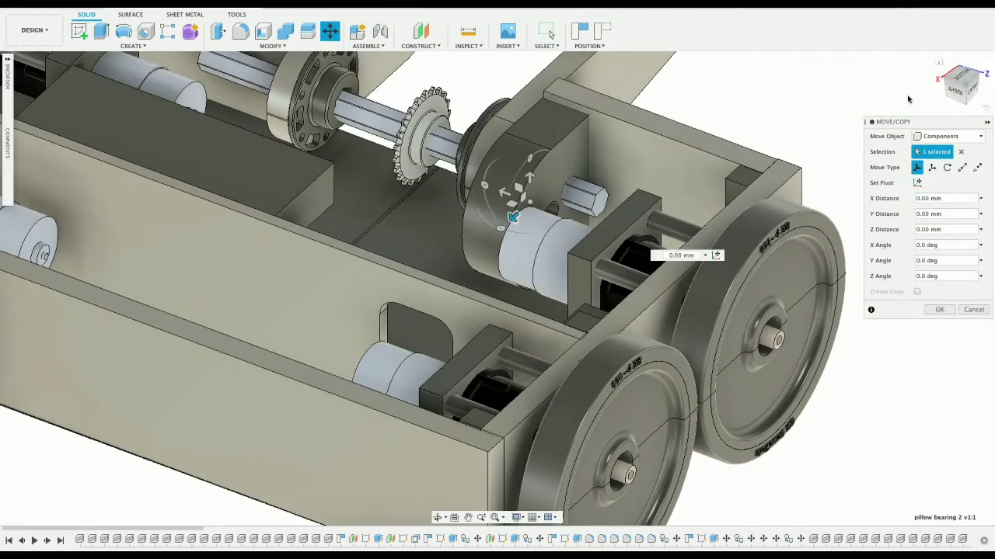
pyautogui.moveTo(946, 93); pyautogui.dragTo(818, 124)
pyautogui.moveTo(972, 80)
pyautogui.mouseDown()
pyautogui.moveTo(948, 97)
pyautogui.moveTo(851, 93)
pyautogui.mouseUp()
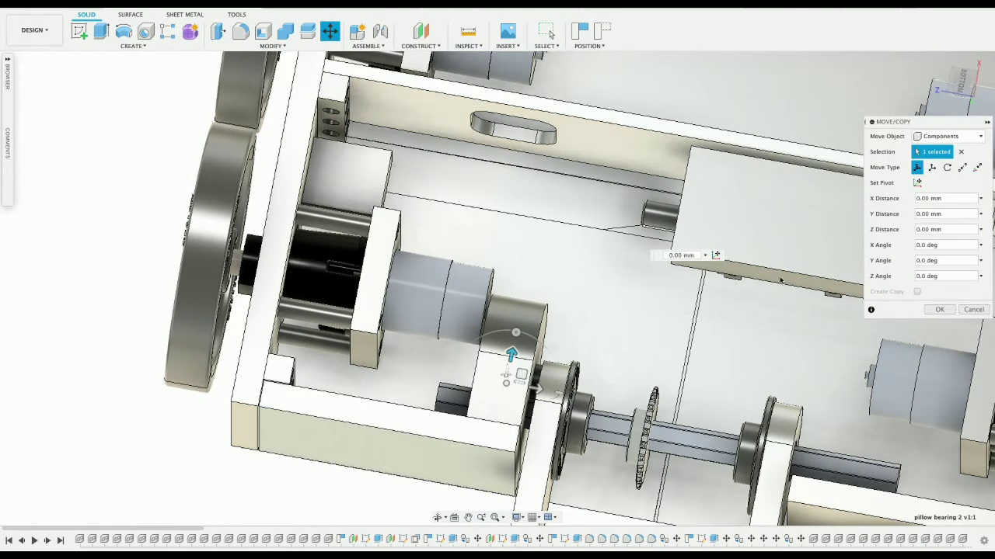
pyautogui.scroll(-1, 687, 329)
pyautogui.click(468, 517)
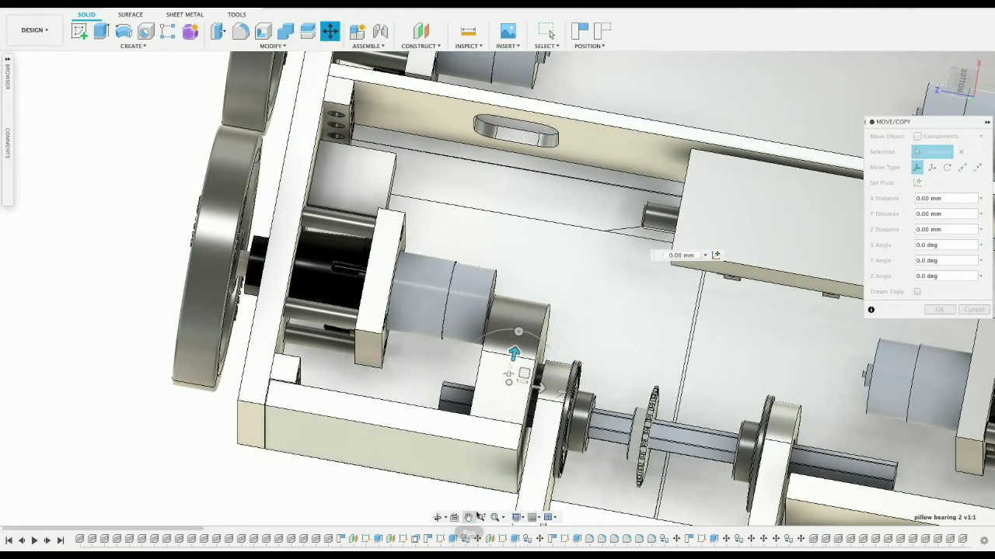
pyautogui.moveTo(537, 388); pyautogui.dragTo(469, 347)
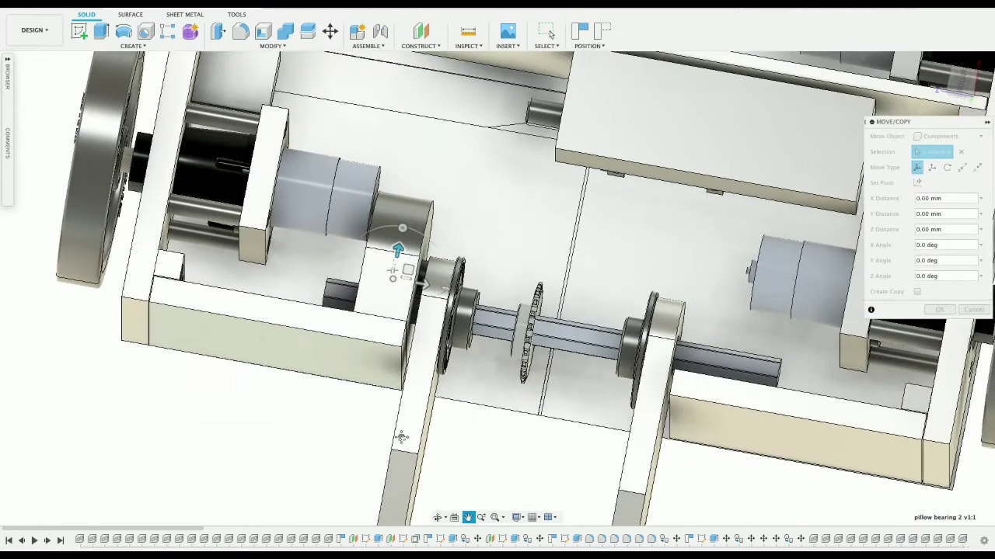
pyautogui.press('Escape')
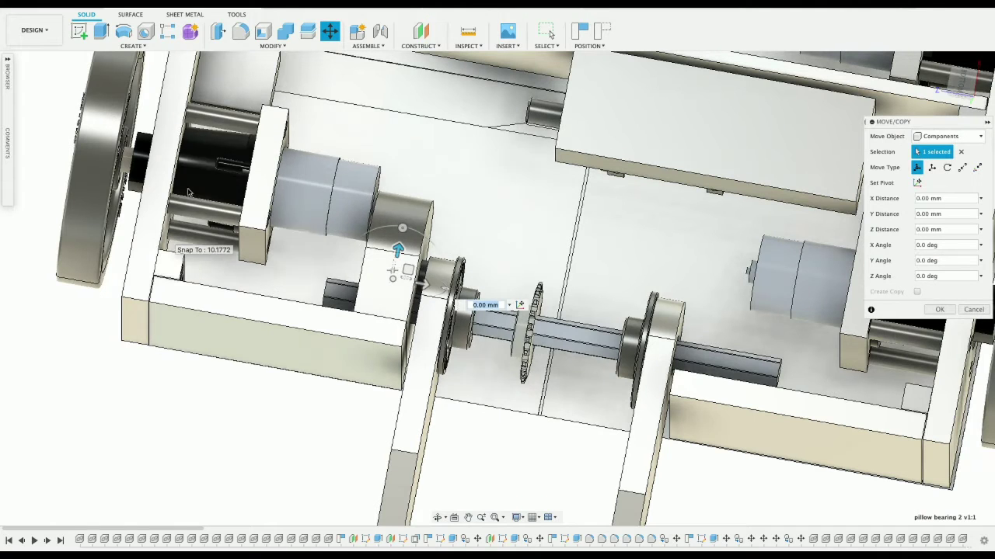
pyautogui.click(7, 62)
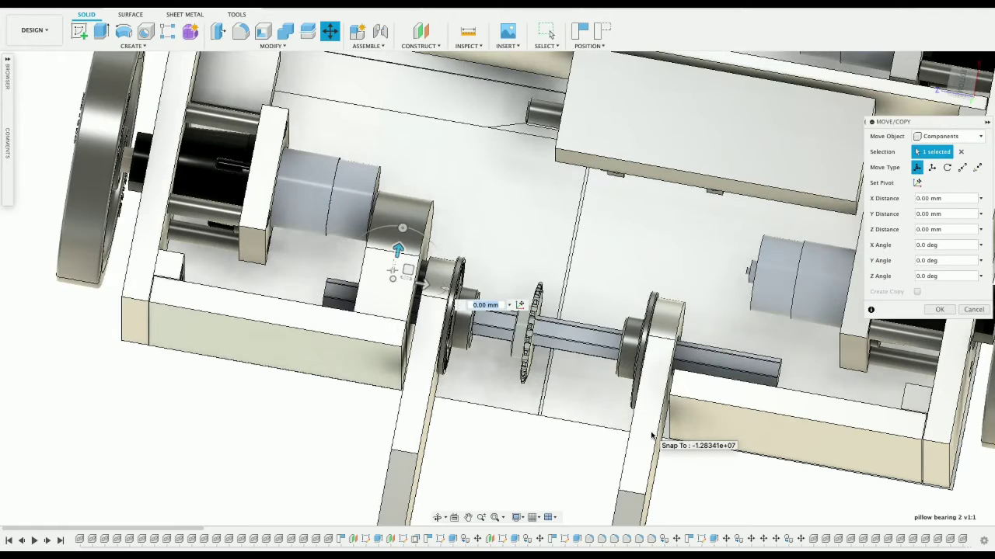
pyautogui.press('Escape')
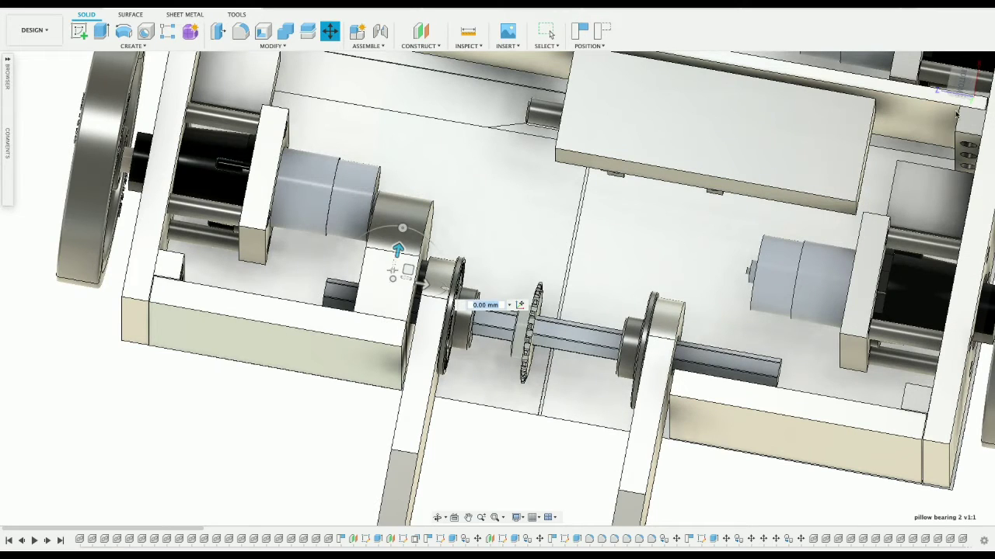
pyautogui.press('Escape')
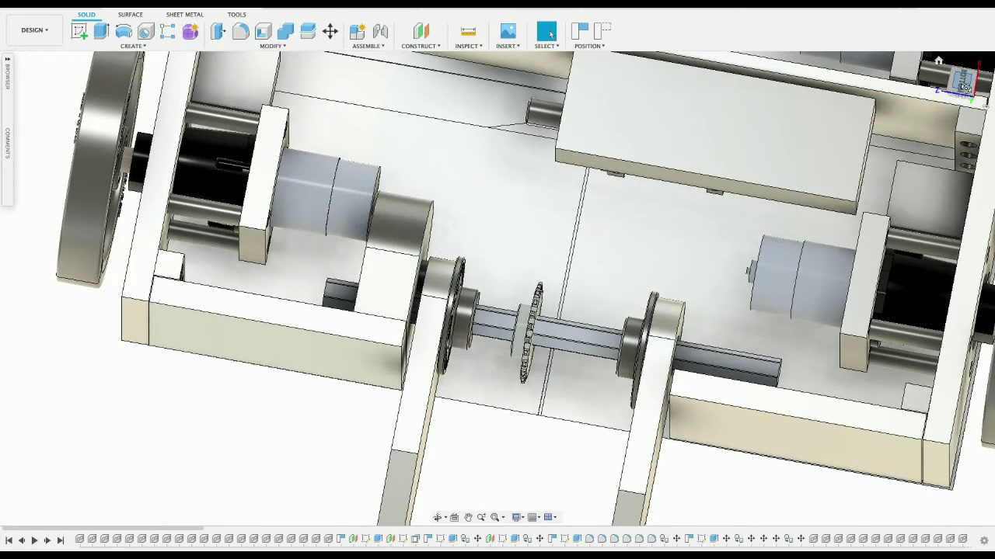
# - Check the spacing between the drive motor, pillow bearing, fork and sprocket along the hex shaft in the bottom view
pyautogui.click(963, 86)
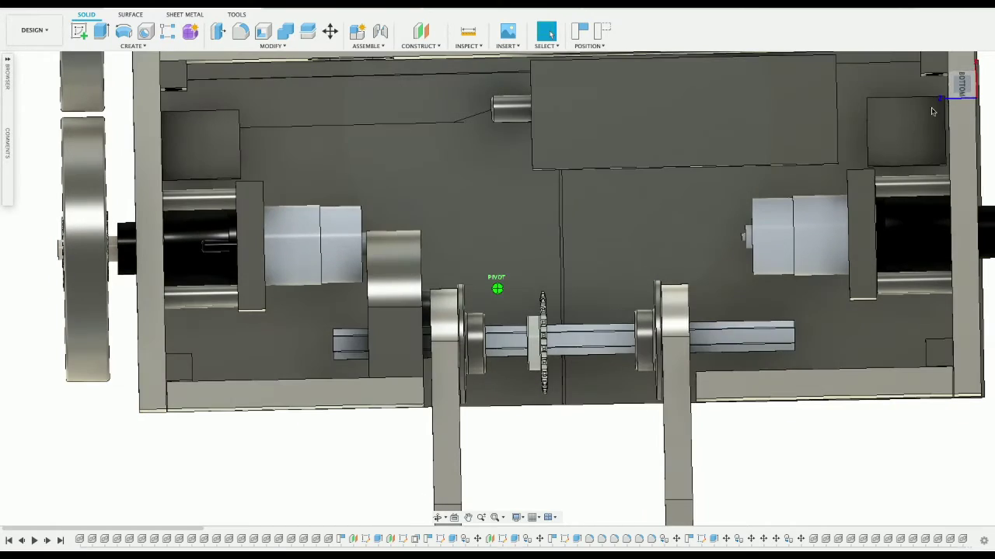
pyautogui.scroll(-10, 536, 249)
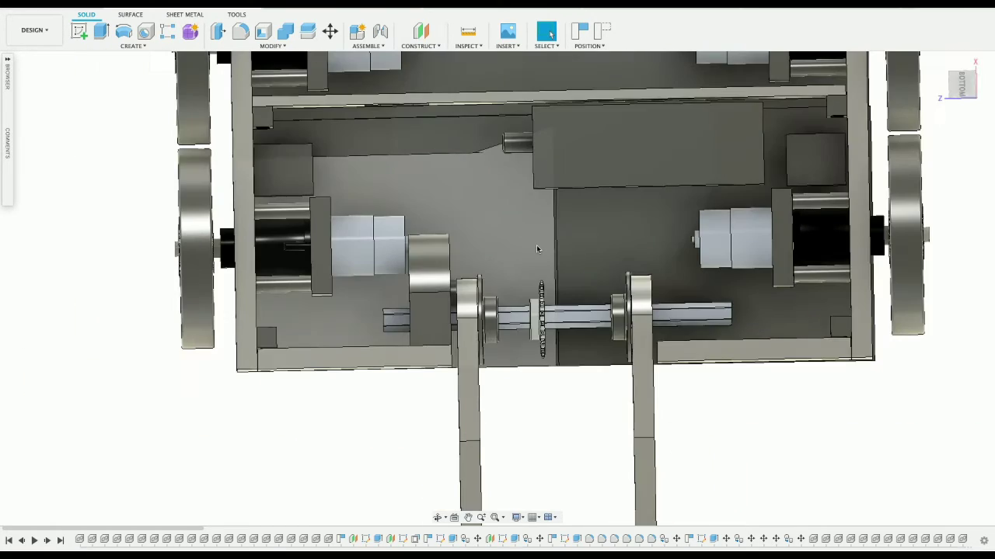
pyautogui.scroll(15, 536, 249)
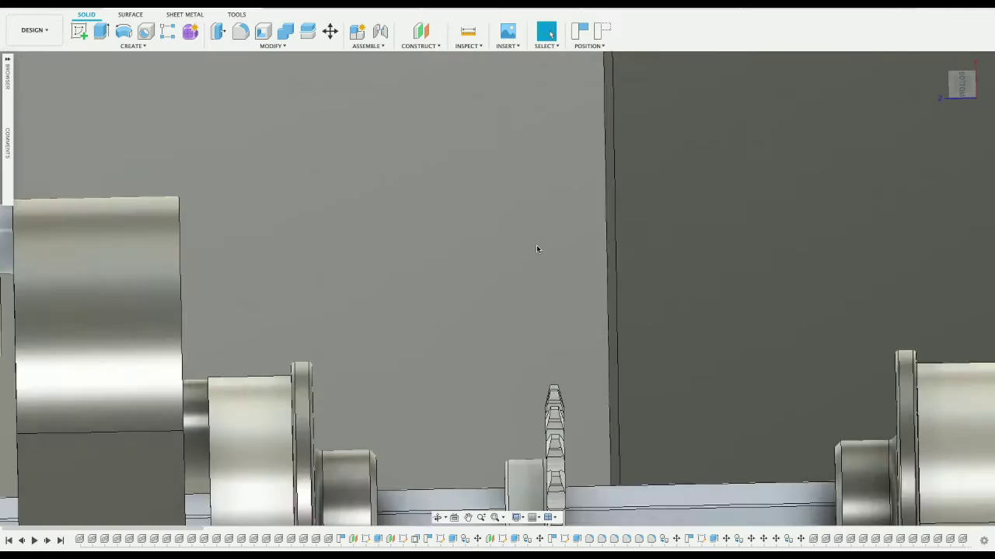
pyautogui.scroll(-6, 536, 248)
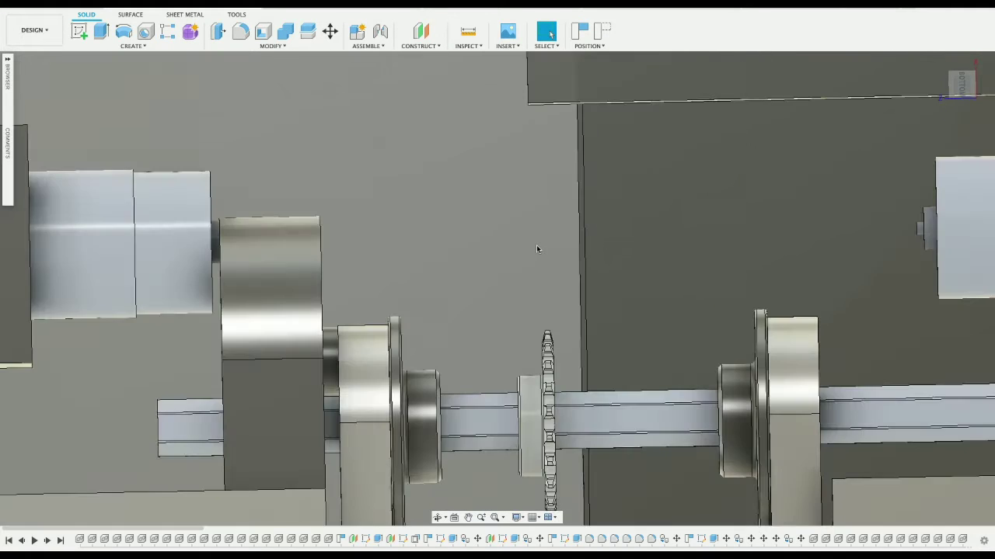
pyautogui.scroll(-5, 536, 248)
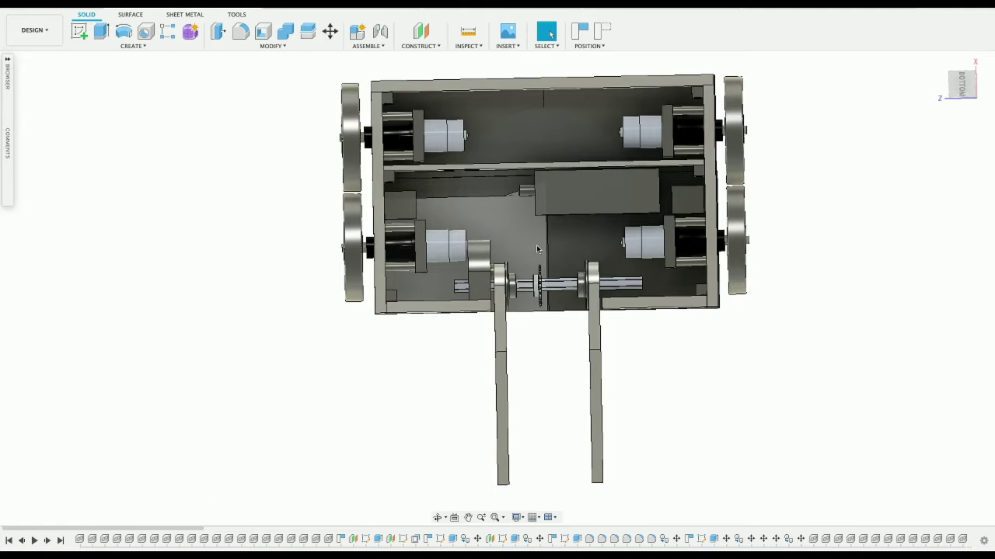
pyautogui.click(468, 517)
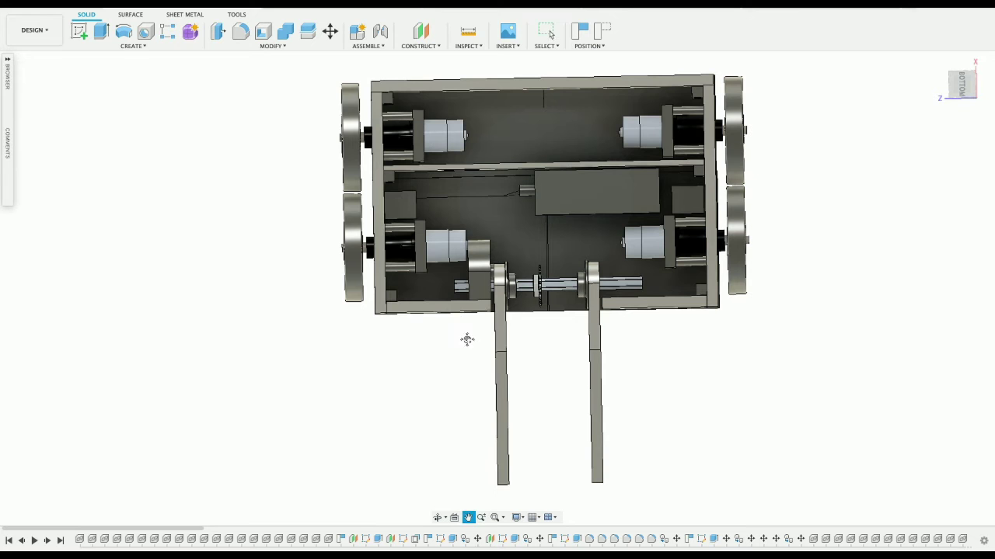
pyautogui.moveTo(467, 339); pyautogui.dragTo(479, 387)
pyautogui.press('Escape')
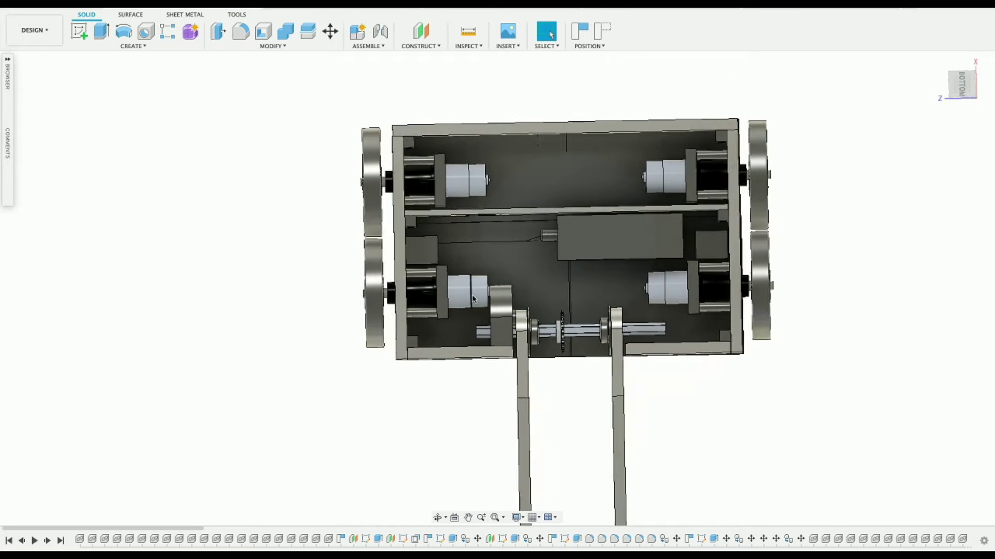
pyautogui.scroll(5, 472, 297)
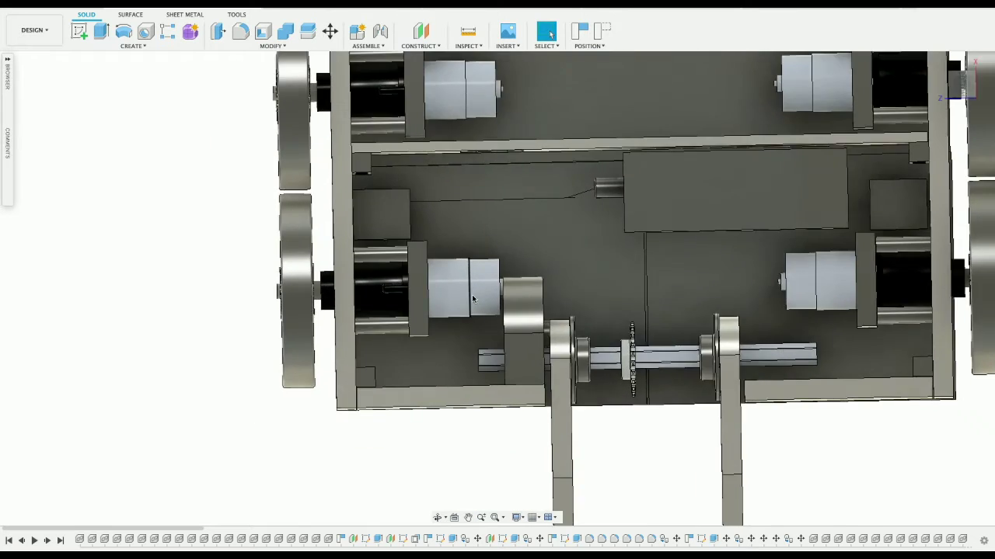
pyautogui.scroll(6, 471, 298)
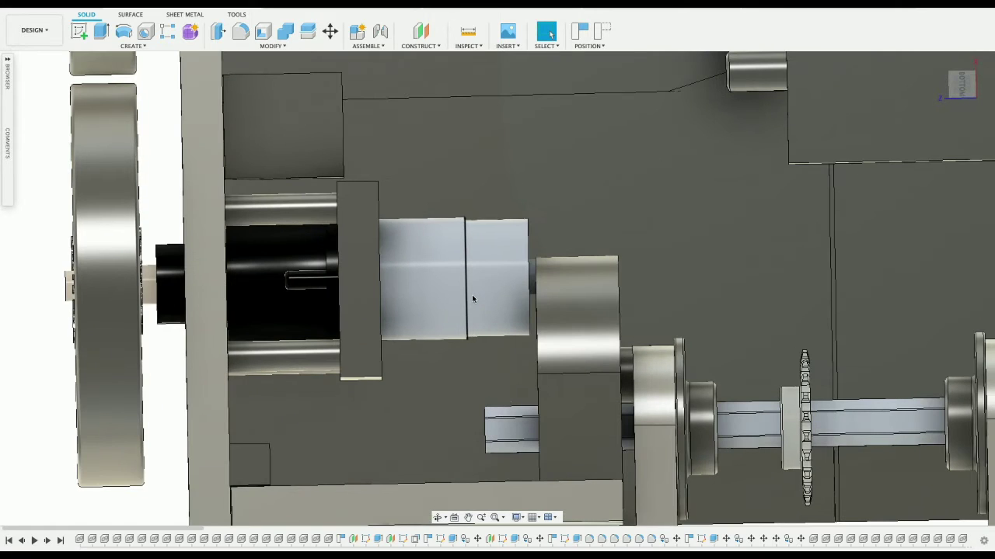
pyautogui.scroll(2, 471, 294)
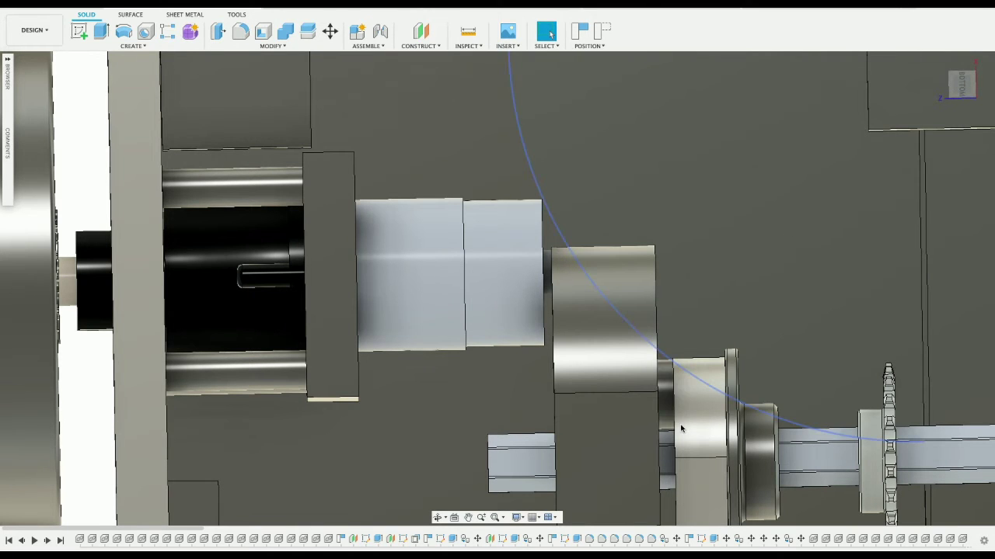
pyautogui.scroll(-5, 681, 428)
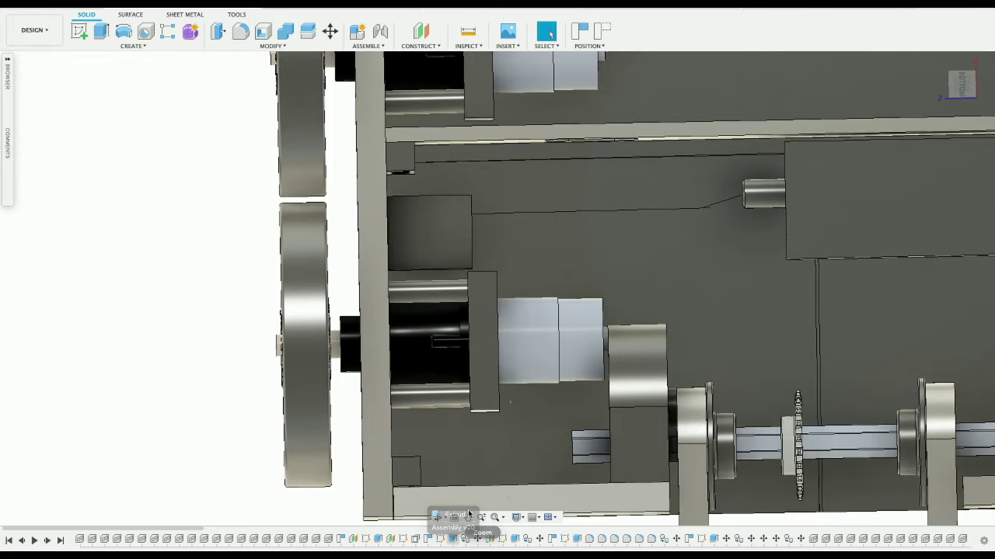
# - Move the fork, its hub and the pillow bearing together -5 mm in Y along the hex shaft, away from the drive motor
pyautogui.click(467, 517)
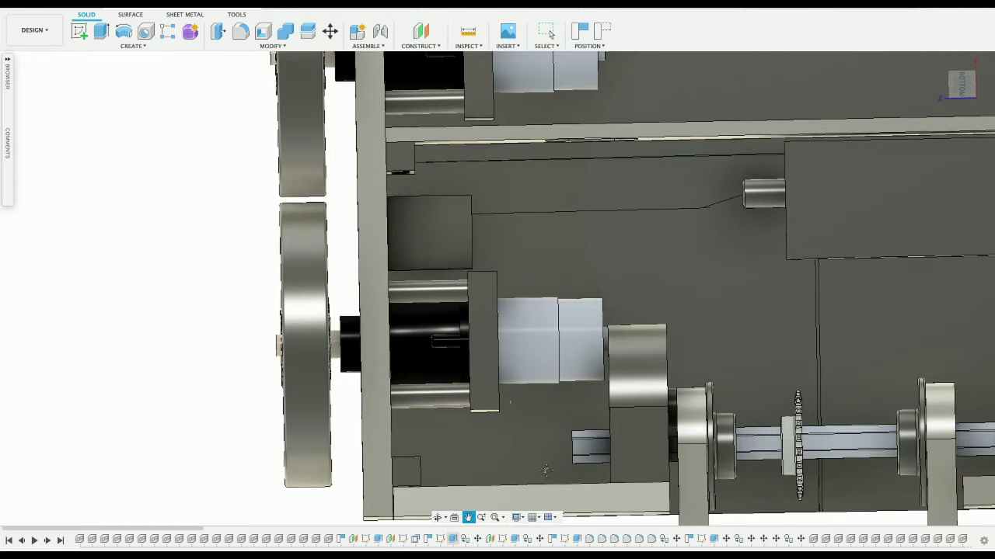
pyautogui.moveTo(546, 470); pyautogui.dragTo(451, 363)
pyautogui.press('Escape')
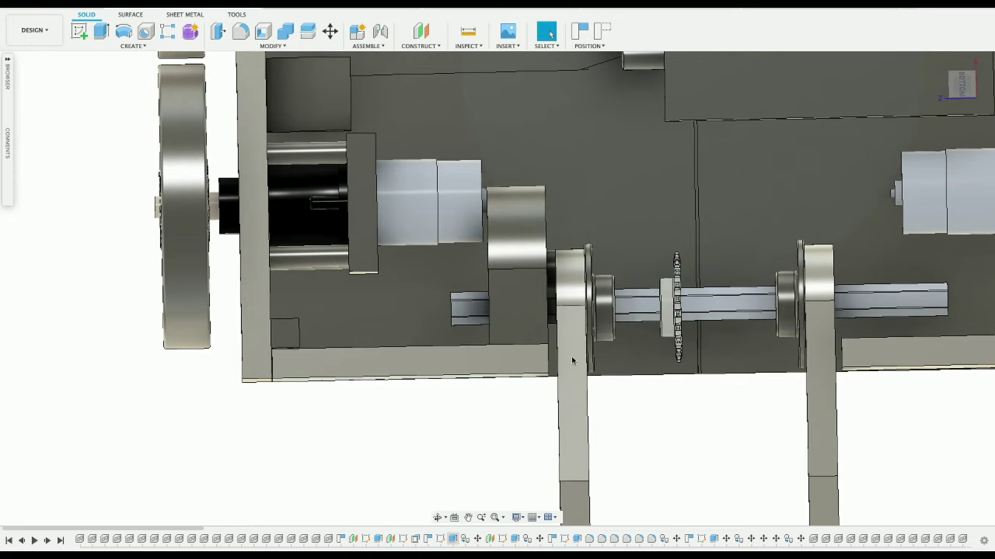
pyautogui.click(572, 356)
pyautogui.keyDown('ctrl'); pyautogui.click(603, 320); pyautogui.keyUp('ctrl')
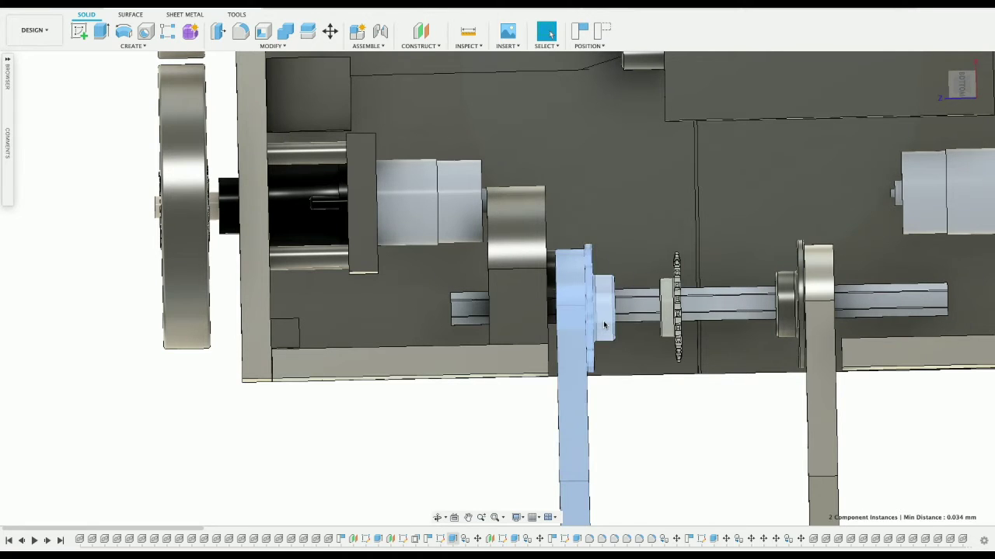
pyautogui.keyDown('ctrl'); pyautogui.click(519, 303); pyautogui.keyUp('ctrl')
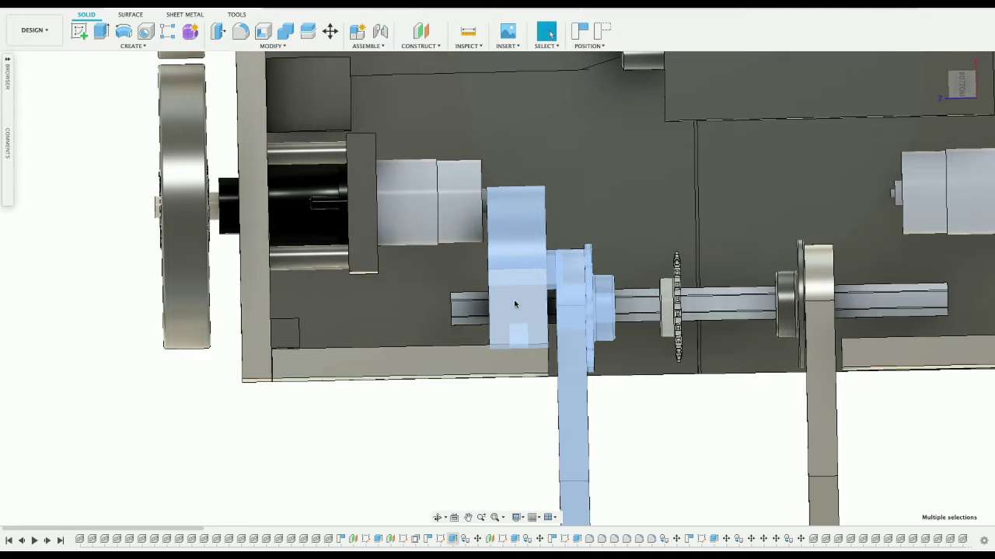
pyautogui.rightClick(514, 304)
pyautogui.click(478, 312)
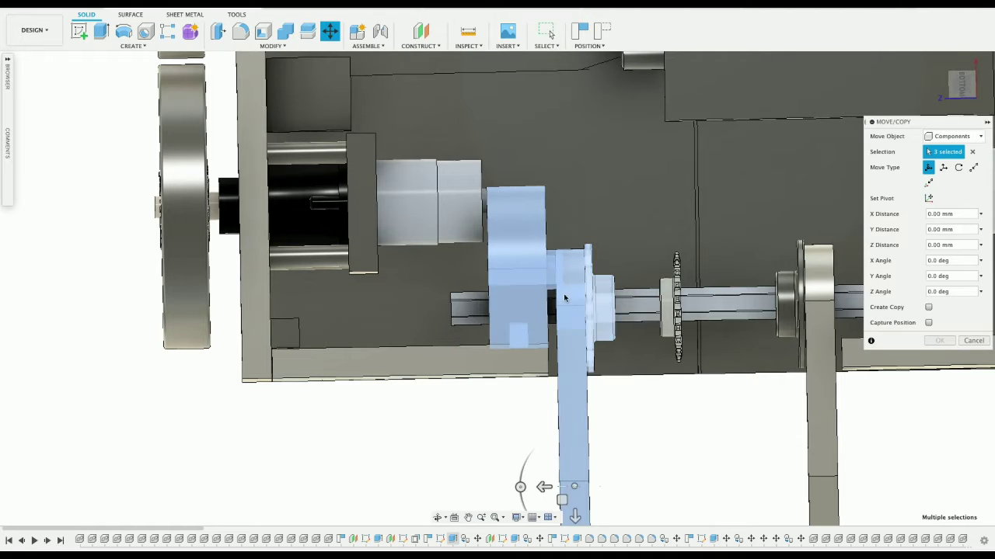
pyautogui.moveTo(544, 486); pyautogui.dragTo(553, 488)
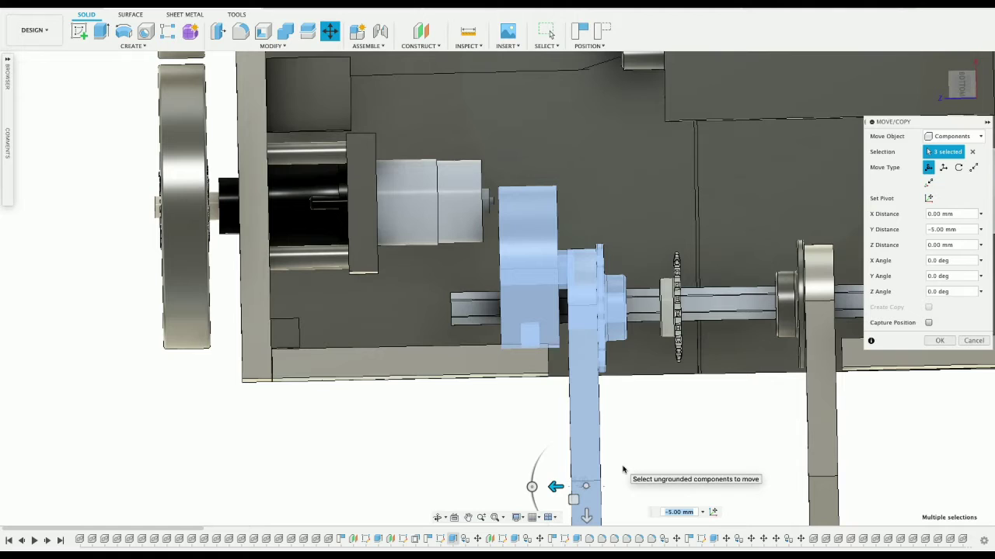
pyautogui.press('Return')
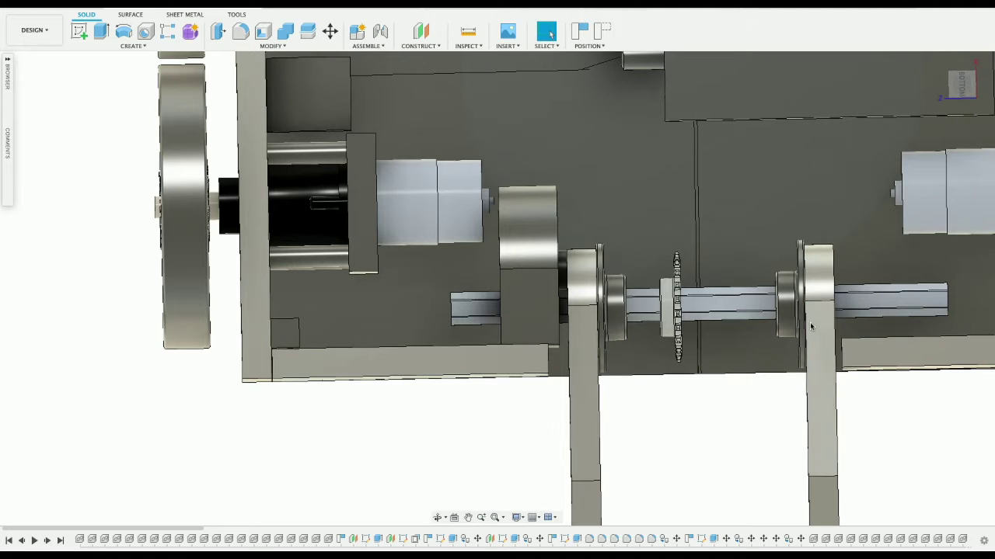
# - Move the second fork and its hub together a short distance along the hex shaft toward the sprocket
pyautogui.click(811, 326)
pyautogui.keyDown('ctrl'); pyautogui.click(791, 318); pyautogui.keyUp('ctrl')
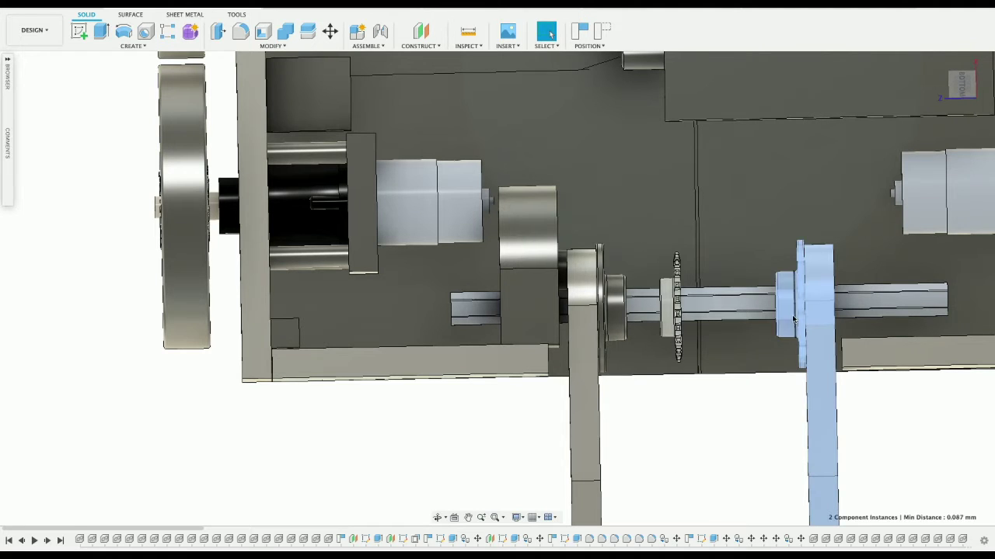
pyautogui.rightClick(791, 320)
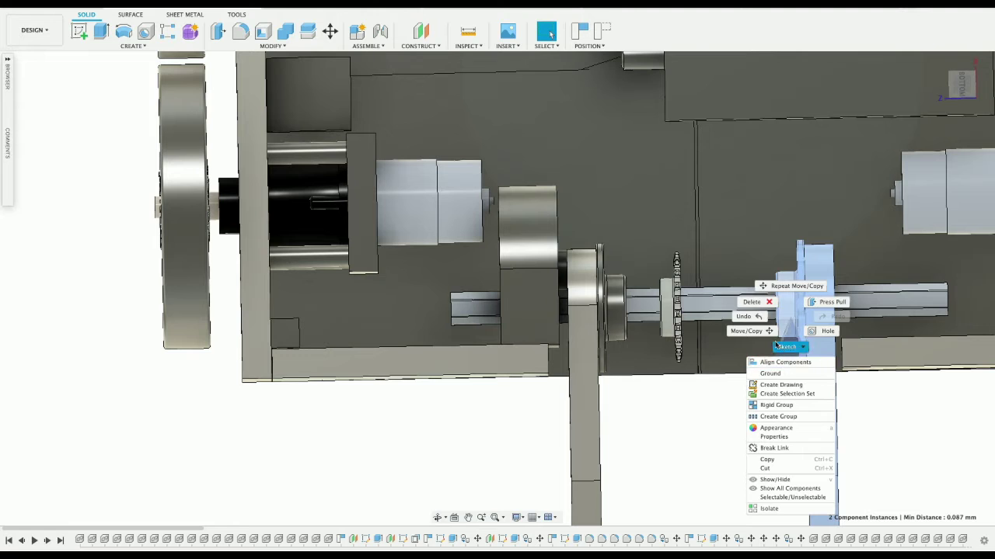
pyautogui.click(746, 331)
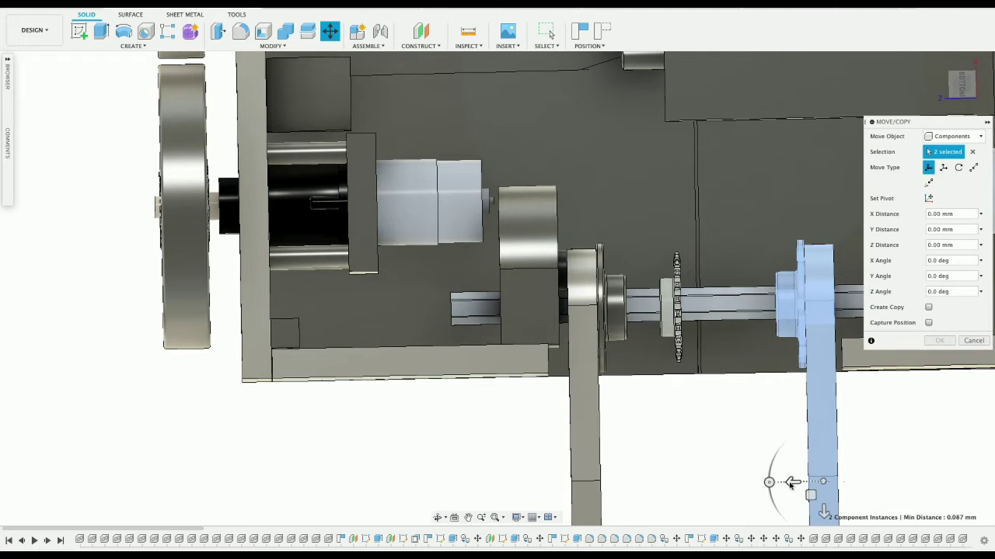
pyautogui.moveTo(791, 482); pyautogui.dragTo(777, 479)
pyautogui.press('Return')
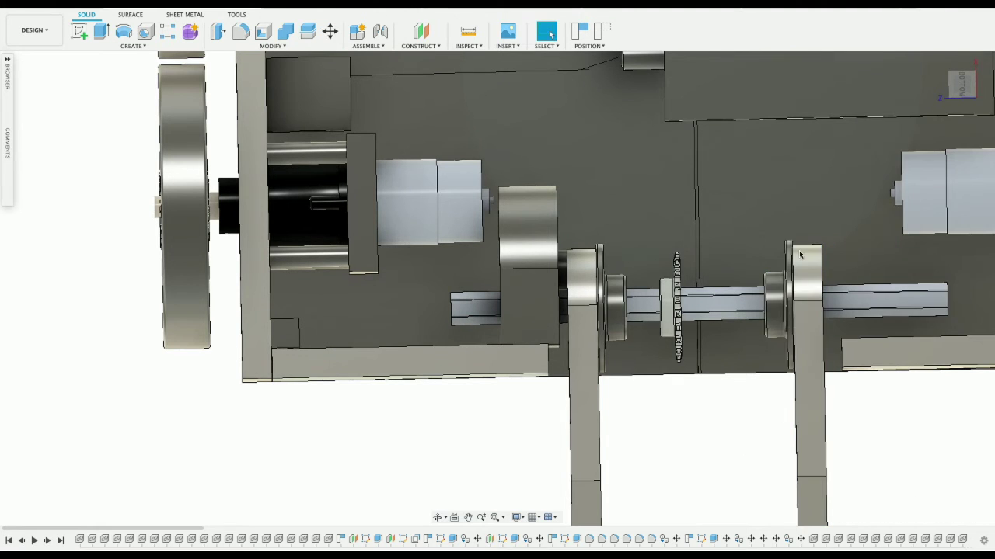
# - Create a copy of the pillow bearing and offset it 120 mm in X along the hex shaft, over the second fork
pyautogui.rightClick(537, 303)
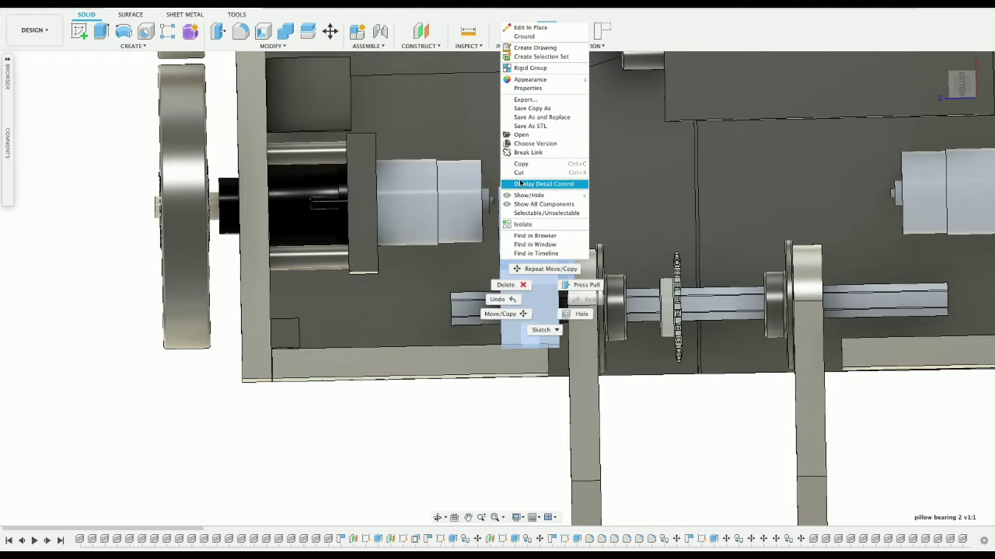
pyautogui.click(507, 314)
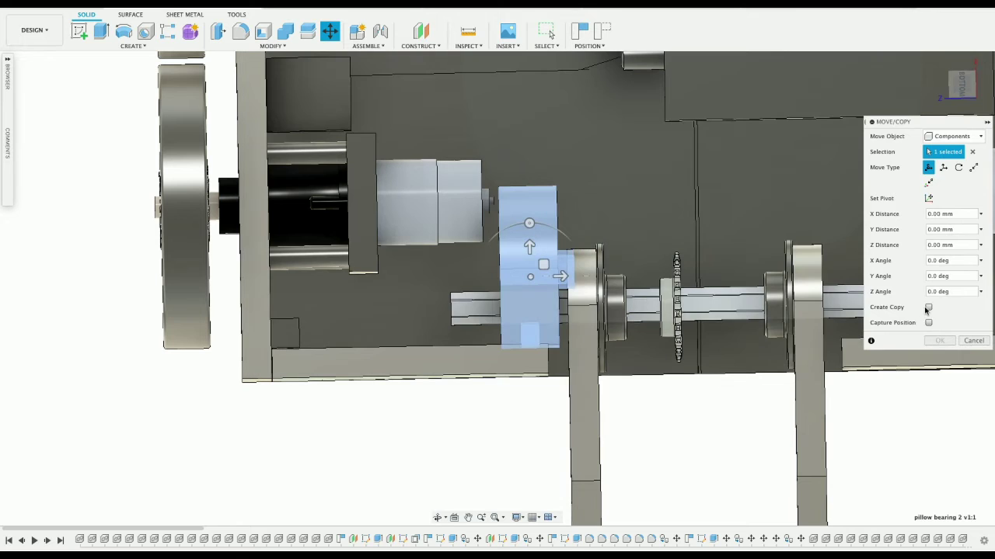
pyautogui.click(928, 307)
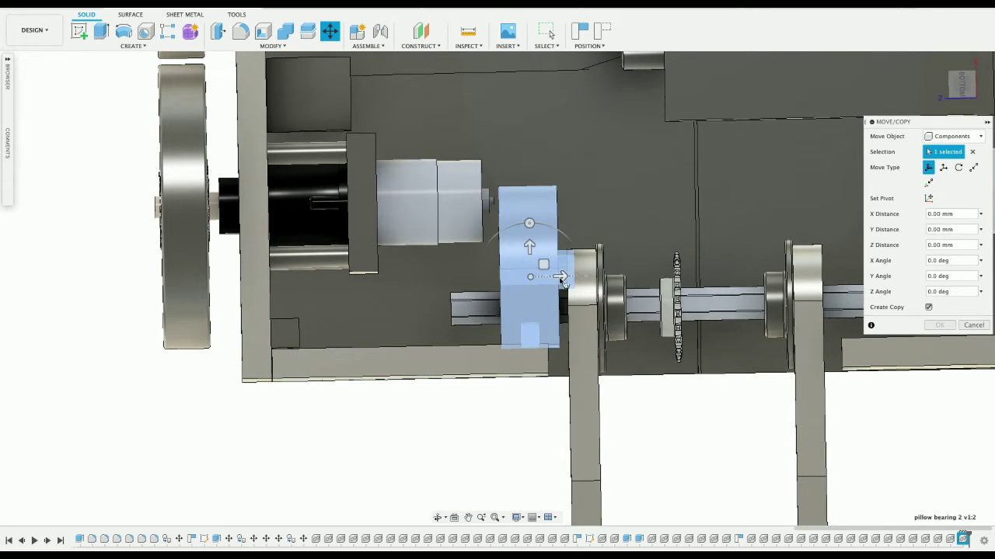
pyautogui.moveTo(558, 276); pyautogui.dragTo(839, 294)
pyautogui.scroll(-2, 654, 402)
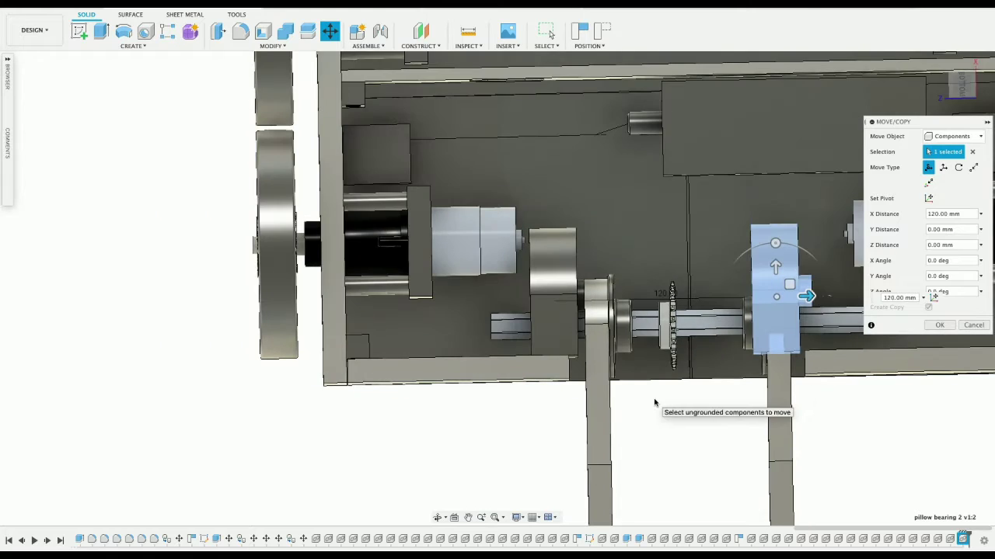
pyautogui.click(468, 517)
pyautogui.moveTo(602, 455); pyautogui.dragTo(485, 414)
pyautogui.press('Escape')
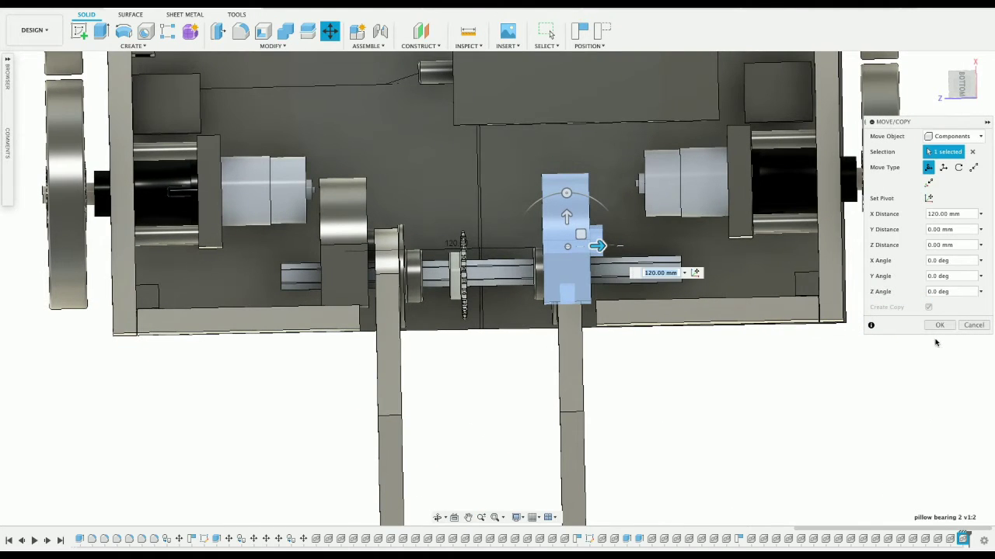
# - Slide the pillow bearing copy out to an X distance of 145 mm, between the second fork and the opposite drive motor
pyautogui.moveTo(632, 247); pyautogui.dragTo(652, 248)
pyautogui.scroll(1, 637, 254)
pyautogui.scroll(3, 636, 253)
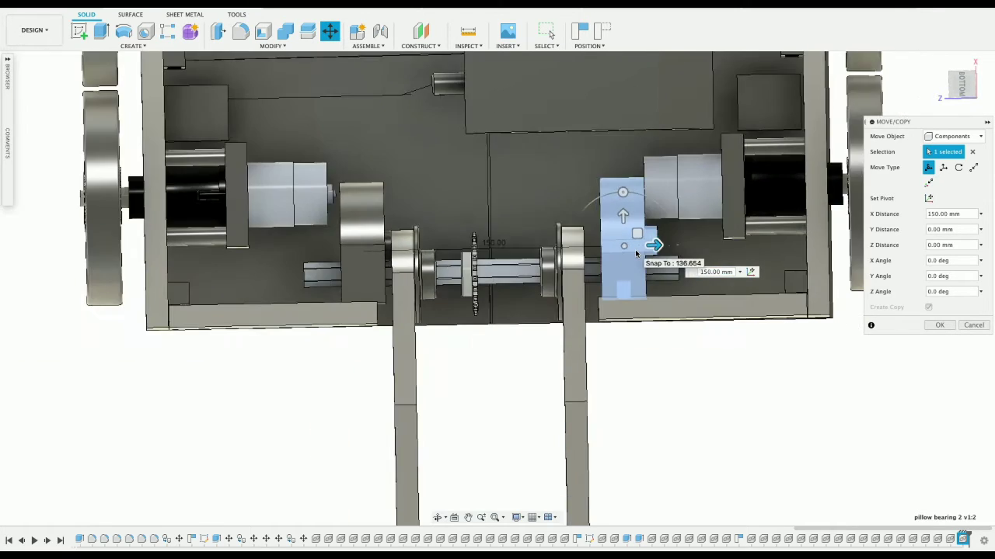
pyautogui.scroll(-2, 635, 254)
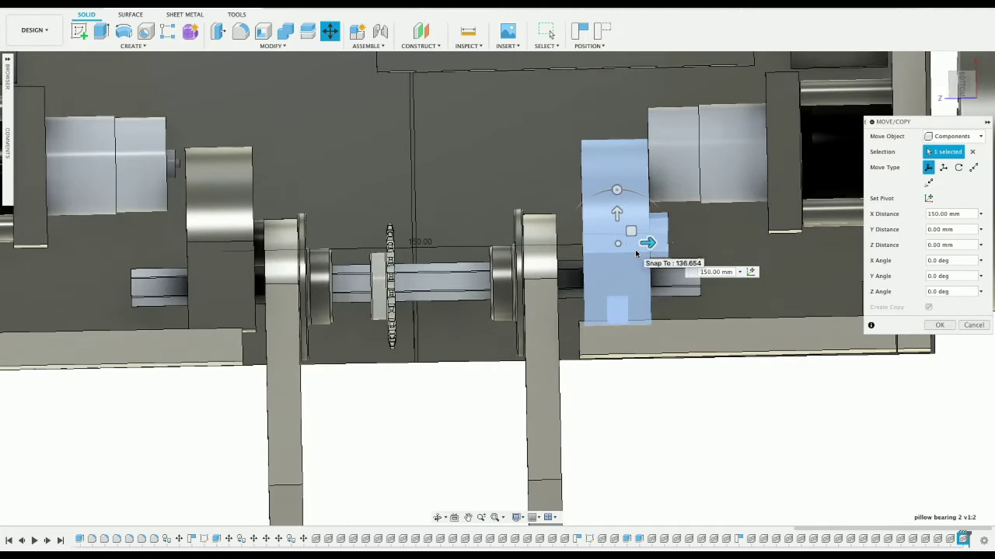
pyautogui.moveTo(646, 242)
pyautogui.mouseDown()
pyautogui.moveTo(628, 243)
pyautogui.moveTo(639, 243)
pyautogui.mouseUp()
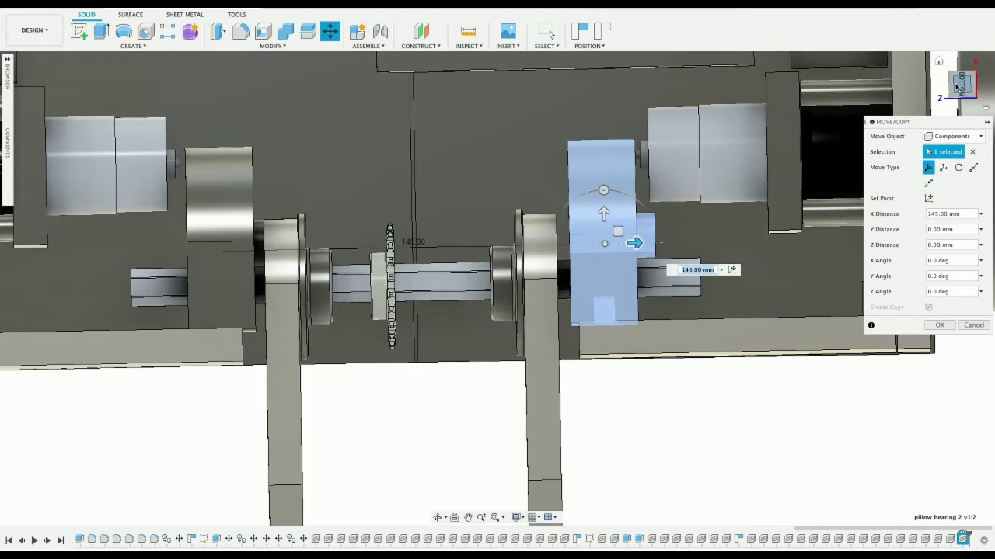
# - Rotate the pillow bearing copy -180 degrees about Y so it mirrors the original, and finish the copy
pyautogui.click(960, 71)
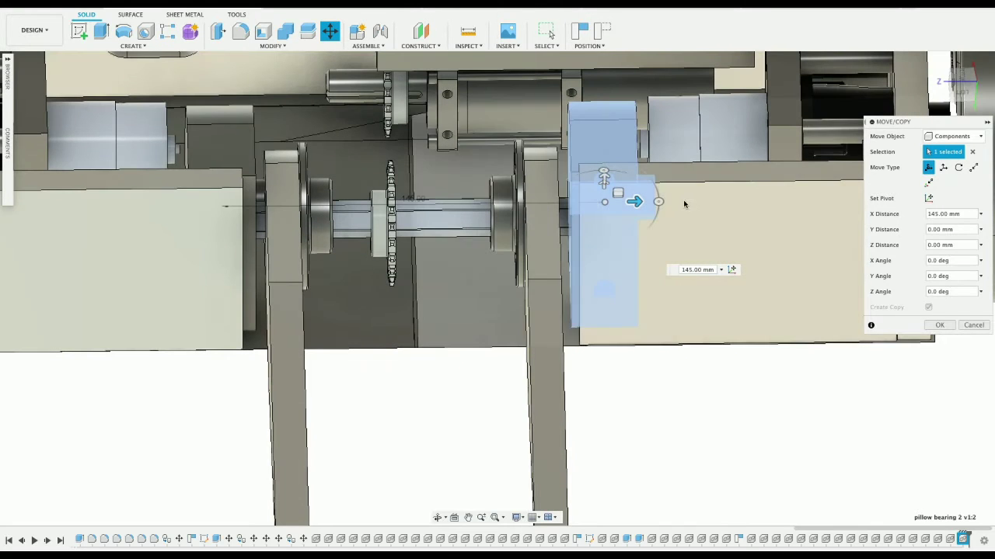
pyautogui.moveTo(658, 202); pyautogui.dragTo(551, 205)
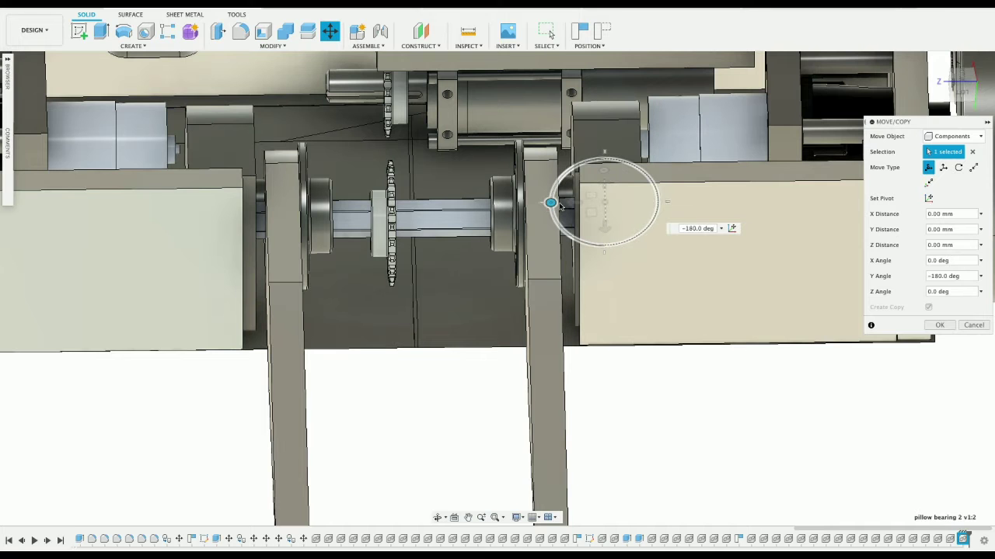
pyautogui.press('Return')
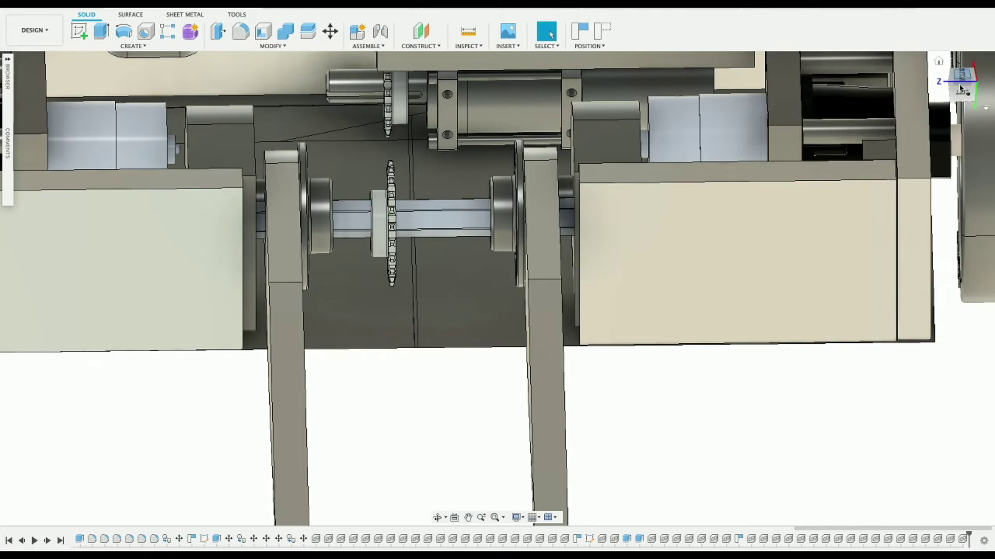
# - Capture the moved components' positions and create a rigid as-built joint between the hex shaft and the sprocket
pyautogui.moveTo(497, 285)
pyautogui.keyDown('shift'); pyautogui.mouseDown(button='middle')
pyautogui.moveTo(505, 241)
pyautogui.moveTo(447, 285)
pyautogui.mouseUp(button='middle'); pyautogui.keyUp('shift')
pyautogui.click(459, 286)
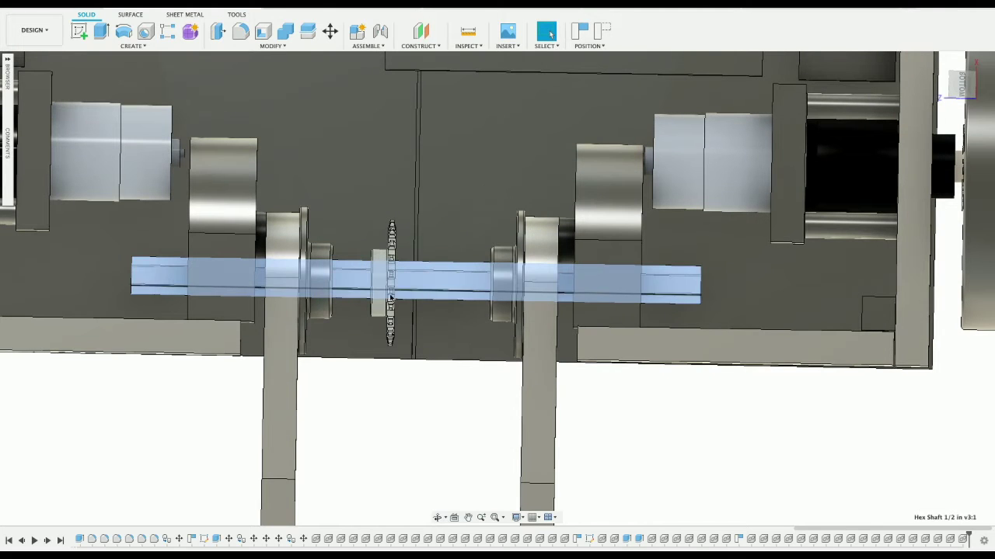
pyautogui.keyDown('ctrl'); pyautogui.click(380, 284); pyautogui.keyUp('ctrl')
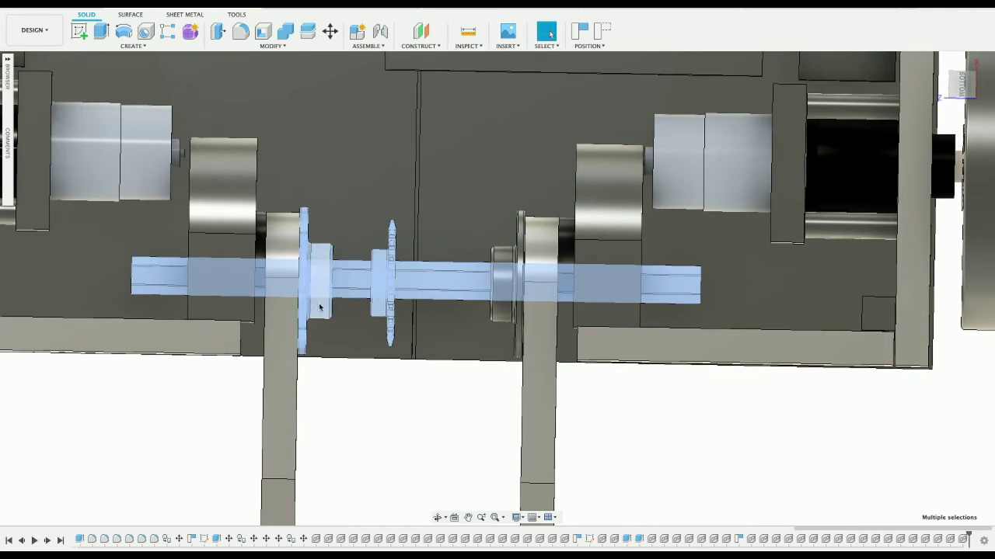
pyautogui.keyDown('ctrl'); pyautogui.click(283, 311); pyautogui.keyUp('ctrl')
pyautogui.keyDown('ctrl'); pyautogui.click(547, 352); pyautogui.keyUp('ctrl')
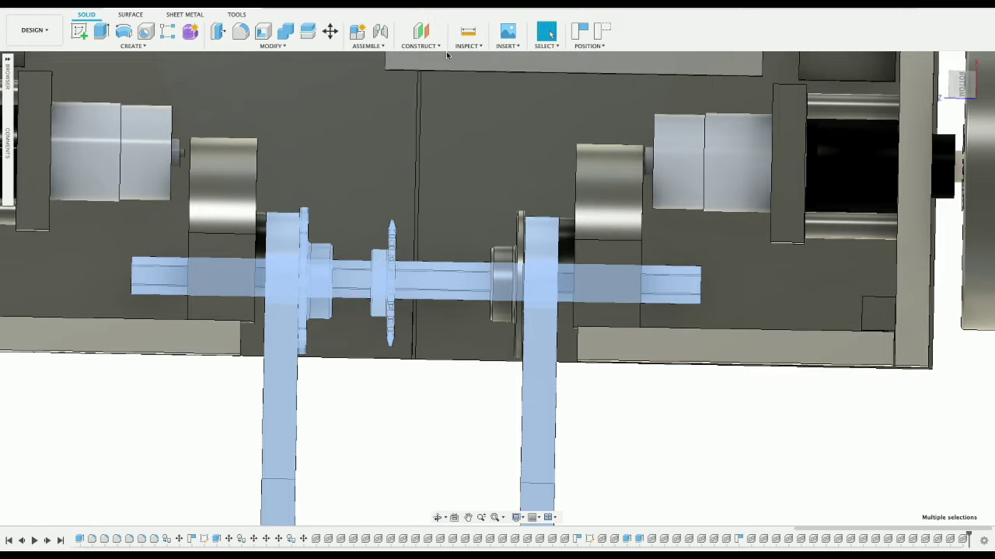
pyautogui.press('m')
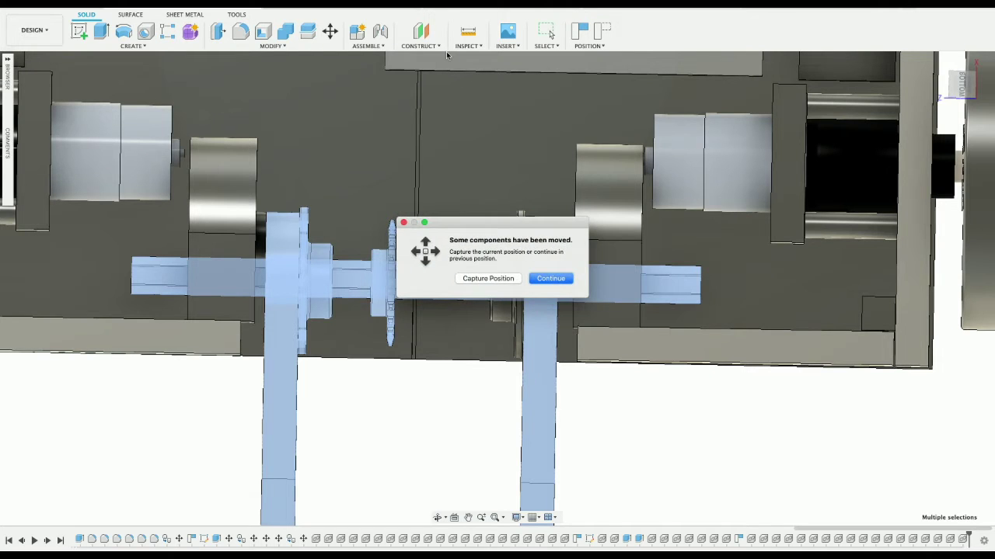
pyautogui.click(505, 277)
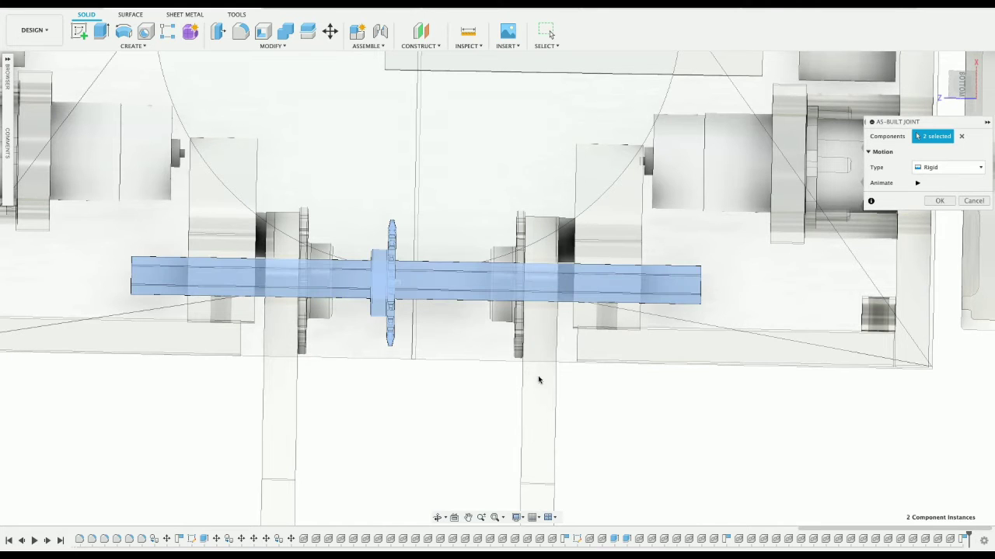
pyautogui.click(939, 201)
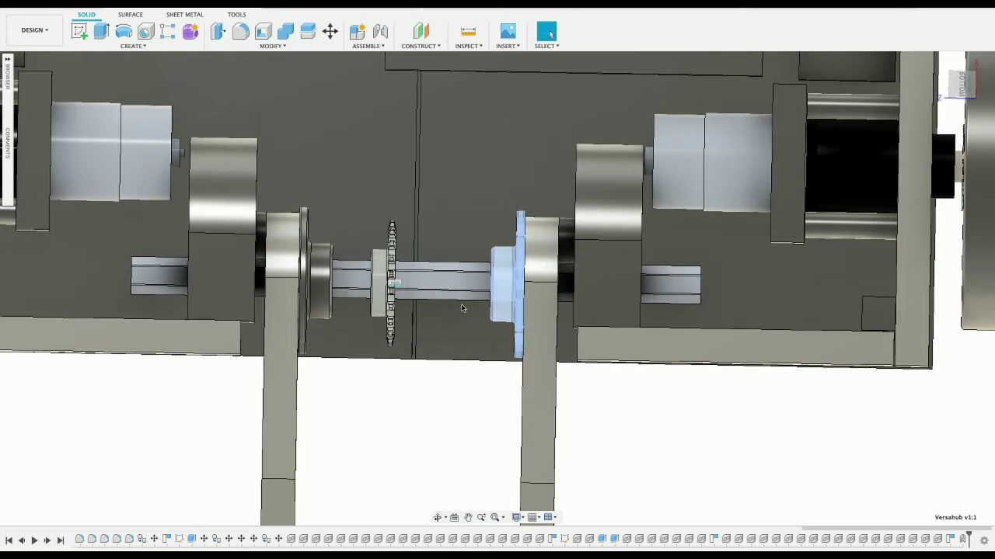
# - Create a rigid as-built joint between the hex shaft and the second fork's Versahub
pyautogui.click(446, 283)
pyautogui.rightClick(449, 282)
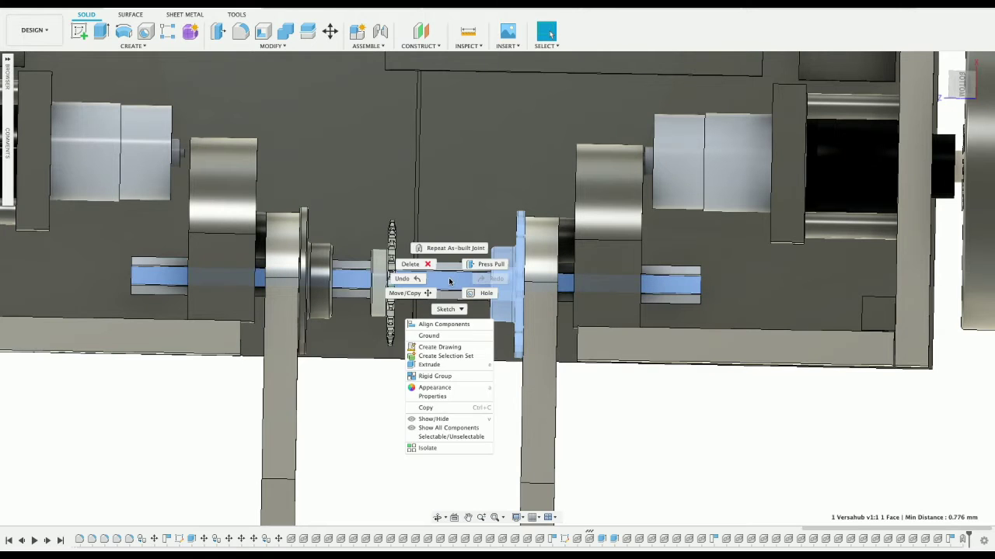
pyautogui.press('Escape')
pyautogui.hotkey('shift', 'j')
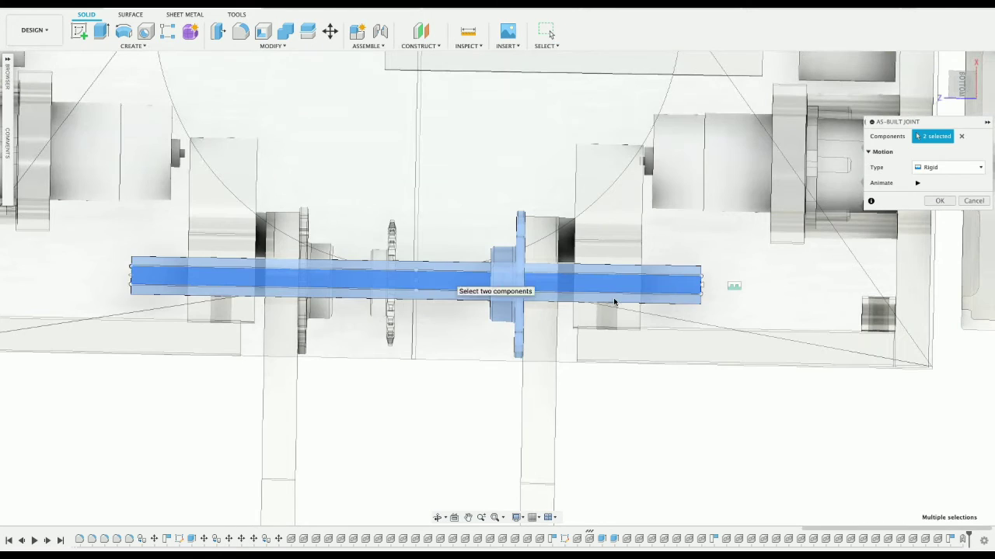
pyautogui.click(939, 201)
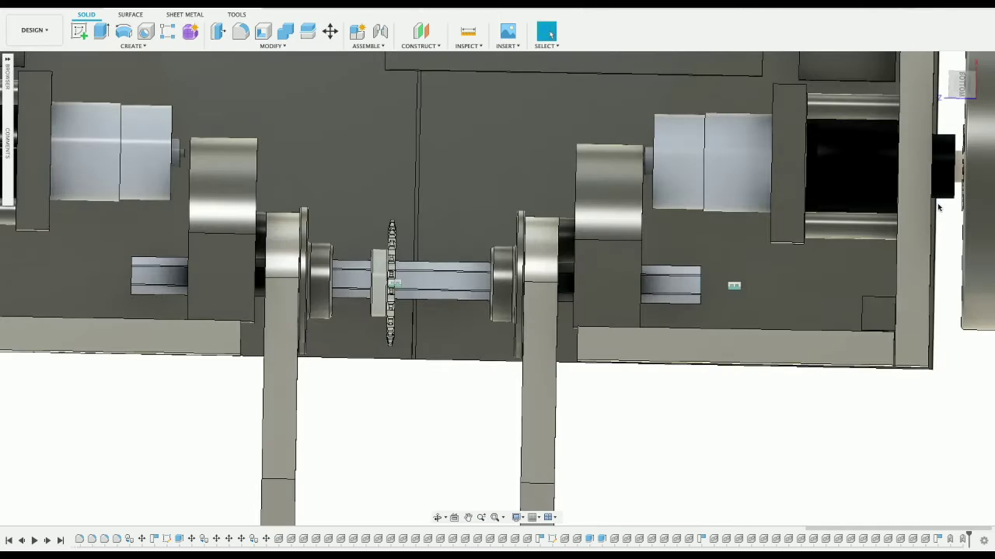
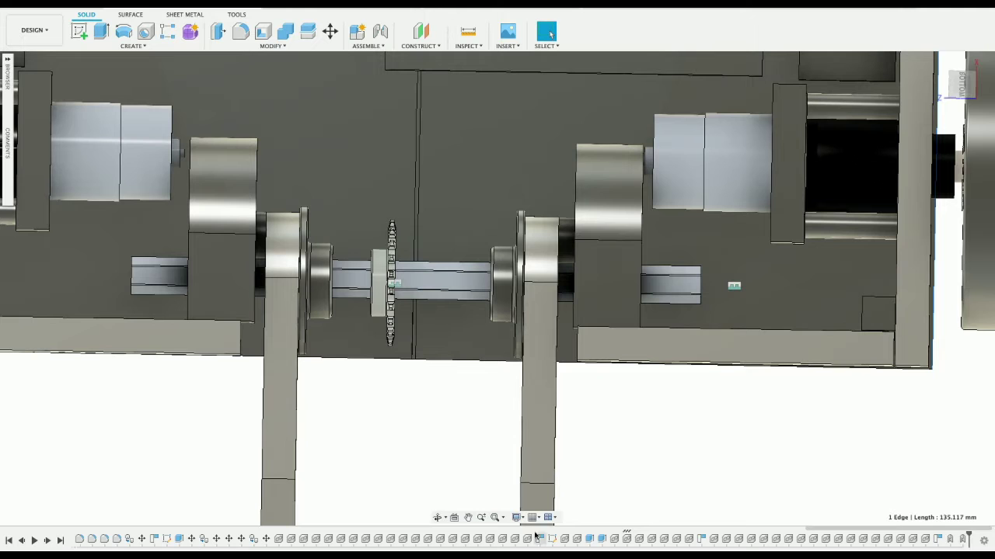
# - Turn off design history capture for the assembly, accepting removal of the timeline
pyautogui.click(983, 540)
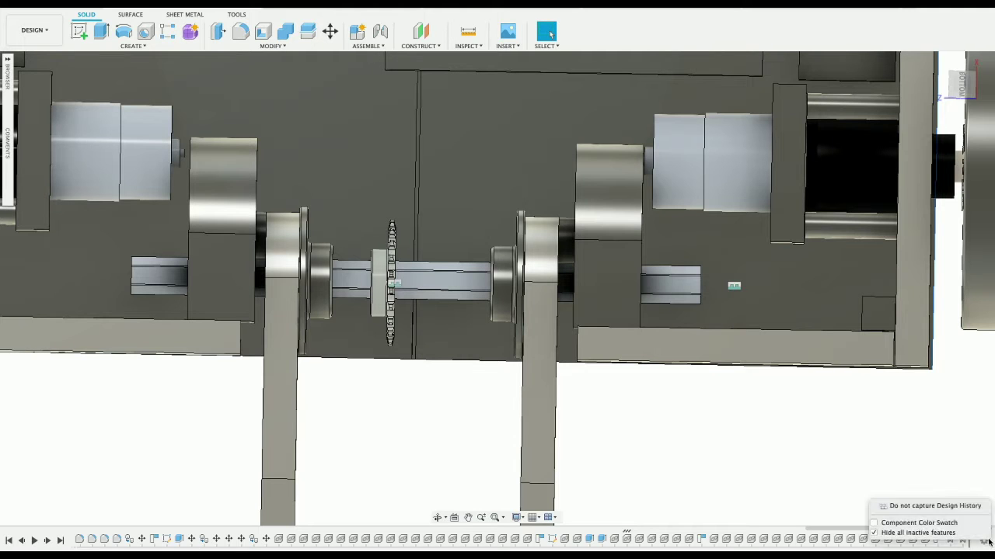
pyautogui.click(933, 504)
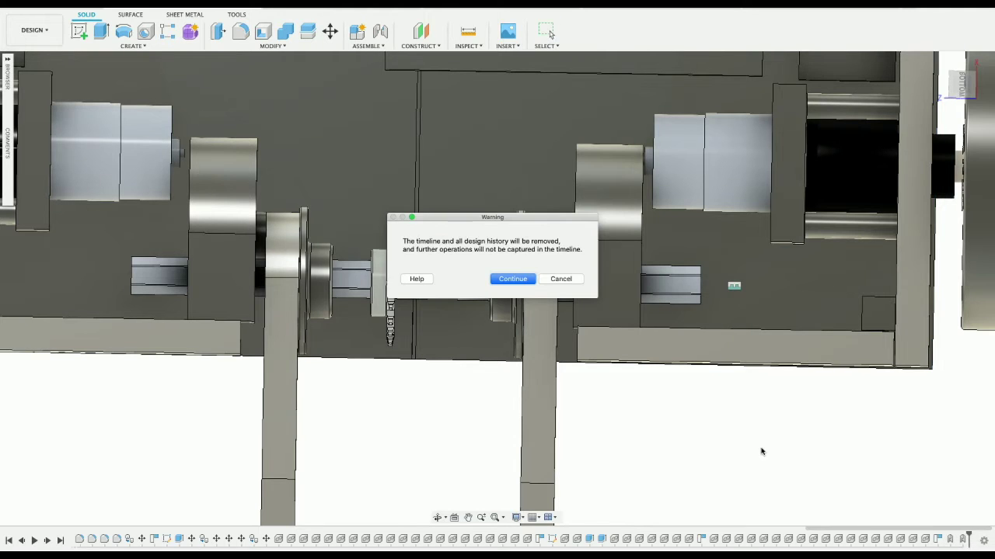
pyautogui.click(518, 280)
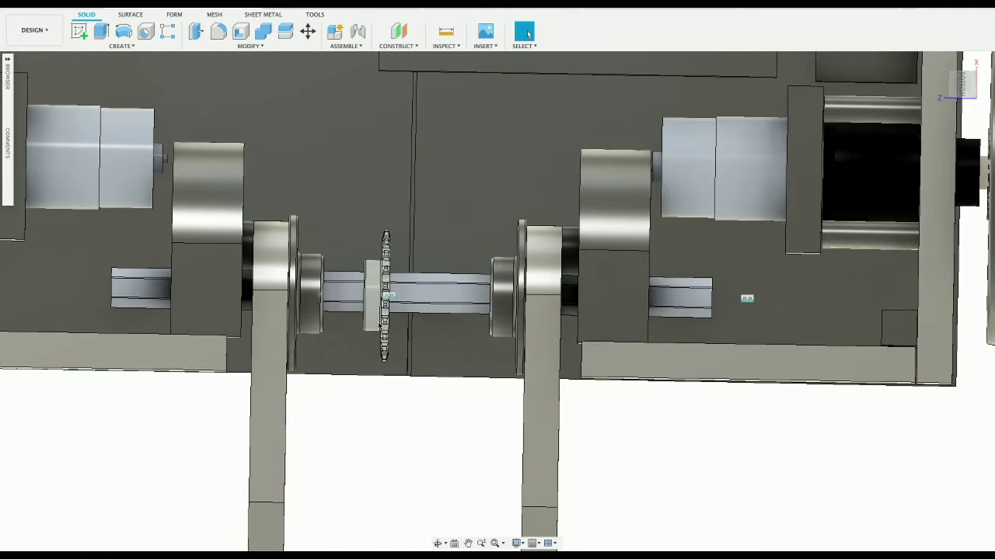
# - Create a rigid group of the hex shaft, the sprocket, both Versahubs and both forks, continuing despite the existing rigid joints
pyautogui.click(312, 317)
pyautogui.rightClick(312, 317)
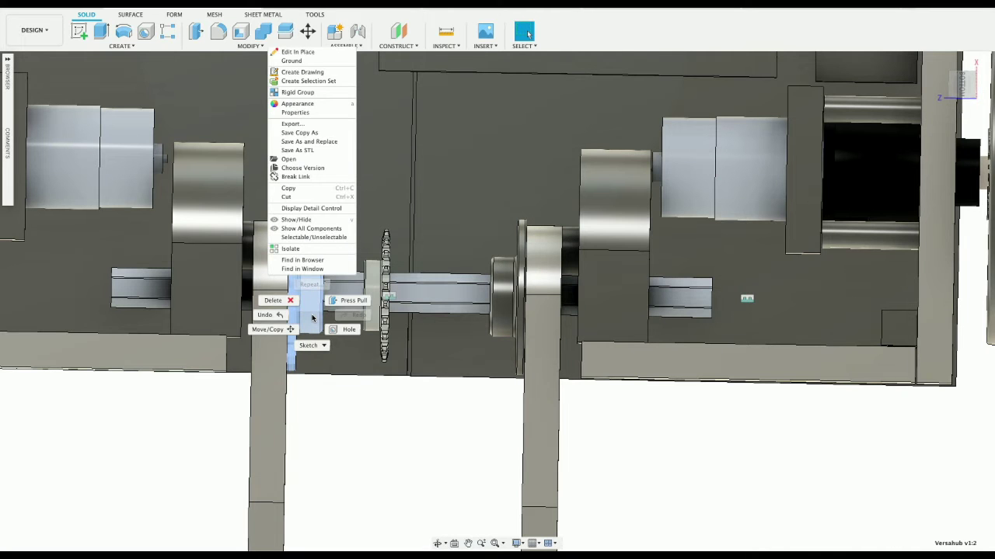
pyautogui.click(410, 421)
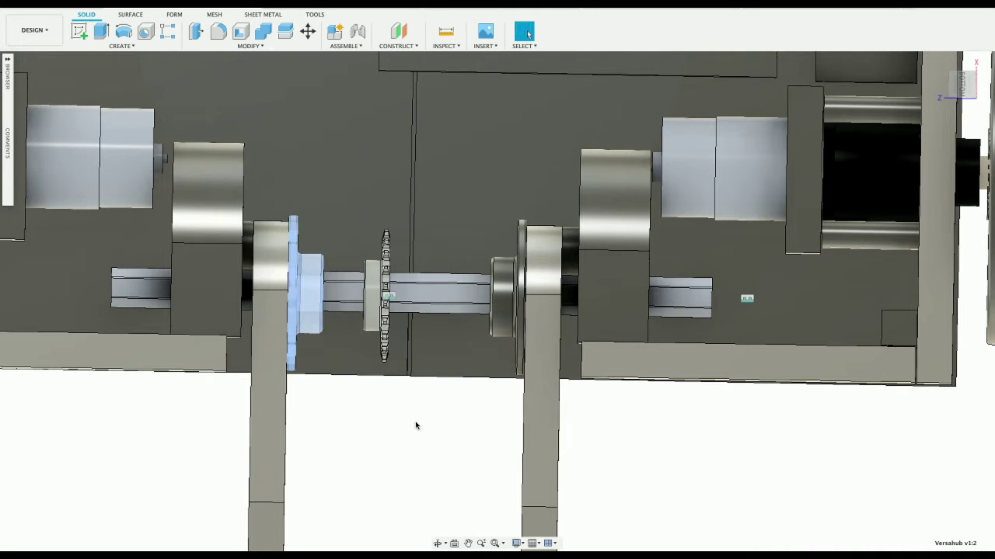
pyautogui.keyDown('ctrl'); pyautogui.click(256, 284); pyautogui.keyUp('ctrl')
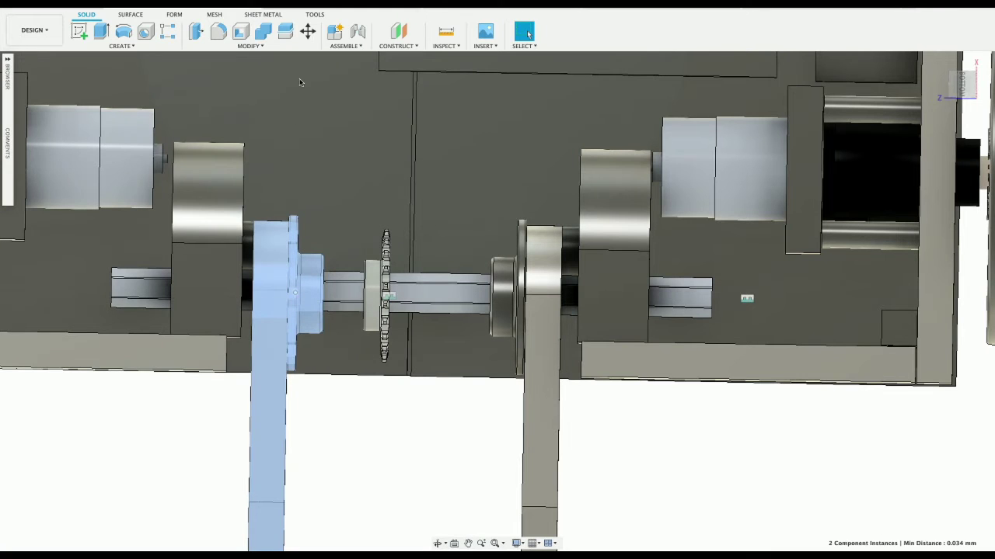
pyautogui.click(354, 45)
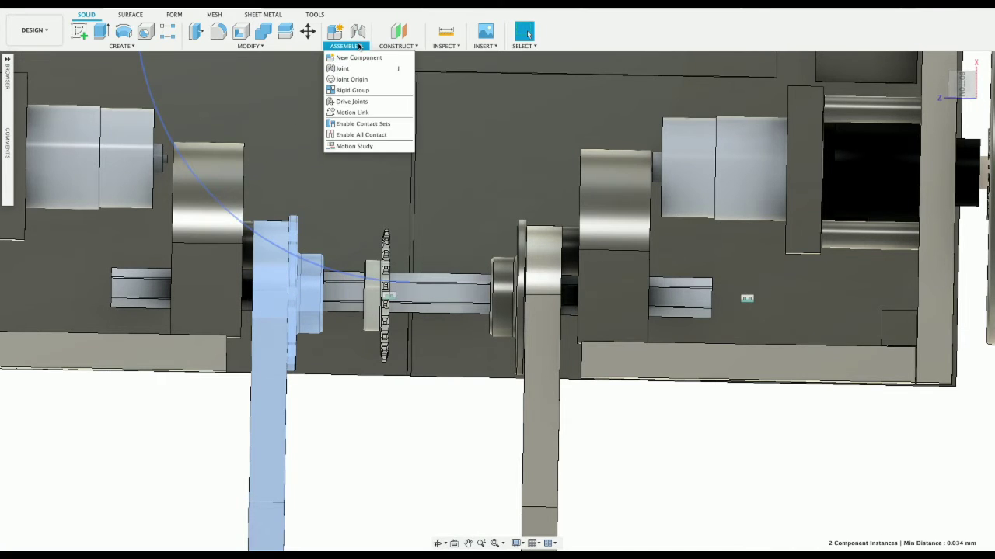
pyautogui.click(359, 90)
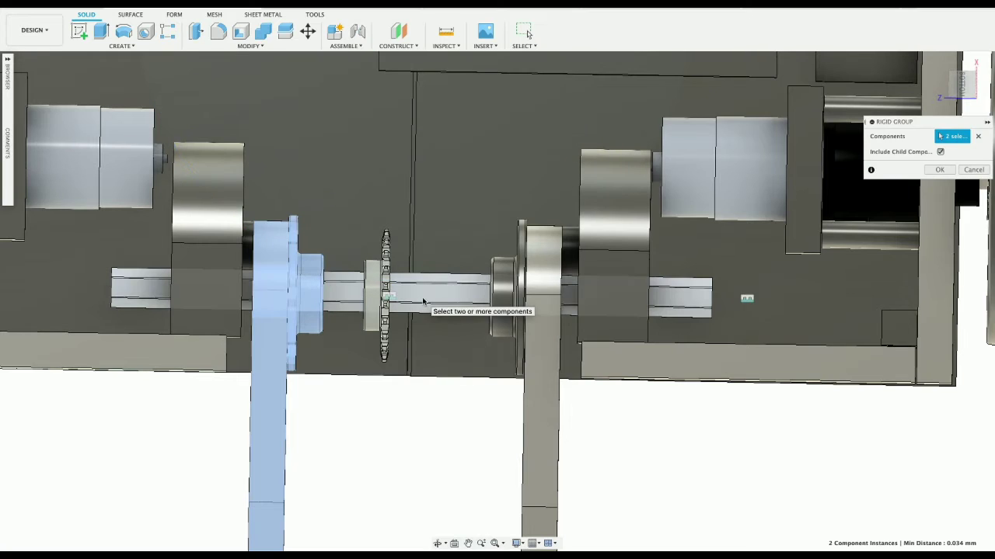
pyautogui.click(424, 295)
pyautogui.click(512, 322)
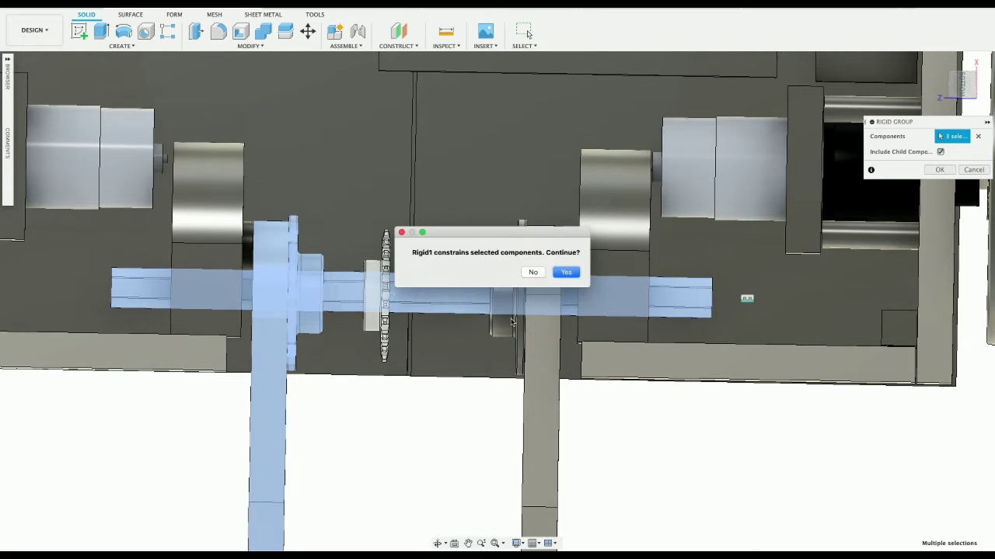
pyautogui.click(565, 273)
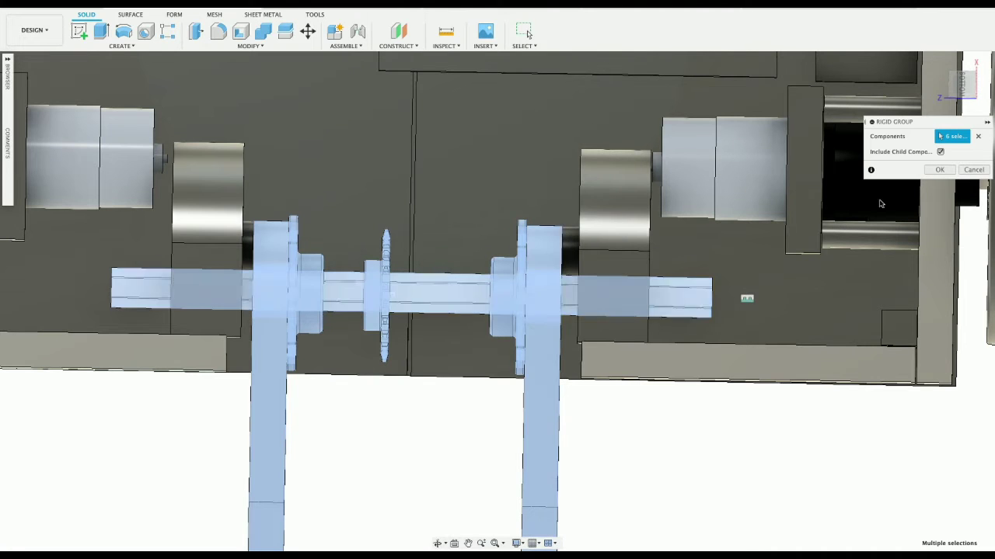
pyautogui.click(938, 170)
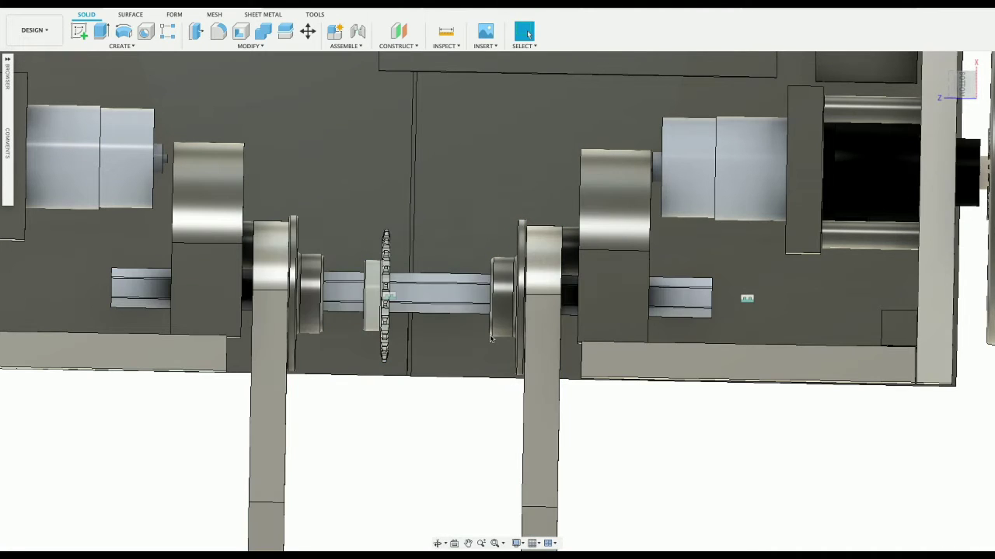
pyautogui.click(7, 69)
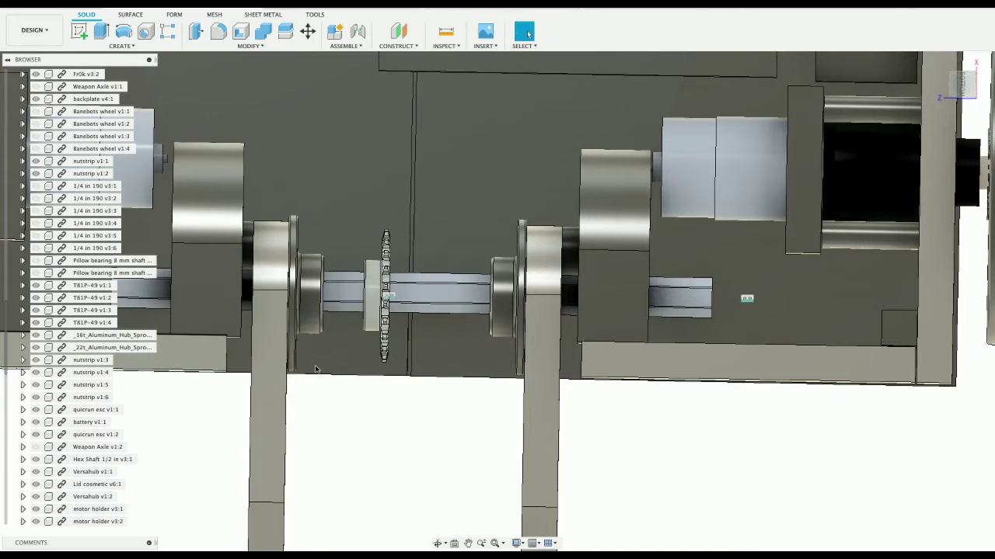
pyautogui.scroll(-5, 71, 472)
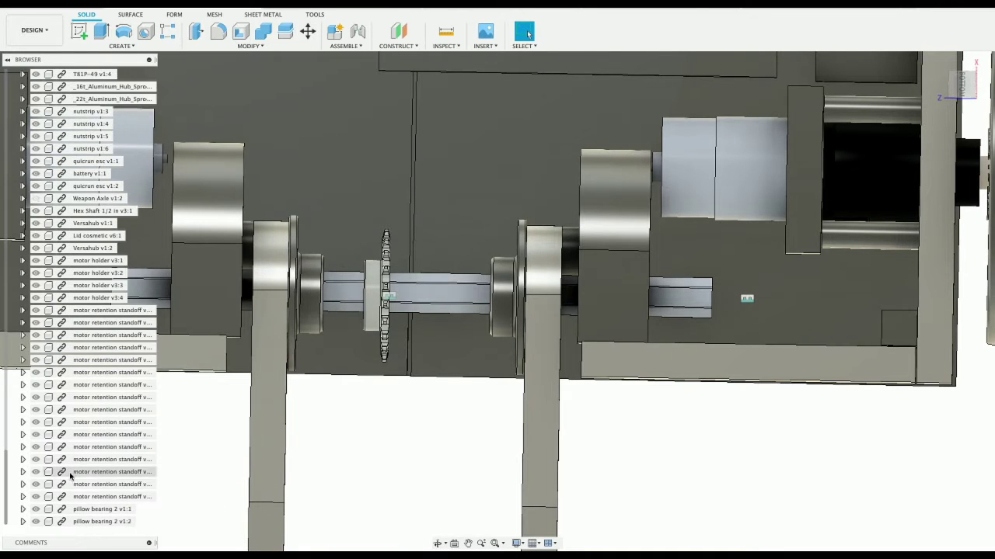
pyautogui.rightClick(259, 385)
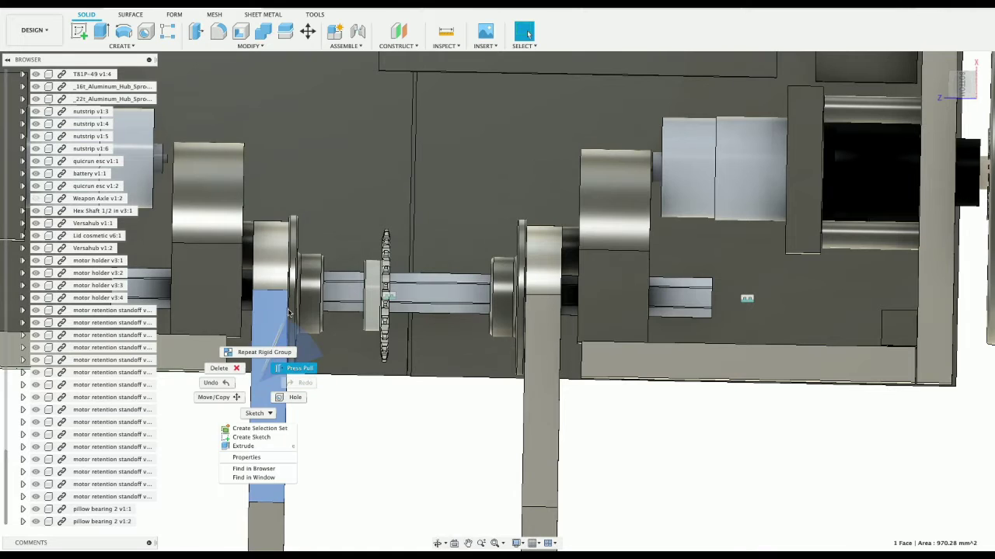
pyautogui.click(238, 401)
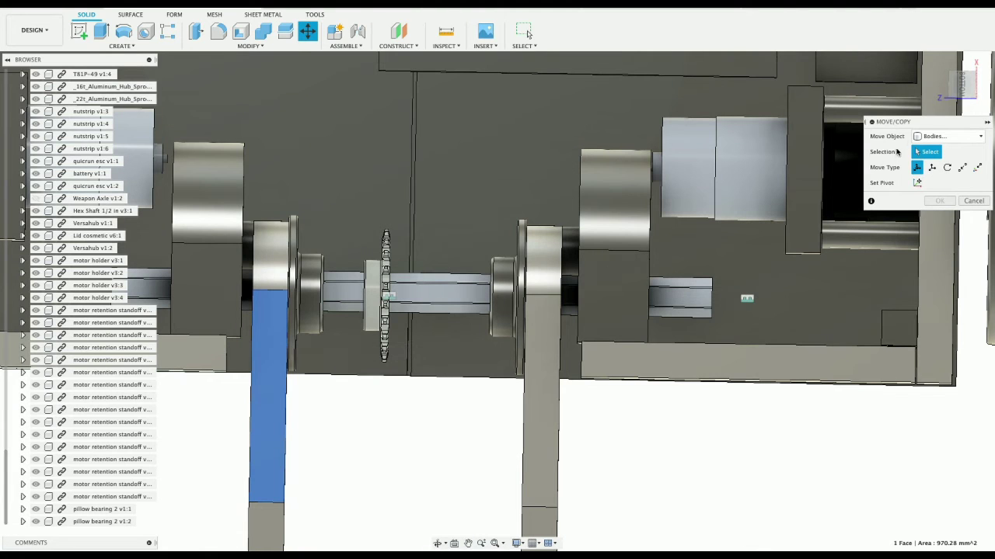
pyautogui.click(930, 137)
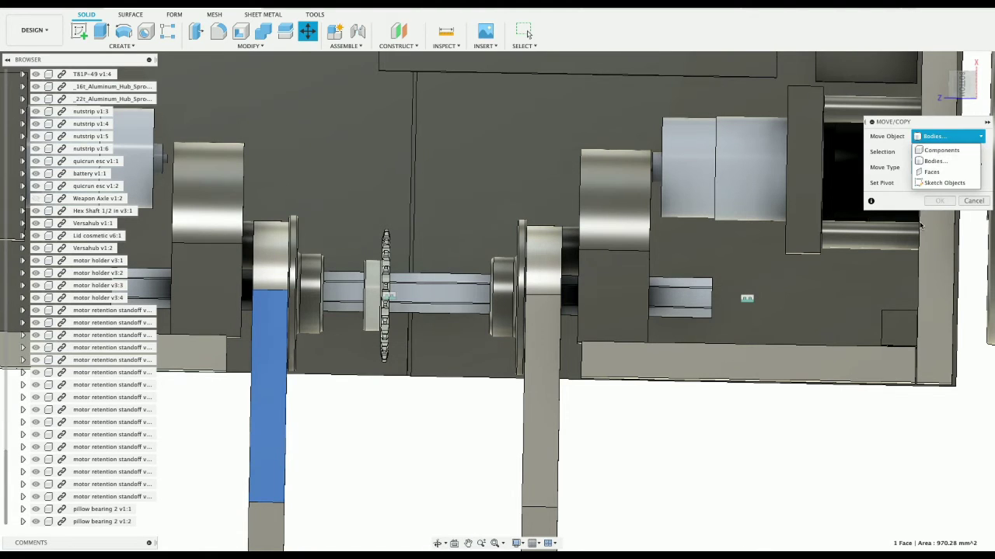
pyautogui.click(717, 418)
pyautogui.scroll(10, 101, 461)
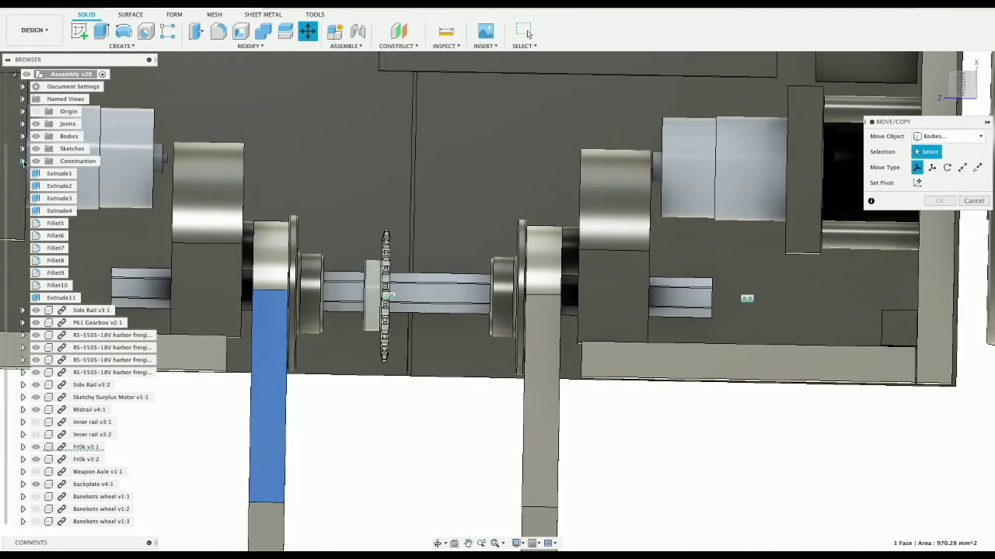
pyautogui.click(24, 161)
pyautogui.click(23, 161)
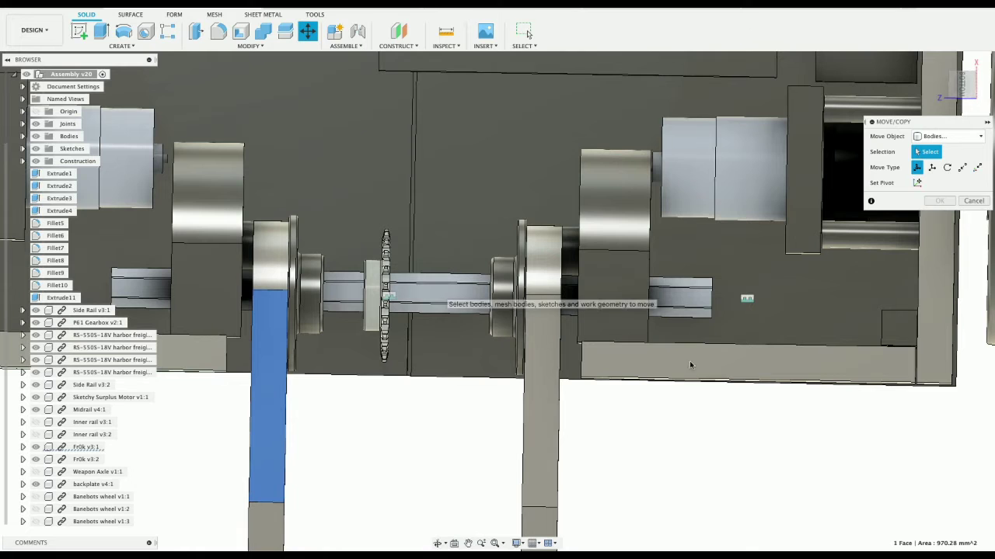
pyautogui.click(973, 201)
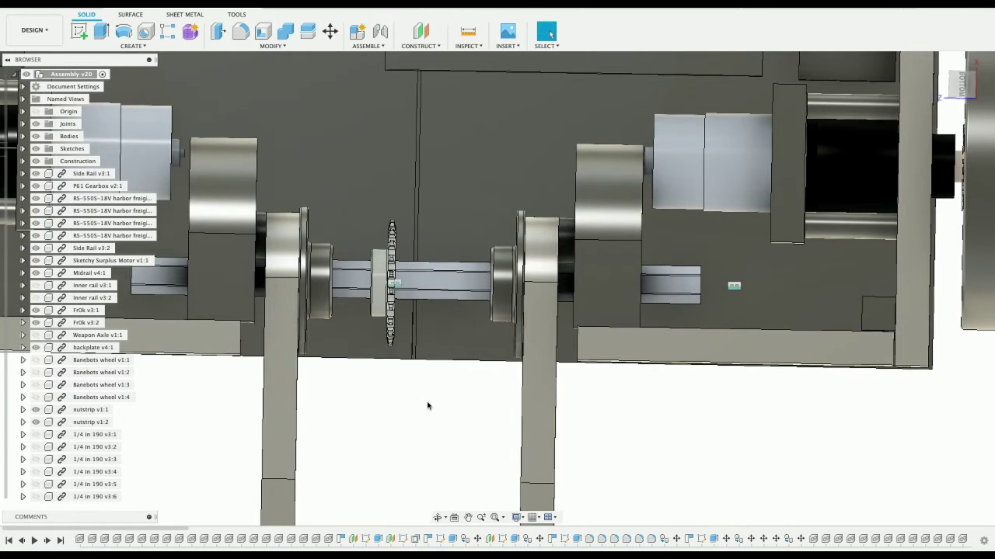
# - Move the hex shaft, sprocket, both Versahubs and both forks together about 16.7 mm in X, 0.5 mm in Y and 0.2 mm in Z
pyautogui.click(438, 285)
pyautogui.scroll(-3, 106, 420)
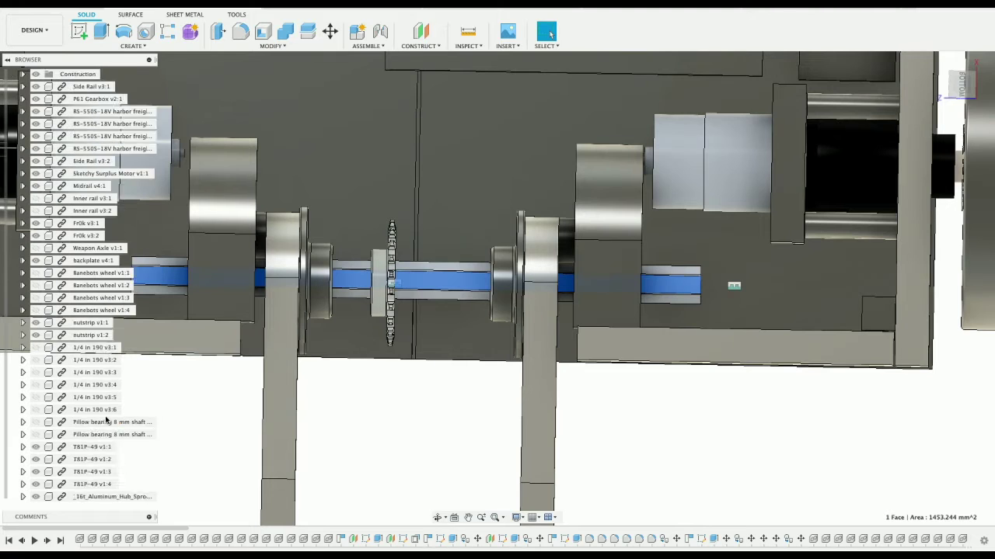
pyautogui.scroll(-10, 107, 420)
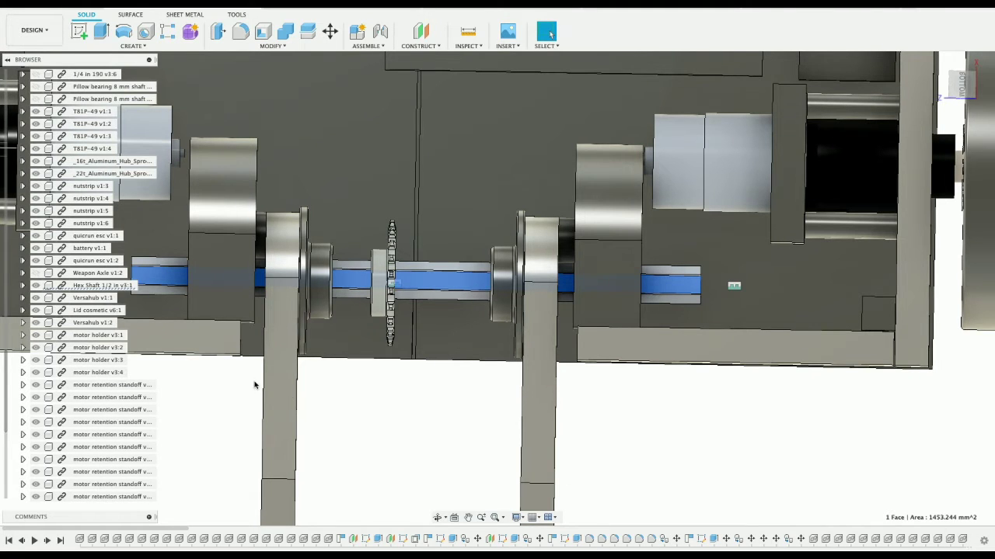
pyautogui.click(295, 289)
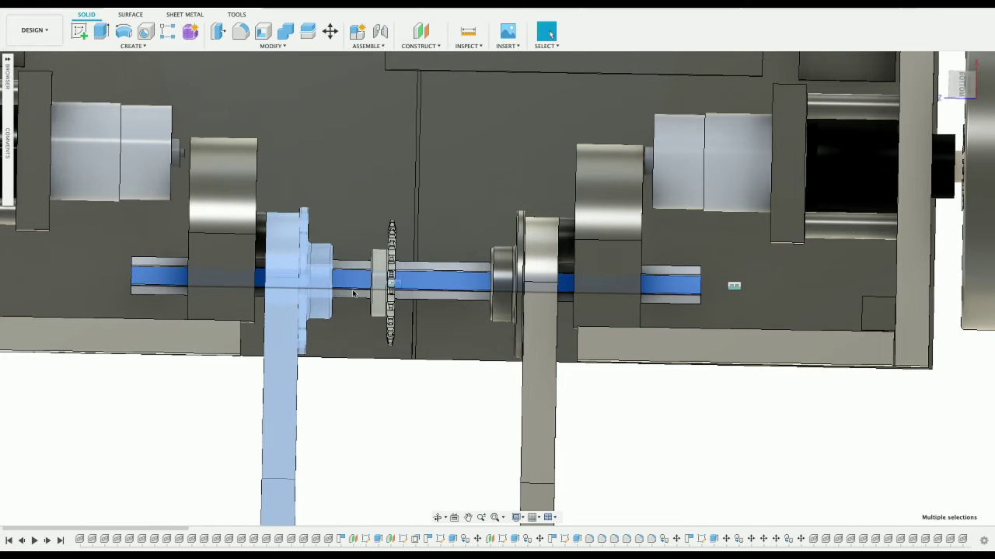
pyautogui.click(352, 293)
pyautogui.click(391, 311)
pyautogui.click(519, 303)
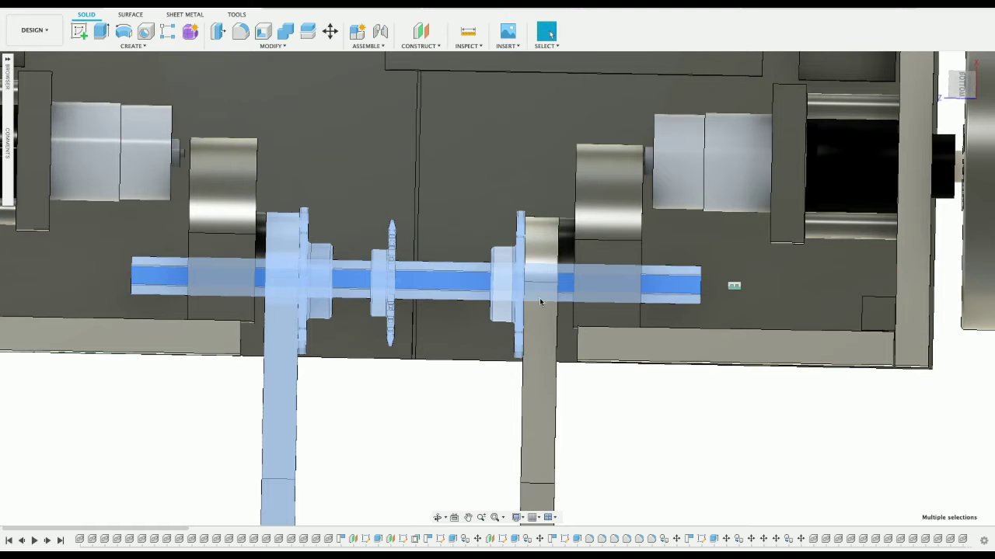
pyautogui.click(541, 302)
pyautogui.rightClick(541, 301)
pyautogui.click(491, 314)
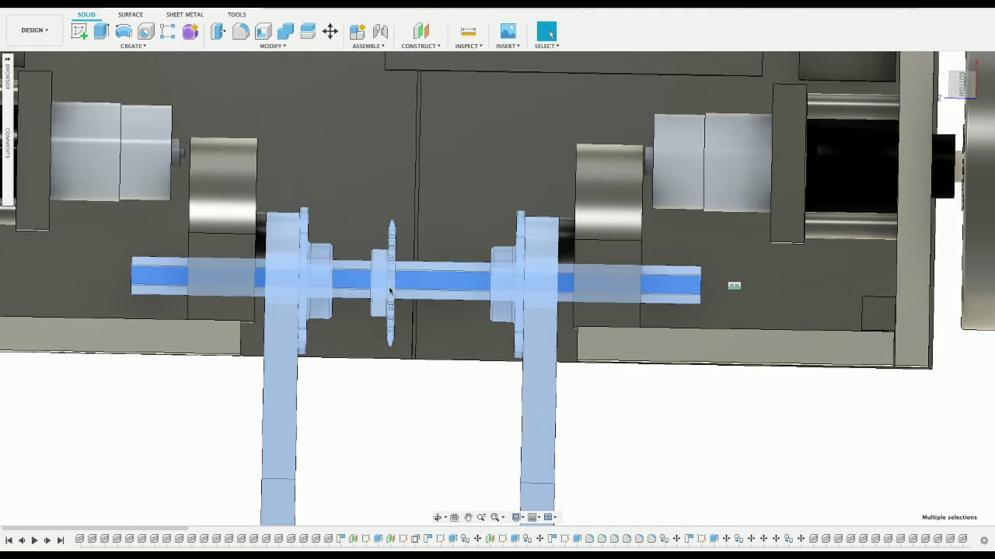
pyautogui.moveTo(435, 289); pyautogui.dragTo(434, 246)
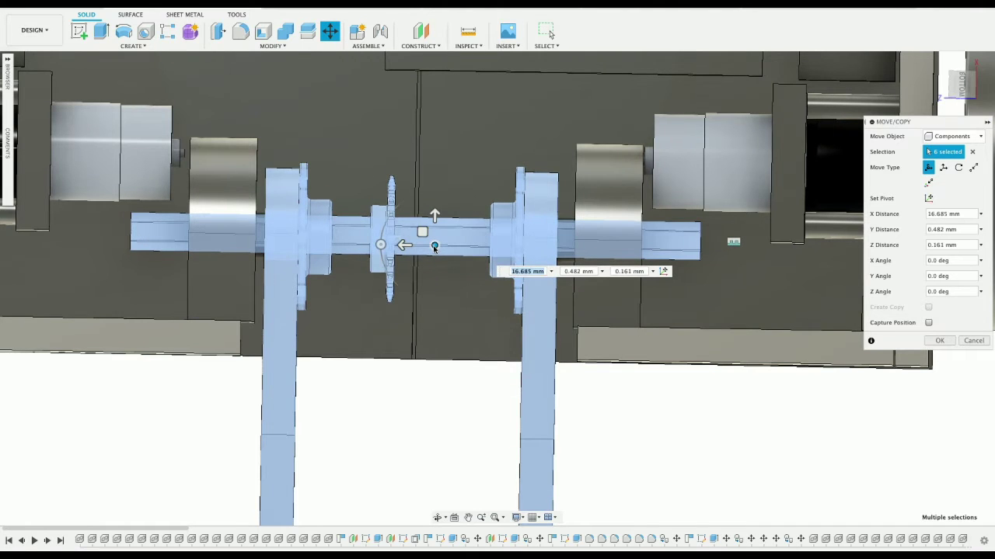
pyautogui.click(939, 340)
# - Create a rigid group of both forks, both Versahubs, the hex shaft and the 22-tooth sprocket, capturing their moved positions
pyautogui.click(536, 283)
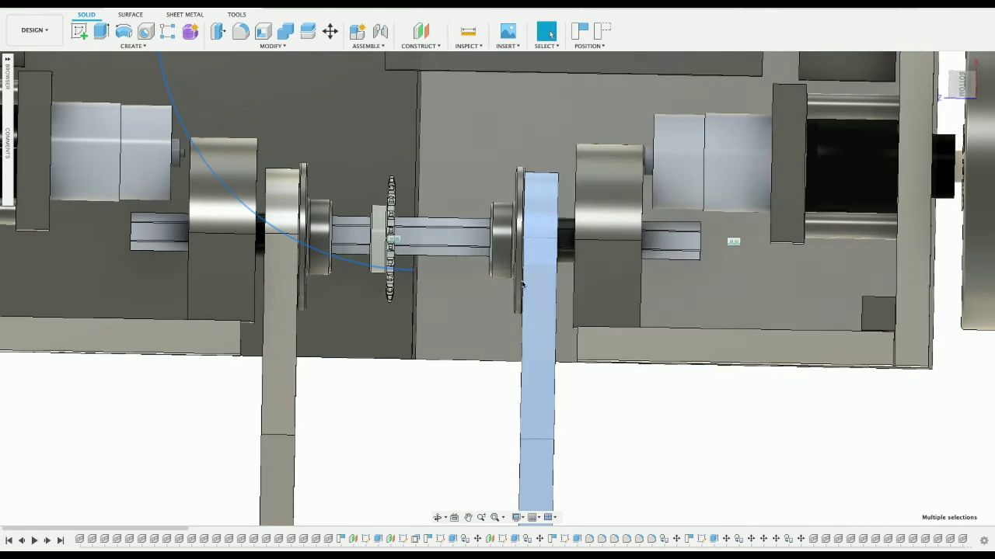
pyautogui.keyDown('ctrl'); pyautogui.click(502, 231); pyautogui.keyUp('ctrl')
pyautogui.keyDown('ctrl'); pyautogui.click(433, 239); pyautogui.keyUp('ctrl')
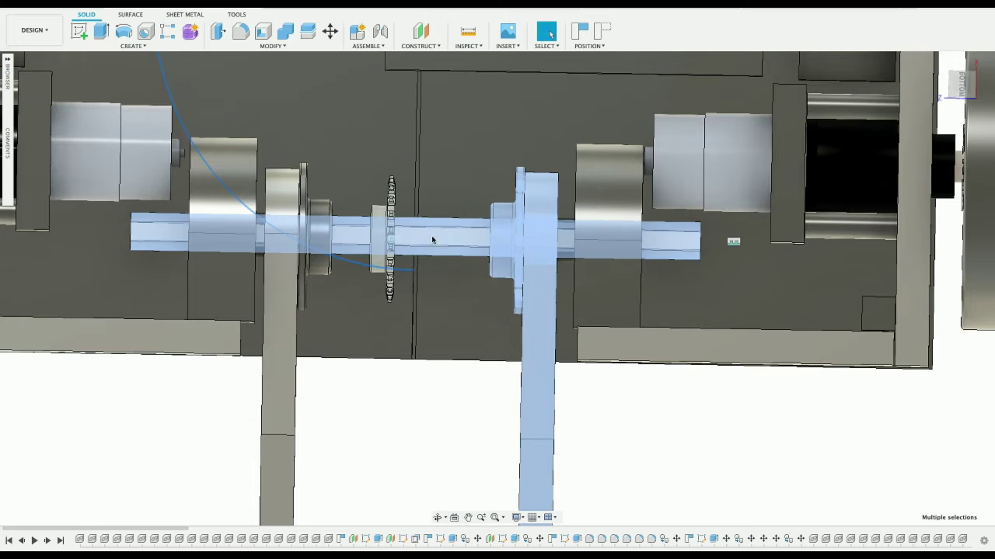
pyautogui.keyDown('ctrl'); pyautogui.click(381, 241); pyautogui.keyUp('ctrl')
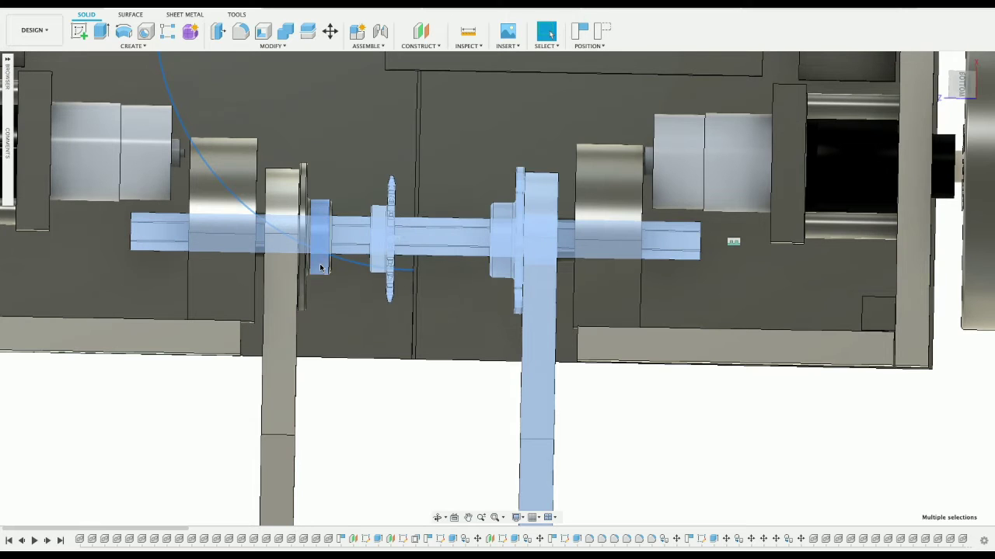
pyautogui.keyDown('ctrl'); pyautogui.click(318, 237); pyautogui.keyUp('ctrl')
pyautogui.keyDown('ctrl'); pyautogui.click(286, 283); pyautogui.keyUp('ctrl')
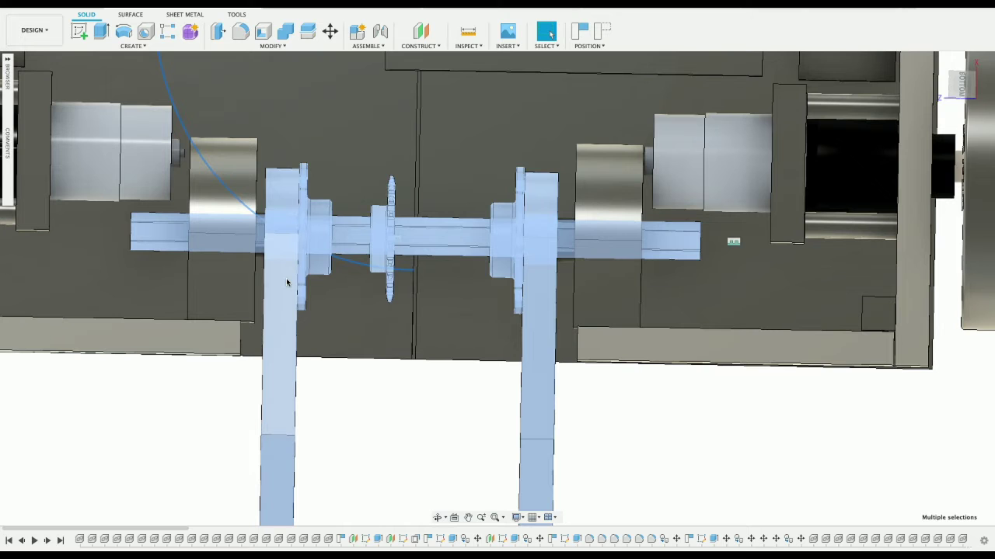
pyautogui.click(7, 60)
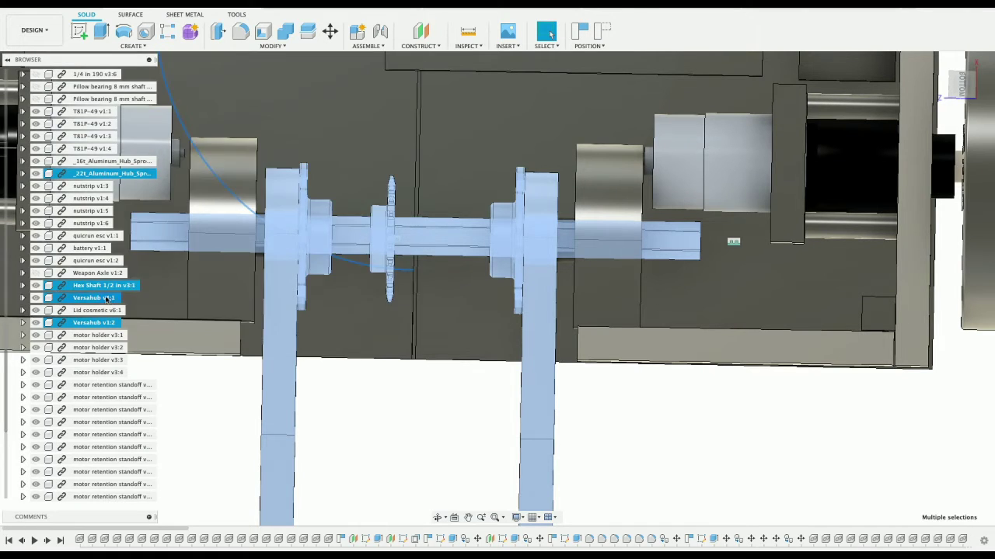
pyautogui.rightClick(106, 298)
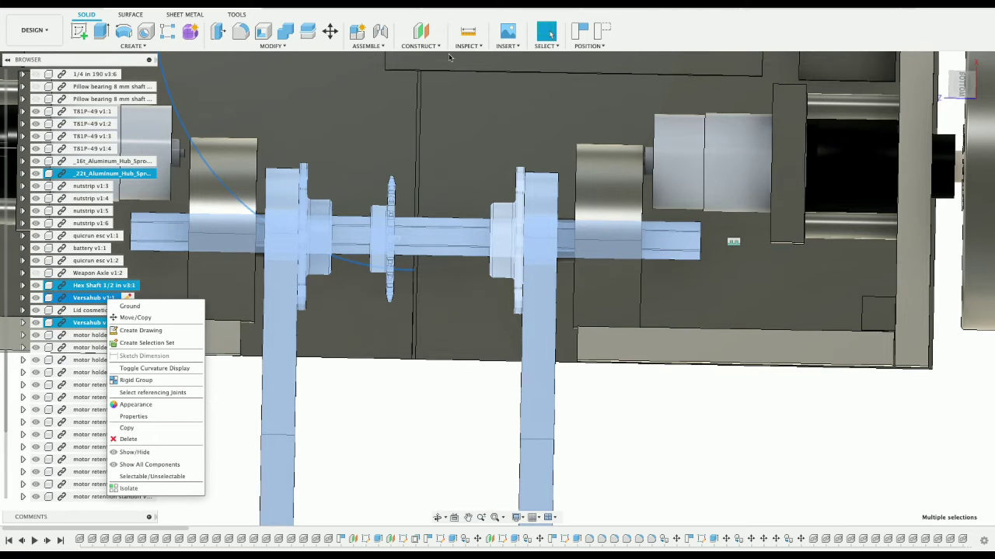
pyautogui.click(136, 379)
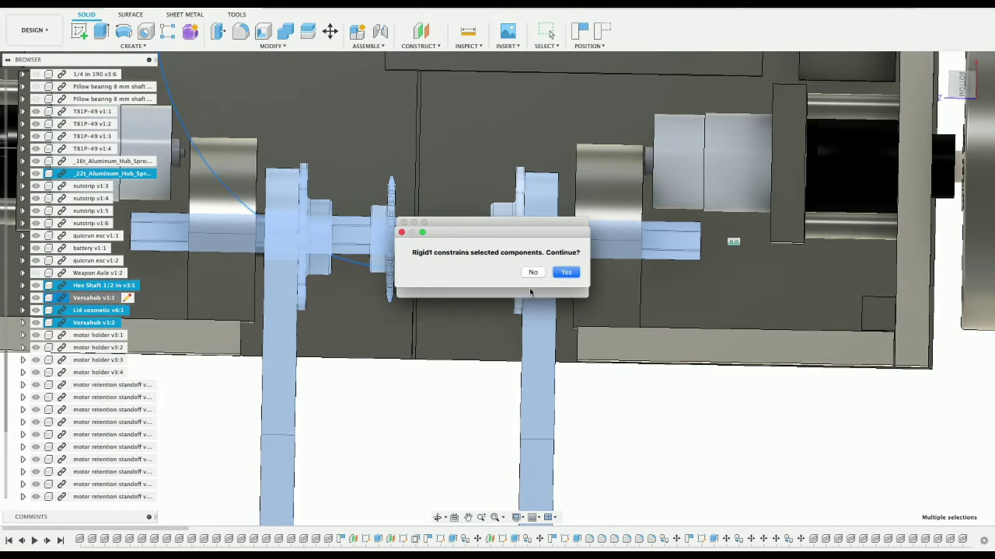
pyautogui.click(561, 273)
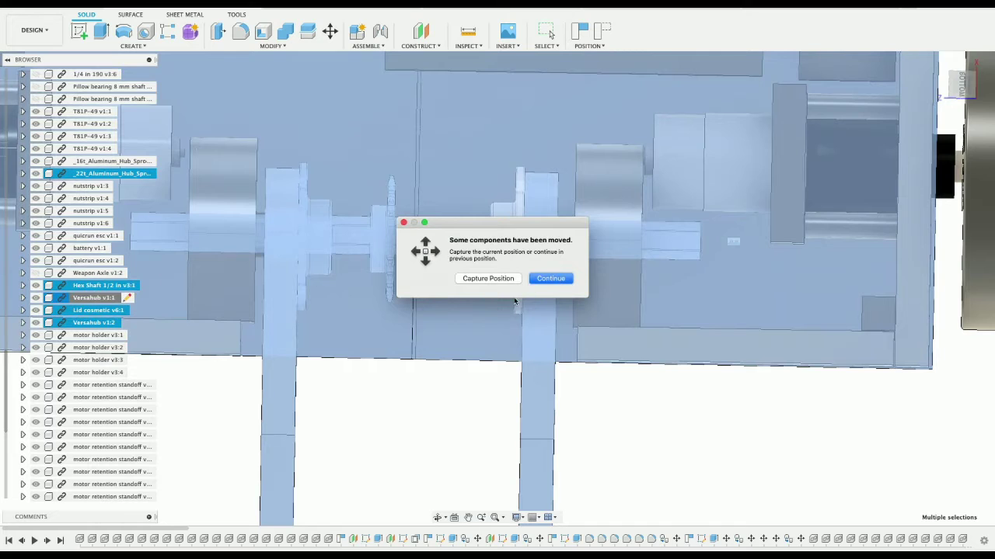
pyautogui.click(488, 278)
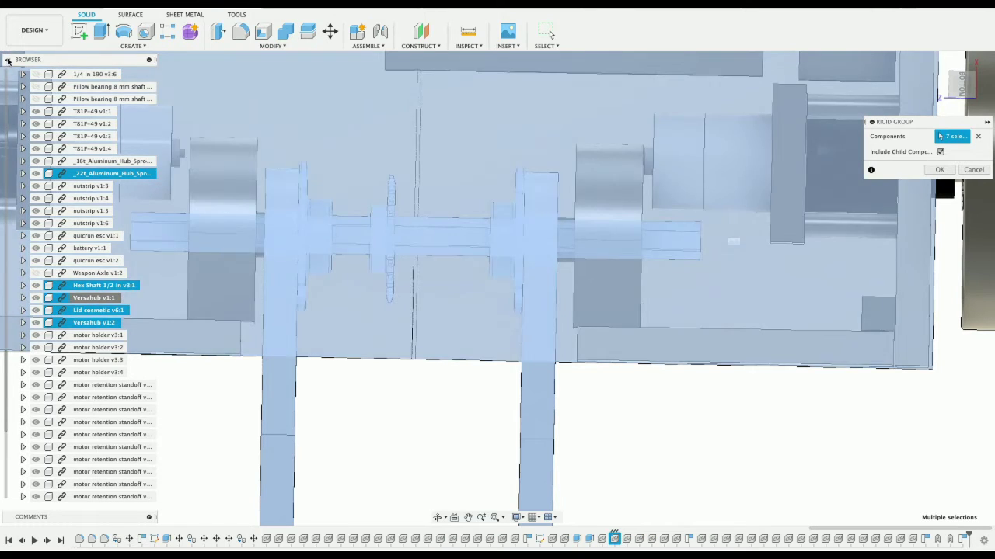
pyautogui.click(8, 59)
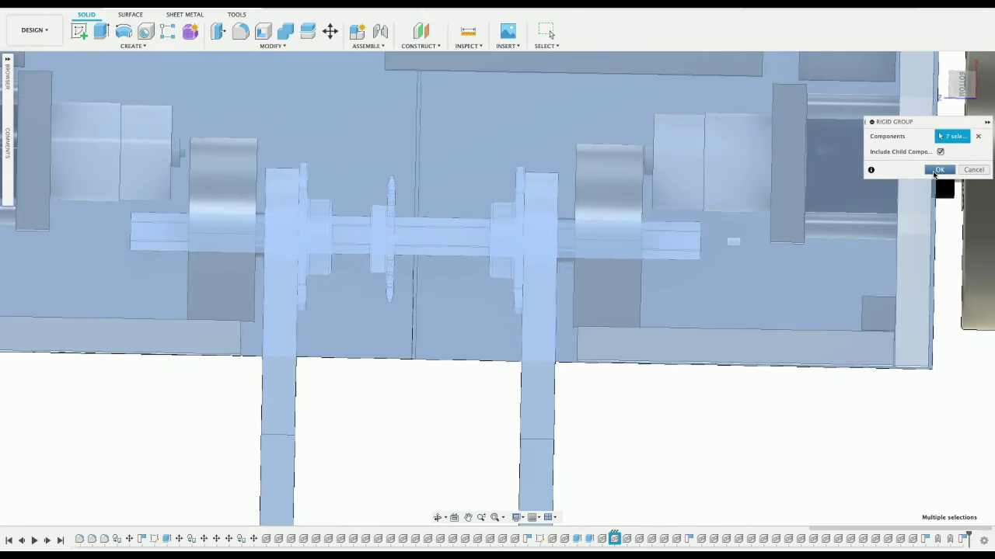
pyautogui.click(938, 170)
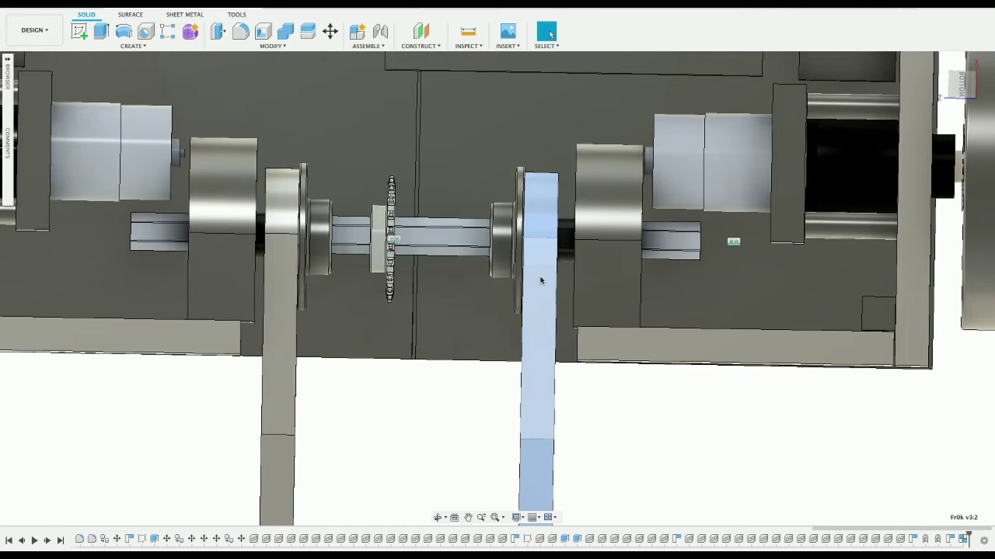
pyautogui.rightClick(540, 280)
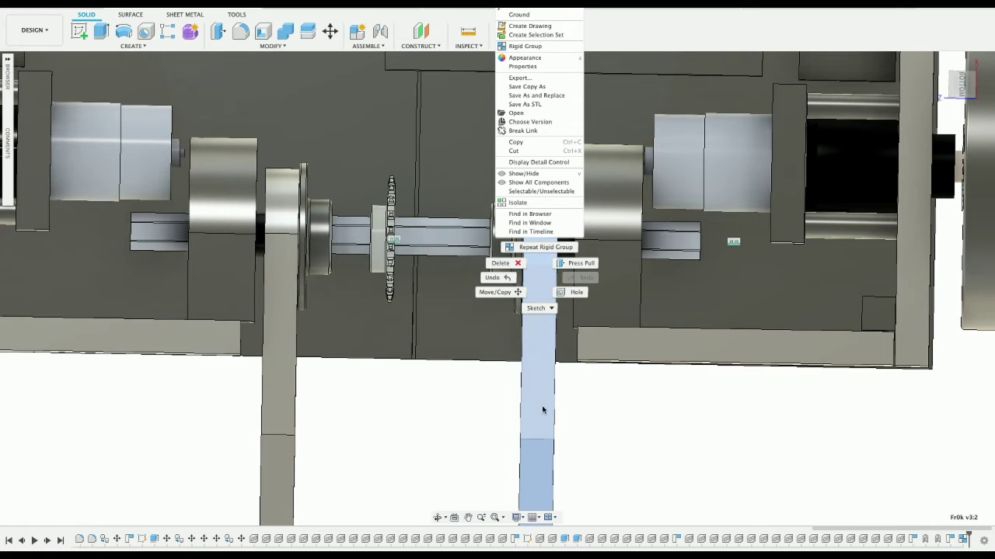
pyautogui.press('Escape')
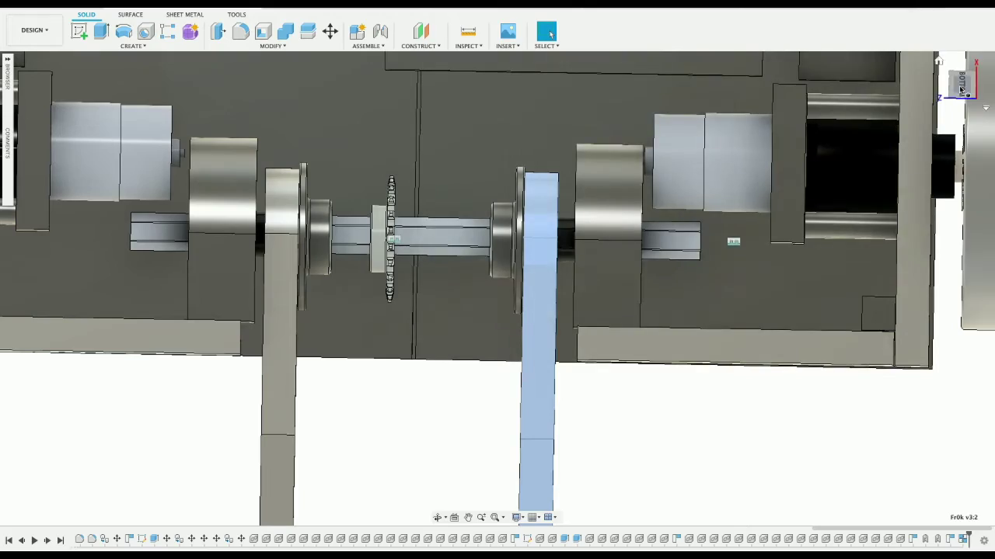
pyautogui.moveTo(544, 311)
pyautogui.keyDown('shift'); pyautogui.mouseDown(button='middle')
pyautogui.moveTo(591, 202)
pyautogui.moveTo(544, 303)
pyautogui.moveTo(551, 299)
pyautogui.moveTo(528, 264)
pyautogui.mouseUp(button='middle'); pyautogui.keyUp('shift')
pyautogui.keyDown('shift'); pyautogui.moveTo(529, 264); pyautogui.dragTo(537, 272); pyautogui.keyUp('shift')
pyautogui.moveTo(536, 272)
pyautogui.keyDown('shift'); pyautogui.mouseDown(button='middle')
pyautogui.moveTo(534, 256)
pyautogui.moveTo(494, 233)
pyautogui.mouseUp(button='middle'); pyautogui.keyUp('shift')
pyautogui.keyDown('shift'); pyautogui.moveTo(582, 213); pyautogui.dragTo(610, 200, button='middle'); pyautogui.keyUp('shift')
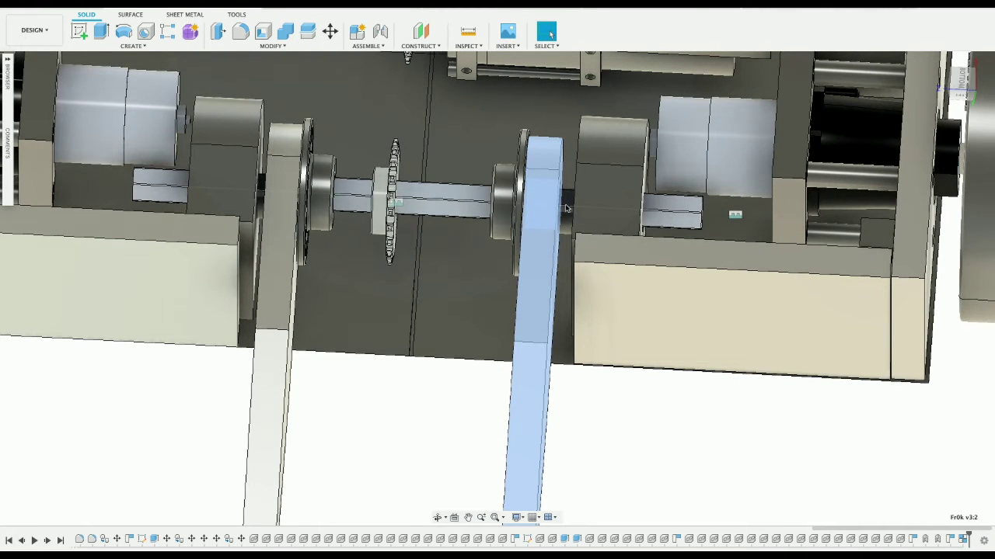
pyautogui.scroll(5, 566, 208)
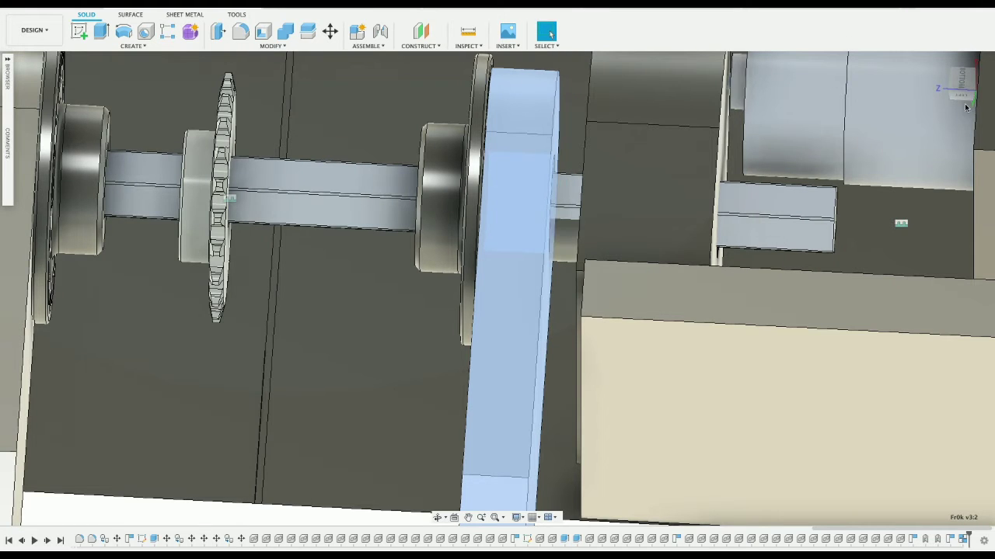
pyautogui.keyDown('shift'); pyautogui.moveTo(966, 107); pyautogui.dragTo(913, 83, button='middle'); pyautogui.keyUp('shift')
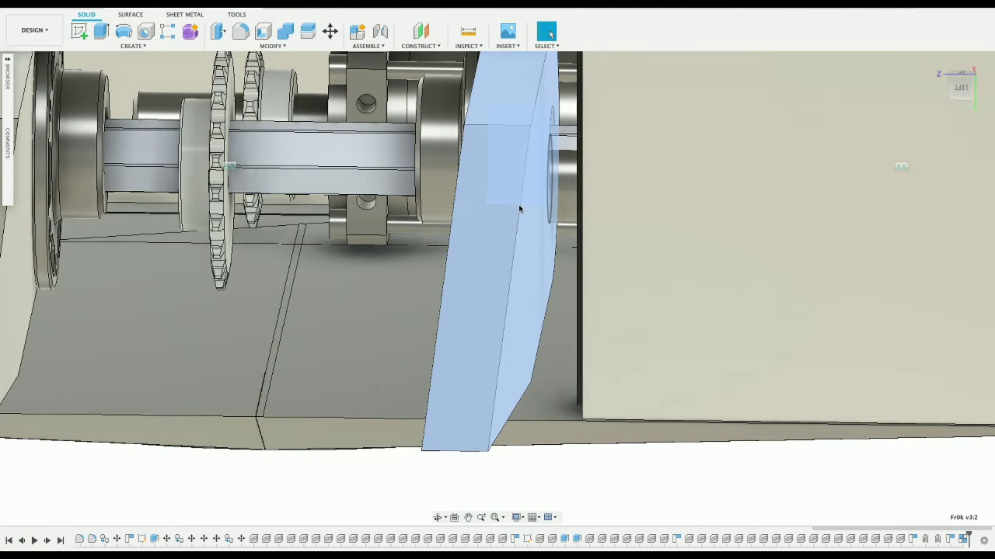
pyautogui.rightClick(519, 207)
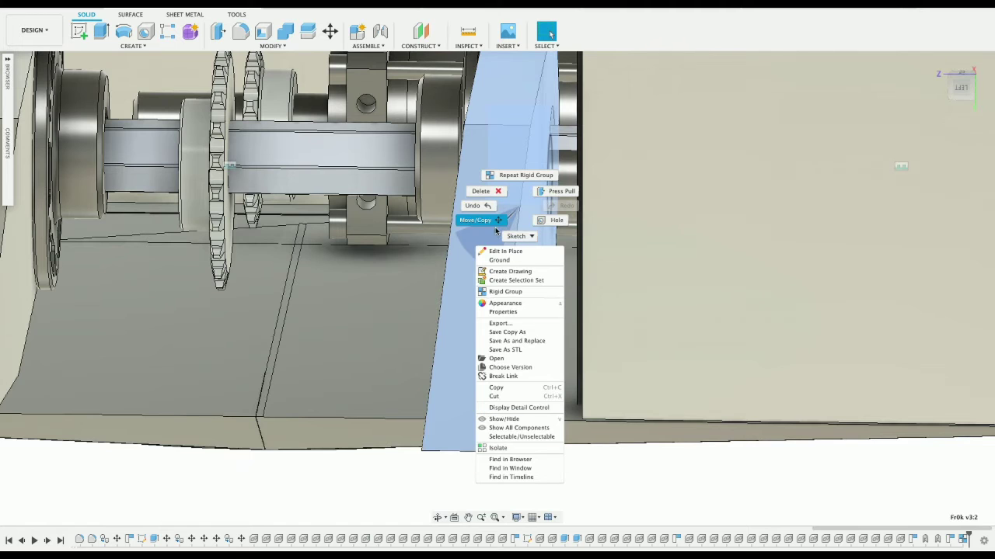
pyautogui.click(493, 221)
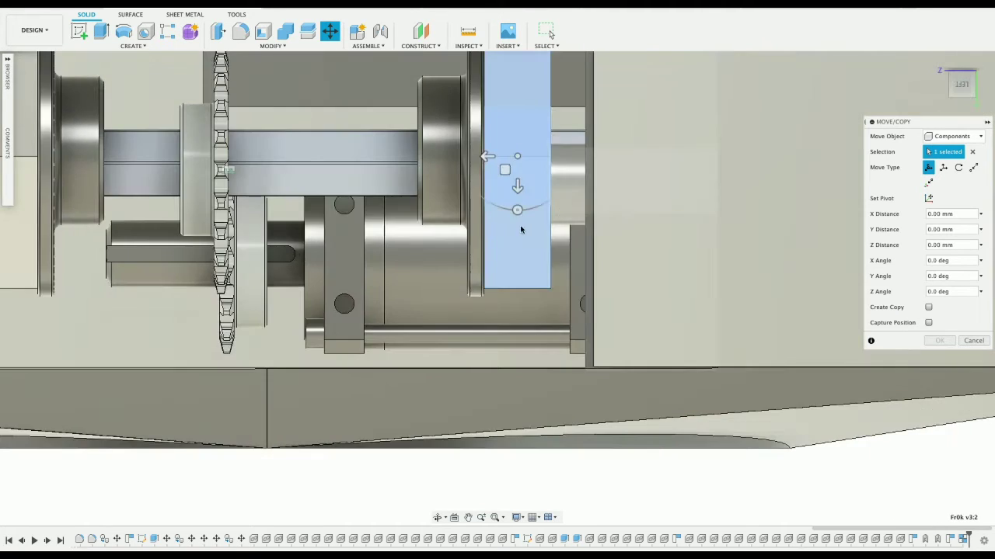
pyautogui.moveTo(519, 160); pyautogui.dragTo(464, 172)
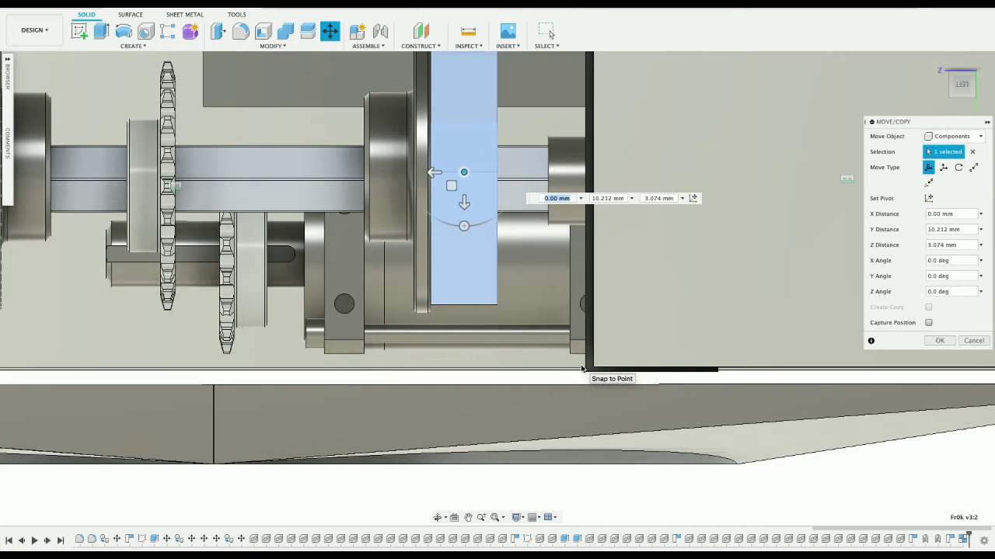
pyautogui.scroll(2, 581, 368)
pyautogui.scroll(-5, 581, 368)
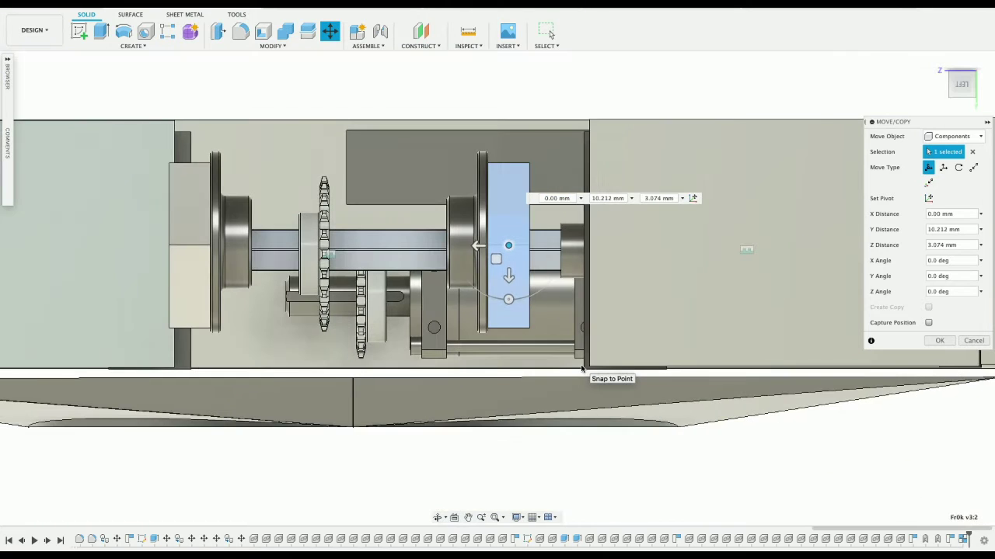
pyautogui.scroll(-4, 581, 368)
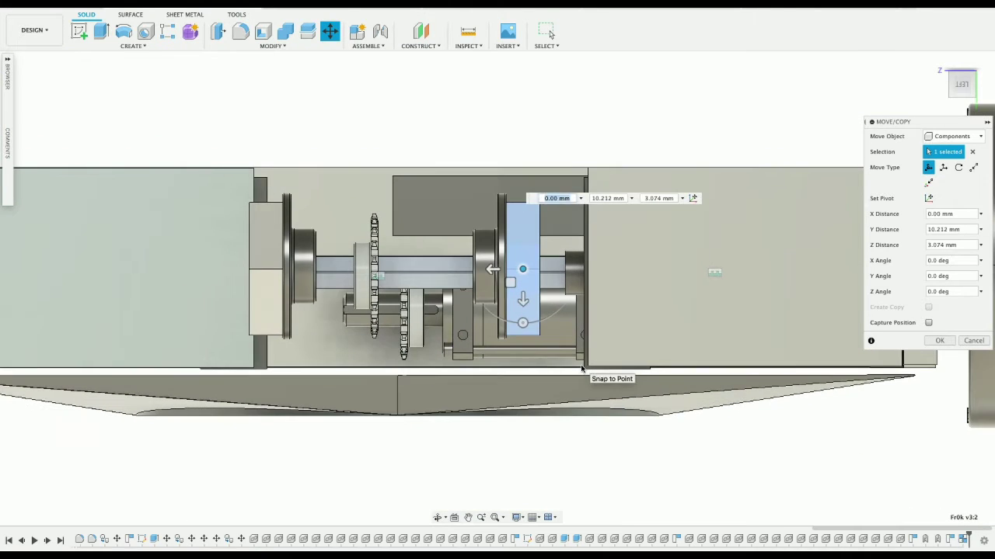
pyautogui.click(973, 341)
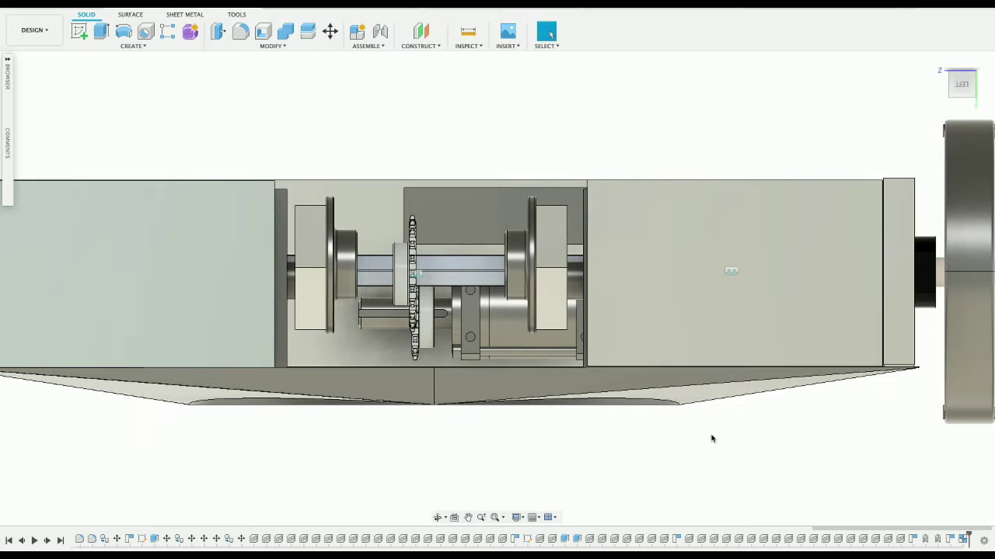
# - Examine which components belong to the last rigid group by opening it for editing
pyautogui.click(487, 390)
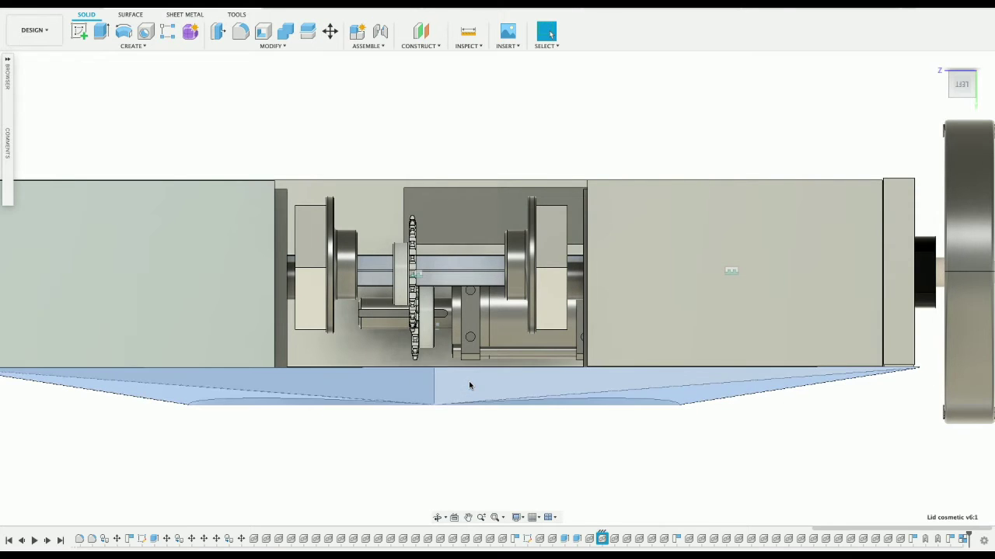
pyautogui.rightClick(469, 383)
pyautogui.click(575, 464)
pyautogui.click(964, 538)
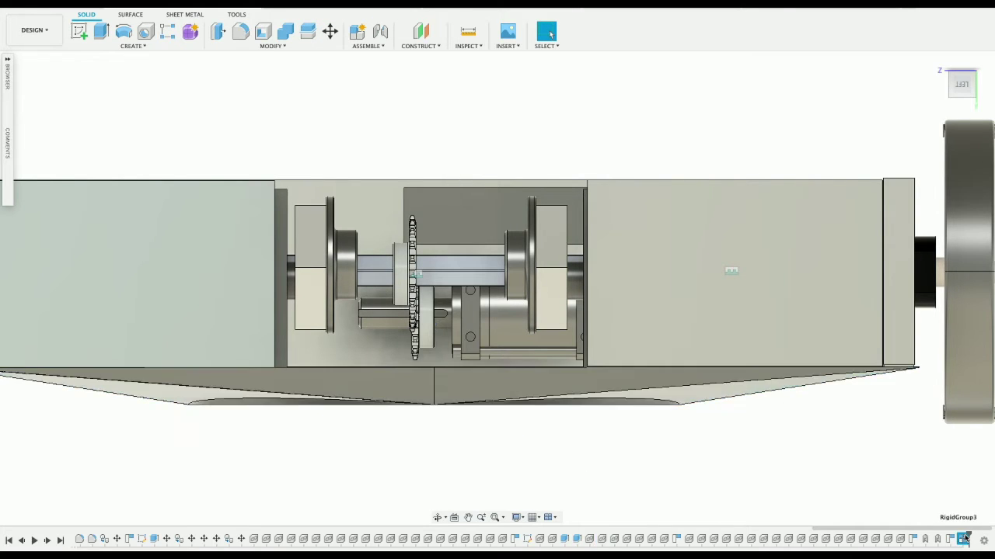
pyautogui.rightClick(963, 542)
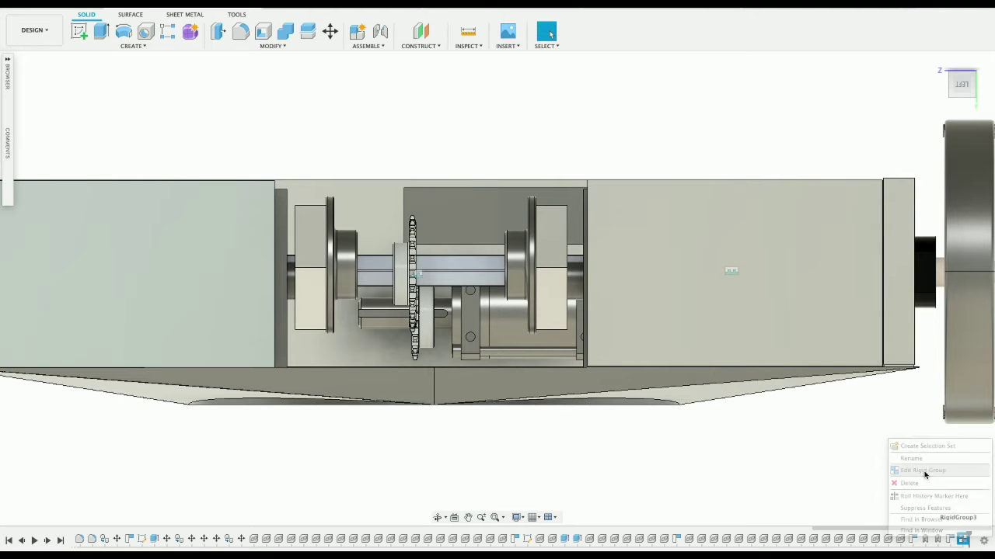
pyautogui.click(924, 471)
pyautogui.click(566, 272)
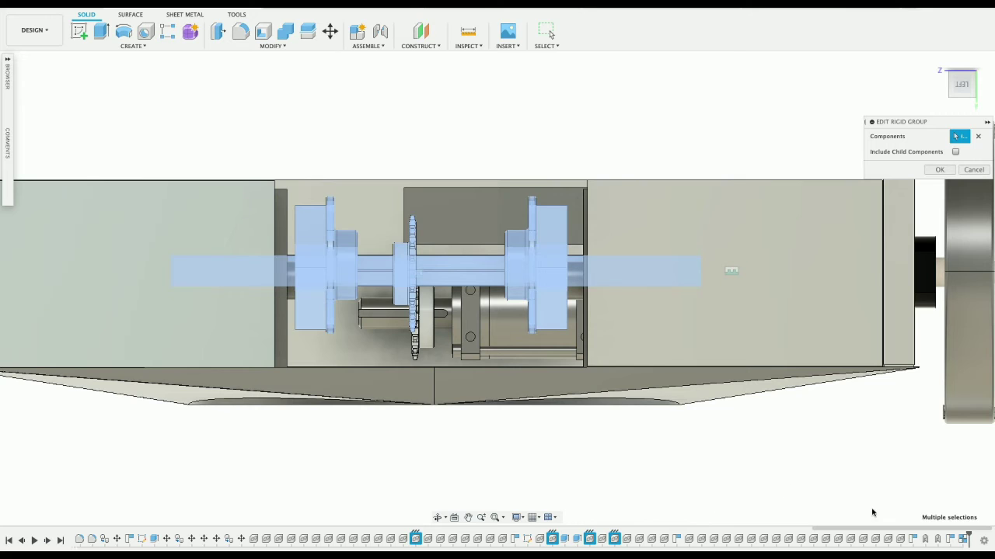
pyautogui.press('Return')
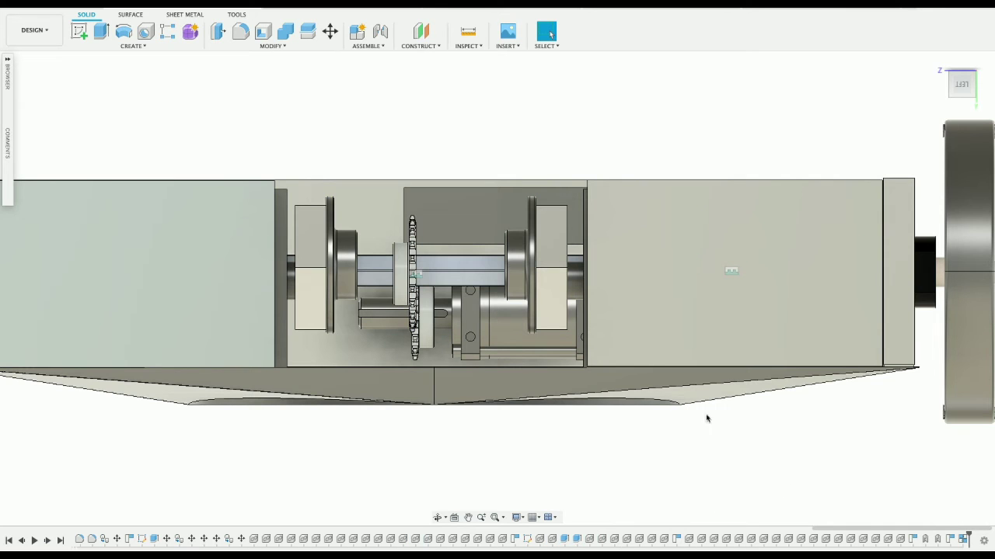
# - Move the hex shaft together with its rigid group about 3.8 mm in Y and 7.2 mm in Z
pyautogui.rightClick(448, 280)
pyautogui.click(415, 271)
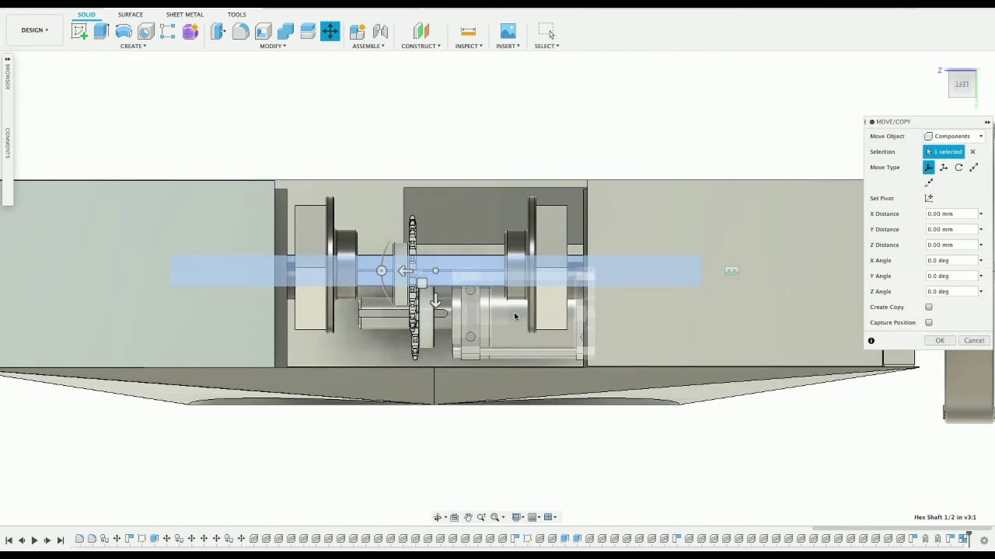
pyautogui.moveTo(435, 271); pyautogui.dragTo(421, 279)
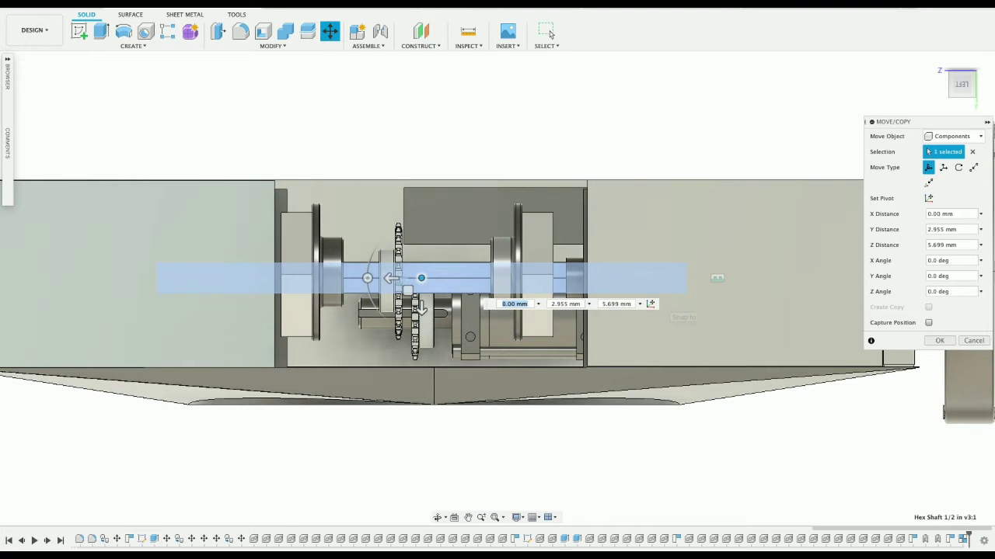
pyautogui.moveTo(966, 88)
pyautogui.mouseDown()
pyautogui.moveTo(940, 107)
pyautogui.moveTo(951, 95)
pyautogui.mouseUp()
pyautogui.click(960, 91)
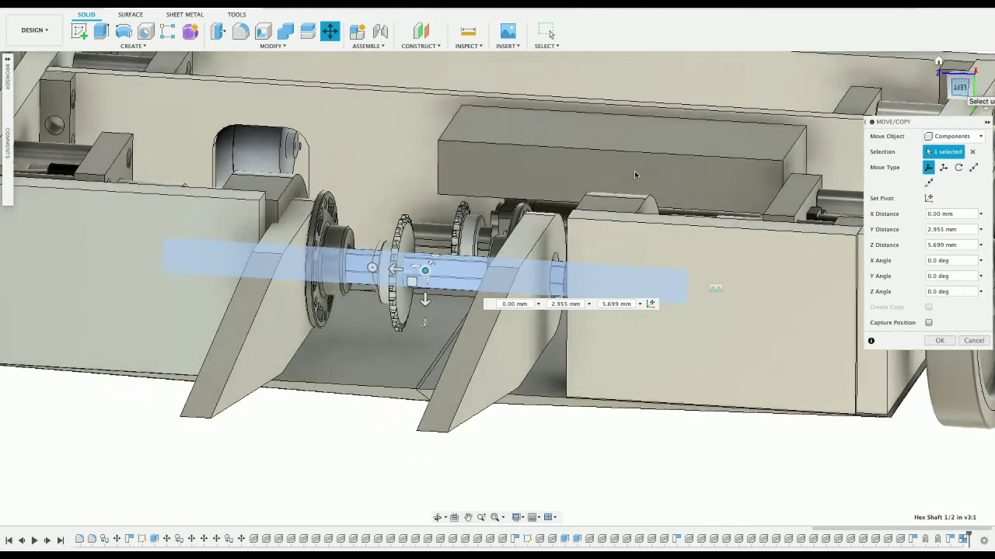
pyautogui.moveTo(420, 280); pyautogui.dragTo(417, 282)
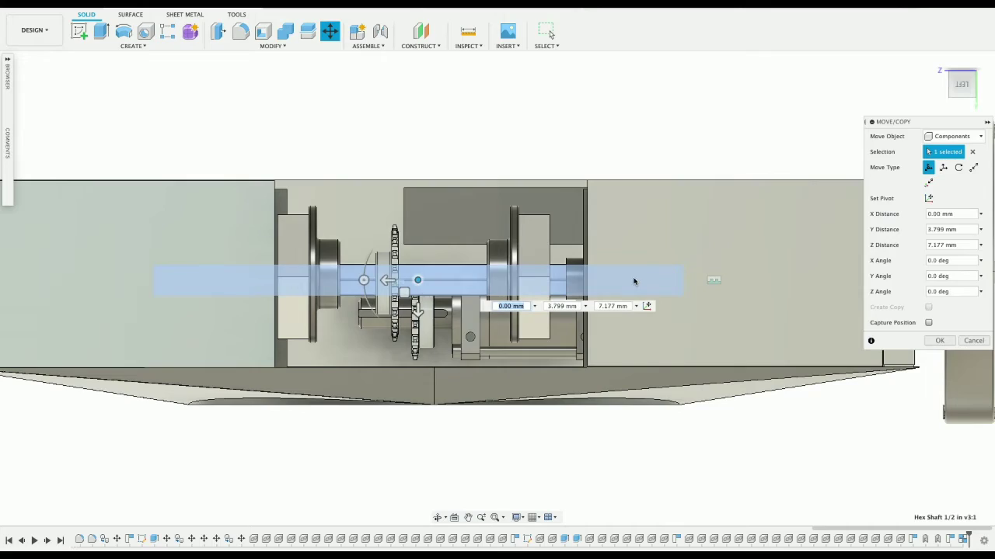
pyautogui.press('Return')
# - Create an as-built revolute joint about the Z axis between the fork and its adjacent pillow bearing, positioned on the fork's circular bore edge
pyautogui.keyDown('shift'); pyautogui.moveTo(926, 100); pyautogui.dragTo(687, 181, button='middle'); pyautogui.keyUp('shift')
pyautogui.keyDown('shift'); pyautogui.moveTo(846, 106); pyautogui.dragTo(931, 120, button='middle'); pyautogui.keyUp('shift')
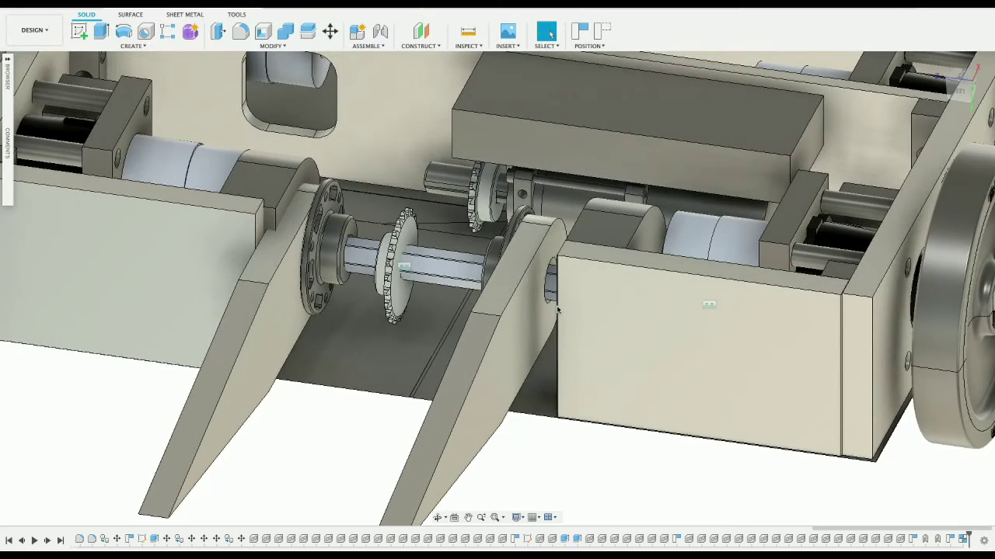
pyautogui.scroll(5, 564, 311)
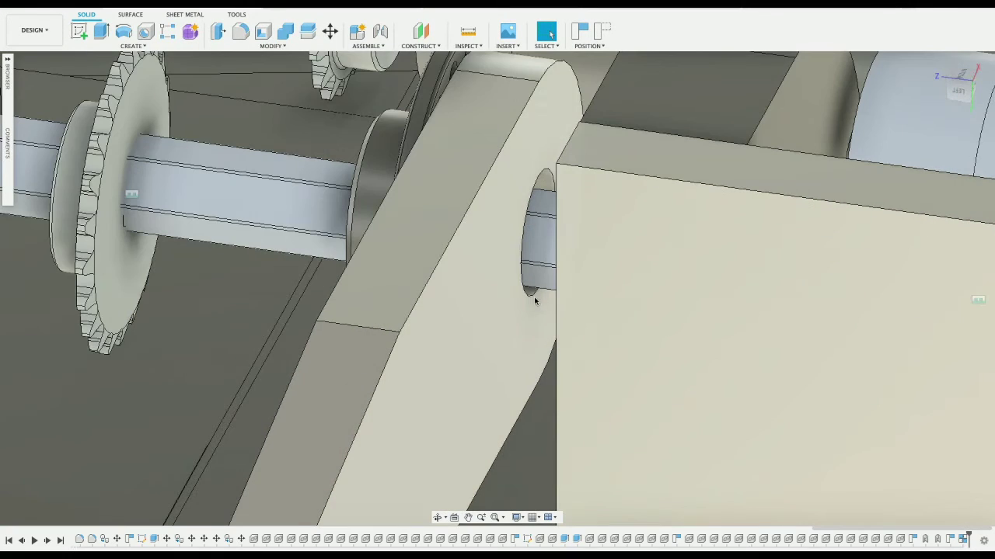
pyautogui.click(539, 296)
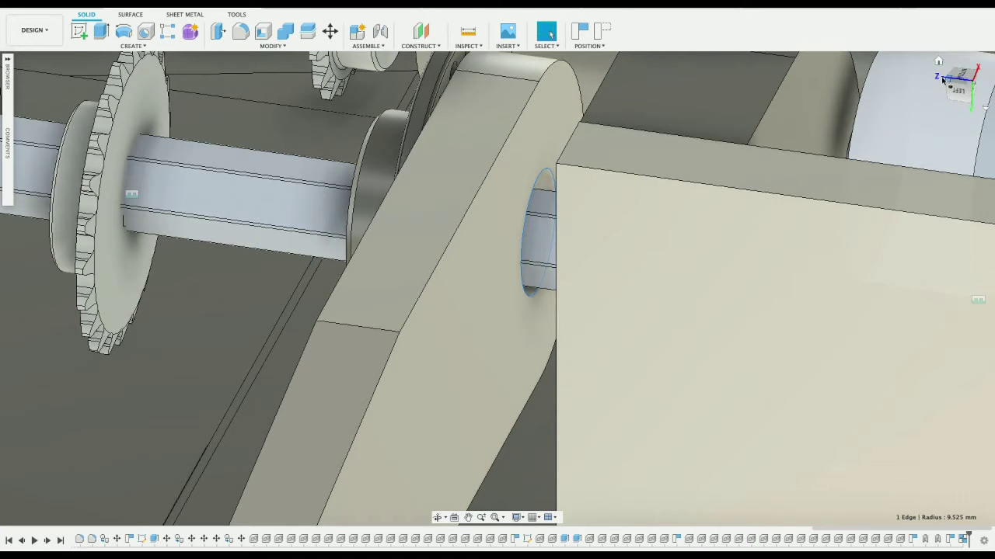
pyautogui.press('j')
pyautogui.click(511, 281)
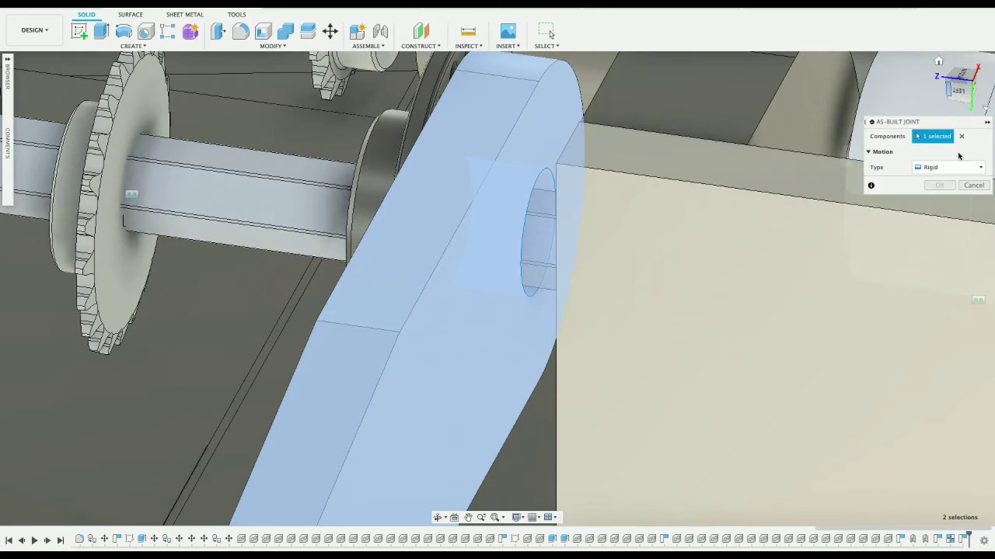
pyautogui.click(952, 167)
pyautogui.click(936, 184)
pyautogui.click(963, 91)
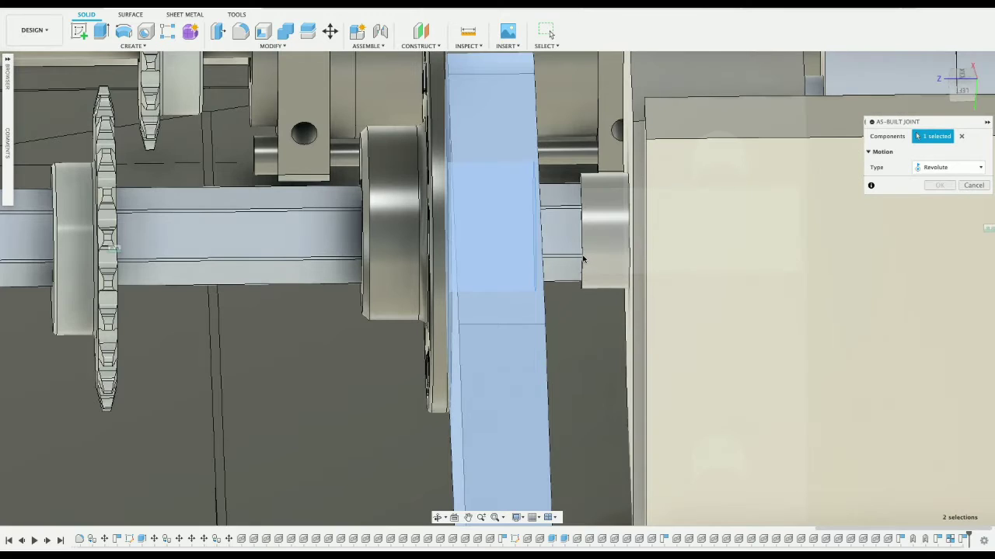
pyautogui.scroll(3, 584, 259)
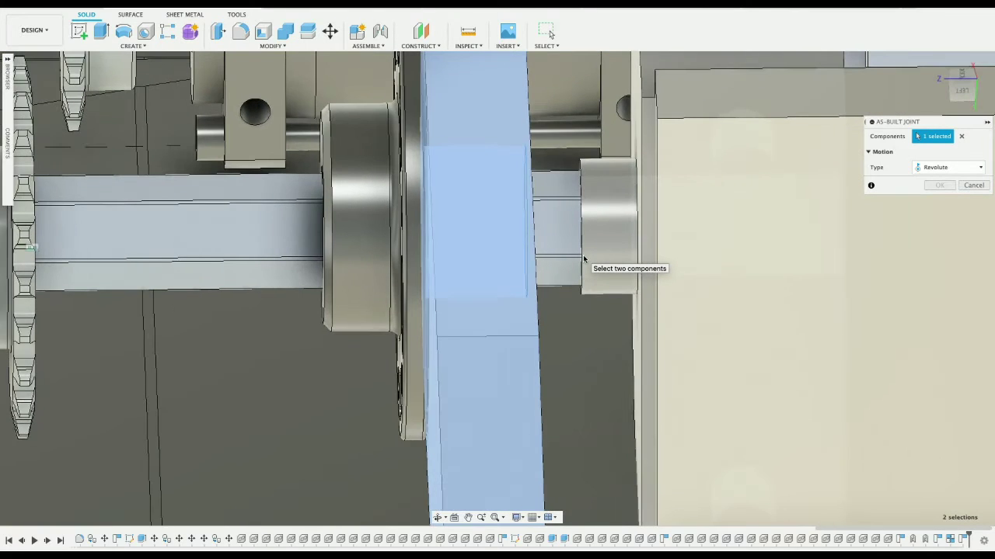
pyautogui.click(583, 268)
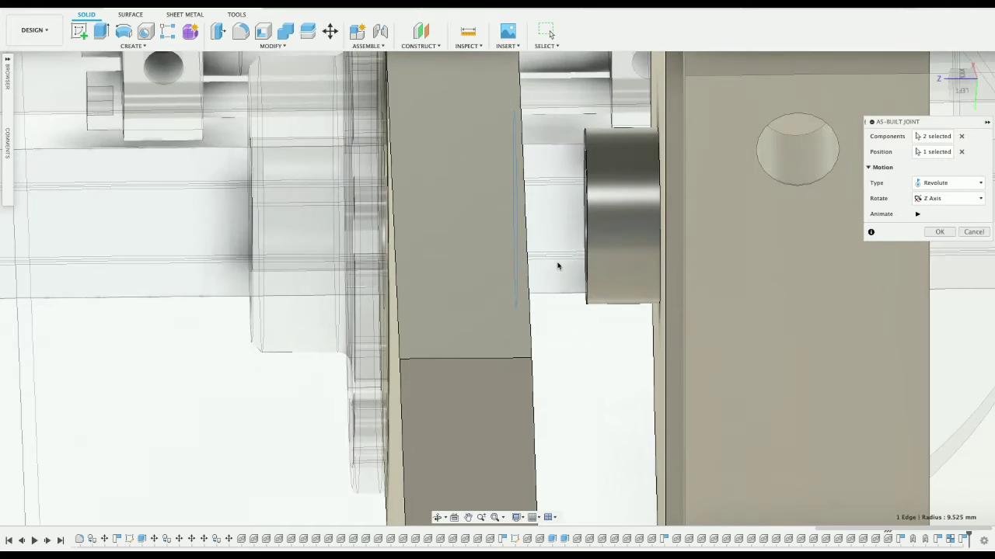
pyautogui.scroll(-6, 557, 266)
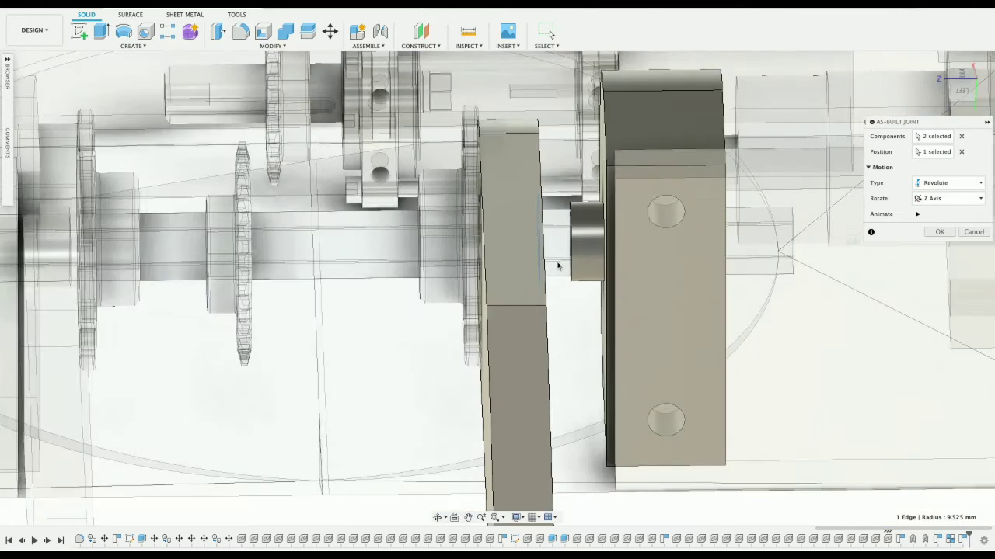
pyautogui.scroll(-1, 557, 265)
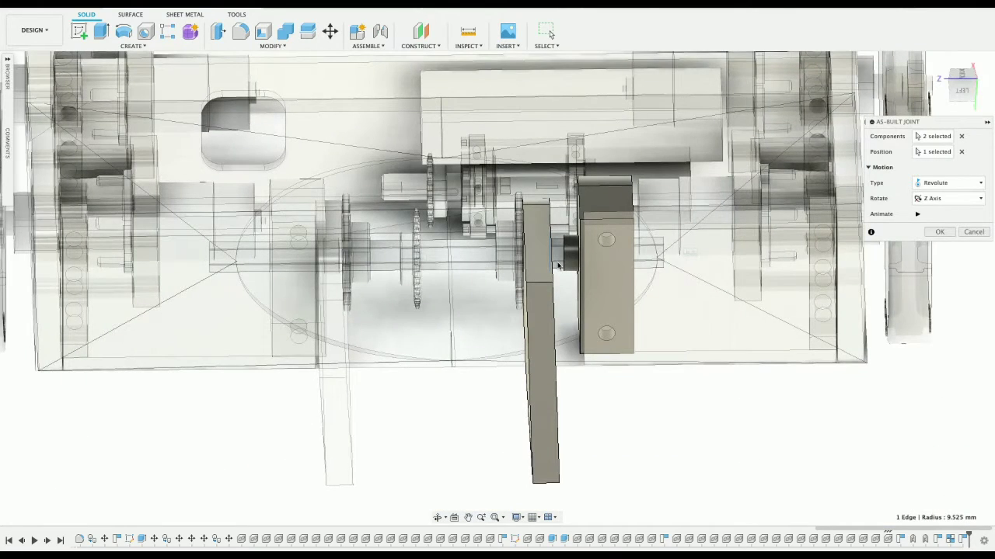
pyautogui.scroll(1, 557, 266)
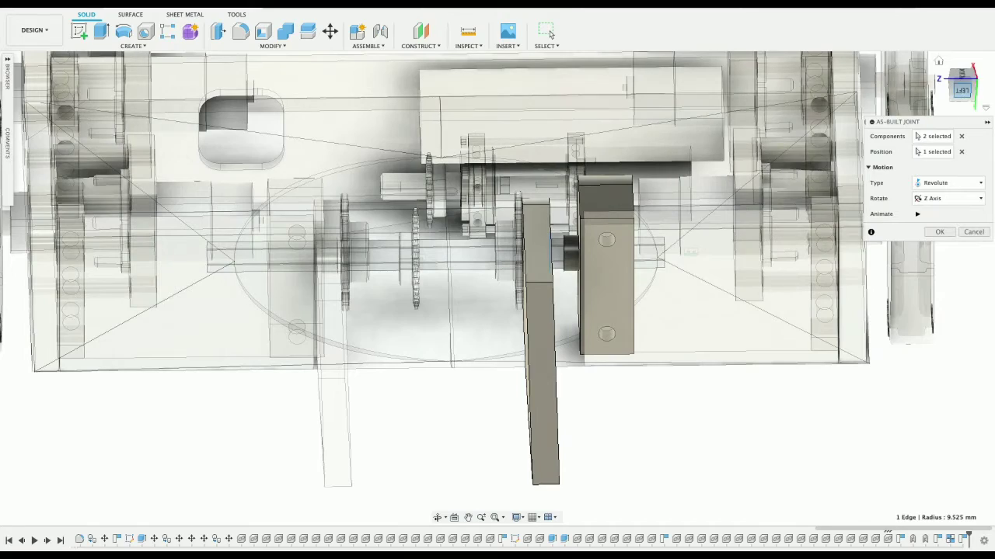
pyautogui.moveTo(962, 91); pyautogui.dragTo(917, 112)
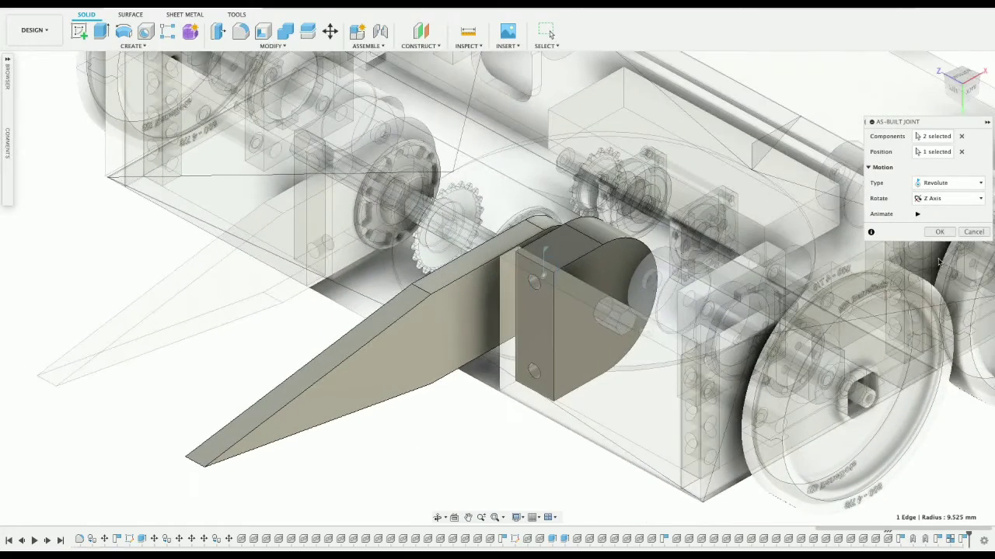
pyautogui.click(940, 232)
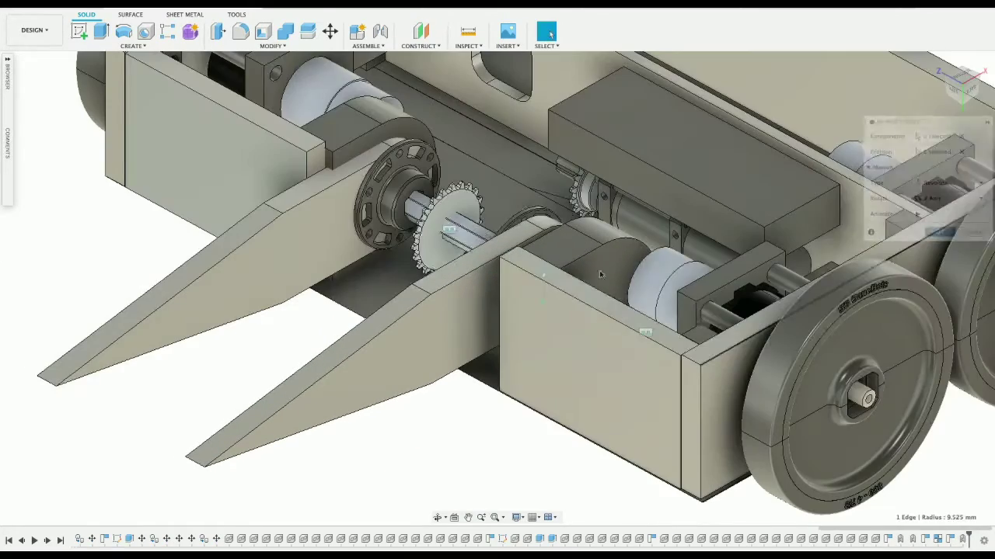
# - Roll the design history back to just before the rigid group of the forks, hubs, hex shaft and sprocket
pyautogui.rightClick(542, 305)
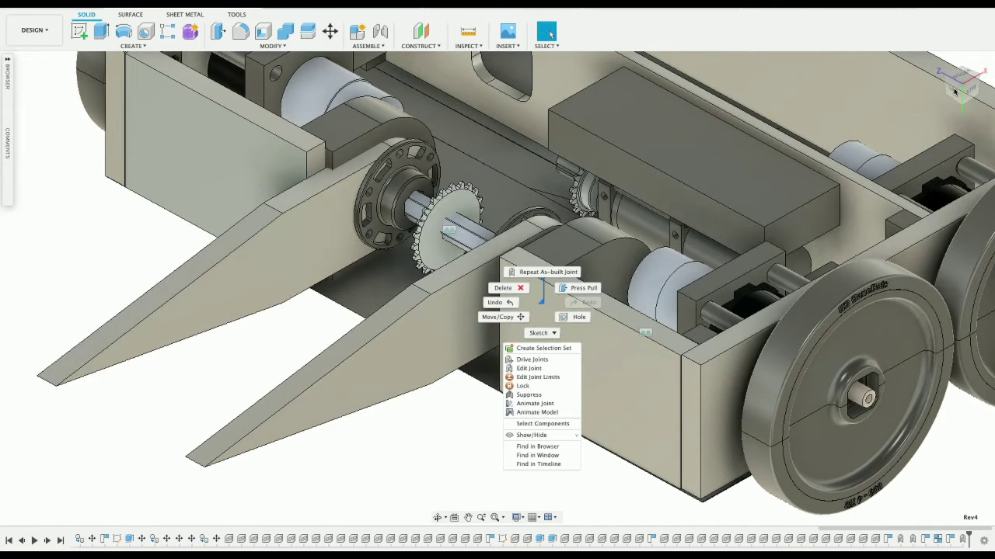
pyautogui.click(976, 89)
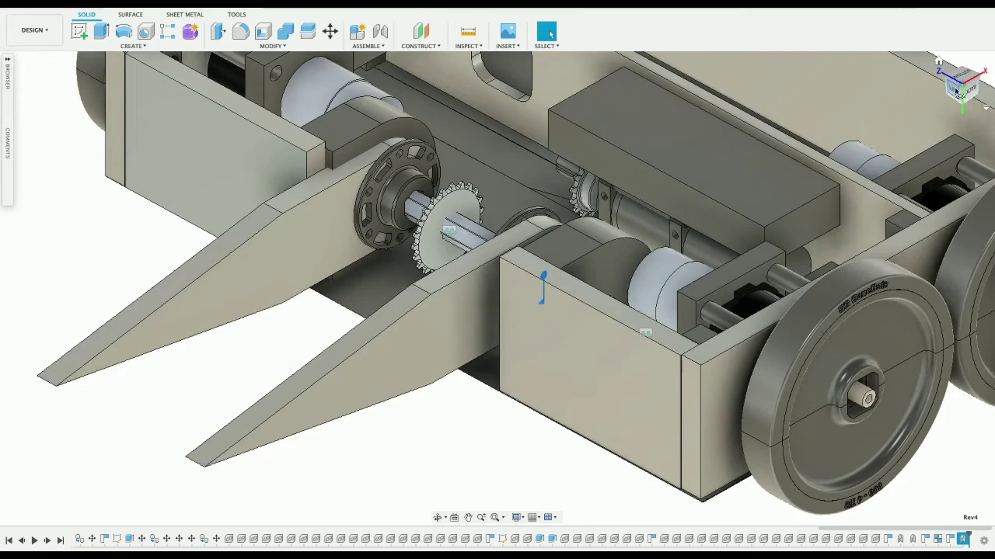
pyautogui.moveTo(956, 90); pyautogui.dragTo(987, 82)
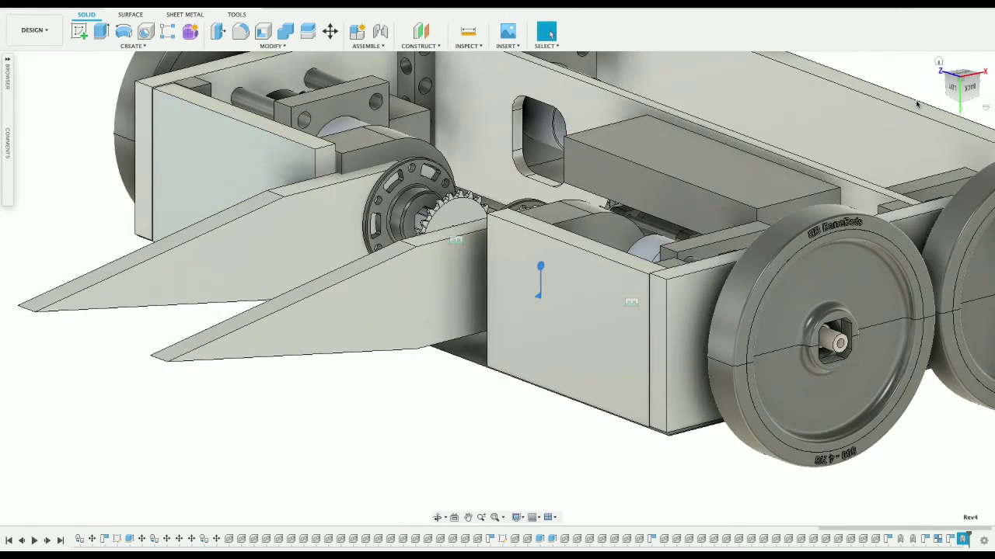
pyautogui.moveTo(954, 91); pyautogui.dragTo(991, 89)
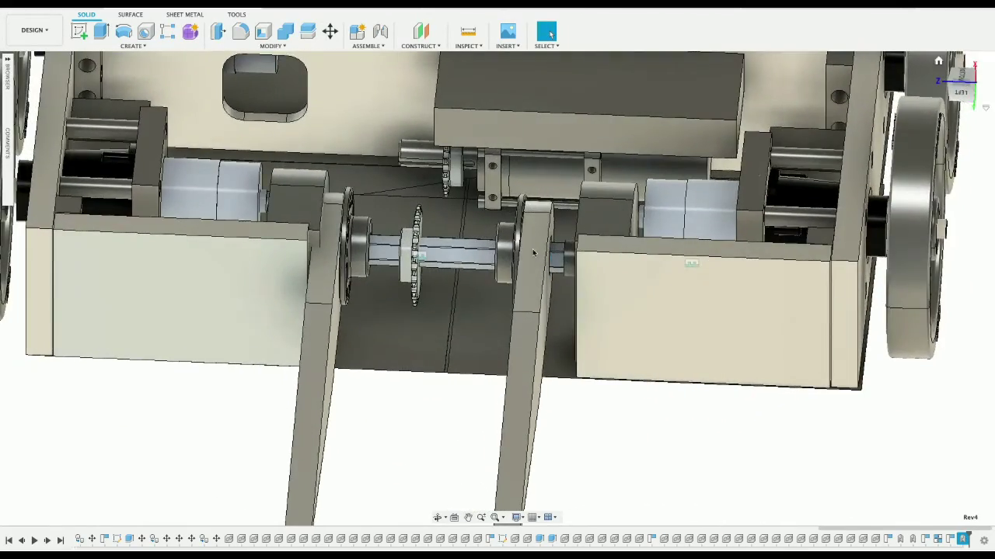
pyautogui.rightClick(404, 261)
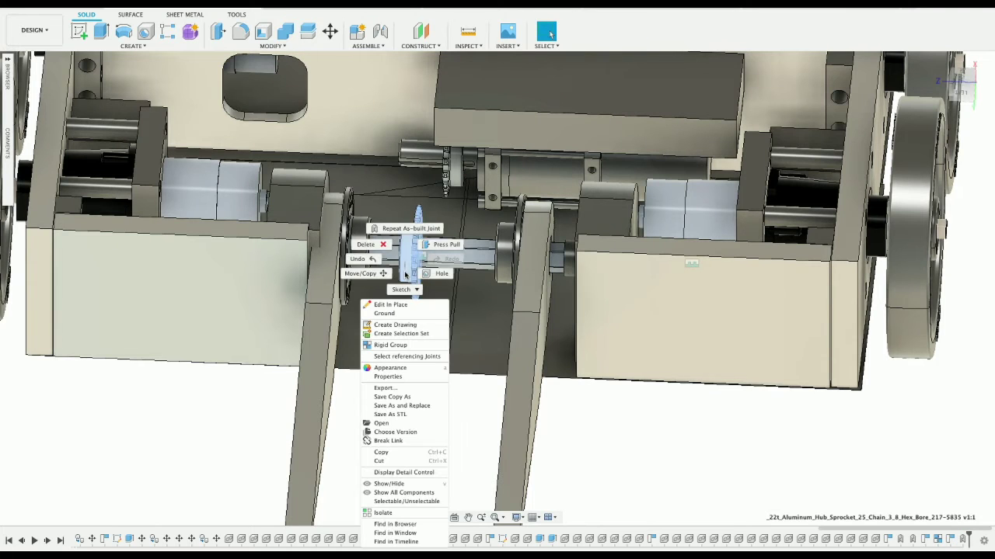
pyautogui.click(787, 495)
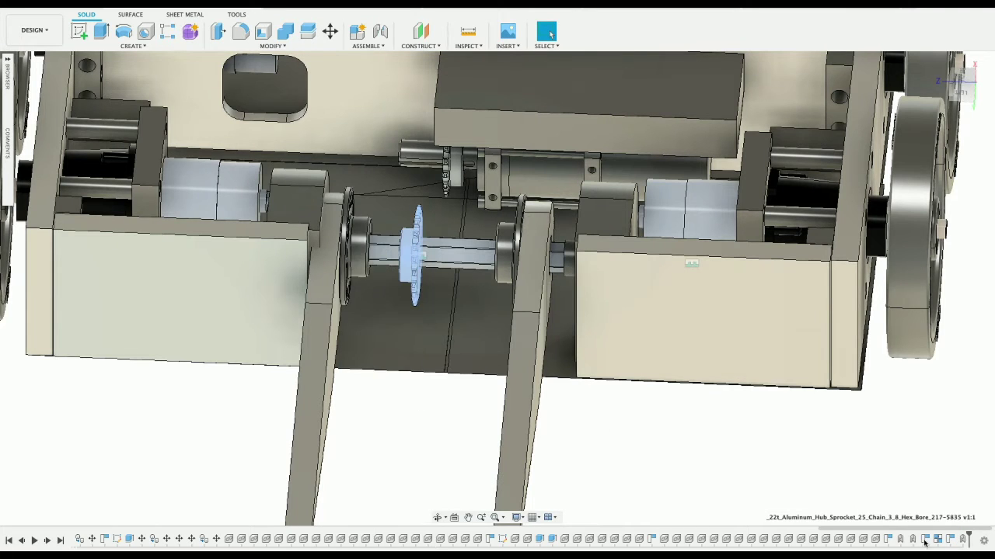
pyautogui.moveTo(967, 538); pyautogui.dragTo(931, 538)
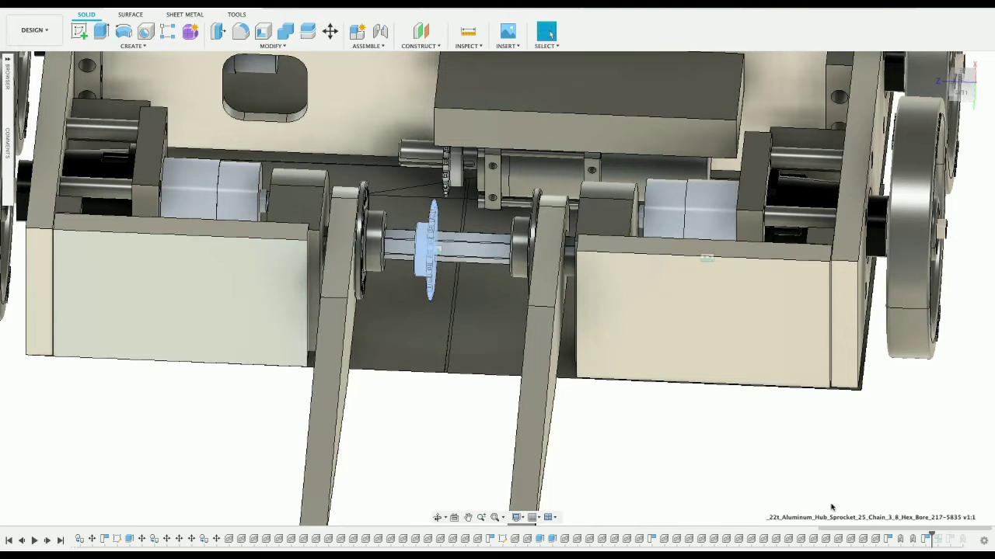
# - Start moving the shaft's 22-tooth sprocket together with the lift motor's sprocket, gearbox and motor body, leaving the pillow bearing out of the selection
pyautogui.rightClick(425, 276)
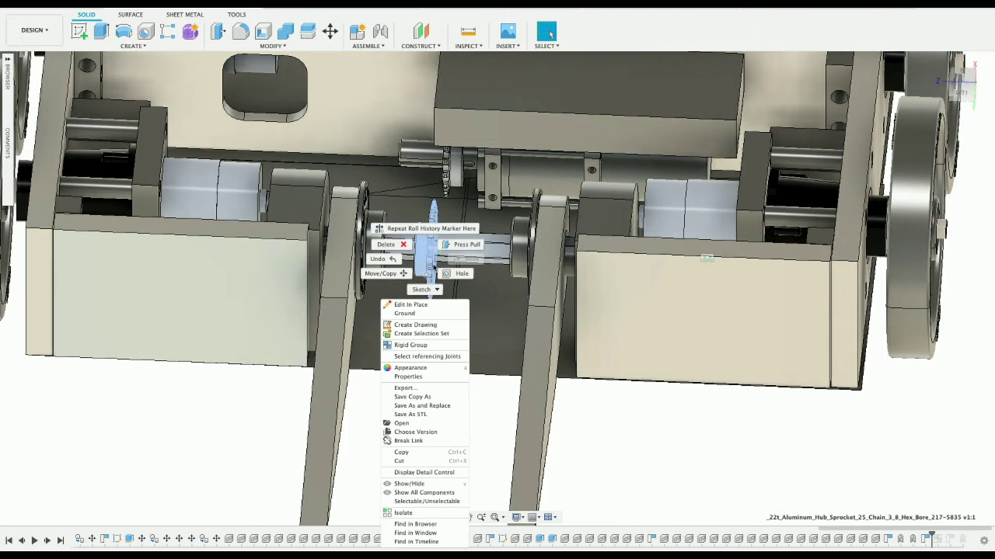
pyautogui.press('Escape')
pyautogui.click(958, 94)
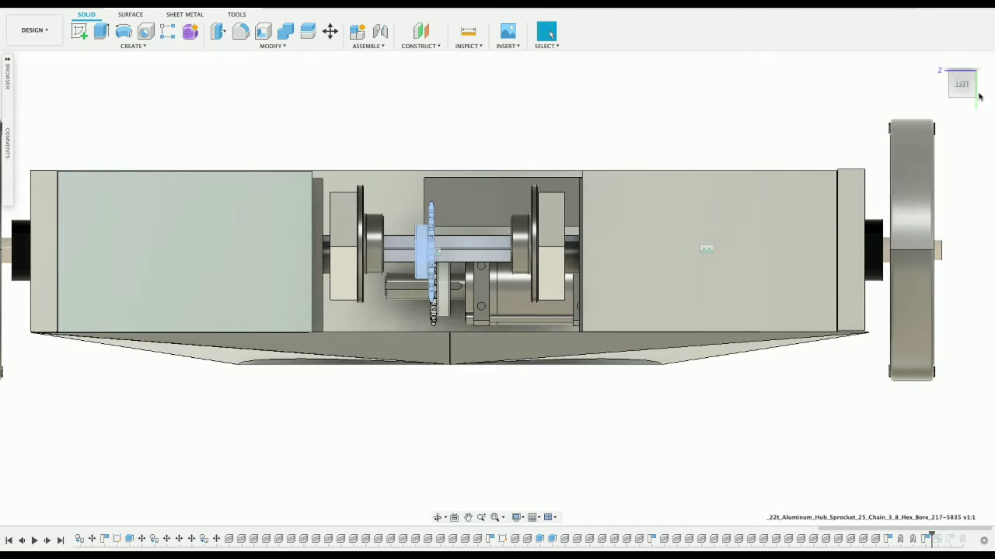
pyautogui.moveTo(962, 89); pyautogui.dragTo(962, 124)
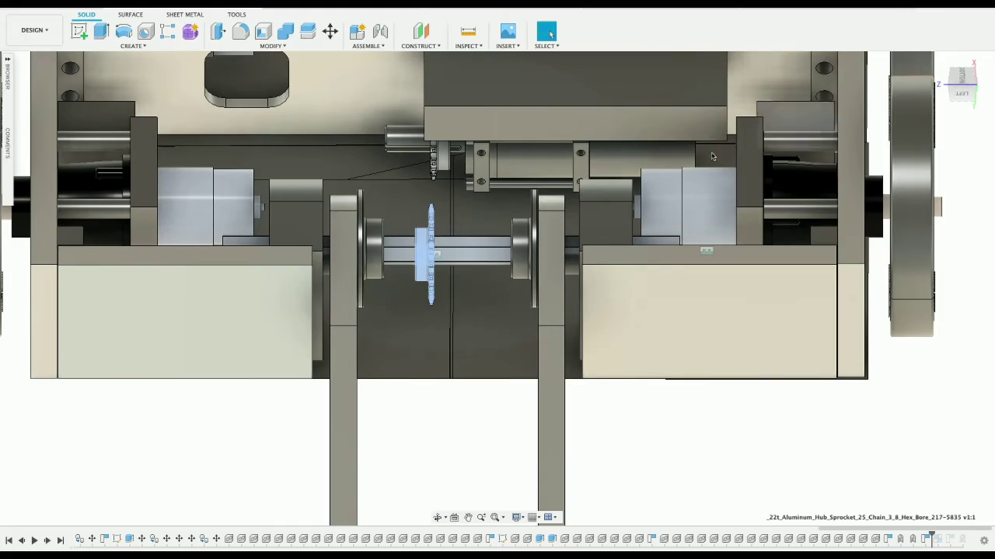
pyautogui.moveTo(957, 98)
pyautogui.mouseDown()
pyautogui.moveTo(935, 115)
pyautogui.moveTo(955, 102)
pyautogui.moveTo(960, 81)
pyautogui.moveTo(961, 94)
pyautogui.mouseUp()
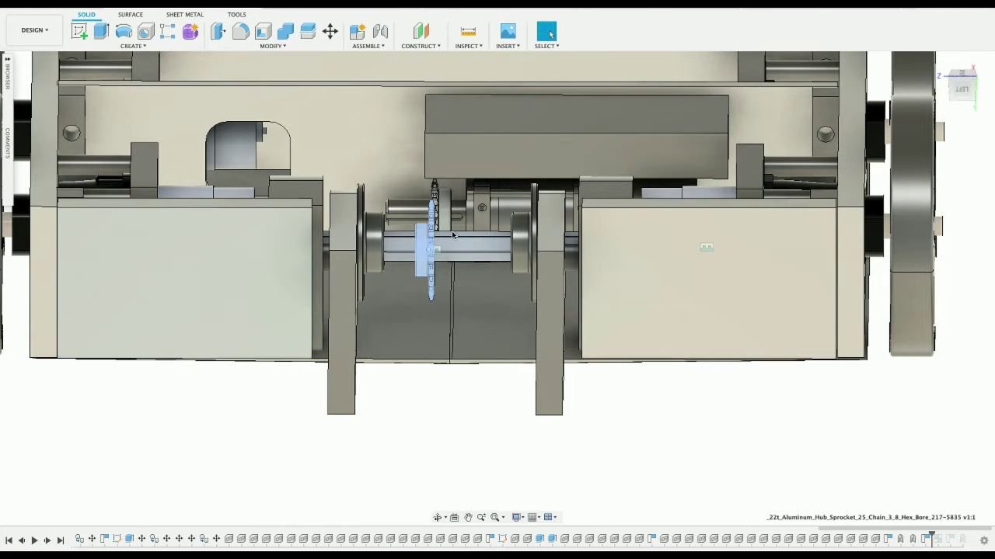
pyautogui.keyDown('ctrl'); pyautogui.click(435, 206); pyautogui.keyUp('ctrl')
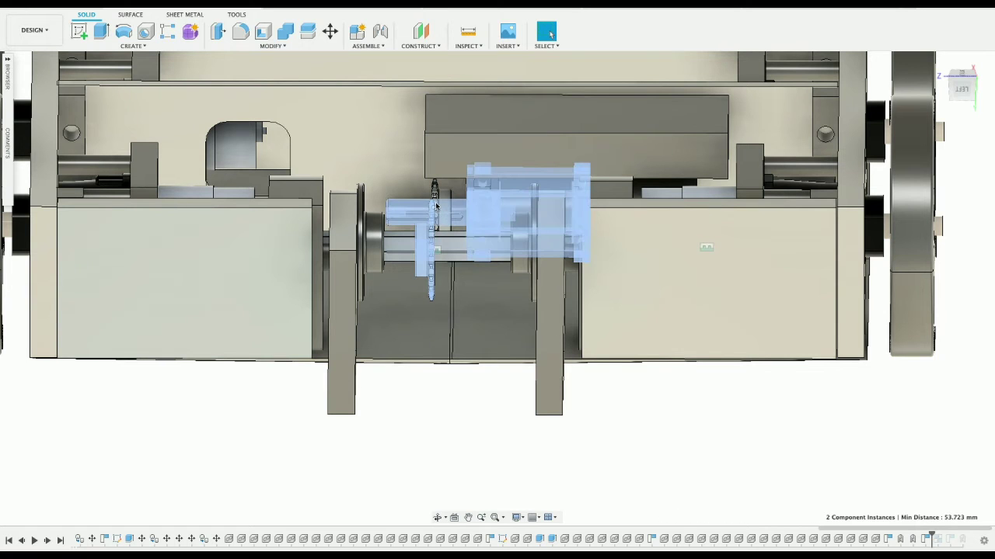
pyautogui.rightClick(606, 193)
pyautogui.click(571, 205)
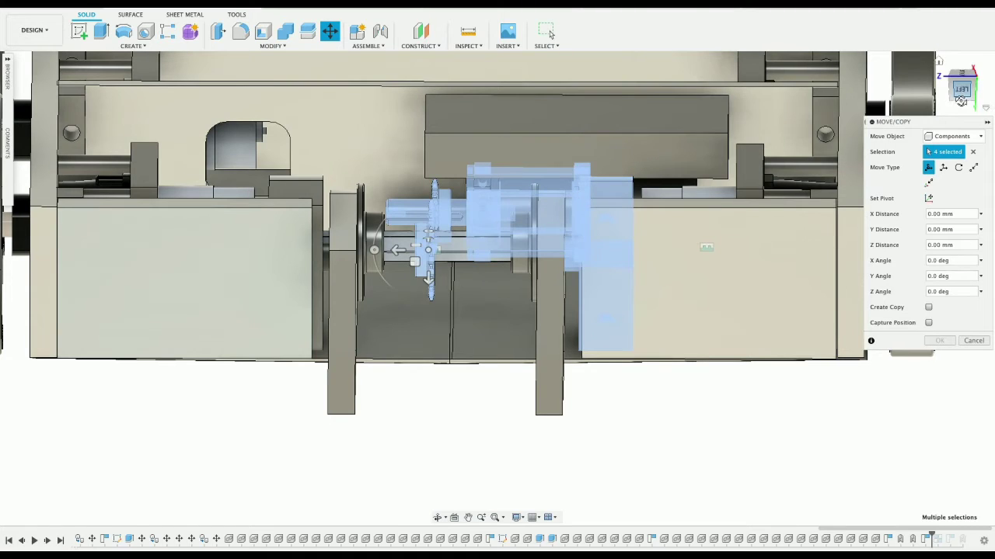
pyautogui.moveTo(963, 91)
pyautogui.mouseDown()
pyautogui.moveTo(937, 120)
pyautogui.moveTo(955, 96)
pyautogui.mouseUp()
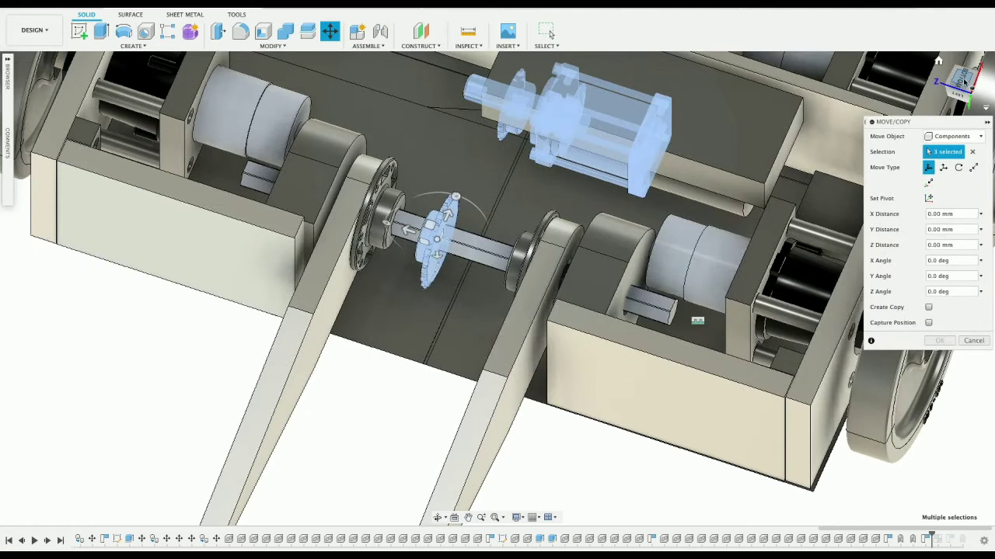
pyautogui.click(961, 83)
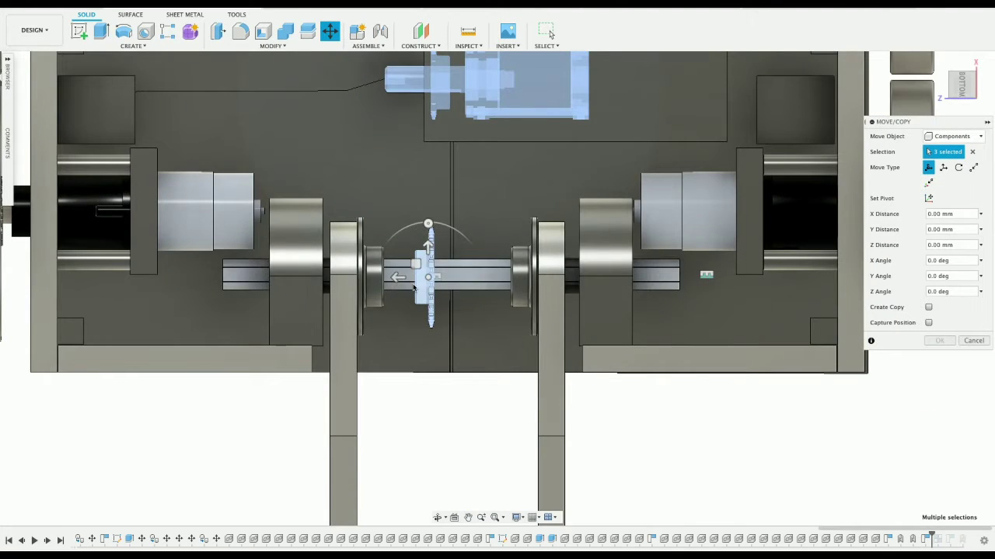
pyautogui.moveTo(396, 279)
pyautogui.mouseDown()
pyautogui.moveTo(438, 278)
pyautogui.moveTo(410, 280)
pyautogui.mouseUp()
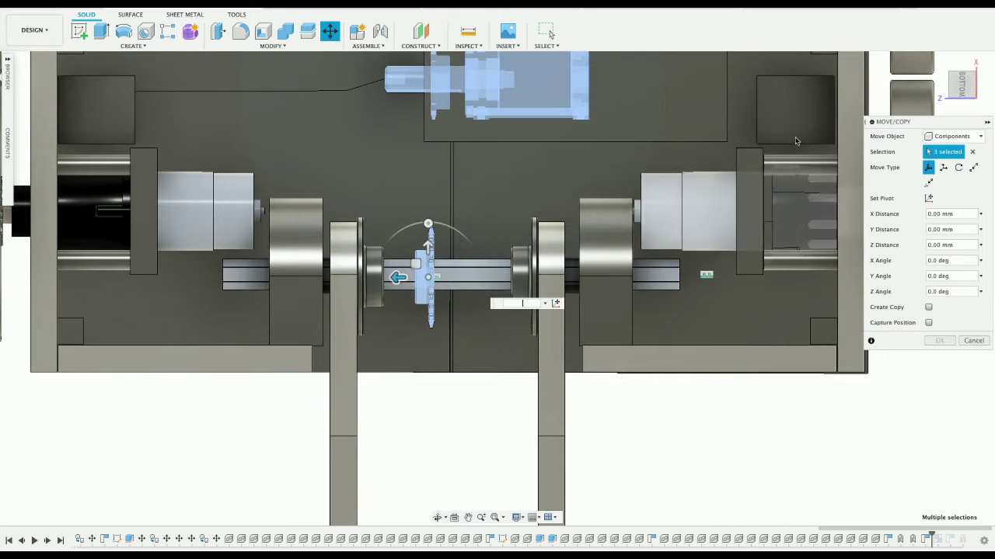
pyautogui.moveTo(962, 93); pyautogui.dragTo(963, 76)
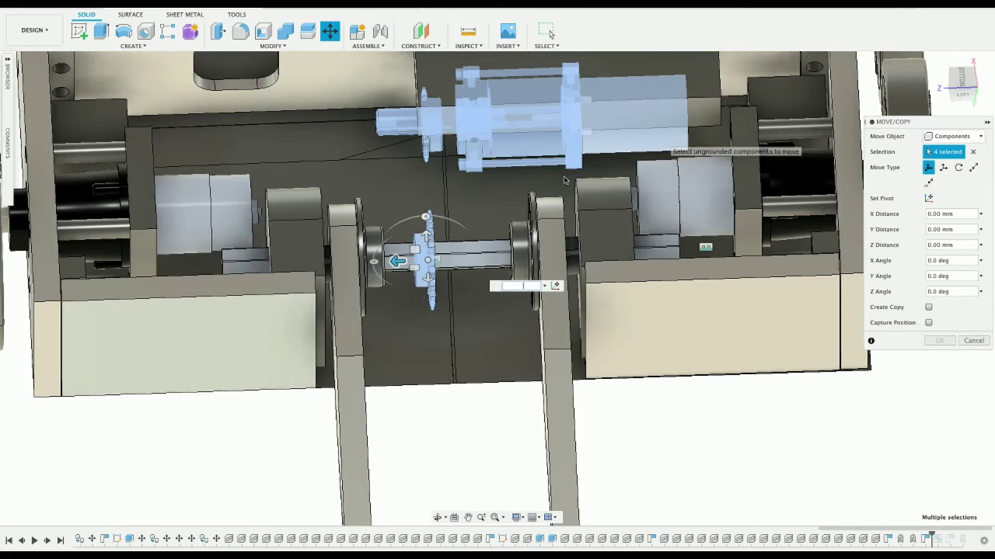
pyautogui.click(663, 142)
# - Move the selected sprockets and lift motor assembly by -13 mm in Z
pyautogui.moveTo(398, 261); pyautogui.dragTo(417, 260)
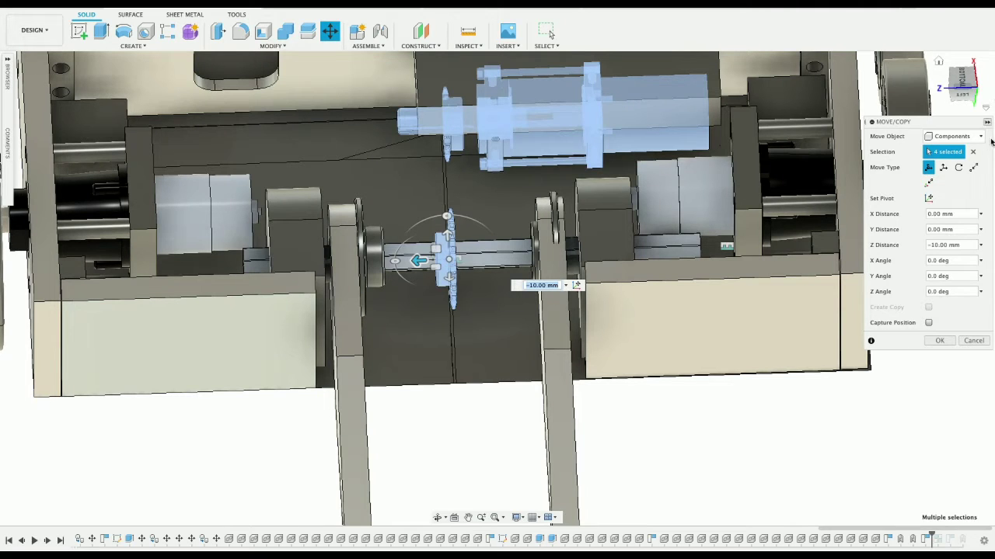
pyautogui.click(961, 78)
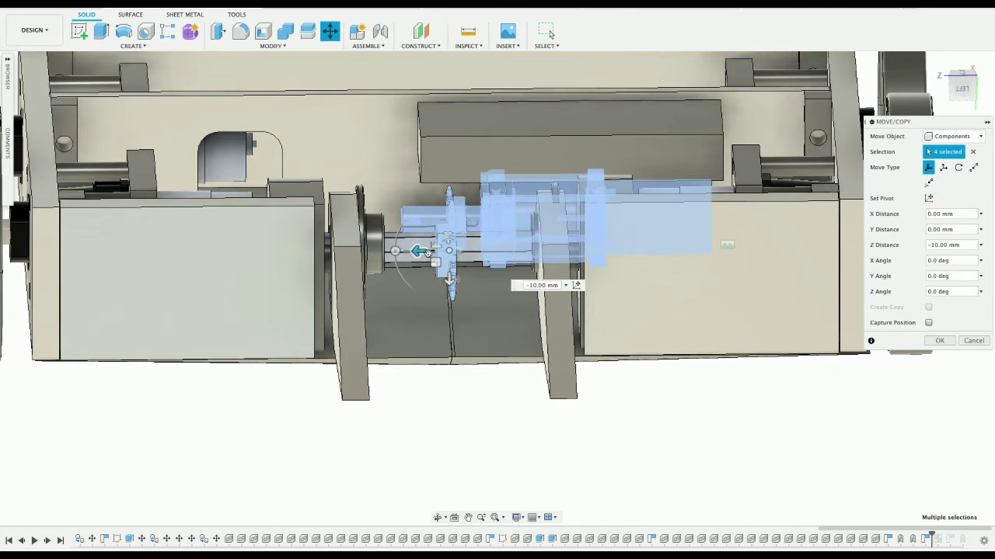
pyautogui.moveTo(425, 252)
pyautogui.mouseDown()
pyautogui.moveTo(436, 253)
pyautogui.moveTo(414, 252)
pyautogui.mouseUp()
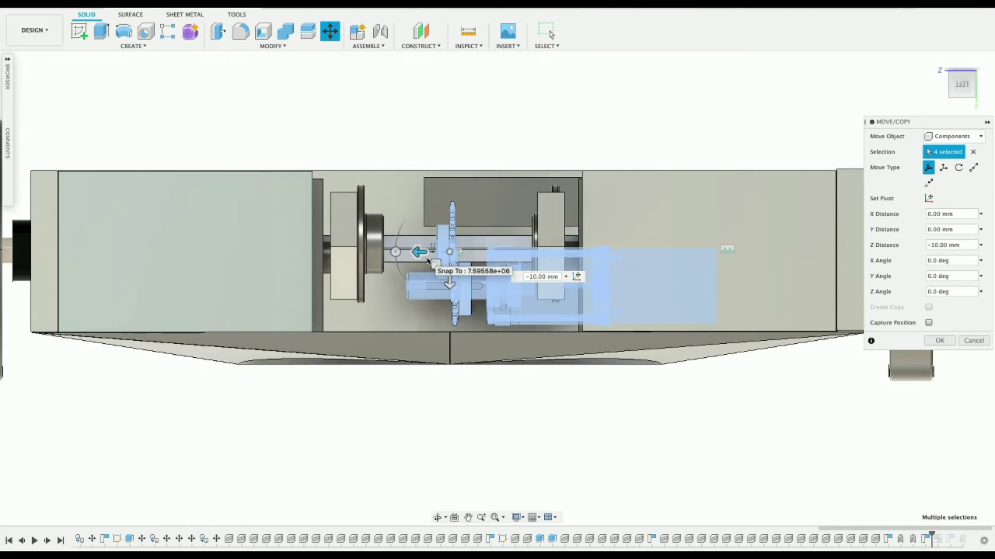
pyautogui.scroll(-2, 428, 262)
pyautogui.scroll(4, 431, 256)
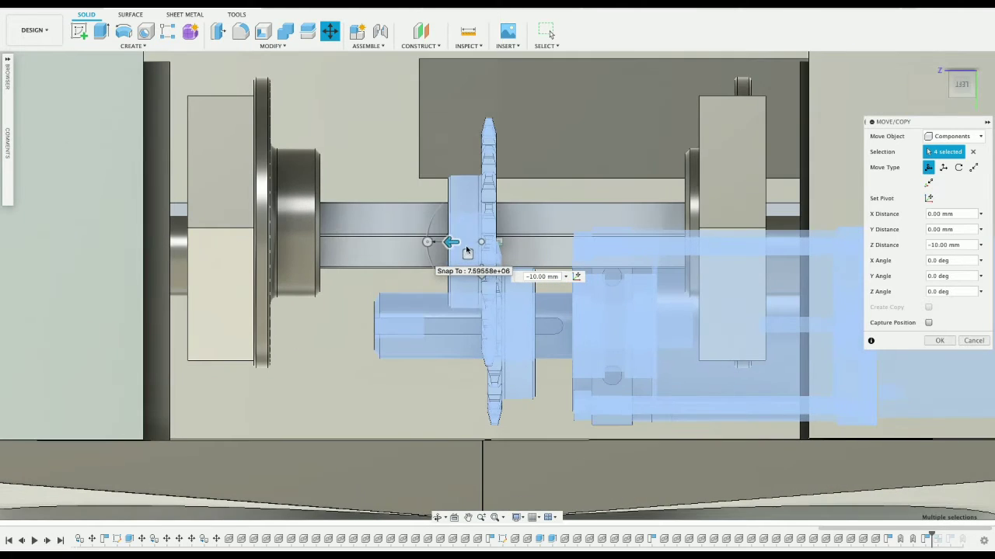
pyautogui.moveTo(452, 242); pyautogui.dragTo(468, 247)
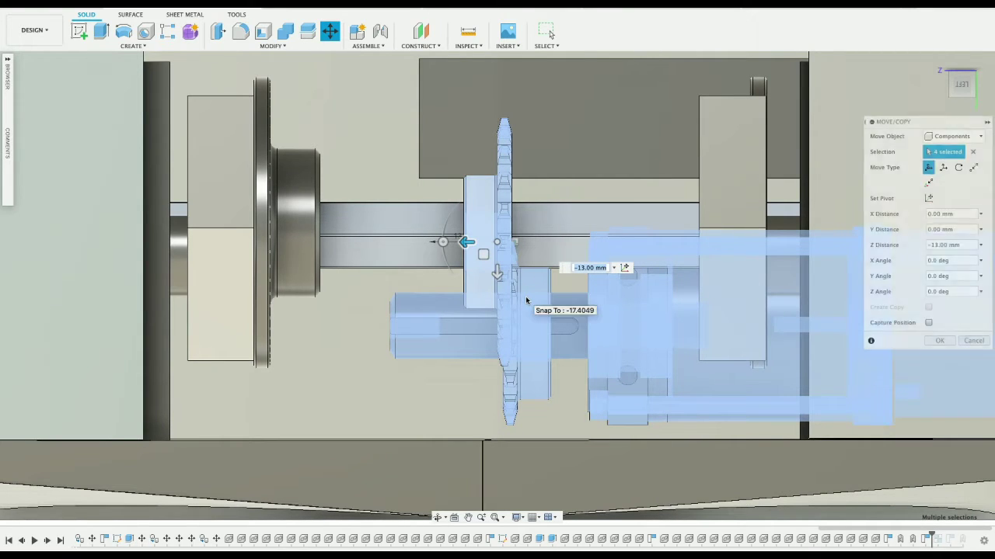
pyautogui.press('Return')
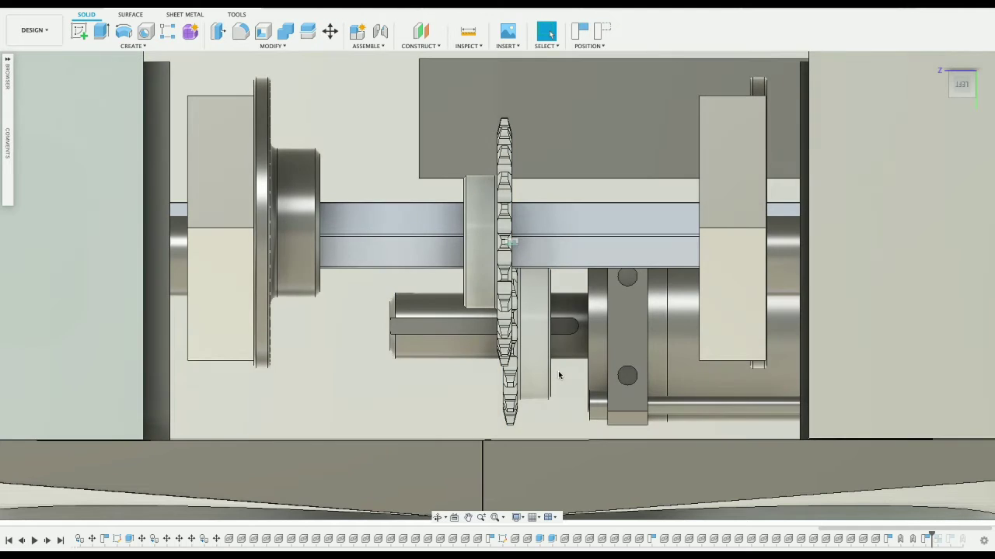
# - Try moving the 1/2 in hex shaft 10 mm in Z
pyautogui.scroll(-5, 558, 375)
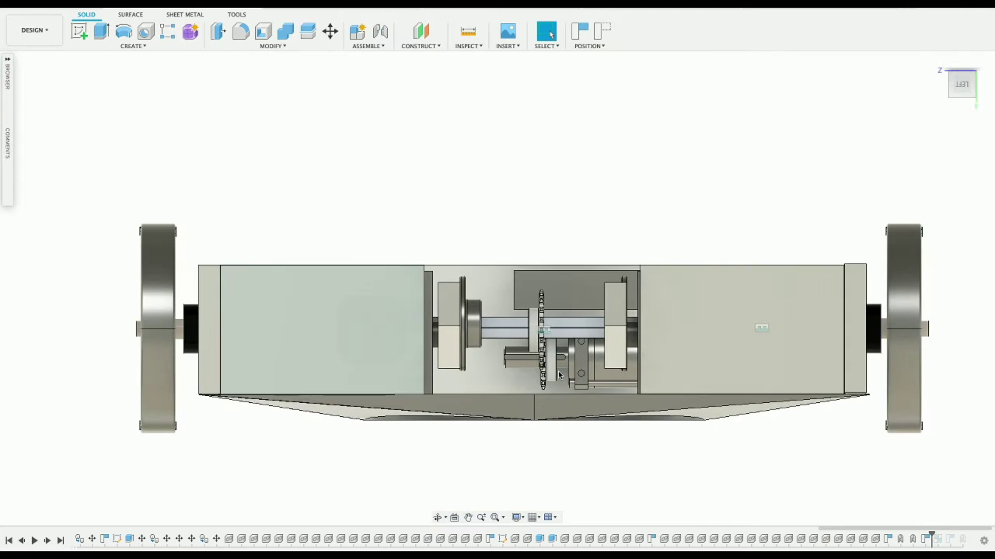
pyautogui.moveTo(963, 91)
pyautogui.mouseDown()
pyautogui.moveTo(963, 167)
pyautogui.moveTo(960, 153)
pyautogui.moveTo(969, 157)
pyautogui.mouseUp()
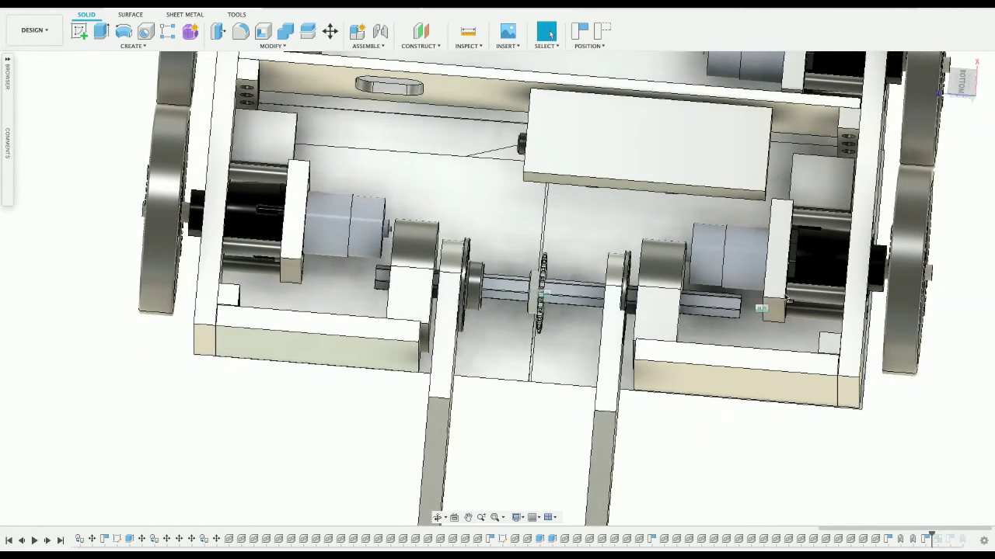
pyautogui.doubleClick(718, 307)
pyautogui.rightClick(719, 307)
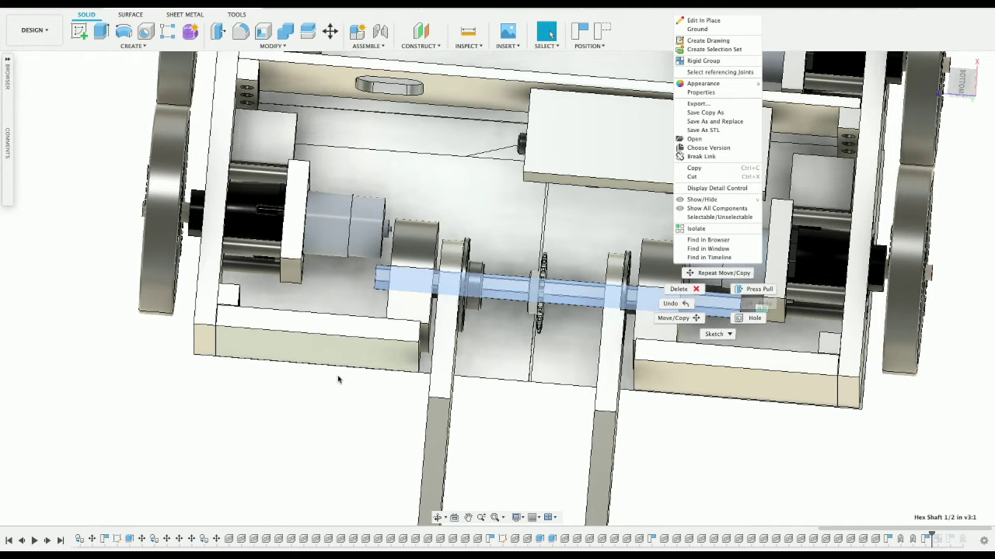
pyautogui.click(683, 324)
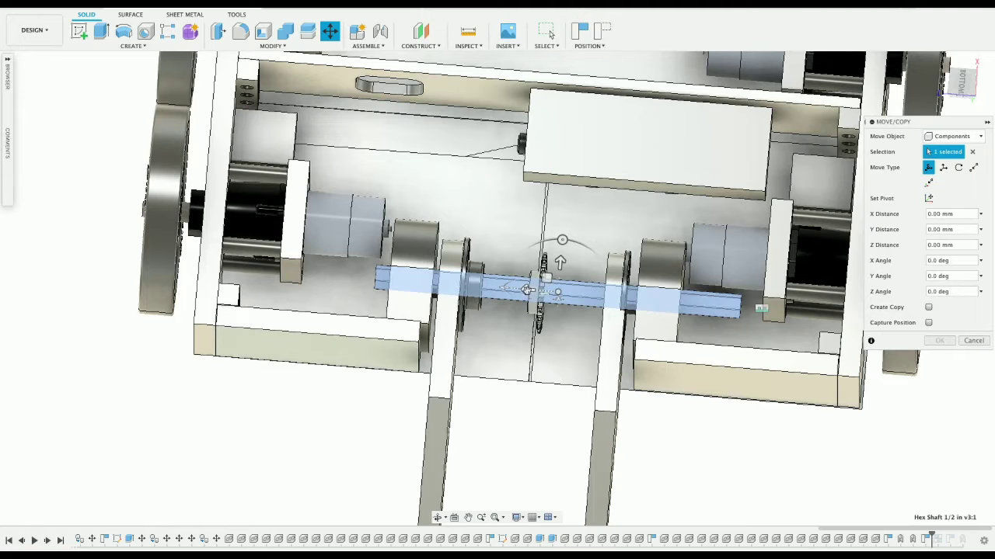
pyautogui.moveTo(526, 290); pyautogui.dragTo(506, 291)
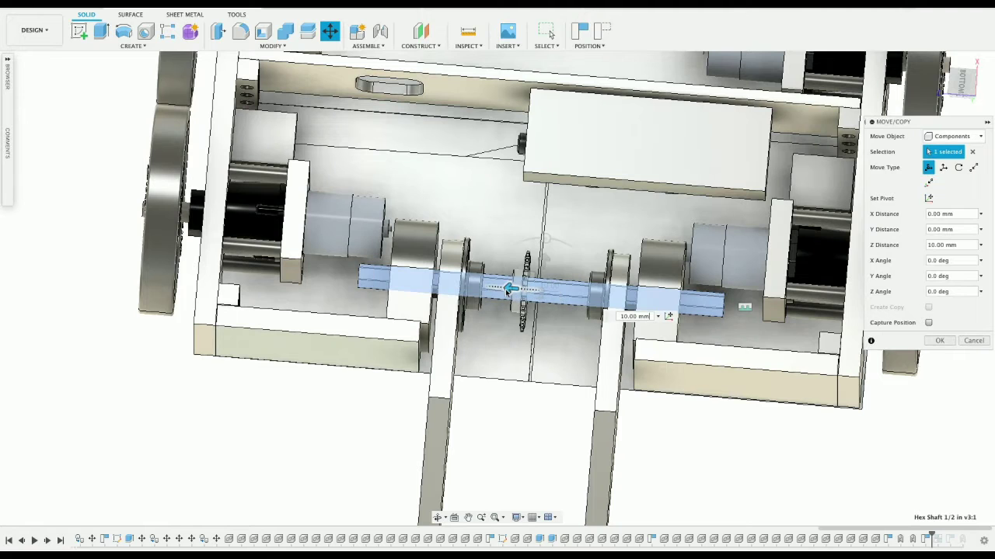
pyautogui.click(940, 340)
# - Try moving the shaft's 22-tooth sprocket about -10 mm in Z towards the plane of the lift motor's sprocket
pyautogui.click(961, 86)
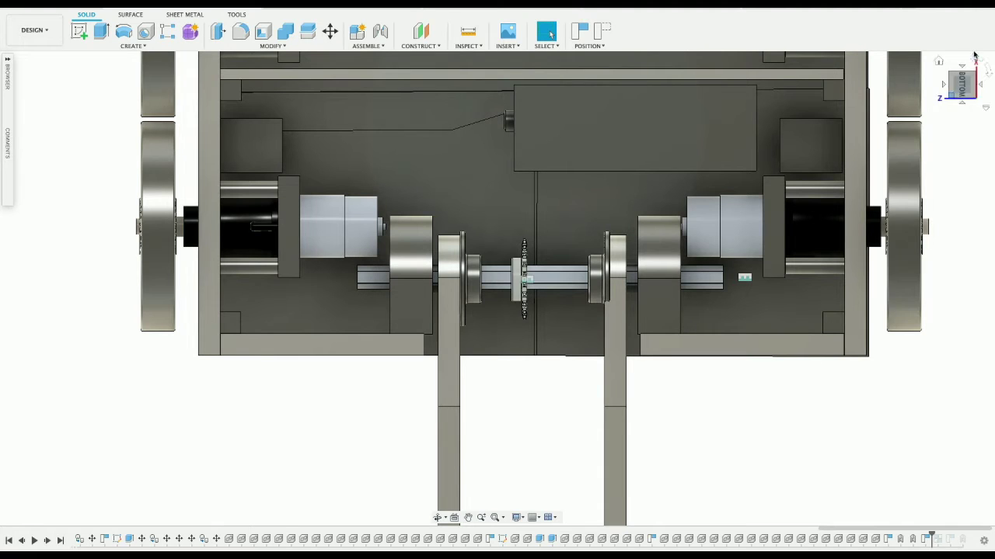
pyautogui.moveTo(962, 87)
pyautogui.mouseDown()
pyautogui.moveTo(960, 37)
pyautogui.moveTo(963, 51)
pyautogui.mouseUp()
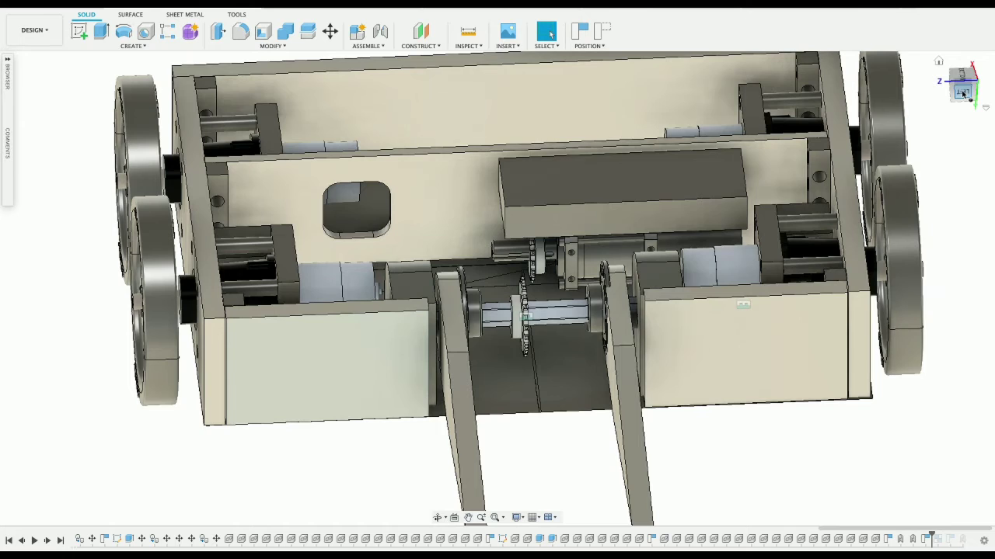
pyautogui.click(962, 93)
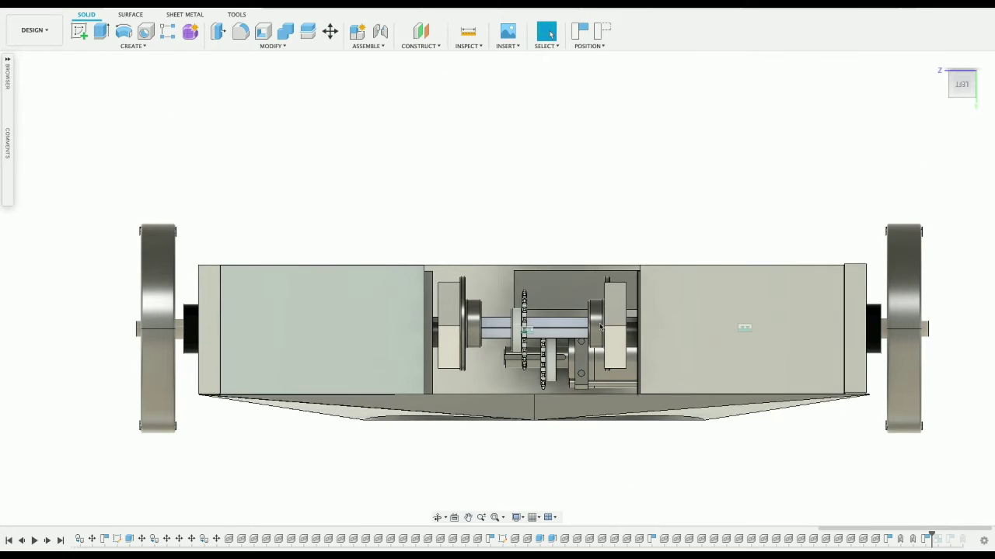
pyautogui.click(516, 341)
pyautogui.rightClick(516, 342)
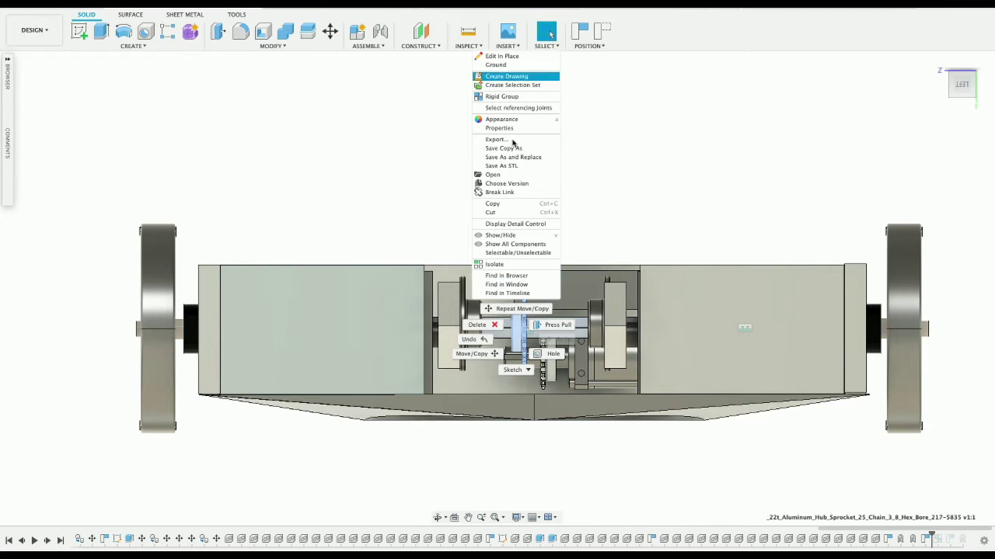
pyautogui.click(490, 358)
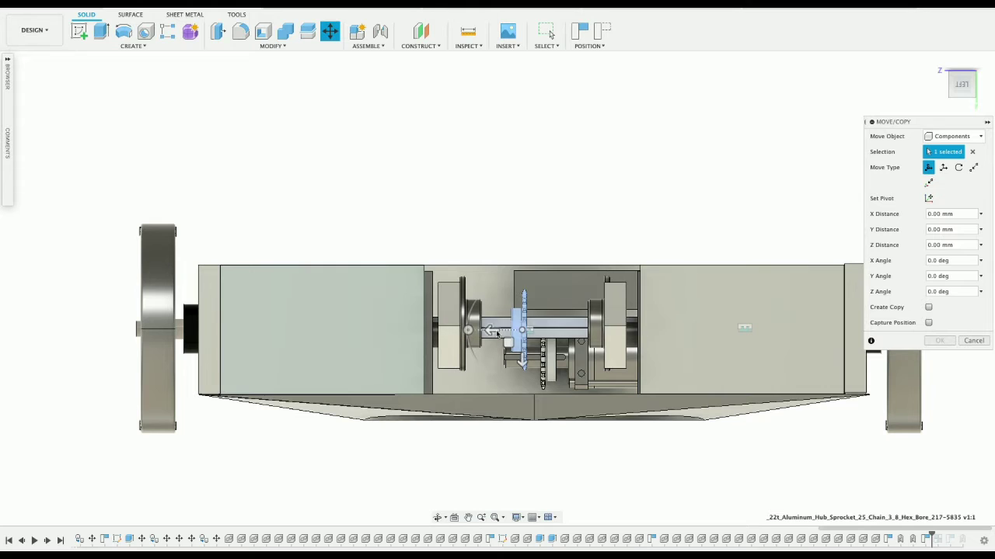
pyautogui.moveTo(497, 330); pyautogui.dragTo(508, 330)
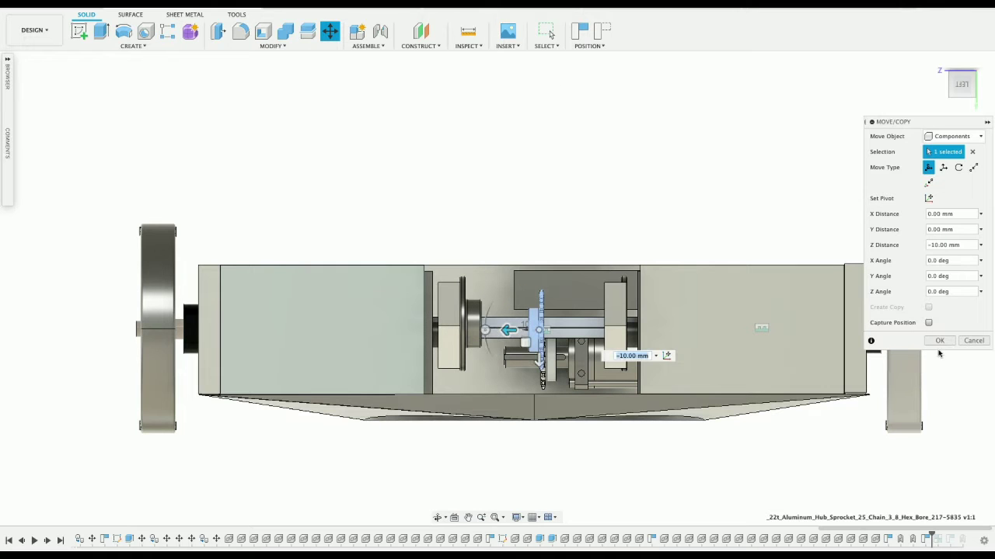
pyautogui.moveTo(541, 333); pyautogui.dragTo(541, 331)
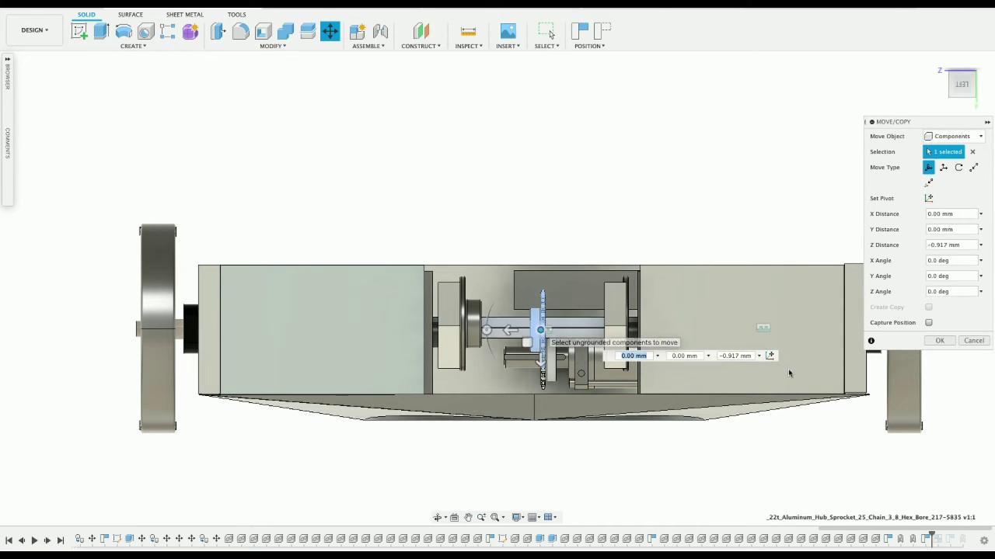
pyautogui.click(973, 342)
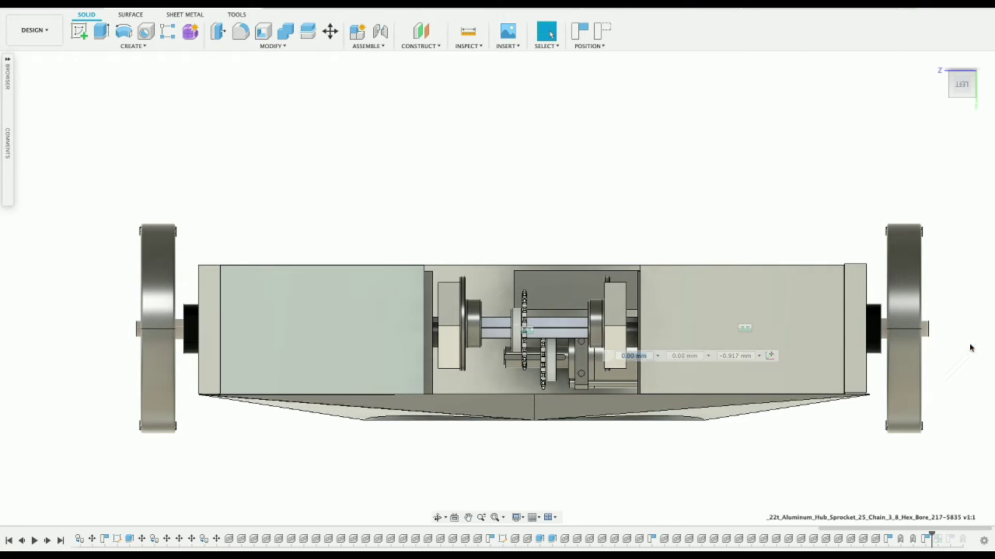
# - Delete the joint at the shaft's 22-tooth sprocket and move the sprocket in Z into line with the lift motor's sprocket
pyautogui.rightClick(898, 541)
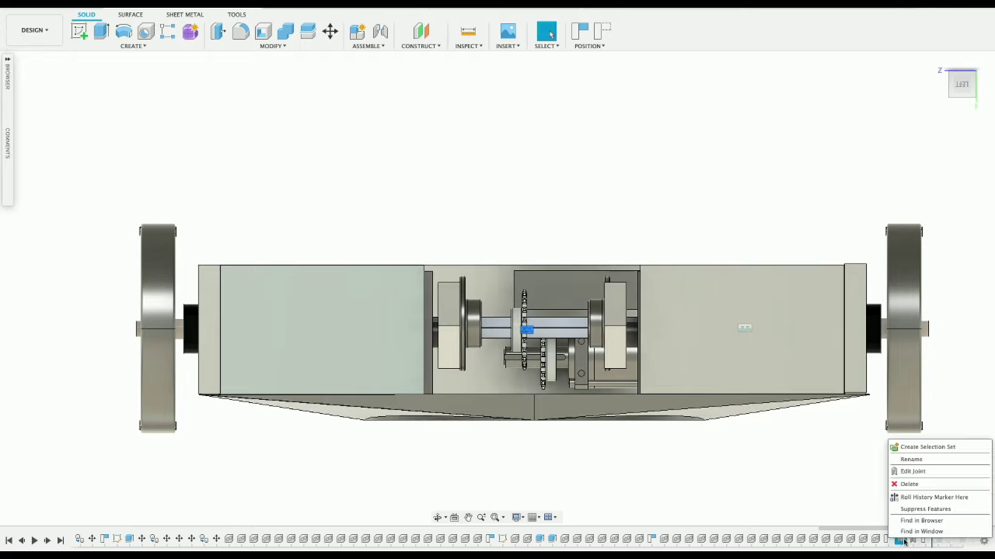
pyautogui.click(919, 485)
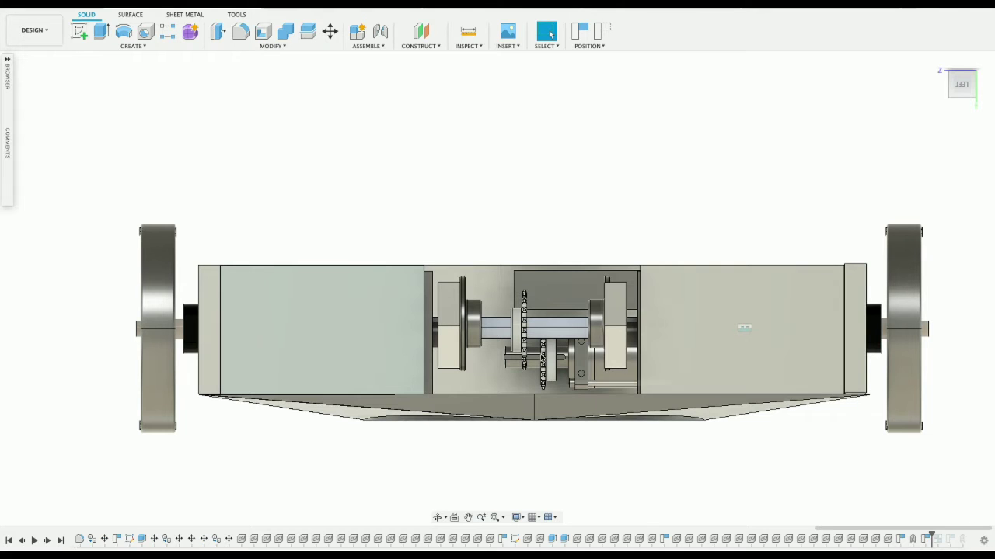
pyautogui.rightClick(515, 347)
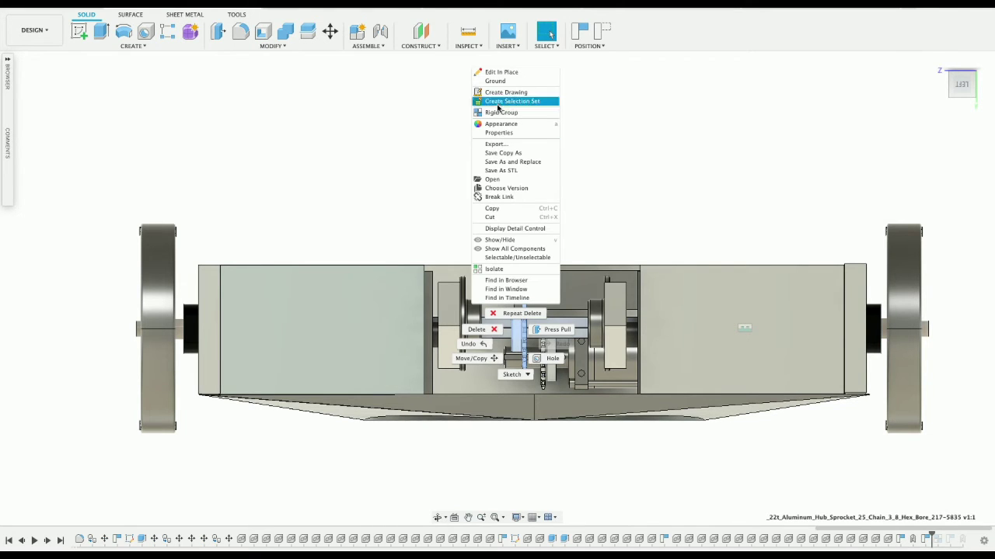
pyautogui.click(485, 358)
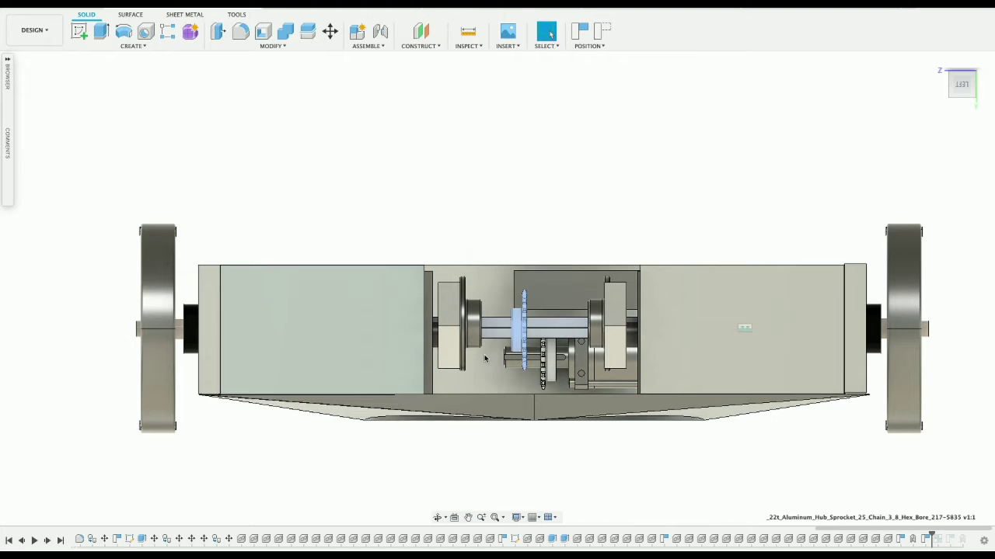
pyautogui.moveTo(498, 333); pyautogui.dragTo(508, 333)
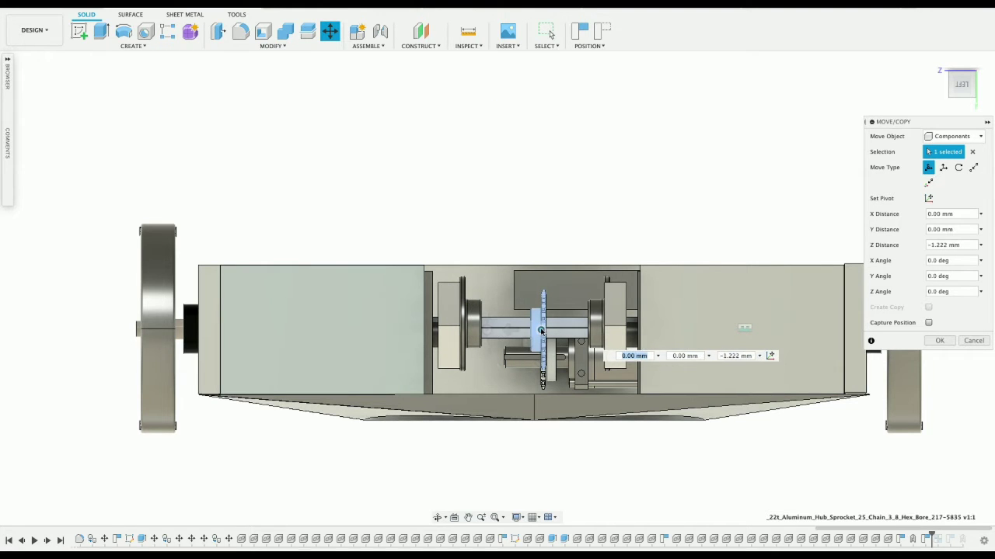
pyautogui.press('Return')
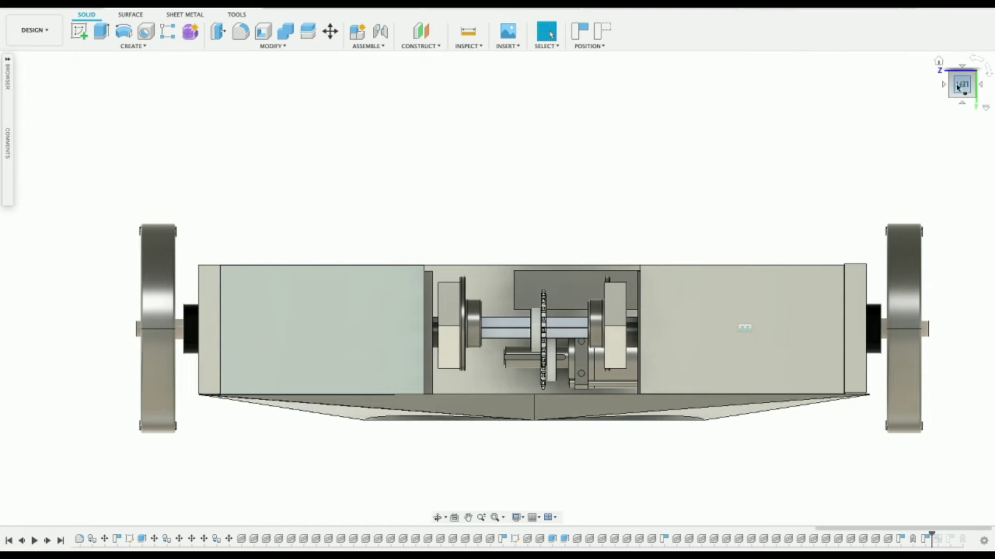
# - Move the 1/2 in hex shaft and its 22-tooth sprocket together slightly in Y, away from the lift motor's sprocket
pyautogui.moveTo(958, 87); pyautogui.dragTo(960, 185)
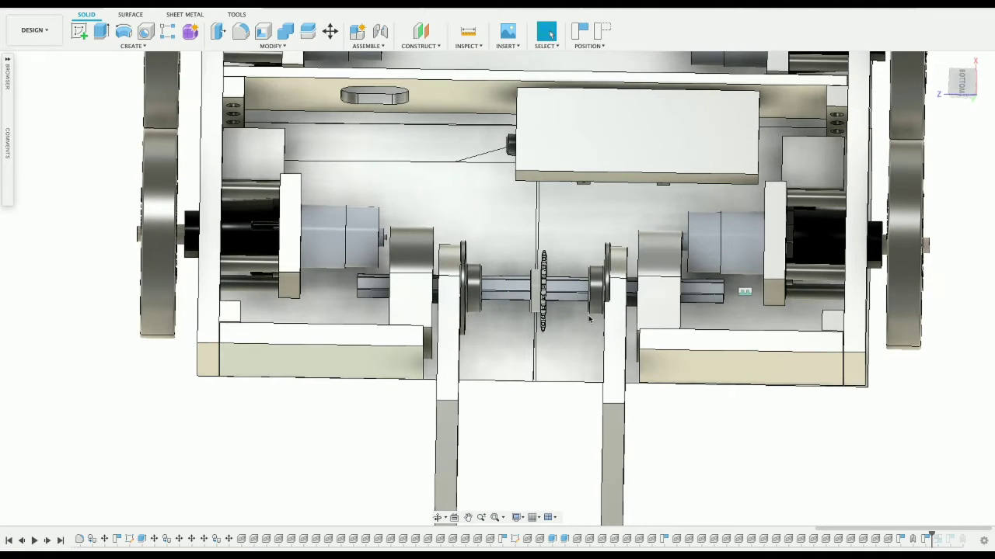
pyautogui.click(609, 339)
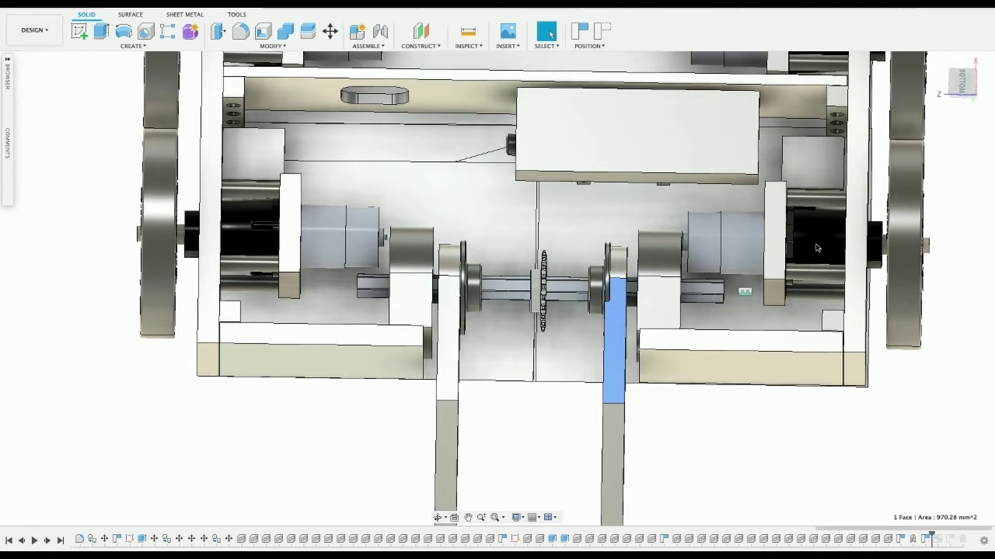
pyautogui.moveTo(966, 86); pyautogui.dragTo(964, 56)
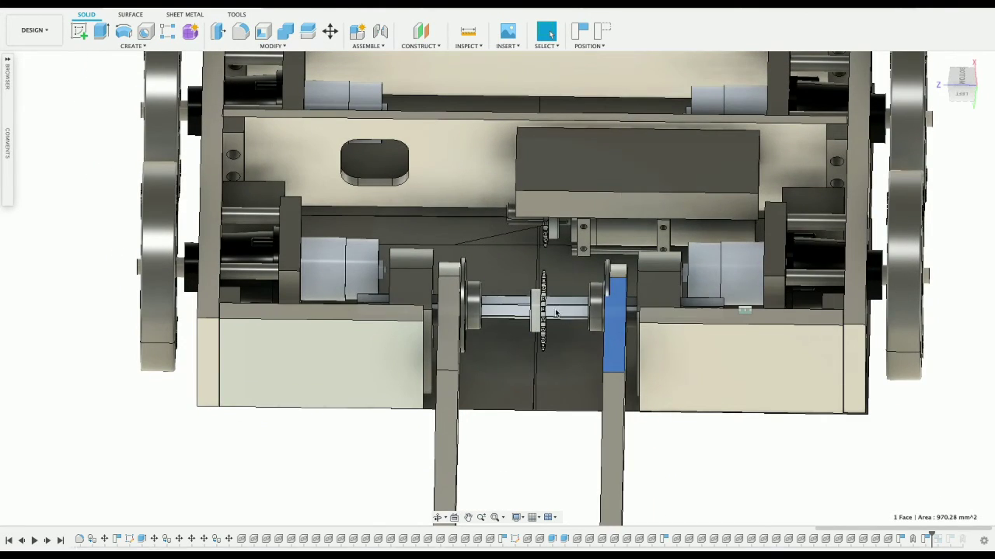
pyautogui.click(556, 315)
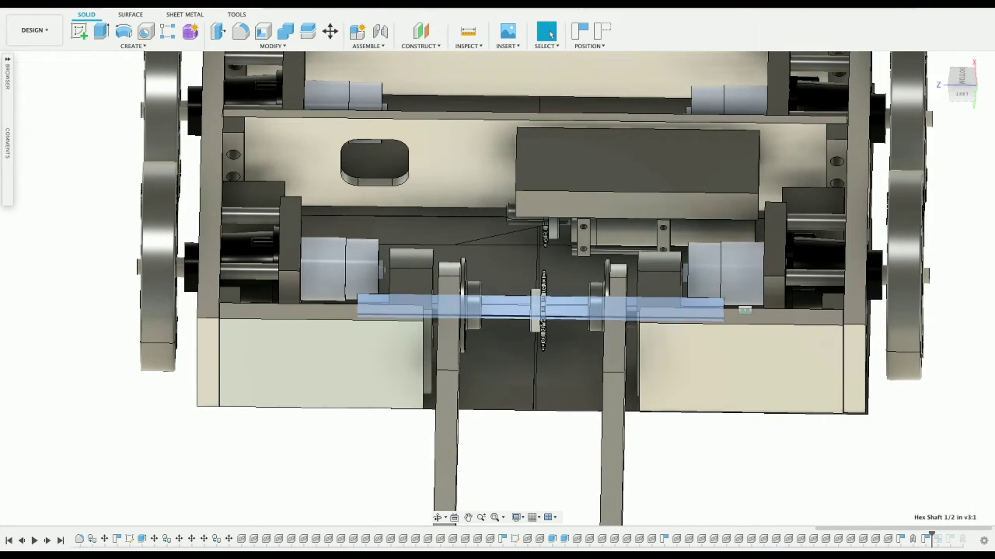
pyautogui.keyDown('ctrl'); pyautogui.click(536, 317); pyautogui.keyUp('ctrl')
pyautogui.rightClick(534, 315)
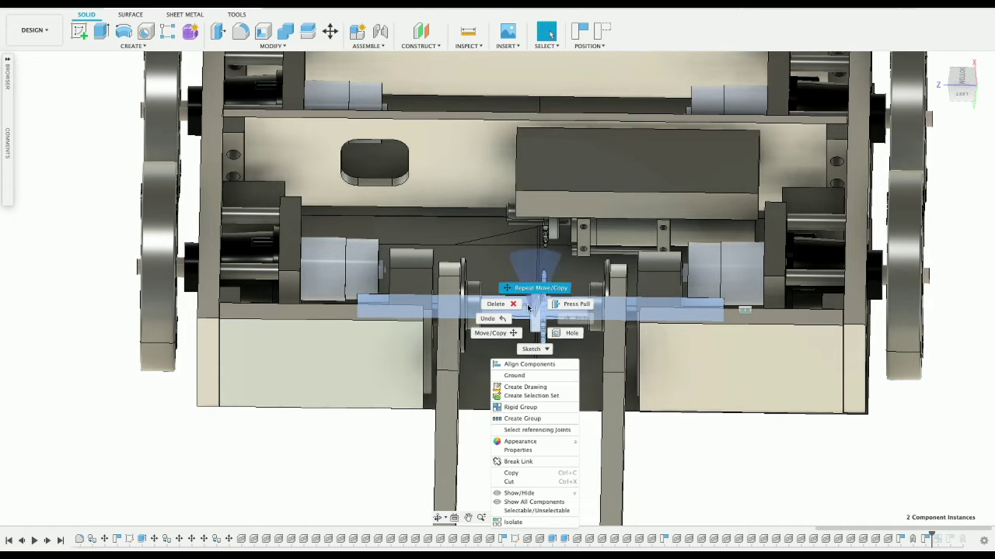
pyautogui.press('Escape')
pyautogui.click(512, 335)
pyautogui.click(962, 95)
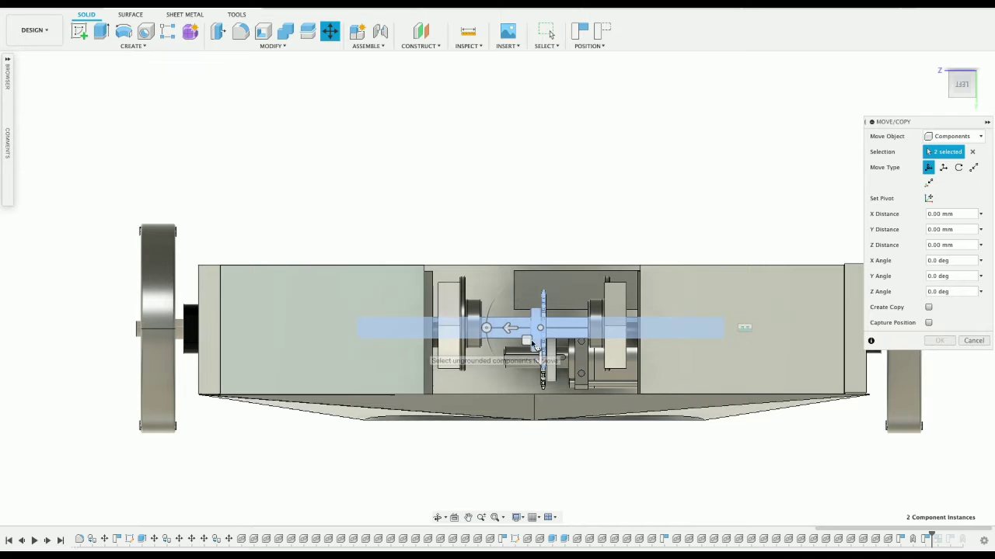
pyautogui.moveTo(540, 327); pyautogui.dragTo(540, 323)
pyautogui.press('Return')
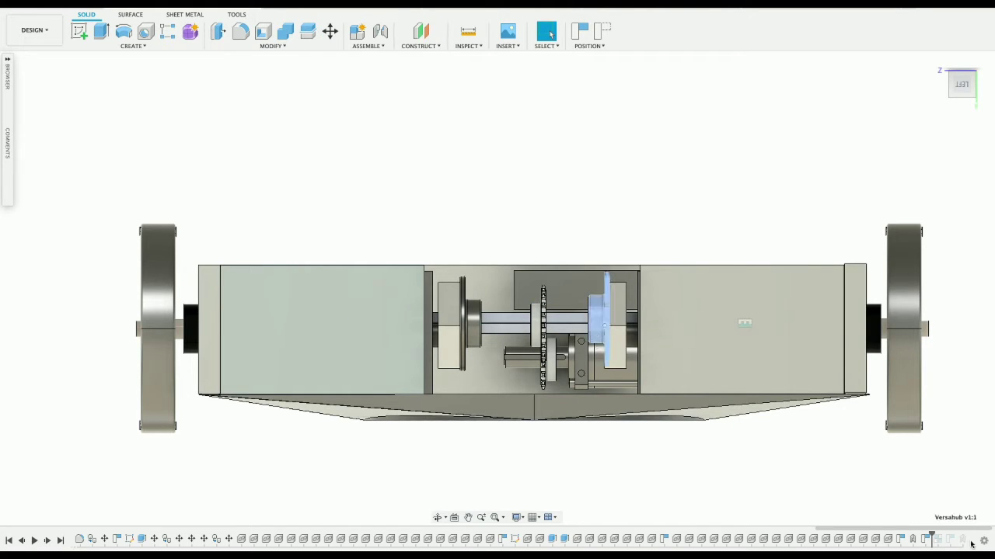
# - Move the Versahub on the lift motor's side by 6.417 mm in X and 1.833 mm in Y to line up with the shaft
pyautogui.rightClick(595, 331)
pyautogui.click(572, 342)
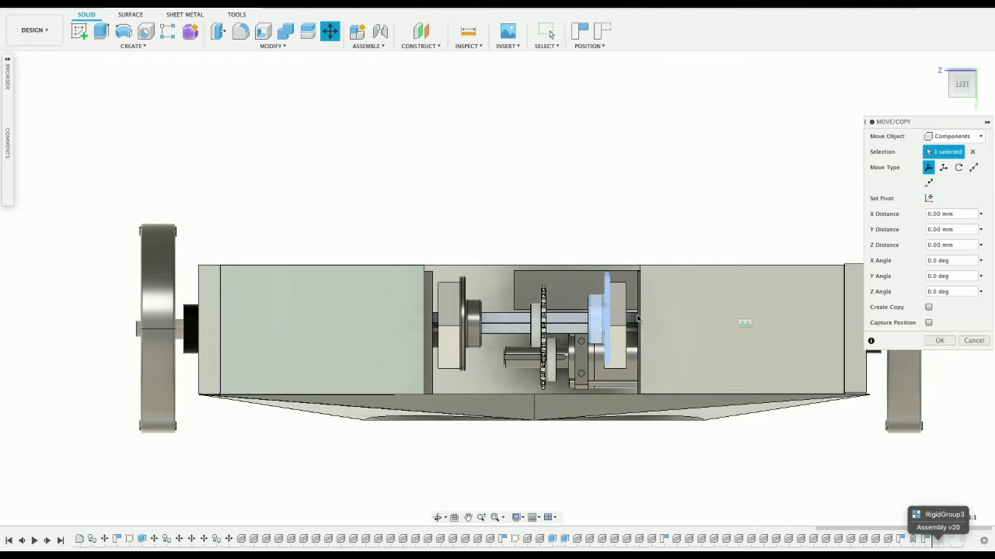
pyautogui.moveTo(636, 318); pyautogui.dragTo(597, 323)
pyautogui.press('Return')
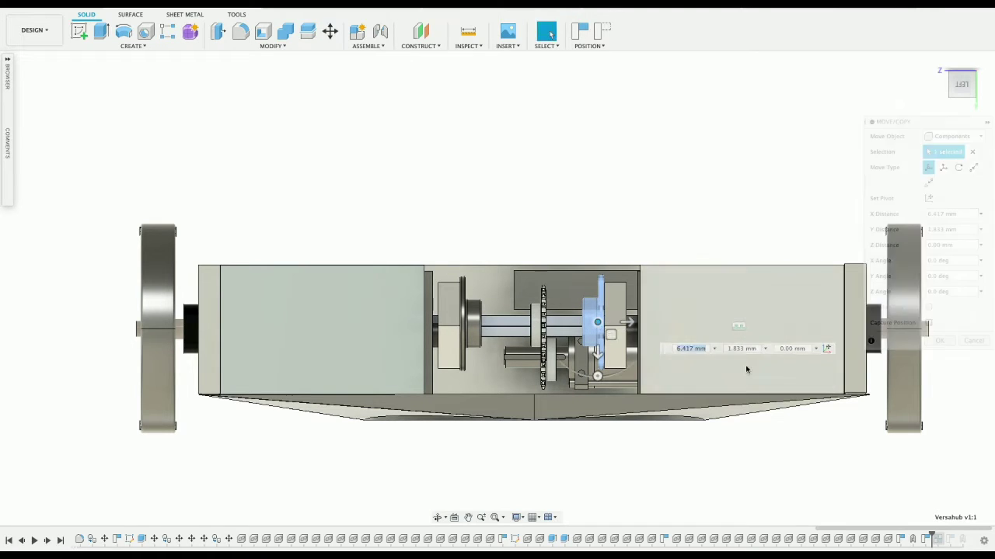
# - Select the fork on the opposite side of the shaft from the lift motor
pyautogui.click(452, 352)
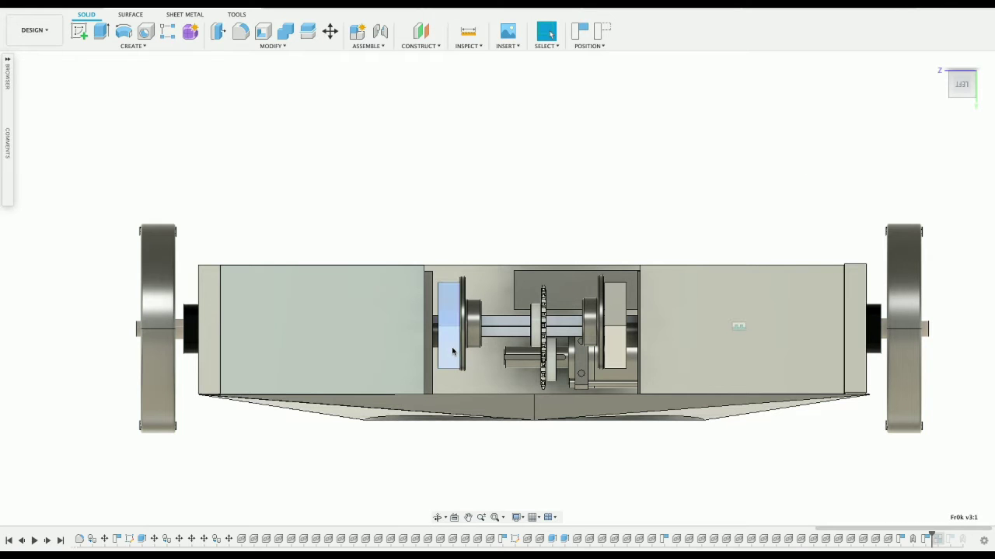
# - Hide both old Fr0k fork components mounted beside the two hubs on the hex shaft
pyautogui.rightClick(453, 351)
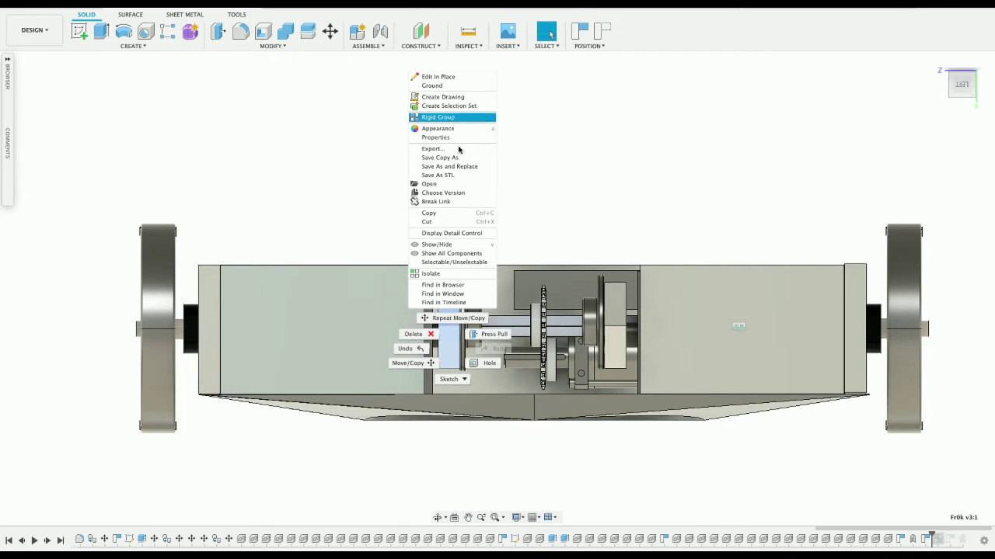
pyautogui.click(439, 244)
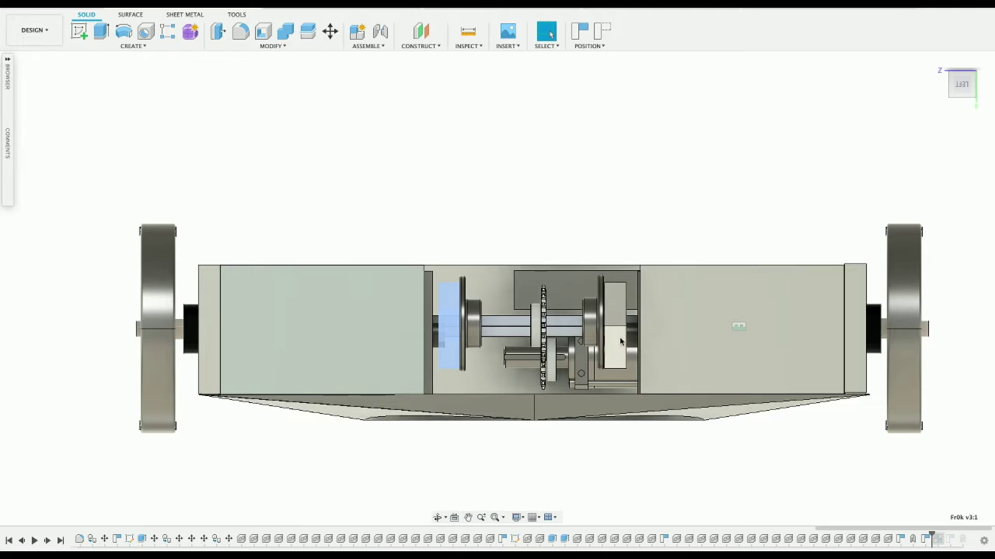
pyautogui.click(620, 340)
pyautogui.rightClick(620, 340)
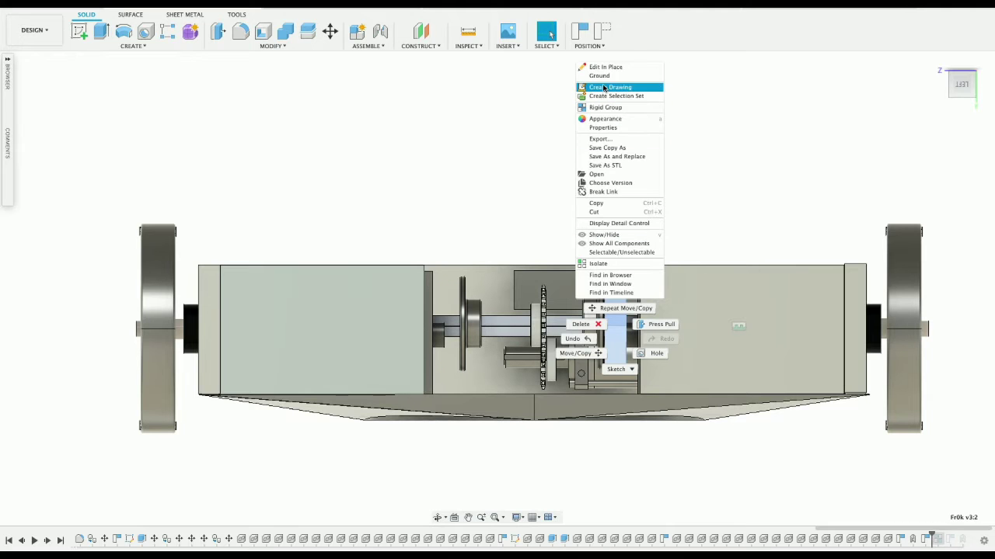
pyautogui.click(612, 251)
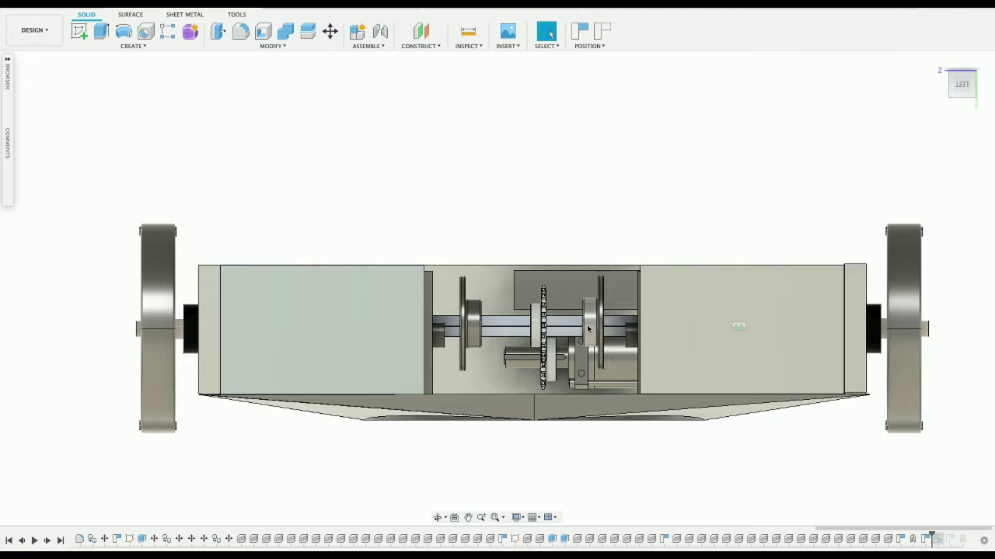
# - Move the hex shaft, its two hubs and the sprocket together about 4 mm in Y, towards the wedge-shaped plate
pyautogui.click(589, 330)
pyautogui.keyDown('ctrl'); pyautogui.click(534, 336); pyautogui.keyUp('ctrl')
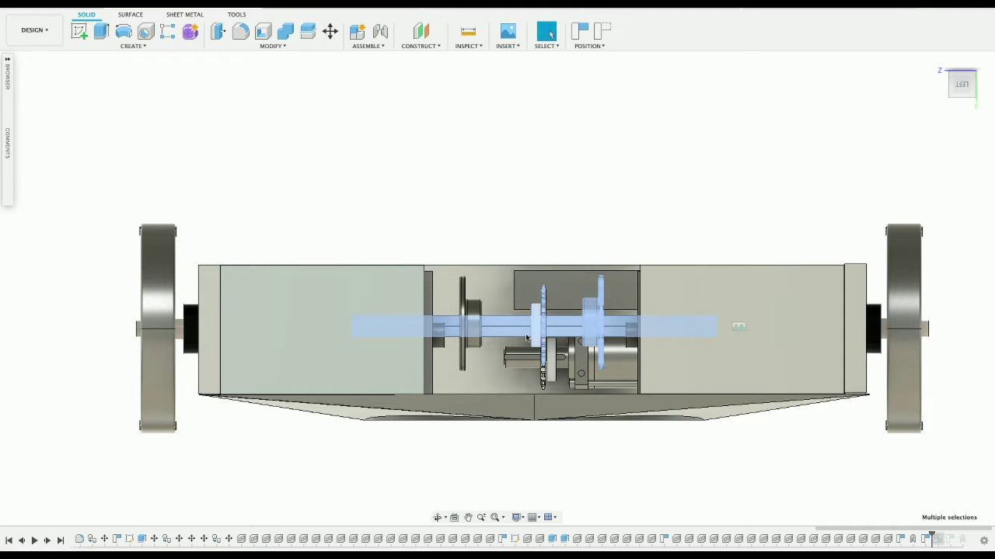
pyautogui.keyDown('ctrl'); pyautogui.click(470, 335); pyautogui.keyUp('ctrl')
pyautogui.rightClick(470, 338)
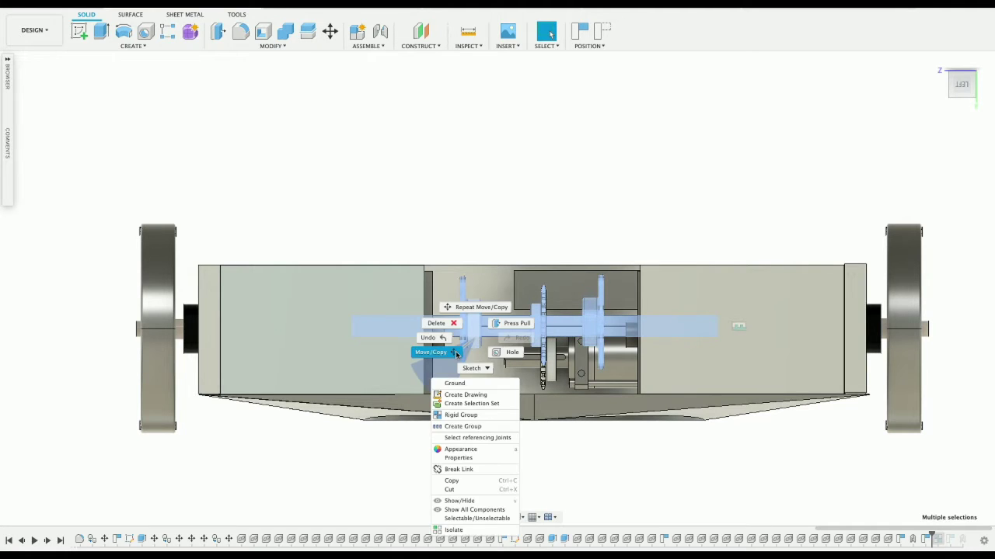
pyautogui.click(456, 354)
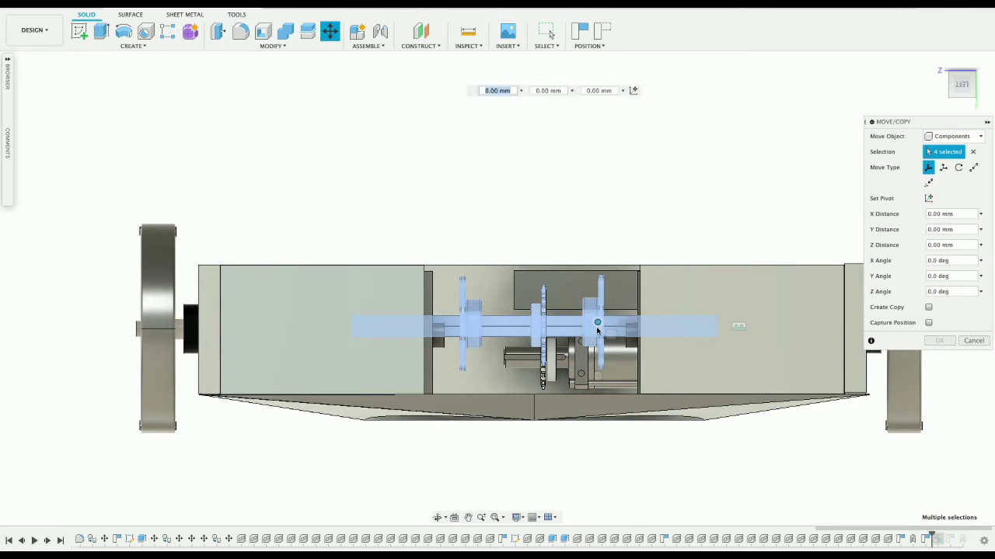
pyautogui.moveTo(596, 327); pyautogui.dragTo(597, 331)
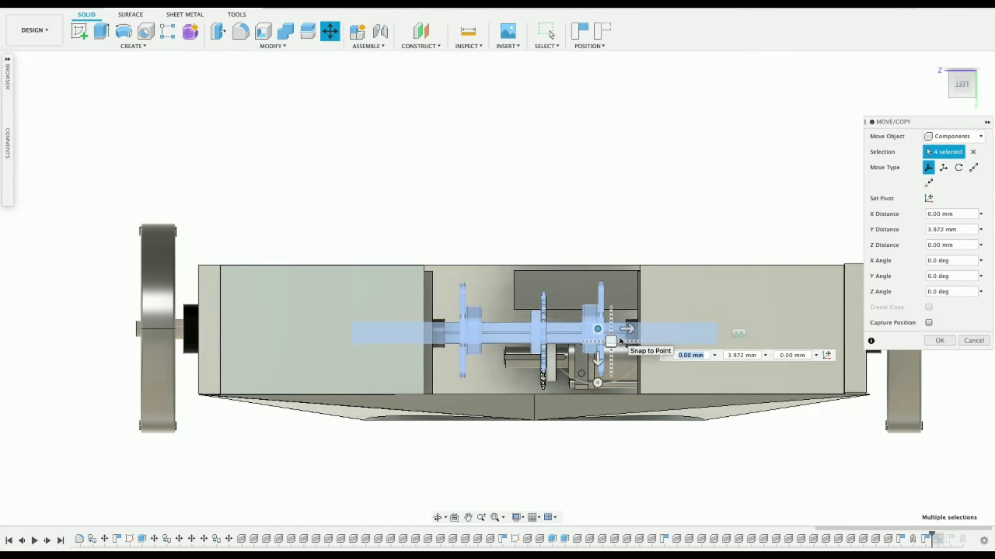
pyautogui.press('Return')
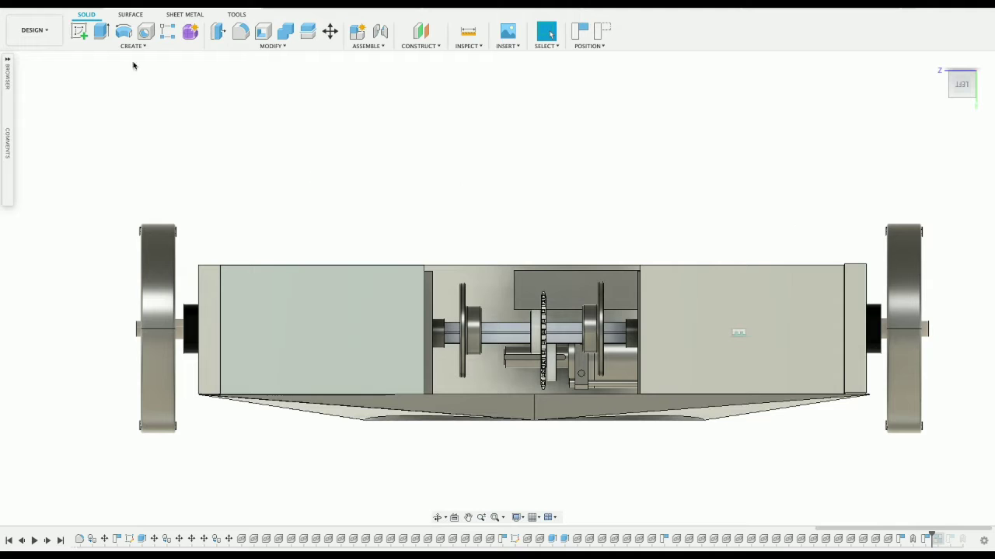
# - Insert the fork 3 component from the Take II folder and rotate it 90 degrees about Y
pyautogui.click(15, 11)
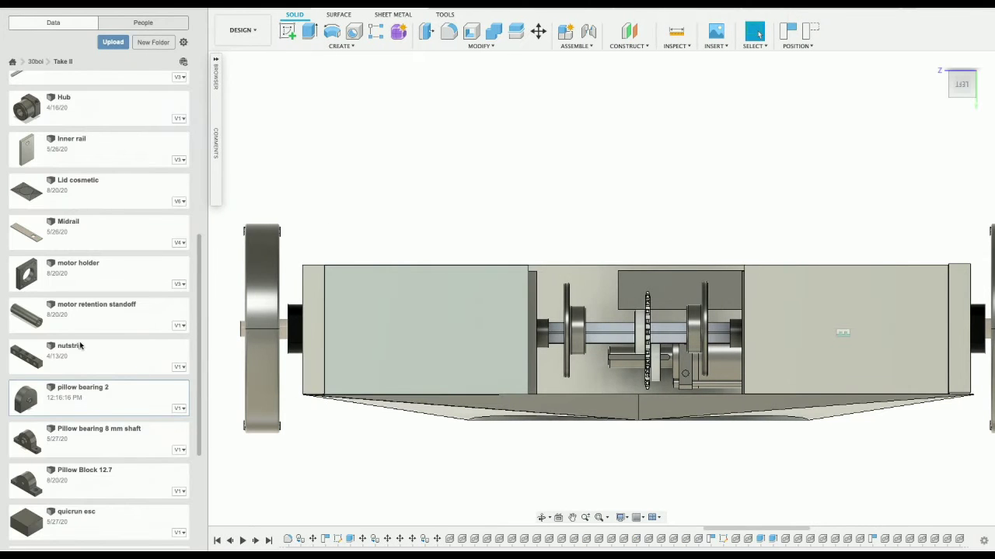
pyautogui.scroll(-5, 79, 345)
pyautogui.scroll(14, 79, 346)
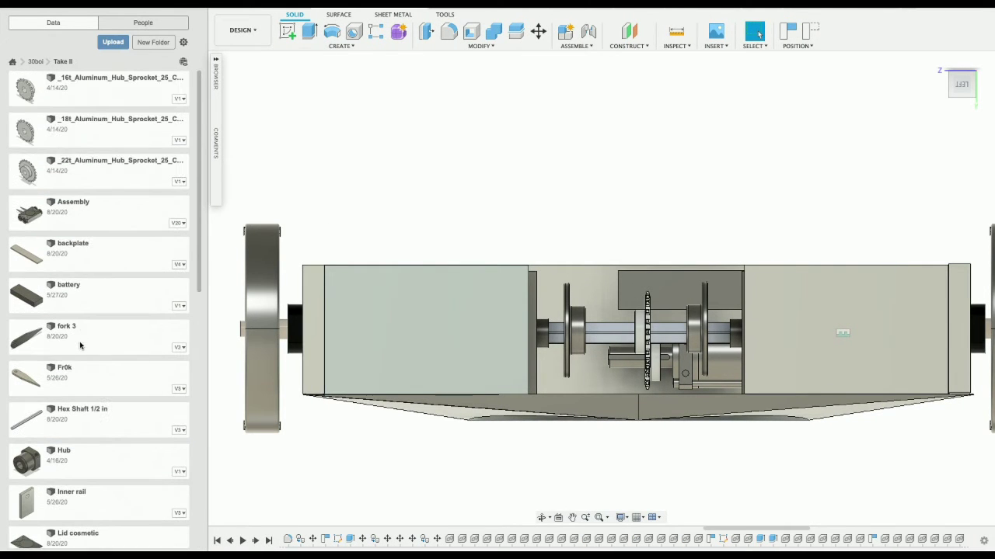
pyautogui.rightClick(85, 331)
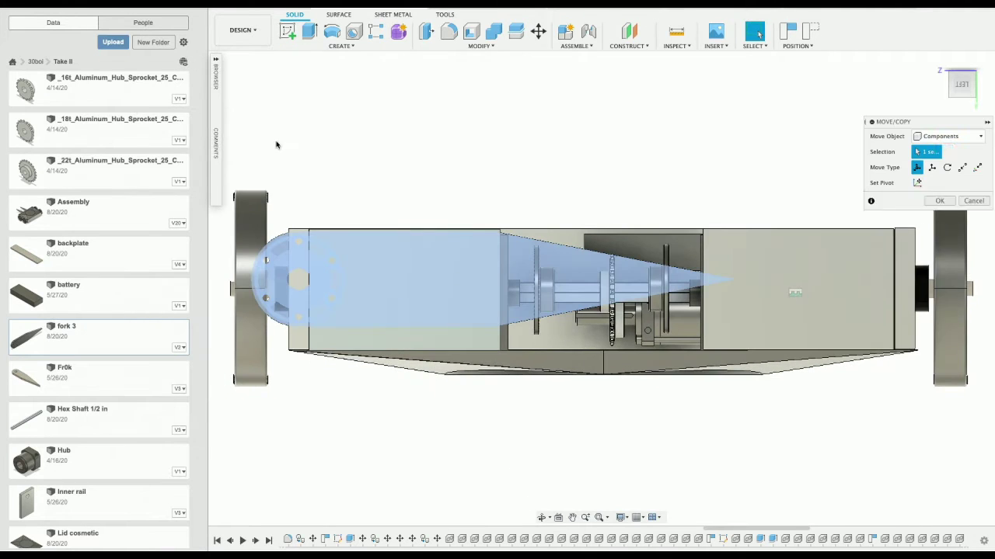
pyautogui.click(204, 9)
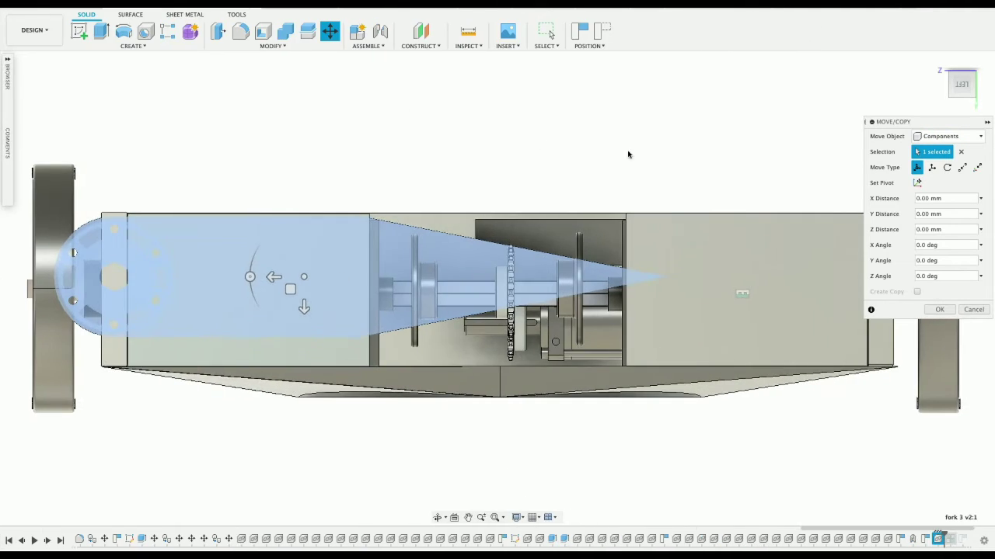
pyautogui.moveTo(968, 85); pyautogui.dragTo(970, 99)
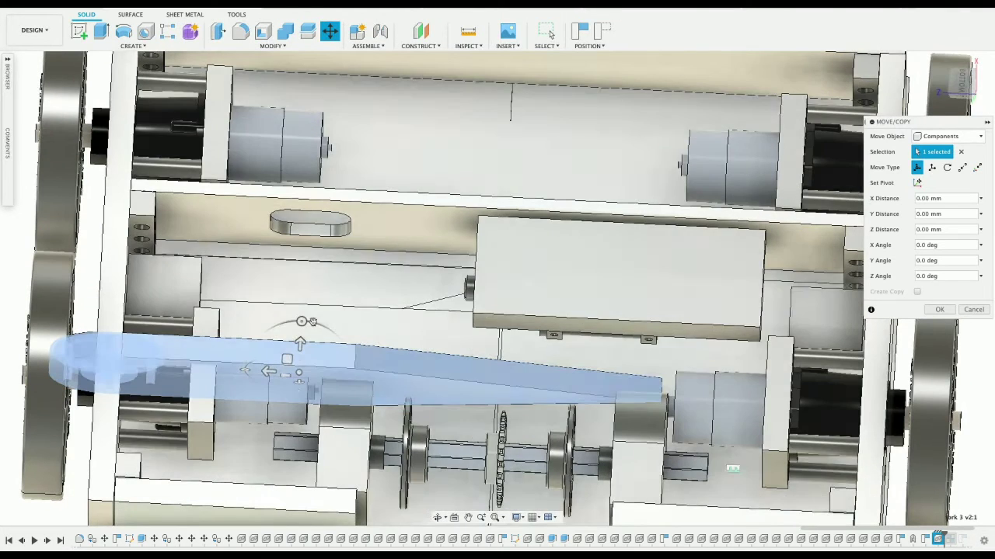
pyautogui.moveTo(302, 321); pyautogui.dragTo(380, 384)
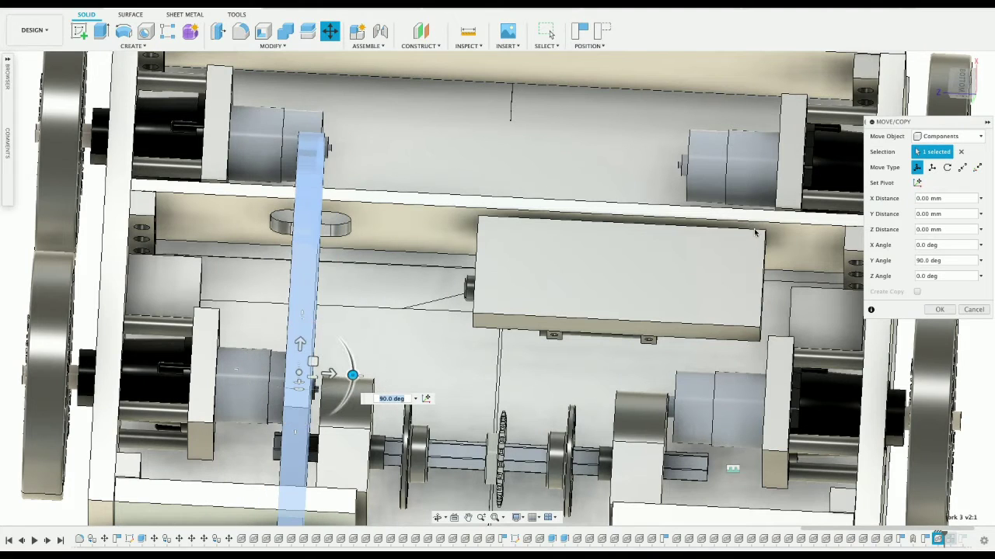
# - Place fork 3 in the chassis opening against the hub on the motor side, about 145 mm in X and 6 mm in Y
pyautogui.click(961, 81)
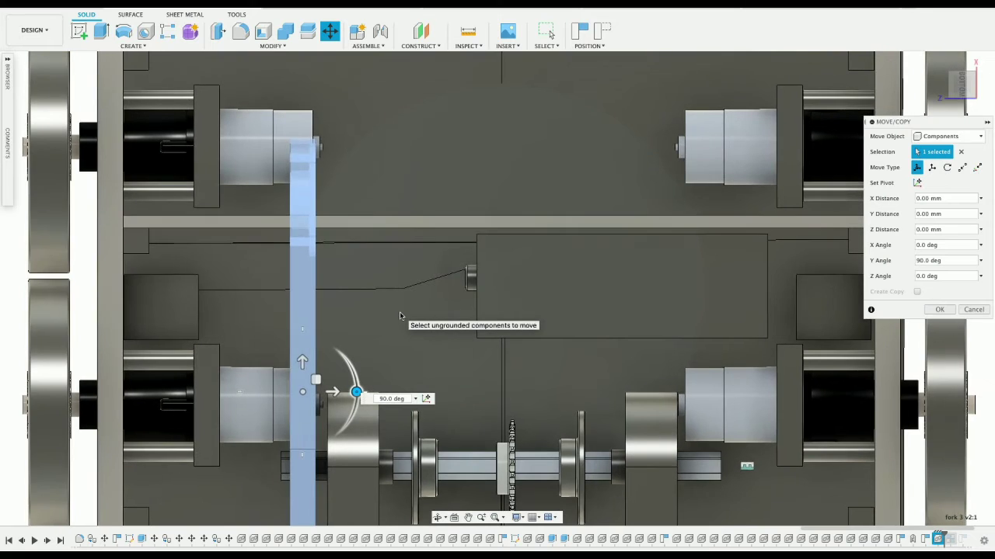
pyautogui.scroll(-3, 400, 314)
pyautogui.moveTo(343, 362); pyautogui.dragTo(517, 519)
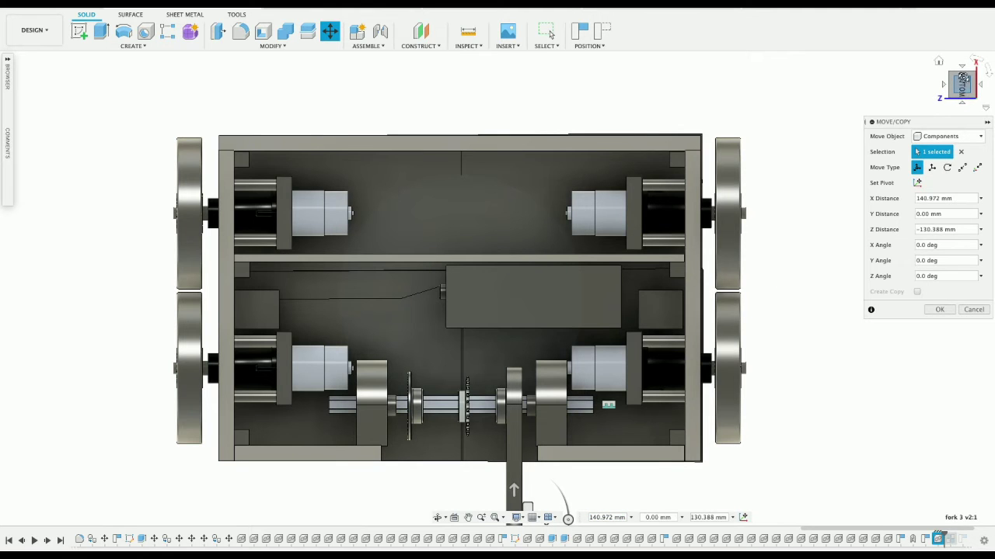
pyautogui.moveTo(964, 77); pyautogui.dragTo(964, 93)
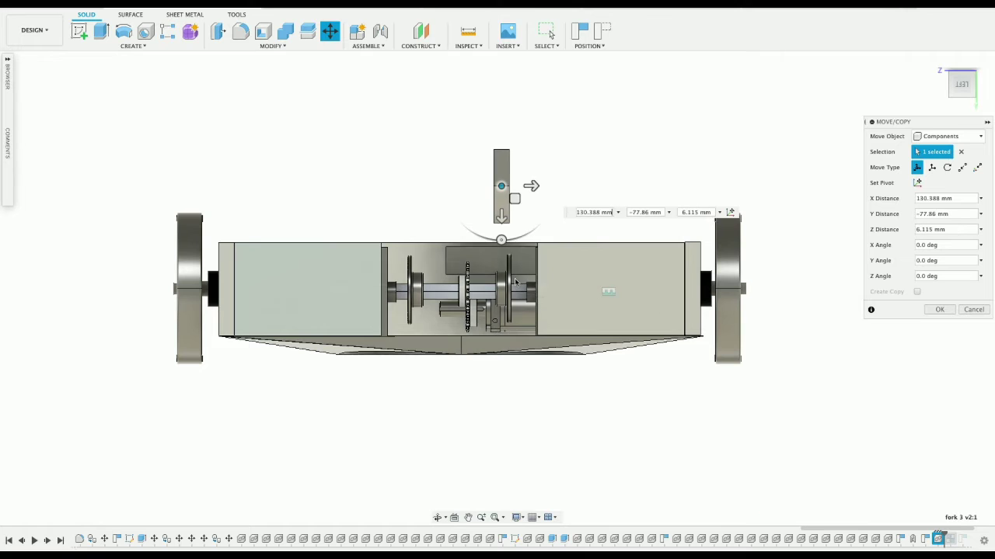
pyautogui.moveTo(502, 187); pyautogui.dragTo(519, 287)
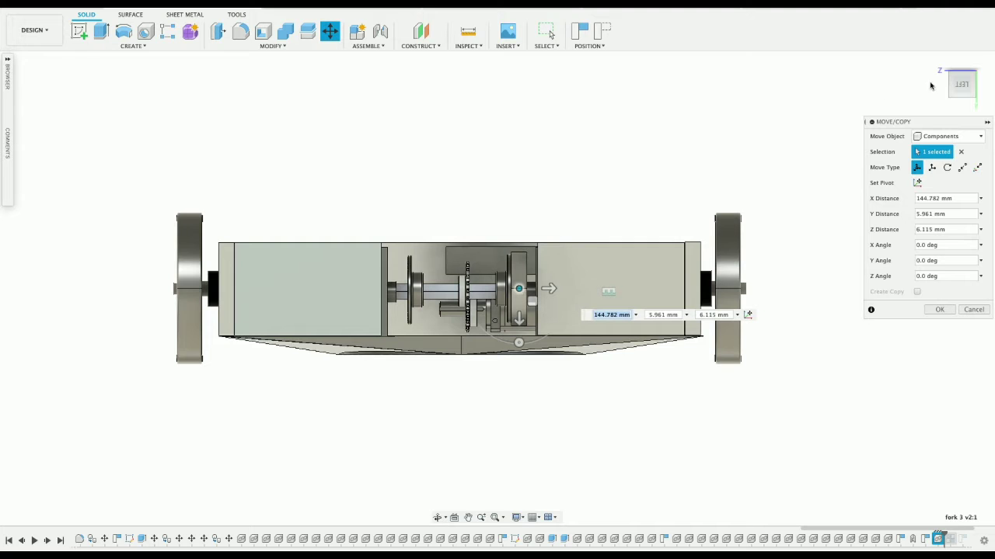
# - Slide fork 3 outwards along its length to a Z distance of about -131 mm so its round end sits at the shaft
pyautogui.moveTo(962, 84); pyautogui.dragTo(966, 175)
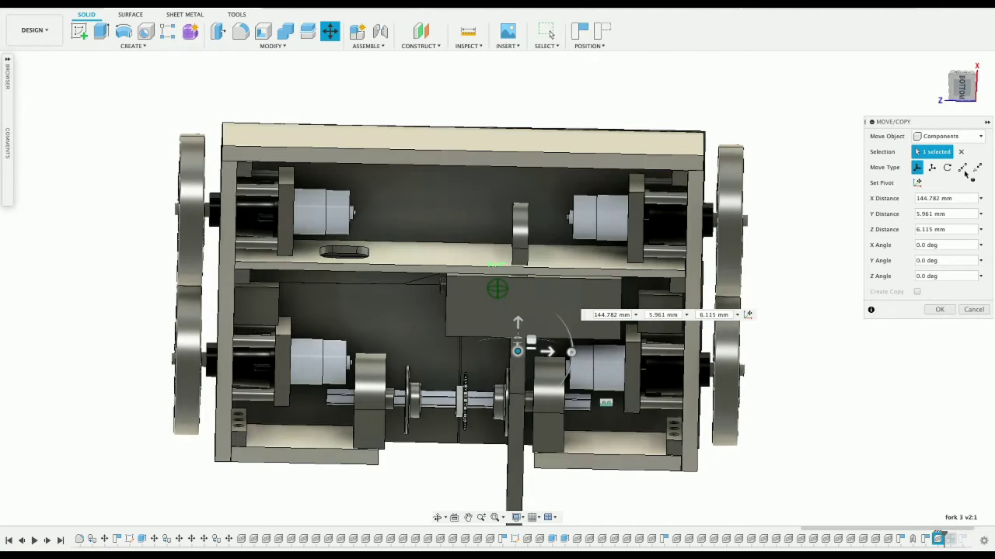
pyautogui.click(964, 91)
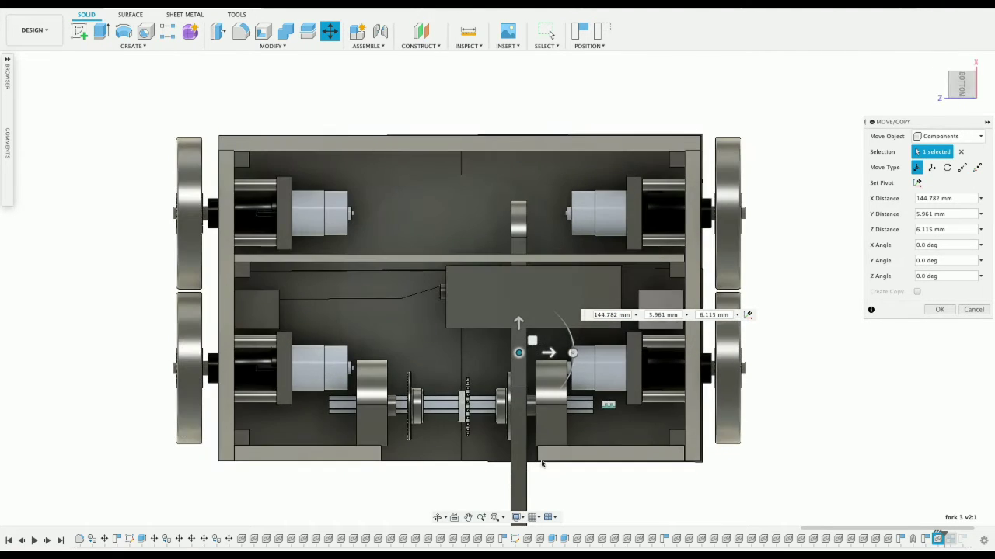
pyautogui.moveTo(519, 355); pyautogui.dragTo(518, 508)
pyautogui.click(469, 517)
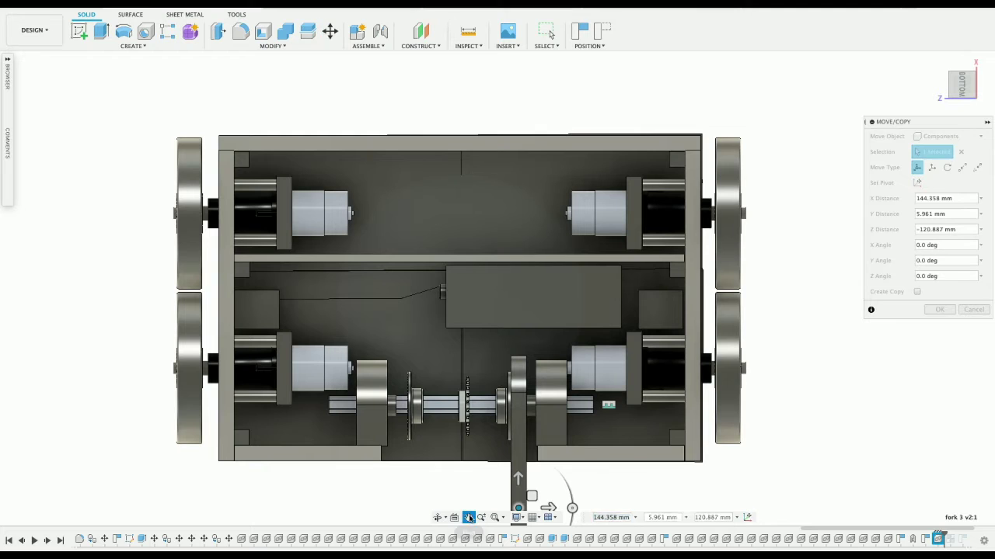
pyautogui.moveTo(474, 466); pyautogui.dragTo(475, 288)
pyautogui.press('Escape')
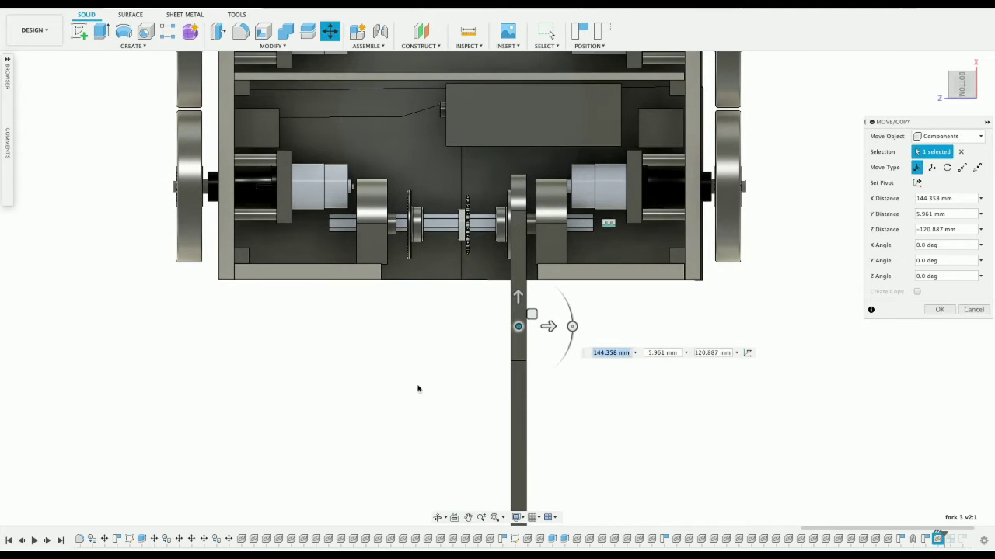
pyautogui.moveTo(519, 326); pyautogui.dragTo(520, 339)
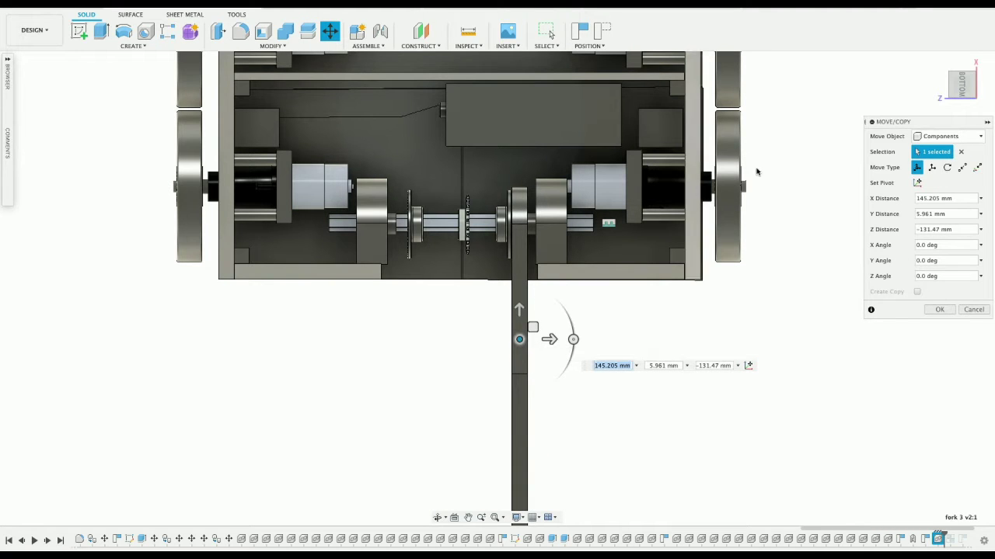
# - Fine-tune the height of fork 3 against the hub in the end view and accept the move
pyautogui.click(963, 92)
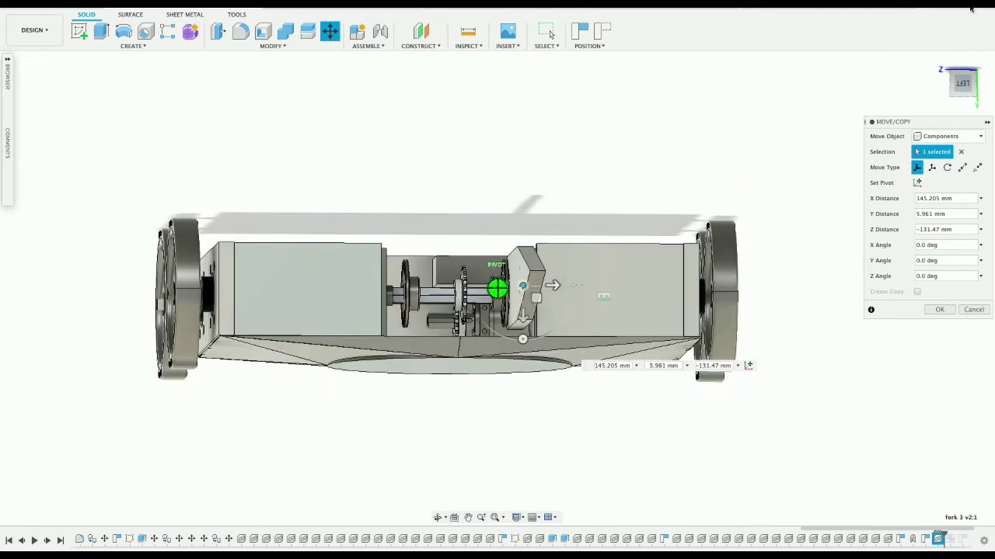
pyautogui.click(963, 83)
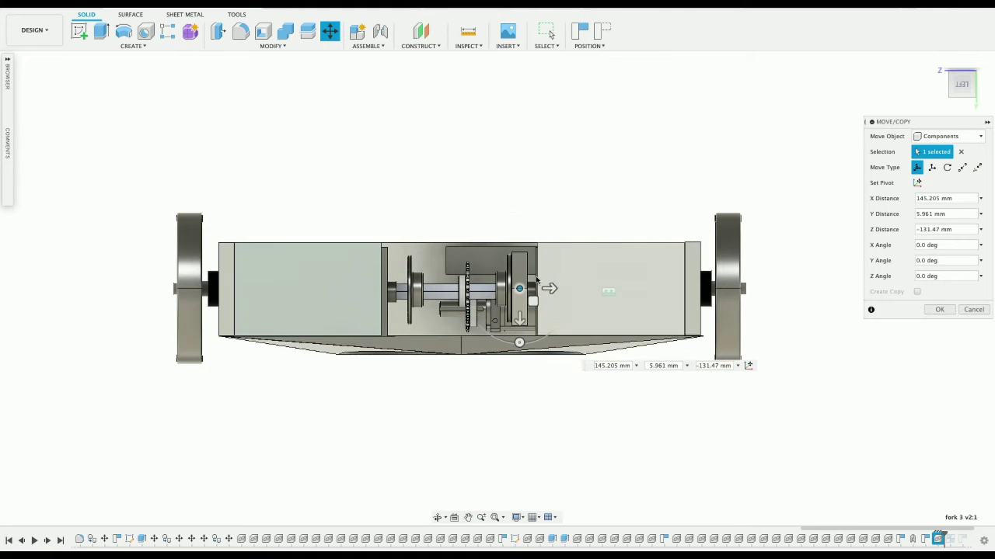
pyautogui.moveTo(520, 290); pyautogui.dragTo(520, 289)
pyautogui.press('Return')
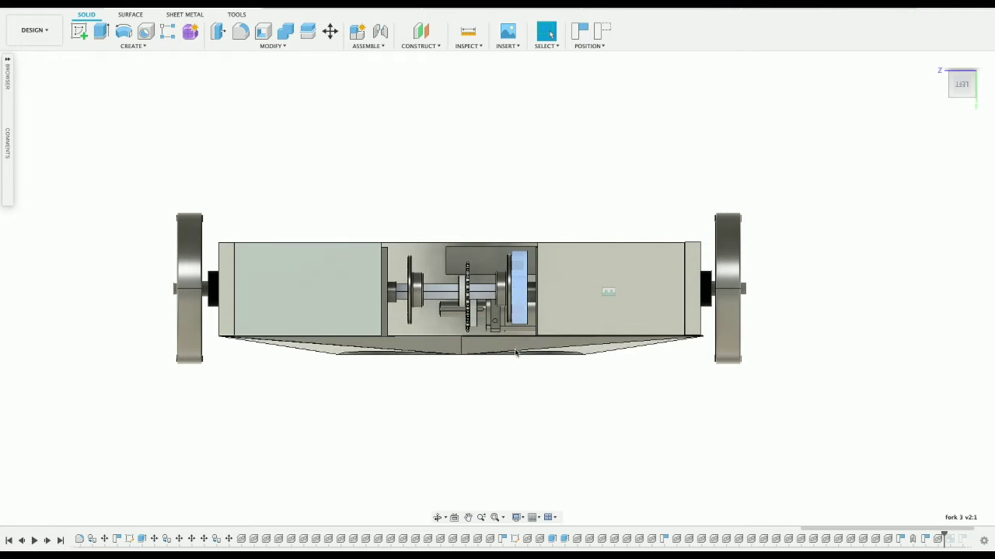
# - Create a copy of fork 3 offset -98 mm in X so it sits against the opposite hub
pyautogui.rightClick(519, 307)
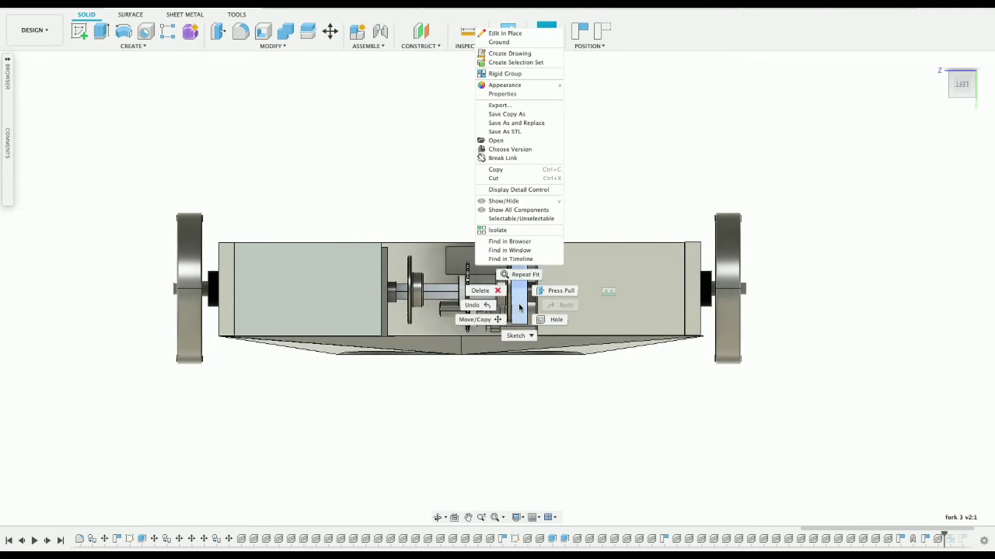
pyautogui.click(476, 319)
pyautogui.click(928, 308)
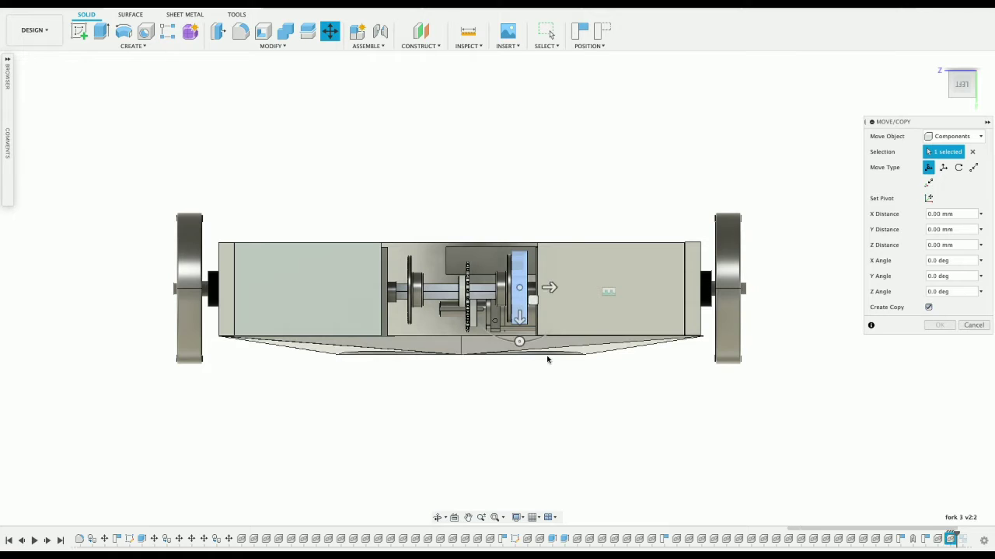
pyautogui.moveTo(546, 288); pyautogui.dragTo(427, 292)
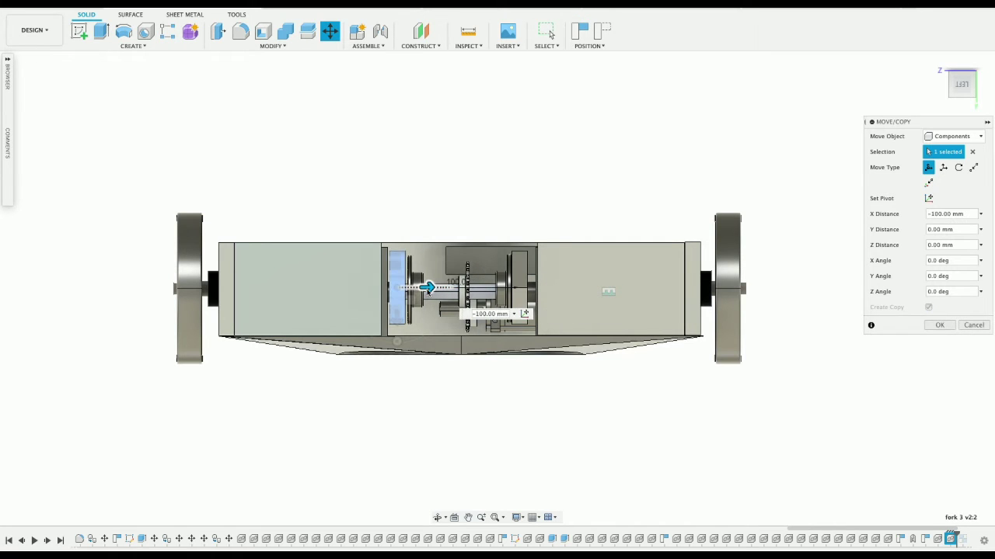
pyautogui.scroll(10, 383, 292)
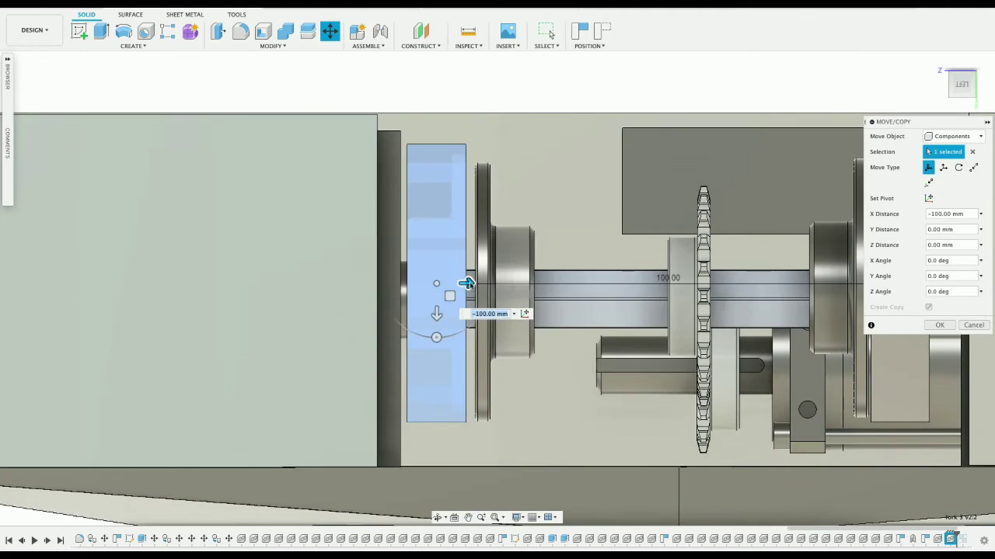
pyautogui.moveTo(467, 284); pyautogui.dragTo(476, 283)
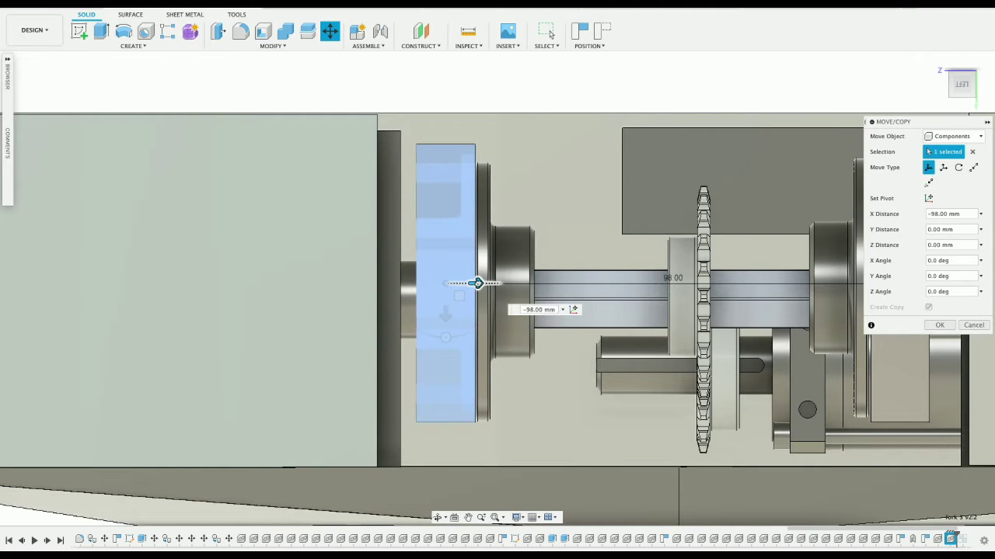
pyautogui.press('Return')
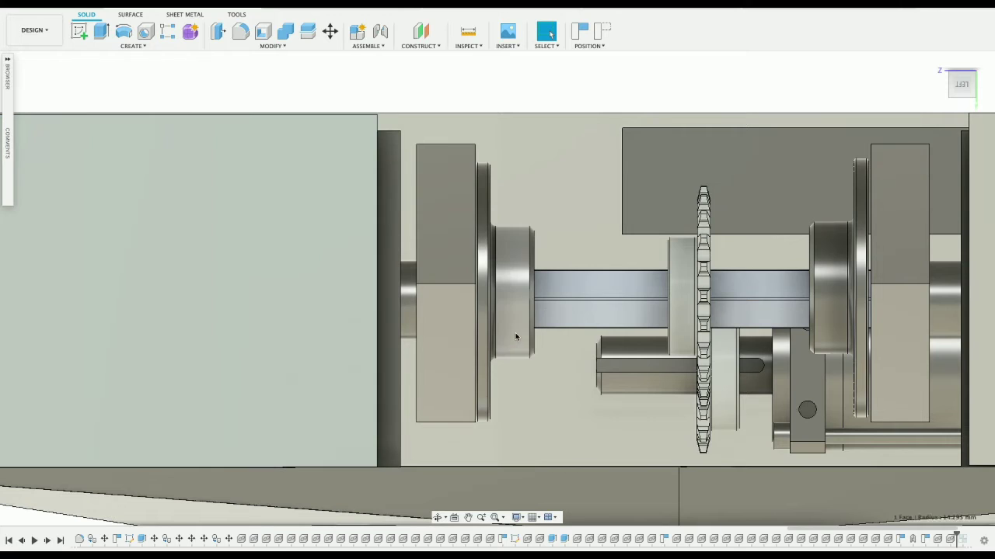
# - Move the fork and hub on the side opposite the motor together by -4 mm in X, inwards along the hex shaft
pyautogui.click(515, 333)
pyautogui.keyDown('ctrl'); pyautogui.click(459, 351); pyautogui.keyUp('ctrl')
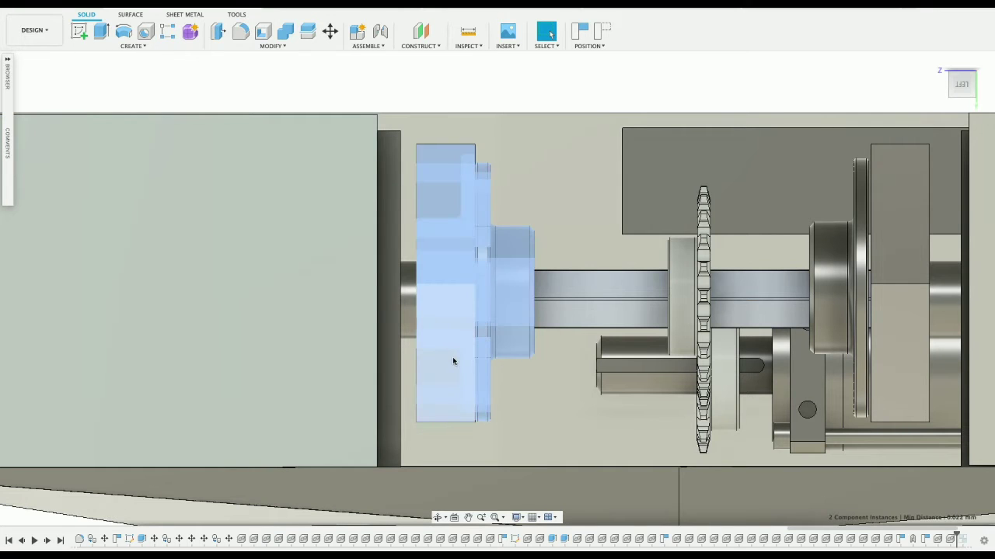
pyautogui.rightClick(452, 356)
pyautogui.click(431, 374)
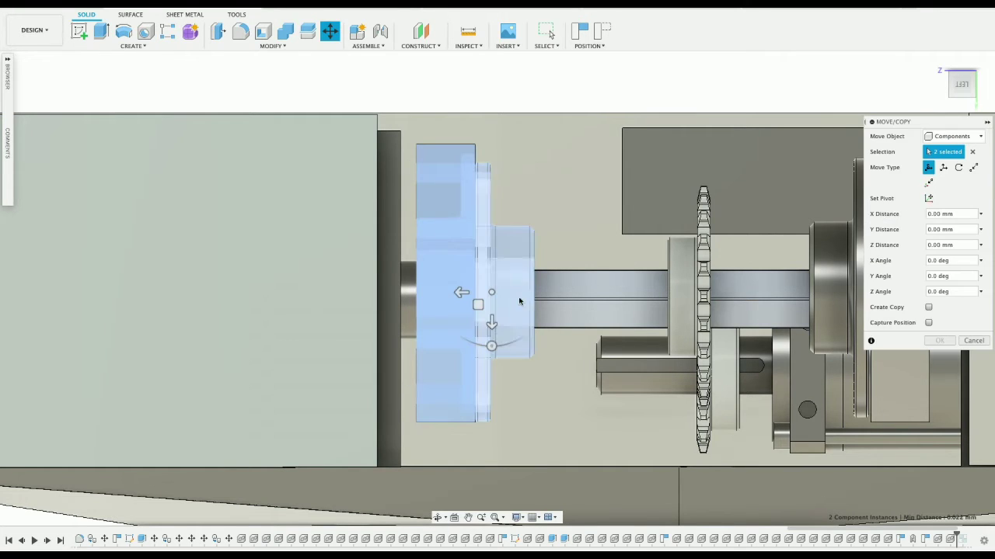
pyautogui.moveTo(462, 293); pyautogui.dragTo(482, 295)
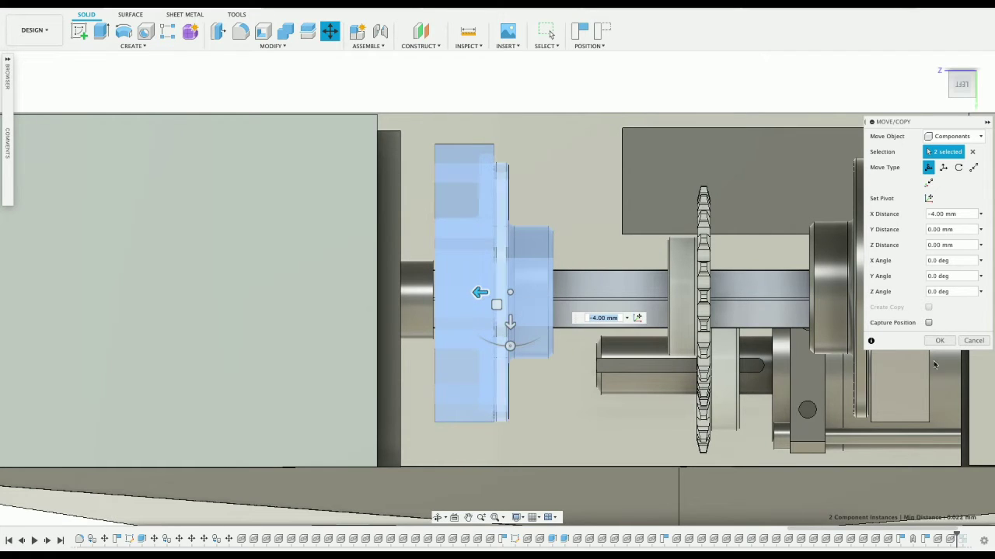
pyautogui.click(935, 343)
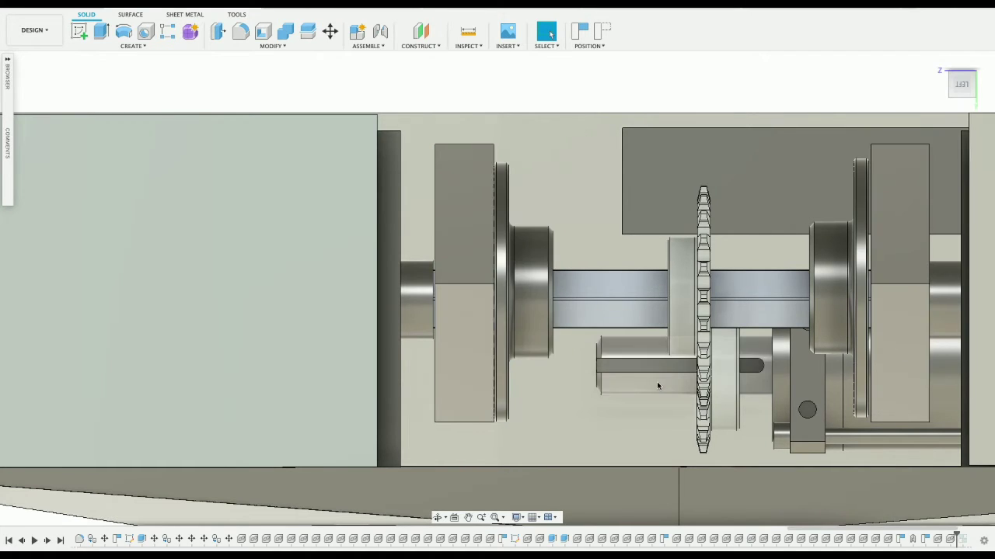
# - Roll the history marker forward to include the rigid group at the end of the timeline
pyautogui.scroll(5, 657, 381)
pyautogui.scroll(-8, 656, 382)
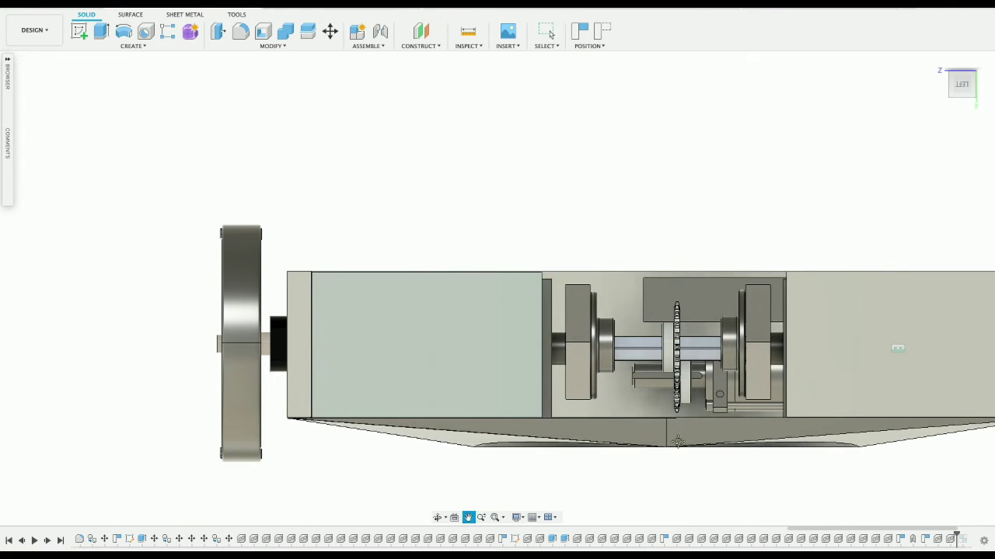
pyautogui.moveTo(678, 441); pyautogui.dragTo(552, 420)
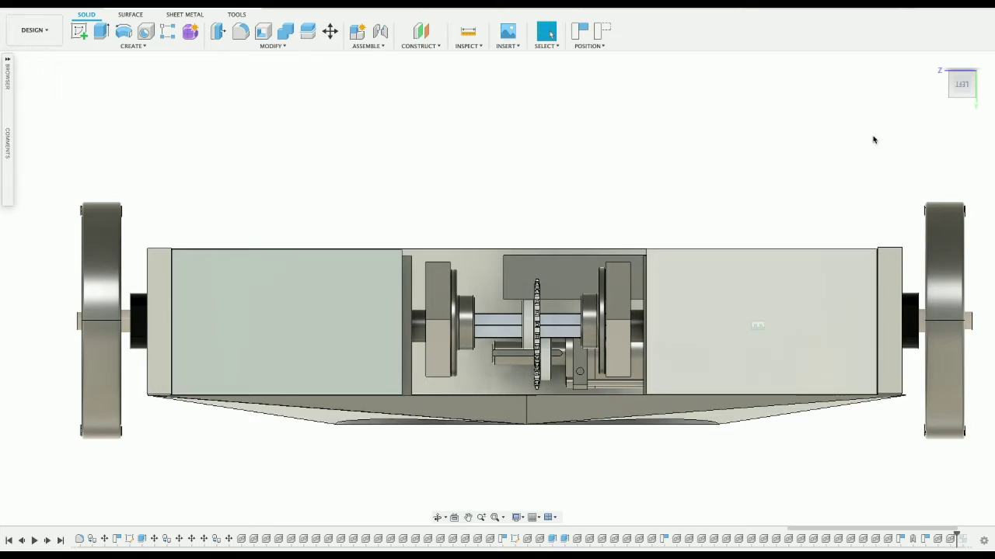
pyautogui.click(955, 103)
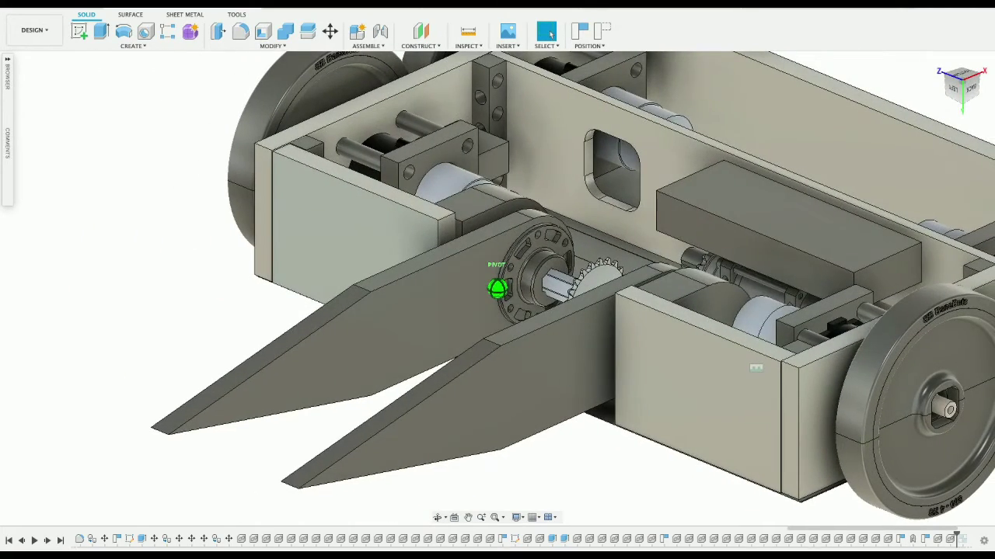
pyautogui.moveTo(498, 288)
pyautogui.keyDown('shift'); pyautogui.mouseDown(button='middle')
pyautogui.moveTo(504, 268)
pyautogui.moveTo(497, 334)
pyautogui.mouseUp(button='middle'); pyautogui.keyUp('shift')
pyautogui.keyDown('shift'); pyautogui.moveTo(896, 115); pyautogui.dragTo(898, 136, button='middle'); pyautogui.keyUp('shift')
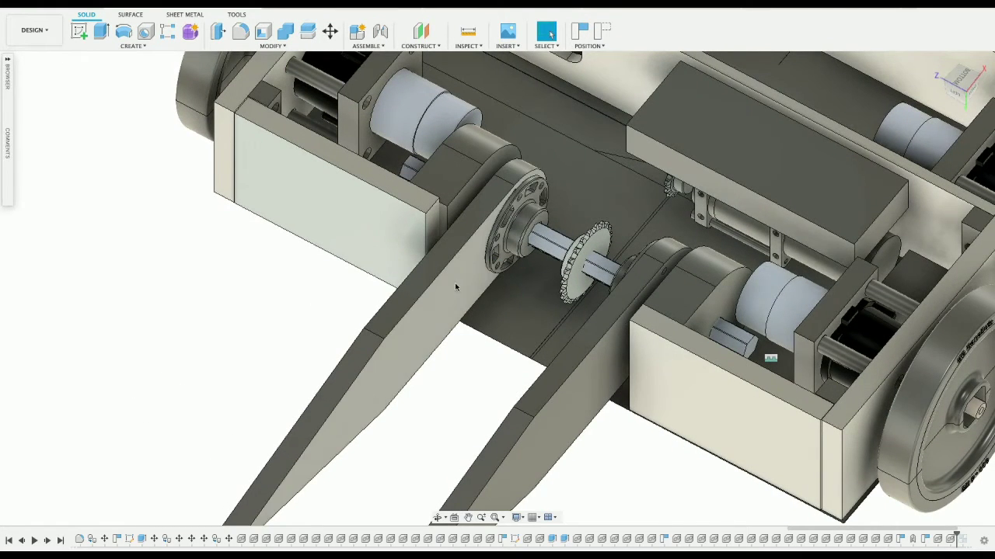
pyautogui.click(501, 264)
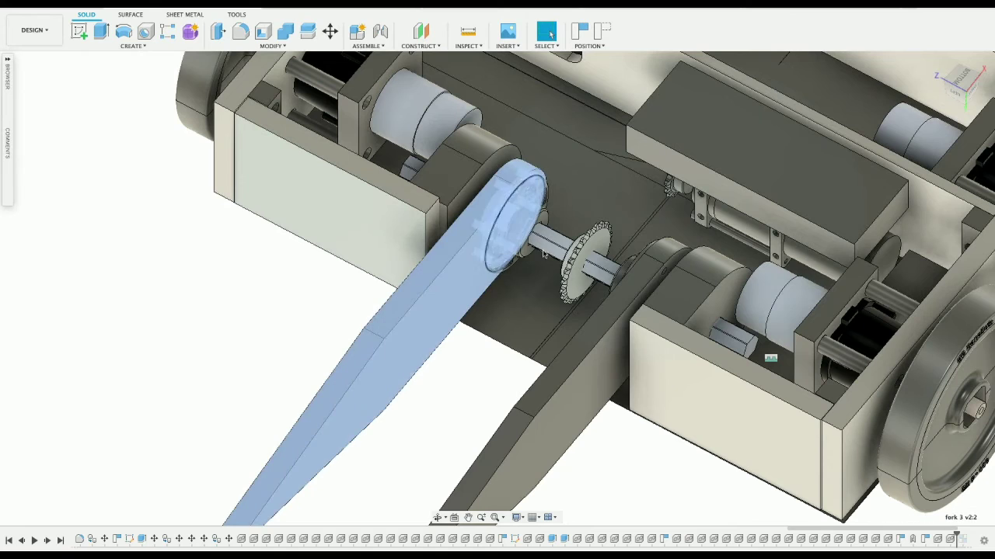
pyautogui.click(964, 539)
pyautogui.rightClick(964, 539)
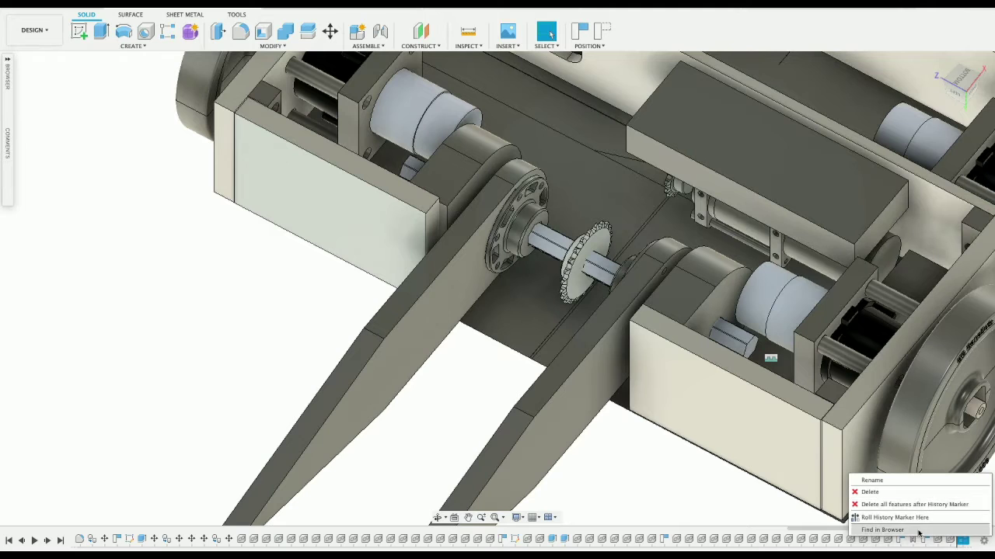
pyautogui.click(819, 530)
pyautogui.rightClick(964, 545)
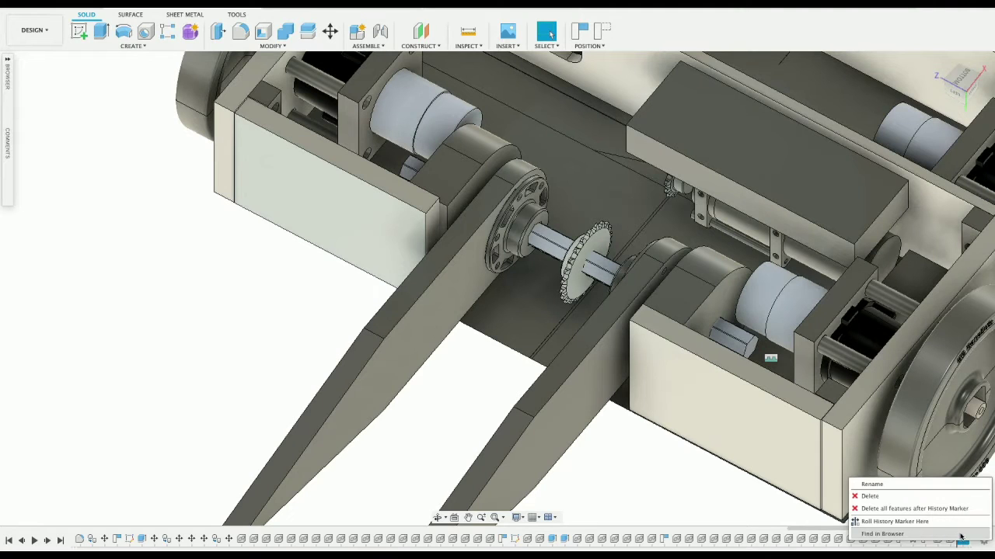
pyautogui.click(901, 519)
# - Edit the shaft's rigid group to add both new forks to the hubs, sprocket and hex shaft
pyautogui.rightClick(963, 541)
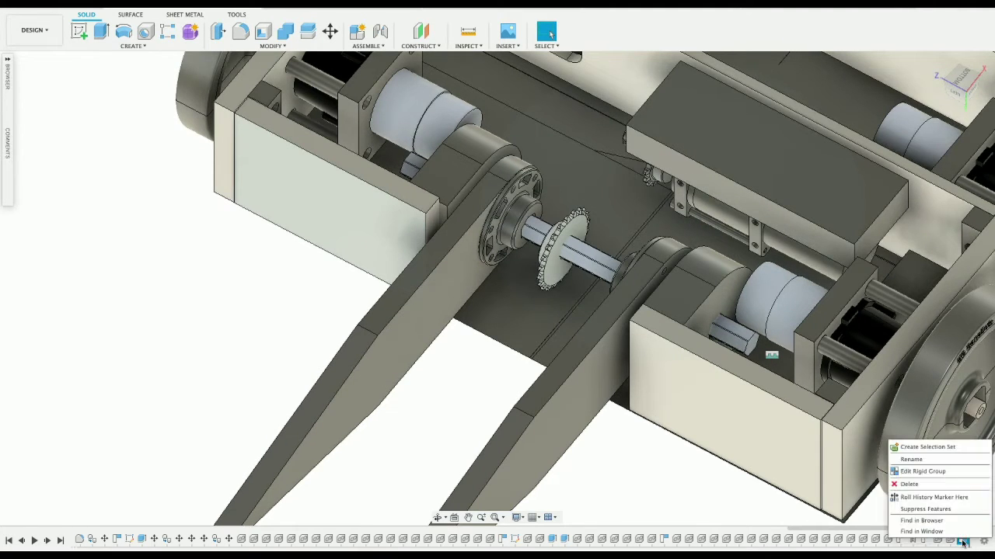
pyautogui.click(925, 474)
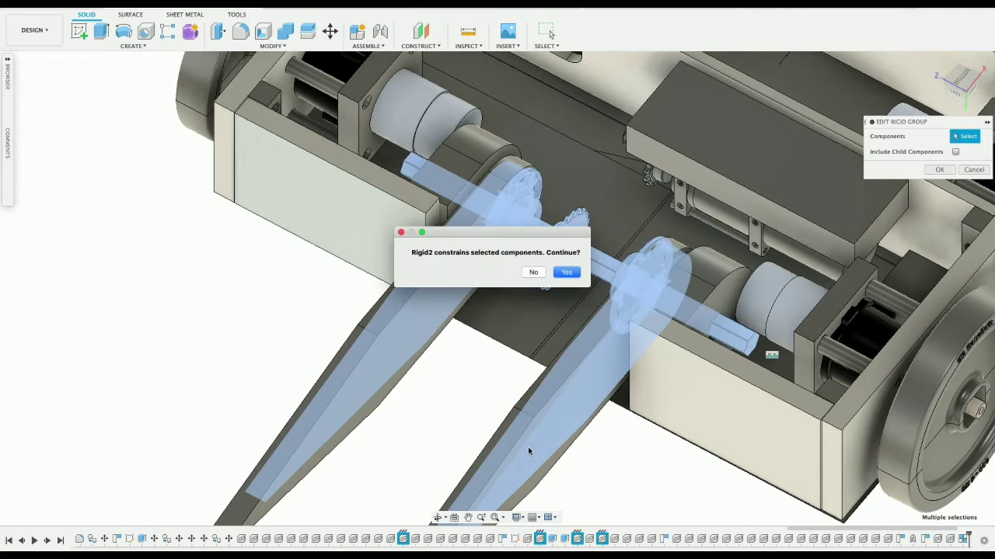
pyautogui.click(565, 273)
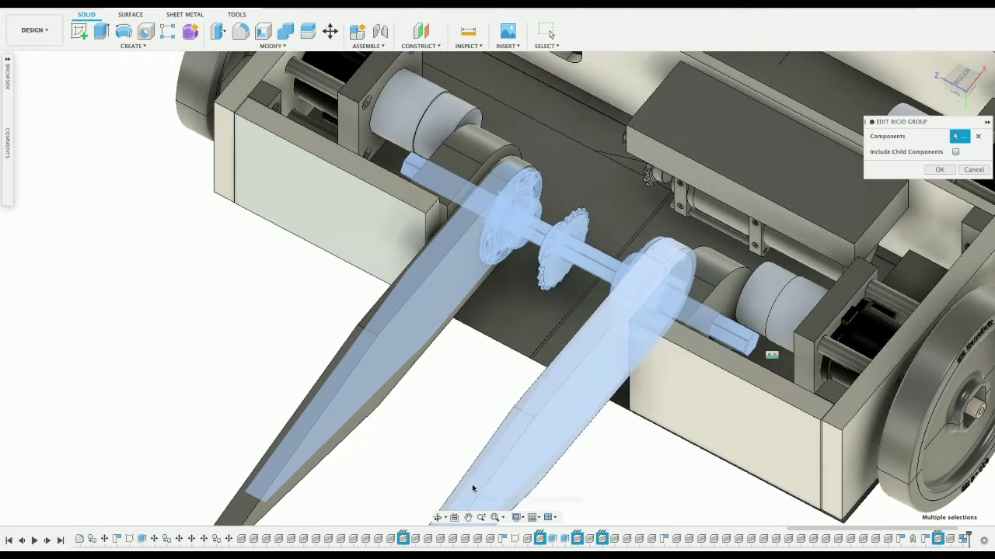
pyautogui.click(292, 434)
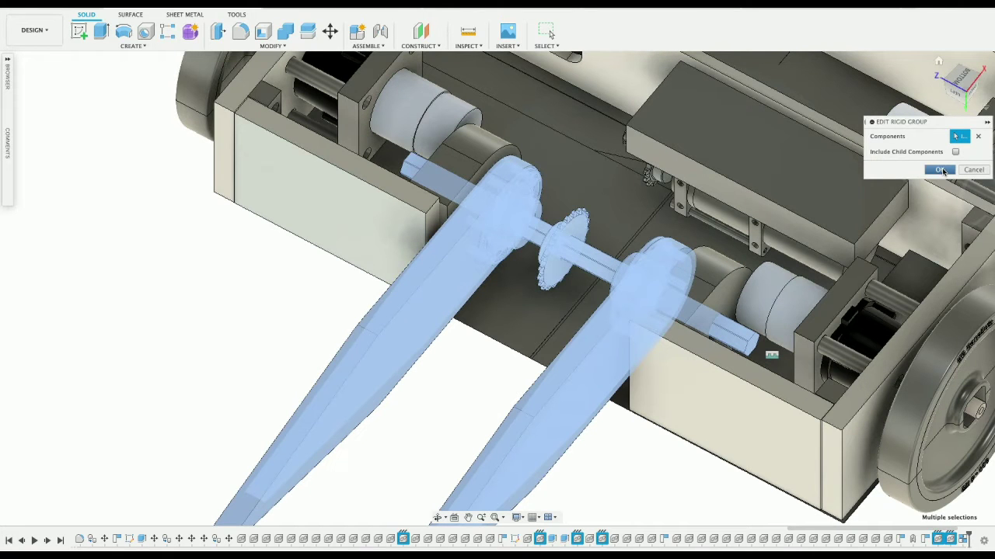
pyautogui.click(940, 170)
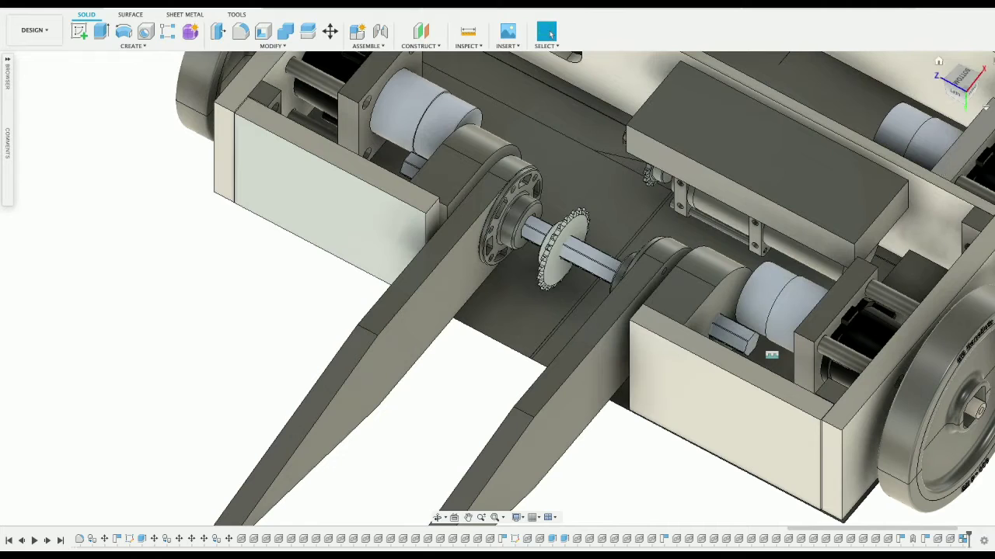
pyautogui.moveTo(962, 79); pyautogui.dragTo(941, 44)
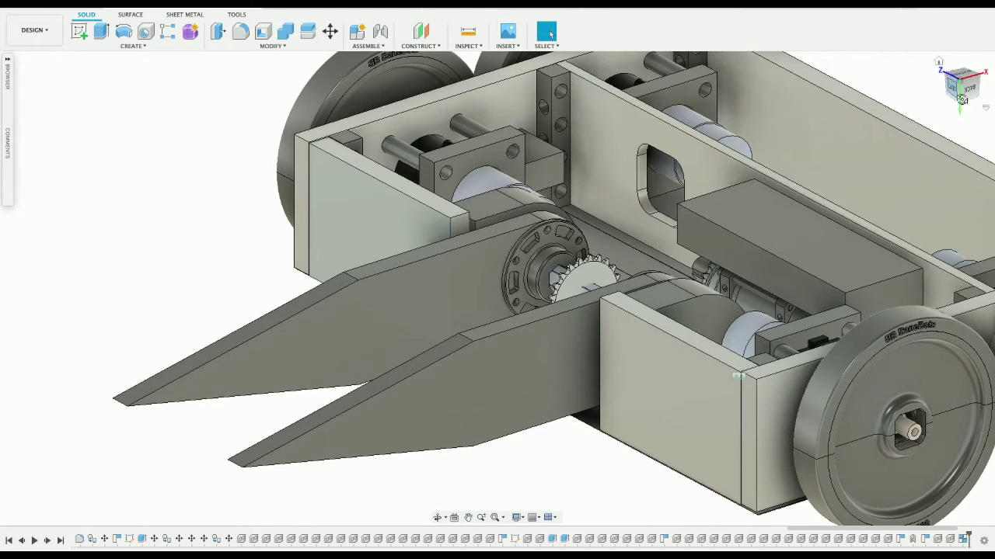
pyautogui.moveTo(961, 100); pyautogui.dragTo(974, 115)
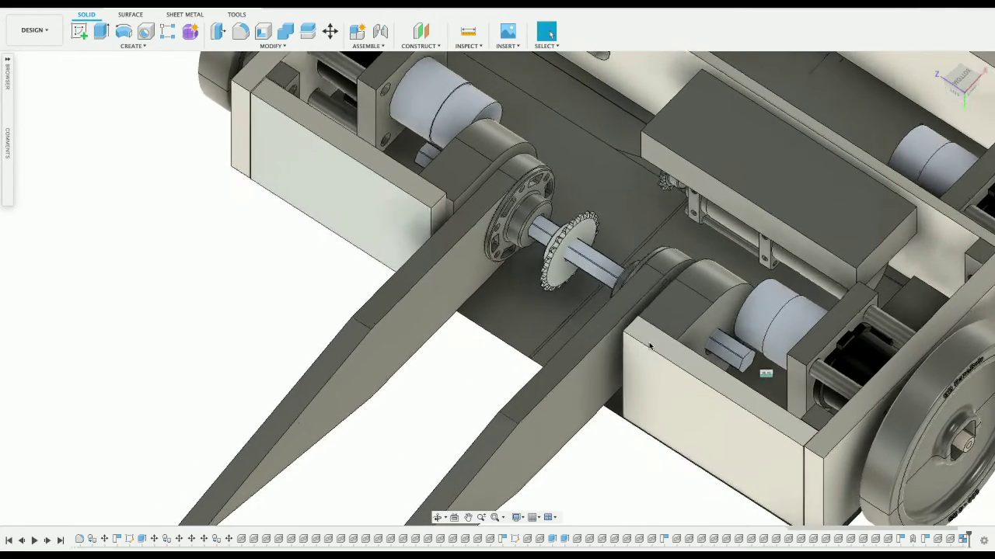
pyautogui.scroll(3, 649, 347)
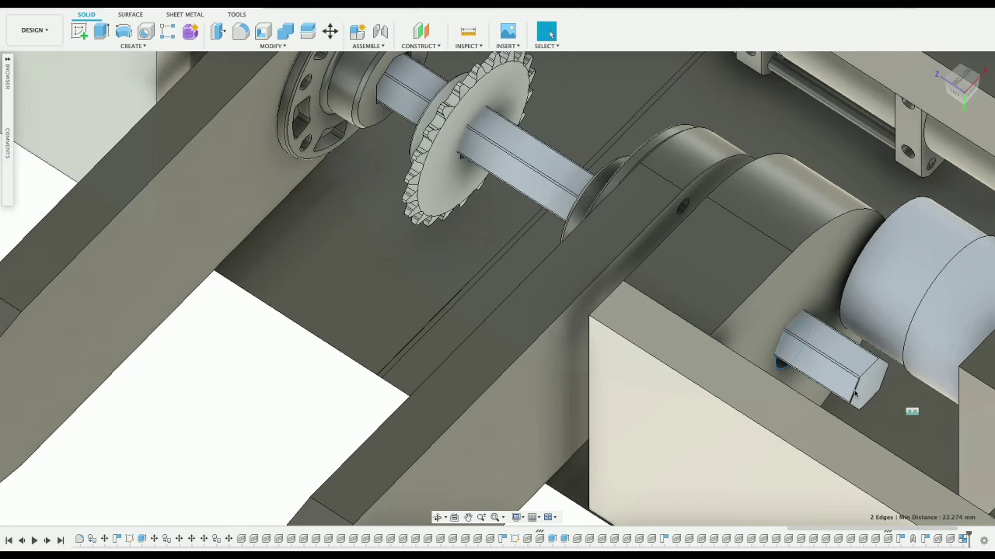
pyautogui.hotkey('shift', 'j')
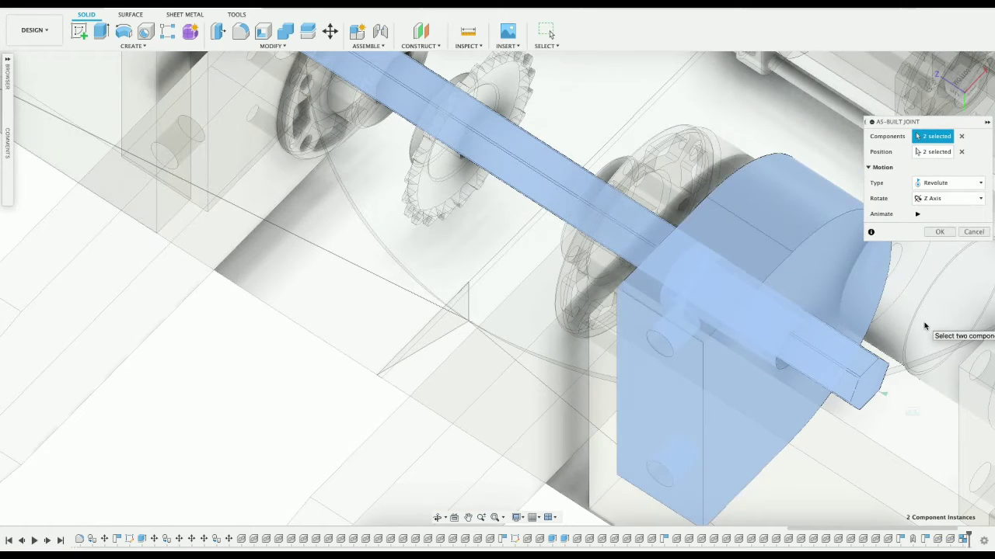
pyautogui.click(973, 231)
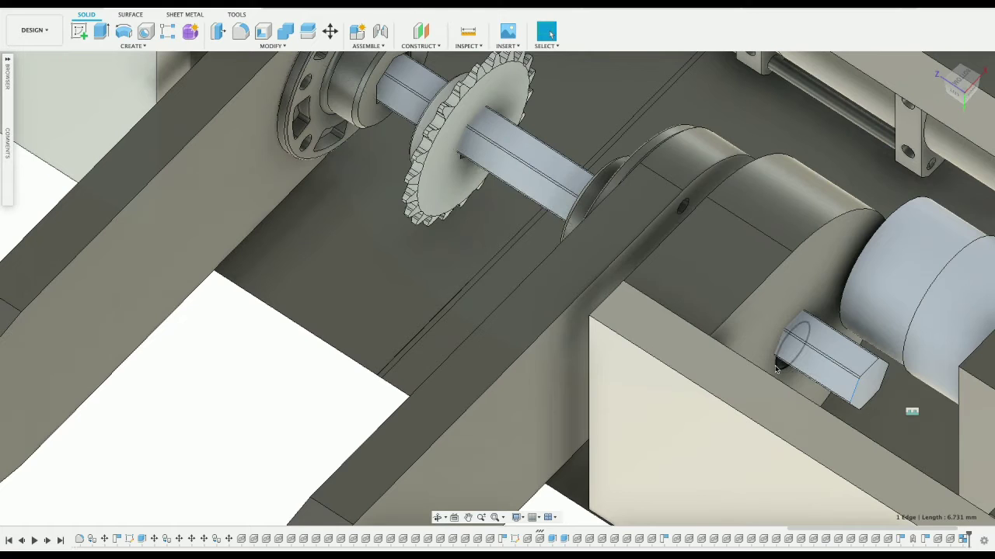
pyautogui.hotkey('shift', 'j')
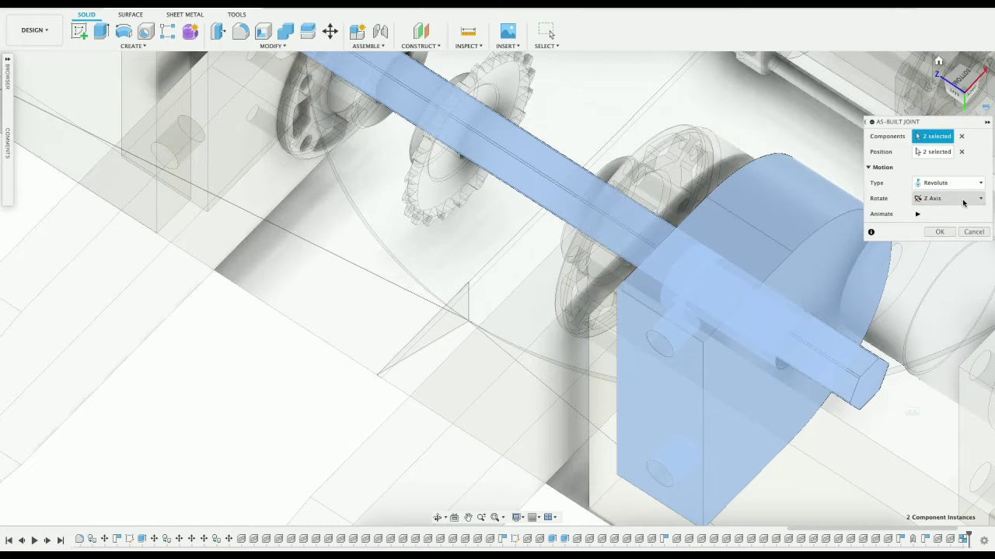
pyautogui.click(971, 94)
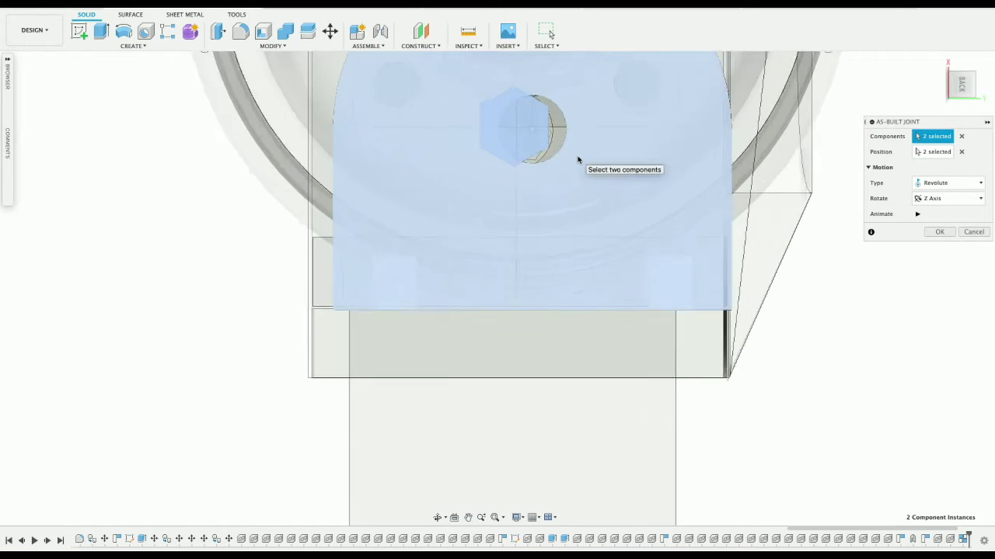
pyautogui.scroll(-2, 577, 160)
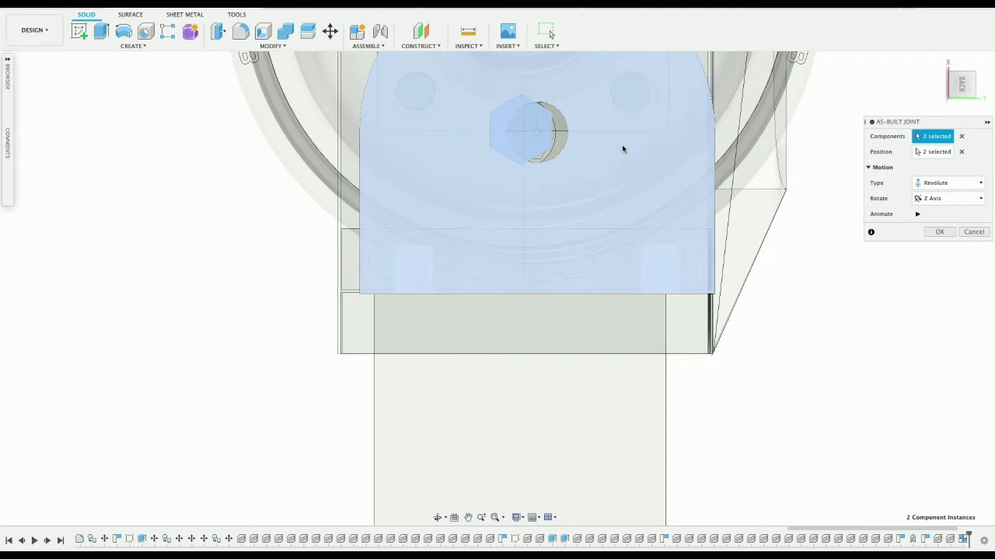
pyautogui.press('Return')
# - Examine from the underside how the hex shaft, hub and fork line up with the support block
pyautogui.moveTo(986, 89); pyautogui.dragTo(949, 91)
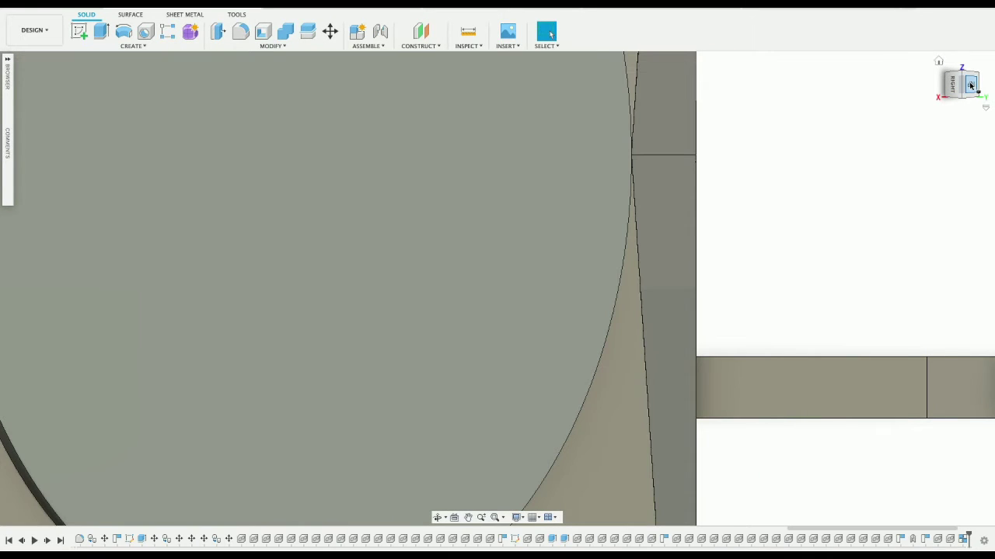
pyautogui.click(969, 85)
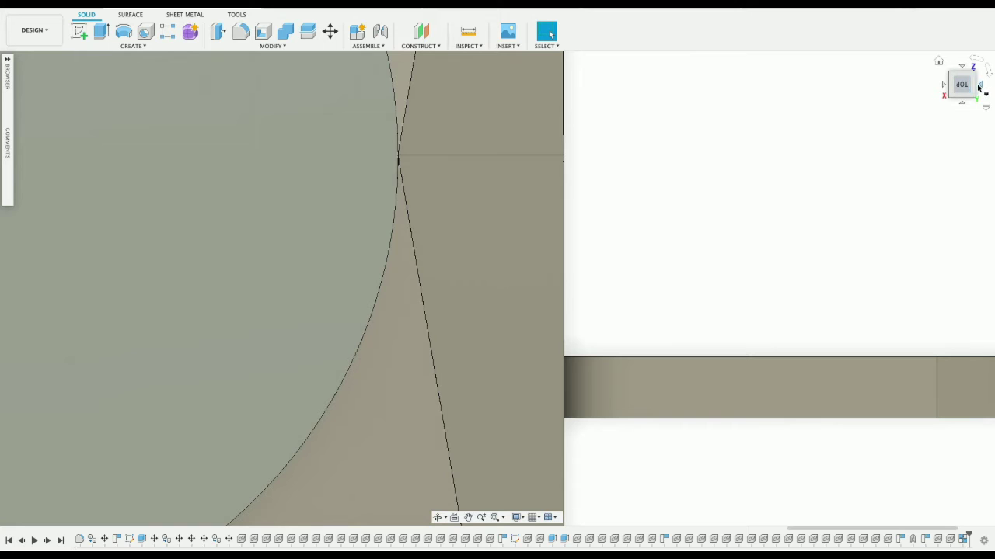
pyautogui.click(979, 89)
pyautogui.click(981, 88)
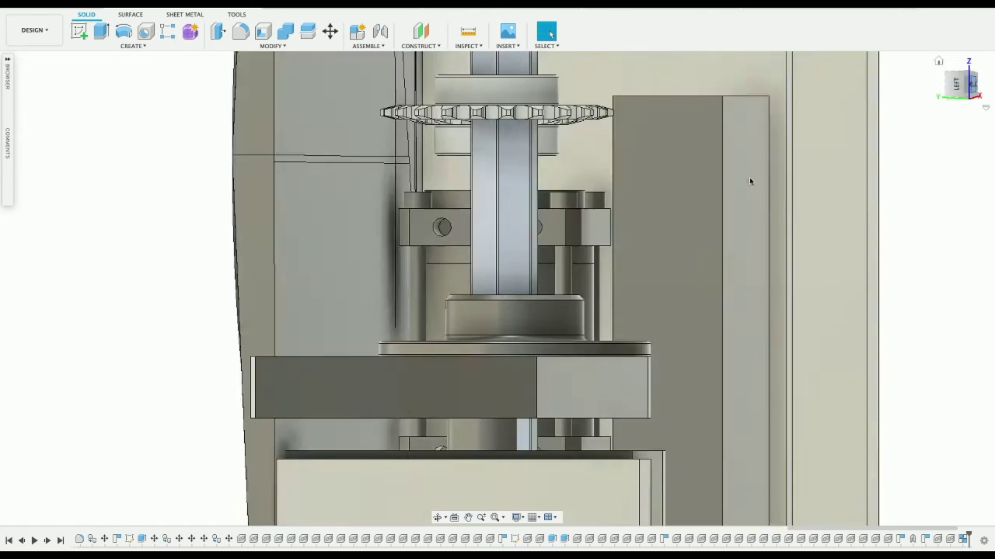
pyautogui.scroll(-2, 683, 197)
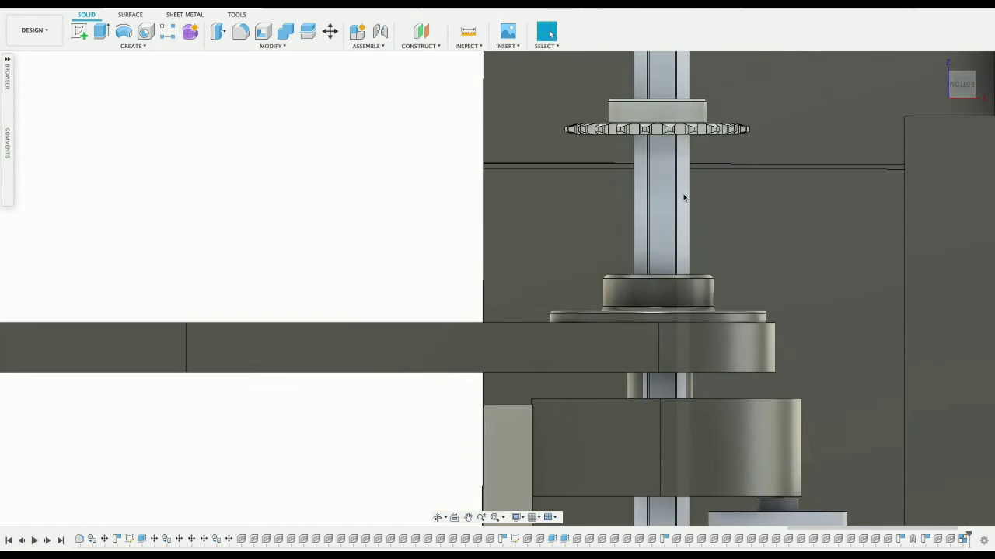
pyautogui.scroll(-2, 684, 198)
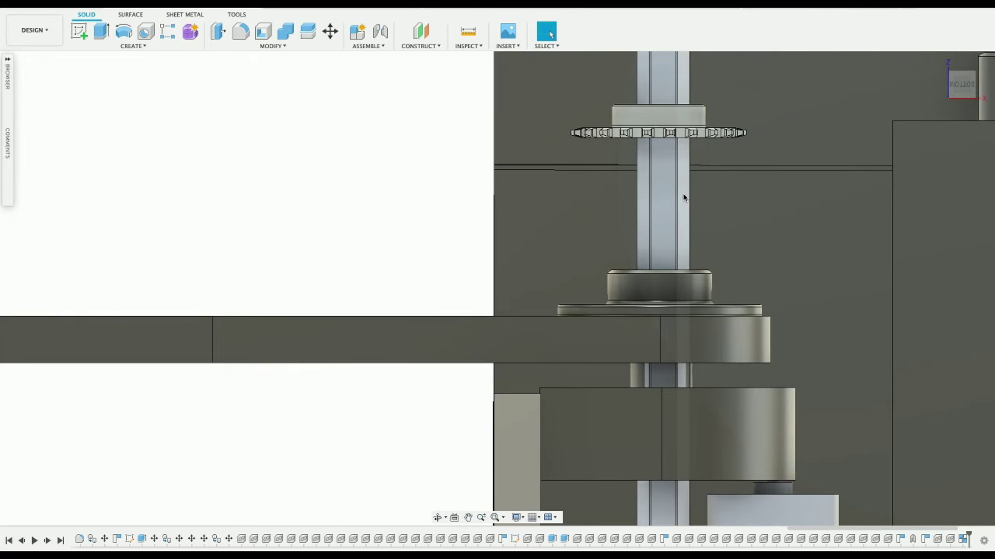
pyautogui.scroll(-2, 683, 197)
pyautogui.scroll(1, 684, 198)
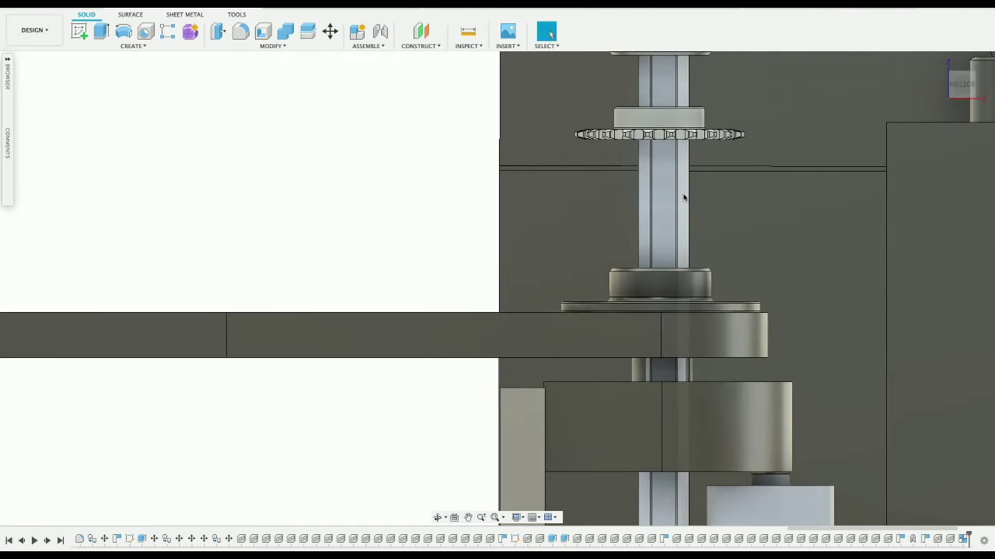
pyautogui.click(468, 518)
pyautogui.moveTo(605, 370); pyautogui.dragTo(526, 306)
pyautogui.press('Escape')
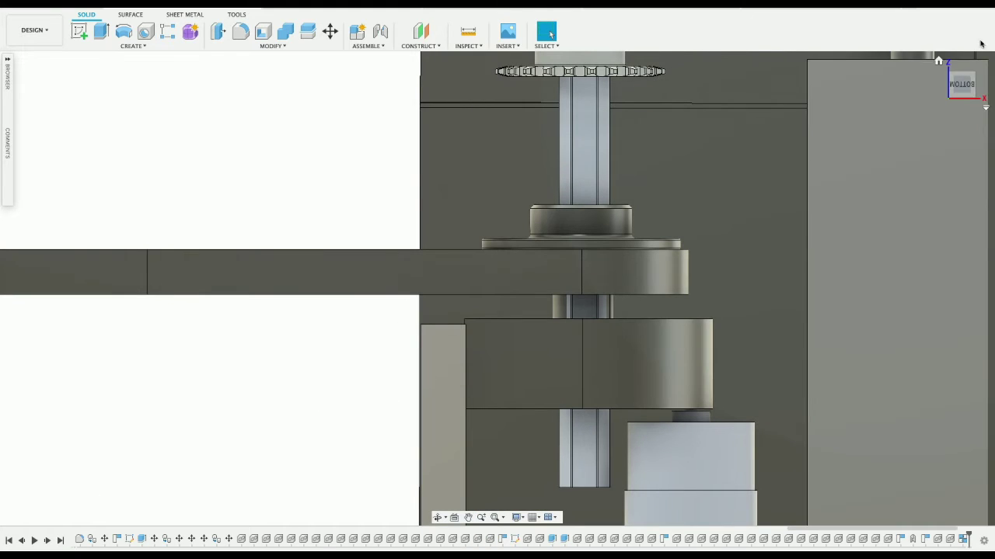
# - Shift the hex shaft and its rigid group sideways in the left view to centre it on the support block's round boss
pyautogui.click(946, 88)
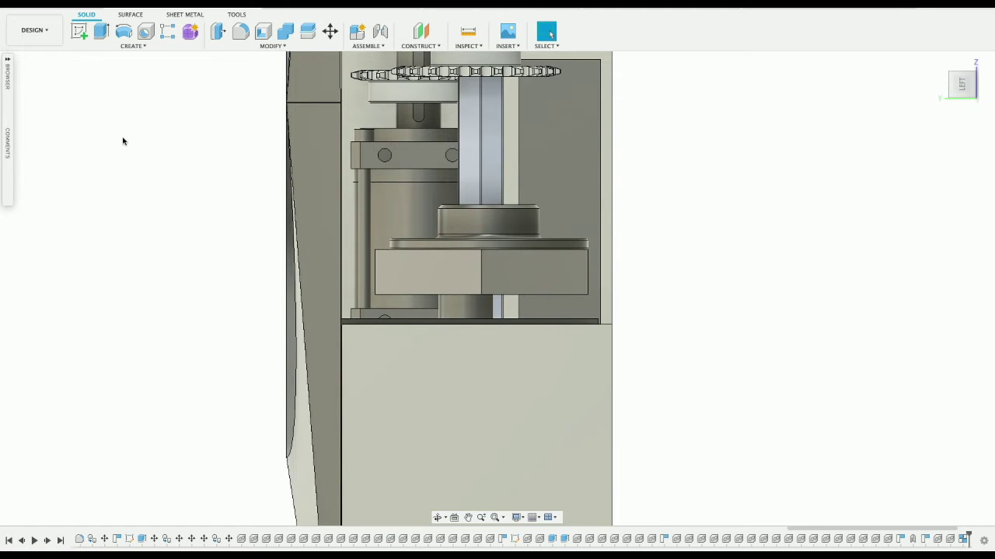
pyautogui.rightClick(467, 162)
pyautogui.click(450, 178)
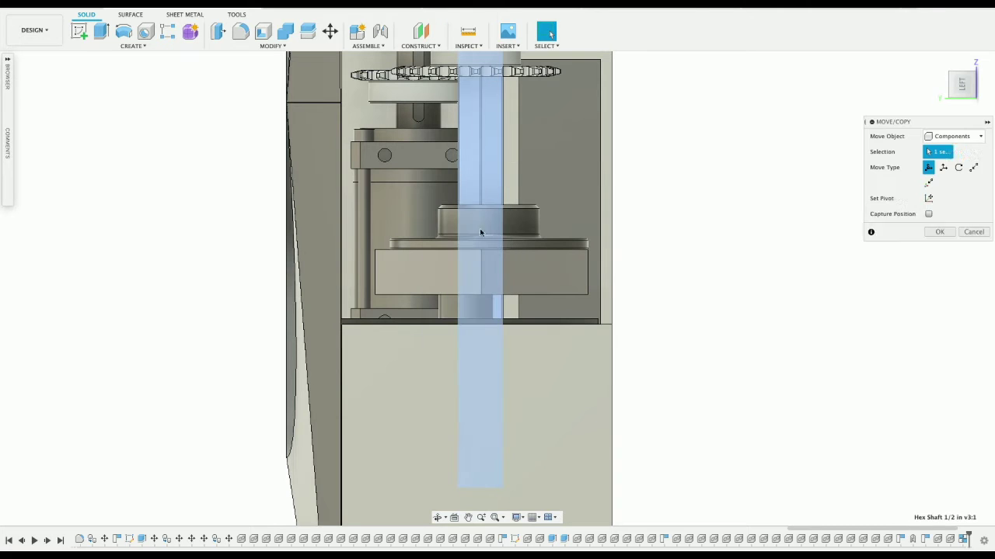
pyautogui.moveTo(479, 105); pyautogui.dragTo(468, 106)
pyautogui.press('Return')
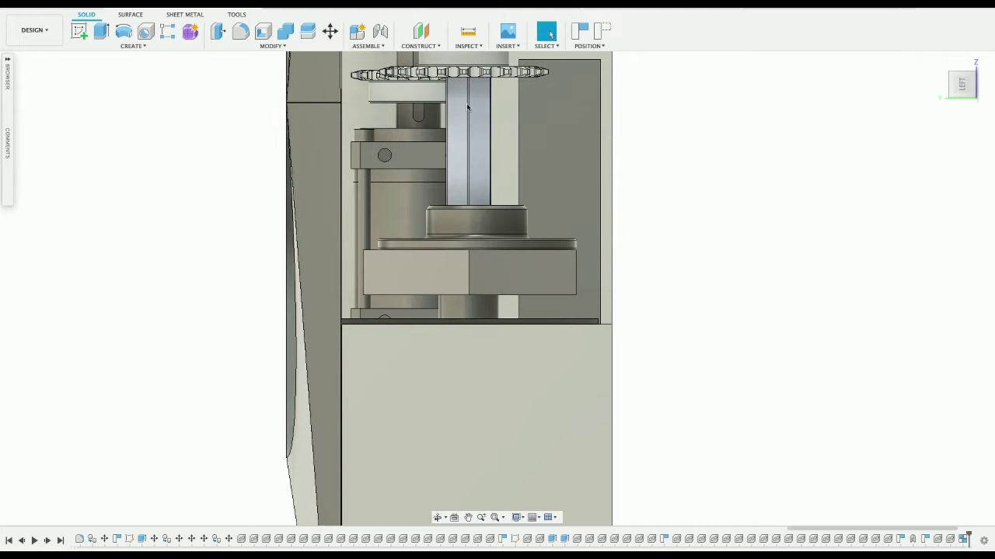
pyautogui.moveTo(967, 96); pyautogui.dragTo(967, 115)
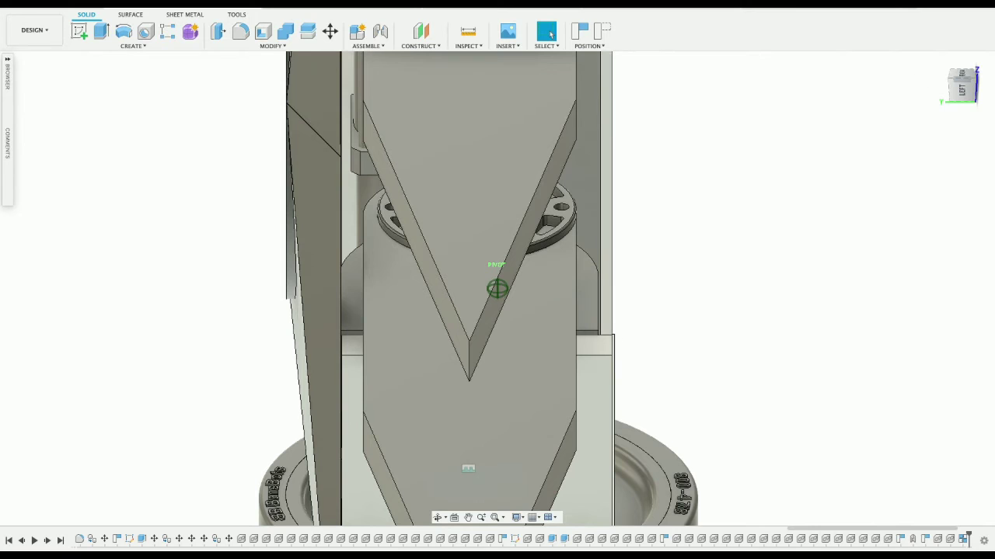
pyautogui.click(973, 91)
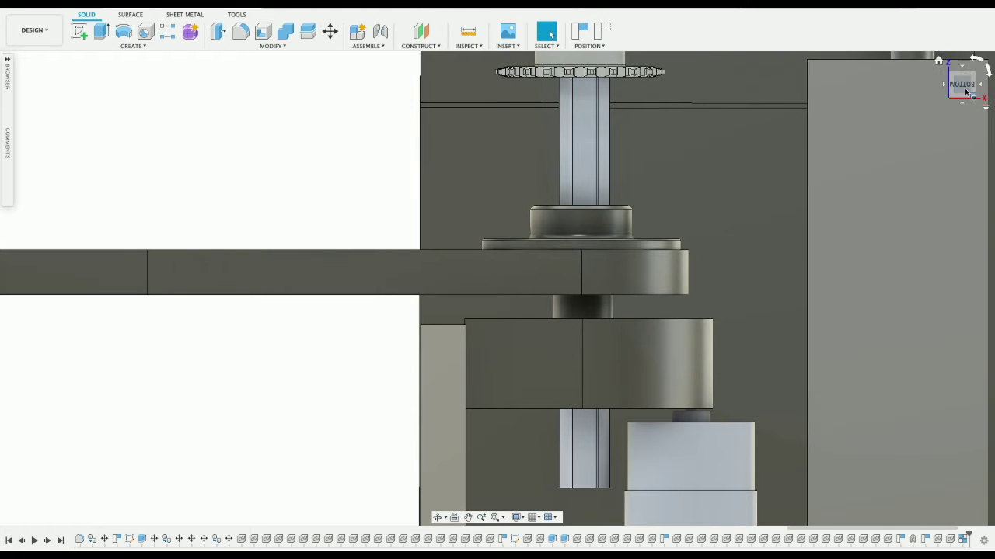
pyautogui.moveTo(965, 80); pyautogui.dragTo(965, 74)
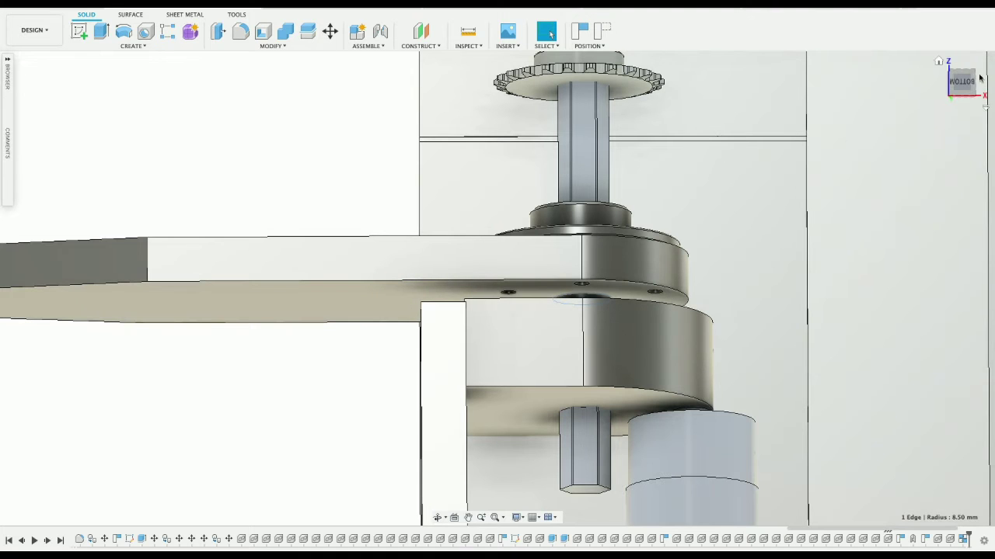
pyautogui.moveTo(964, 87); pyautogui.dragTo(965, 89)
pyautogui.scroll(8, 661, 255)
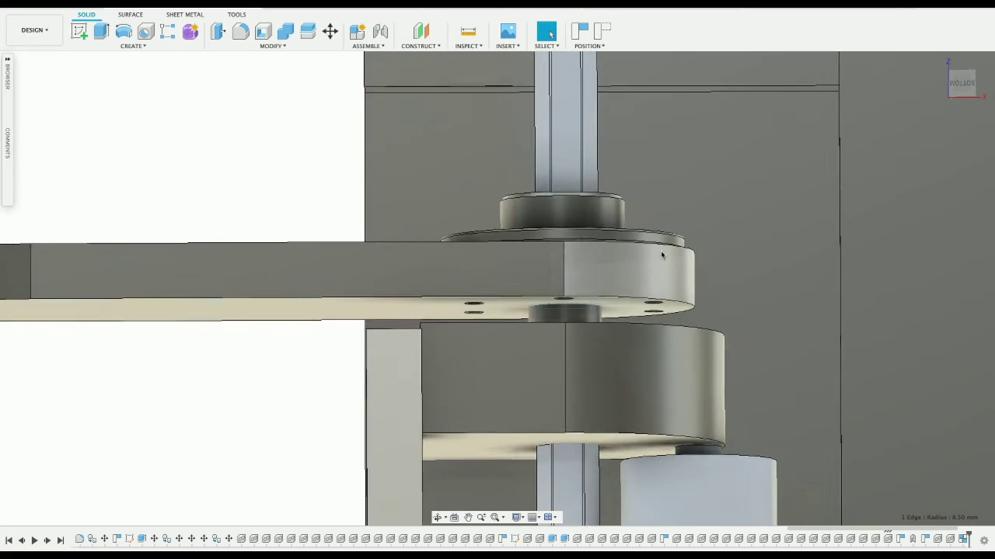
pyautogui.scroll(3, 661, 255)
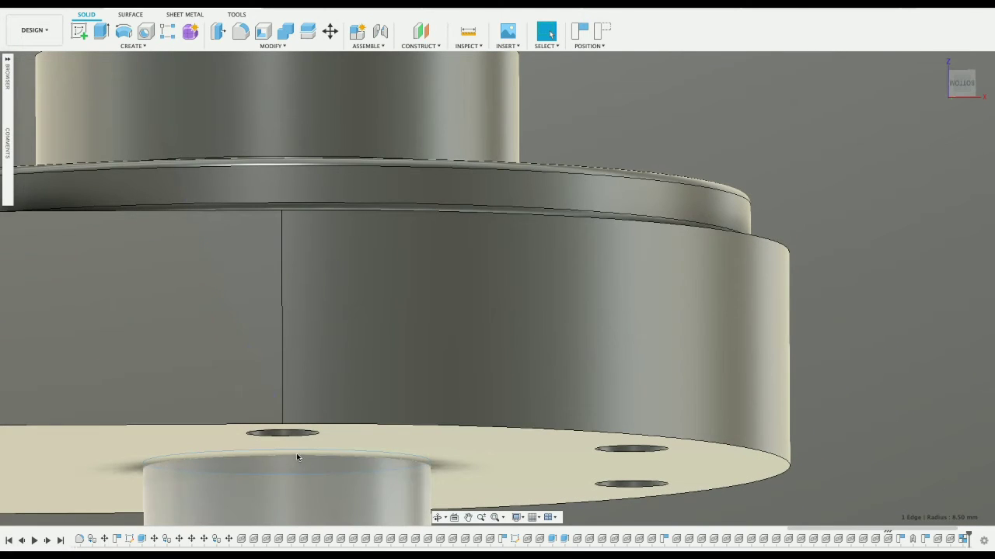
pyautogui.click(296, 457)
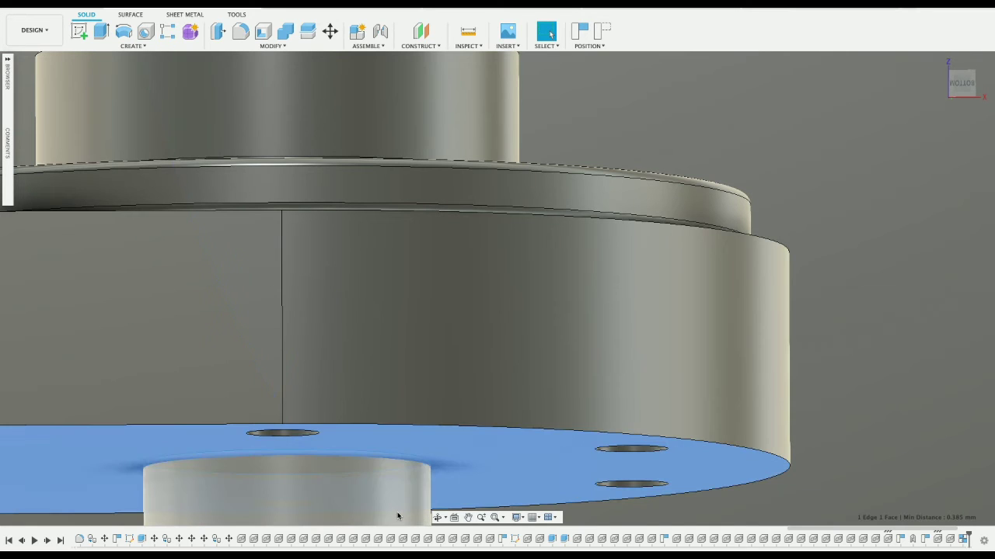
pyautogui.press('e')
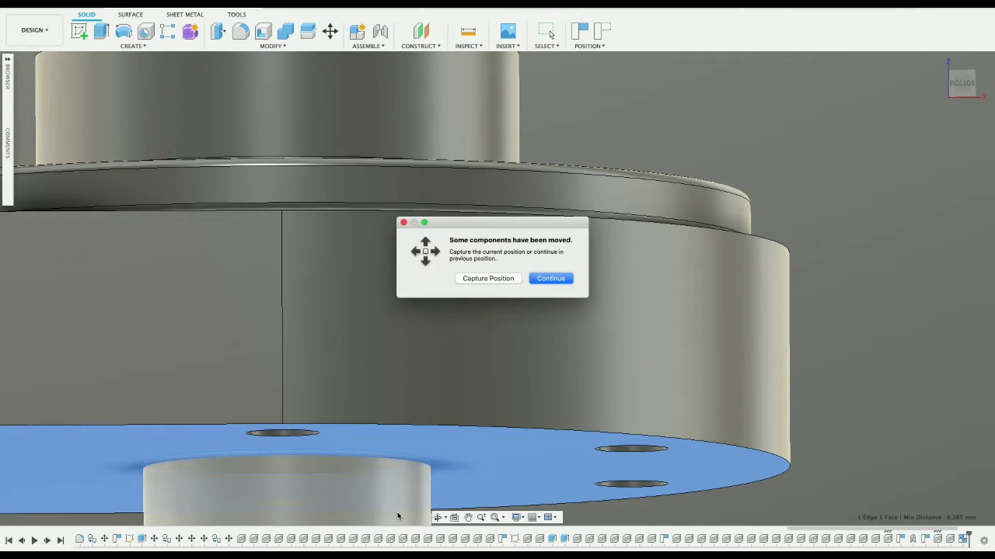
pyautogui.click(494, 279)
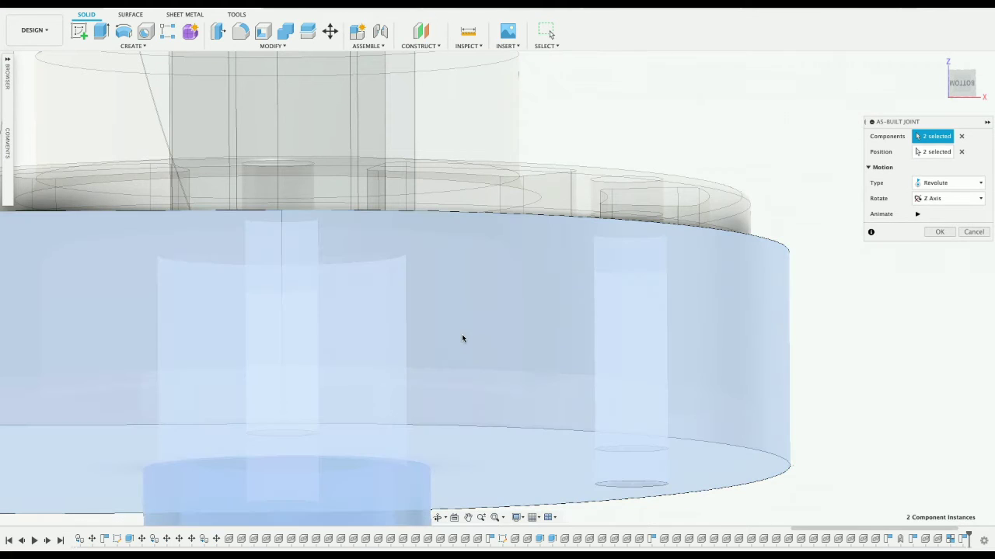
pyautogui.scroll(5, 464, 338)
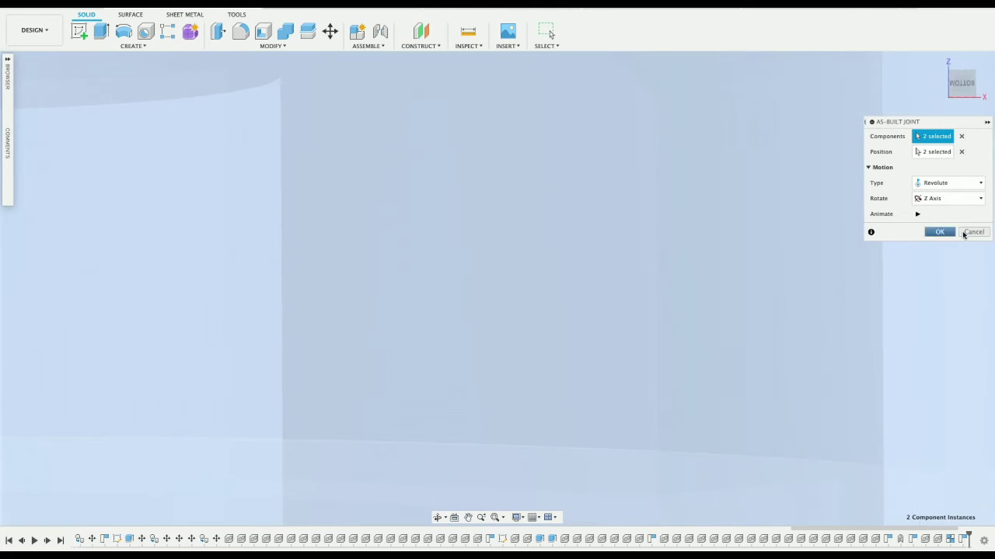
pyautogui.click(971, 232)
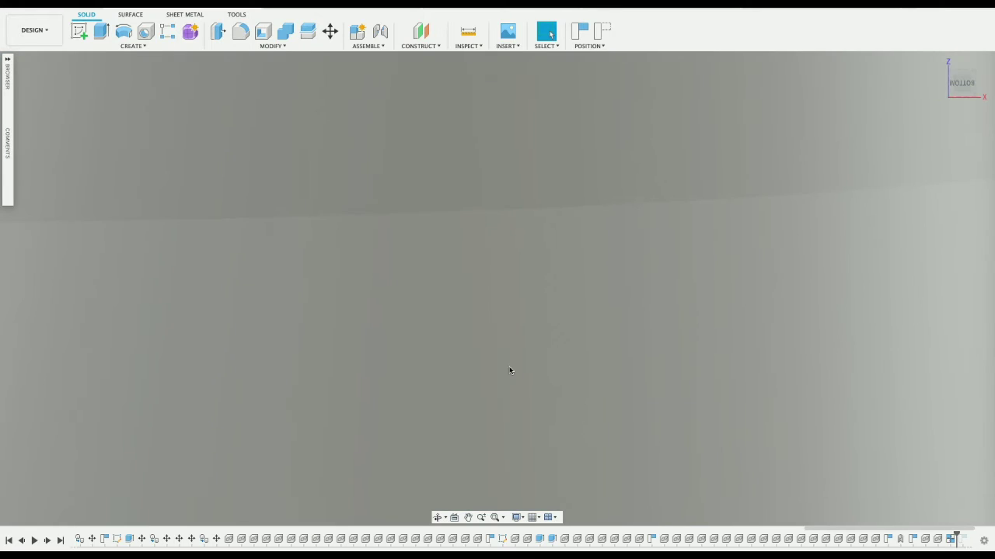
# - Capture the moved position and create an as-built revolute joint about the Z axis between the fork and the support block's round boss
pyautogui.scroll(-10, 510, 370)
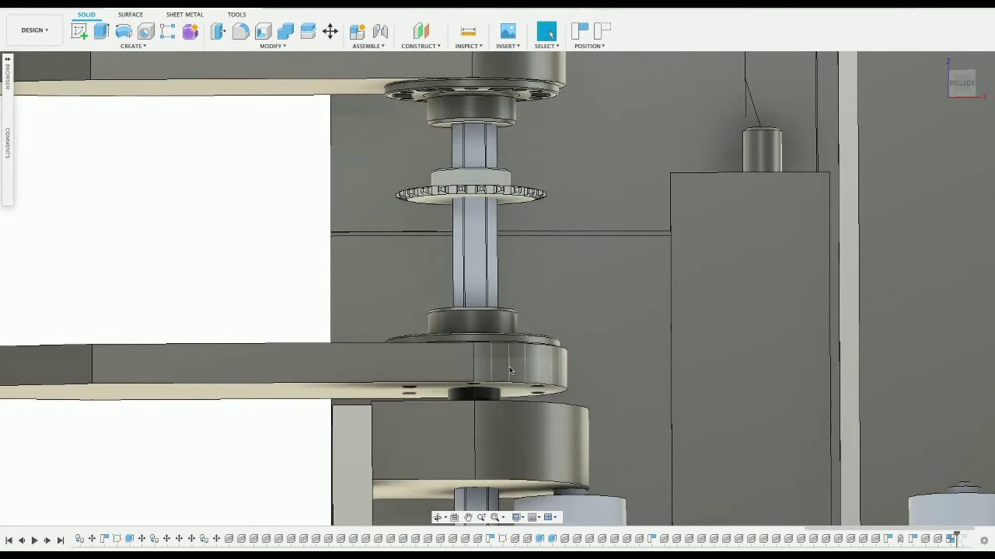
pyautogui.scroll(8, 509, 371)
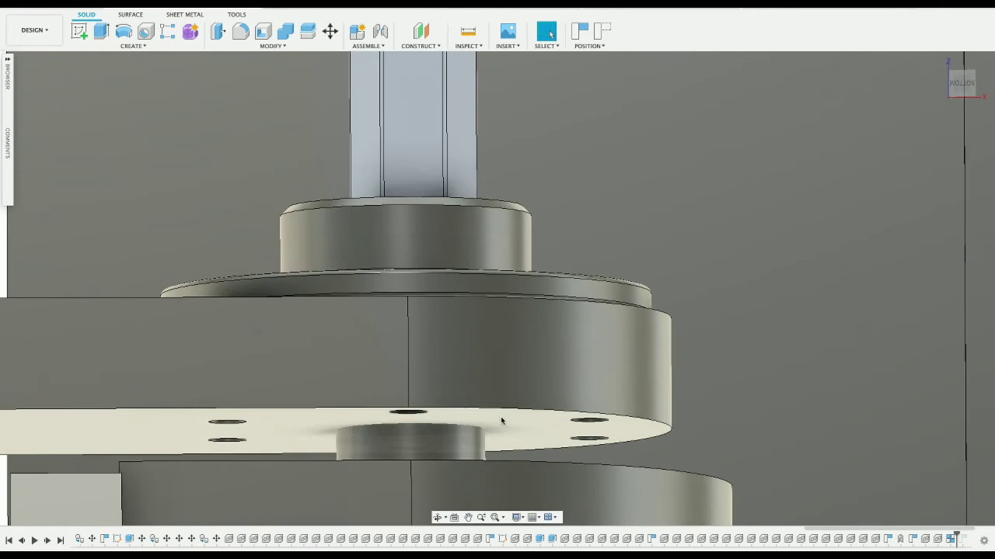
pyautogui.click(501, 422)
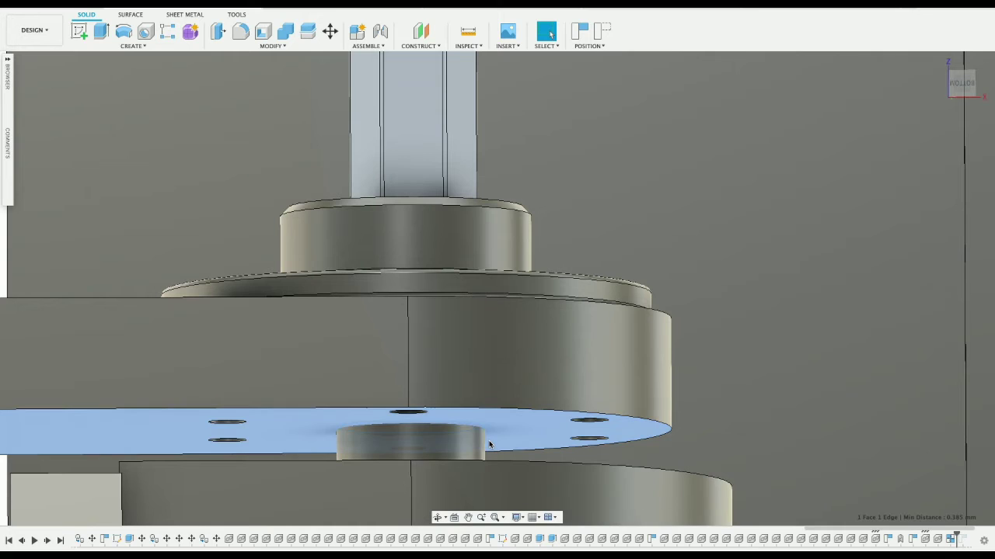
pyautogui.press('q')
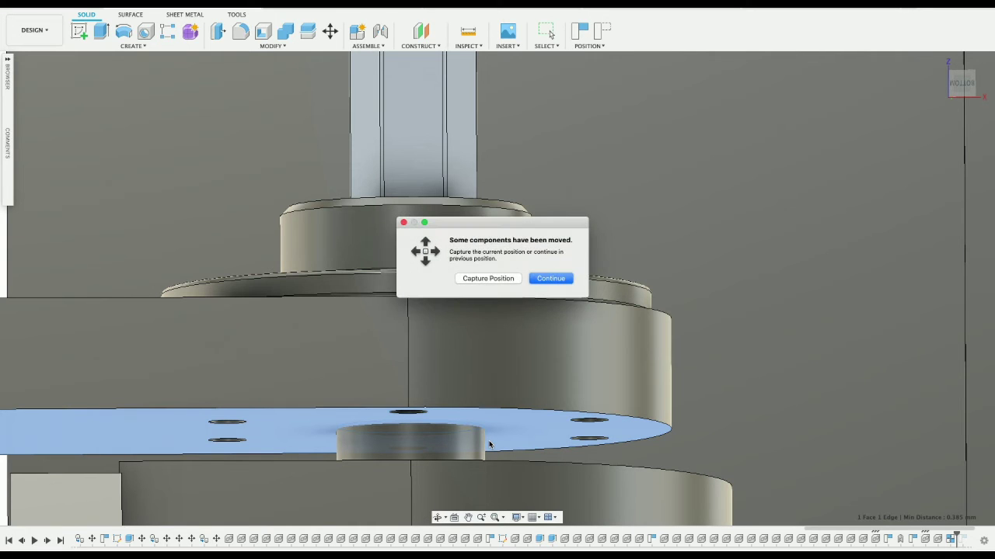
pyautogui.click(490, 278)
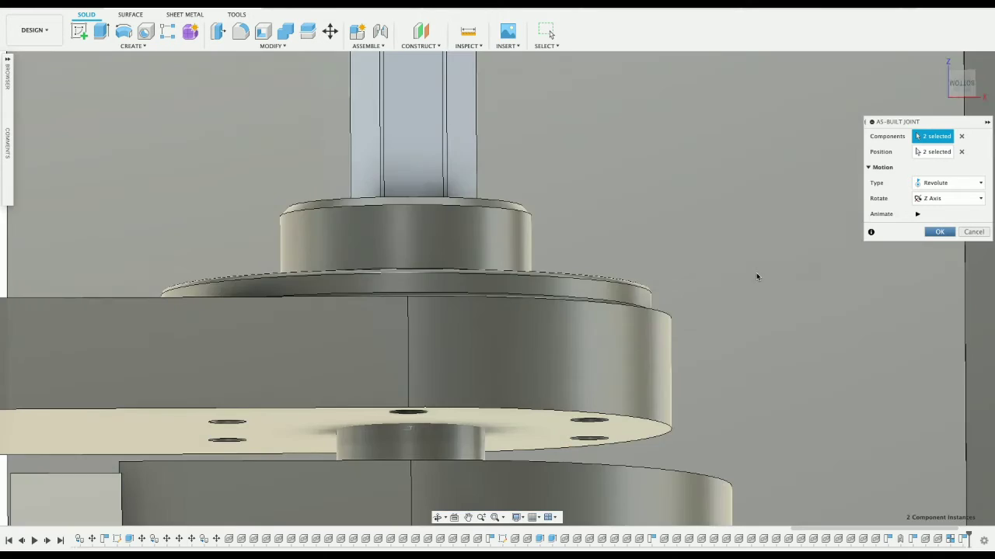
pyautogui.scroll(2, 578, 340)
pyautogui.scroll(2, 576, 340)
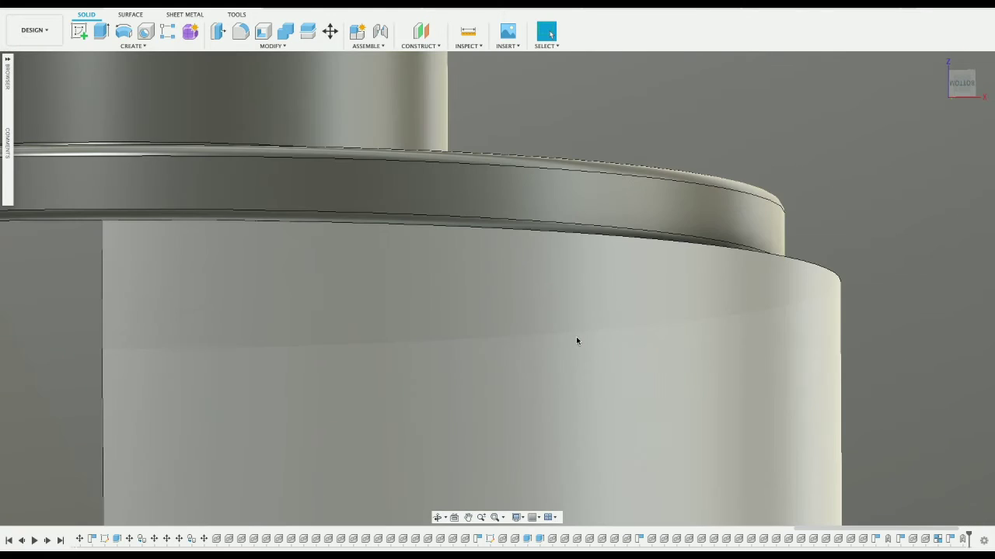
pyautogui.scroll(-3, 576, 340)
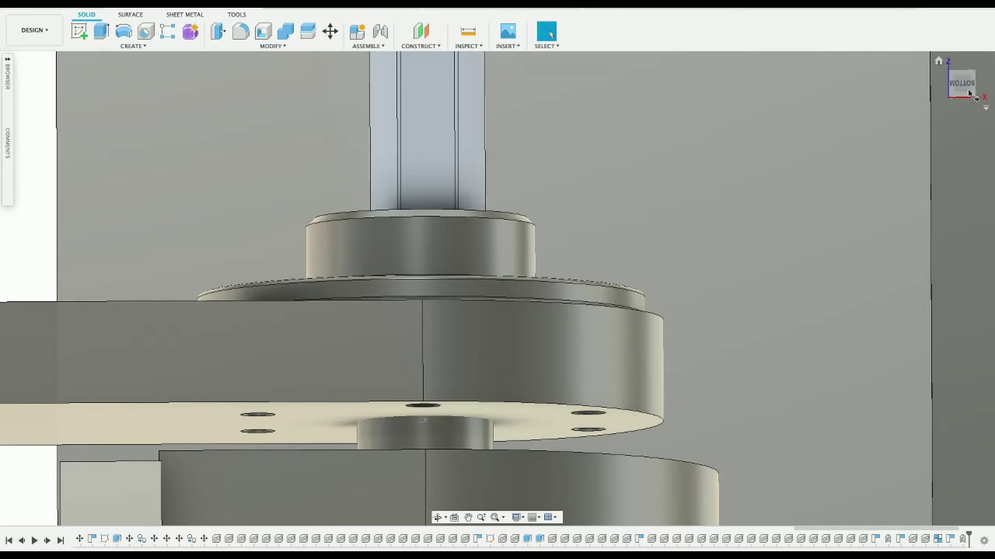
pyautogui.moveTo(967, 91); pyautogui.dragTo(981, 30)
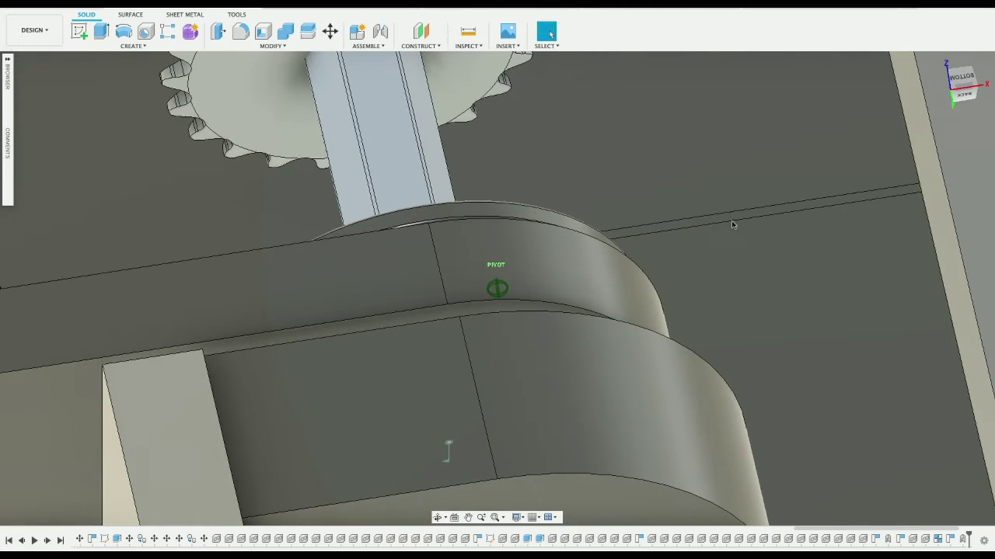
pyautogui.rightClick(447, 459)
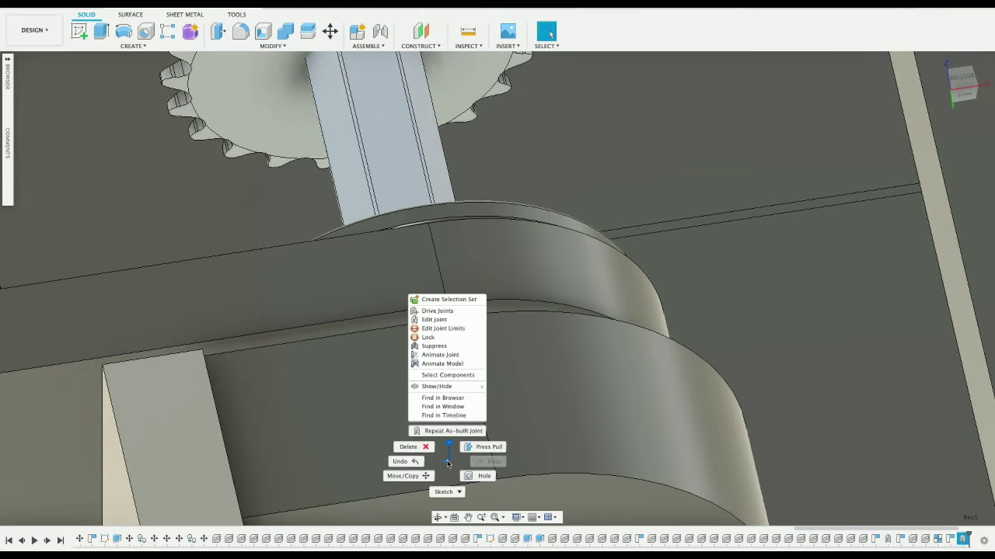
pyautogui.click(416, 476)
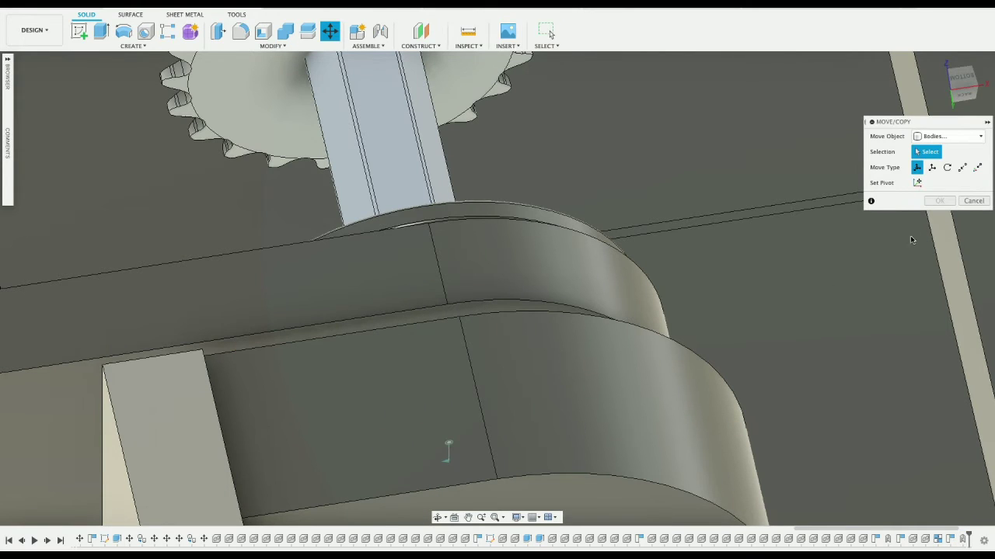
pyautogui.click(971, 201)
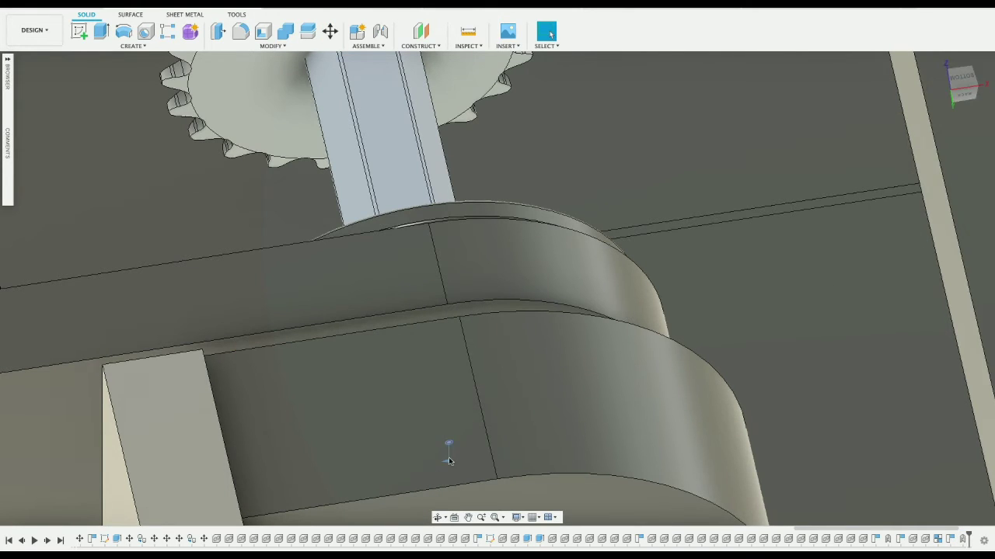
# - Open the new revolute joint for editing and review its components, position and rotation axis without changing them
pyautogui.rightClick(448, 461)
pyautogui.click(459, 317)
pyautogui.click(964, 233)
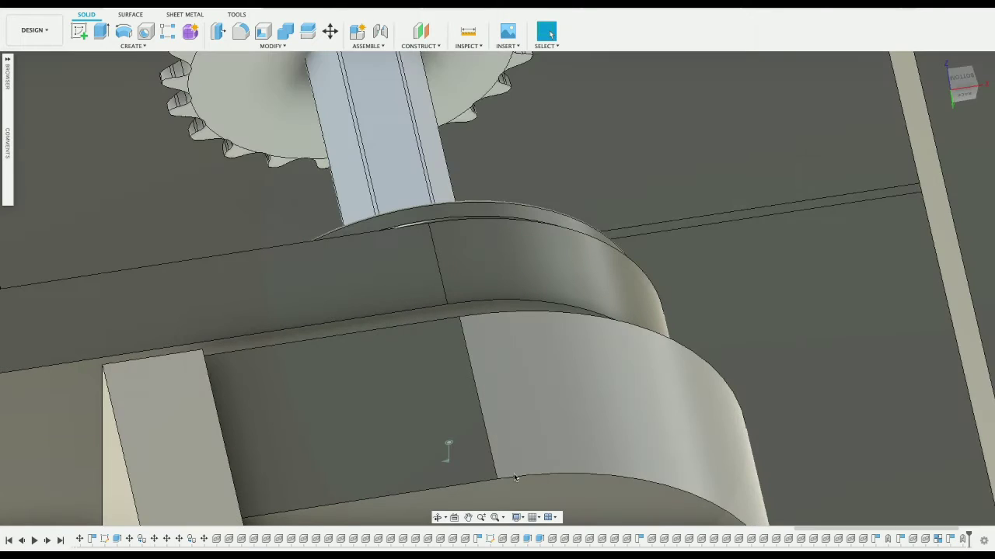
pyautogui.click(444, 463)
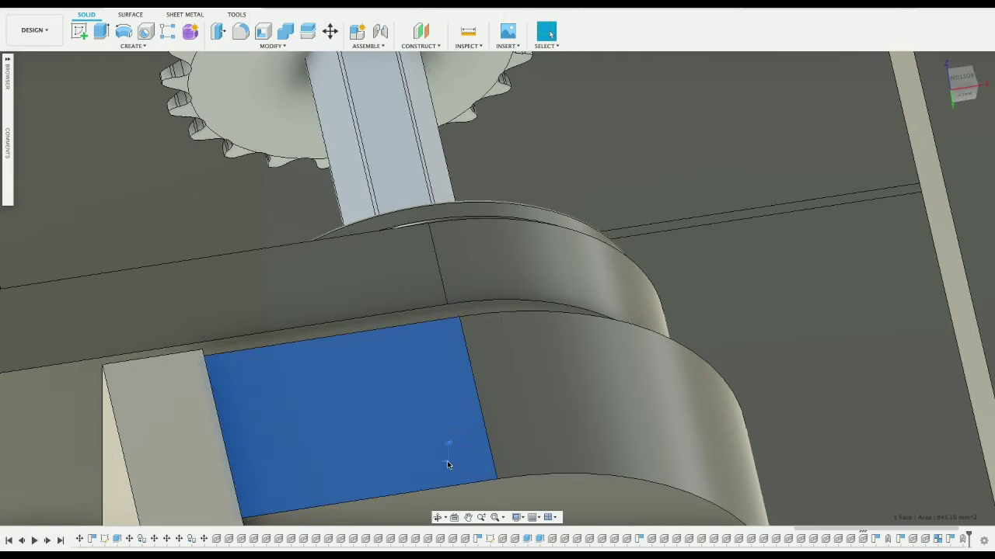
pyautogui.click(447, 462)
pyautogui.rightClick(447, 462)
pyautogui.click(460, 320)
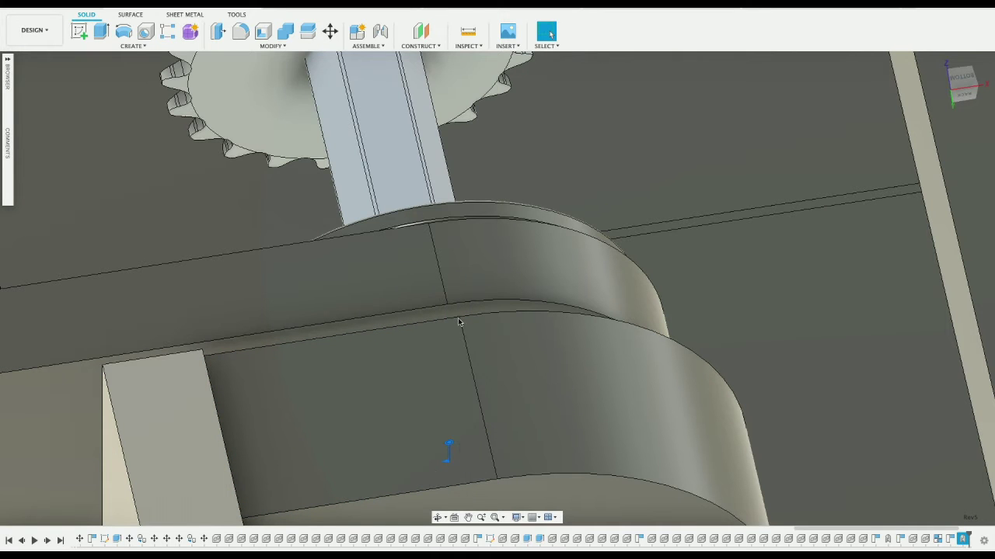
pyautogui.scroll(-5, 460, 424)
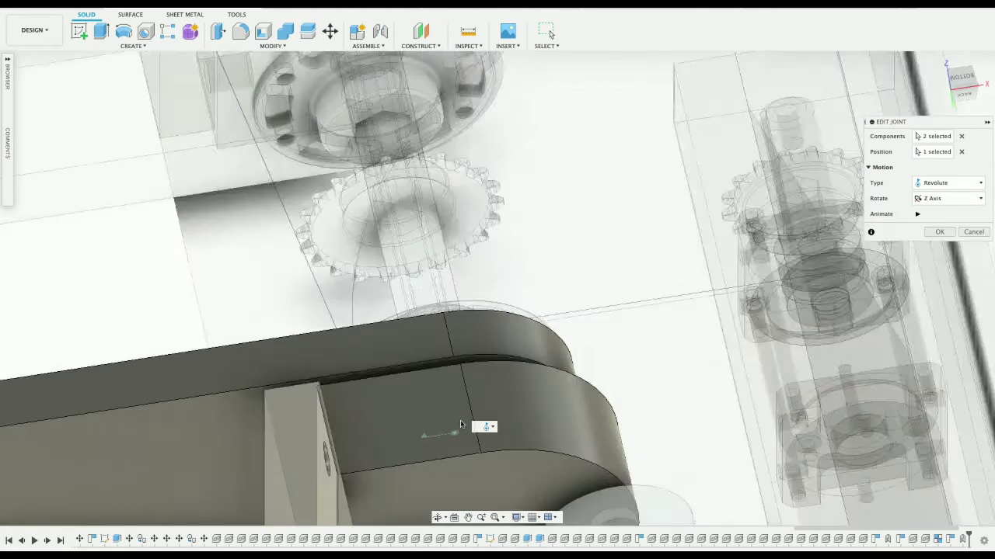
pyautogui.scroll(-2, 460, 425)
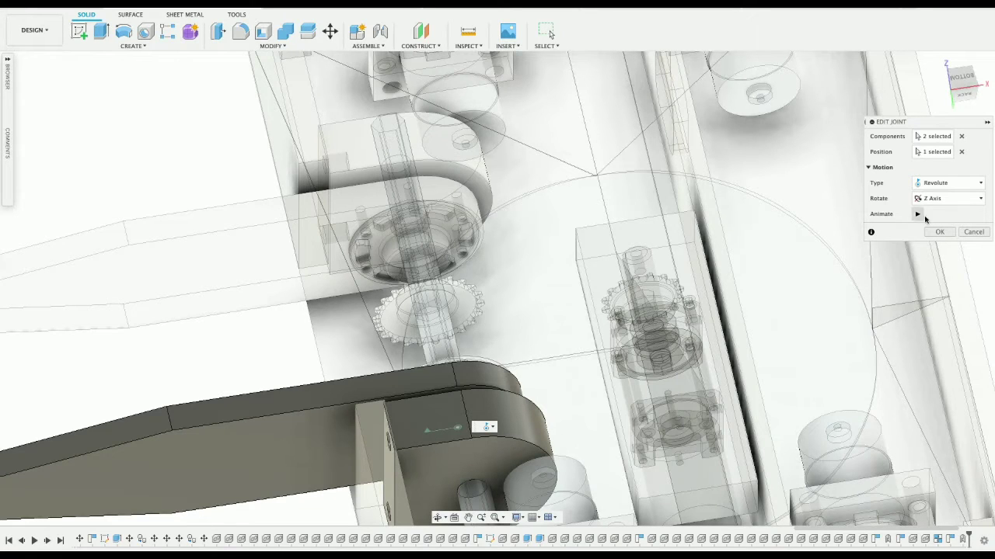
pyautogui.click(973, 232)
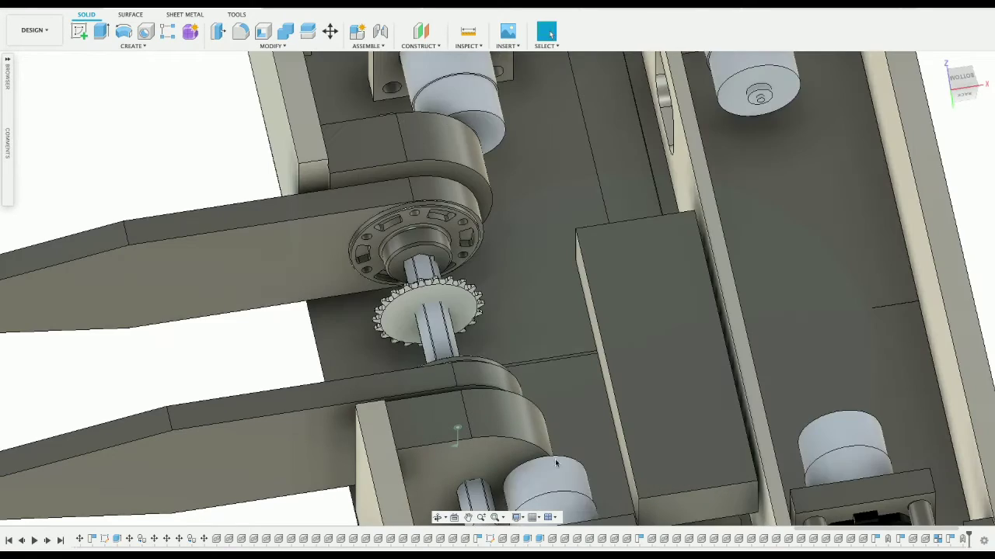
# - Drive the revolute joint to swing both forks and the shaft back and forth, finishing at a rotation of -360 deg
pyautogui.rightClick(455, 446)
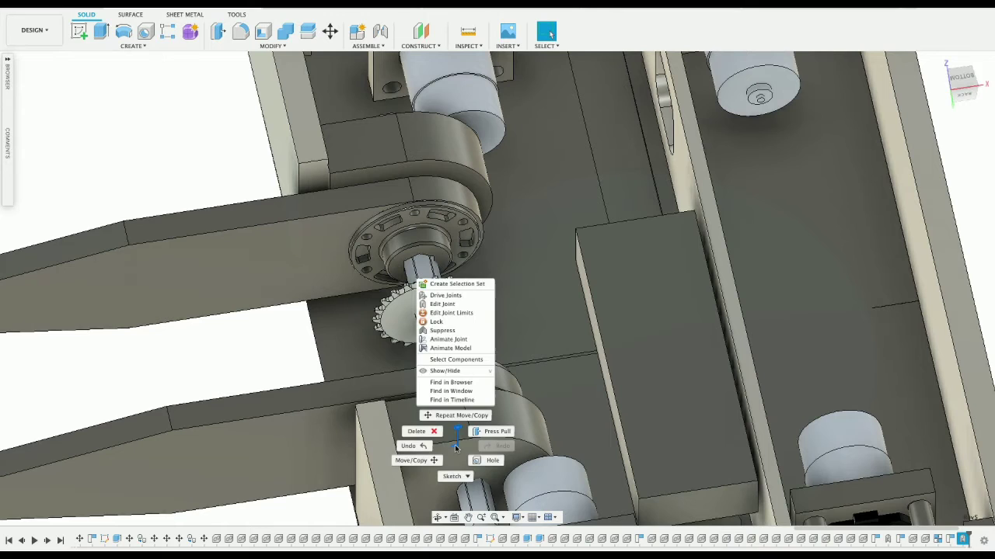
pyautogui.click(448, 296)
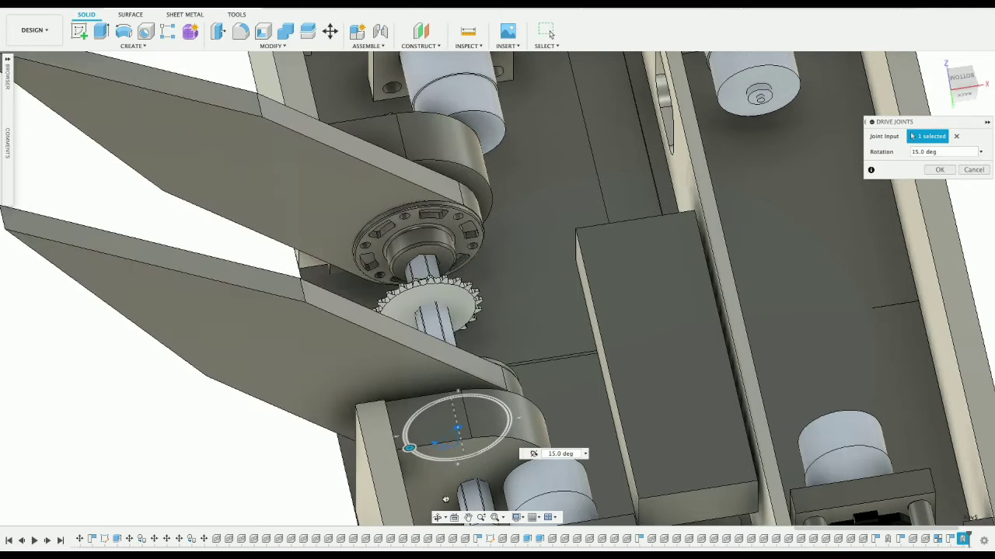
pyautogui.moveTo(471, 504); pyautogui.dragTo(540, 493)
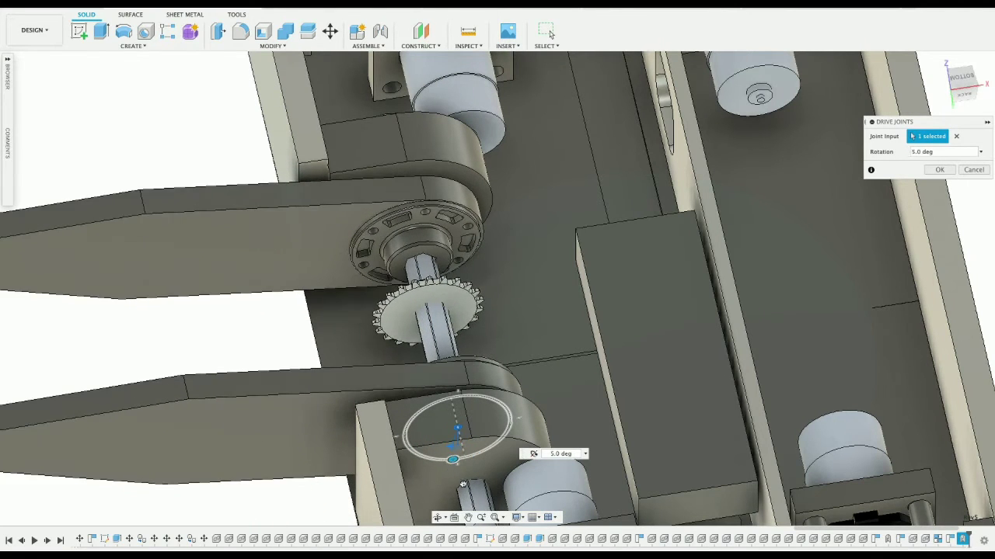
pyautogui.moveTo(546, 474); pyautogui.dragTo(455, 508)
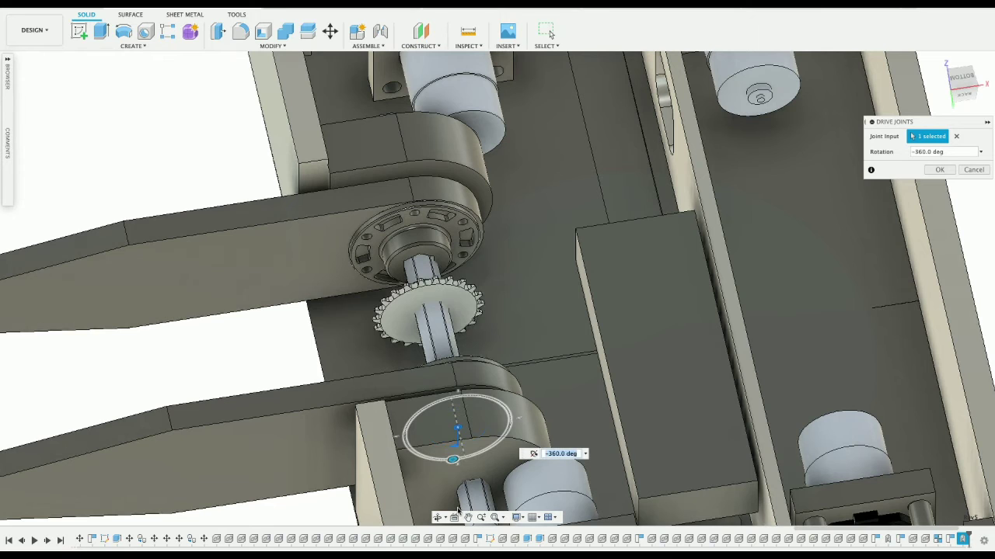
pyautogui.press('Return')
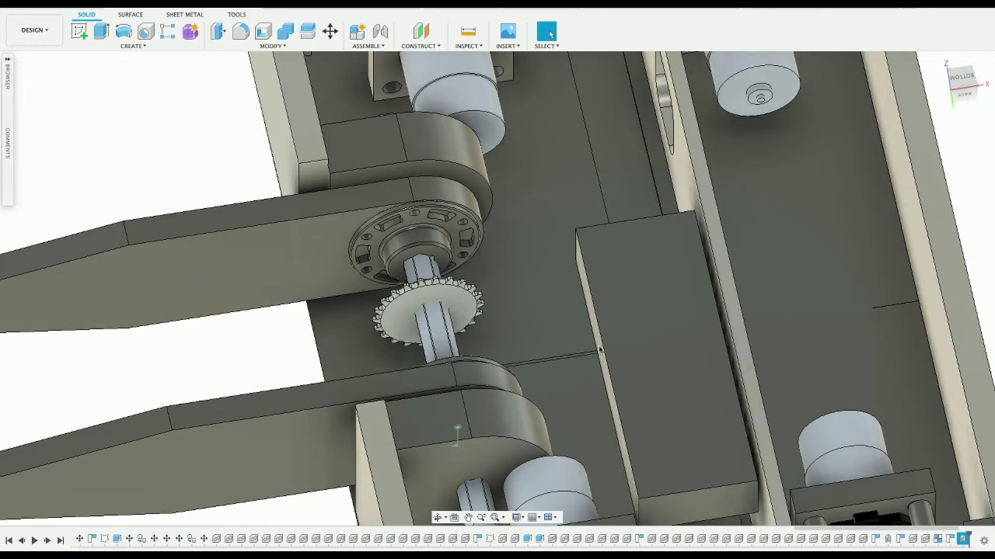
# - Save the design as a new version with the description User Saved
pyautogui.click(991, 83)
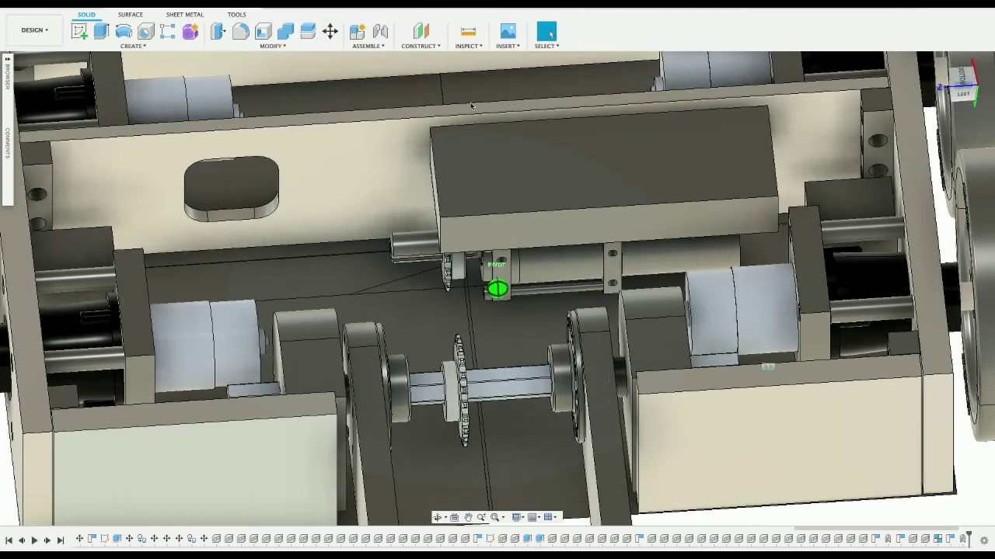
pyautogui.press('super+s')
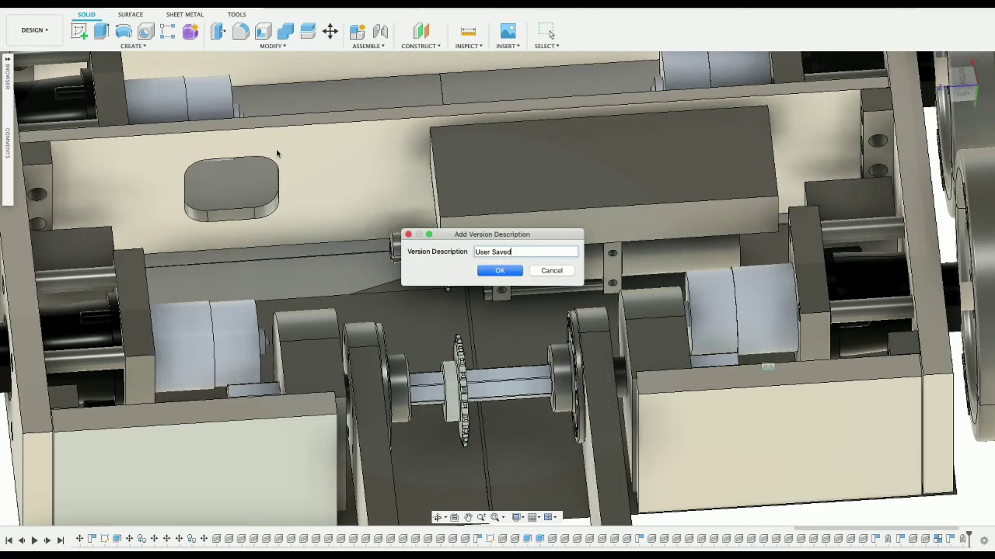
pyautogui.click(487, 271)
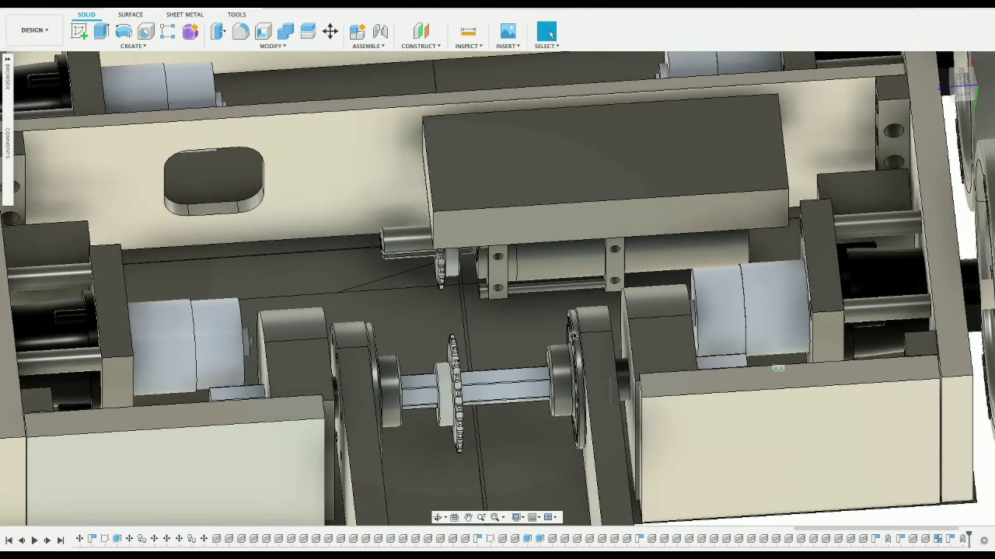
pyautogui.scroll(-2, 574, 335)
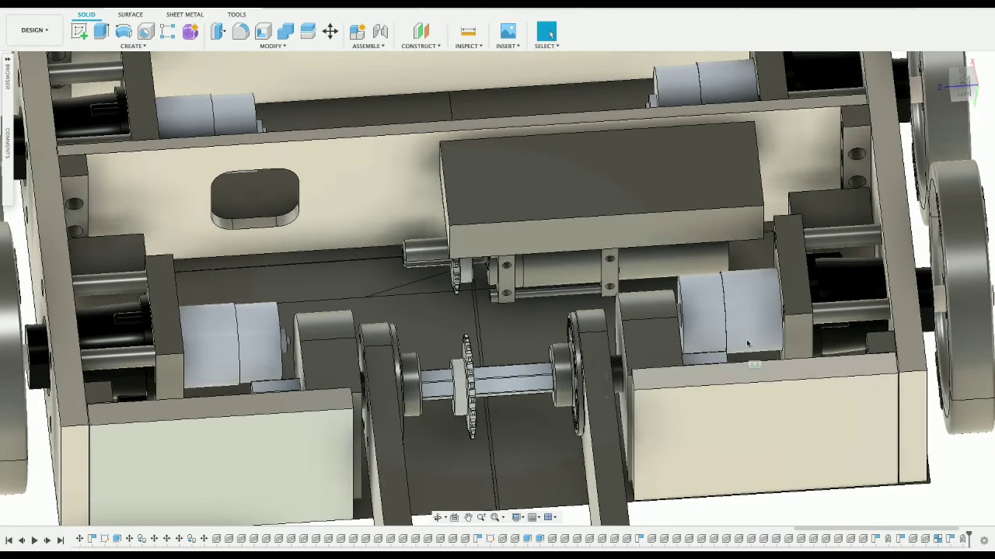
pyautogui.click(952, 94)
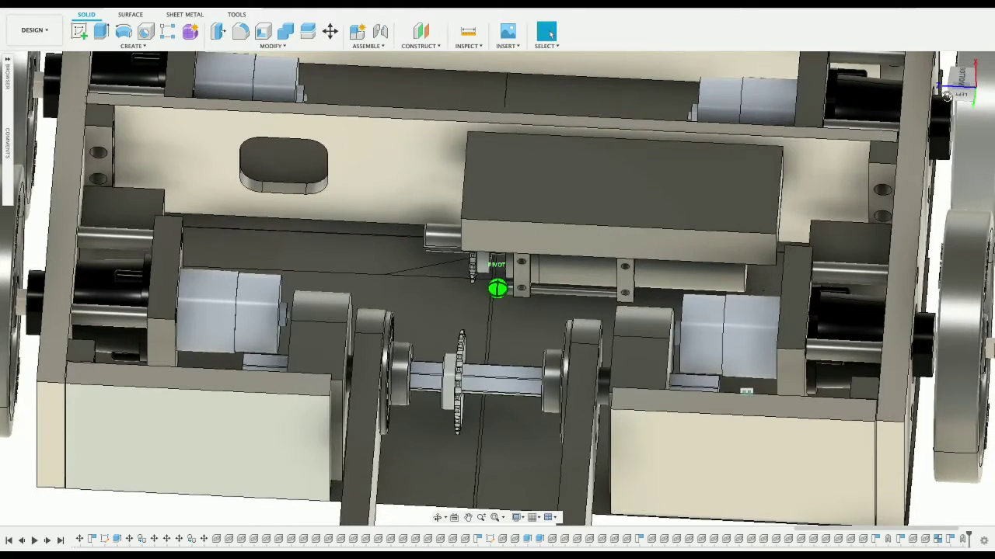
pyautogui.doubleClick(638, 368)
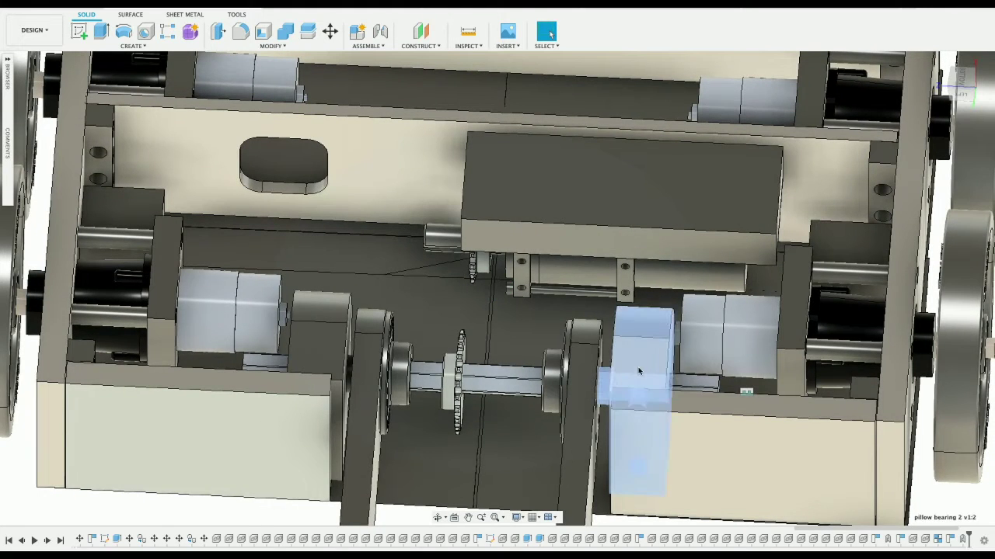
pyautogui.rightClick(638, 367)
pyautogui.click(606, 381)
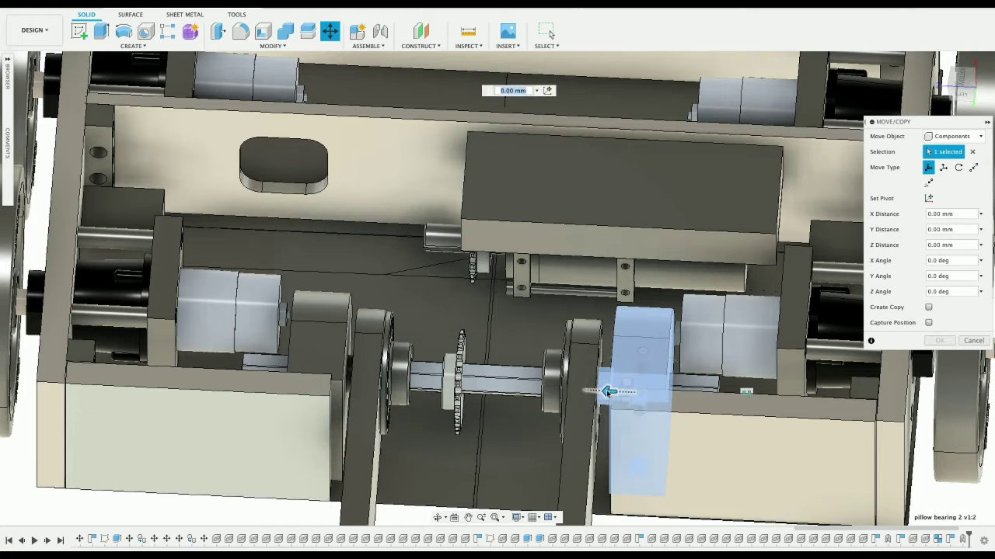
pyautogui.moveTo(606, 392); pyautogui.dragTo(607, 392)
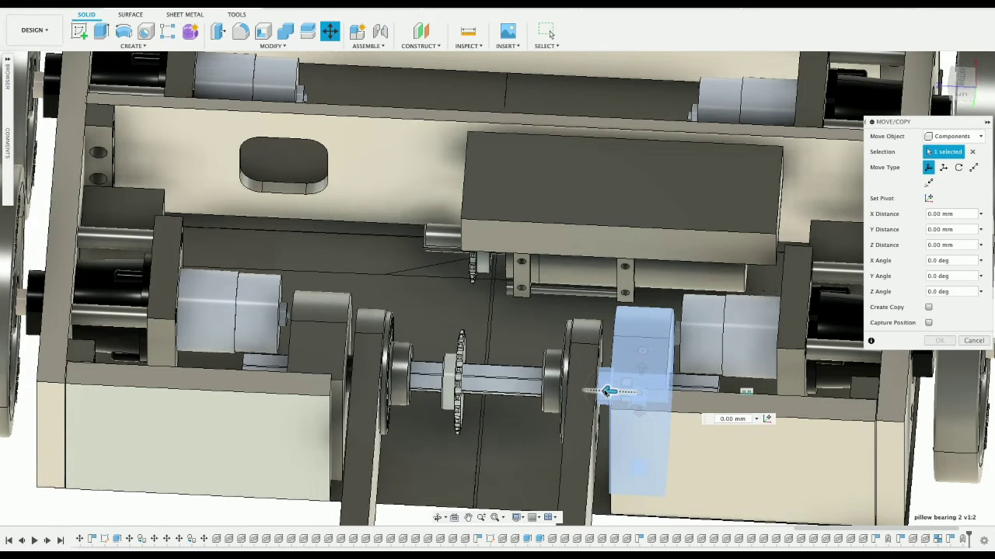
pyautogui.click(974, 340)
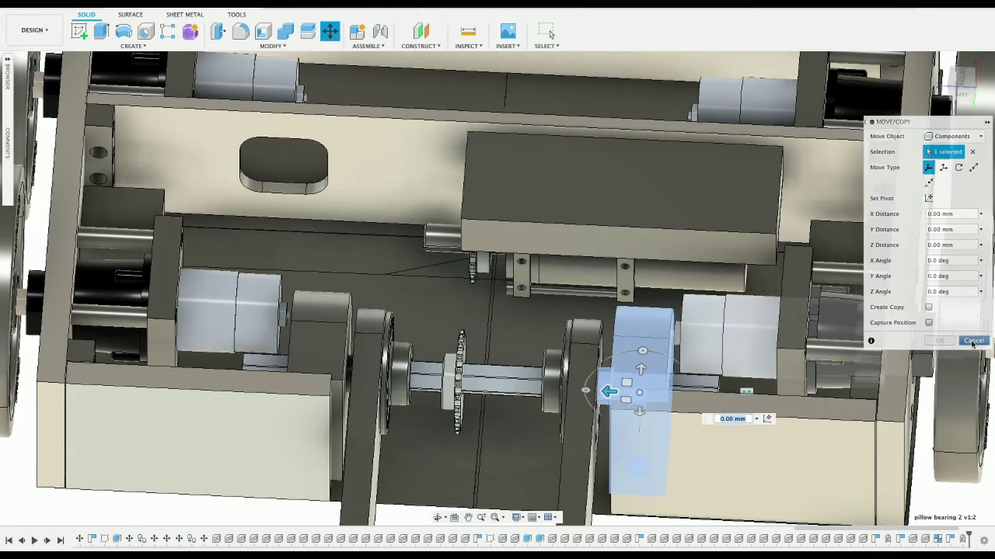
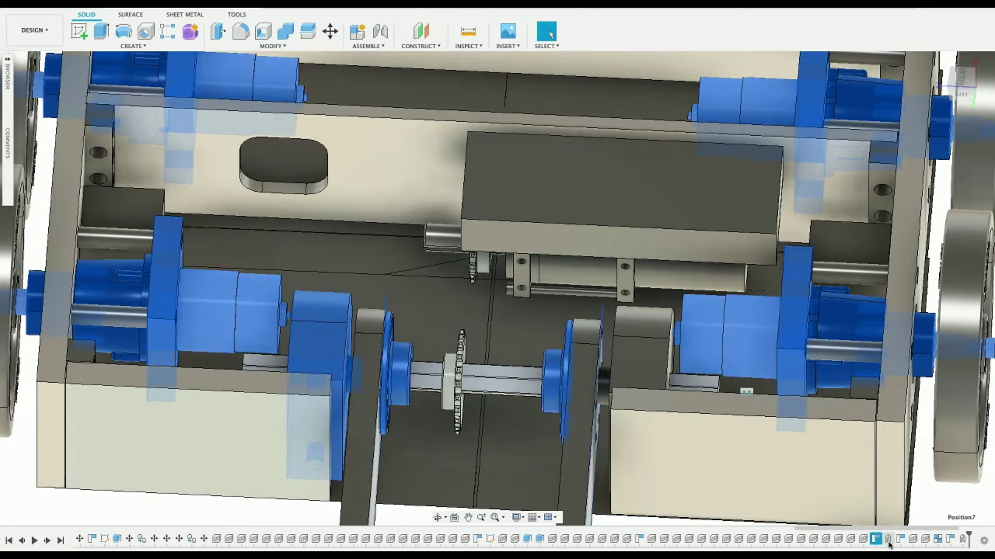
# - Roll the design history back to the point where the second pillow bearing 2 component was inserted
pyautogui.click(892, 542)
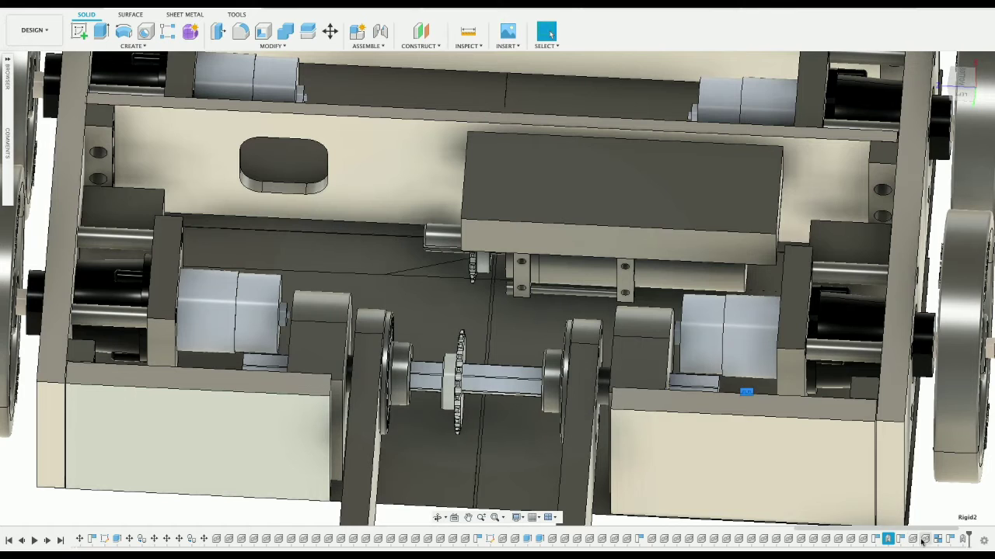
pyautogui.rightClick(860, 542)
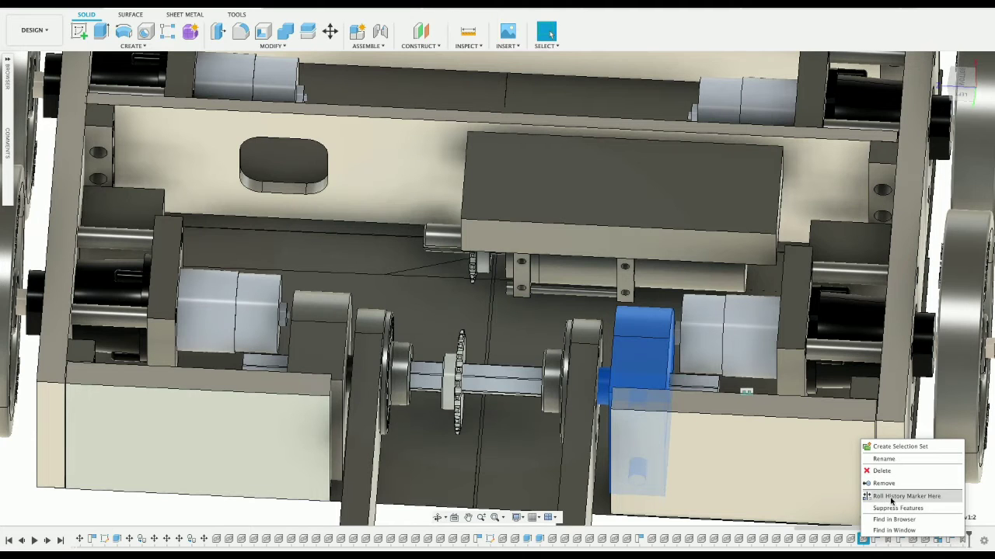
pyautogui.click(901, 495)
pyautogui.rightClick(868, 542)
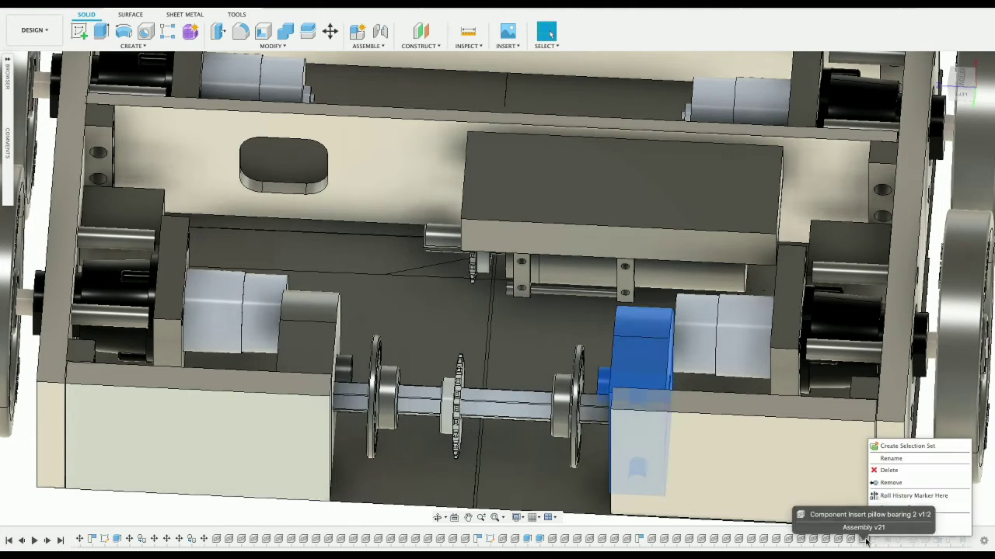
pyautogui.click(988, 487)
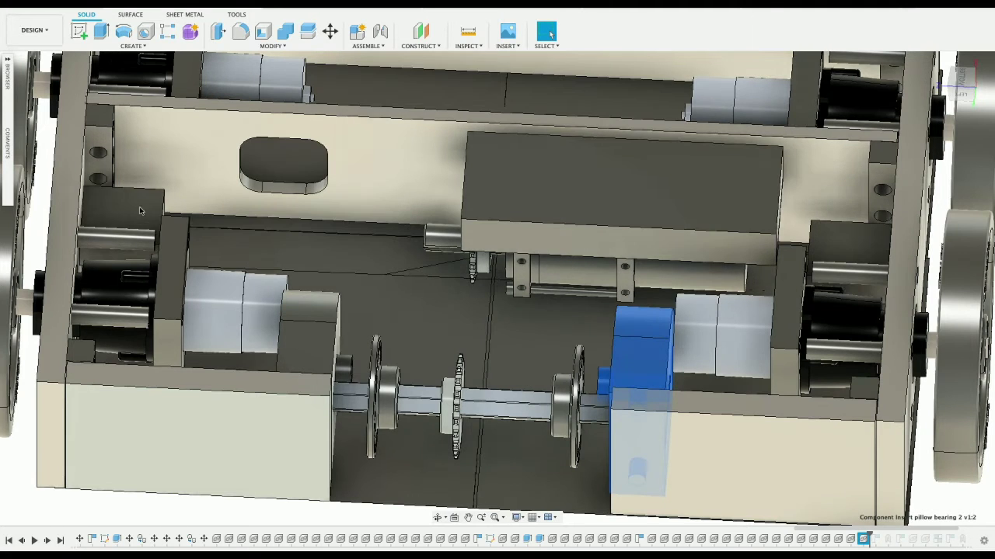
# - Move the pillow bearing 2 component beside the shaft by -5 mm in X, towards the nearby hub
pyautogui.click(6, 63)
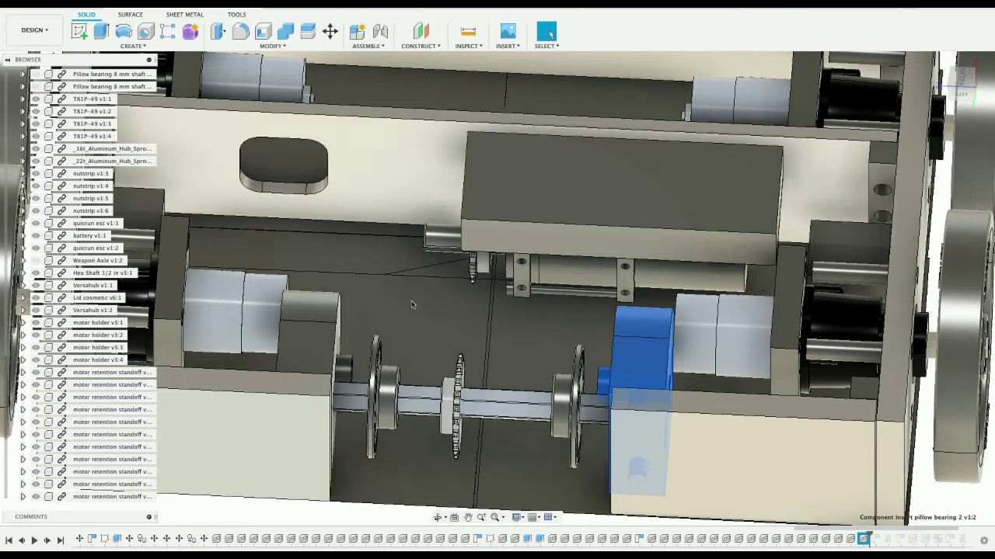
pyautogui.rightClick(646, 365)
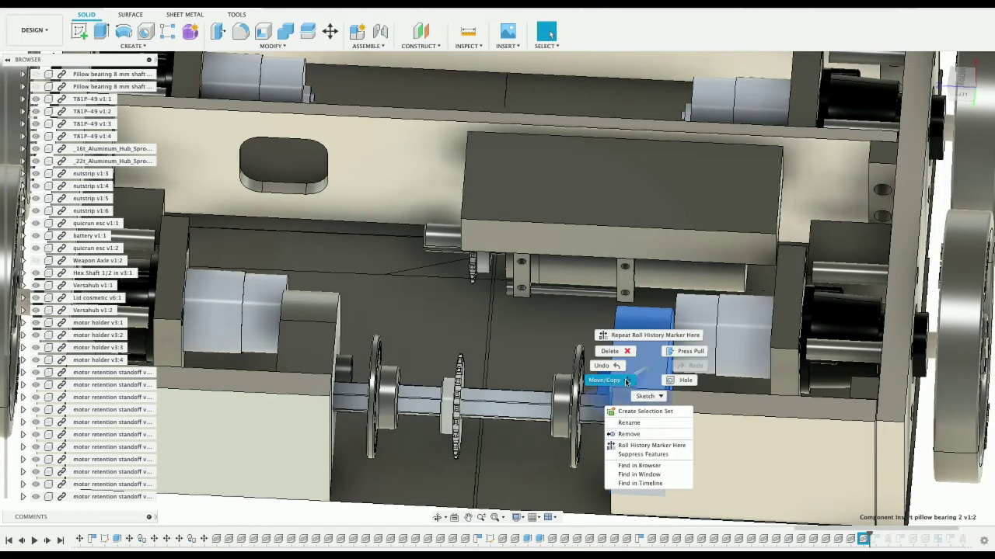
pyautogui.click(619, 381)
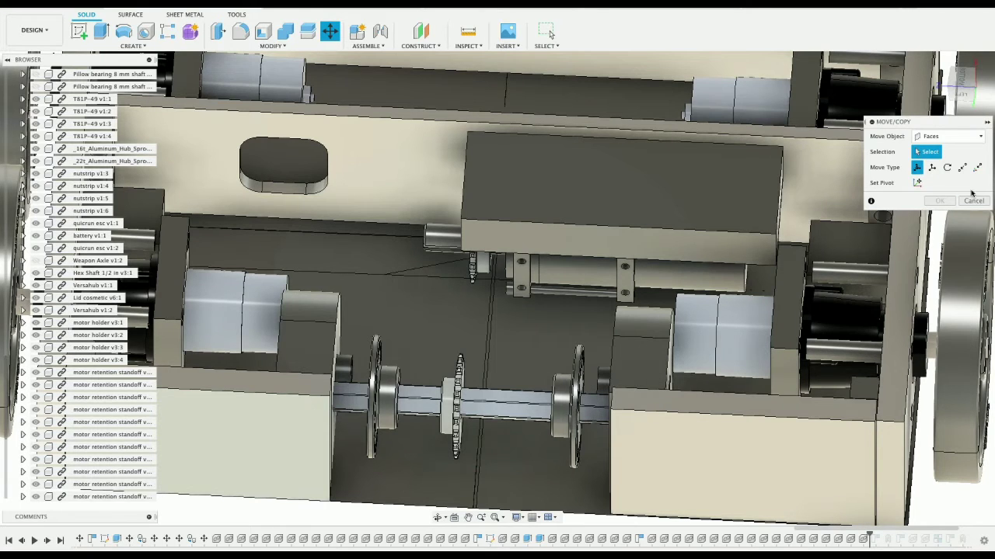
pyautogui.click(952, 136)
pyautogui.click(933, 153)
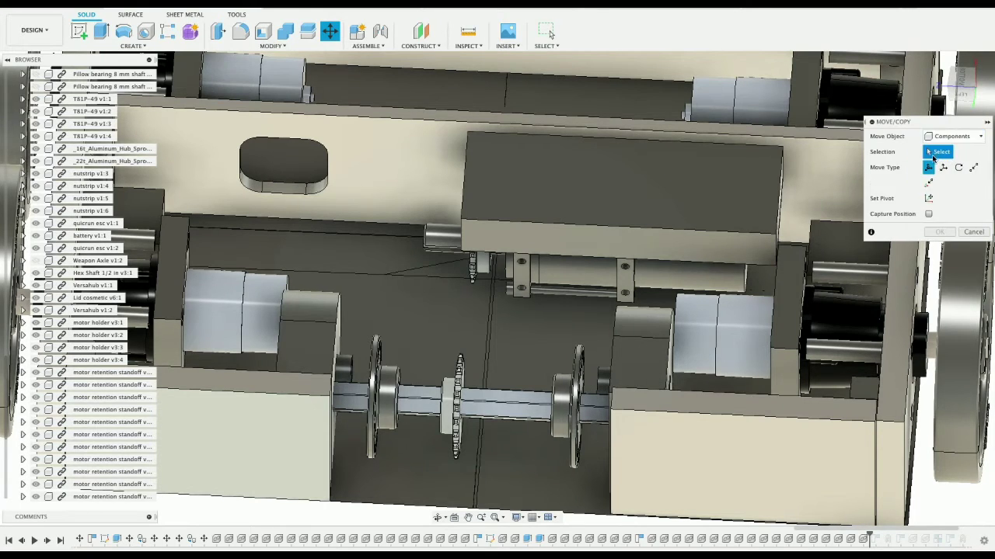
pyautogui.click(642, 367)
pyautogui.click(670, 367)
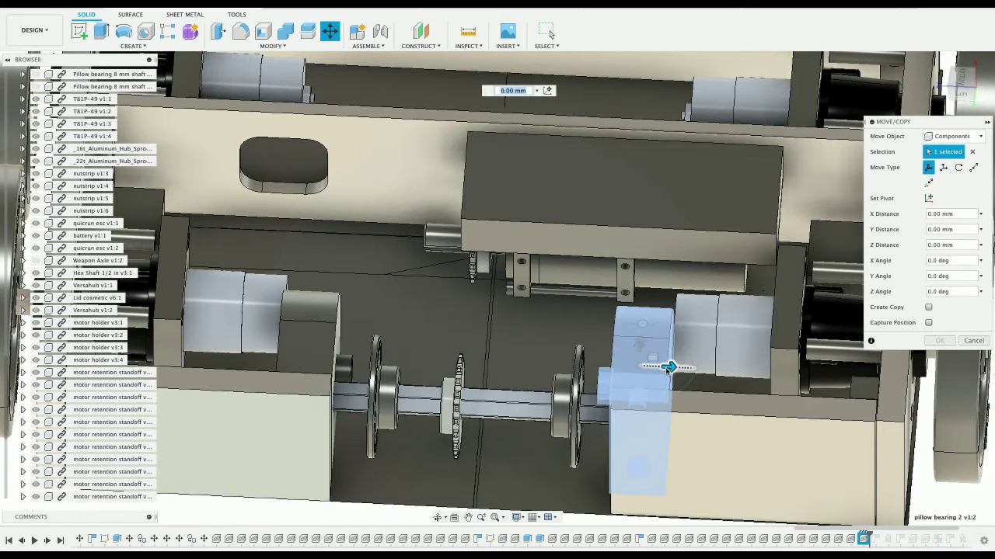
pyautogui.moveTo(662, 371); pyautogui.dragTo(666, 374)
pyautogui.click(960, 95)
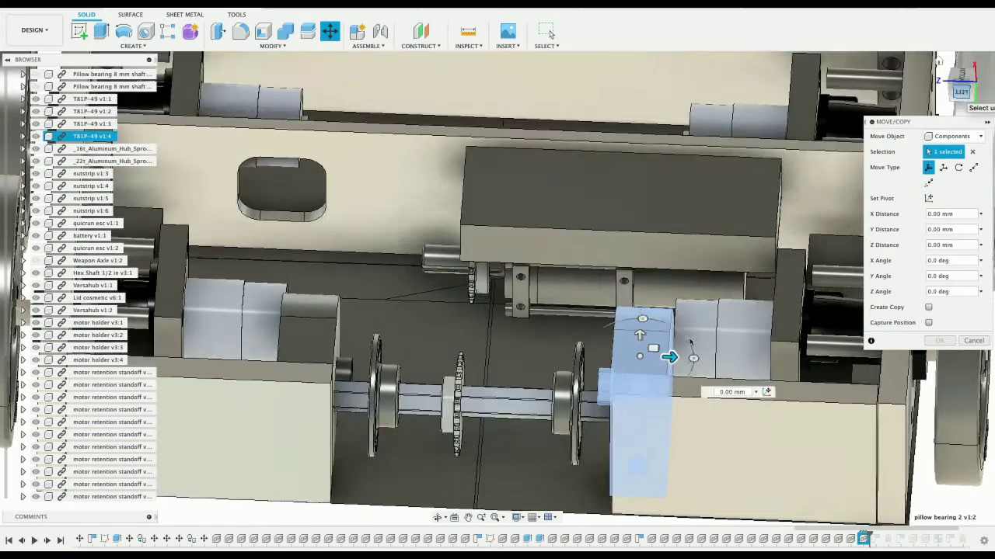
pyautogui.scroll(4, 629, 420)
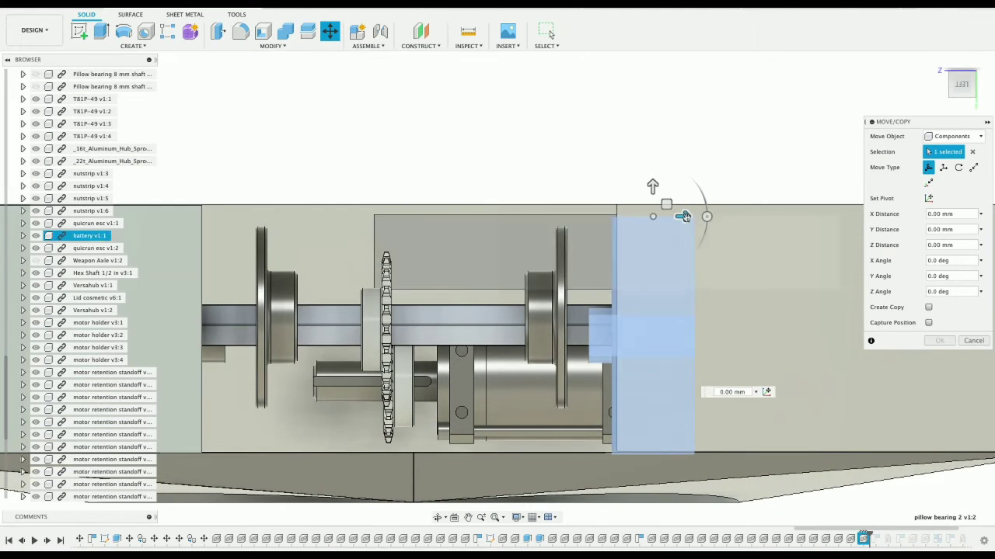
pyautogui.moveTo(682, 217); pyautogui.dragTo(667, 217)
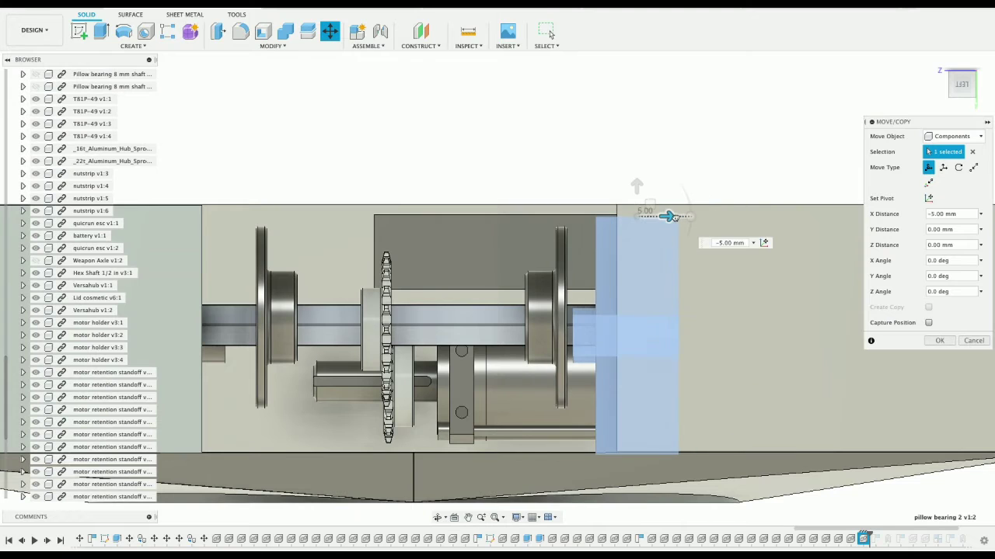
pyautogui.click(939, 341)
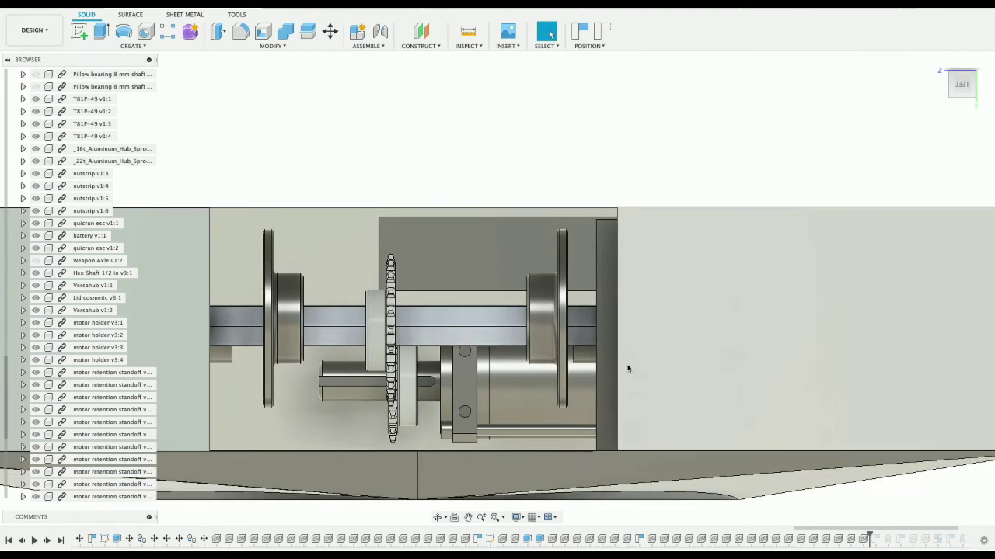
# - Roll the design history forward to the end of the timeline
pyautogui.scroll(1, 628, 369)
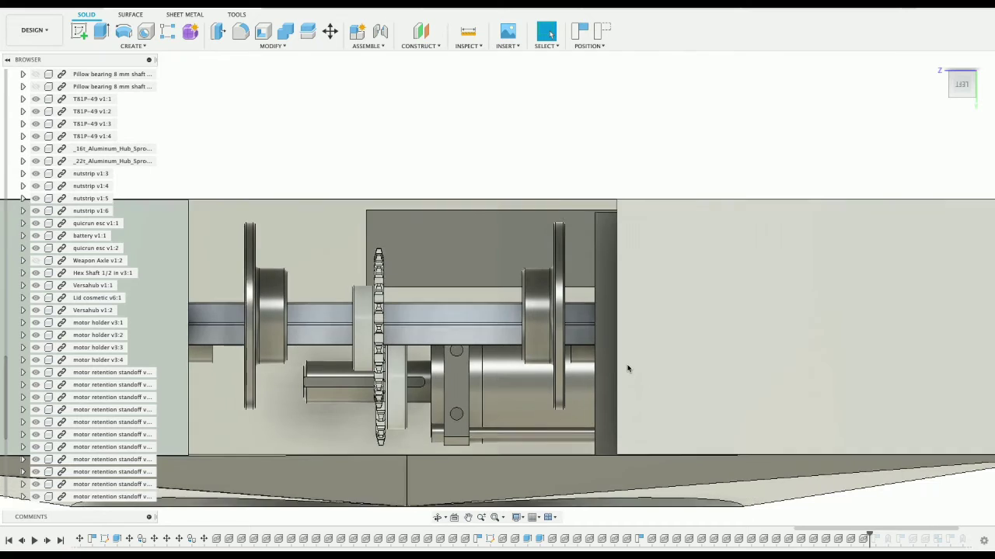
pyautogui.scroll(-1, 631, 365)
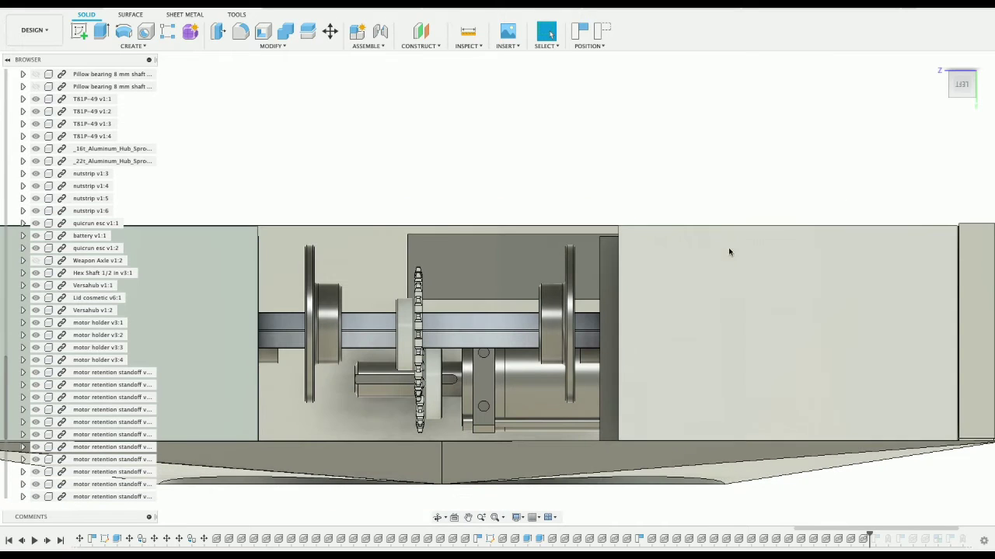
pyautogui.moveTo(868, 534)
pyautogui.mouseDown()
pyautogui.moveTo(984, 534)
pyautogui.moveTo(973, 535)
pyautogui.mouseUp()
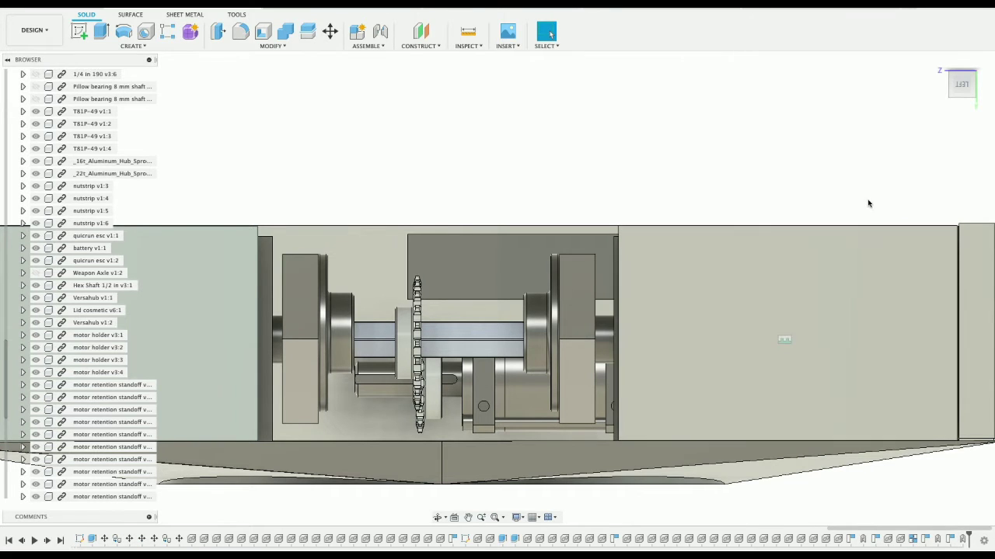
# - Roll the design history back to the insertion of the second fork 3 component, before the rigid group
pyautogui.moveTo(962, 84)
pyautogui.mouseDown()
pyautogui.moveTo(955, 117)
pyautogui.moveTo(915, 113)
pyautogui.mouseUp()
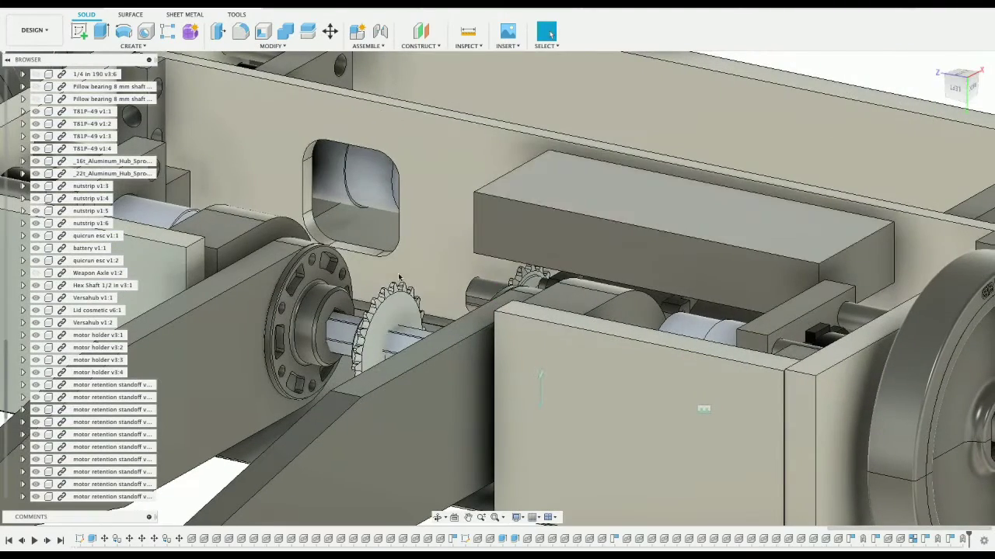
pyautogui.click(347, 331)
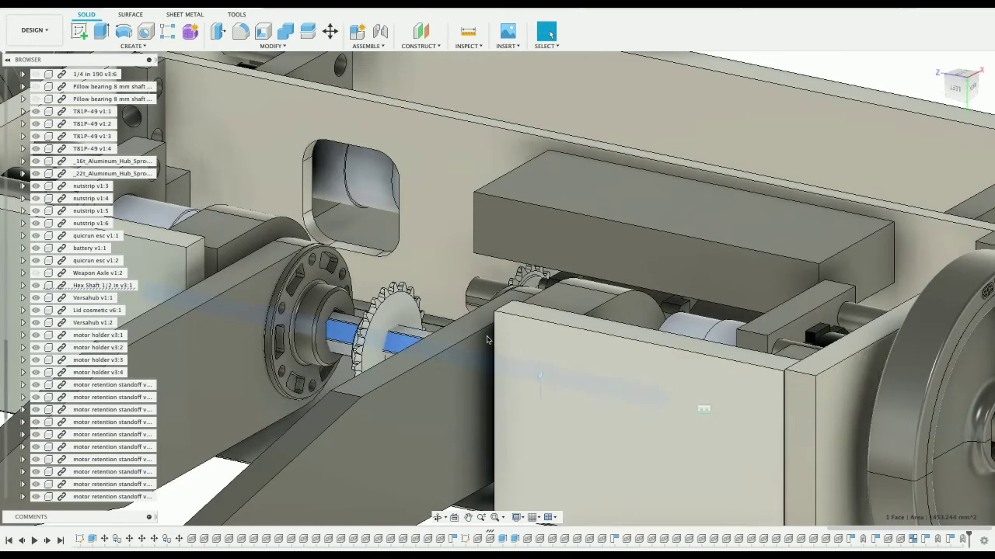
pyautogui.click(913, 539)
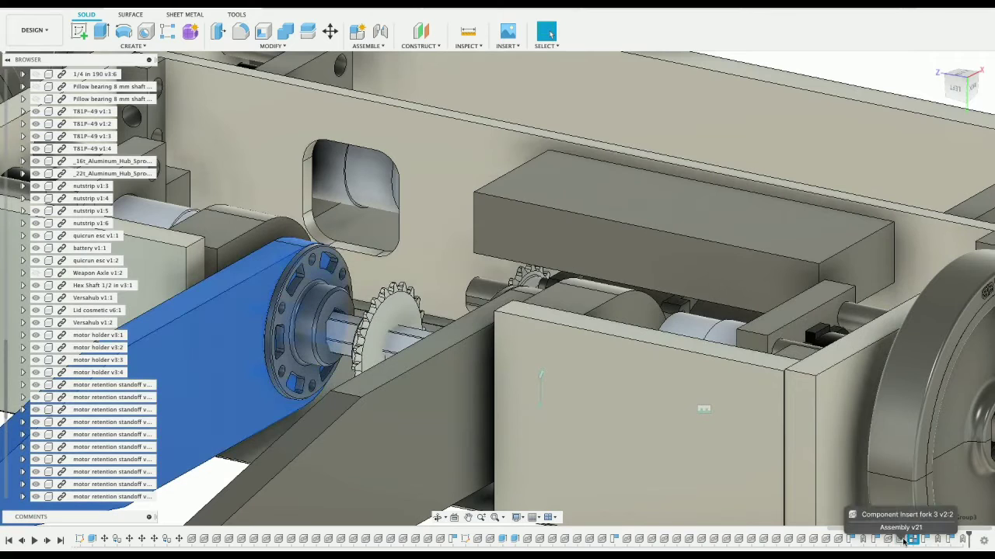
pyautogui.rightClick(902, 542)
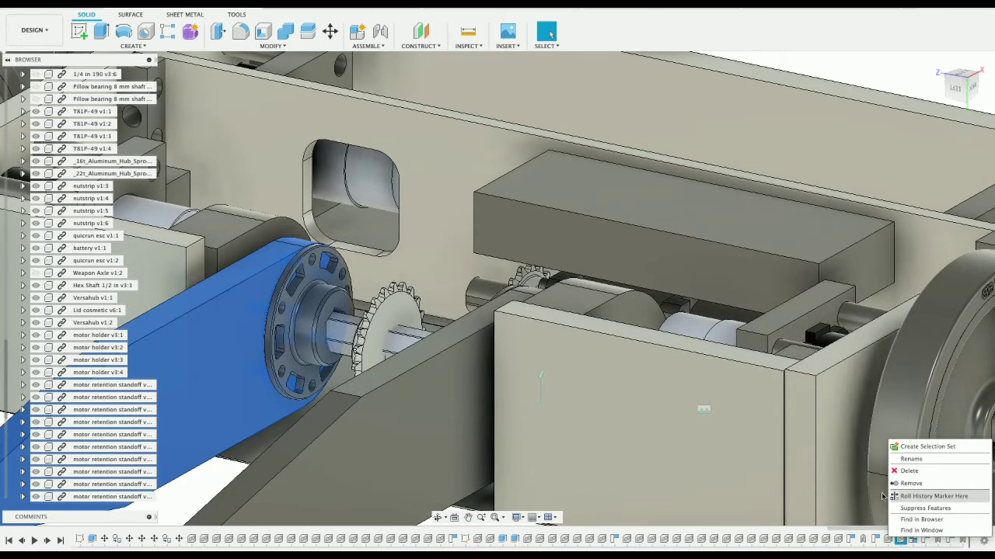
pyautogui.click(925, 496)
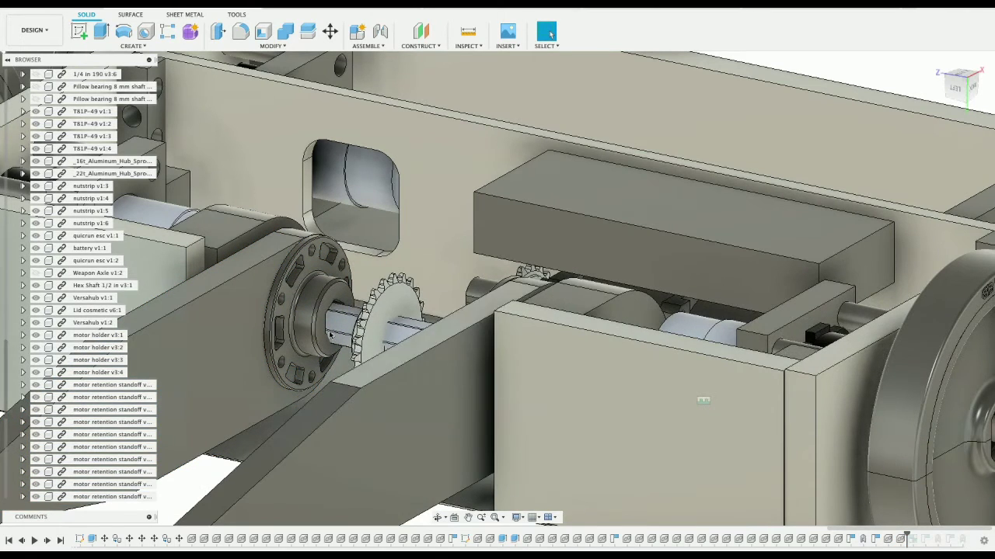
# - Rotate the 1/2 in hex shaft component 35 deg about its Z axis to line it up with the hub bore
pyautogui.click(341, 324)
pyautogui.rightClick(340, 324)
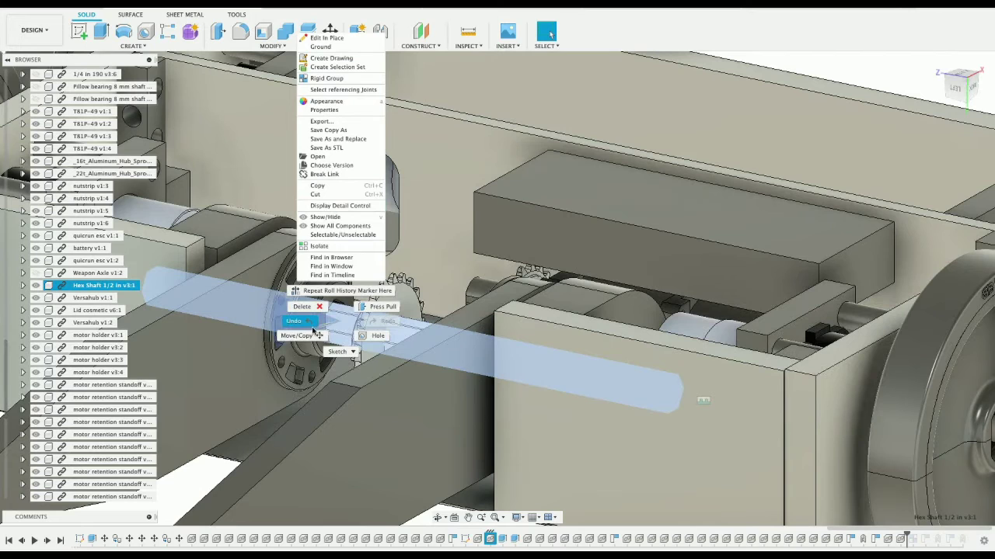
pyautogui.click(370, 335)
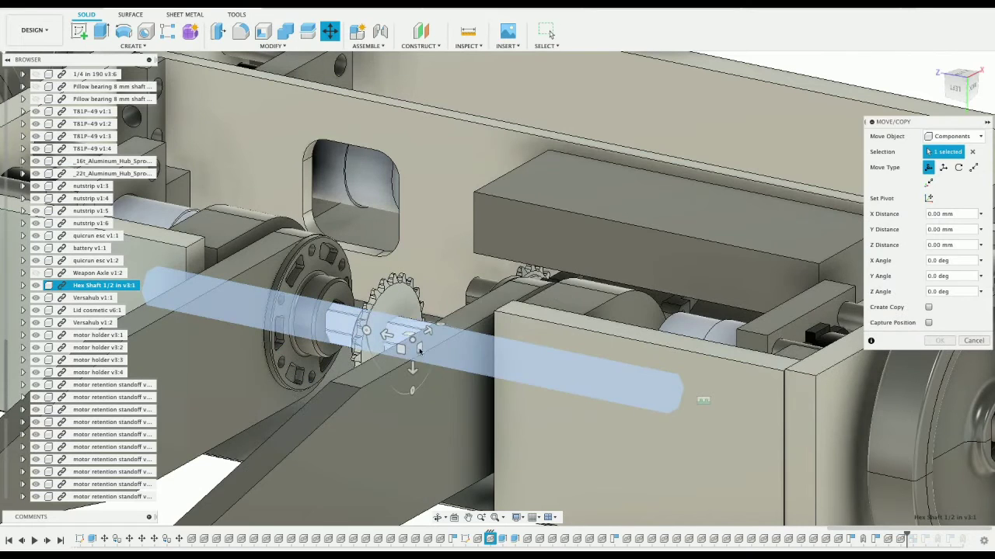
pyautogui.moveTo(412, 369); pyautogui.dragTo(413, 369)
pyautogui.scroll(5, 413, 367)
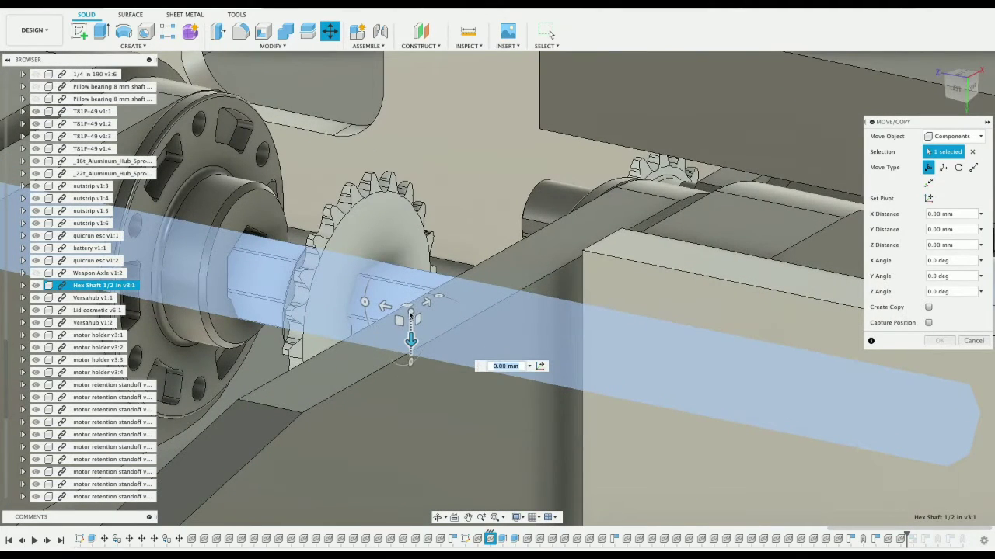
pyautogui.moveTo(408, 311); pyautogui.dragTo(383, 350)
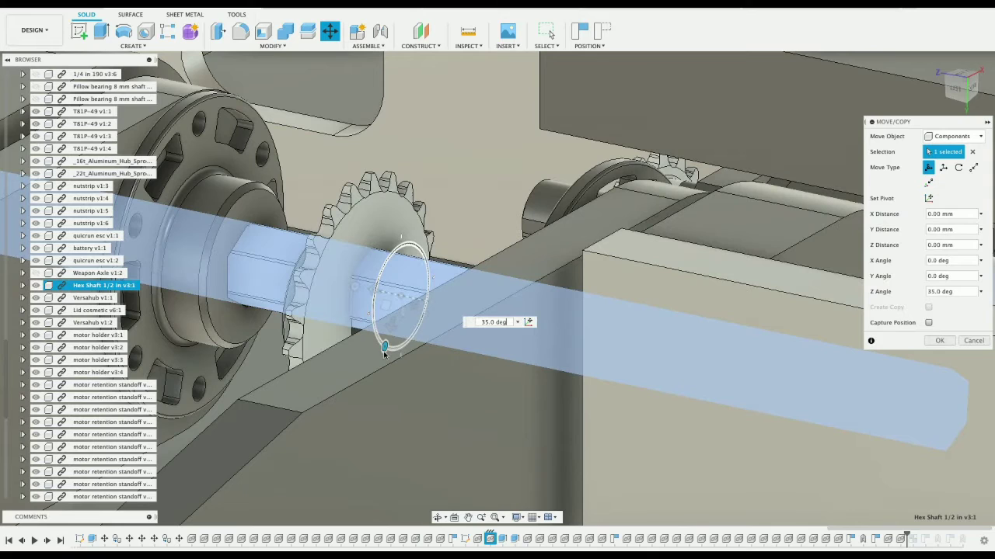
pyautogui.press('Return')
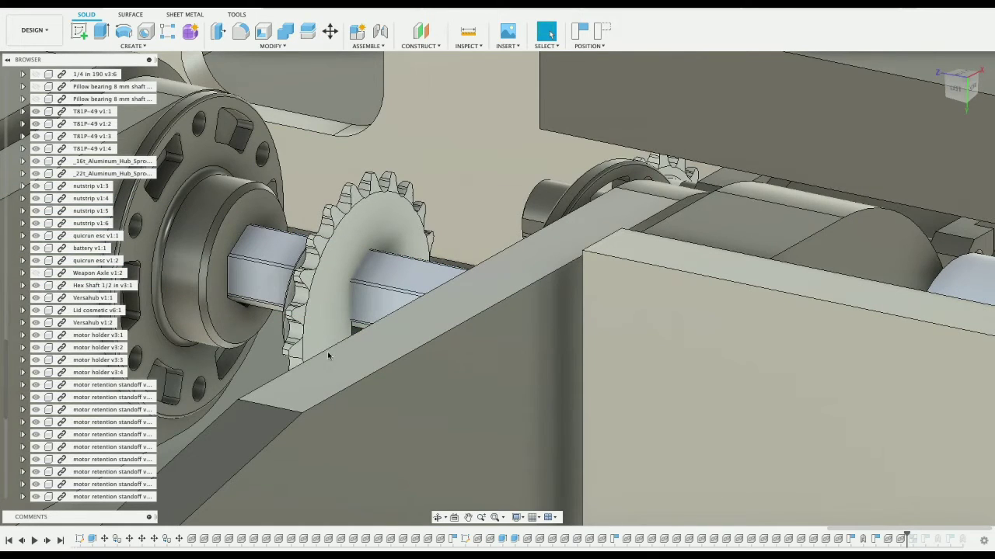
# - Move the 22t aluminum hub sprocket component -3 mm in Y so it lines up with the hex shaft
pyautogui.click(317, 317)
pyautogui.rightClick(317, 315)
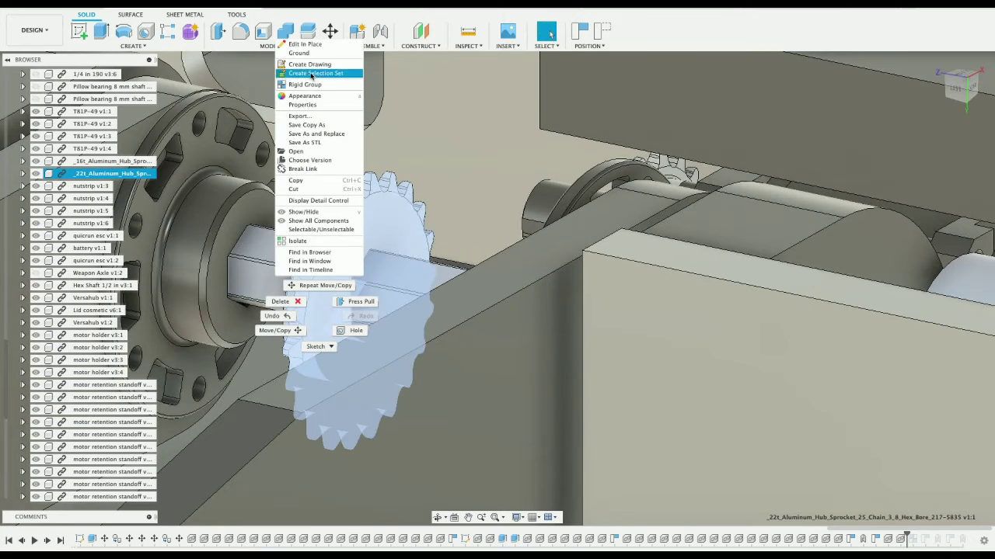
pyautogui.click(286, 331)
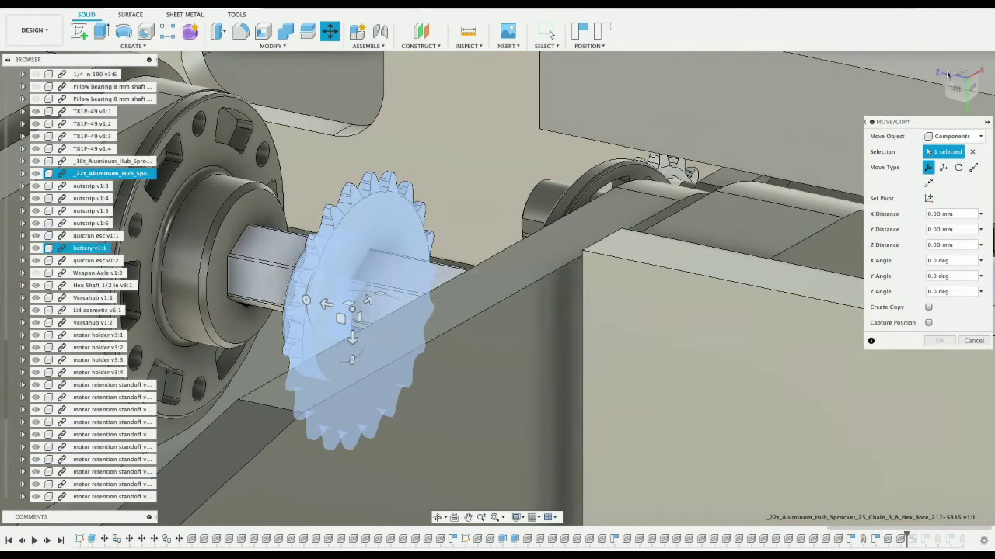
pyautogui.click(958, 88)
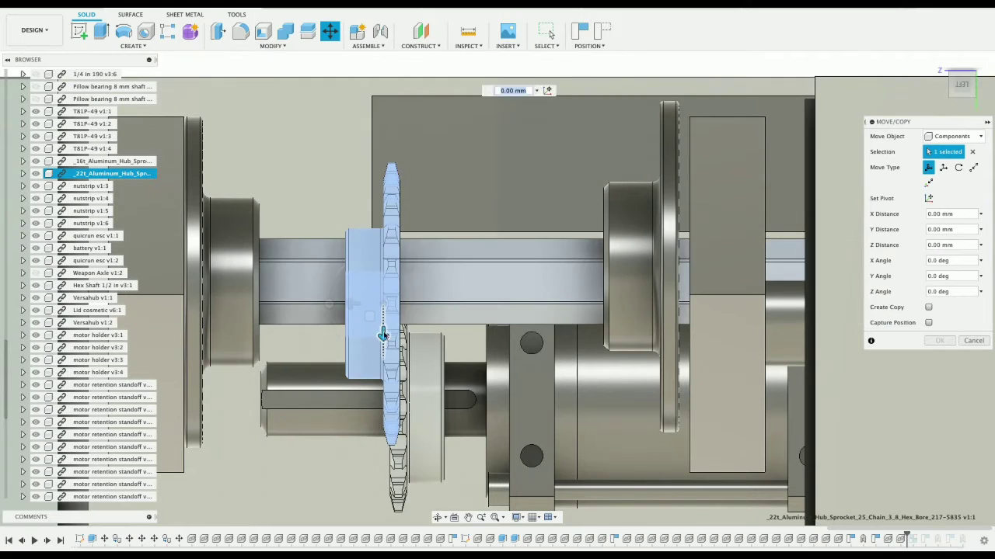
pyautogui.moveTo(384, 335); pyautogui.dragTo(383, 317)
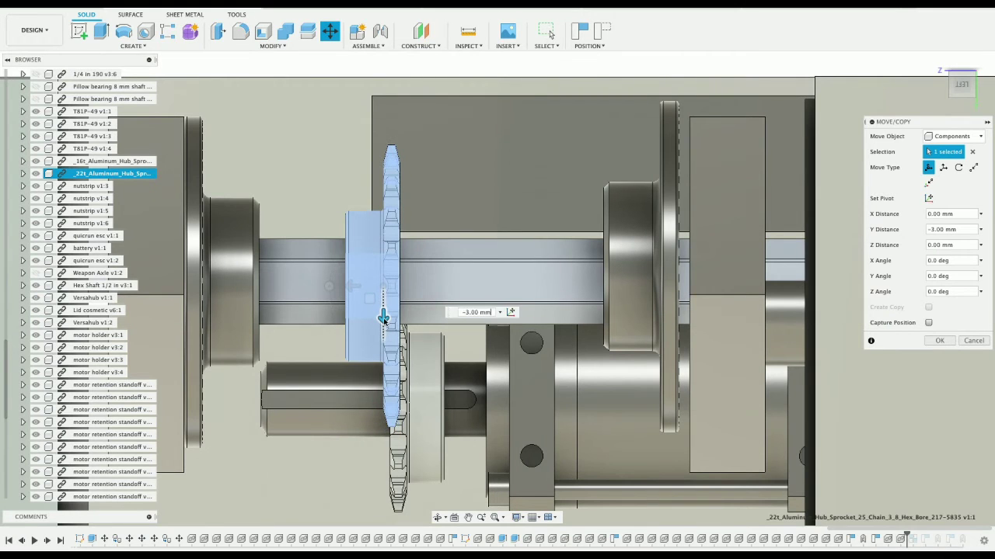
pyautogui.press('Return')
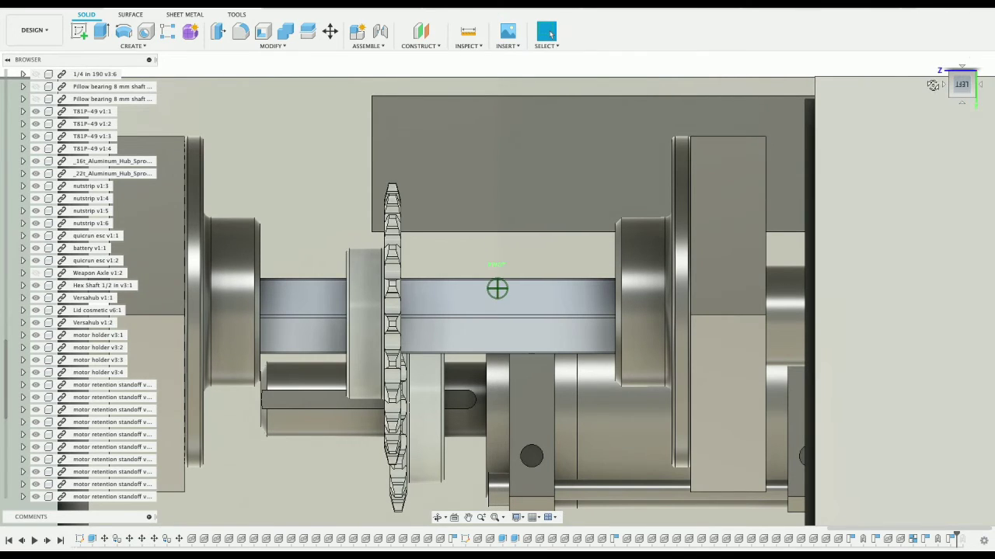
# - Roll the design history forward to the end of the timeline, and back to just before the rigid group
pyautogui.moveTo(932, 85)
pyautogui.keyDown('shift'); pyautogui.mouseDown(button='middle')
pyautogui.moveTo(866, 88)
pyautogui.moveTo(909, 113)
pyautogui.moveTo(916, 326)
pyautogui.mouseUp(button='middle'); pyautogui.keyUp('shift')
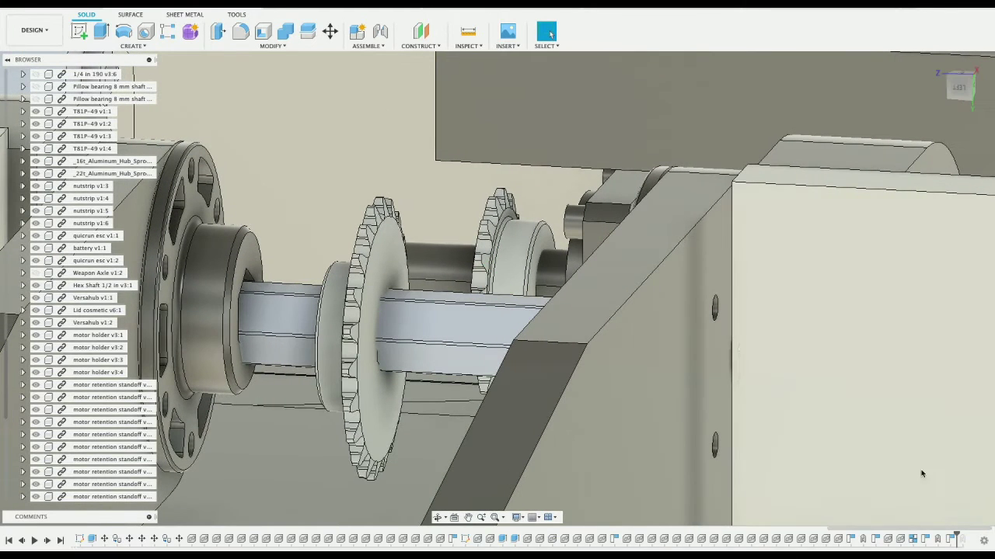
pyautogui.moveTo(956, 535); pyautogui.dragTo(968, 536)
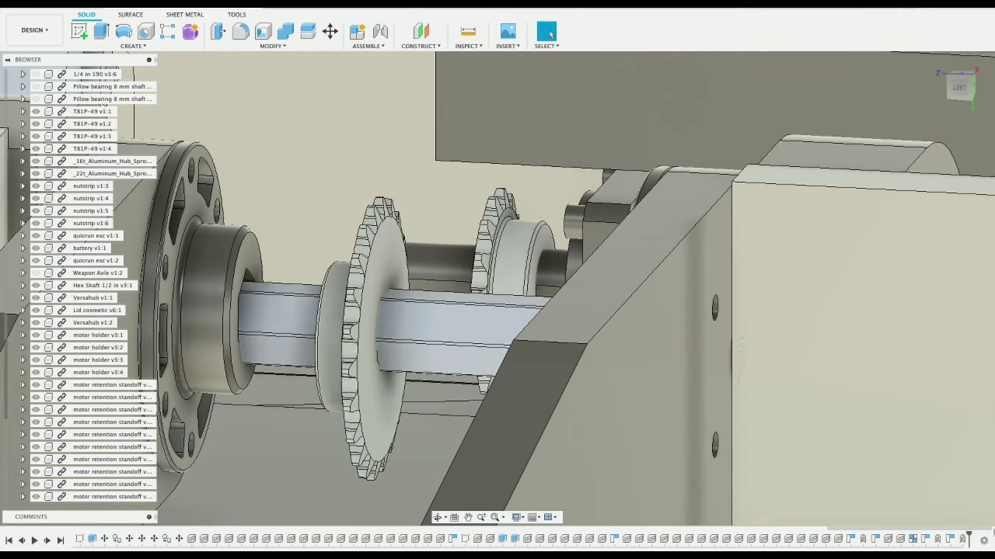
pyautogui.rightClick(910, 541)
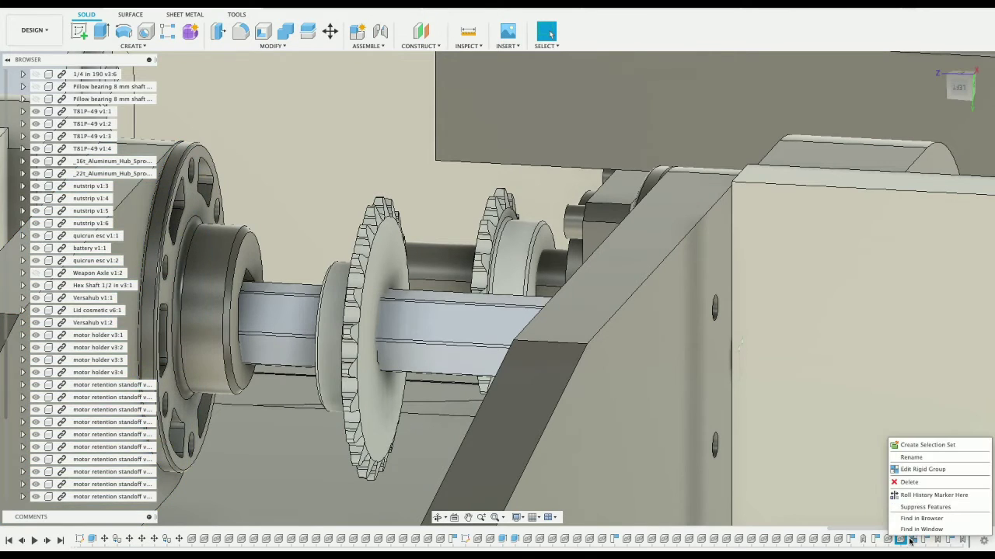
pyautogui.click(923, 495)
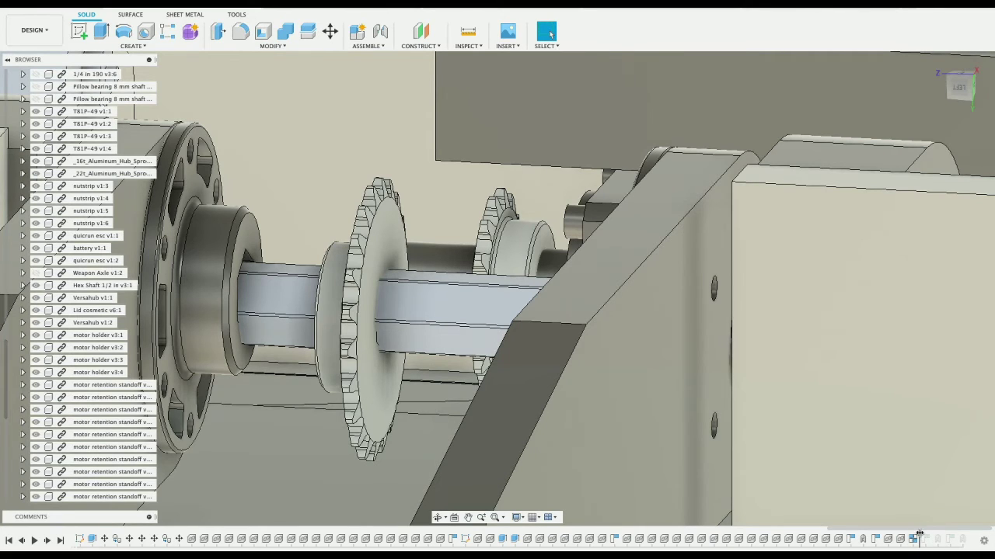
pyautogui.moveTo(920, 534); pyautogui.dragTo(904, 535)
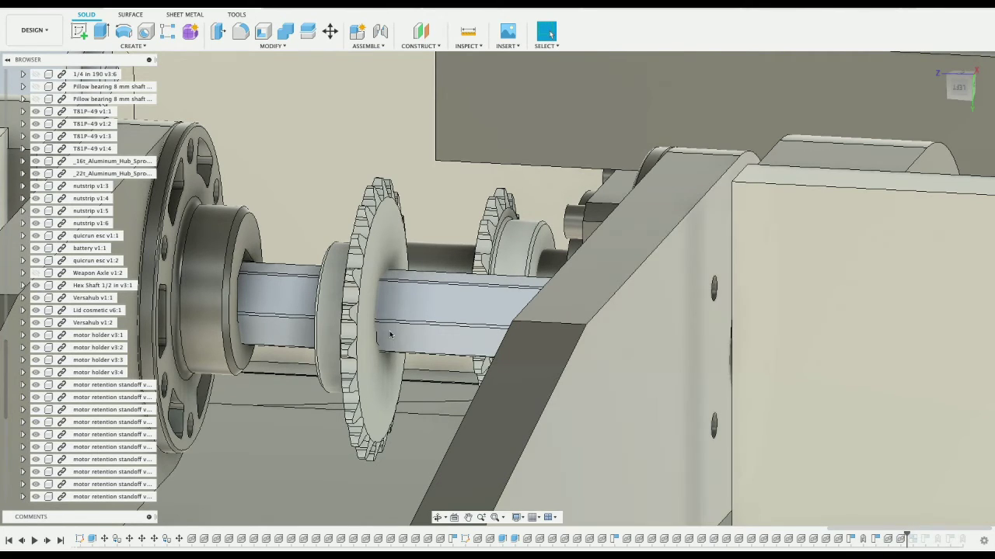
pyautogui.rightClick(263, 305)
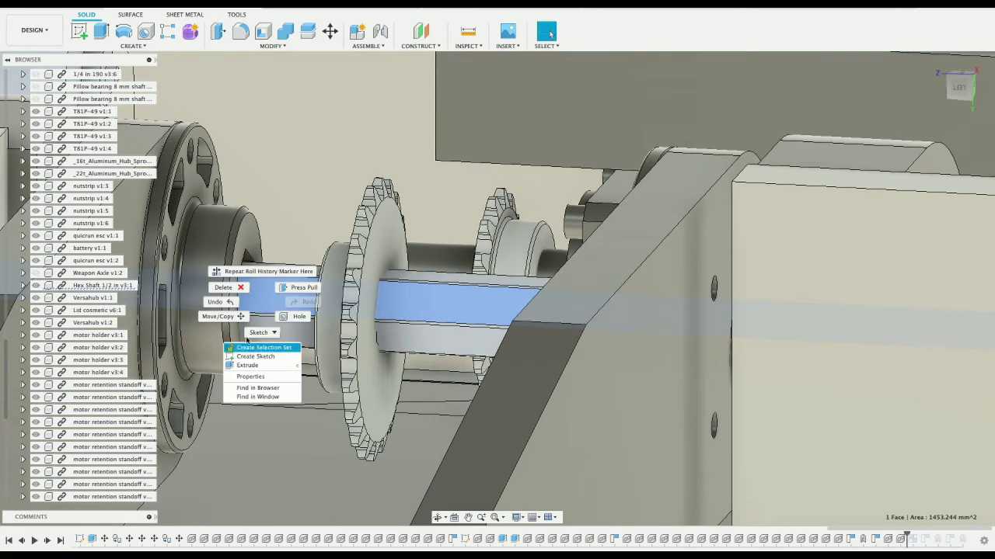
pyautogui.click(228, 317)
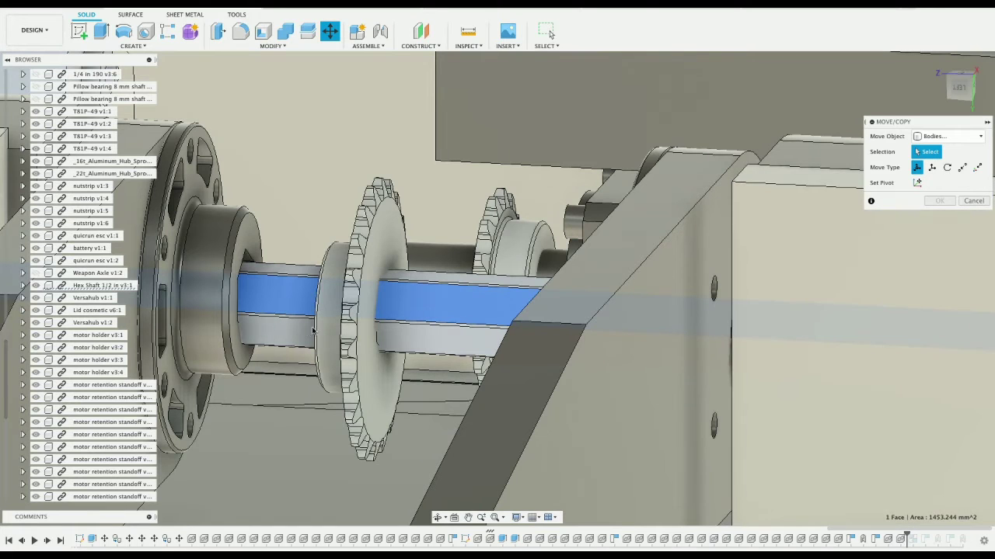
pyautogui.click(973, 202)
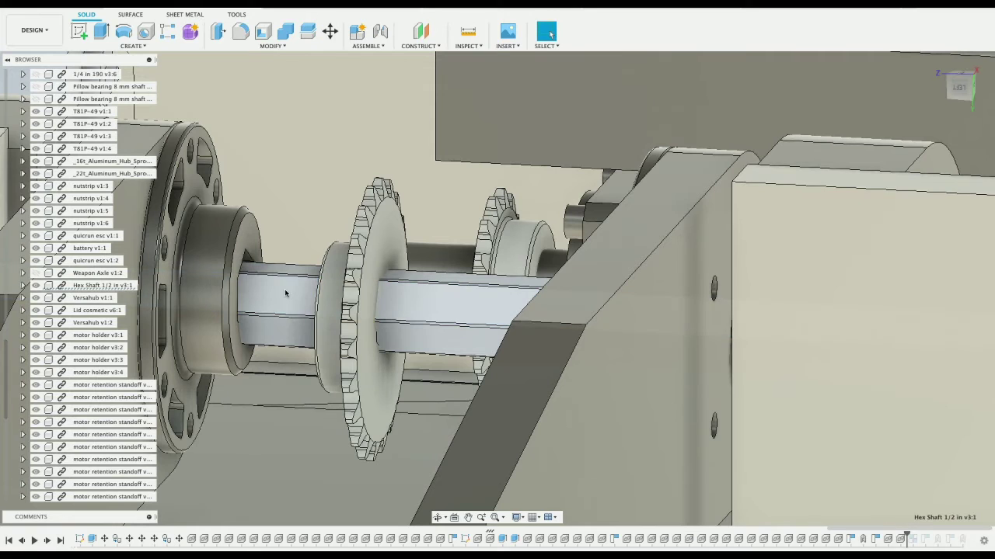
# - Rotate the 1/2 in hex shaft component 35 deg about its Z axis and capture its position before the rigid group
pyautogui.click(285, 293)
pyautogui.rightClick(284, 295)
pyautogui.click(265, 312)
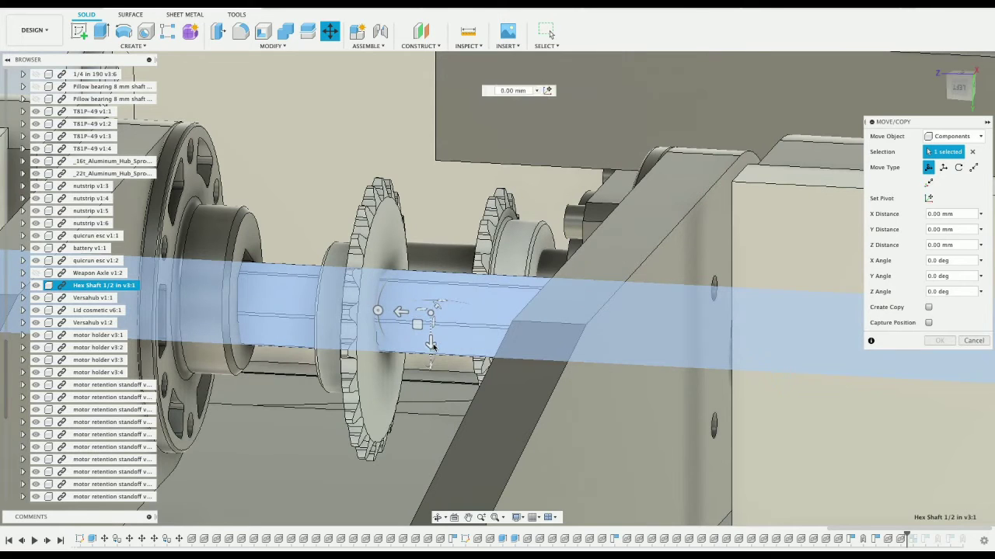
pyautogui.moveTo(432, 344)
pyautogui.mouseDown()
pyautogui.moveTo(427, 331)
pyautogui.moveTo(423, 351)
pyautogui.mouseUp()
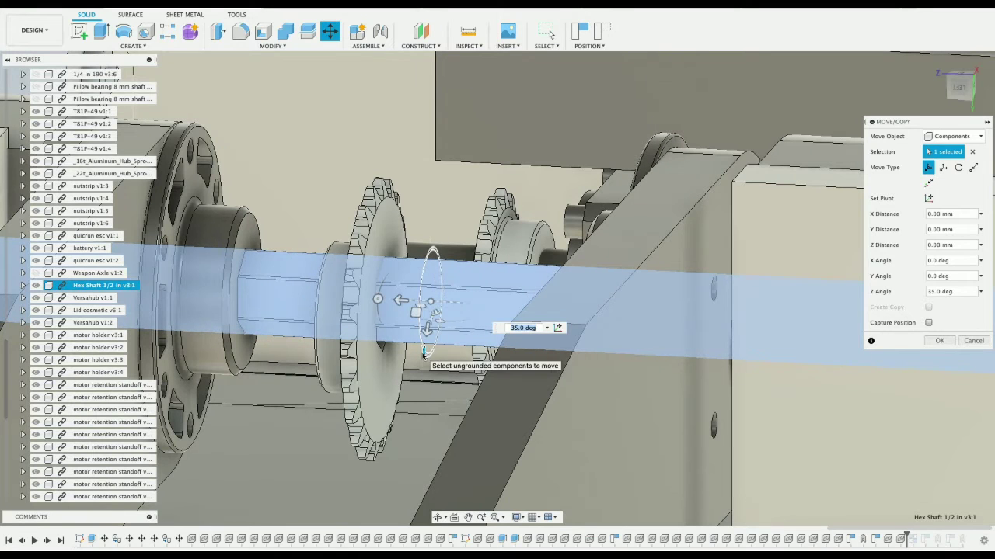
pyautogui.press('Return')
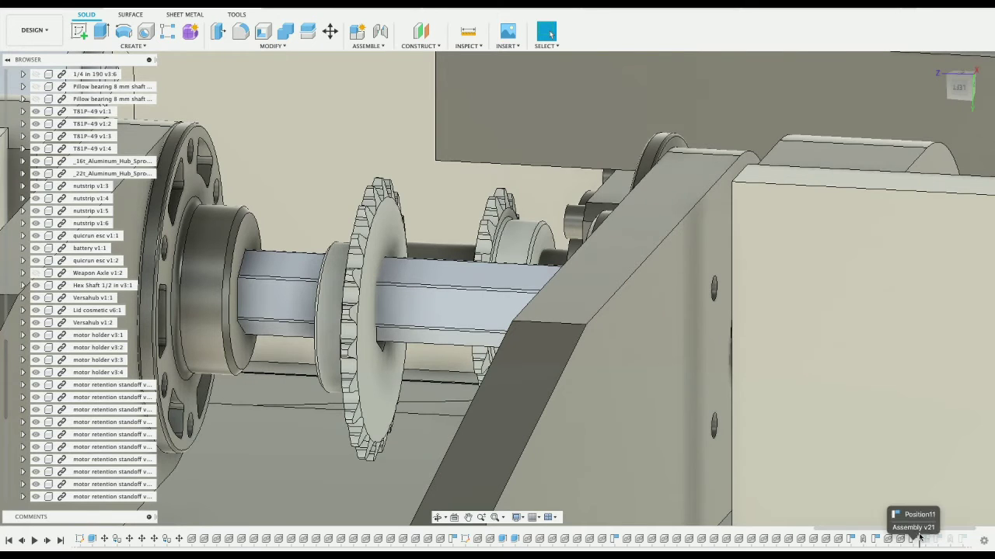
pyautogui.moveTo(918, 536)
pyautogui.mouseDown()
pyautogui.moveTo(989, 536)
pyautogui.moveTo(920, 537)
pyautogui.mouseUp()
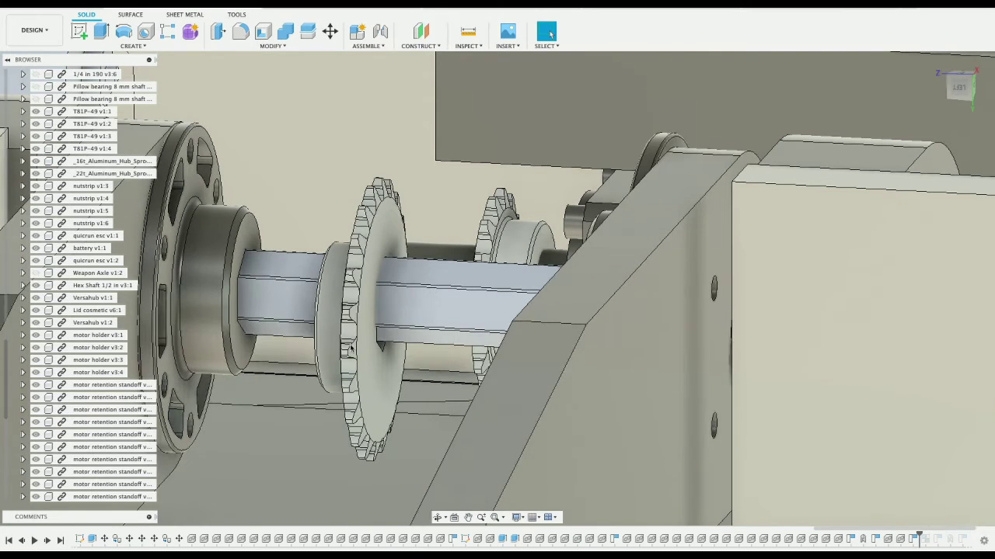
# - Move the 22t aluminum hub sprocket component upward along Y to centre it on the hex shaft, and capture its position
pyautogui.click(367, 372)
pyautogui.rightClick(366, 374)
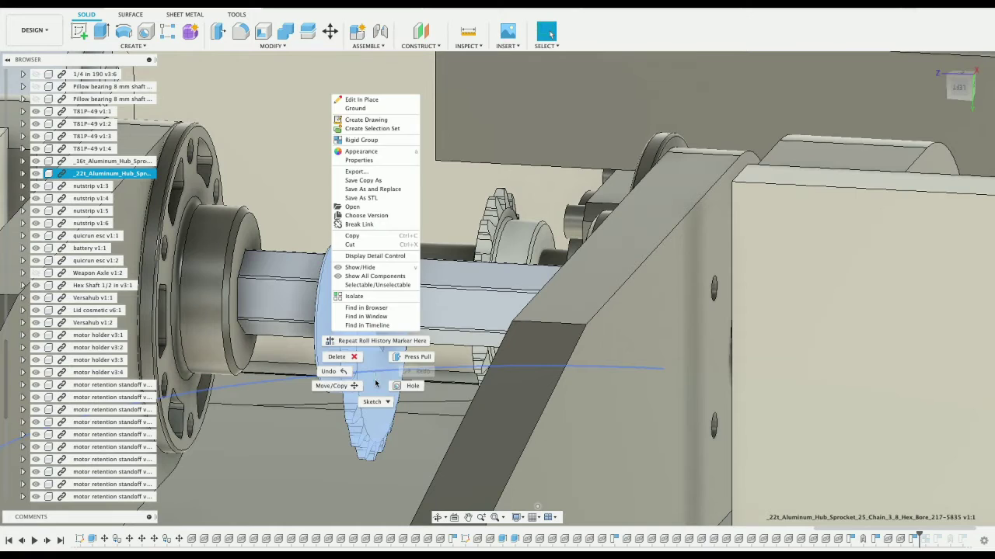
pyautogui.click(335, 383)
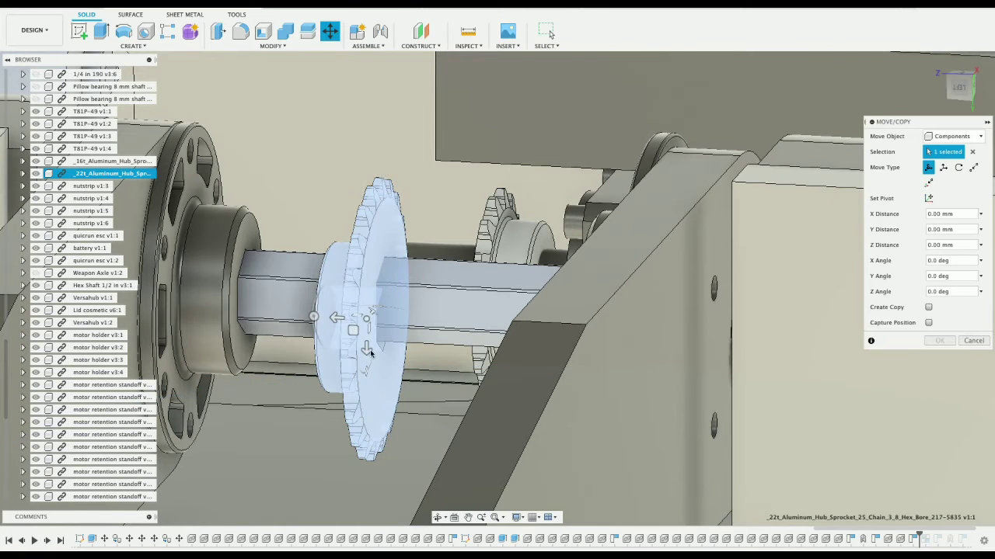
pyautogui.moveTo(366, 349); pyautogui.dragTo(366, 321)
pyautogui.press('Return')
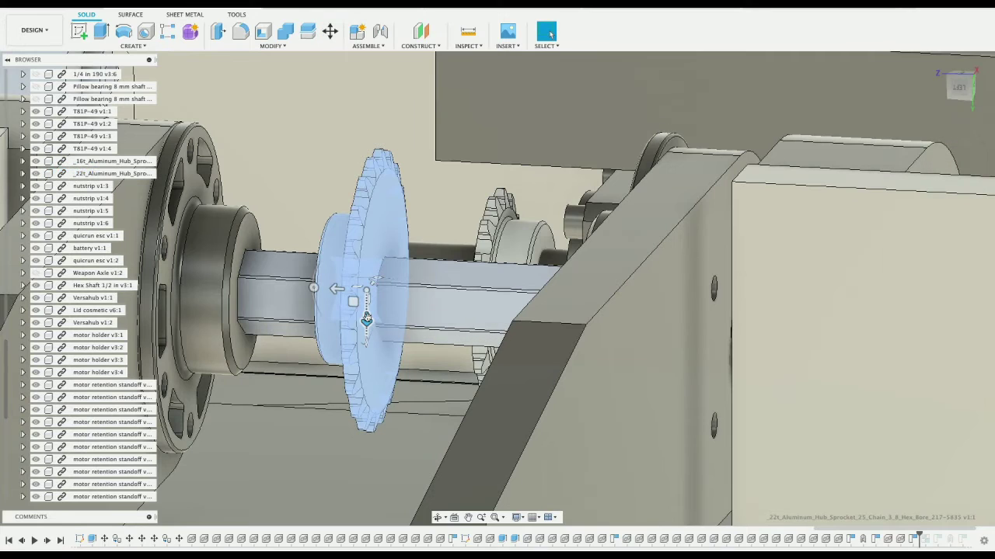
pyautogui.click(574, 29)
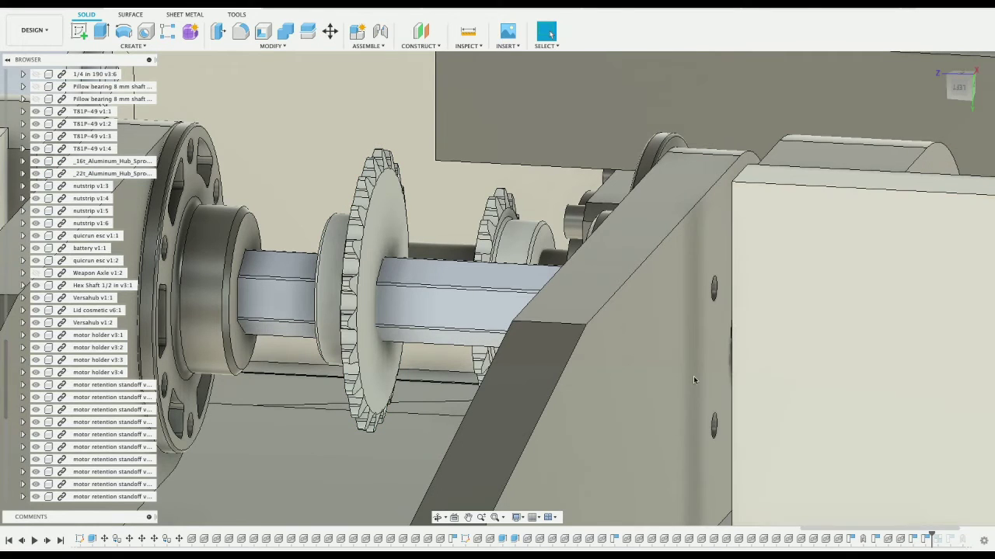
# - Roll the design history forward to the end and examine the sprocket's alignment with the hex shaft in the left view
pyautogui.moveTo(932, 539); pyautogui.dragTo(987, 538)
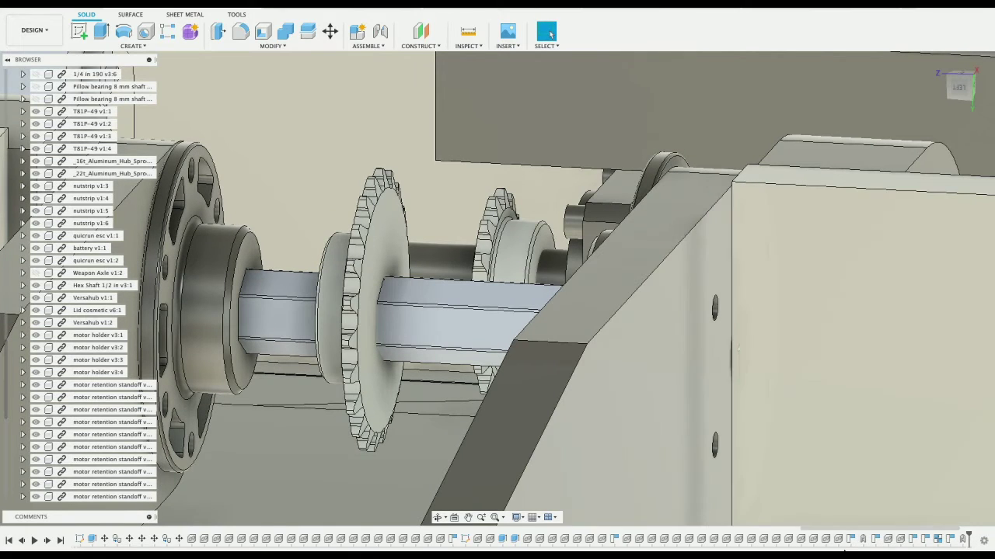
pyautogui.moveTo(928, 532); pyautogui.dragTo(966, 533)
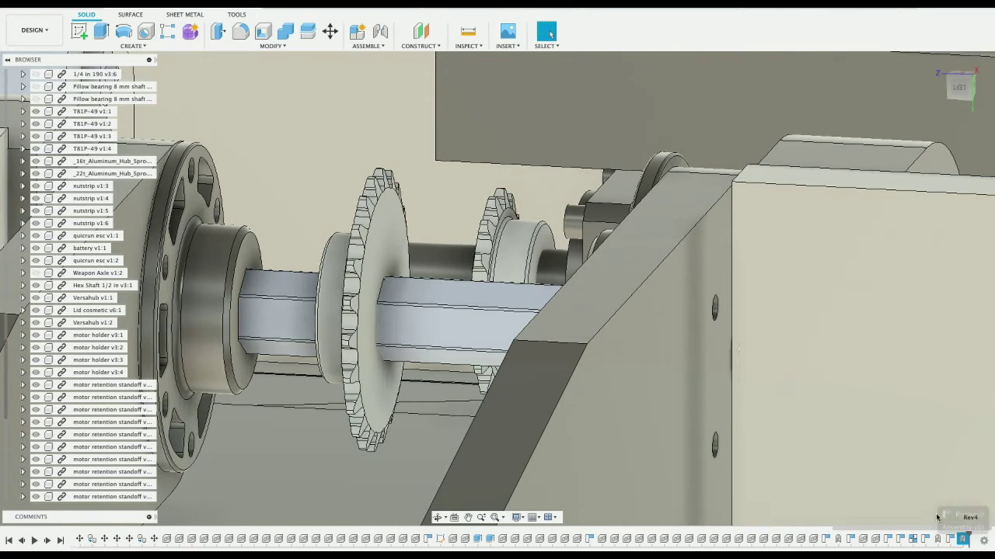
pyautogui.scroll(-5, 738, 450)
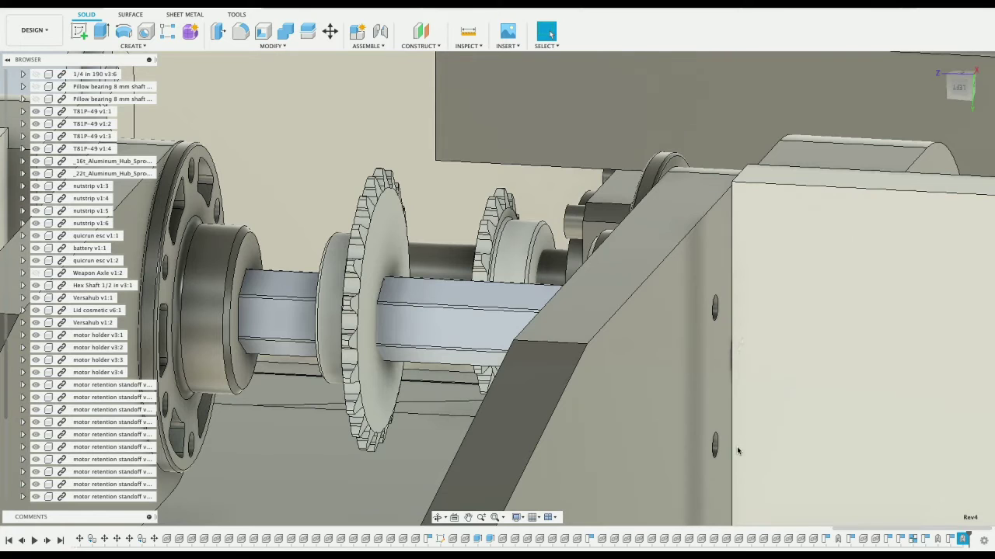
pyautogui.scroll(-1, 738, 451)
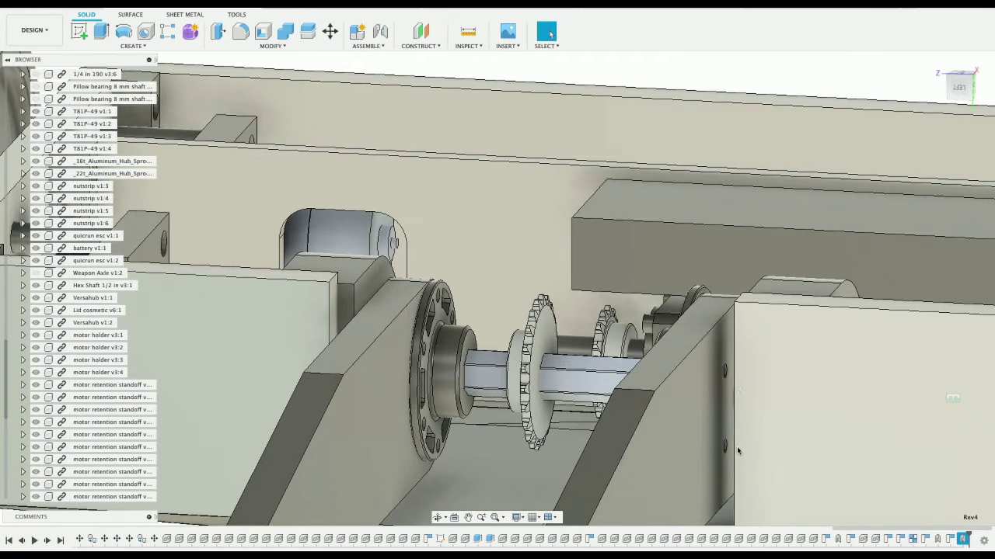
pyautogui.click(958, 92)
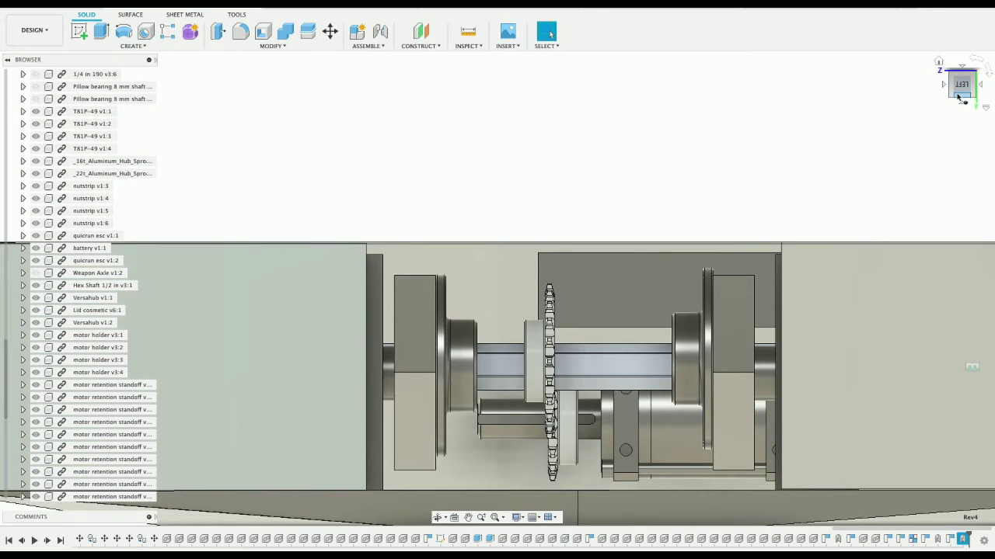
pyautogui.scroll(2, 607, 275)
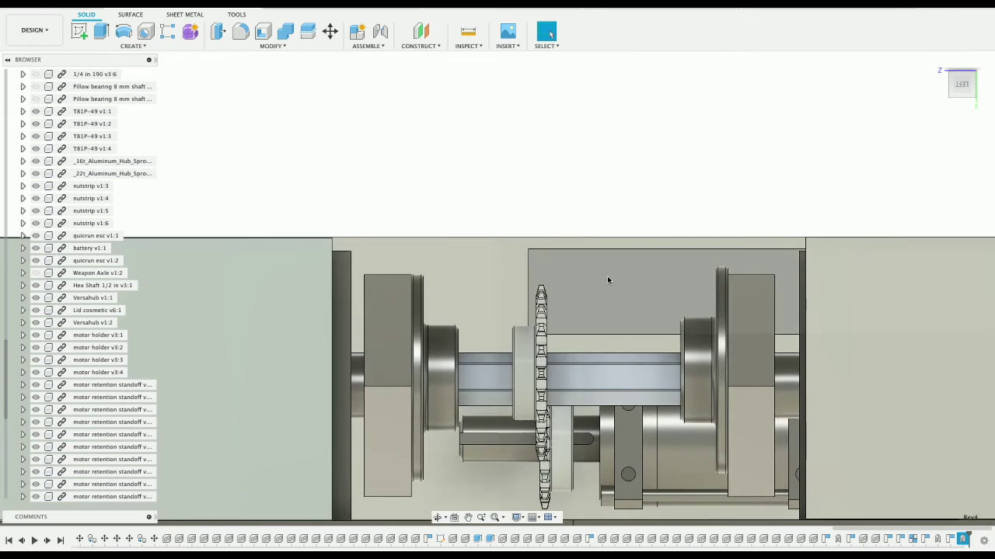
pyautogui.scroll(2, 607, 275)
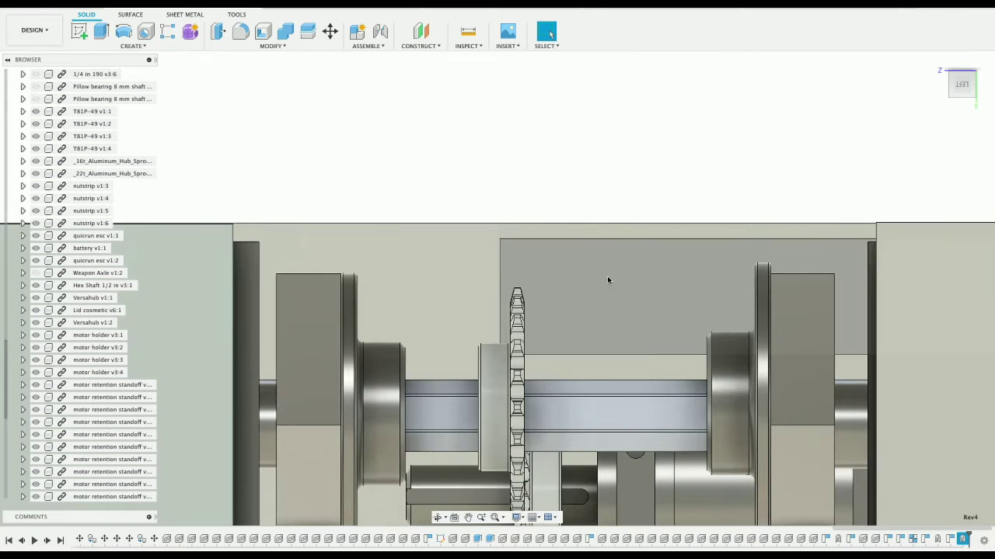
# - Roll the design history back to just before the captured position of the 22t sprocket
pyautogui.click(902, 539)
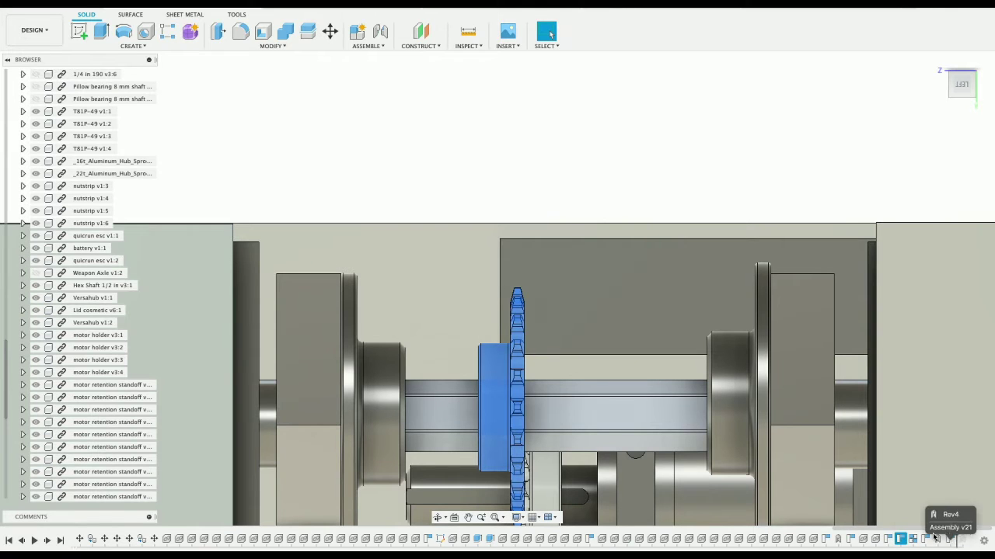
pyautogui.moveTo(934, 536); pyautogui.dragTo(902, 537)
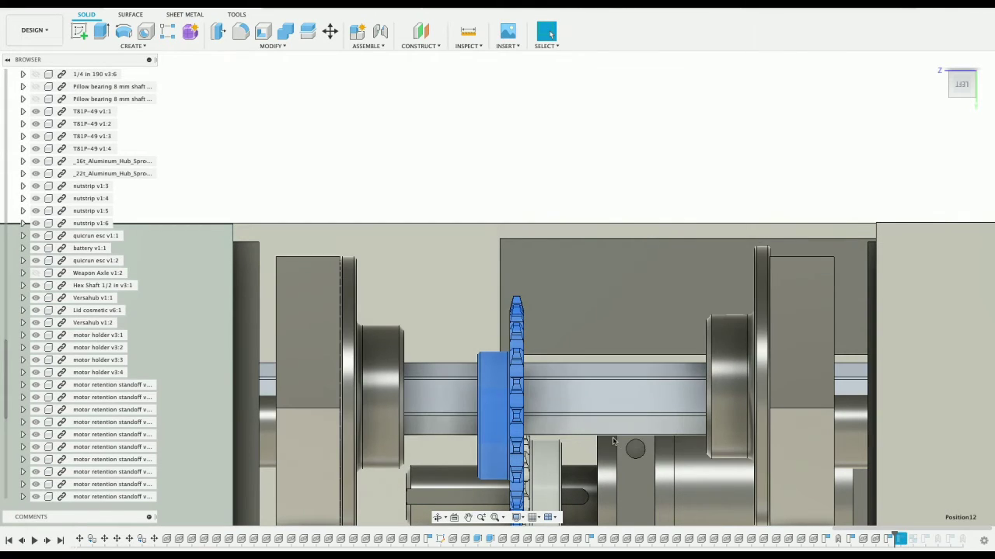
pyautogui.rightClick(494, 455)
pyautogui.click(450, 468)
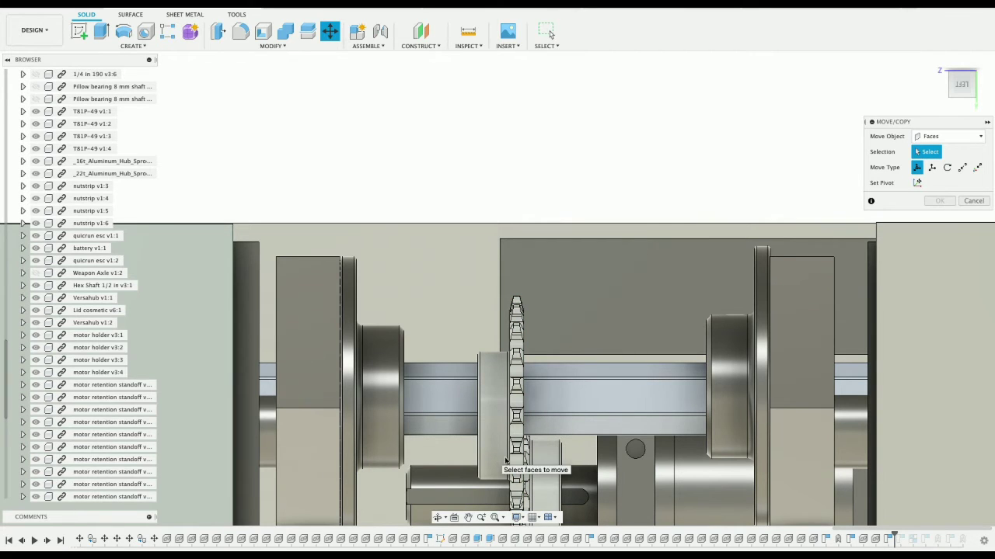
pyautogui.click(948, 136)
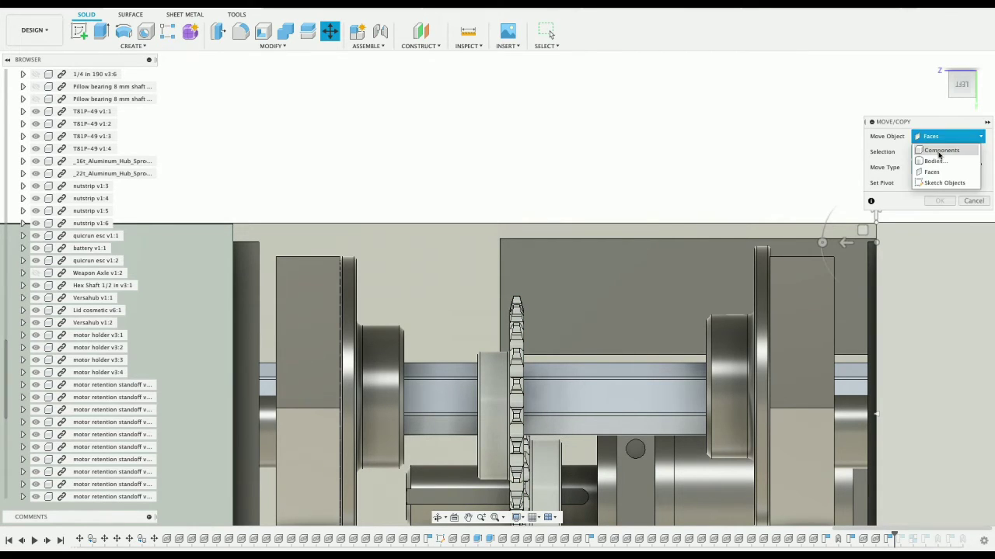
pyautogui.click(932, 161)
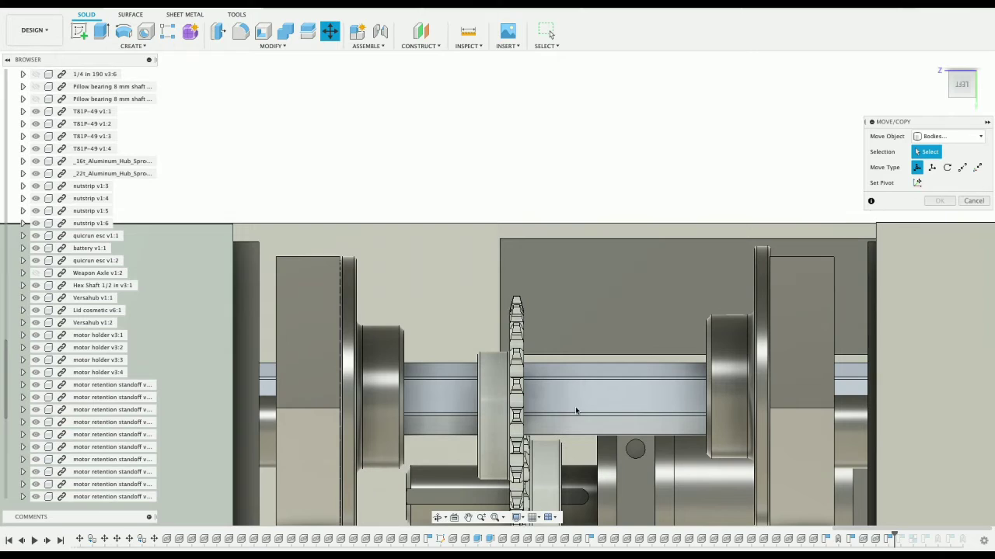
pyautogui.click(974, 200)
# - Move the 22t aluminum hub sprocket component about -3.907 mm in Y and -1.131 mm in Z, and capture its position
pyautogui.click(497, 454)
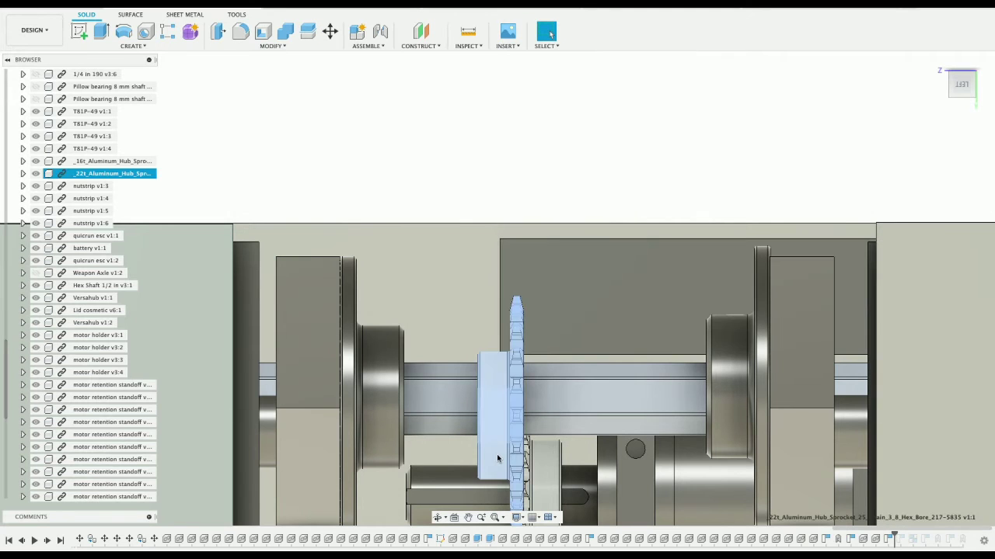
pyautogui.rightClick(497, 454)
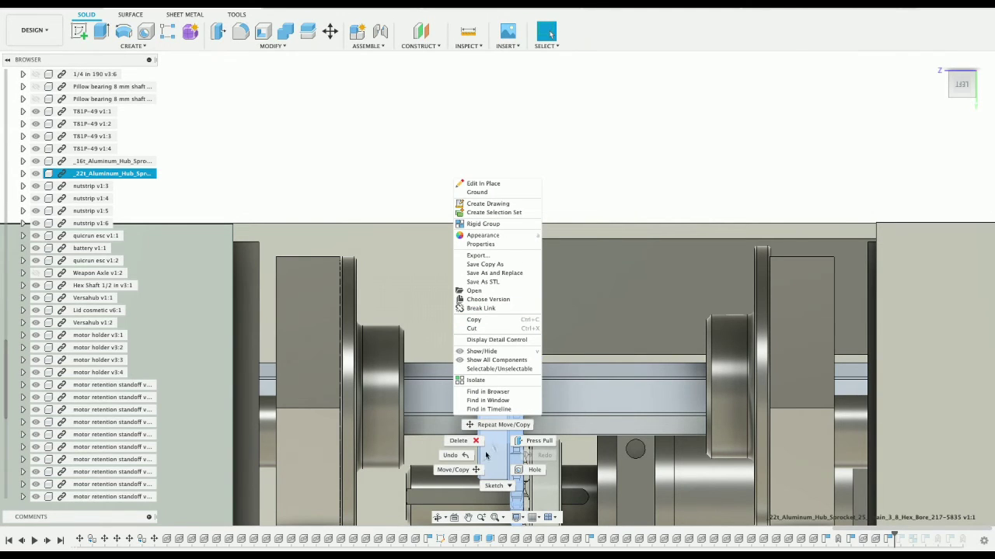
pyautogui.click(467, 470)
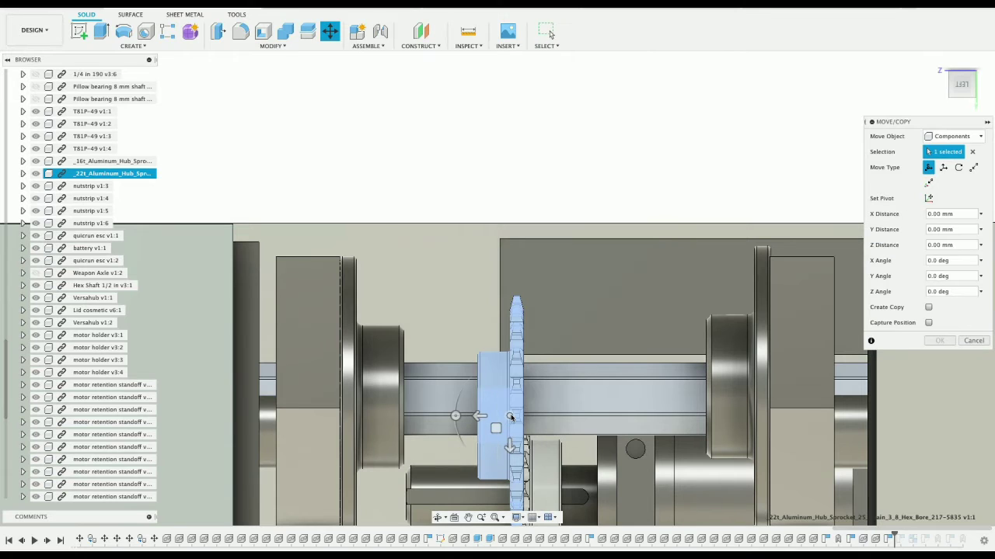
pyautogui.moveTo(497, 428); pyautogui.dragTo(516, 397)
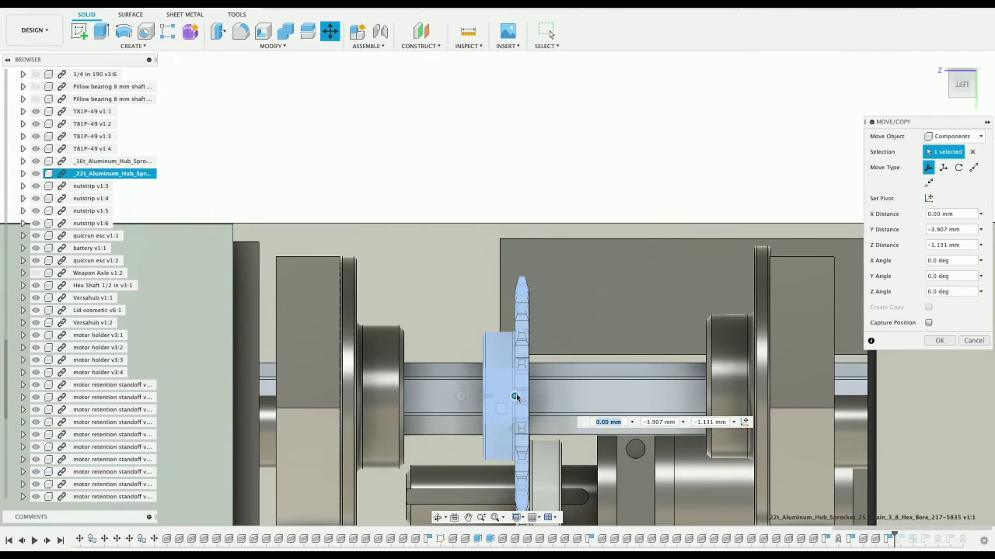
pyautogui.click(938, 340)
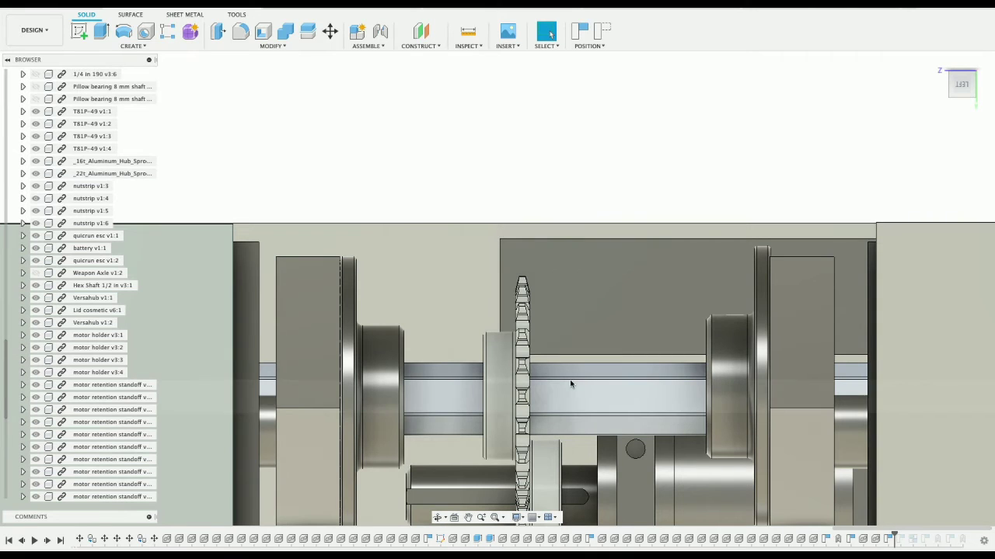
pyautogui.click(584, 36)
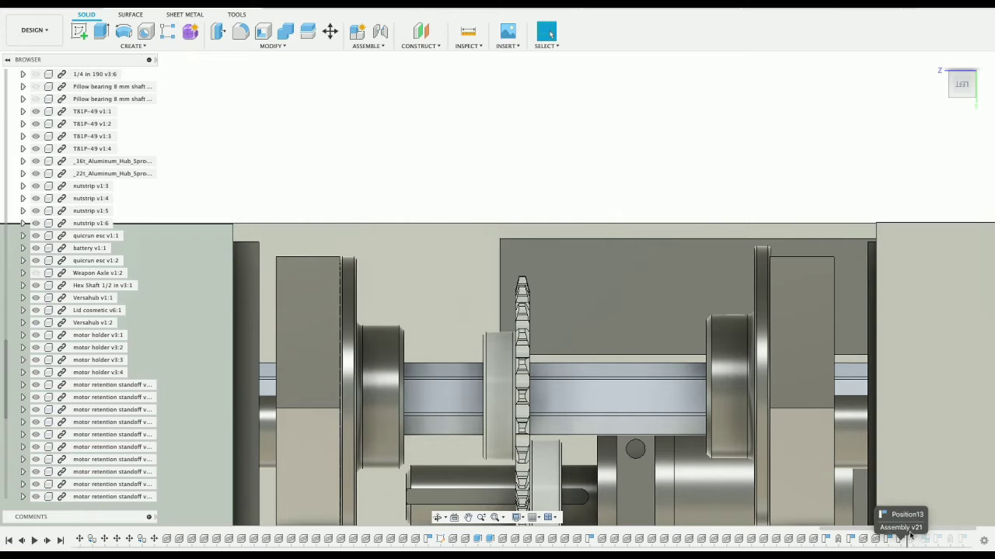
# - Roll the design history forward to the end and save the assembly with the version description "User Saved"
pyautogui.moveTo(943, 535)
pyautogui.mouseDown()
pyautogui.moveTo(926, 535)
pyautogui.moveTo(940, 536)
pyautogui.mouseUp()
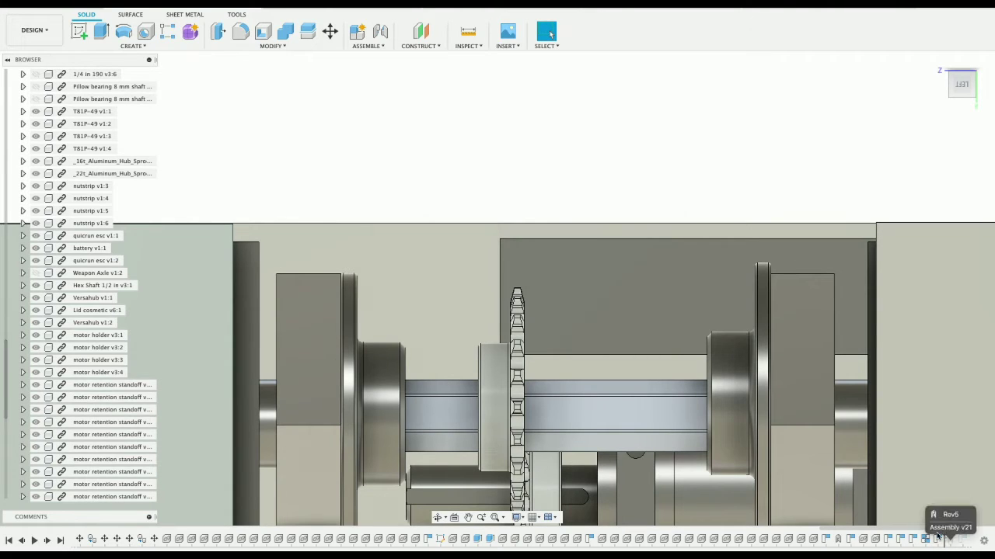
pyautogui.moveTo(932, 537); pyautogui.dragTo(919, 536)
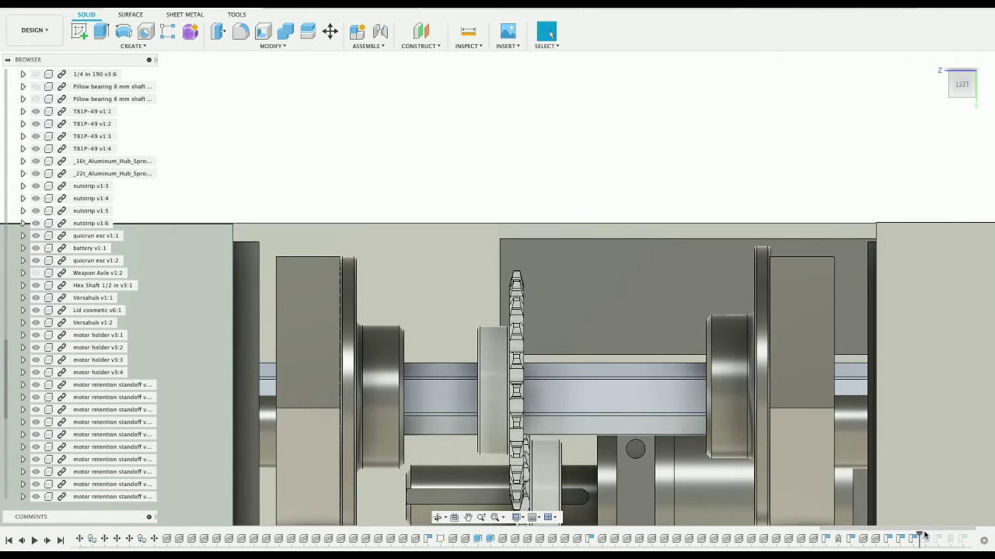
pyautogui.moveTo(993, 535); pyautogui.dragTo(993, 536)
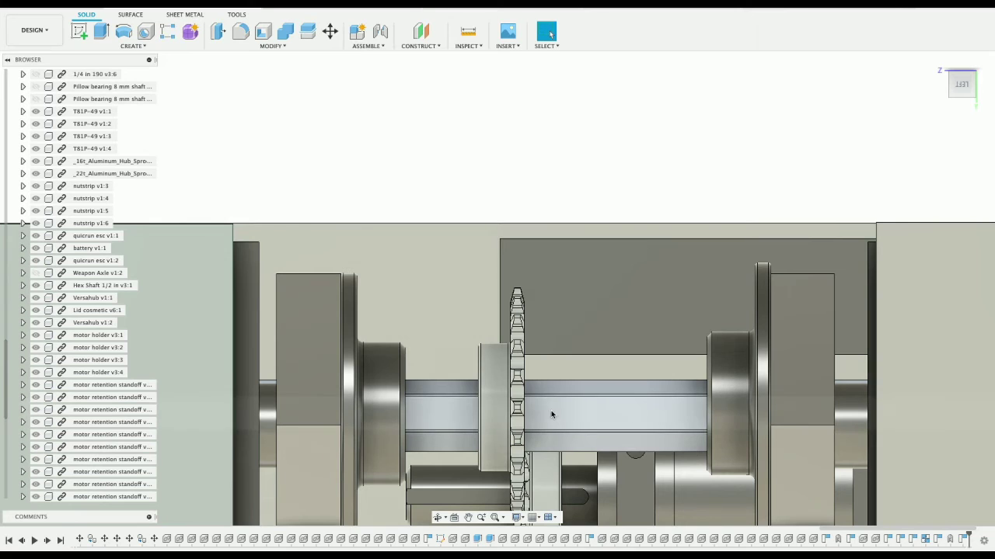
pyautogui.rightClick(489, 402)
pyautogui.click(610, 216)
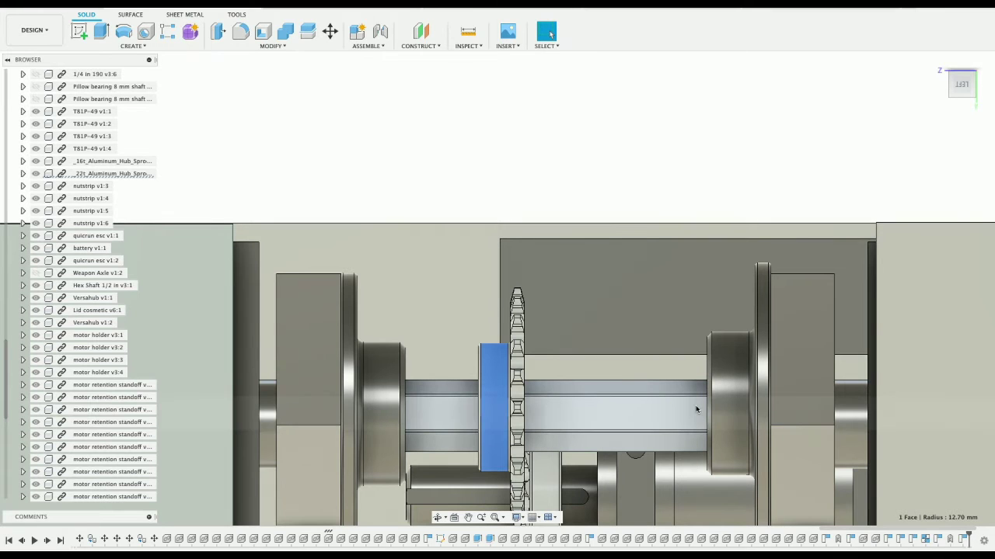
pyautogui.scroll(-4, 697, 409)
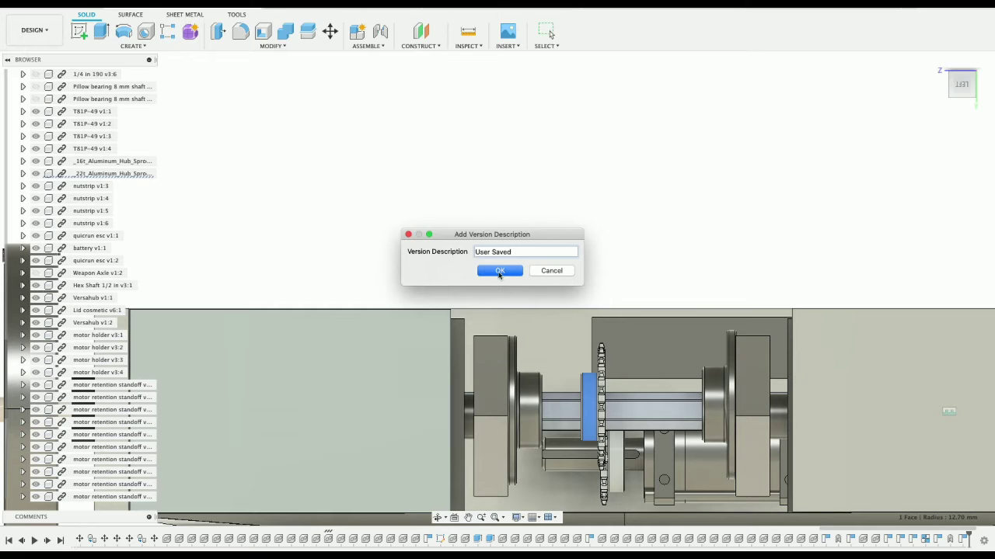
pyautogui.click(499, 271)
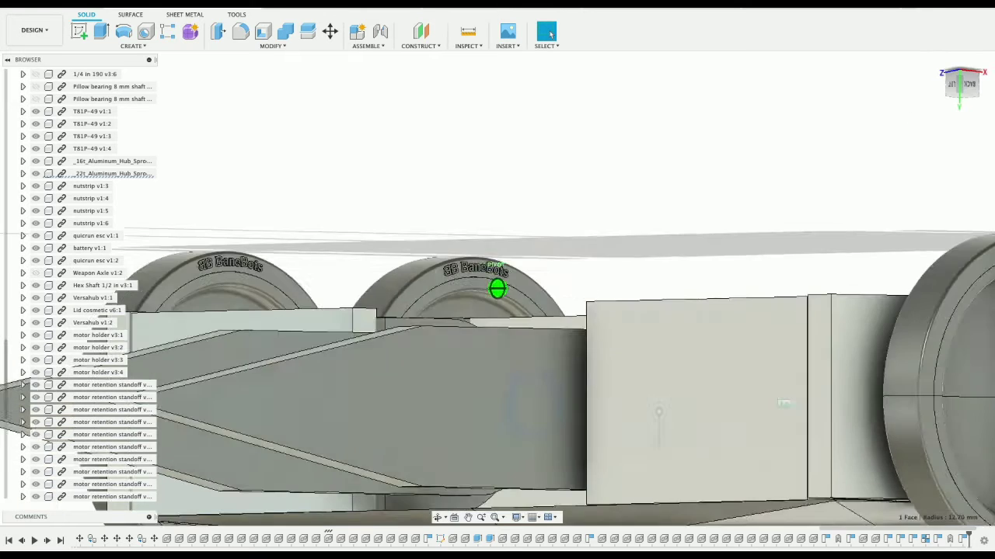
# - Examine the saved chassis from several angles and look through the open top lid, fork and motor retention standoff documents
pyautogui.moveTo(964, 84); pyautogui.dragTo(951, 86)
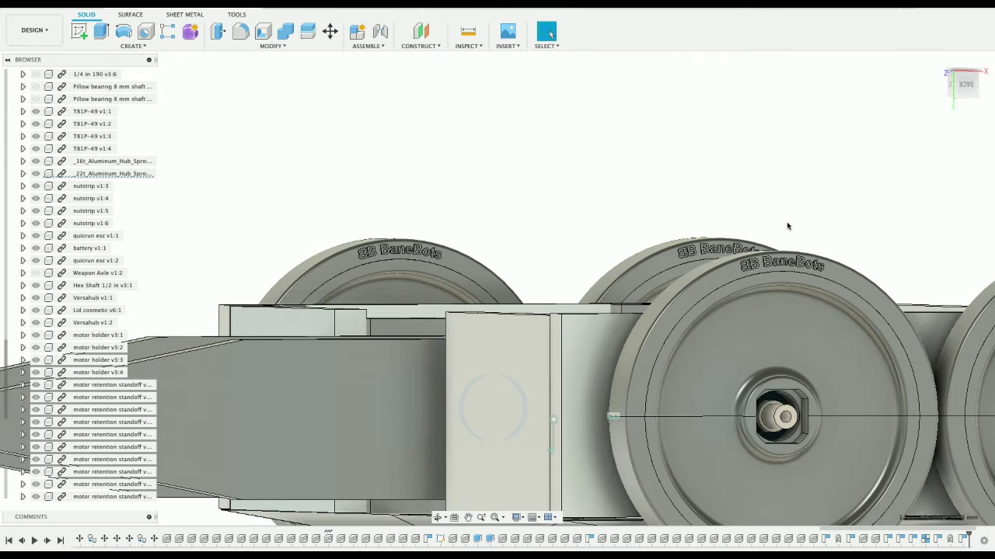
pyautogui.click(968, 97)
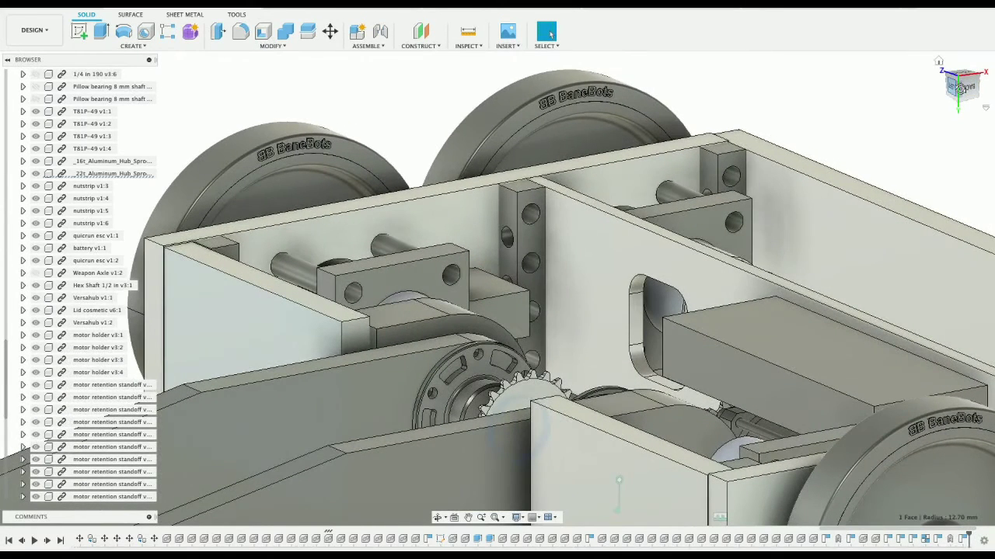
pyautogui.keyDown('shift'); pyautogui.moveTo(497, 286); pyautogui.dragTo(788, 182, button='middle'); pyautogui.keyUp('shift')
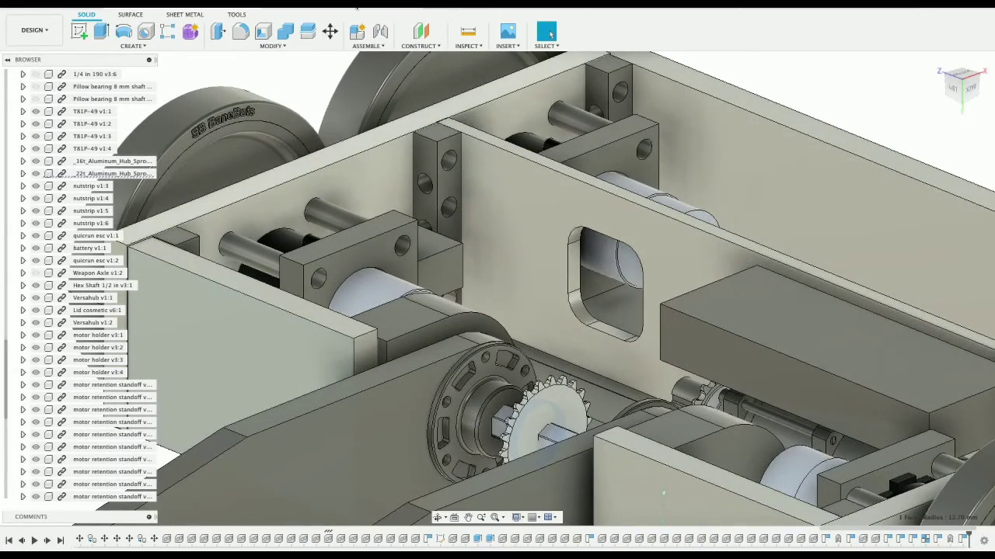
pyautogui.click(356, 8)
pyautogui.click(607, 309)
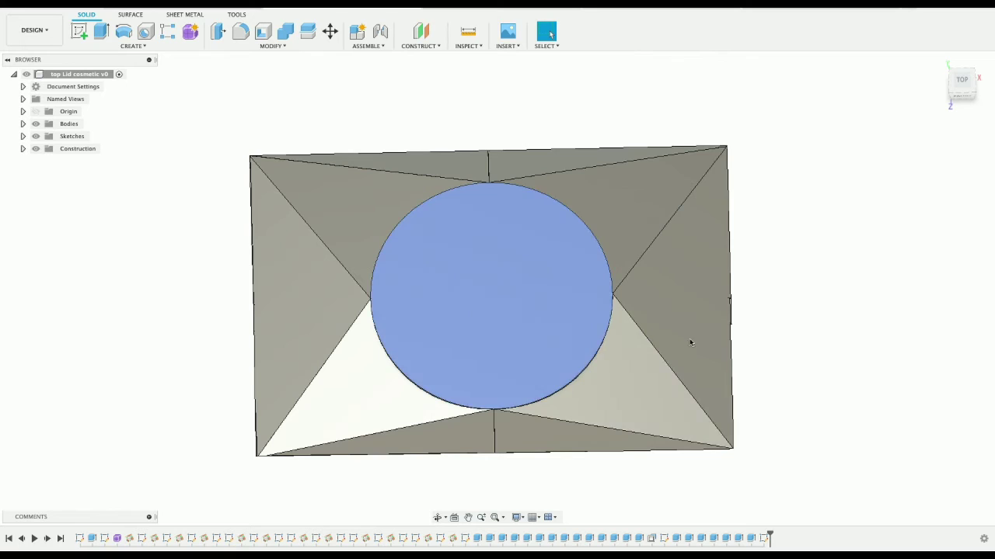
pyautogui.click(766, 92)
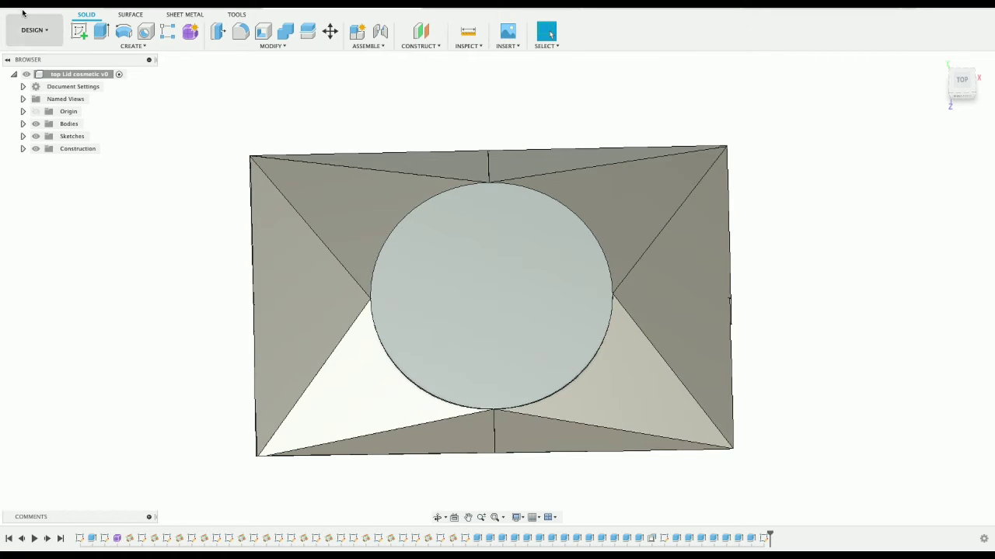
pyautogui.click(578, 10)
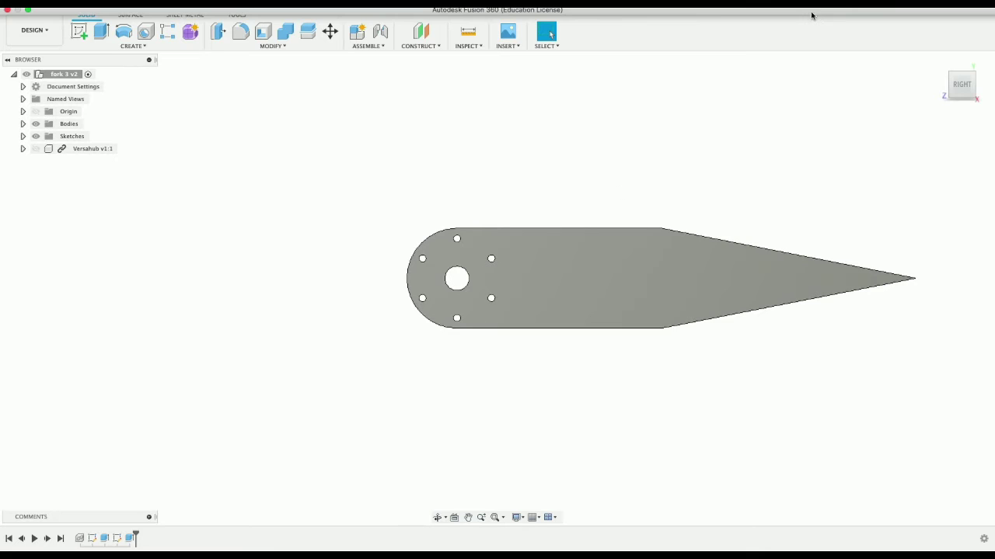
pyautogui.click(631, 8)
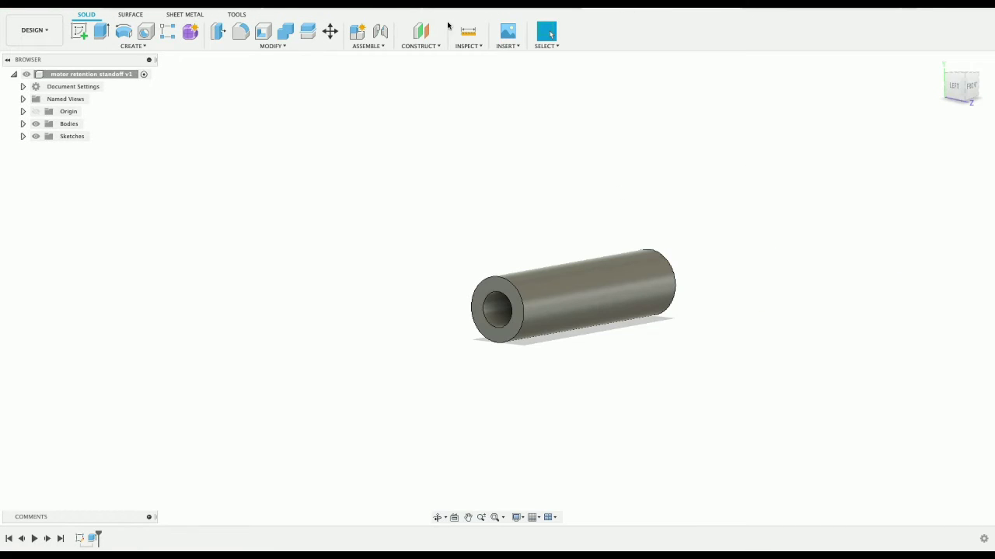
pyautogui.click(216, 8)
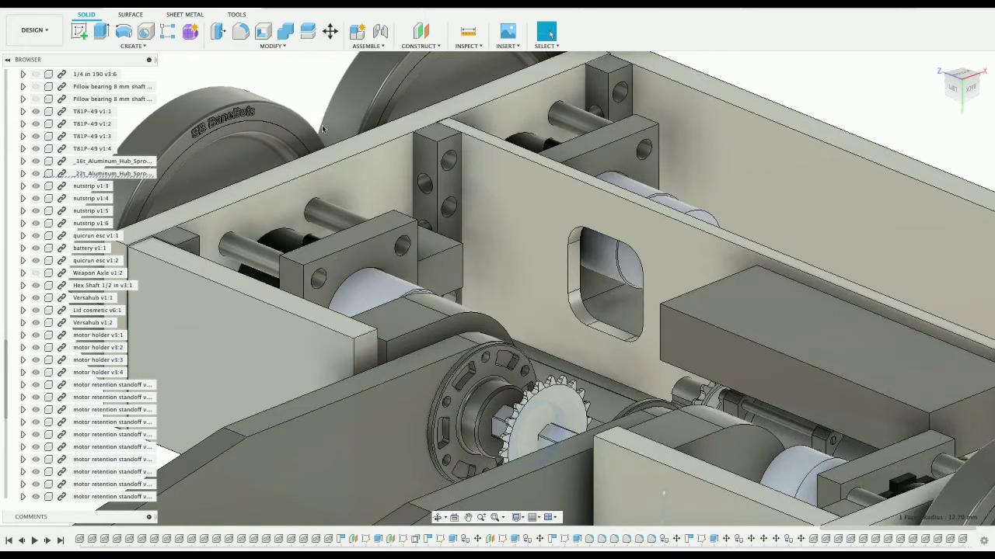
# - Measure the fork's upper edge and the chassis side wall's outer face beside the wheels
pyautogui.click(398, 362)
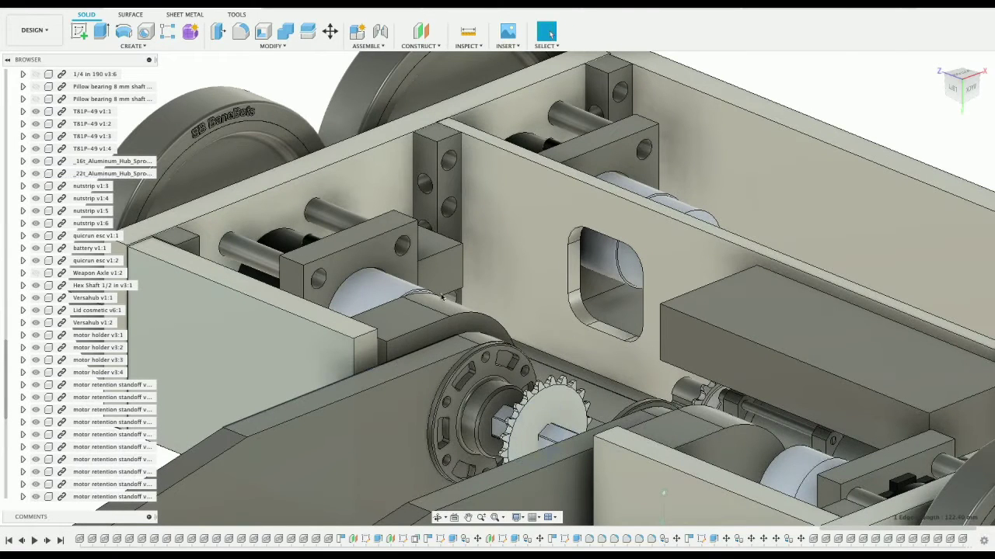
pyautogui.click(470, 35)
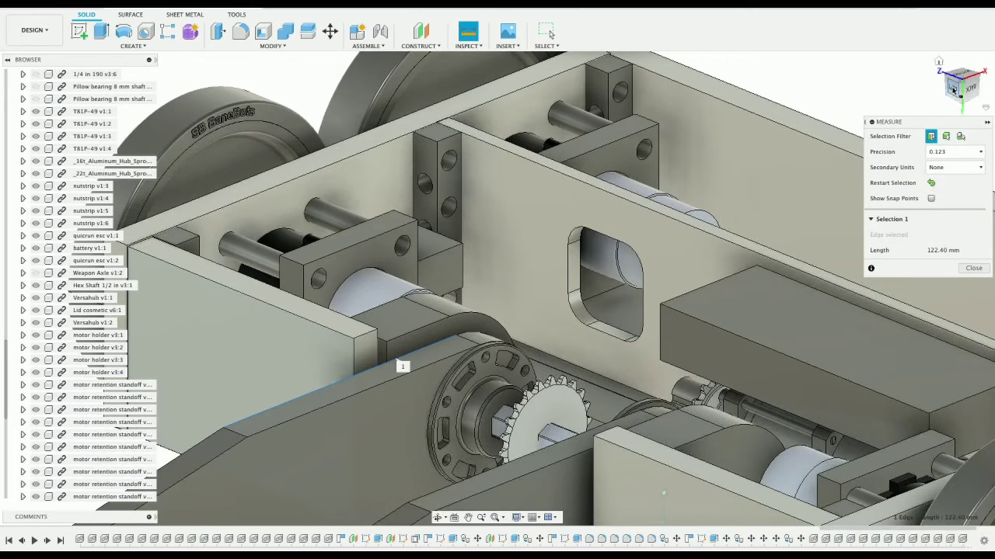
pyautogui.moveTo(954, 90)
pyautogui.mouseDown()
pyautogui.moveTo(969, 92)
pyautogui.moveTo(956, 94)
pyautogui.mouseUp()
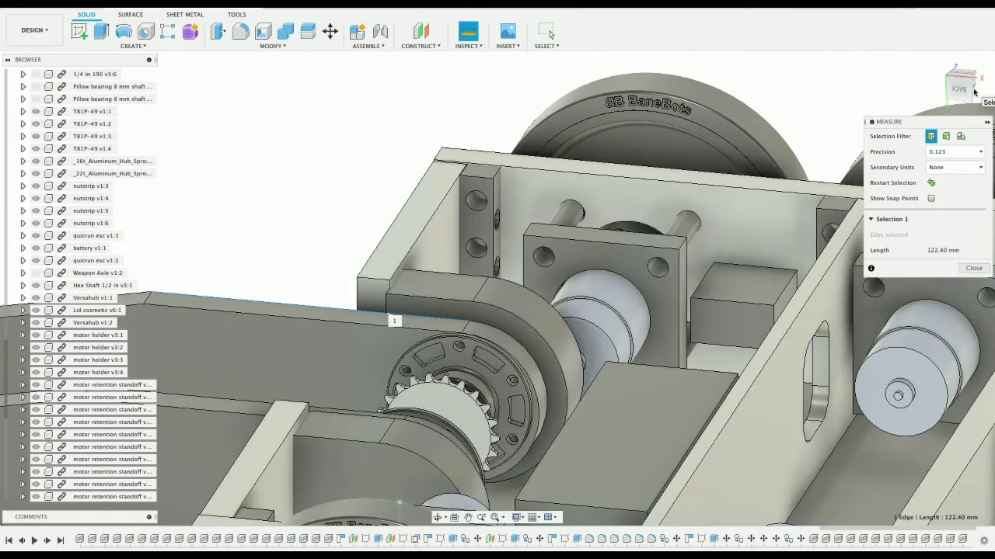
pyautogui.click(913, 90)
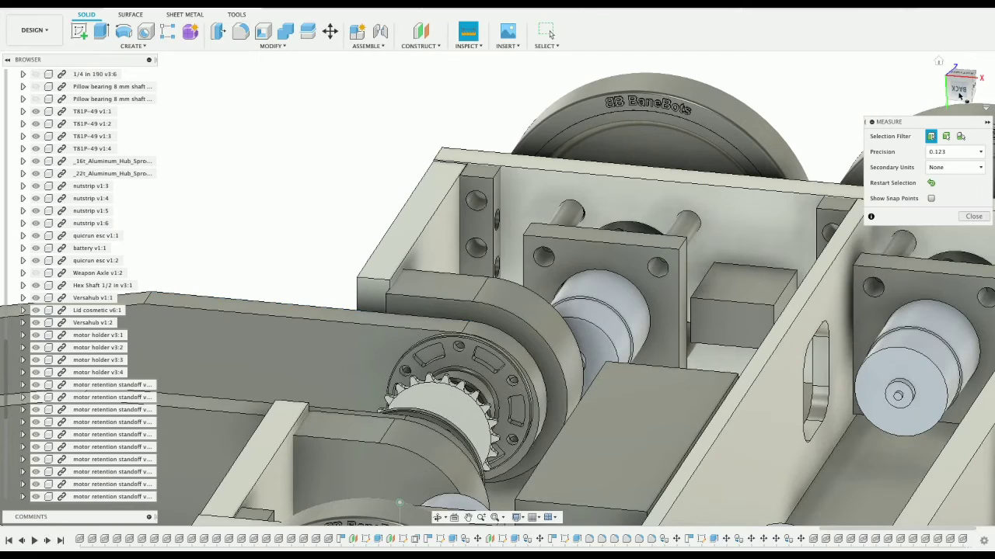
pyautogui.moveTo(961, 95); pyautogui.dragTo(938, 89)
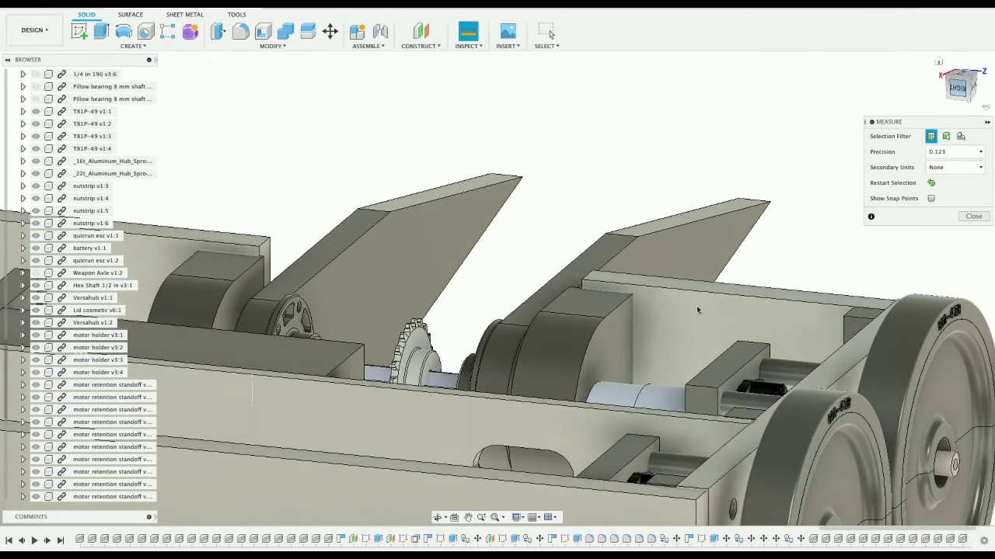
pyautogui.click(852, 387)
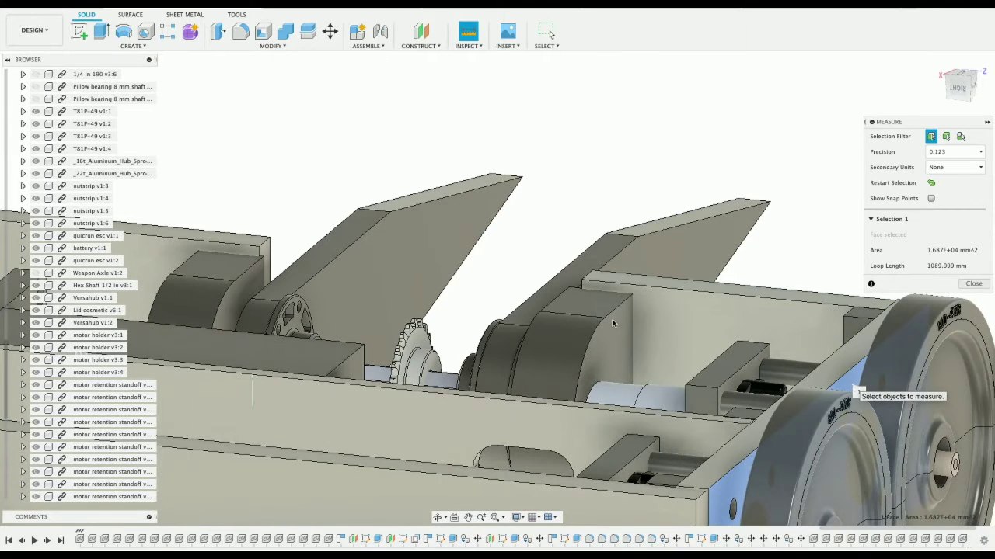
pyautogui.click(535, 296)
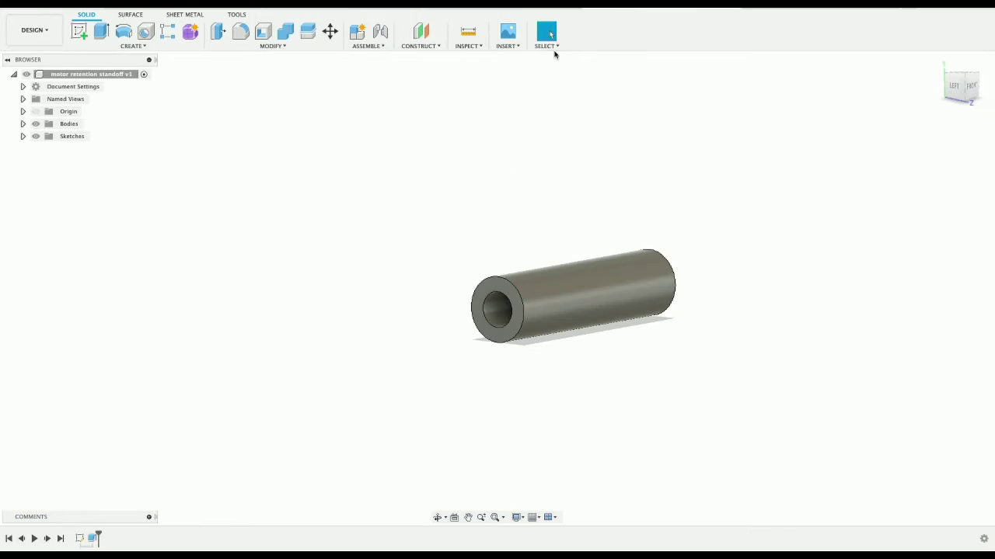
# - Switch to the top lid cosmetic document and start a sketch on the lid's circular top face
pyautogui.click(357, 8)
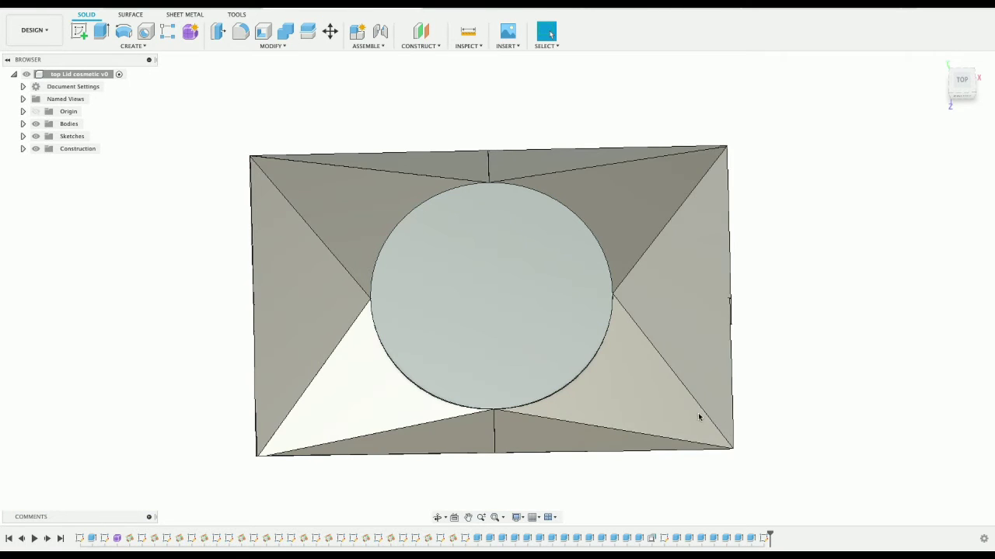
pyautogui.click(529, 355)
pyautogui.click(78, 31)
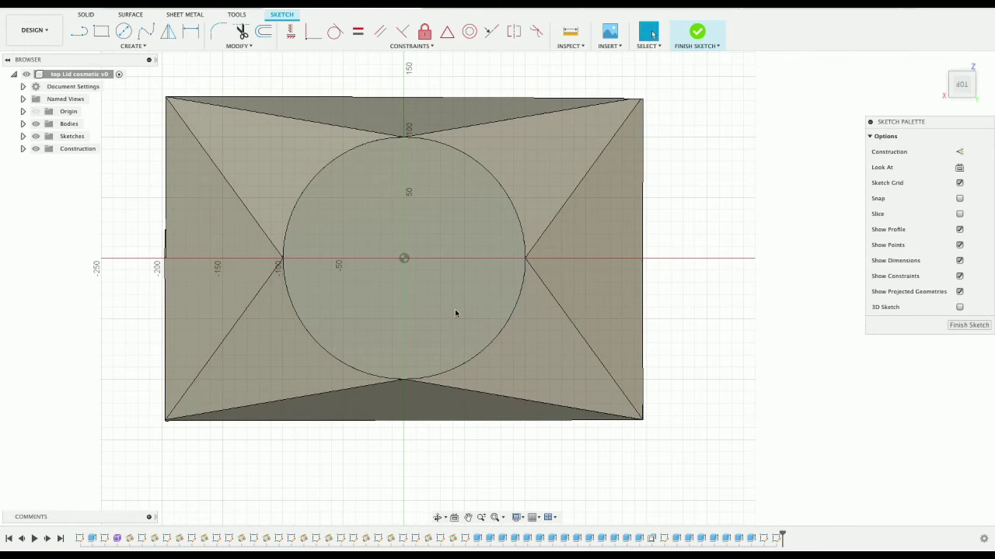
# - Sketch connected lines from the lid's centre to its right edge, about 197 mm, and on through the lower-right, lower-left and upper-left corners
pyautogui.press('l')
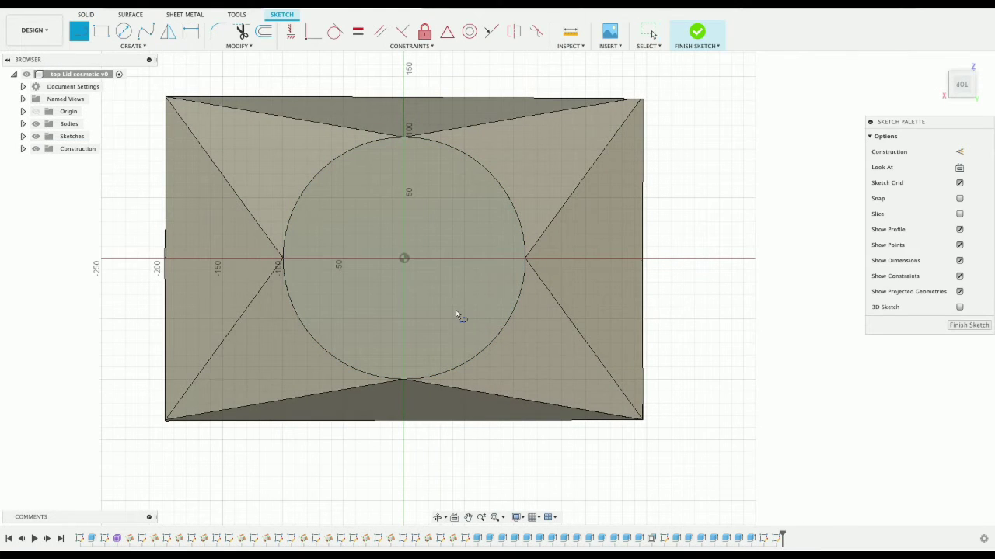
pyautogui.click(404, 258)
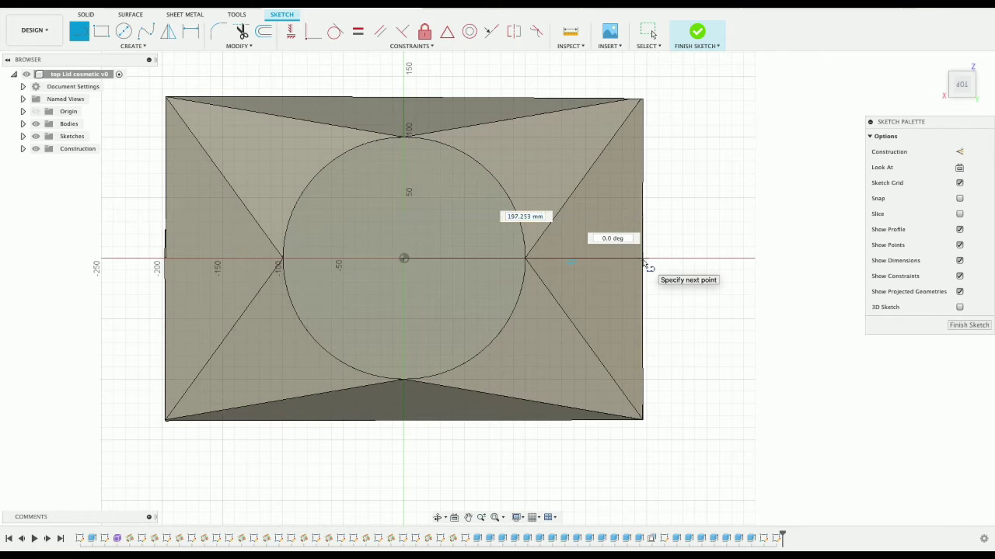
pyautogui.click(642, 261)
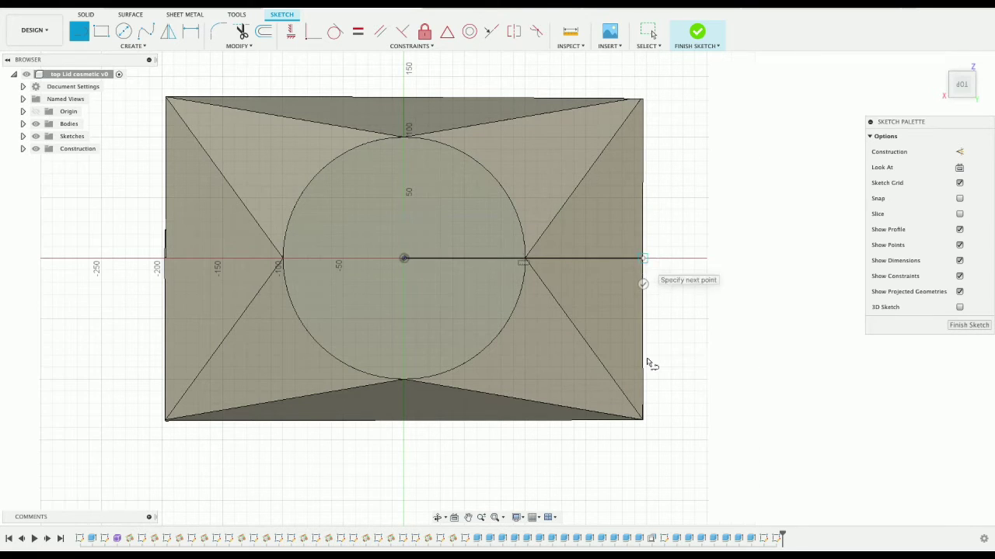
pyautogui.click(644, 421)
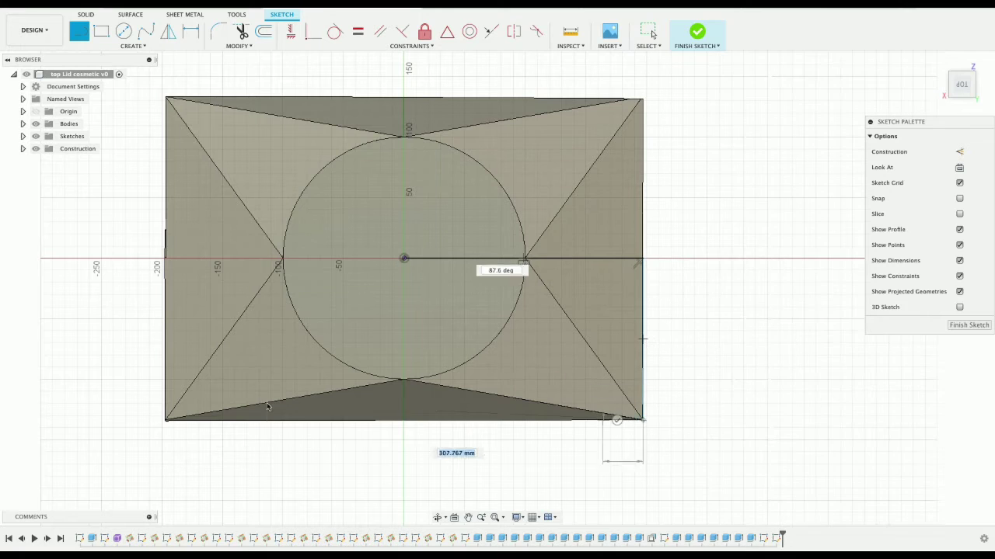
pyautogui.click(165, 421)
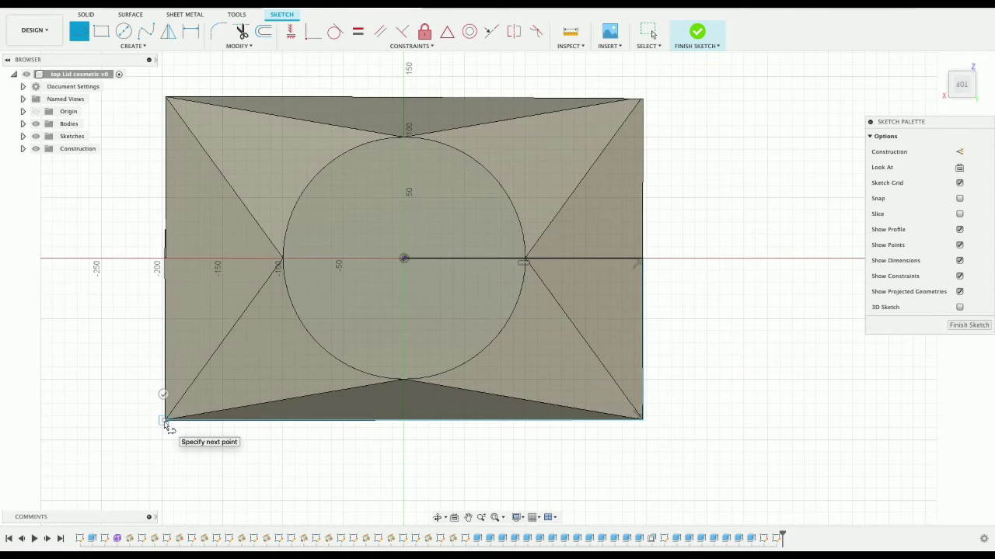
pyautogui.click(164, 97)
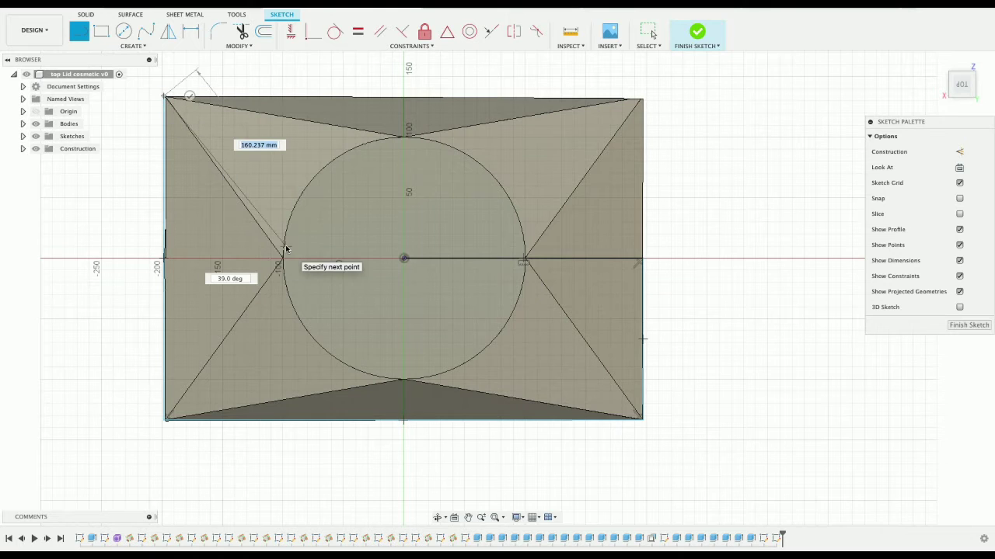
pyautogui.press('Escape')
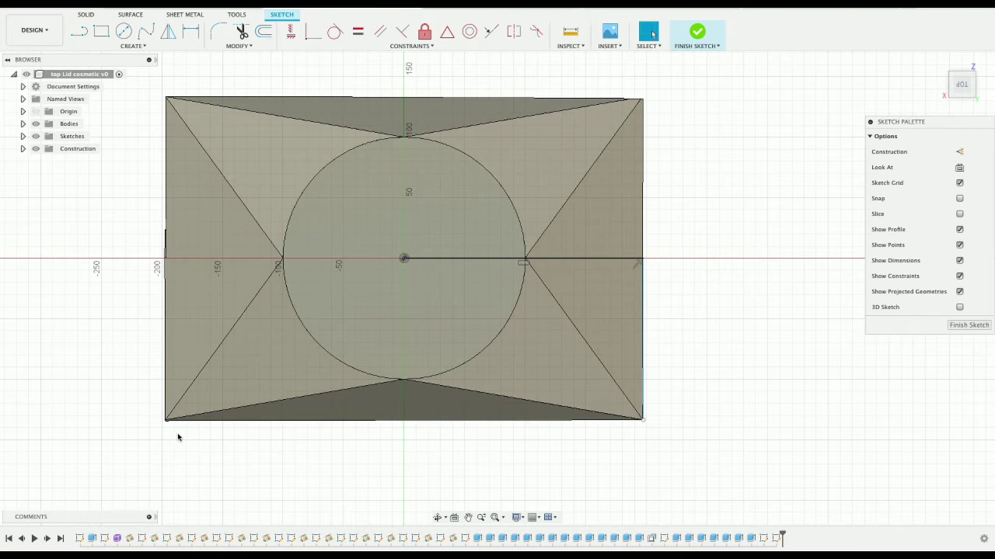
# - Redraw the outline's line along the lid's lower edge, from the lower-right corner to the lower-left corner
pyautogui.press('l')
pyautogui.scroll(1, 358, 455)
pyautogui.scroll(1, 359, 455)
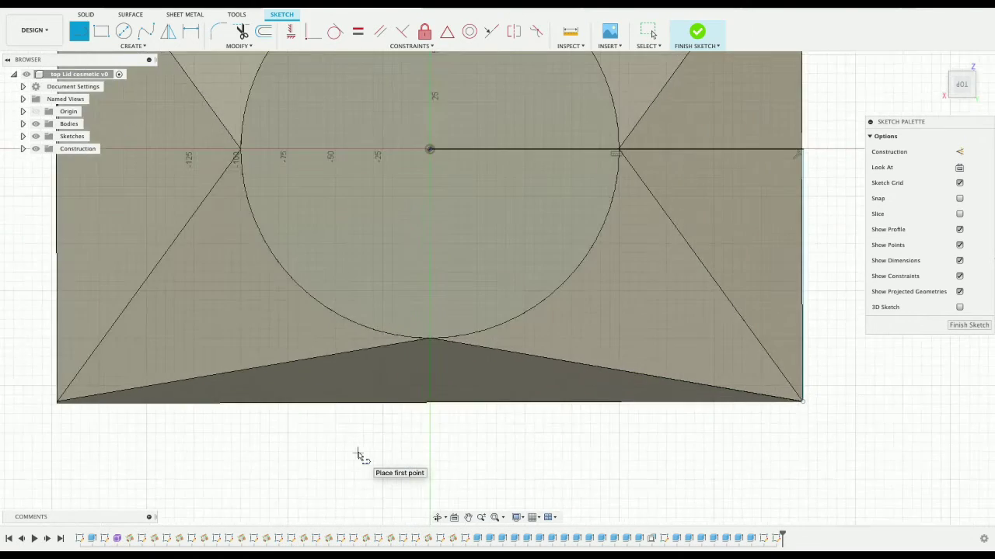
pyautogui.click(803, 402)
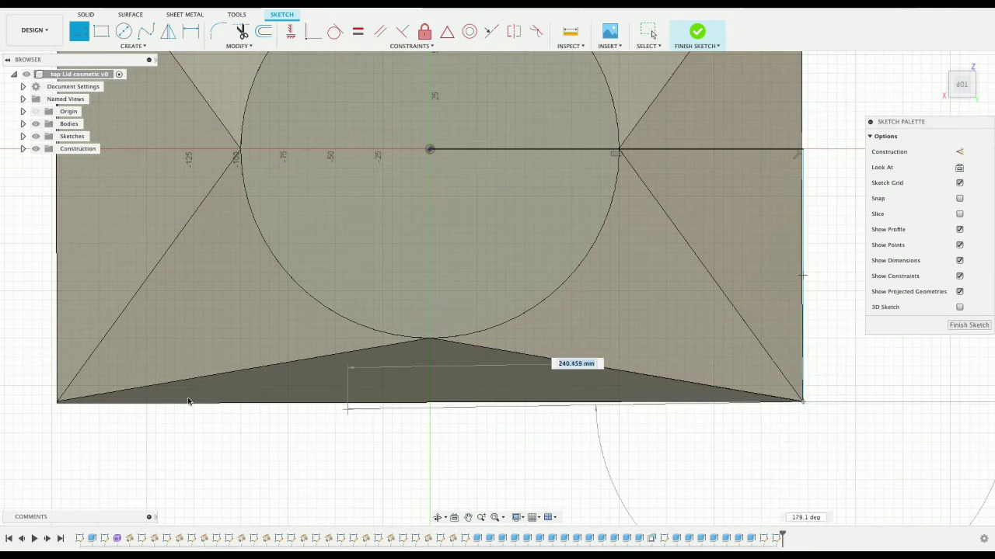
pyautogui.click(58, 404)
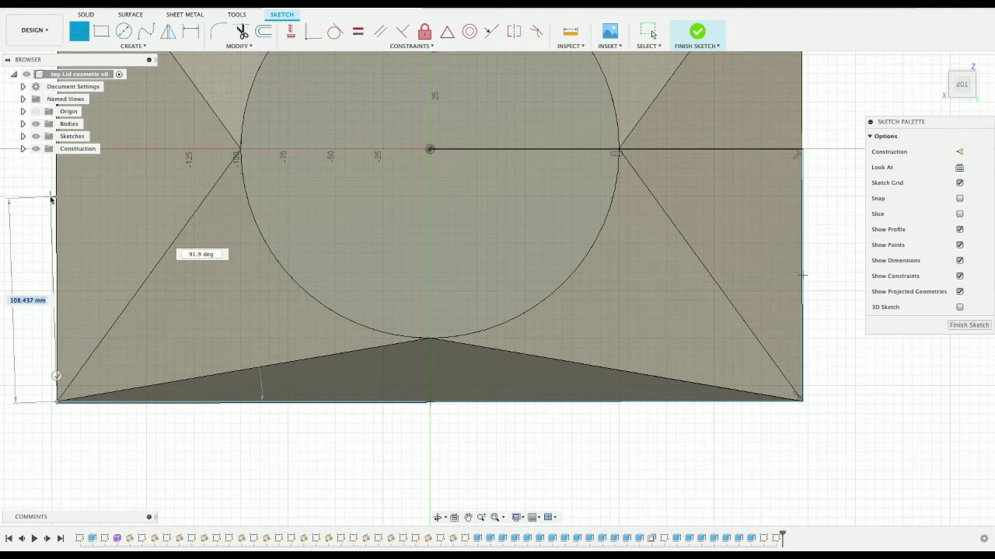
# - Collapse the browser and draw a line about 138 mm long up the lid's left edge from the lower-left corner
pyautogui.scroll(1, 50, 200)
pyautogui.scroll(1, 51, 199)
pyautogui.scroll(-2, 50, 200)
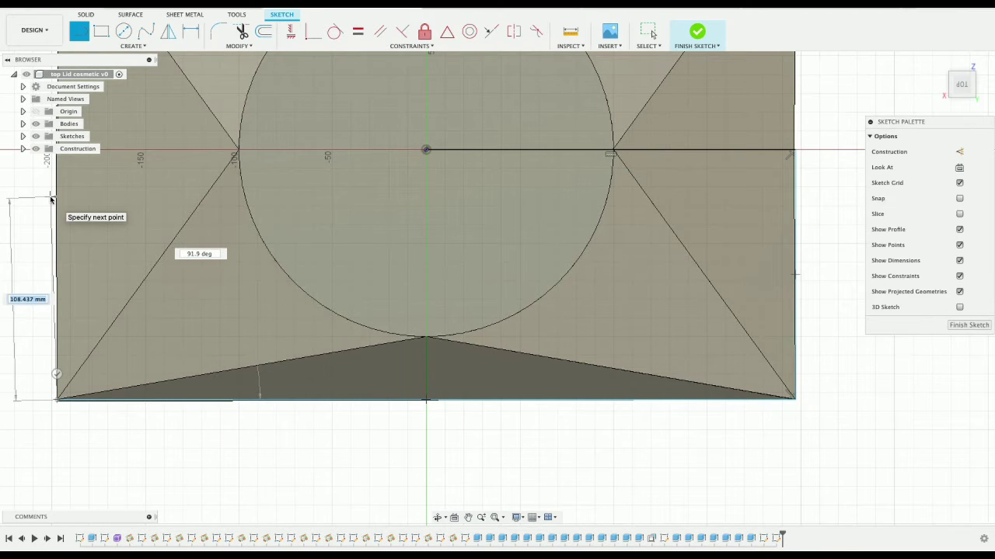
pyautogui.scroll(1, 71, 204)
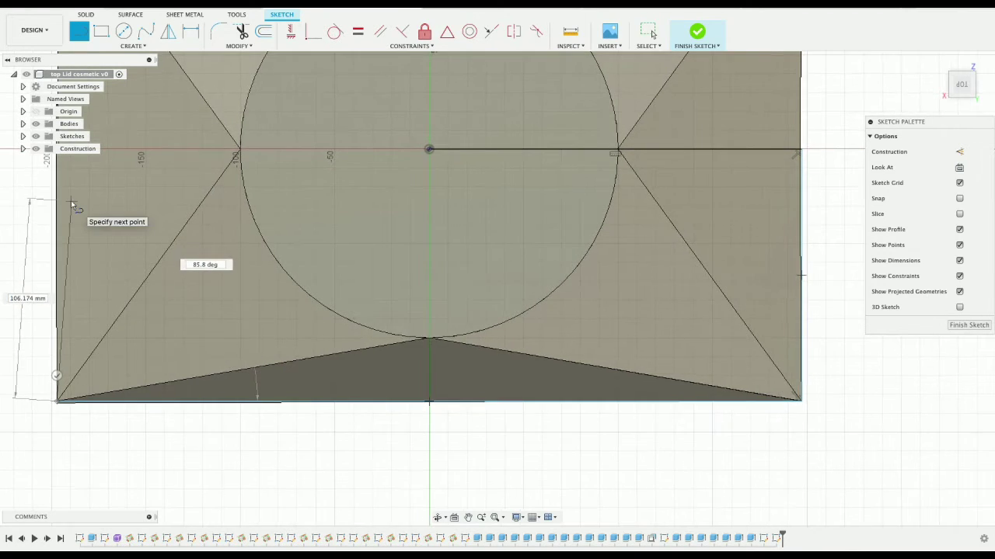
pyautogui.scroll(-1, 71, 204)
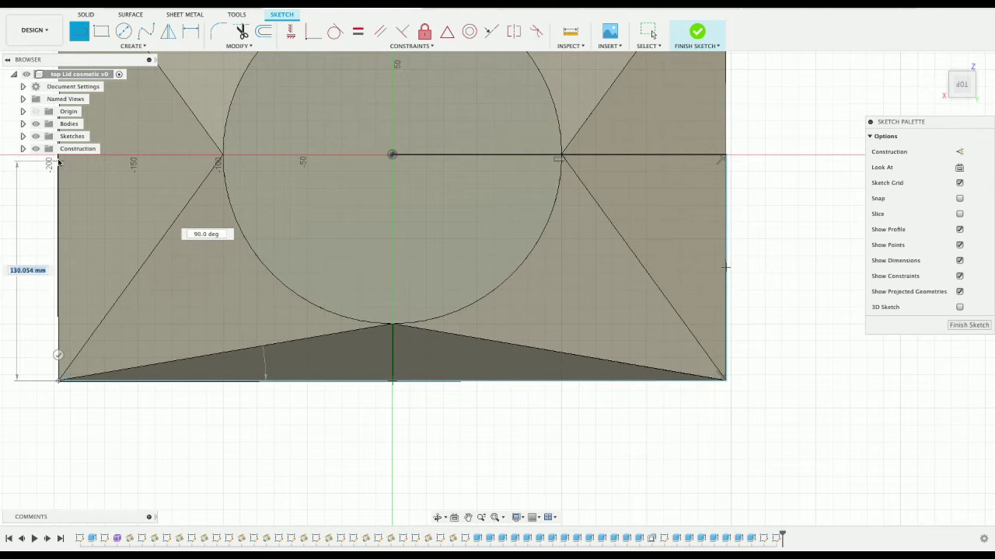
pyautogui.click(7, 61)
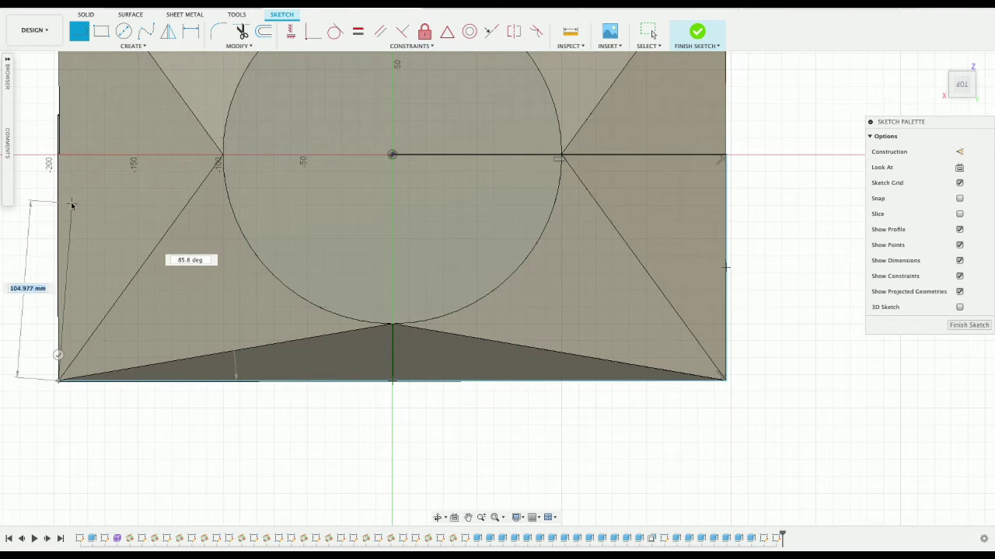
pyautogui.scroll(2, 72, 202)
pyautogui.scroll(-2, 71, 202)
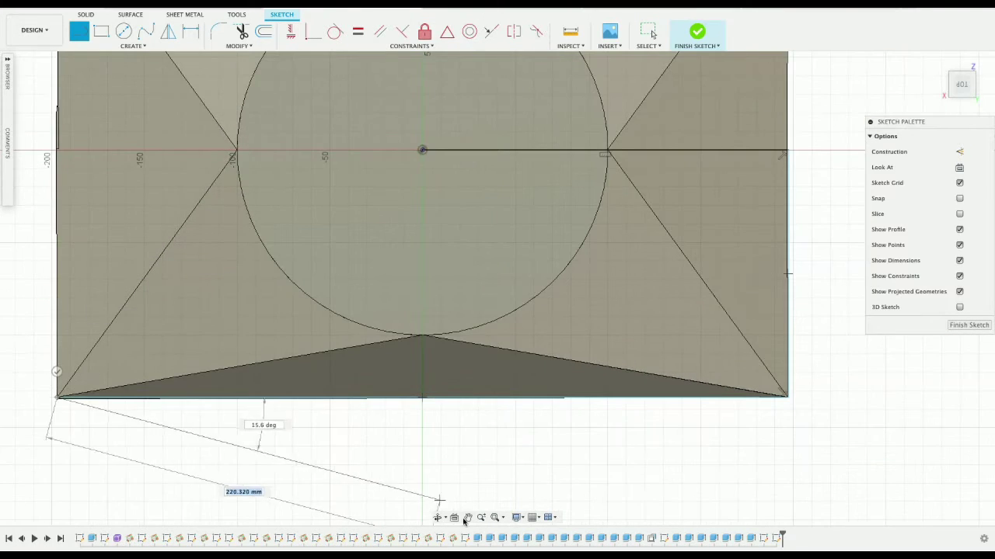
pyautogui.click(468, 516)
pyautogui.moveTo(271, 359); pyautogui.dragTo(412, 466)
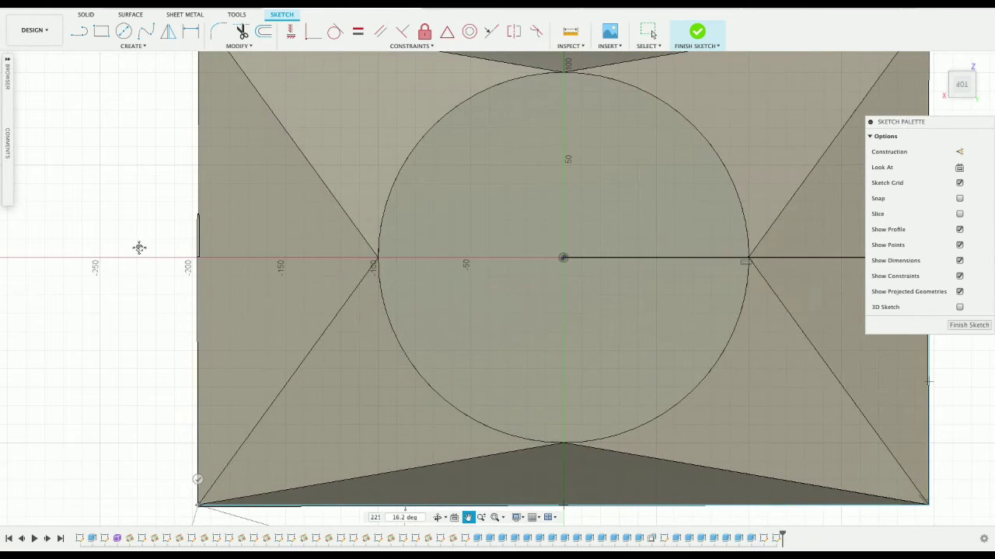
pyautogui.press('Escape')
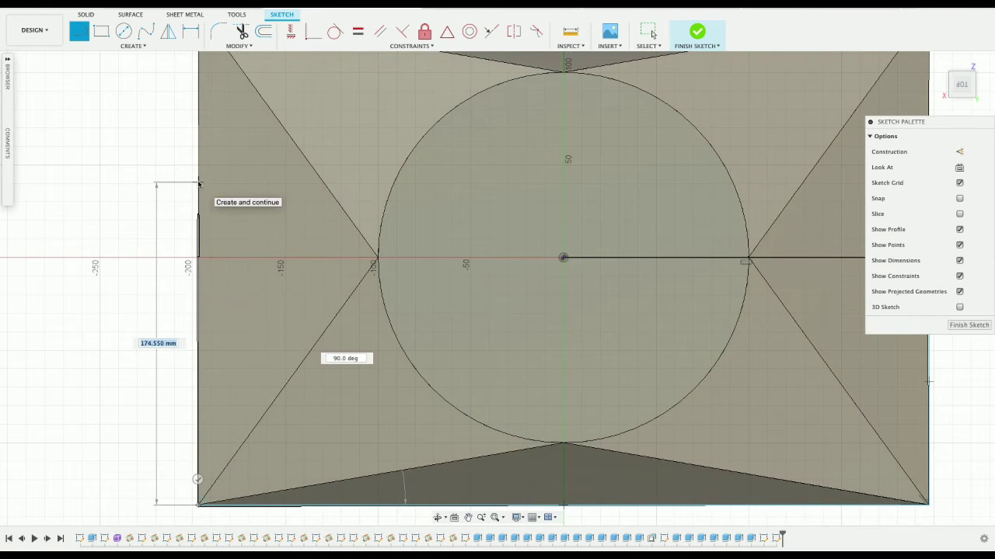
pyautogui.click(198, 258)
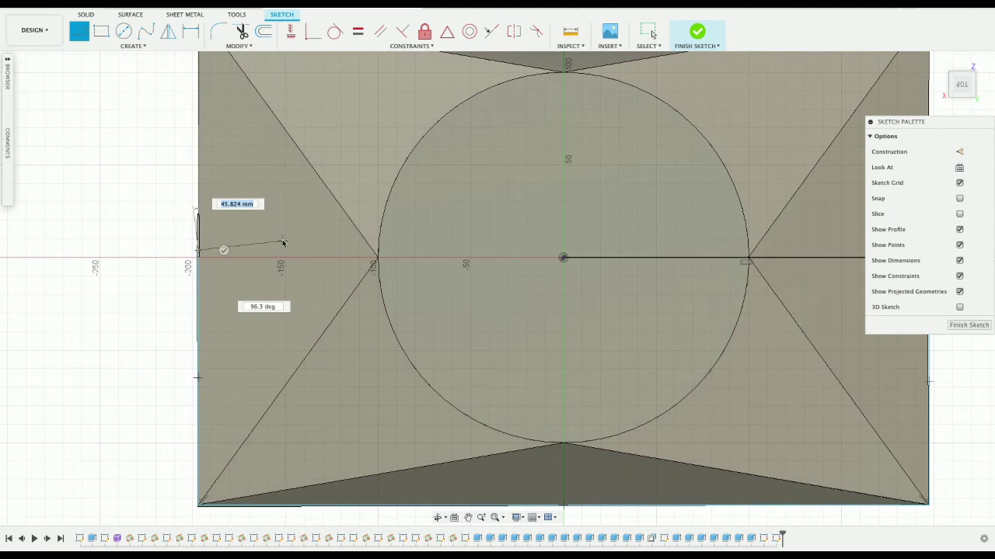
pyautogui.press('Escape')
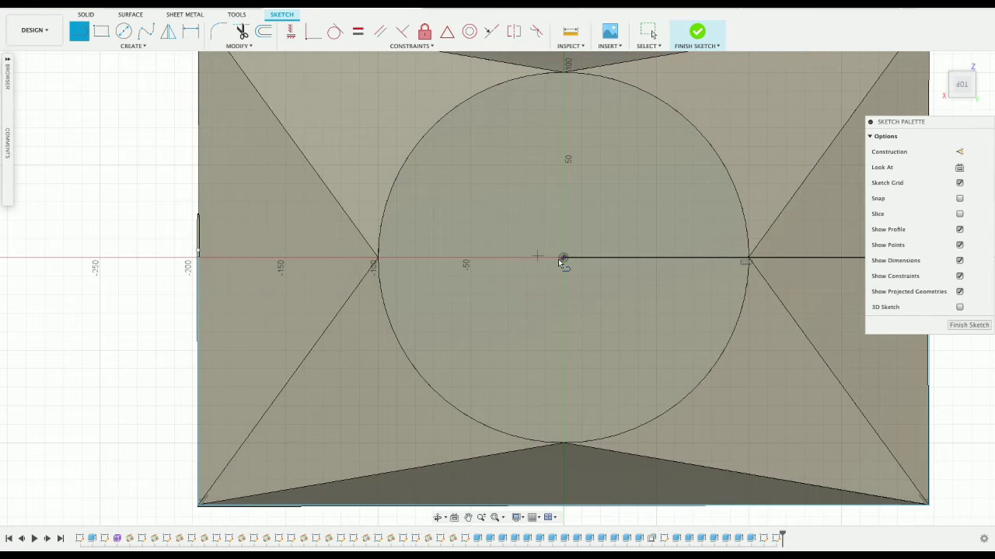
# - Sketch a horizontal line from the lid's centre to its left edge, closing the lower-half profile, and check the enclosed area
pyautogui.click(561, 258)
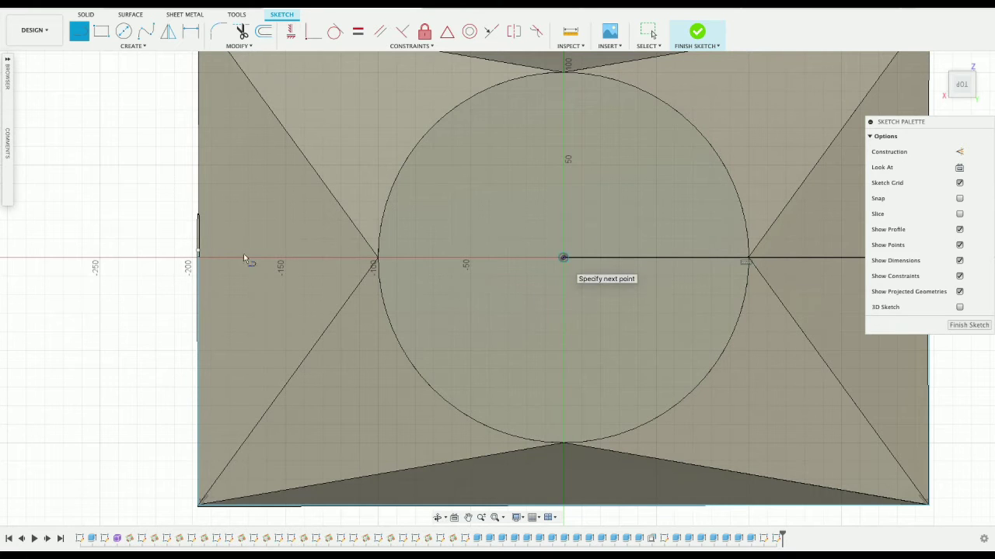
pyautogui.click(198, 258)
pyautogui.press('Escape')
pyautogui.click(348, 272)
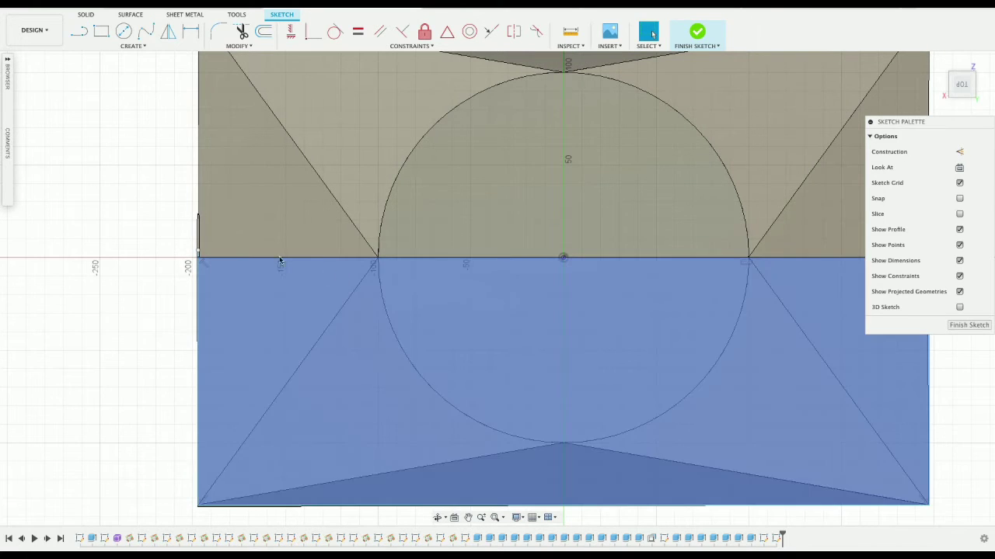
pyautogui.press('Escape')
# - Inspect the upper end of the left-edge line where it meets the horizontal centre line, and finish the sketch
pyautogui.scroll(-5, 203, 241)
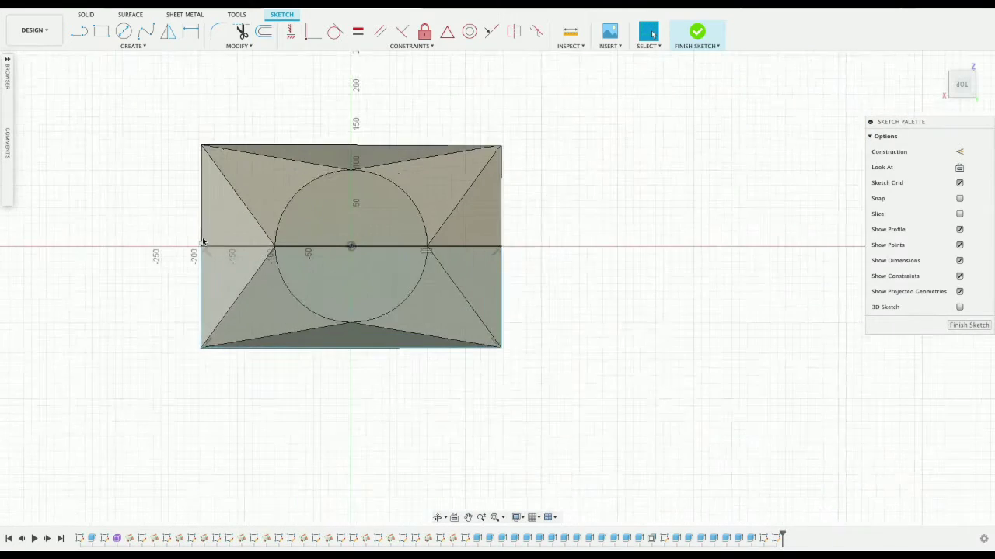
pyautogui.scroll(10, 202, 241)
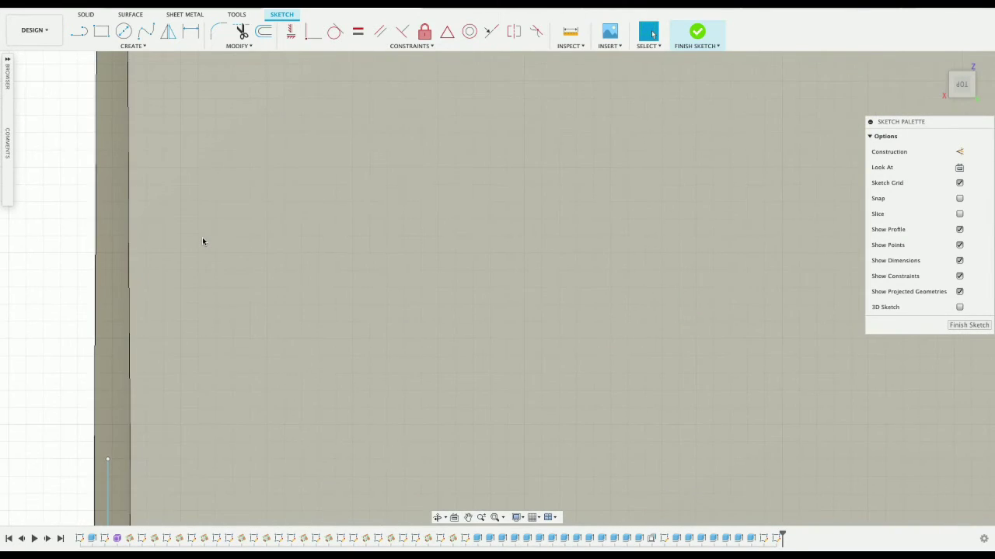
pyautogui.scroll(-5, 202, 240)
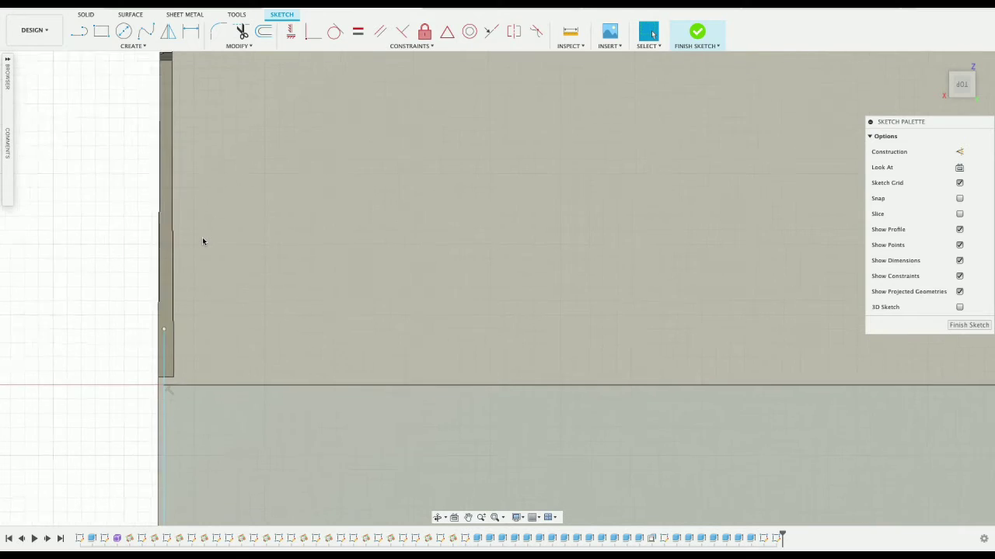
pyautogui.scroll(-2, 202, 241)
pyautogui.scroll(3, 202, 241)
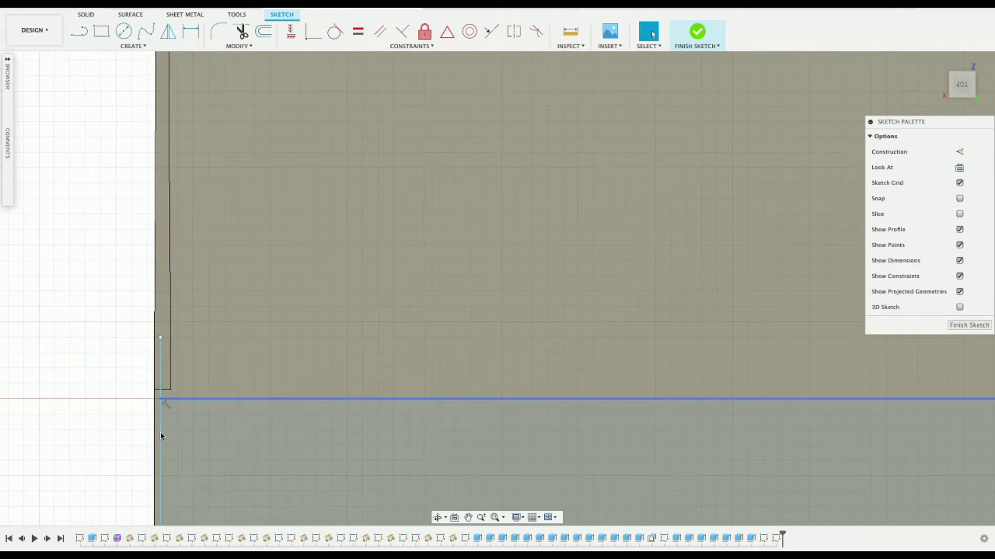
pyautogui.click(160, 432)
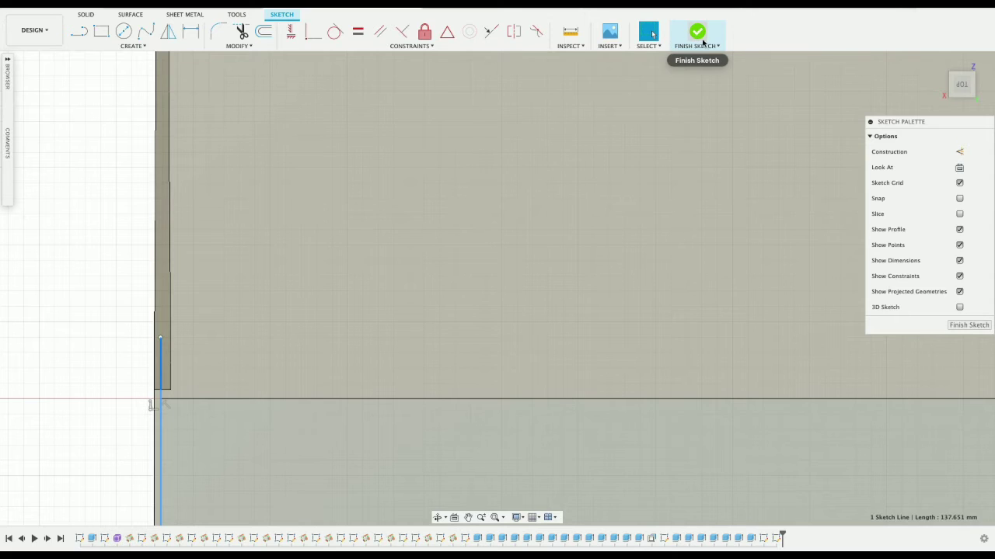
pyautogui.click(699, 32)
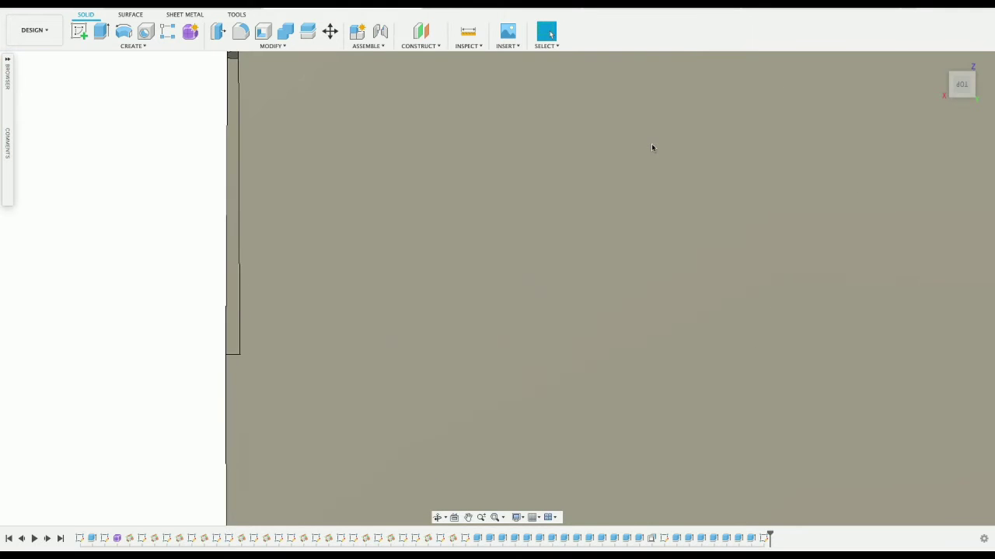
# - Examine the lid's back and underside, focusing on the flat face near the corner and the seams beside it
pyautogui.scroll(-4, 651, 144)
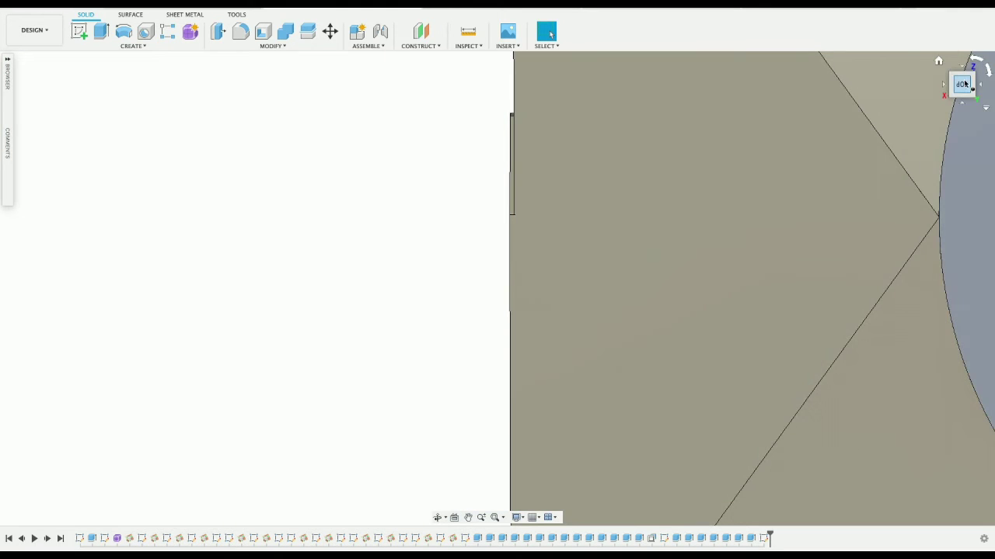
pyautogui.moveTo(972, 86); pyautogui.dragTo(962, 168)
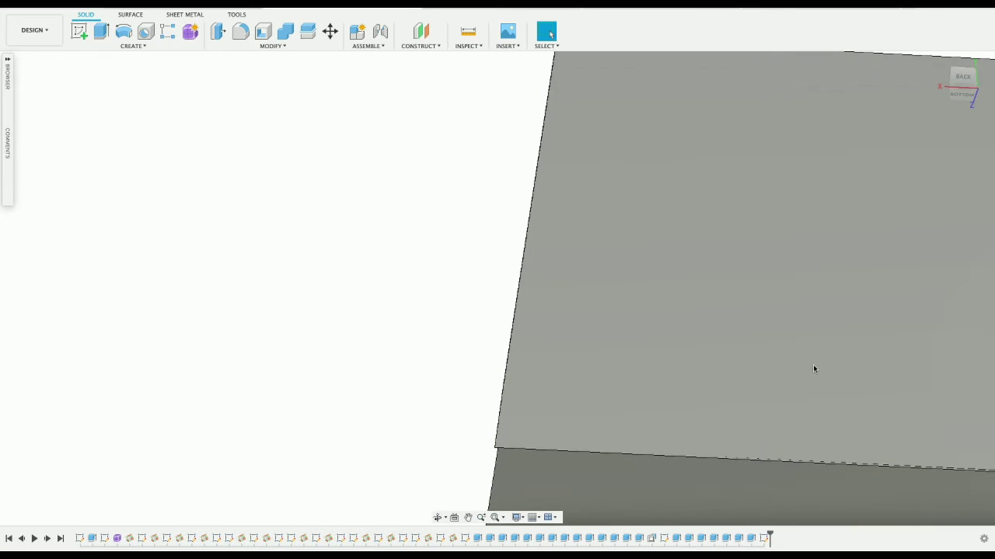
pyautogui.click(813, 365)
pyautogui.click(468, 518)
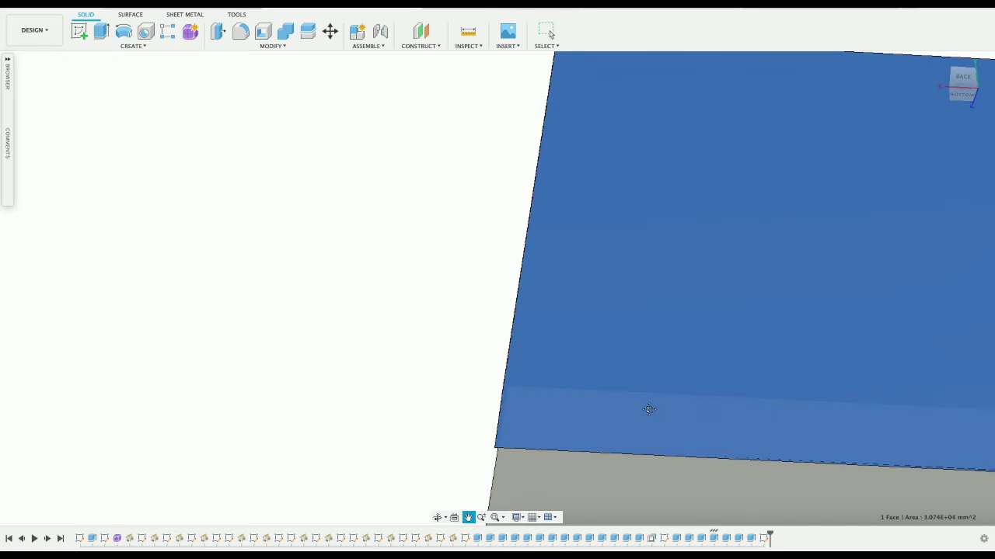
pyautogui.moveTo(474, 344); pyautogui.dragTo(397, 325)
pyautogui.moveTo(674, 409); pyautogui.dragTo(497, 344)
pyautogui.moveTo(336, 268); pyautogui.dragTo(360, 243)
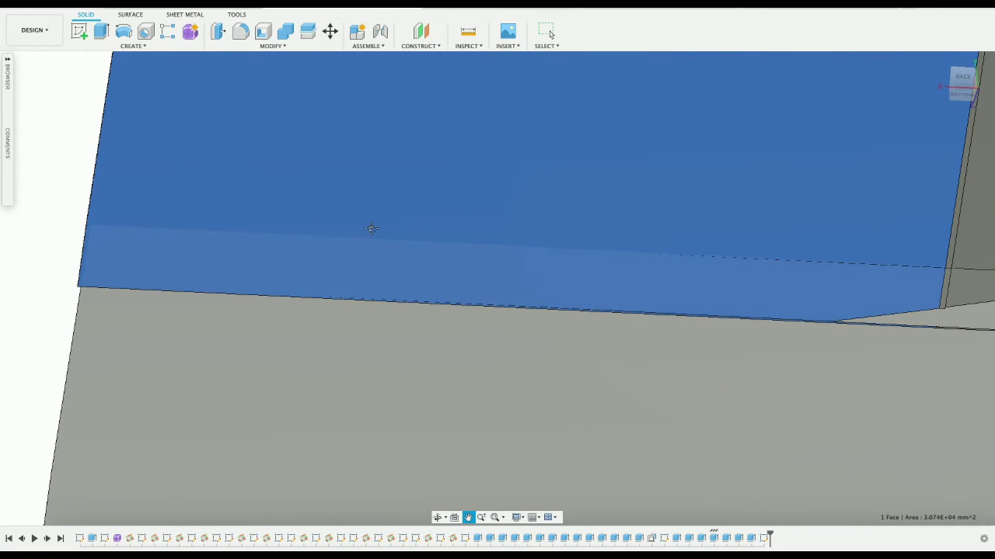
pyautogui.scroll(2, 375, 224)
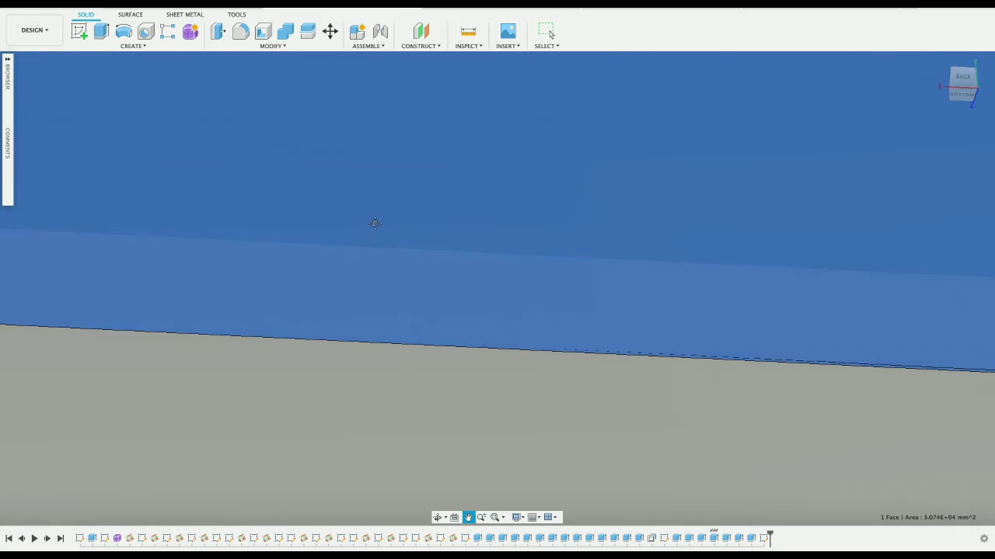
pyautogui.scroll(-4, 374, 224)
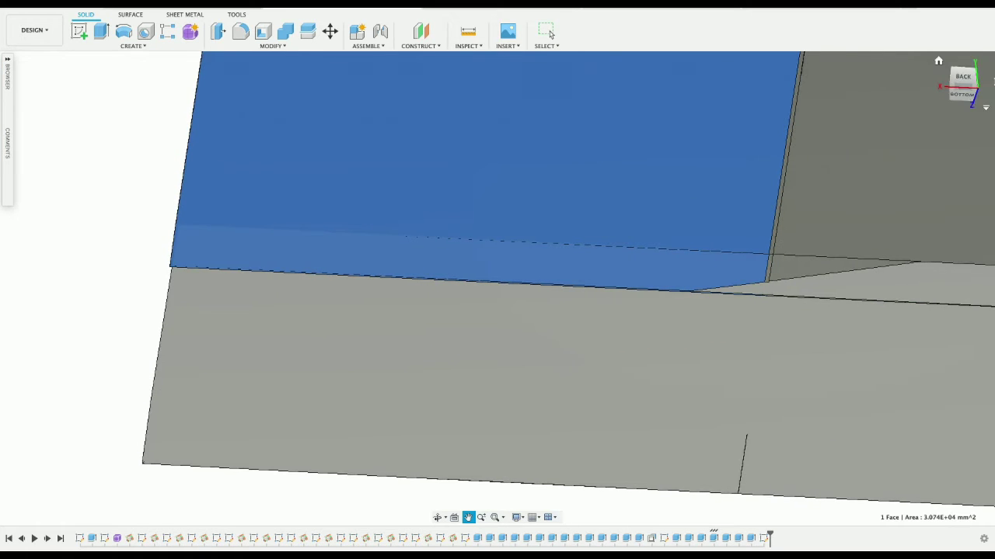
pyautogui.click(962, 96)
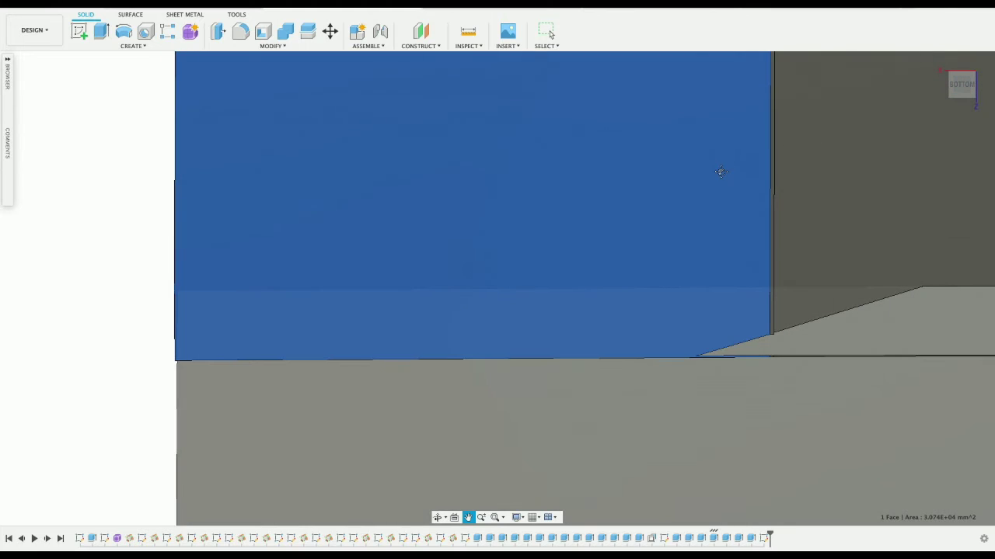
pyautogui.scroll(1, 722, 171)
pyautogui.scroll(-4, 721, 172)
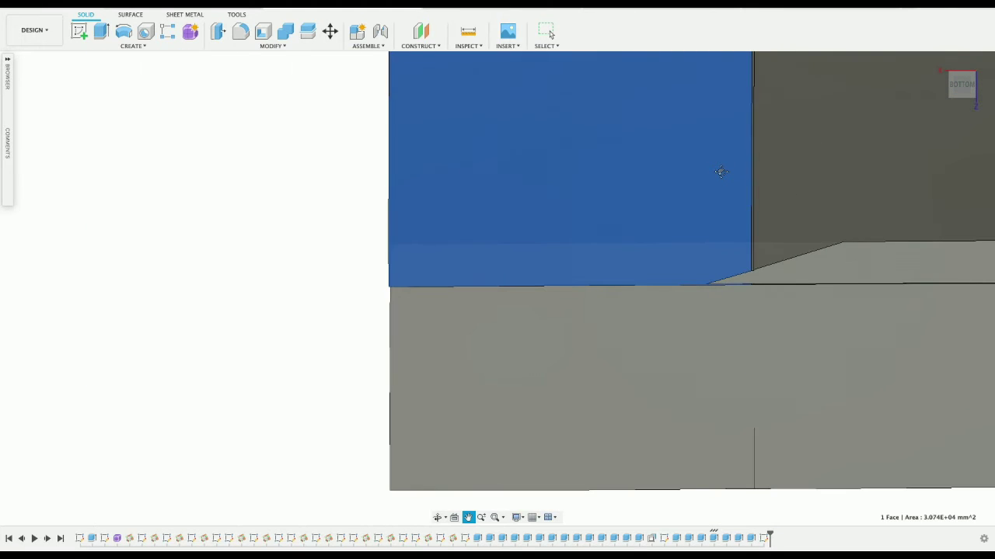
# - Start a sketch on the lower flat face of the lid's underside
pyautogui.press('Escape')
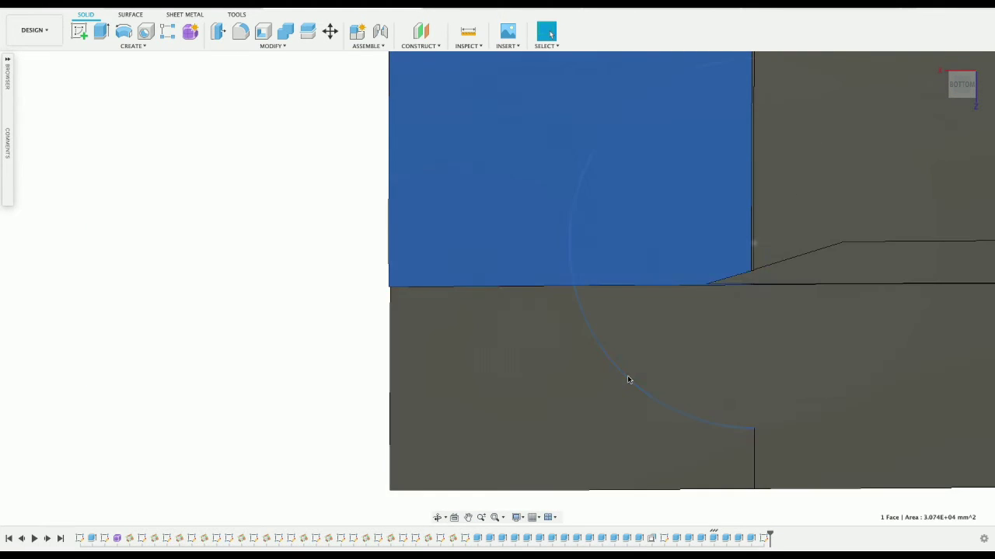
pyautogui.click(628, 380)
pyautogui.click(481, 365)
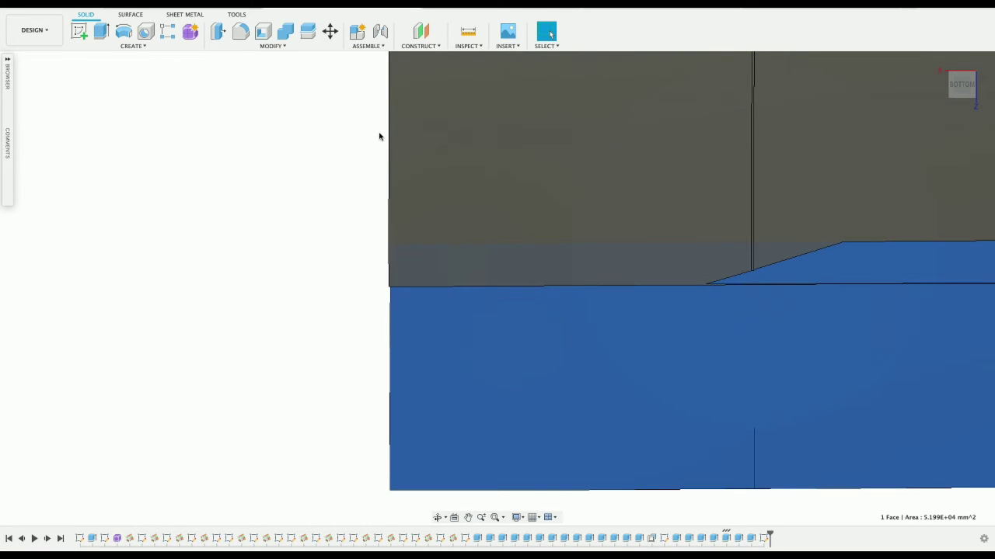
pyautogui.click(79, 31)
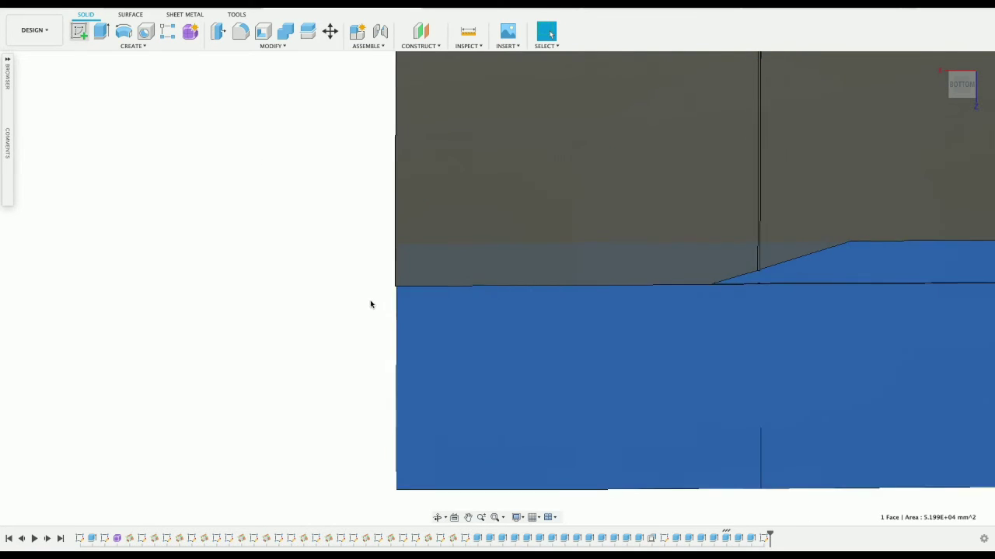
# - Sketch a line about 394 mm long along the face's entire lower edge, from the right corner to the left corner
pyautogui.click(468, 518)
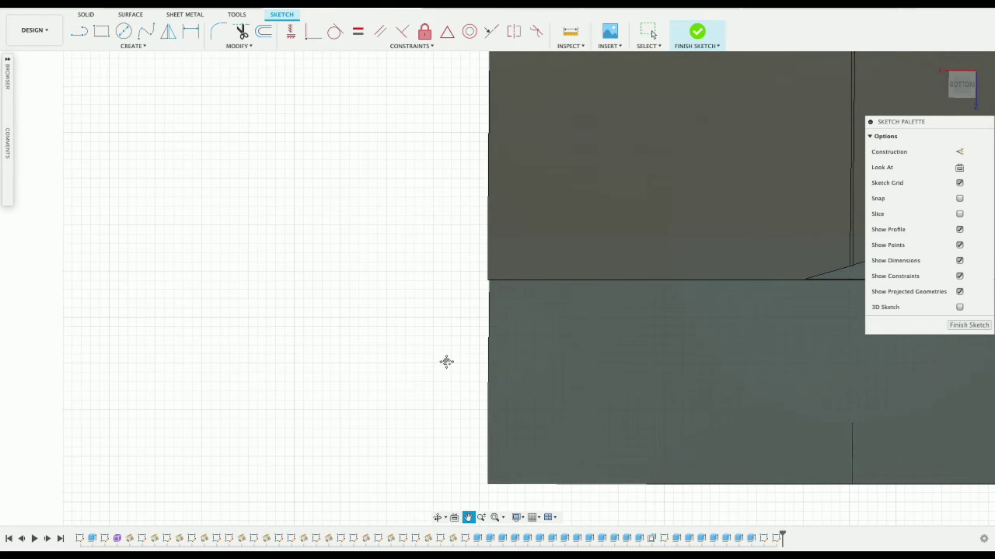
pyautogui.moveTo(443, 362); pyautogui.dragTo(117, 263)
pyautogui.moveTo(319, 333); pyautogui.dragTo(310, 367)
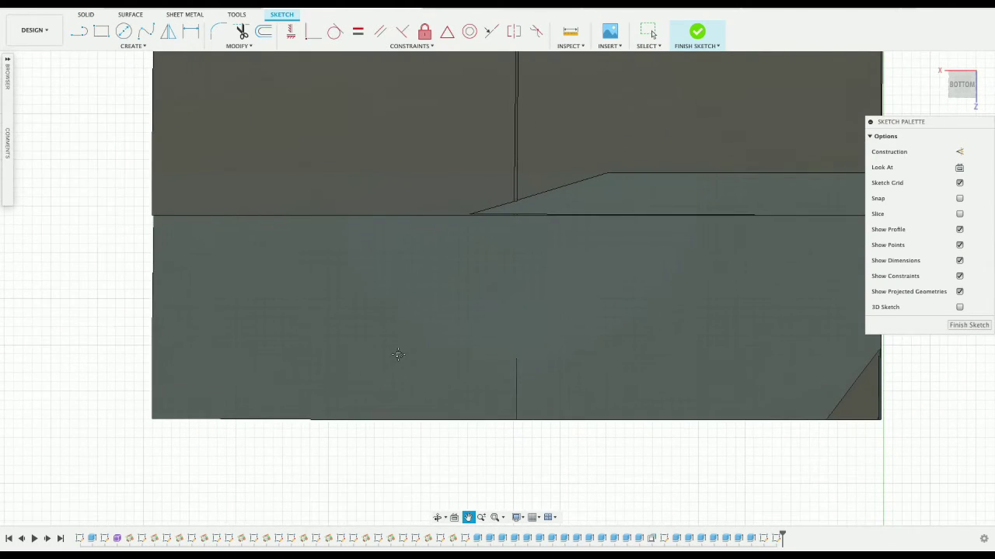
pyautogui.press('Escape')
pyautogui.press('l')
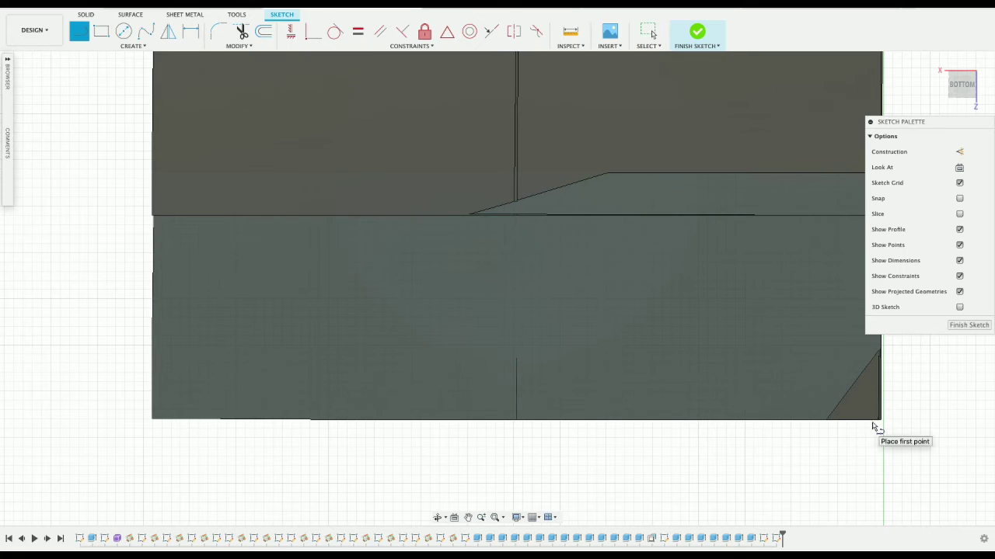
pyautogui.click(880, 419)
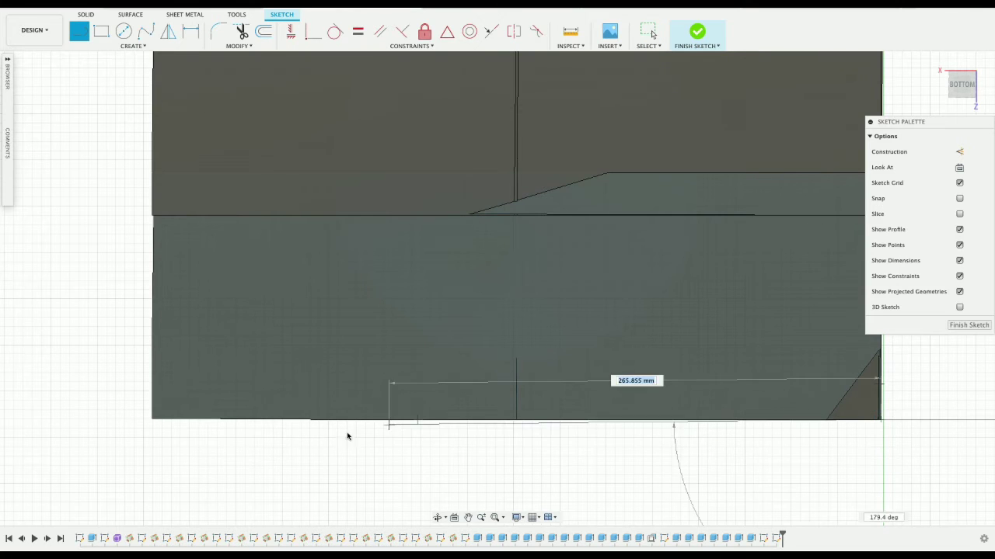
pyautogui.click(153, 420)
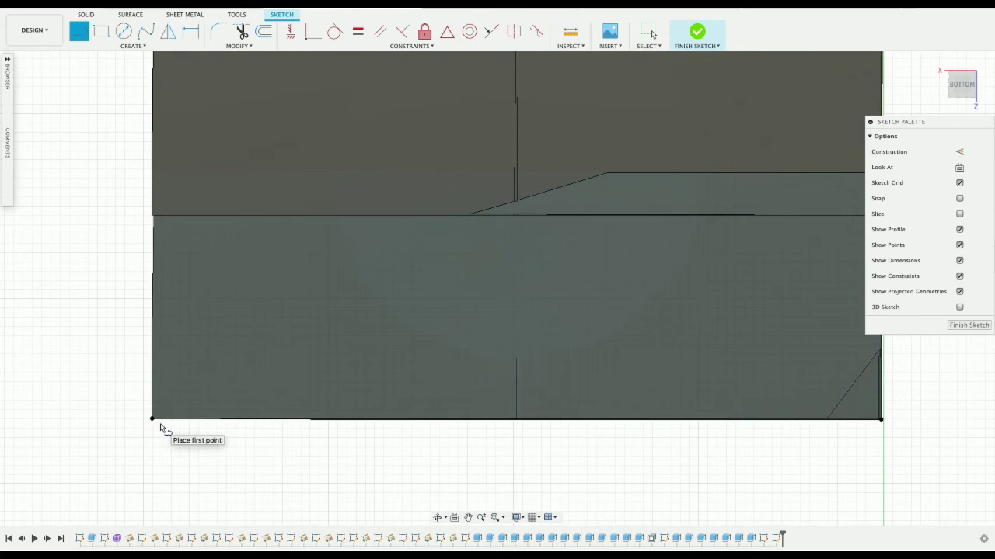
# - Sketch a 157 mm line along the lower edge, starting at the face's left corner
pyautogui.click(153, 420)
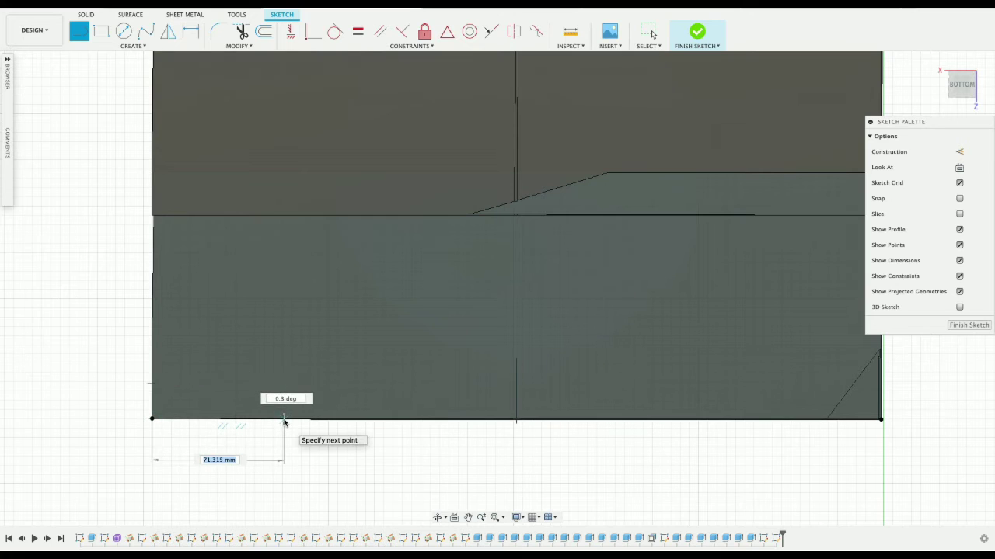
pyautogui.write('157')
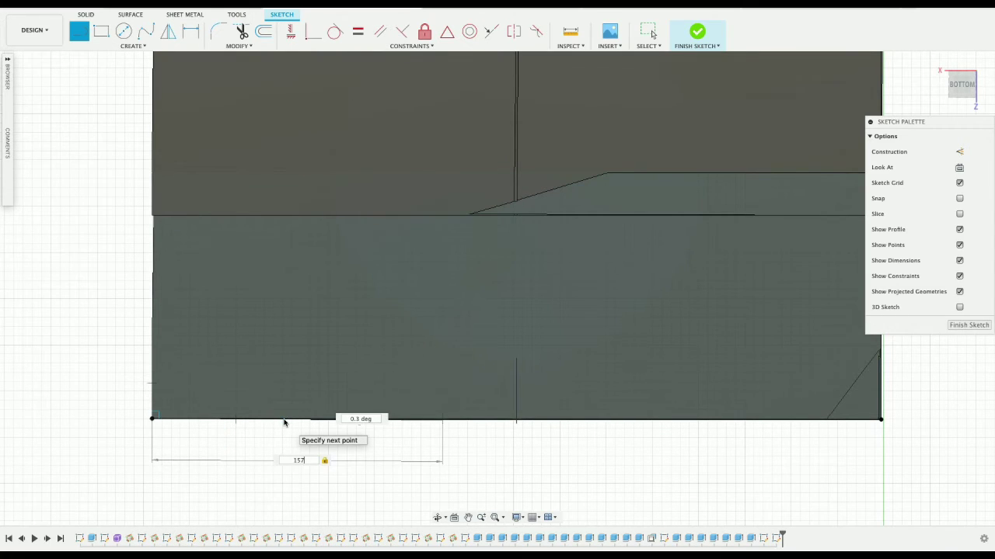
pyautogui.press('Return')
pyautogui.press('Escape')
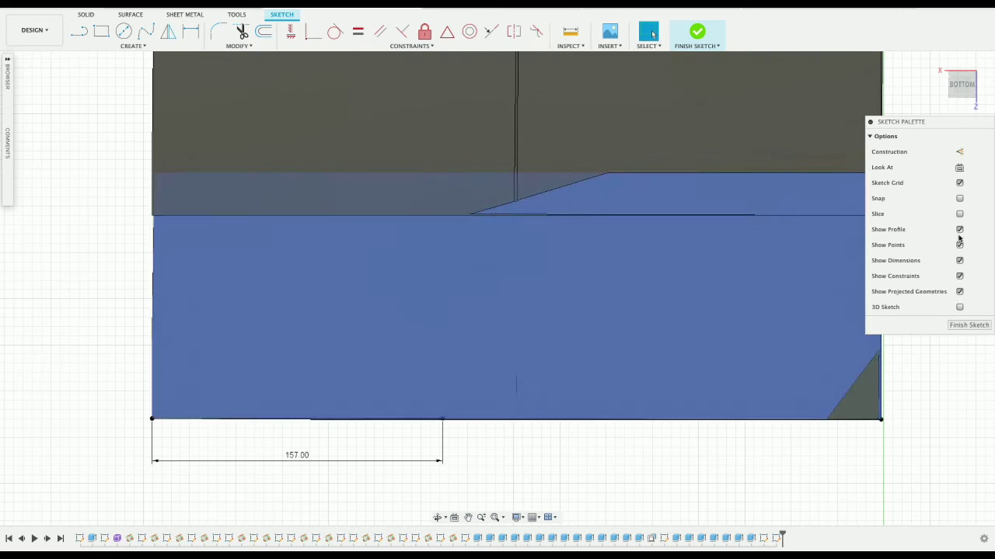
# - Sketch a 157 mm construction line along the lower edge, starting at the face's right corner
pyautogui.click(959, 152)
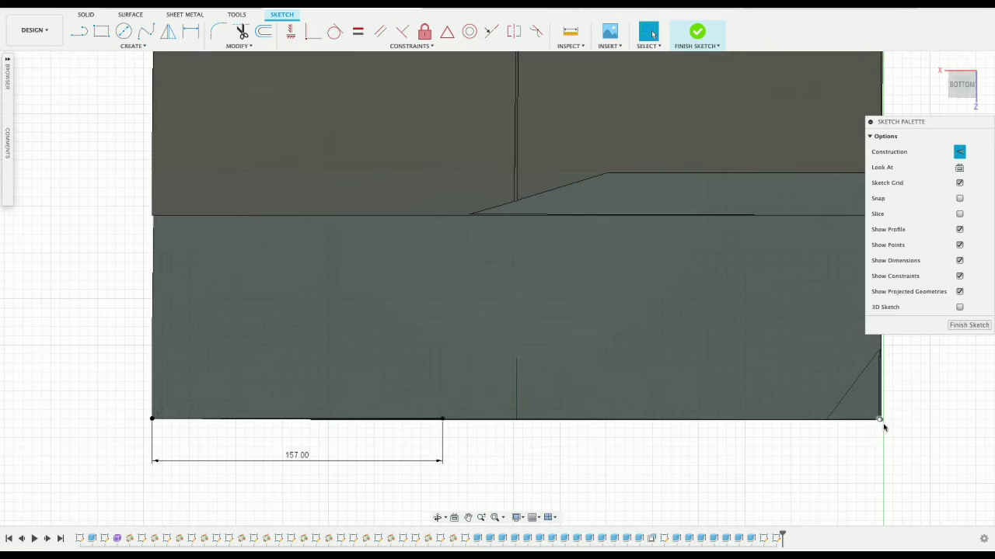
pyautogui.press('l')
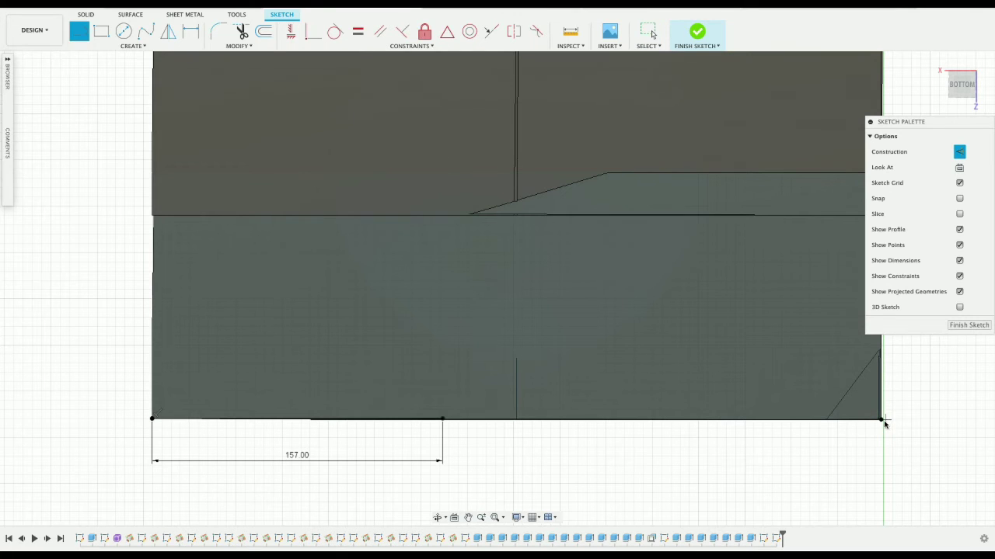
pyautogui.click(882, 421)
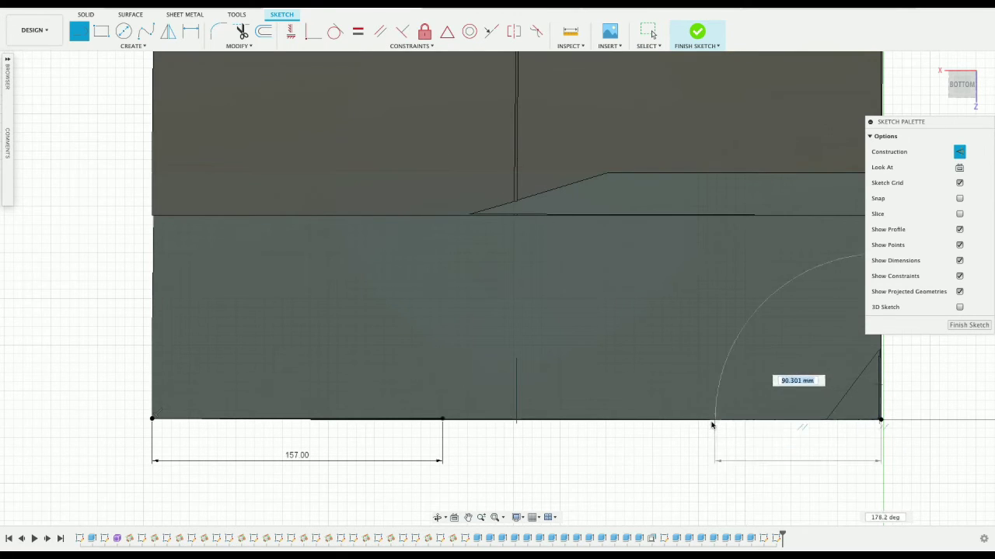
pyautogui.write('15')
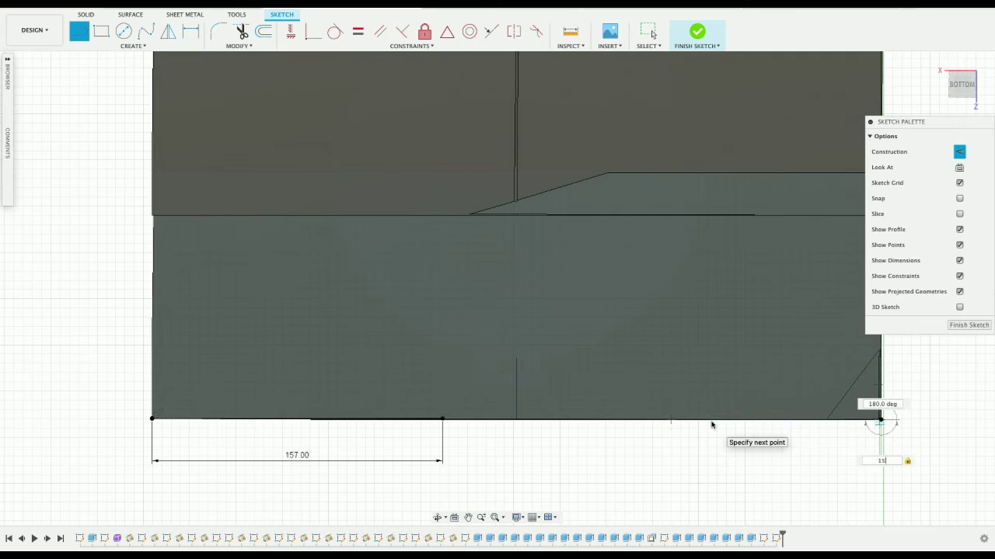
pyautogui.write('7')
pyautogui.press('Return')
pyautogui.press('Escape')
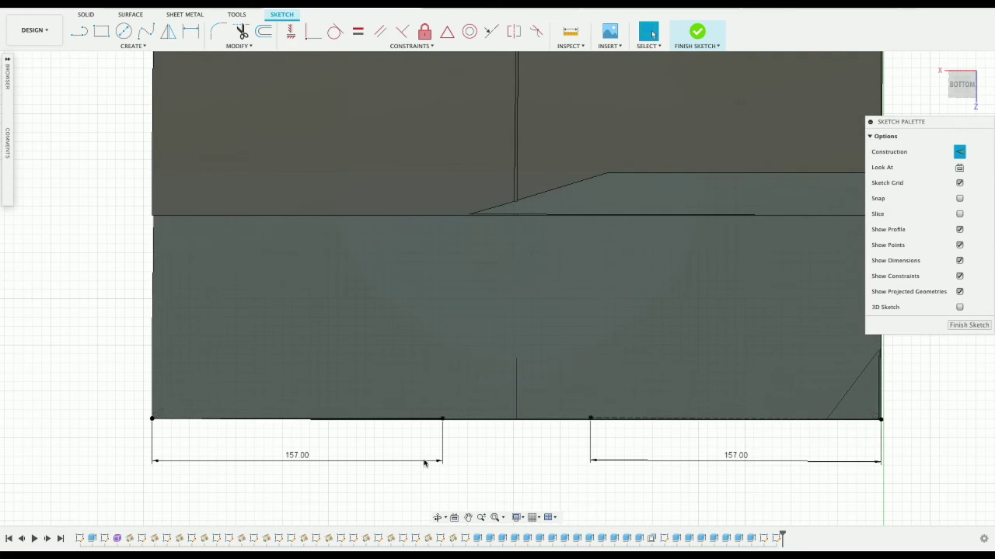
# - Convert the left 157 mm line on the lower edge to construction geometry
pyautogui.click(364, 419)
pyautogui.scroll(2, 494, 404)
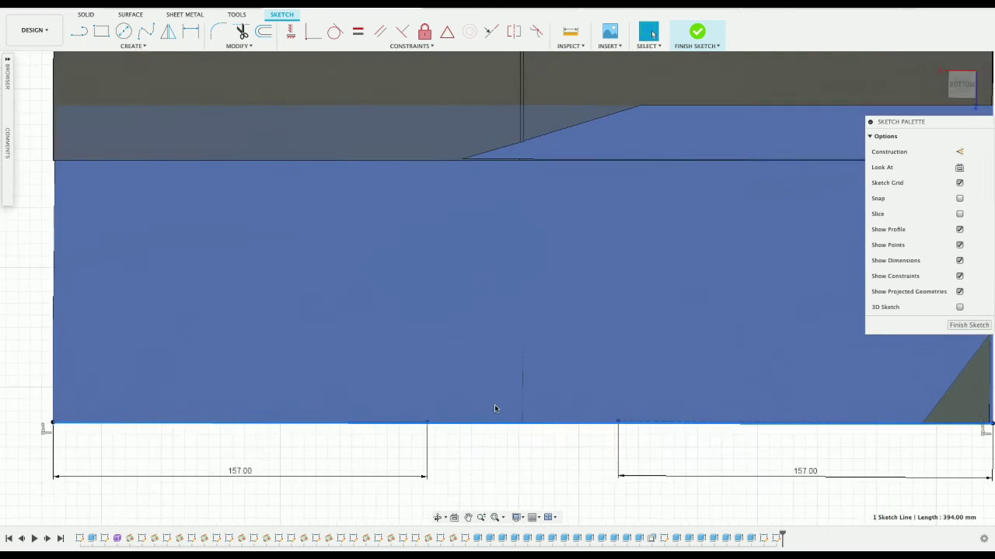
pyautogui.scroll(1, 494, 408)
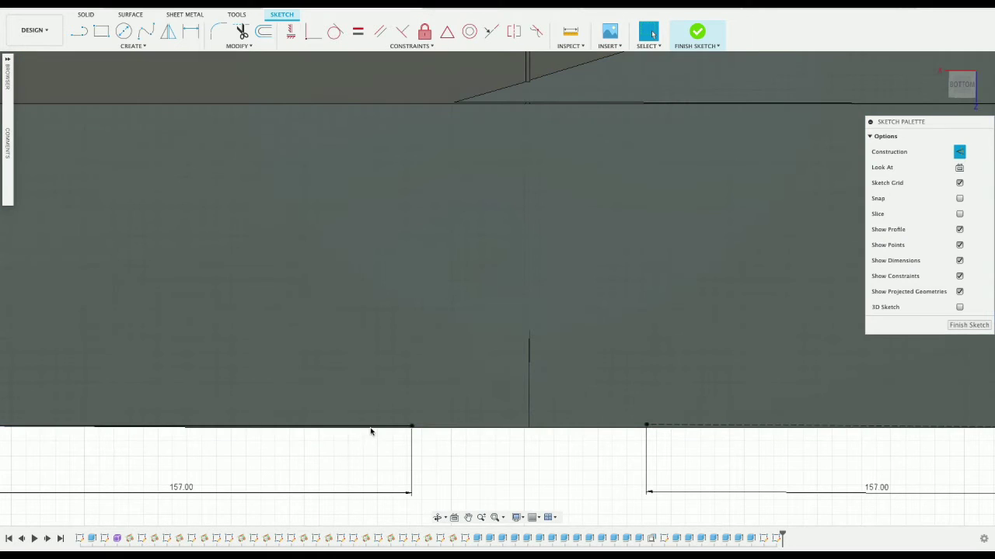
pyautogui.click(371, 427)
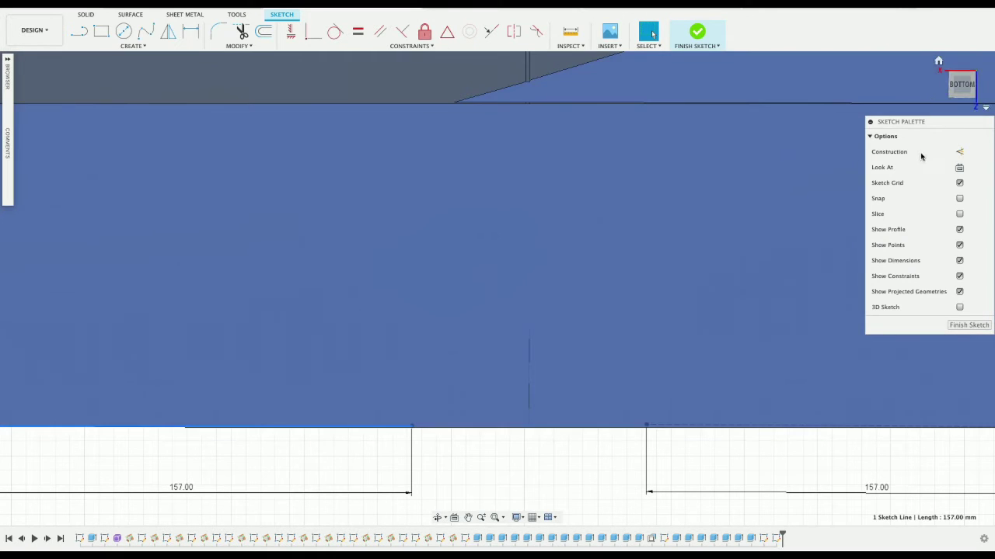
pyautogui.click(959, 152)
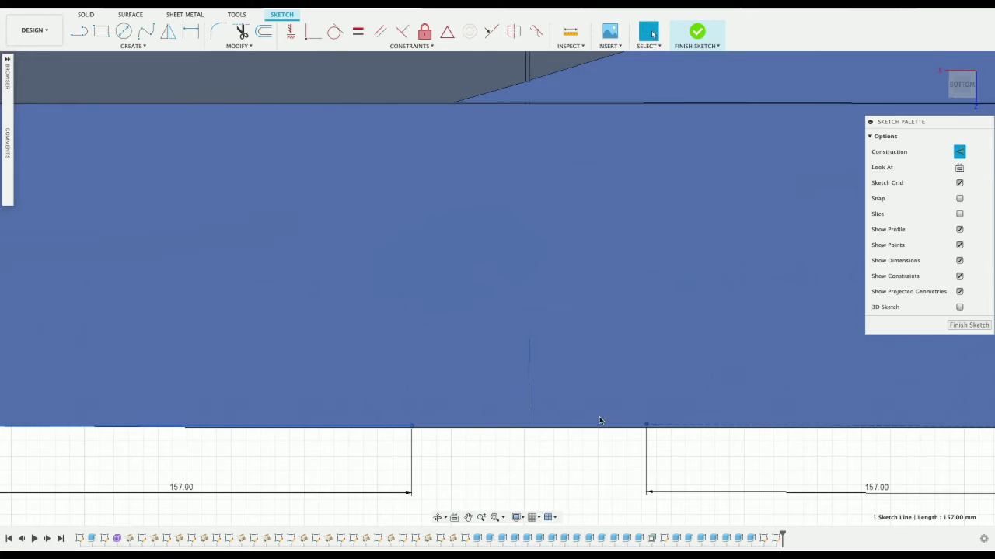
# - Examine the gap between the inner ends of the two 157 mm lines and their alignment with the face's lower edge
pyautogui.scroll(3, 517, 428)
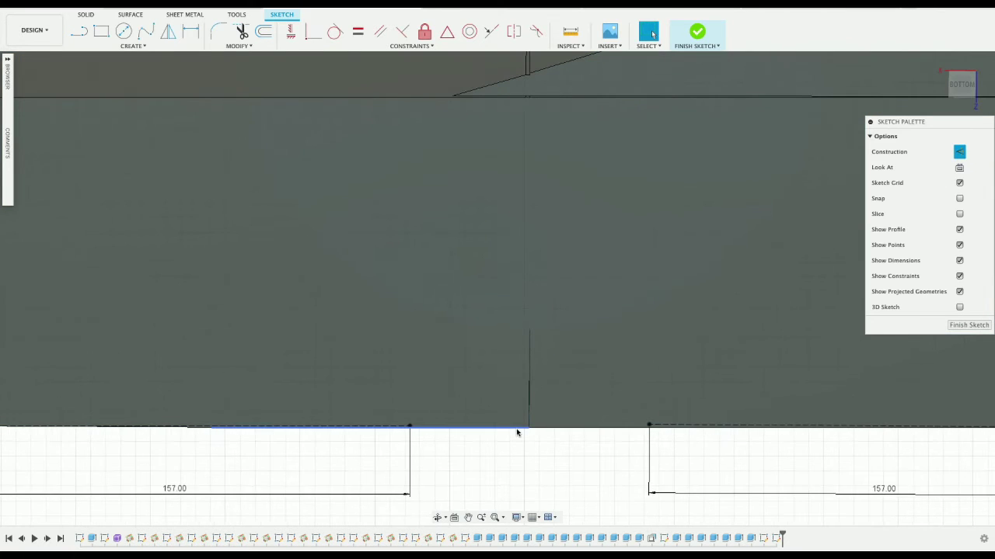
pyautogui.scroll(3, 516, 428)
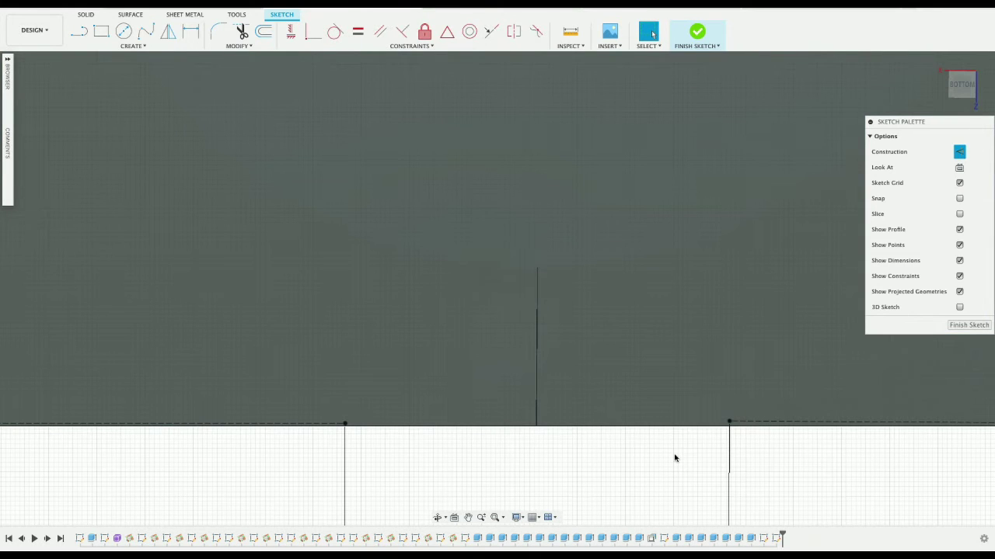
pyautogui.scroll(2, 618, 486)
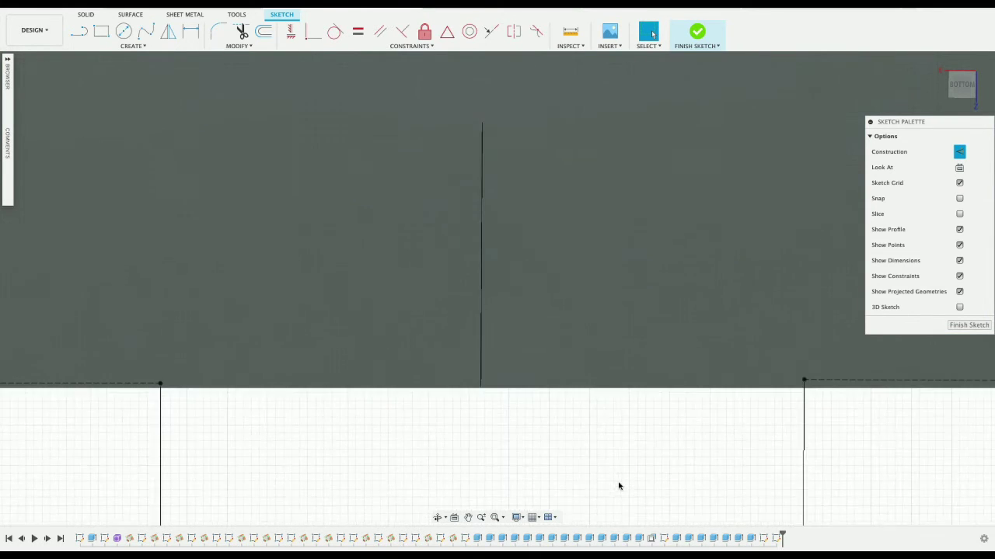
pyautogui.scroll(-6, 618, 486)
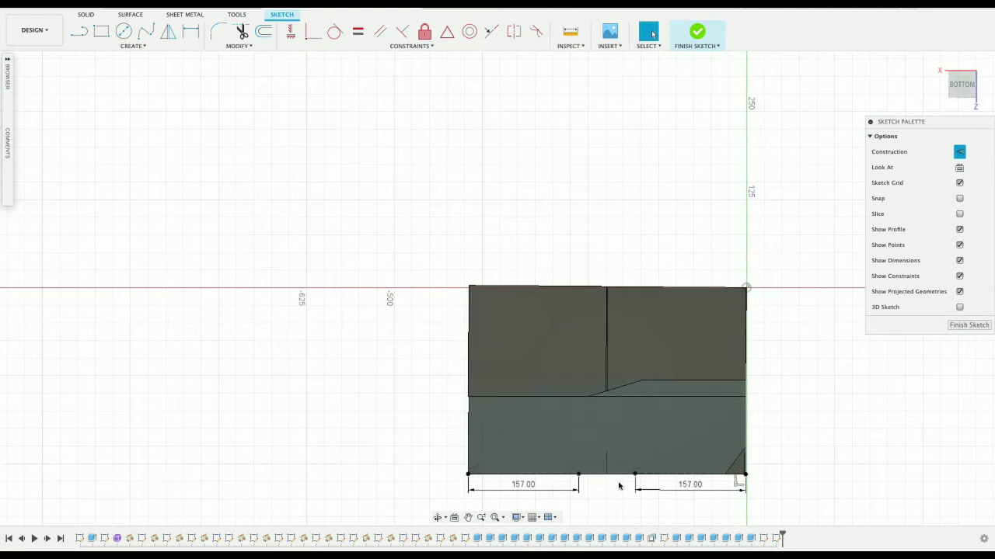
pyautogui.scroll(-2, 547, 474)
pyautogui.scroll(10, 547, 473)
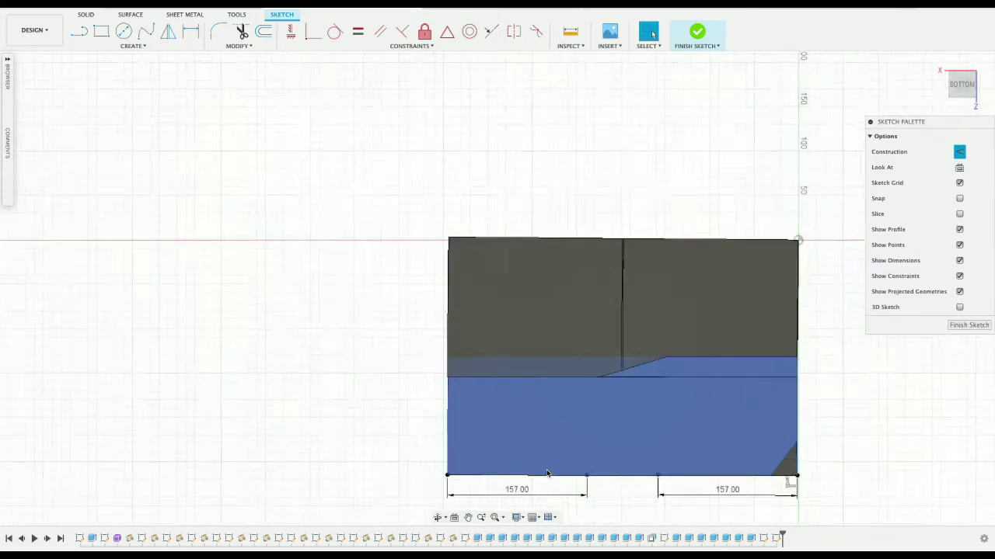
pyautogui.click(467, 517)
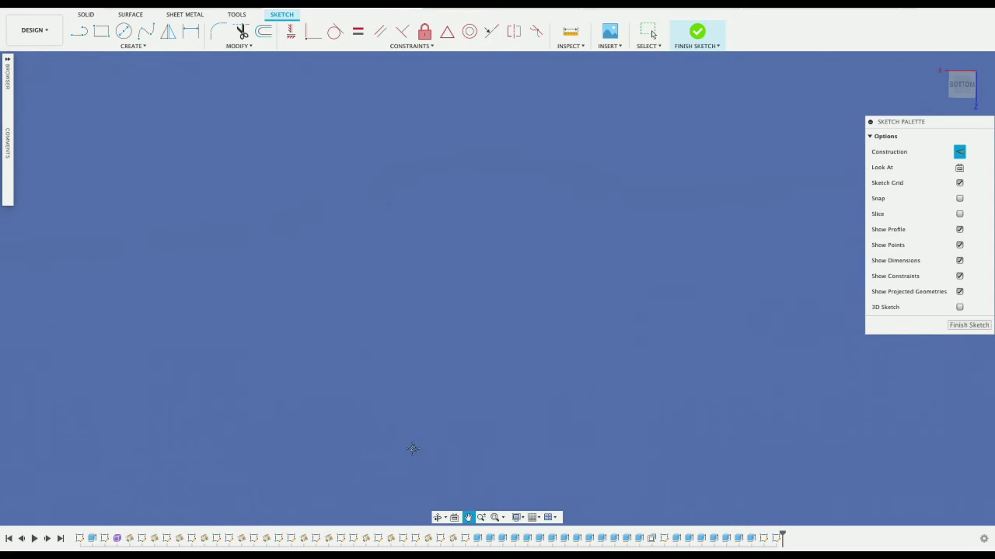
pyautogui.moveTo(509, 474); pyautogui.dragTo(506, 180)
pyautogui.moveTo(653, 181)
pyautogui.mouseDown()
pyautogui.moveTo(659, 203)
pyautogui.moveTo(784, 222)
pyautogui.mouseUp()
pyautogui.moveTo(469, 233); pyautogui.dragTo(712, 249)
pyautogui.press('Escape')
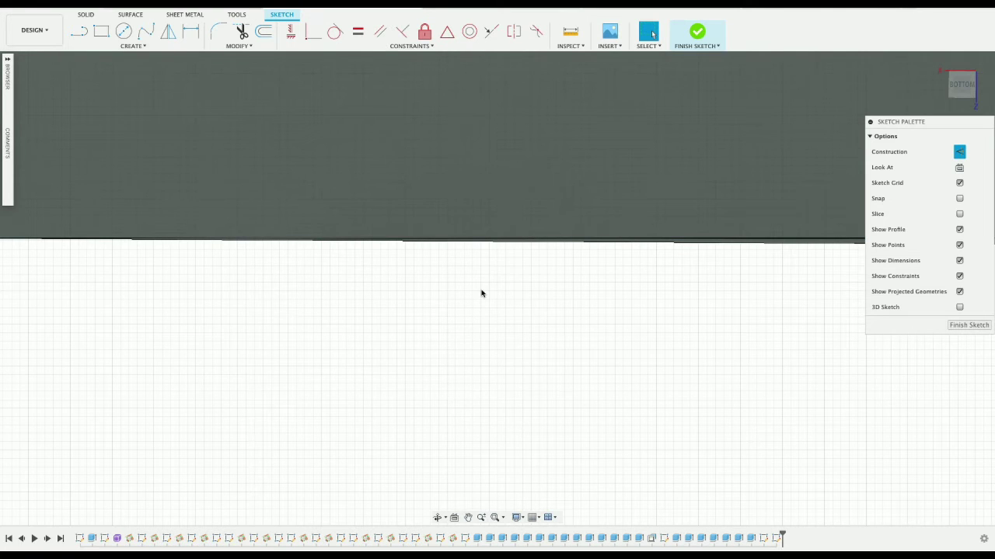
# - Inspect the left 157 mm line from the face's corner to its inner end, and the lower edge around the centre seam
pyautogui.scroll(-2, 481, 293)
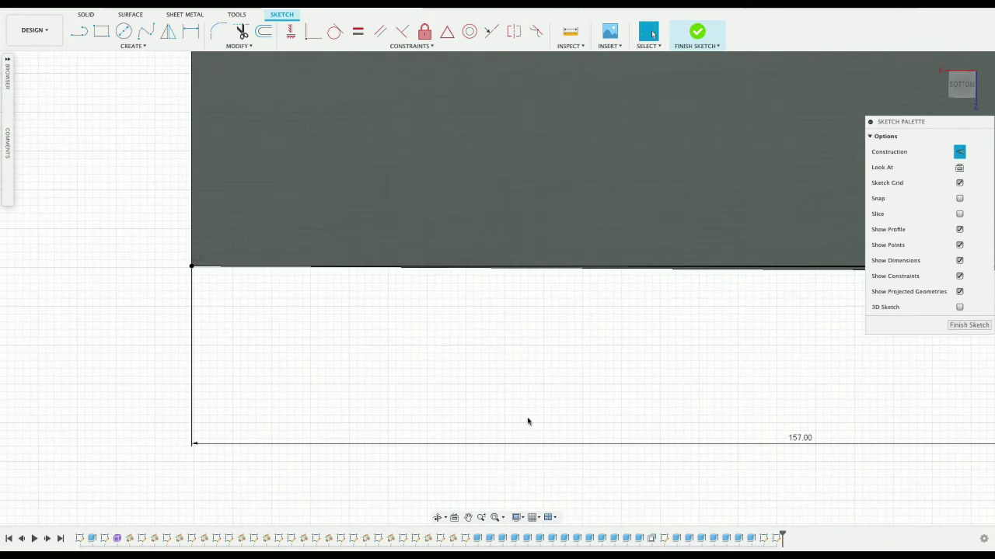
pyautogui.click(468, 517)
pyautogui.moveTo(700, 397); pyautogui.dragTo(451, 391)
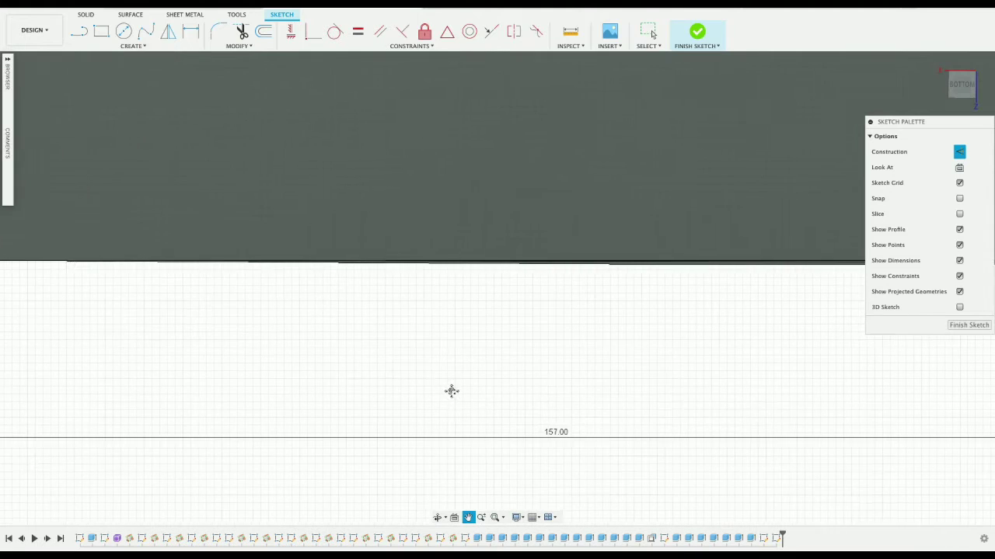
pyautogui.moveTo(627, 357); pyautogui.dragTo(300, 358)
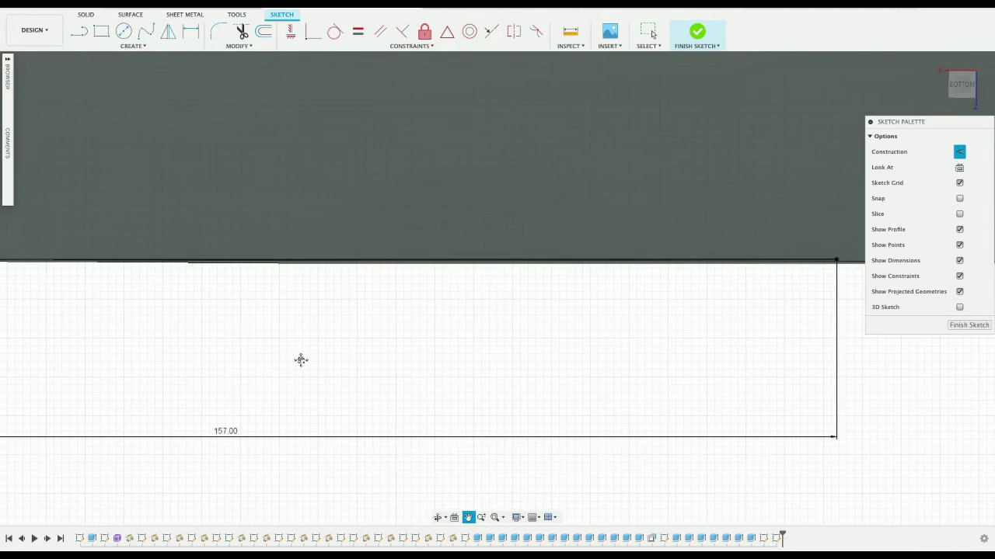
pyautogui.scroll(-3, 300, 360)
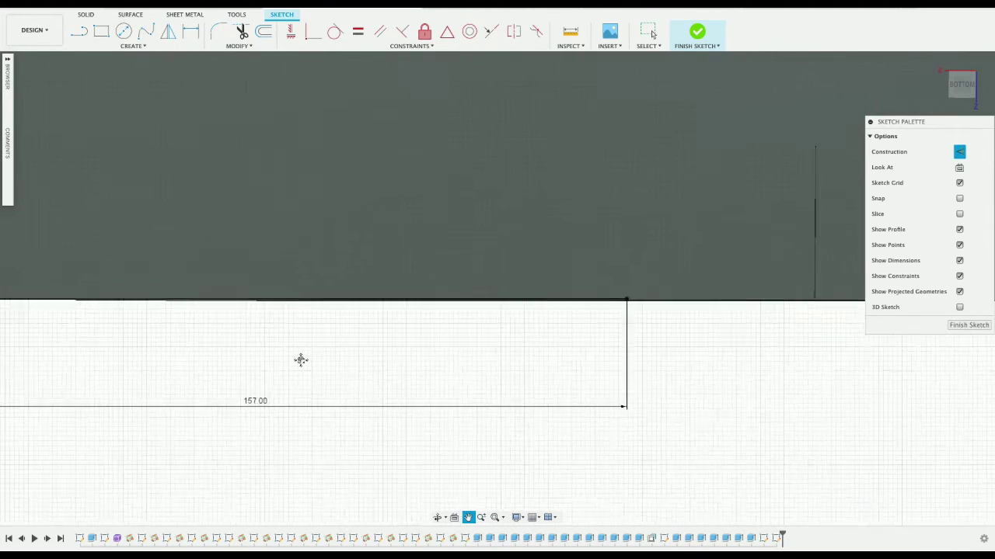
pyautogui.scroll(-2, 301, 360)
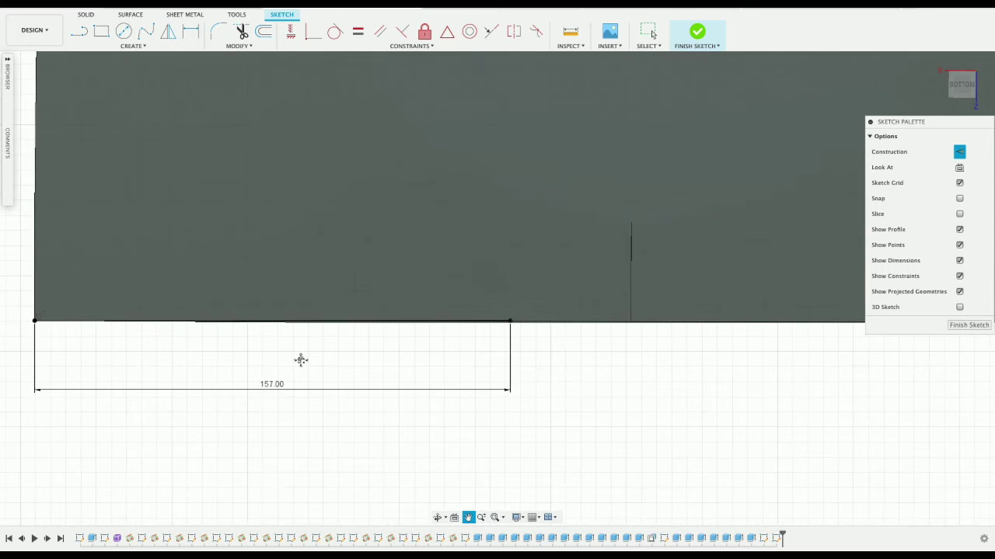
pyautogui.scroll(1, 510, 367)
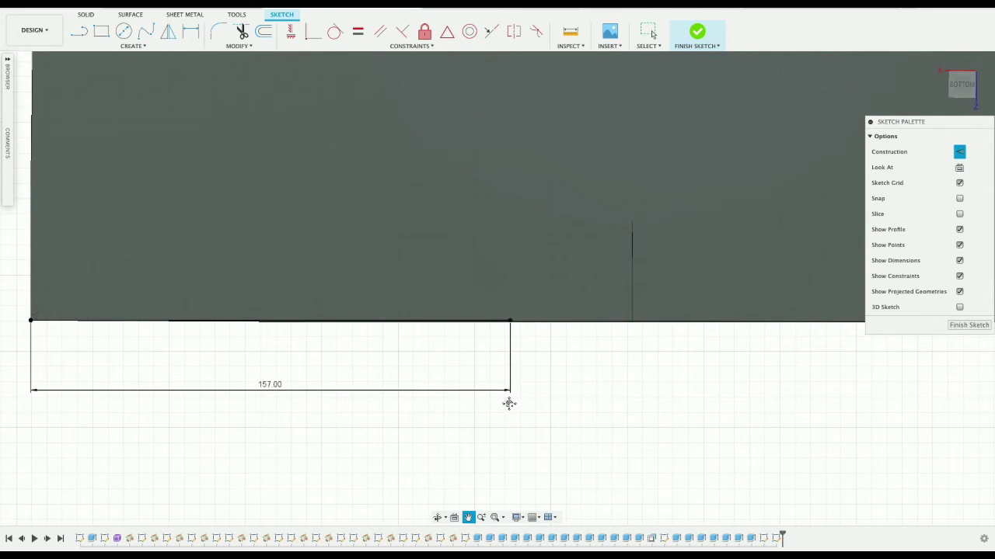
pyautogui.click(468, 518)
pyautogui.moveTo(539, 419); pyautogui.dragTo(398, 400)
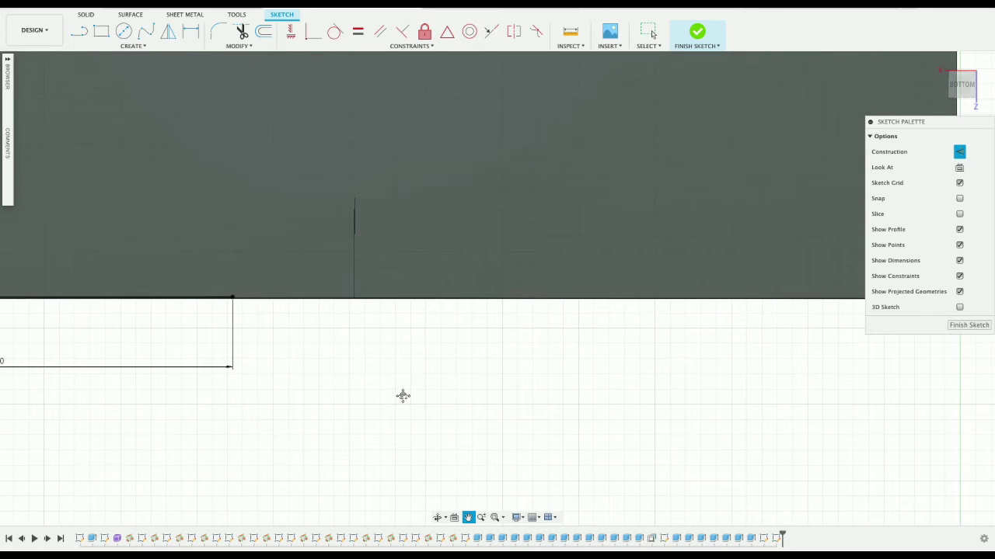
pyautogui.scroll(3, 403, 396)
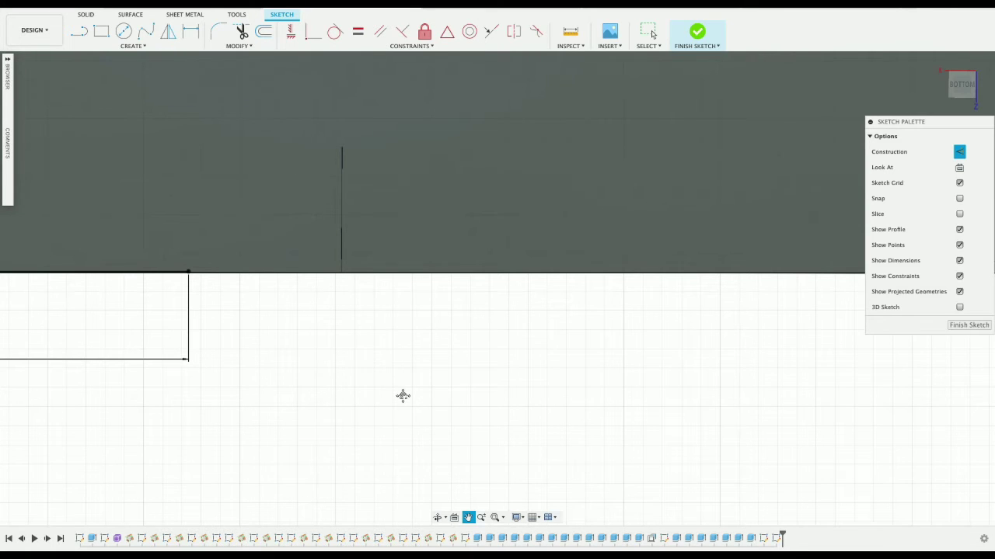
# - Sketch a construction line along the full lower edge, from the face's right corner to its left corner
pyautogui.scroll(-2, 367, 378)
pyautogui.scroll(1, 368, 379)
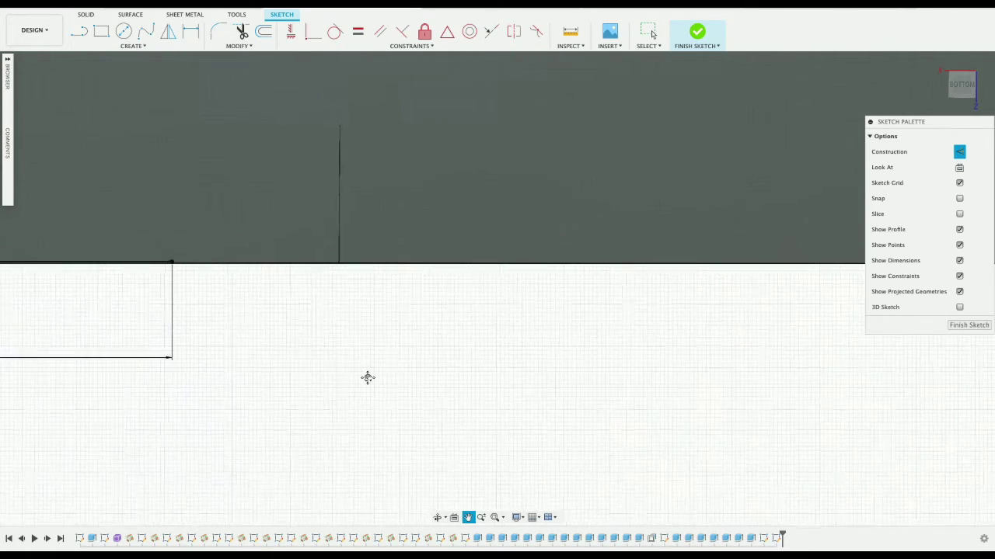
pyautogui.scroll(-4, 368, 378)
pyautogui.scroll(1, 367, 379)
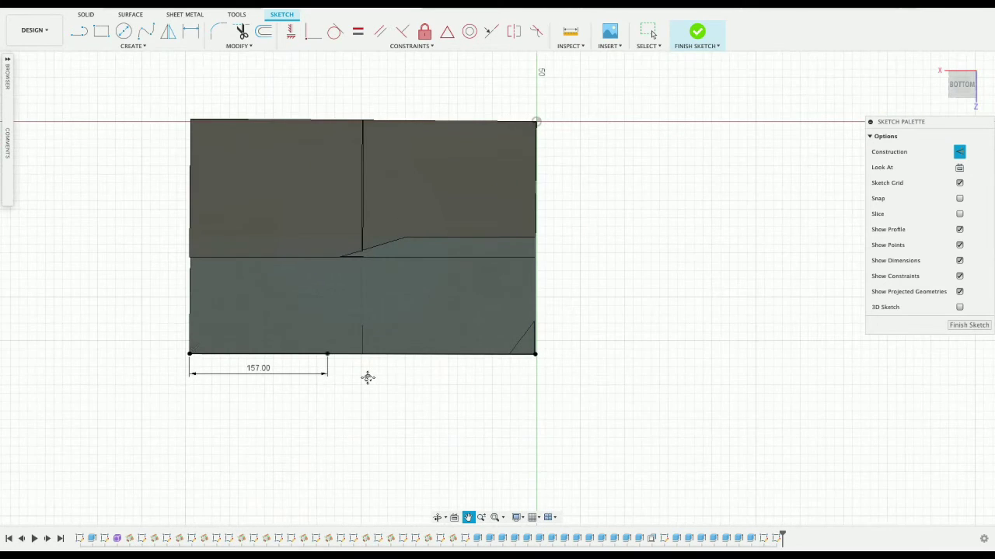
pyautogui.scroll(2, 367, 378)
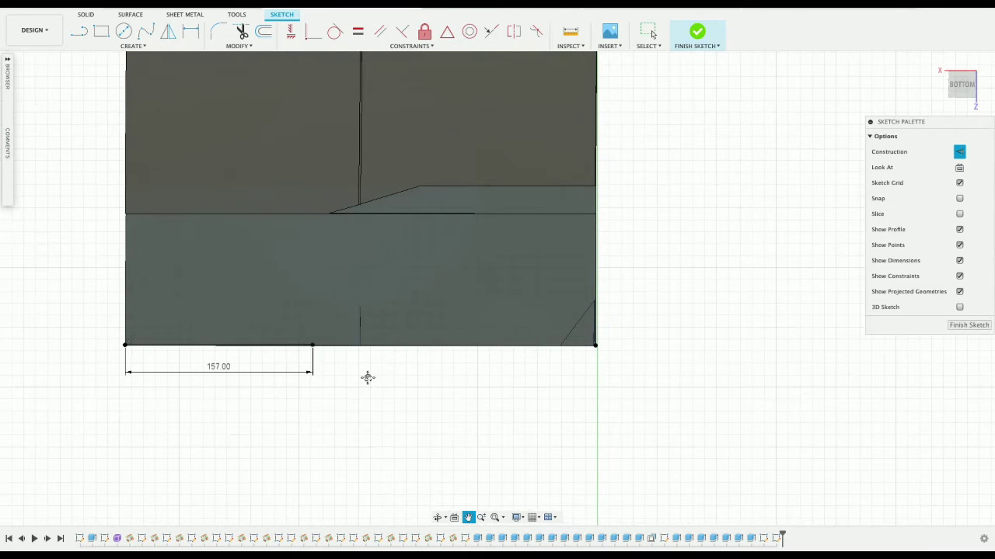
pyautogui.press('Escape')
pyautogui.press('l')
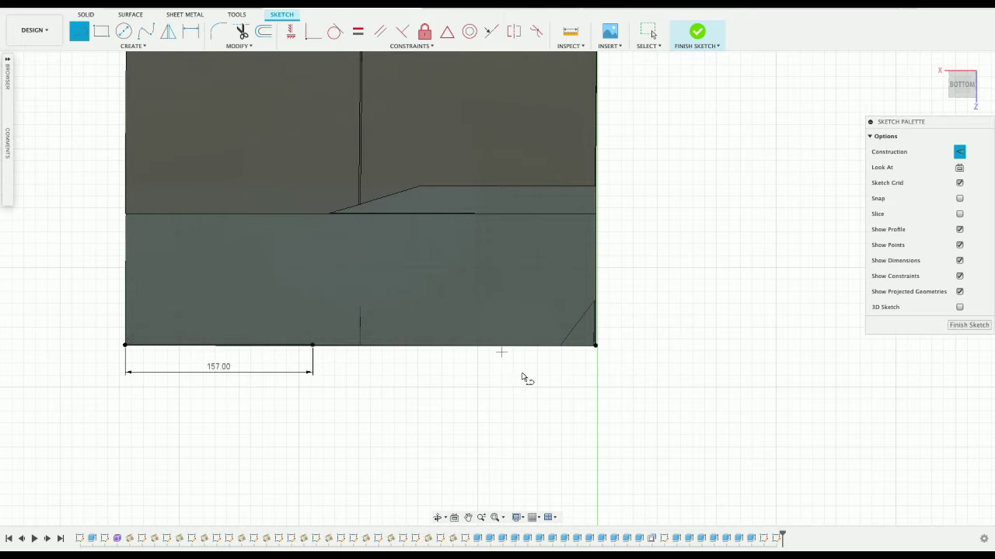
pyautogui.click(595, 345)
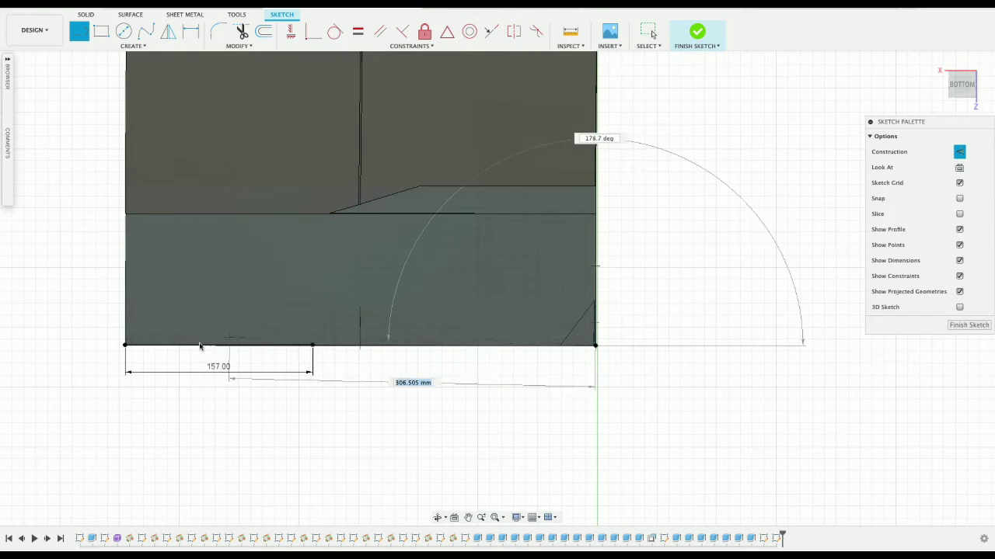
pyautogui.click(126, 346)
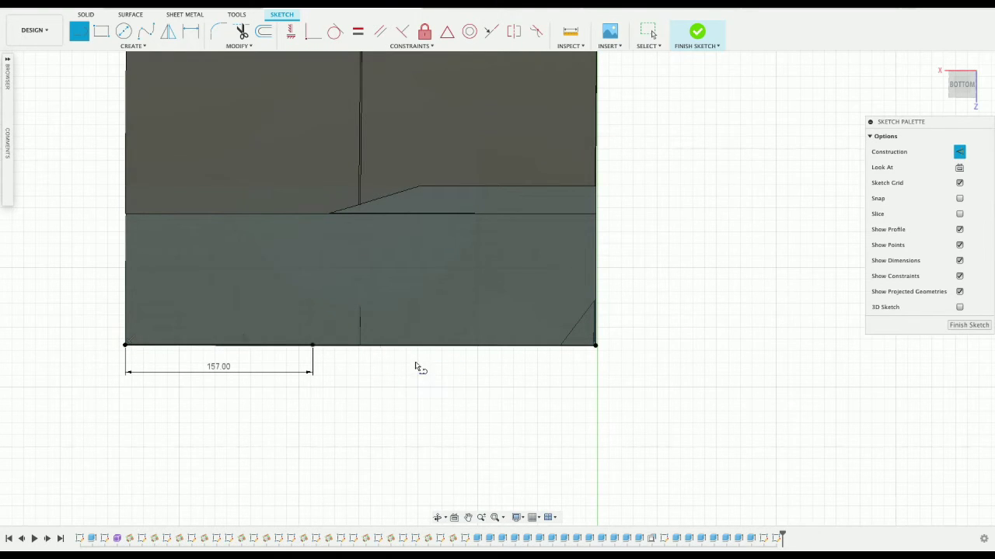
# - Try a 146 mm construction line along the lower edge from the face's right corner, and undo it
pyautogui.click(596, 346)
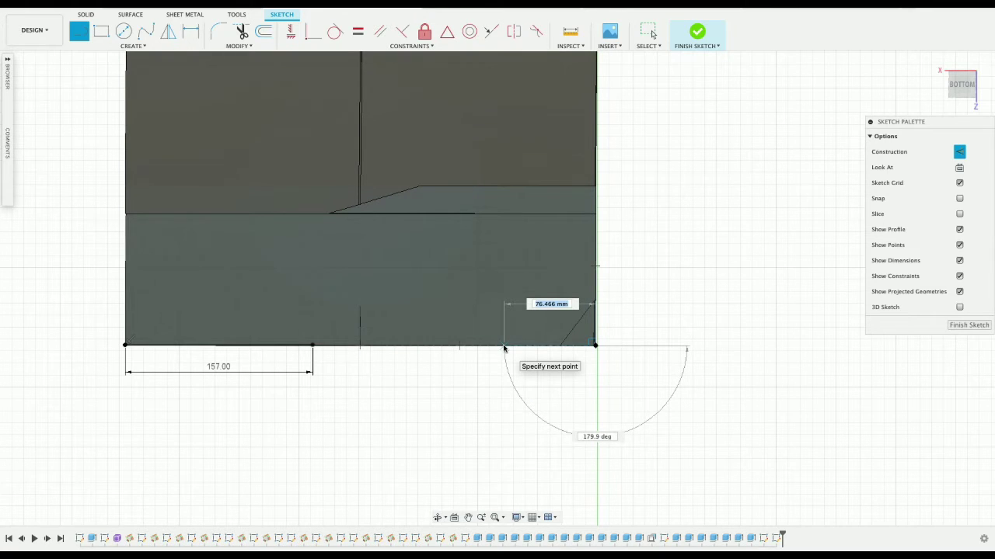
pyautogui.write('146')
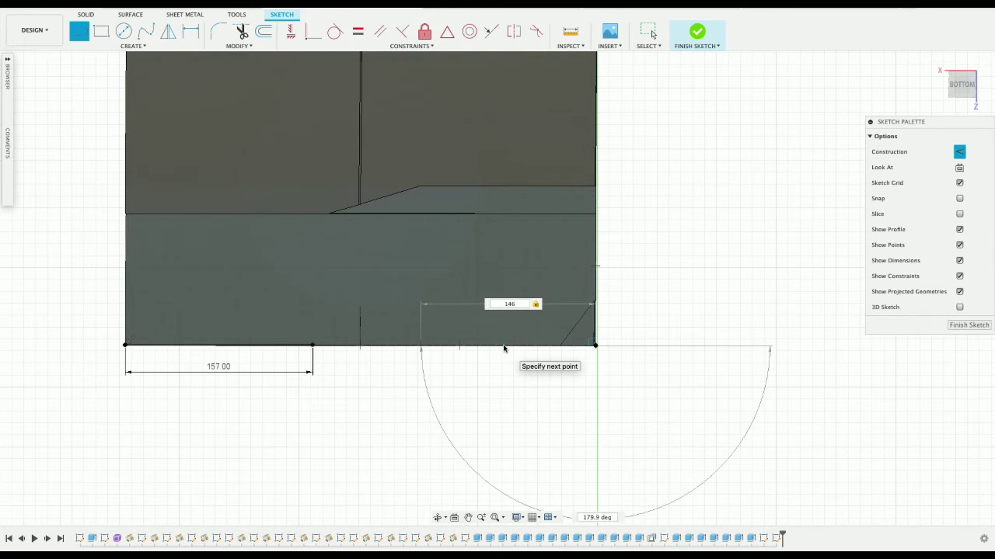
pyautogui.press('Return')
pyautogui.press('Escape')
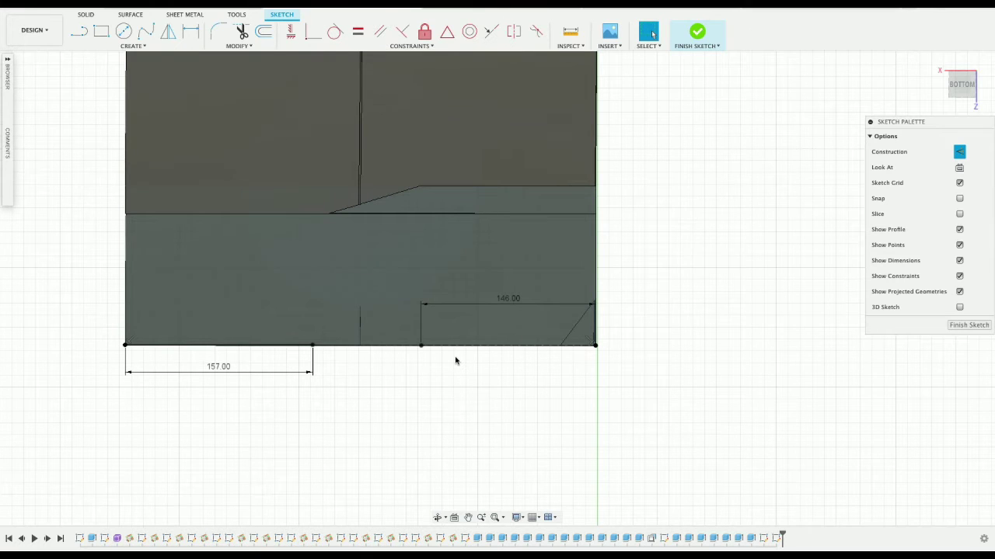
pyautogui.hotkey('ctrl', 'z')
# - Sketch a 157 mm construction line along the lower edge, running inward from the face's right corner
pyautogui.press('l')
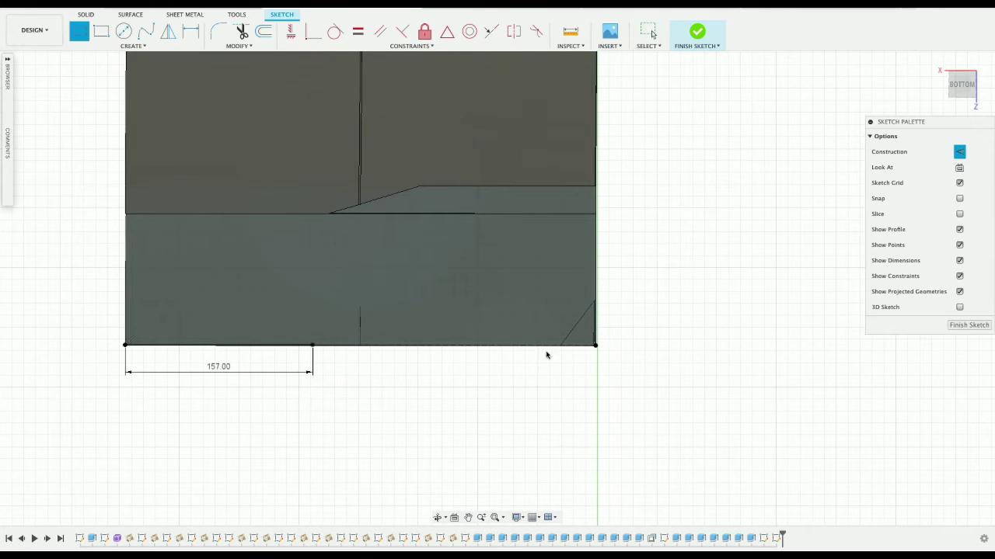
pyautogui.click(595, 345)
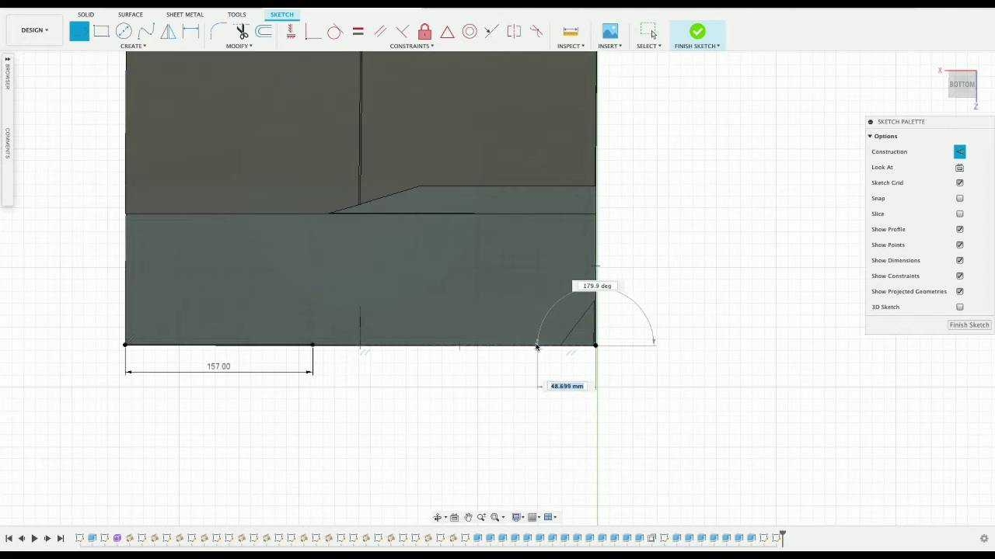
pyautogui.write('157')
pyautogui.press('Tab')
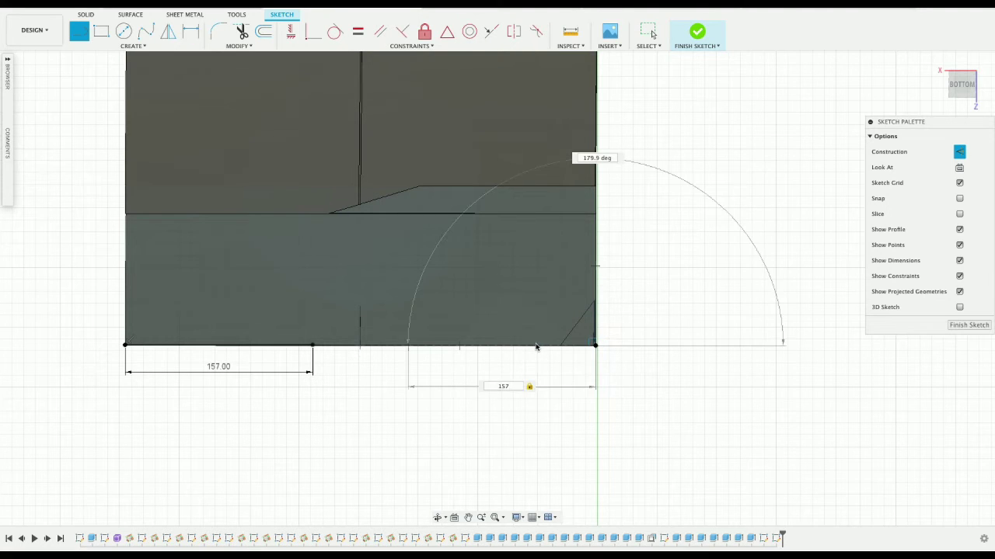
pyautogui.press('Return')
pyautogui.press('Escape')
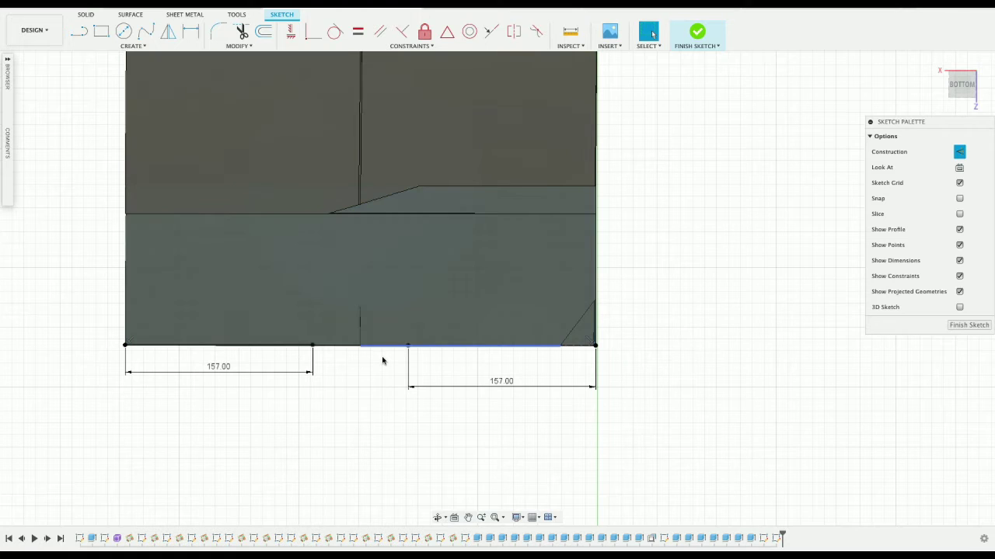
# - Examine the gap between the 157 mm lines, switch to the robot assembly to inspect its forks and sprocket from below, and return to the sketch
pyautogui.scroll(2, 382, 361)
pyautogui.scroll(3, 382, 361)
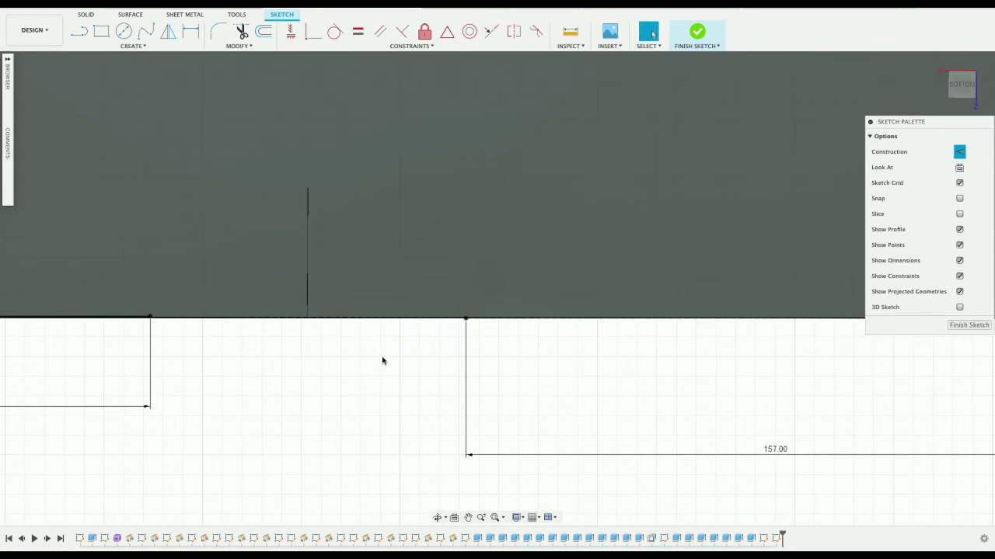
pyautogui.click(467, 516)
pyautogui.moveTo(466, 432); pyautogui.dragTo(588, 433)
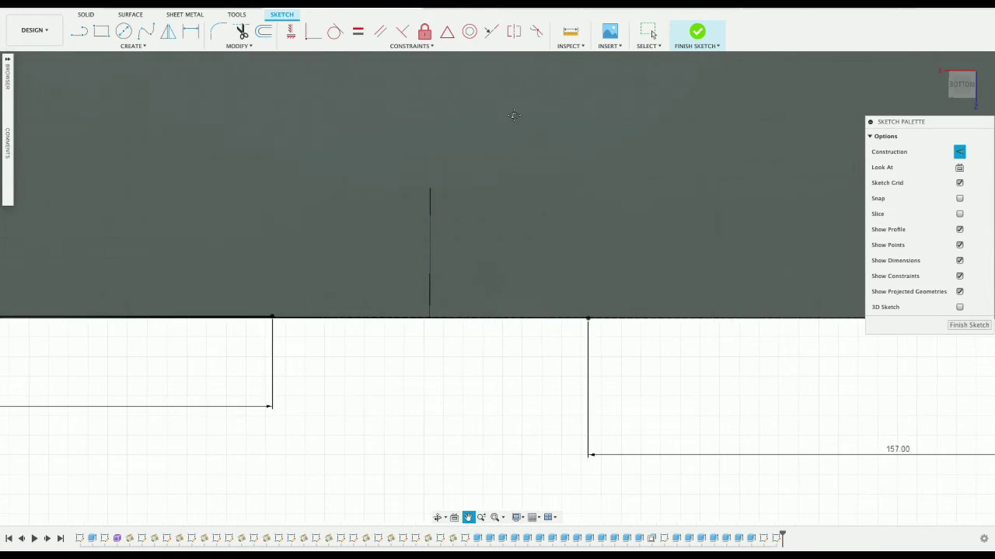
pyautogui.click(696, 31)
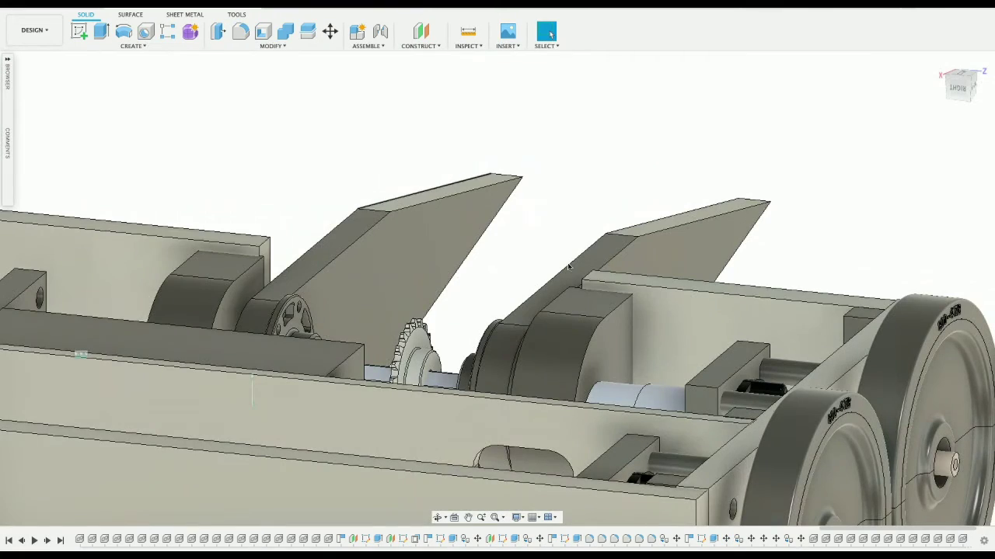
pyautogui.moveTo(969, 86); pyautogui.dragTo(938, 147)
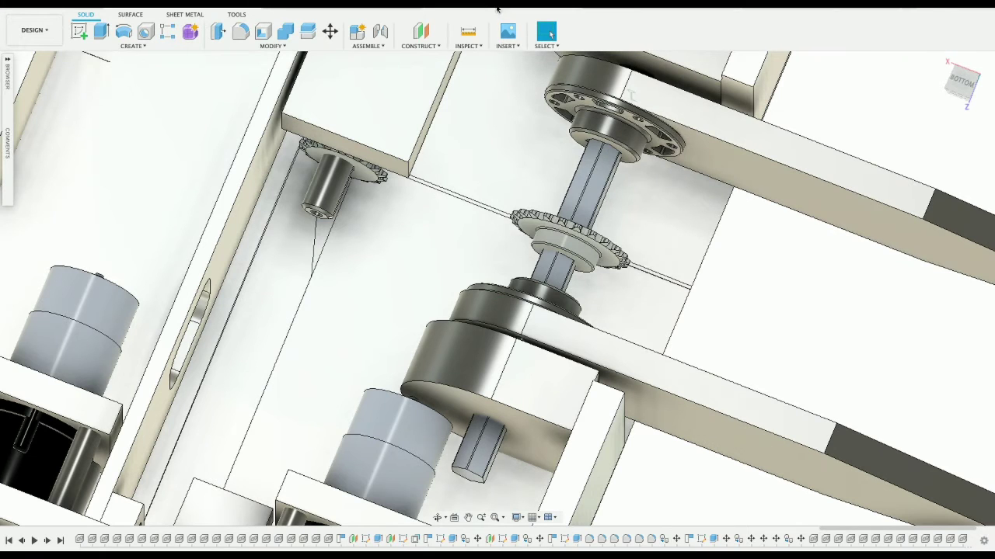
pyautogui.click(367, 9)
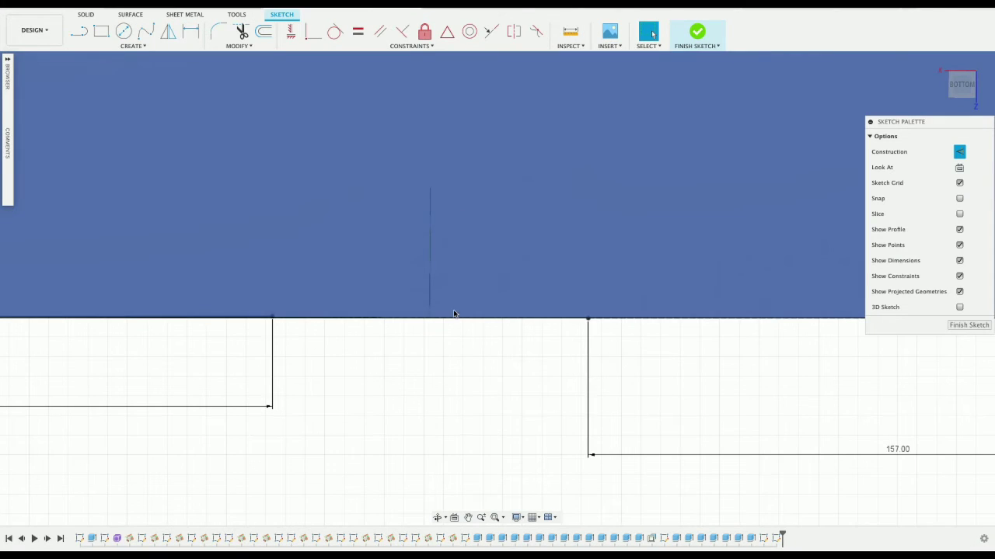
# - Sketch a 14 mm construction line along the lower edge from the right 157 mm line's inner end toward the face's right corner
pyautogui.press('l')
pyautogui.click(588, 319)
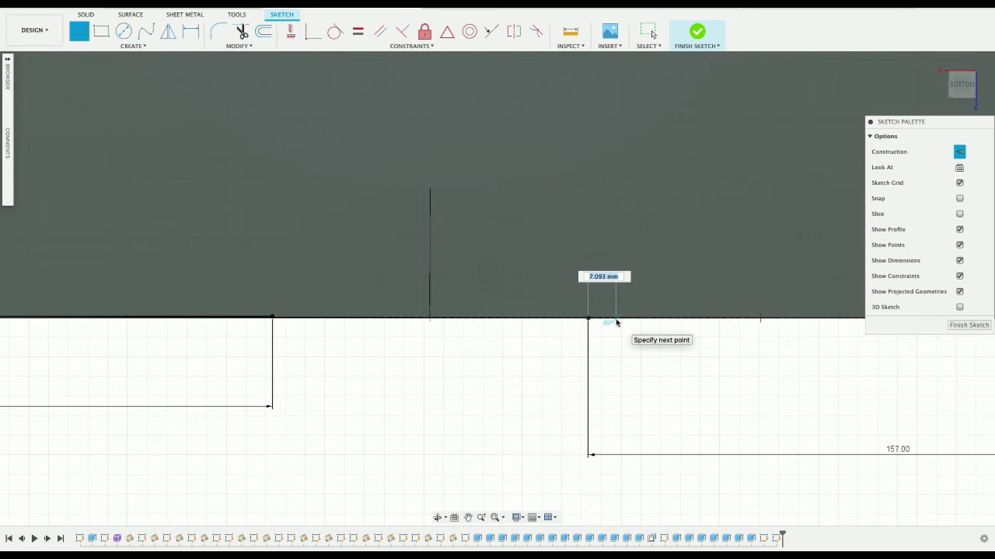
pyautogui.write('14')
pyautogui.press('Return')
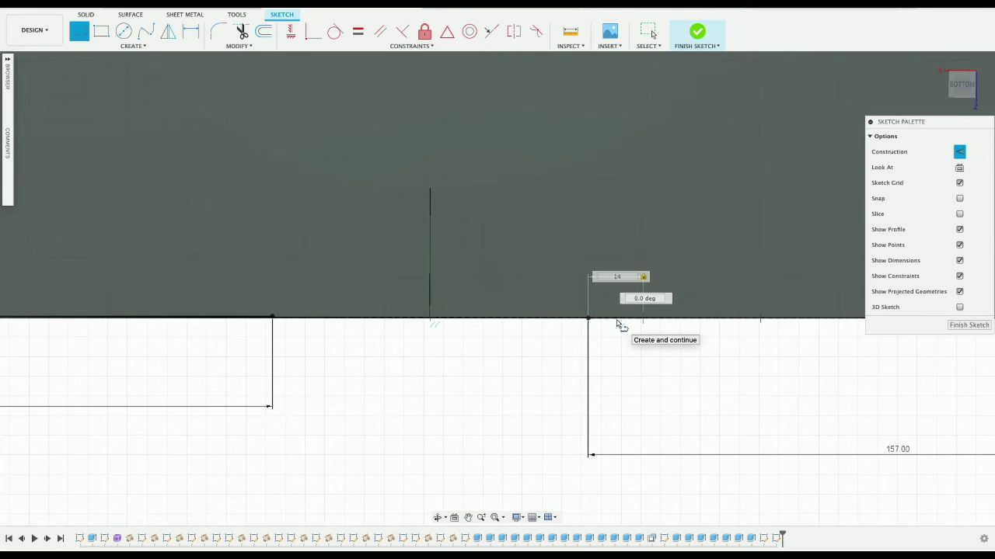
# - Sketch a 14 mm construction line from the left 157 mm line's inner end toward the left corner, and switch off construction mode
pyautogui.click(272, 319)
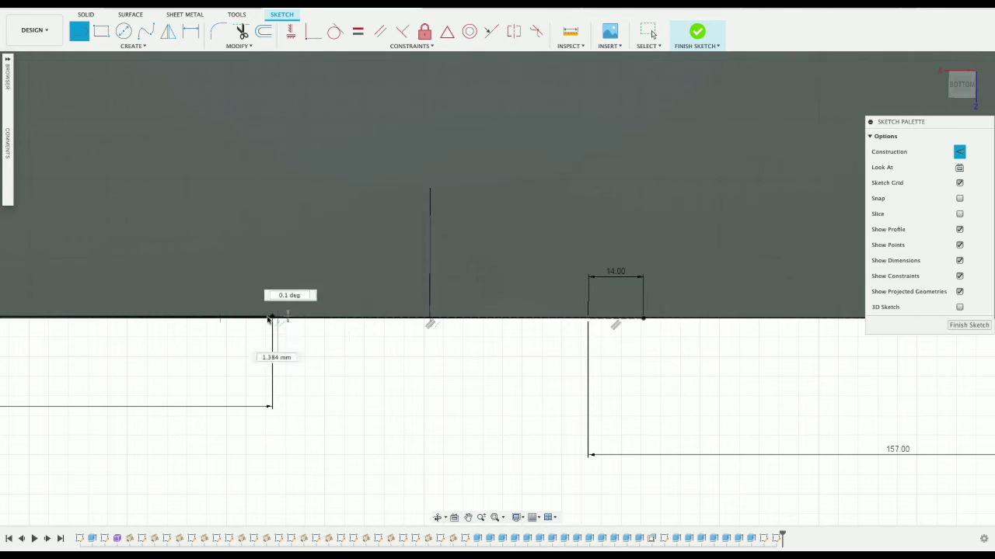
pyautogui.write('14')
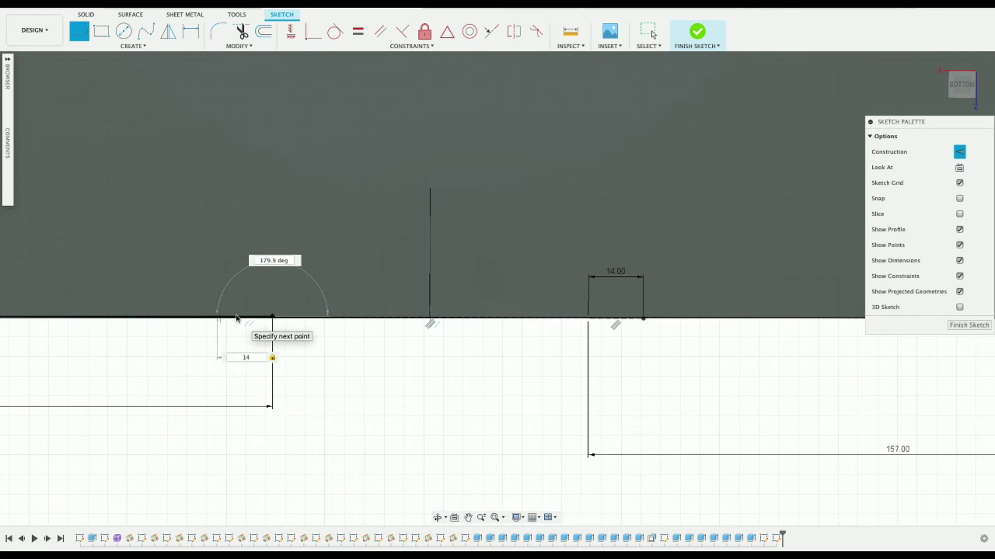
pyautogui.press('Return')
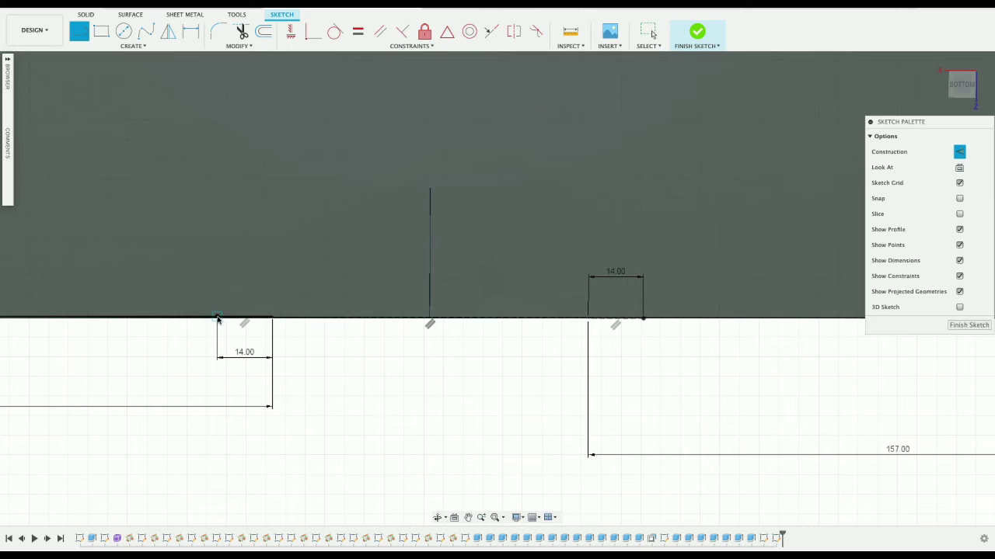
pyautogui.click(216, 316)
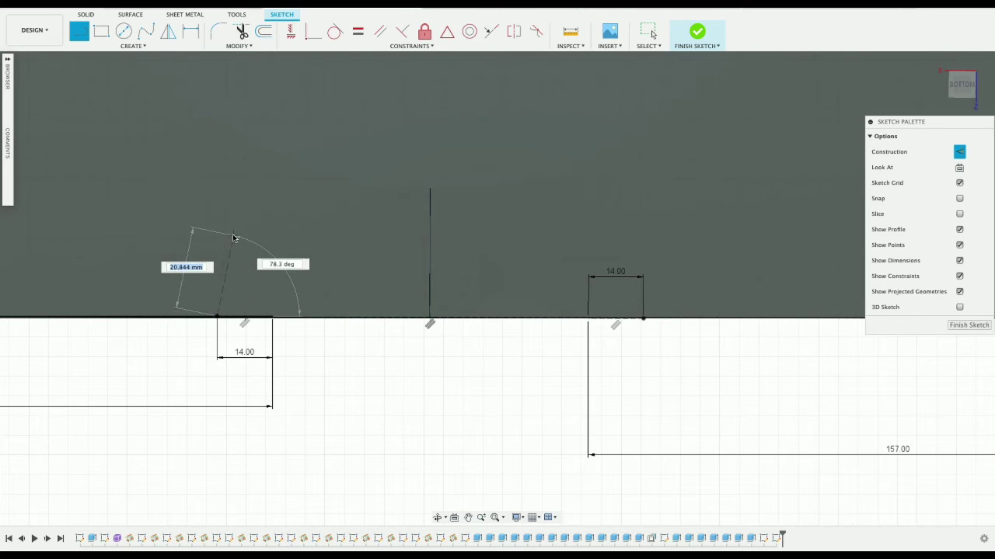
pyautogui.press('Escape')
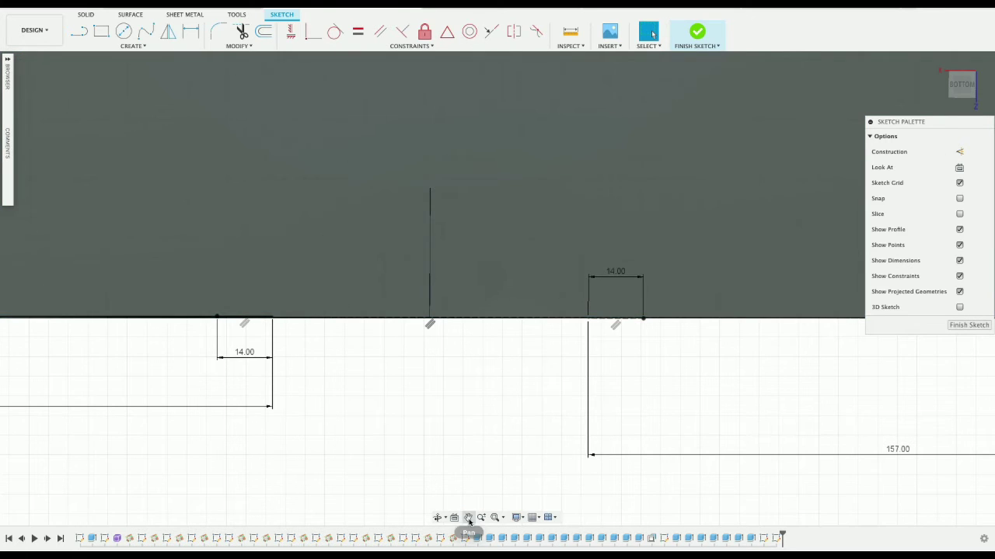
# - Try a 70 mm line perpendicular to the lower edge from the left 14 mm line's outer end, and undo it
pyautogui.click(468, 517)
pyautogui.moveTo(465, 361); pyautogui.dragTo(465, 481)
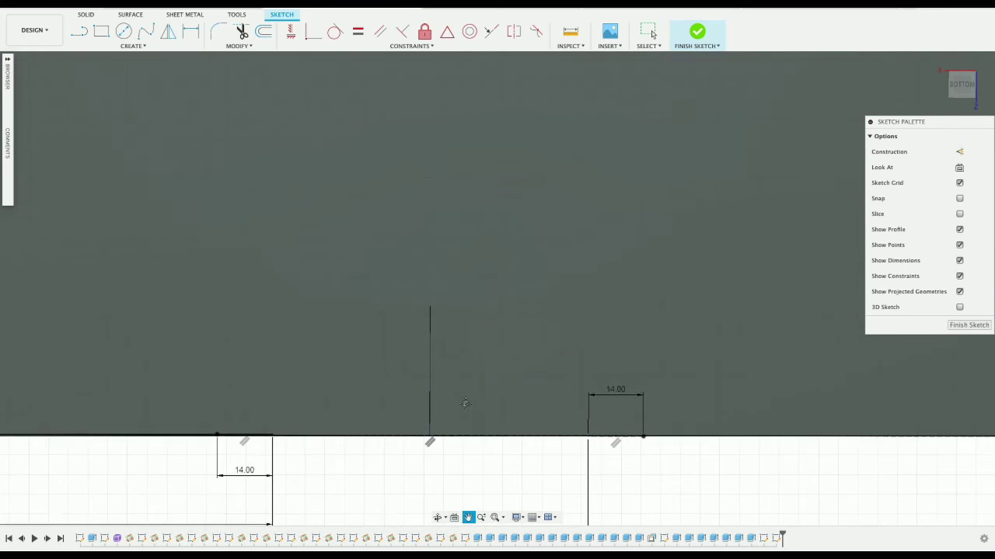
pyautogui.scroll(-3, 465, 402)
pyautogui.scroll(-2, 465, 403)
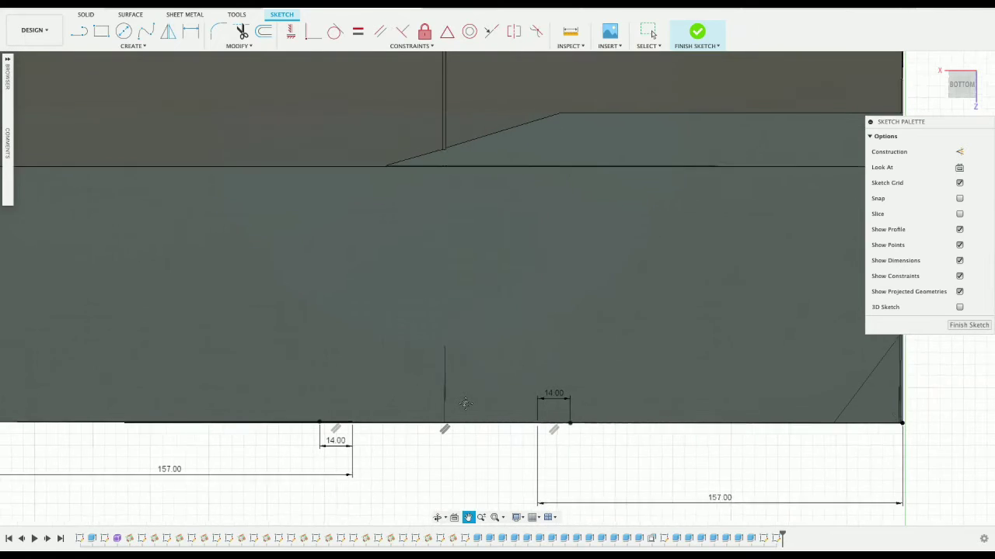
pyautogui.press('l')
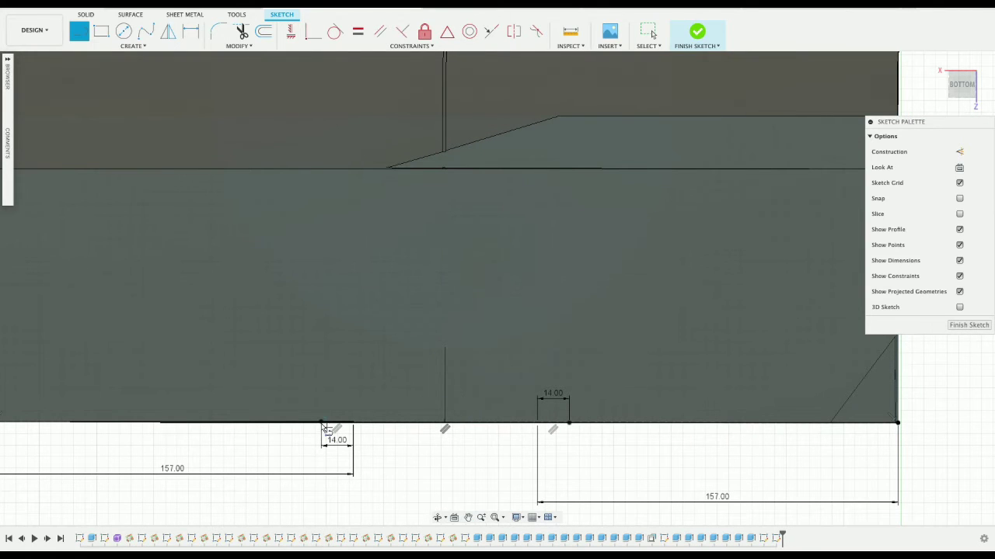
pyautogui.click(321, 423)
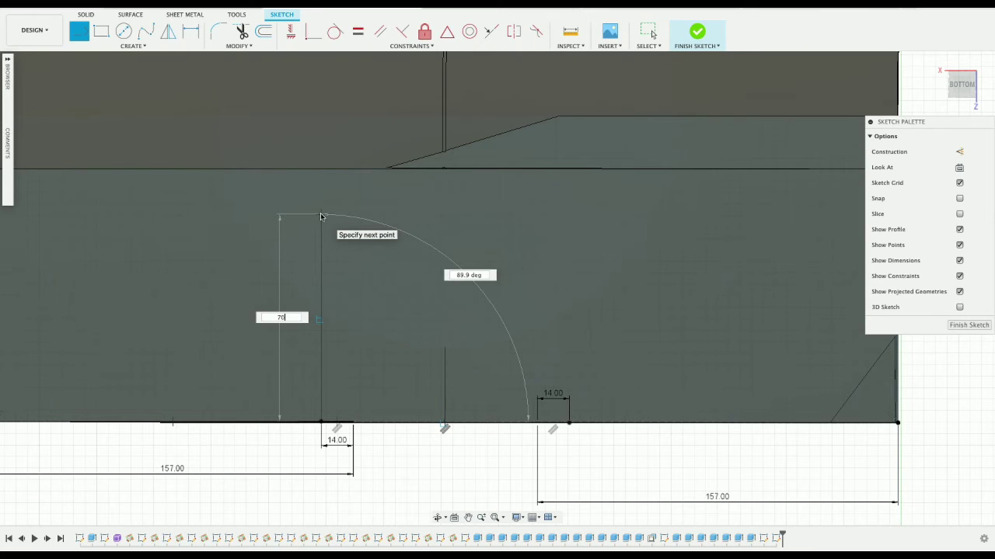
pyautogui.press('Return')
pyautogui.press('Escape')
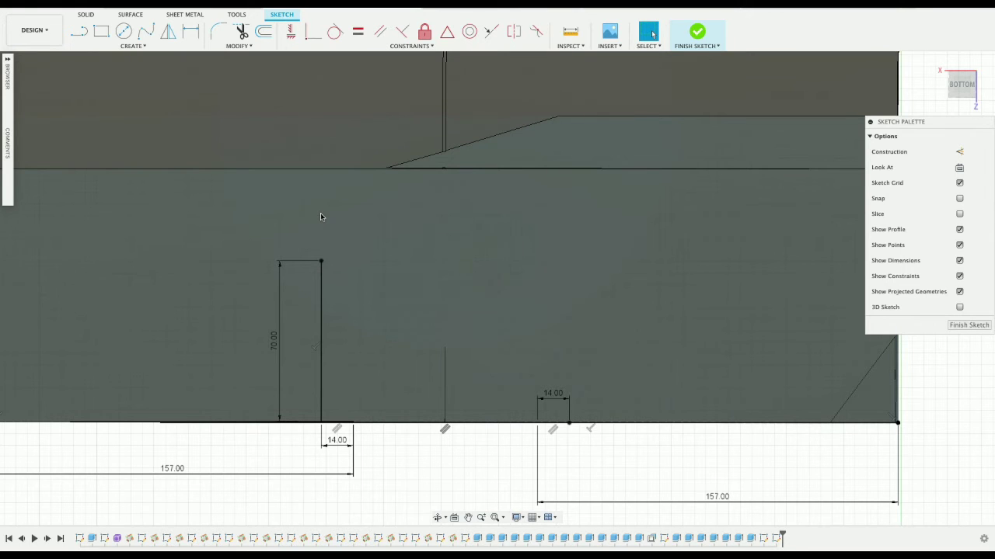
pyautogui.hotkey('ctrl', 'z')
# - Sketch two 80 mm lines perpendicular to the lower edge, rising into the face from the outer ends of the left and right 14 mm lines
pyautogui.press('l')
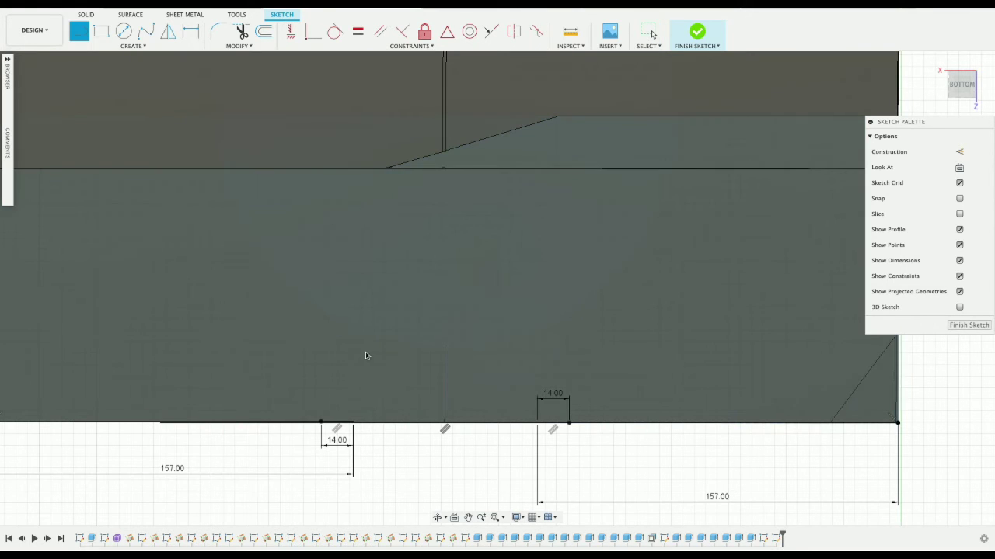
pyautogui.click(322, 423)
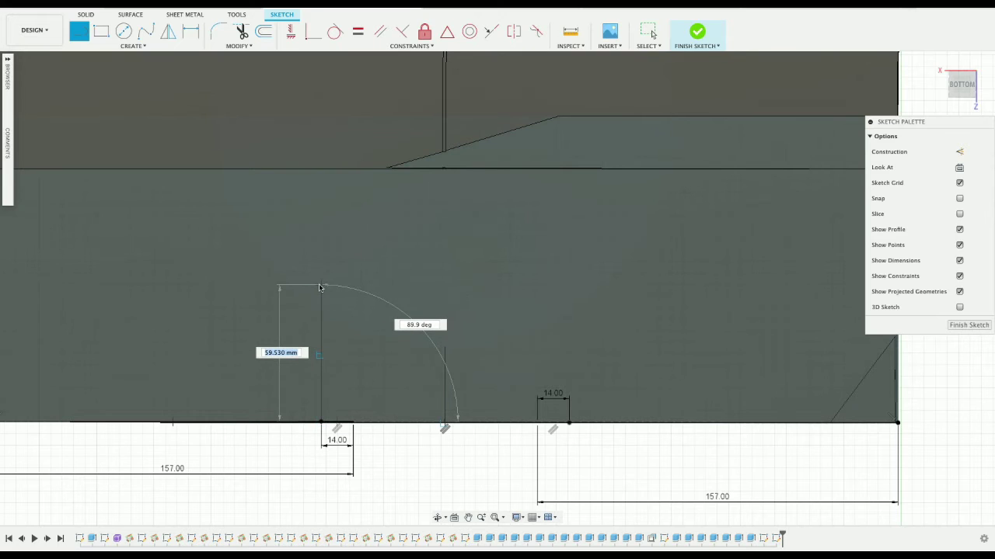
pyautogui.press('Return')
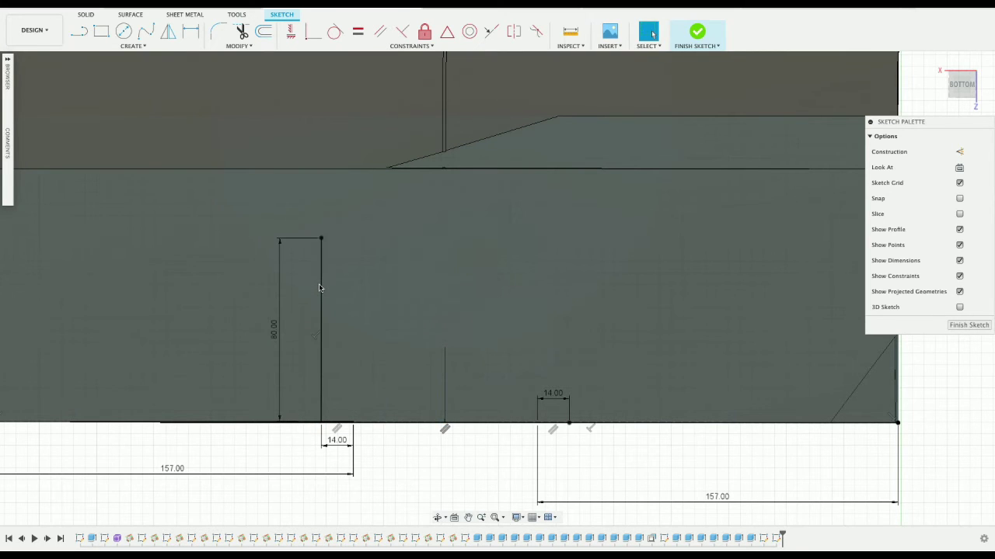
pyautogui.click(570, 423)
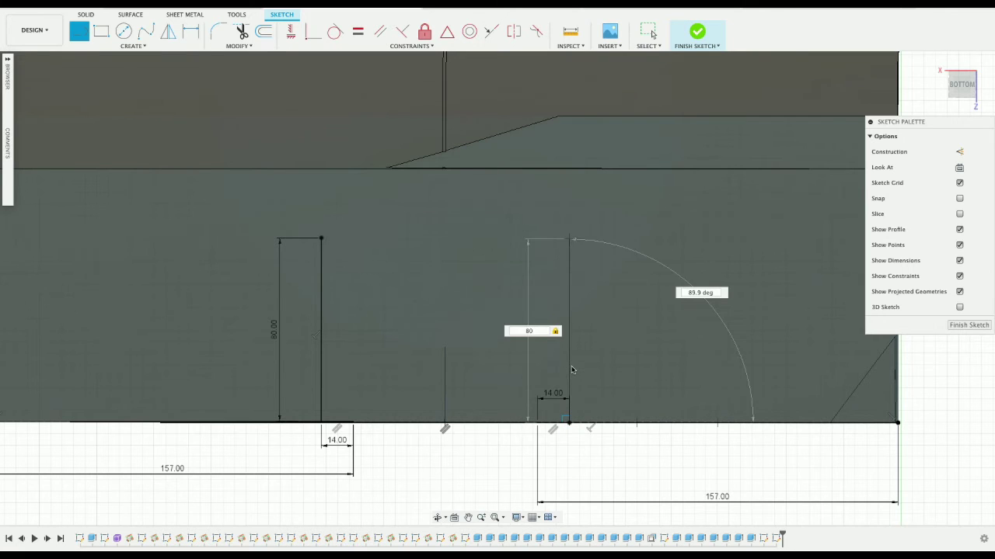
pyautogui.press('Return')
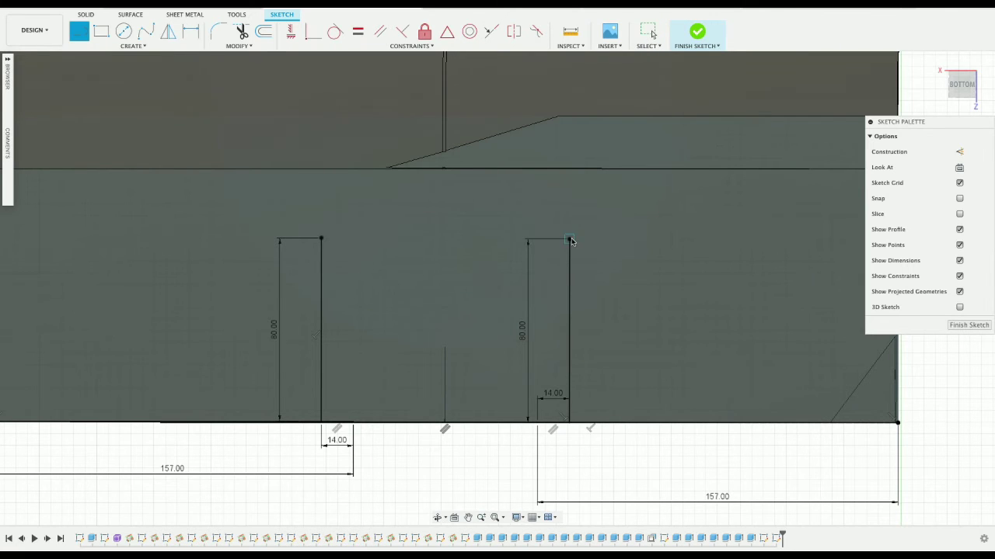
# - Close the right slot outline with a 14 mm line inward from the 80 mm line's upper end and a line down to the lower edge
pyautogui.write('14')
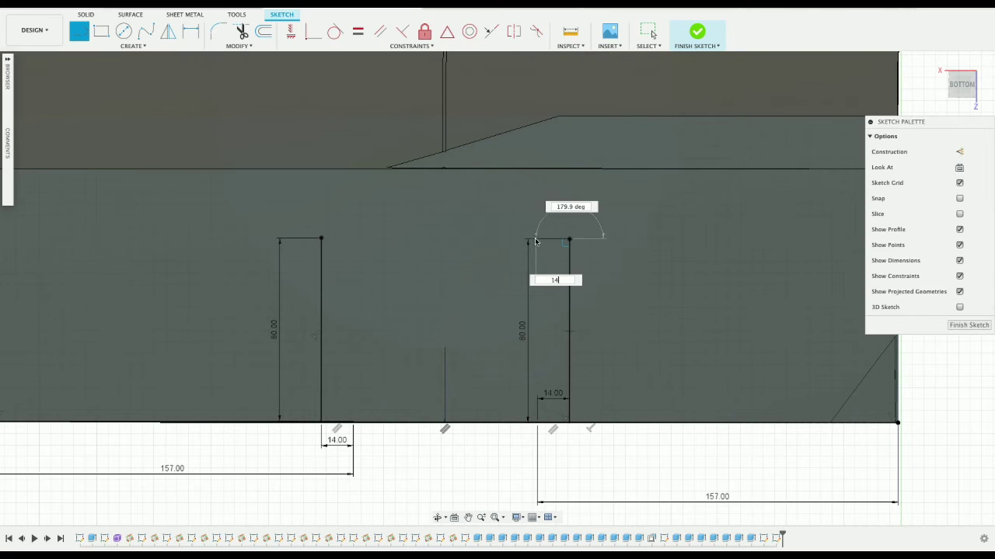
pyautogui.press('Return')
pyautogui.press('Escape')
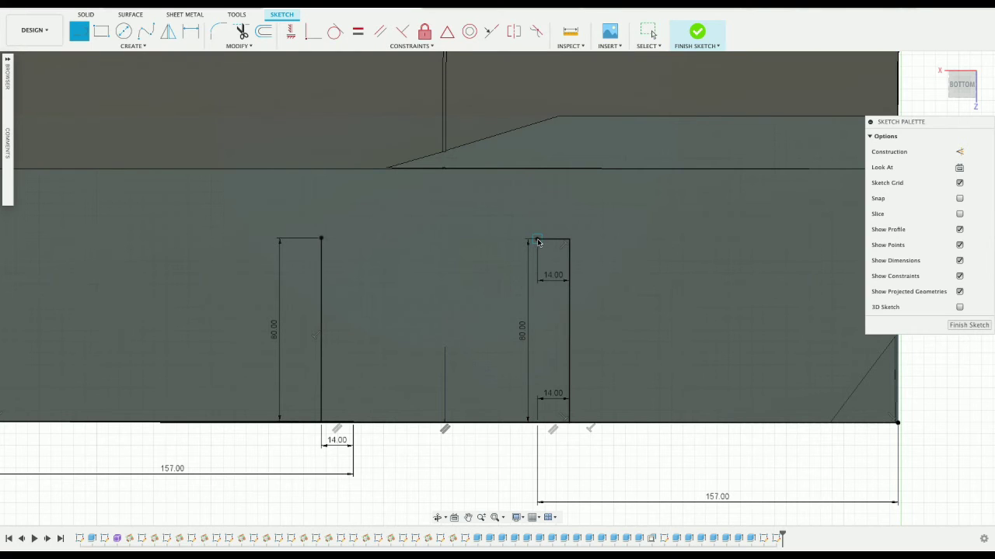
pyautogui.click(537, 240)
pyautogui.click(537, 422)
# - Close the left slot outline with a 14 mm line inward from its 80 mm line's upper end and a line down to the lower edge
pyautogui.click(322, 240)
pyautogui.write('14')
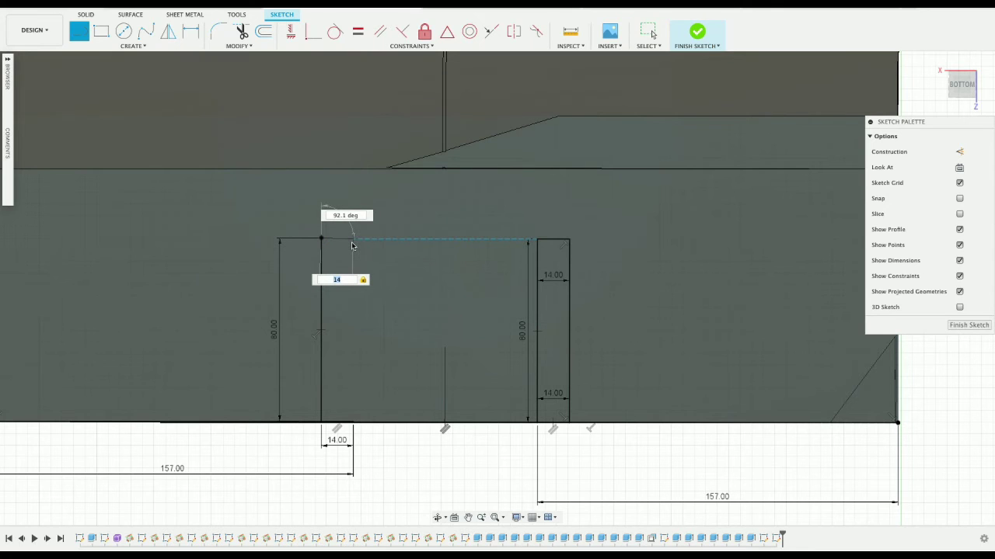
pyautogui.click(353, 243)
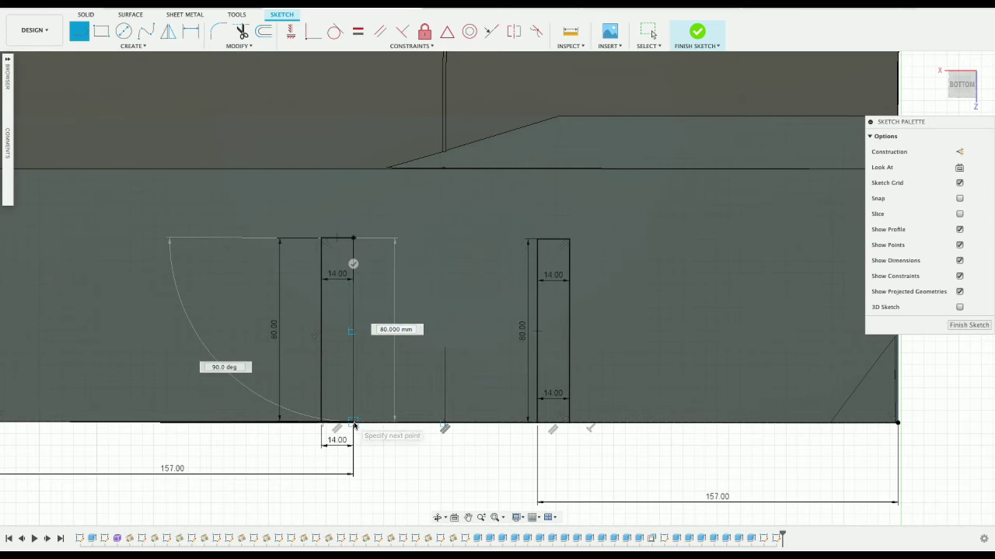
pyautogui.click(353, 422)
pyautogui.press('Escape')
pyautogui.click(341, 389)
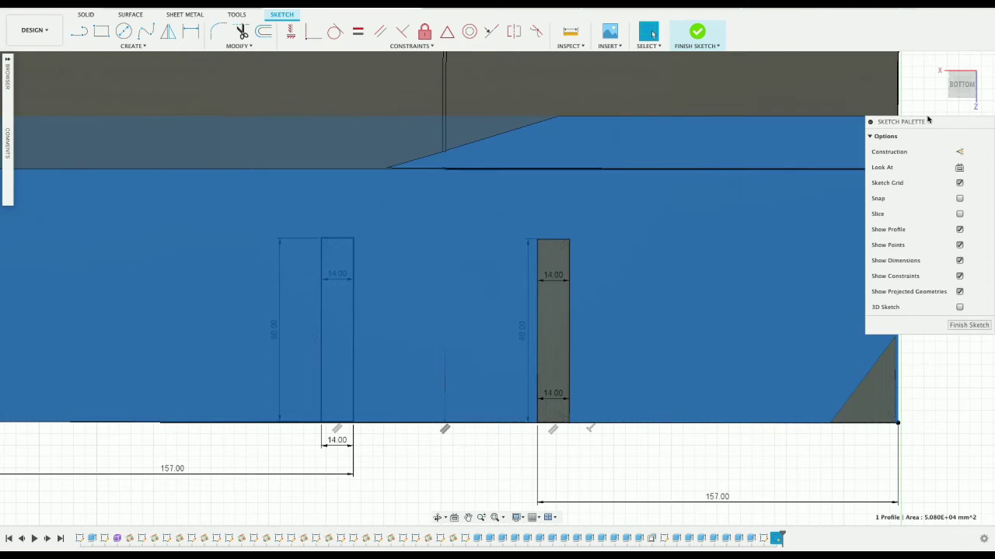
pyautogui.moveTo(959, 41)
pyautogui.mouseDown()
pyautogui.moveTo(960, 24)
pyautogui.moveTo(954, 50)
pyautogui.mouseUp()
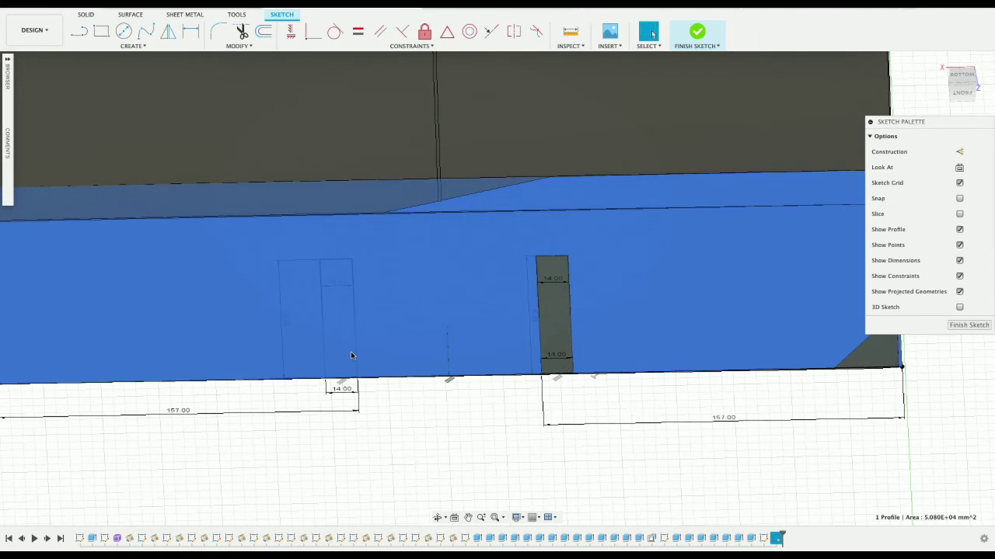
pyautogui.rightClick(386, 324)
pyautogui.click(382, 400)
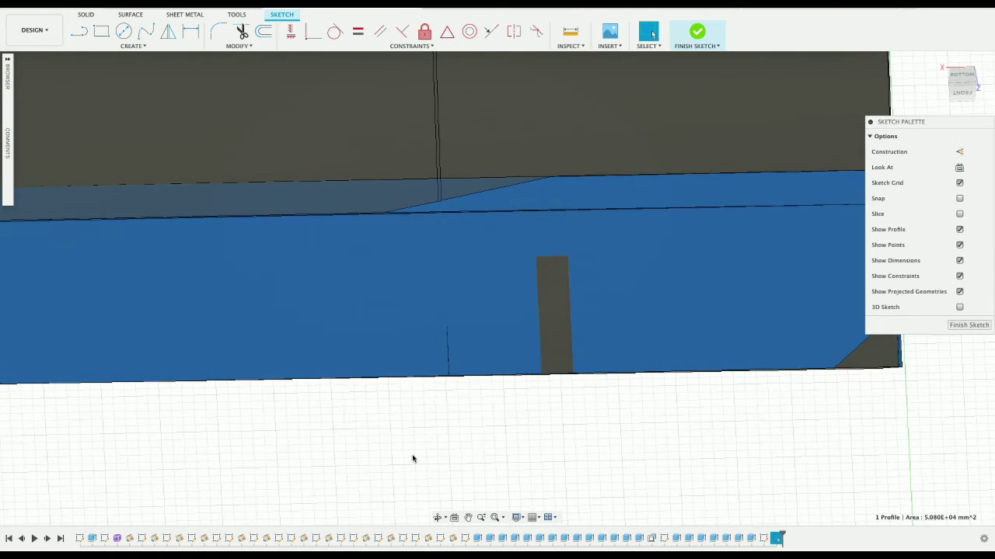
pyautogui.click(412, 459)
pyautogui.press('super+z')
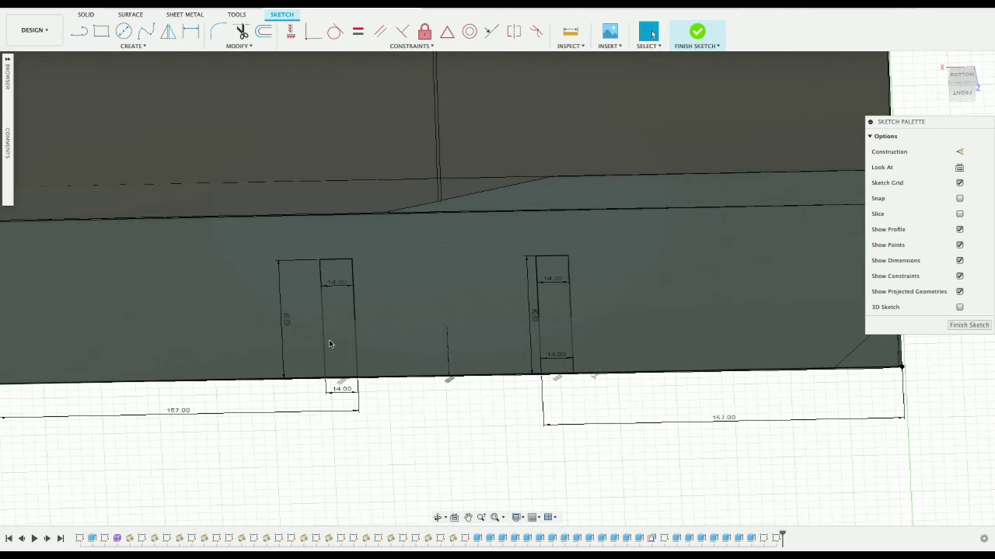
# - Compare the left and right slot outlines to check whether each forms its own closed profile
pyautogui.click(343, 273)
pyautogui.click(337, 287)
pyautogui.scroll(5, 350, 288)
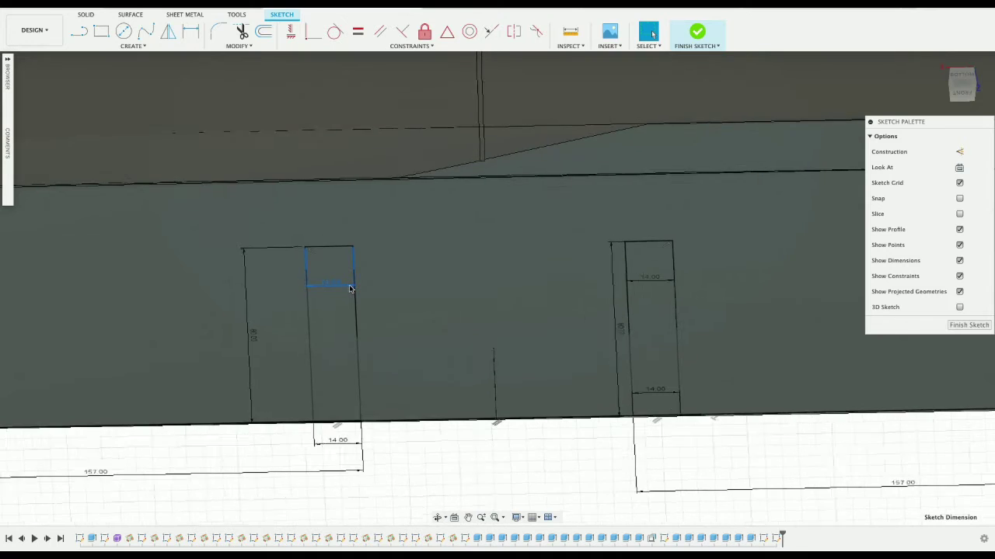
pyautogui.click(657, 272)
pyautogui.click(721, 326)
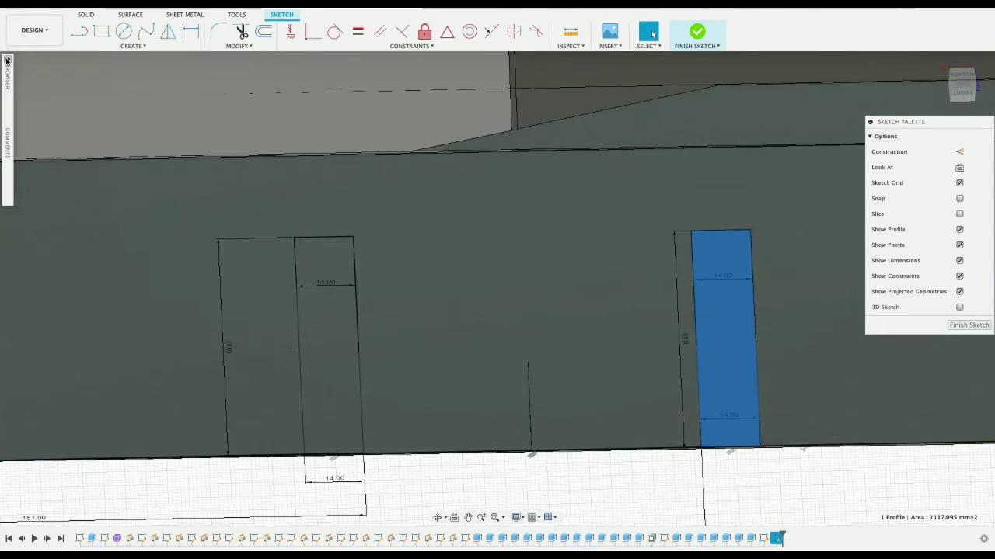
# - Hide Body1, Body2 and Body3 so that only the sketch geometry is shown
pyautogui.click(8, 65)
pyautogui.click(23, 124)
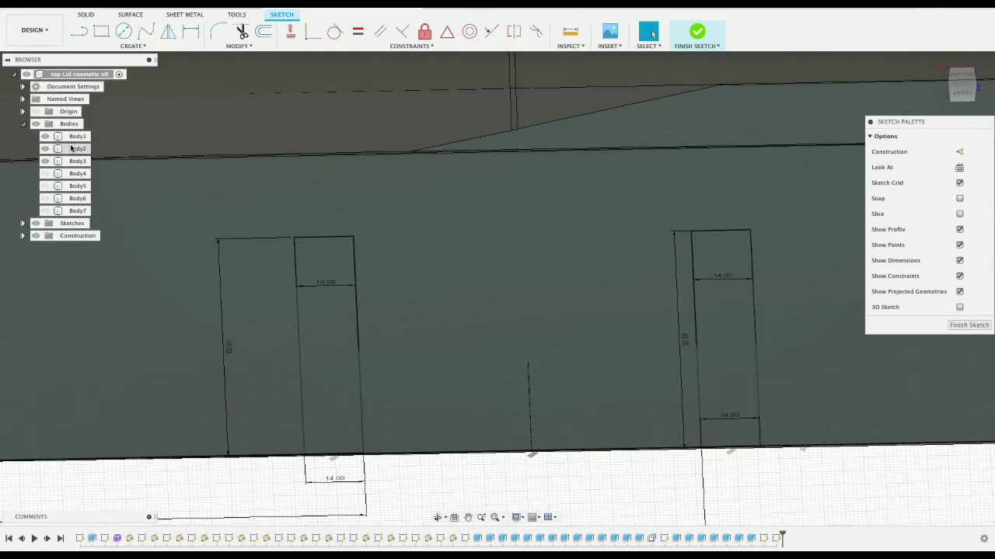
pyautogui.click(46, 162)
pyautogui.click(45, 136)
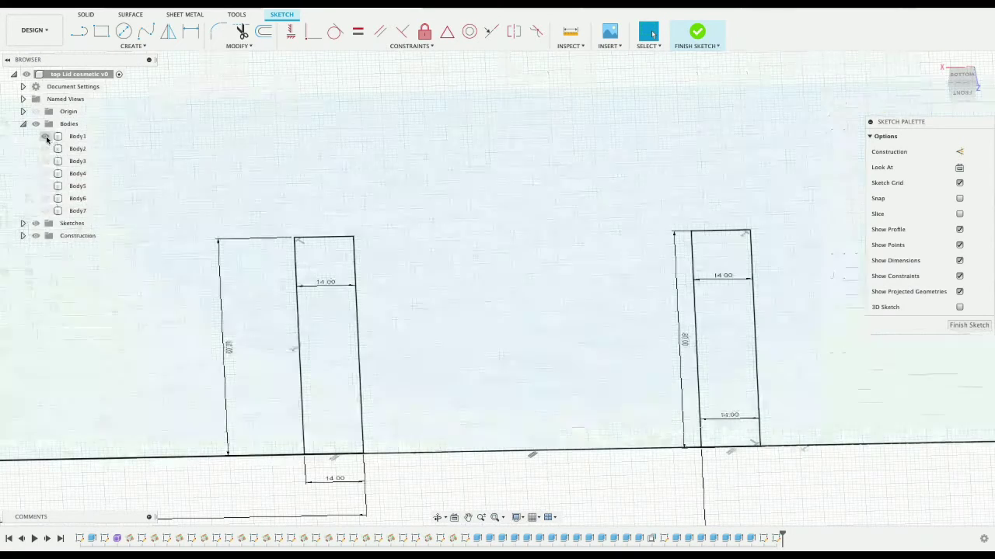
pyautogui.click(47, 139)
pyautogui.click(47, 139)
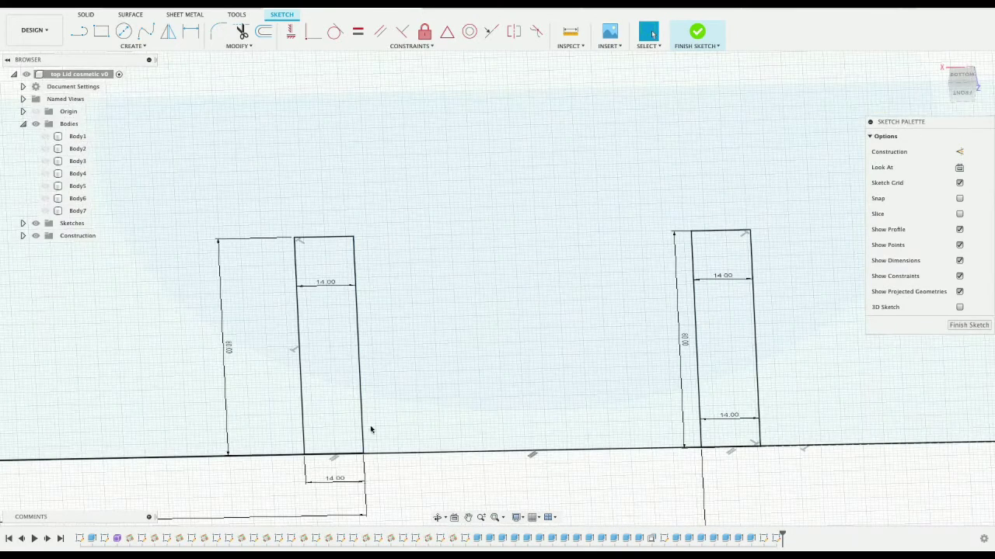
pyautogui.click(349, 415)
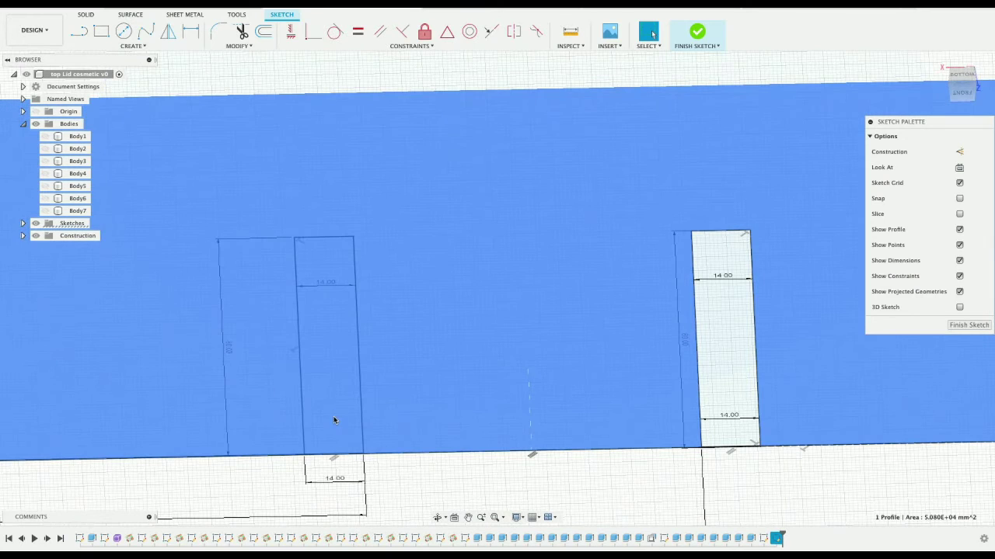
pyautogui.scroll(-3, 372, 376)
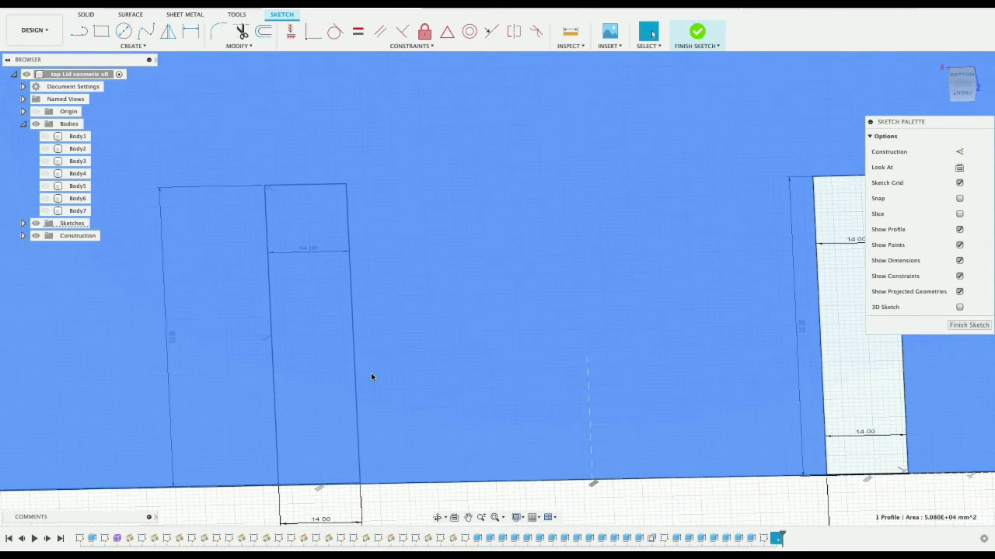
pyautogui.rightClick(412, 319)
pyautogui.click(416, 369)
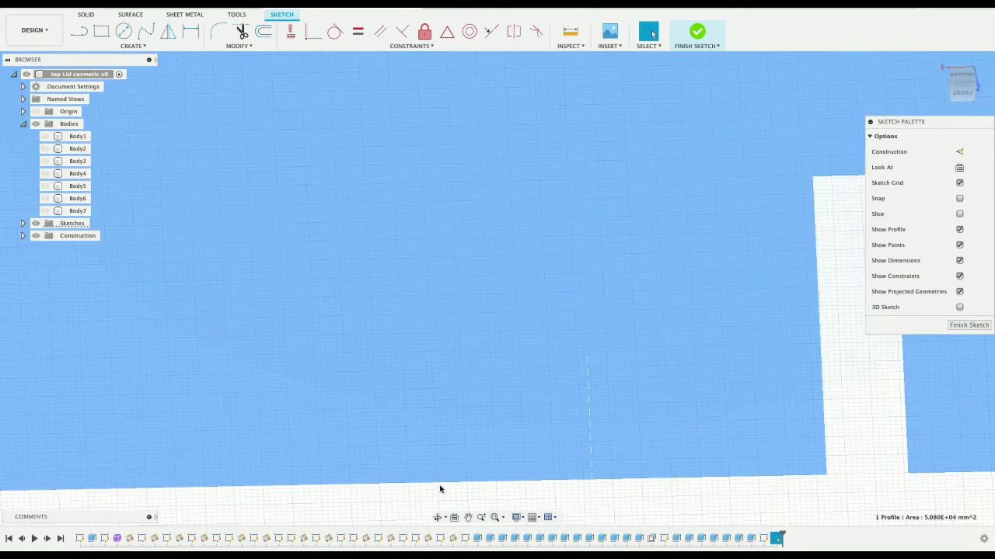
pyautogui.click(403, 506)
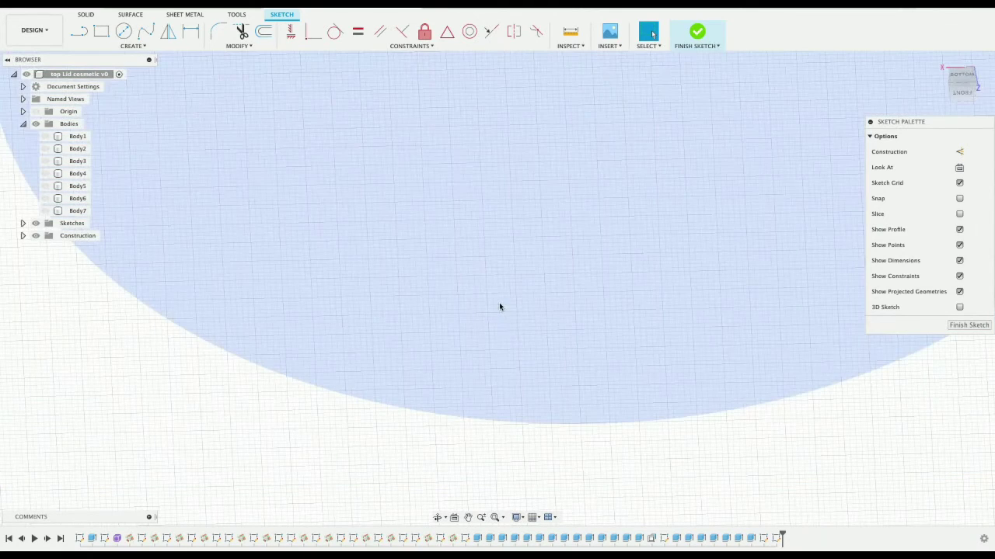
pyautogui.click(498, 309)
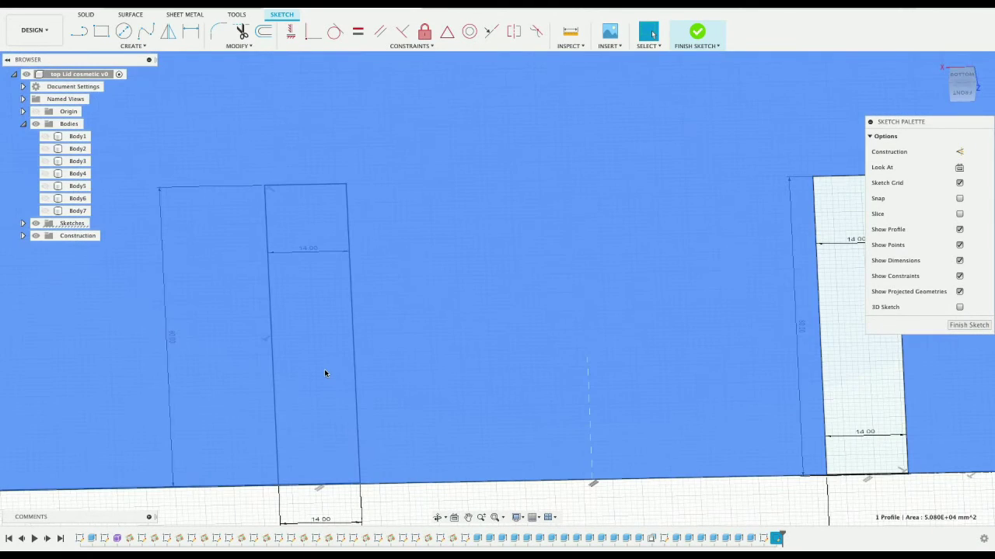
# - Try to close the left slot outline with extra line segments around its lower end, and remove the segment below the edge
pyautogui.press('r')
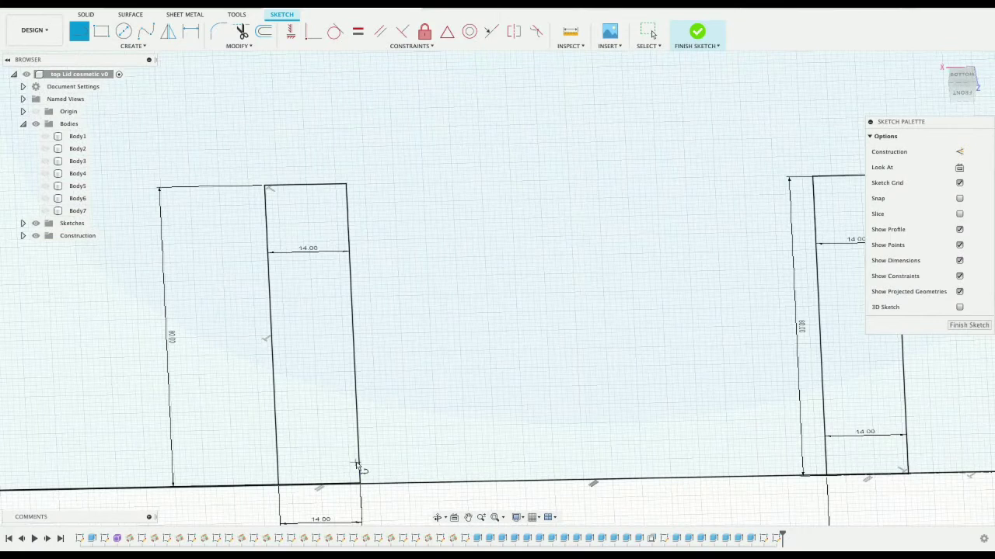
pyautogui.click(359, 462)
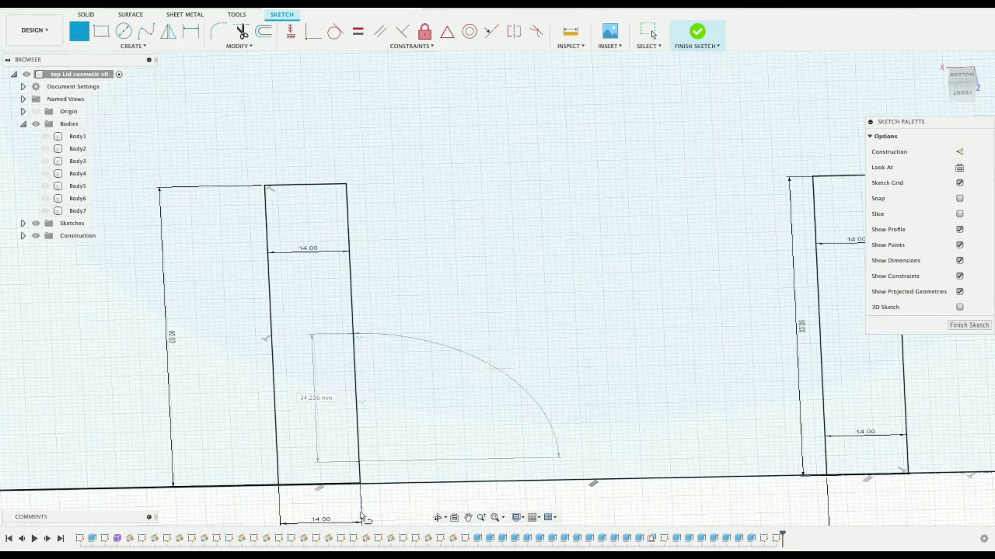
pyautogui.click(279, 465)
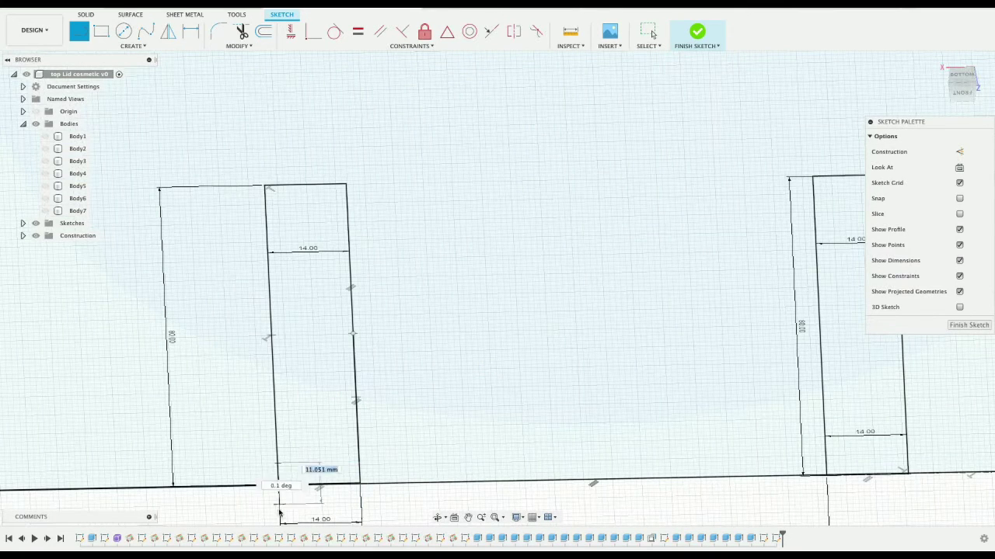
pyautogui.click(363, 515)
pyautogui.press('Escape')
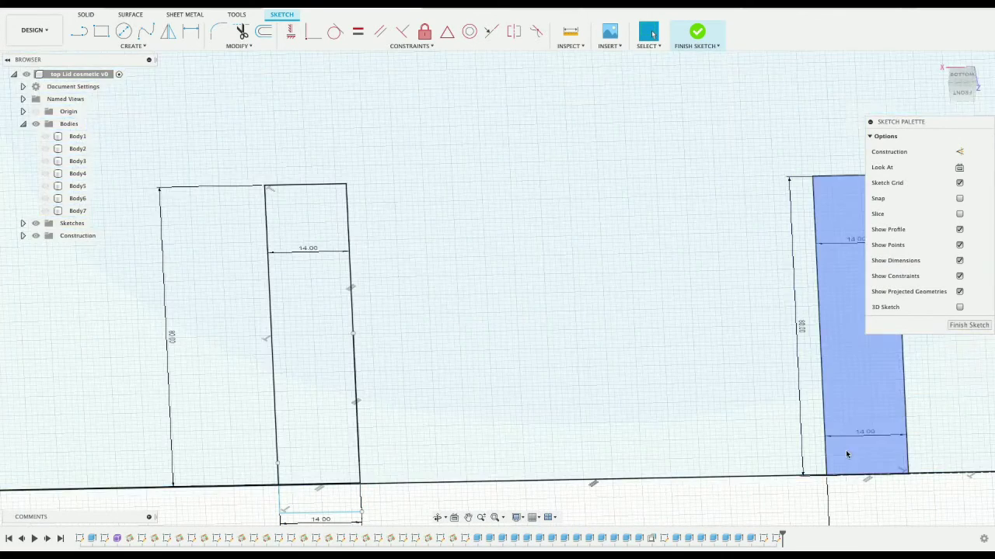
pyautogui.click(849, 449)
pyautogui.click(326, 405)
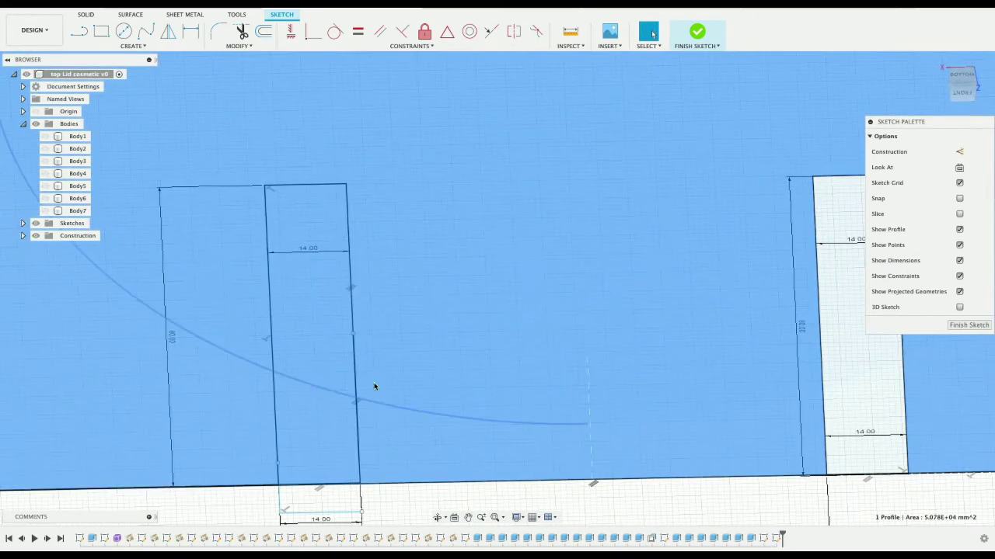
pyautogui.press('Escape')
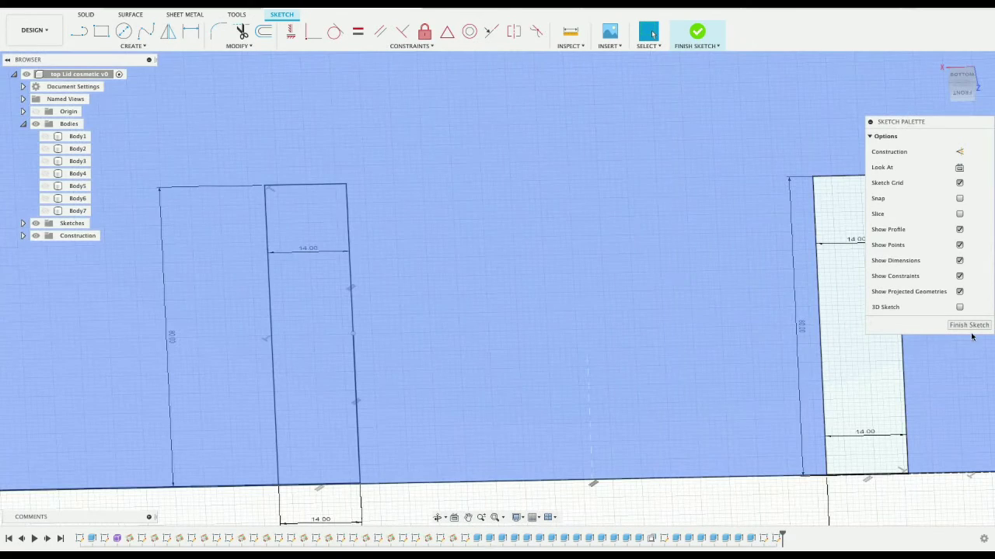
# - Finish the sketch and roll the timeline back to just before it, with Body1 shown again
pyautogui.click(969, 325)
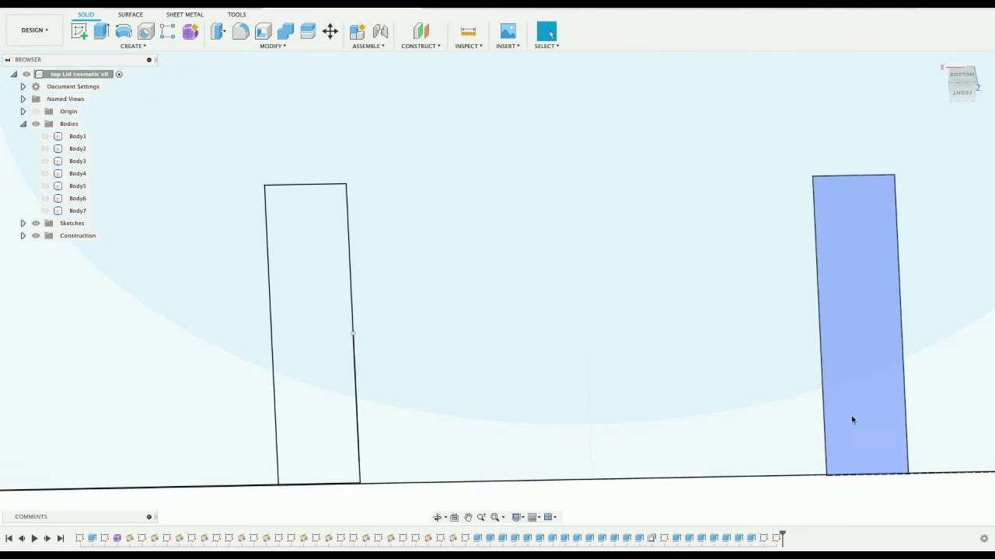
pyautogui.click(856, 418)
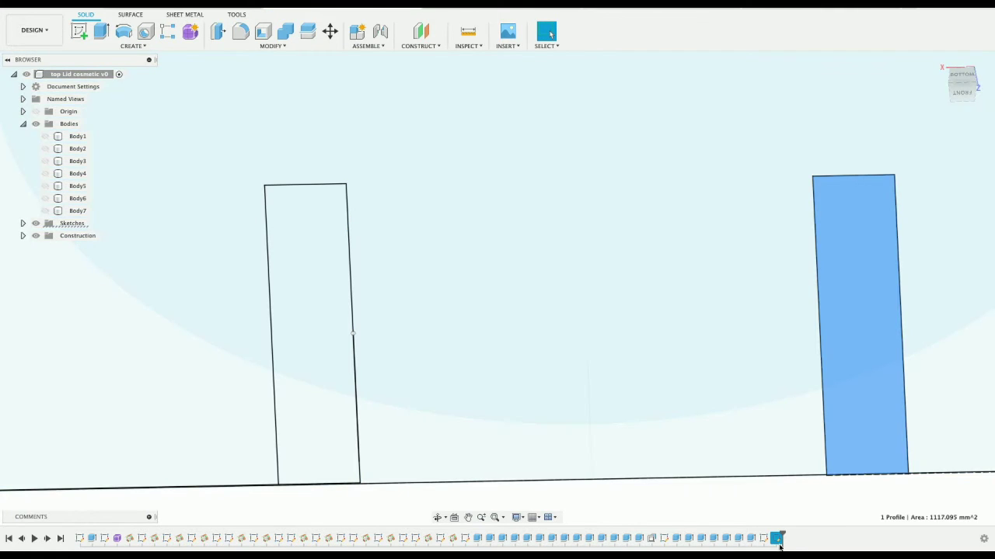
pyautogui.moveTo(782, 533); pyautogui.dragTo(769, 537)
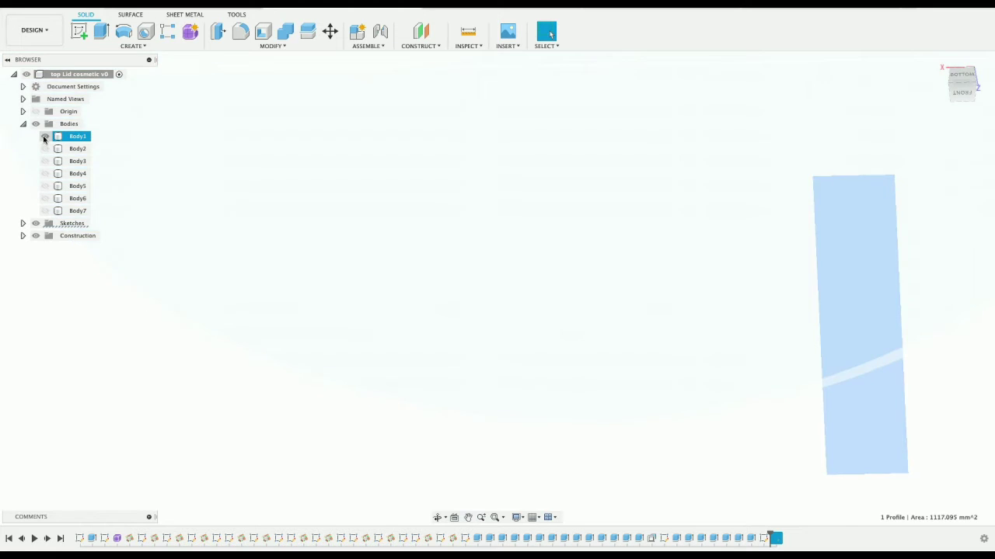
pyautogui.click(44, 136)
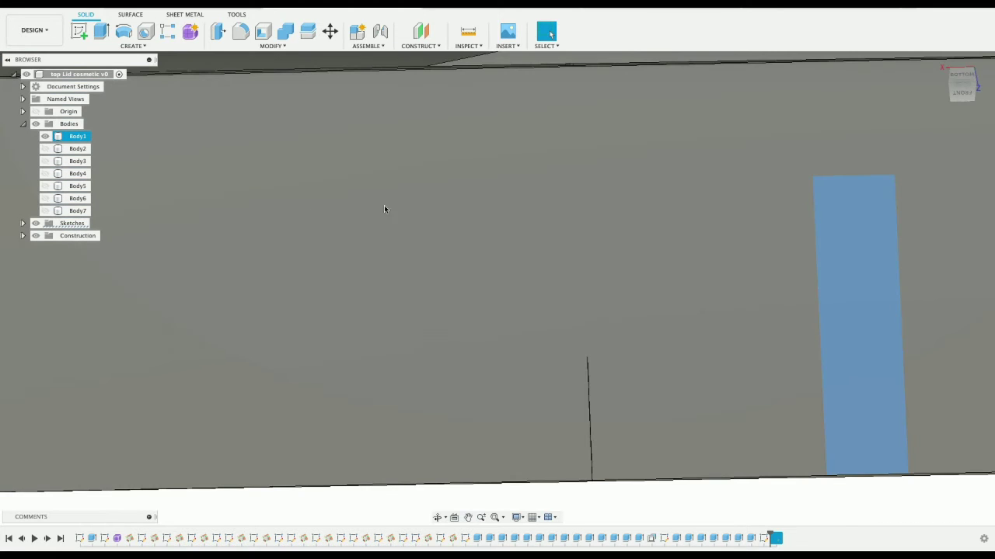
# - Create an offset construction plane from Body1's large upper-left face
pyautogui.scroll(-10, 421, 211)
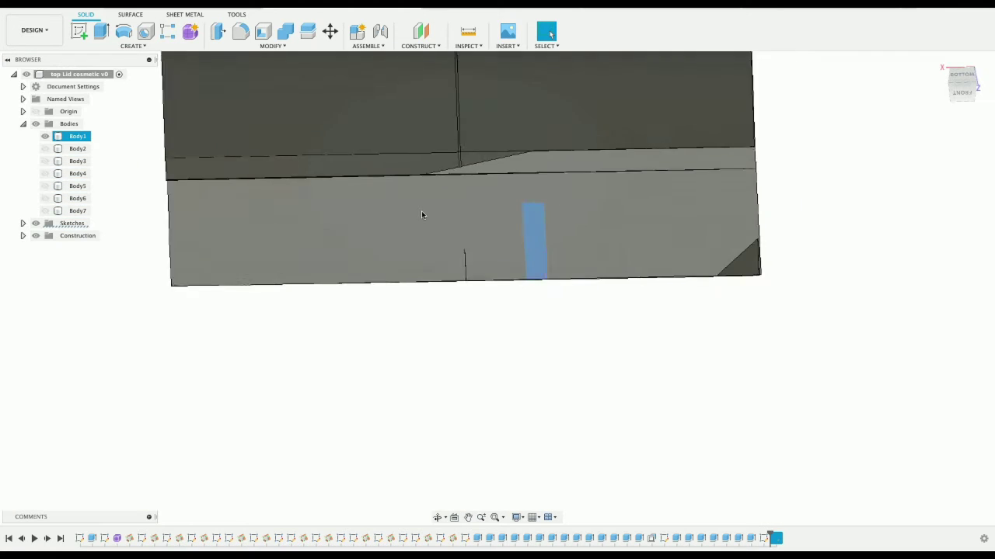
pyautogui.click(390, 170)
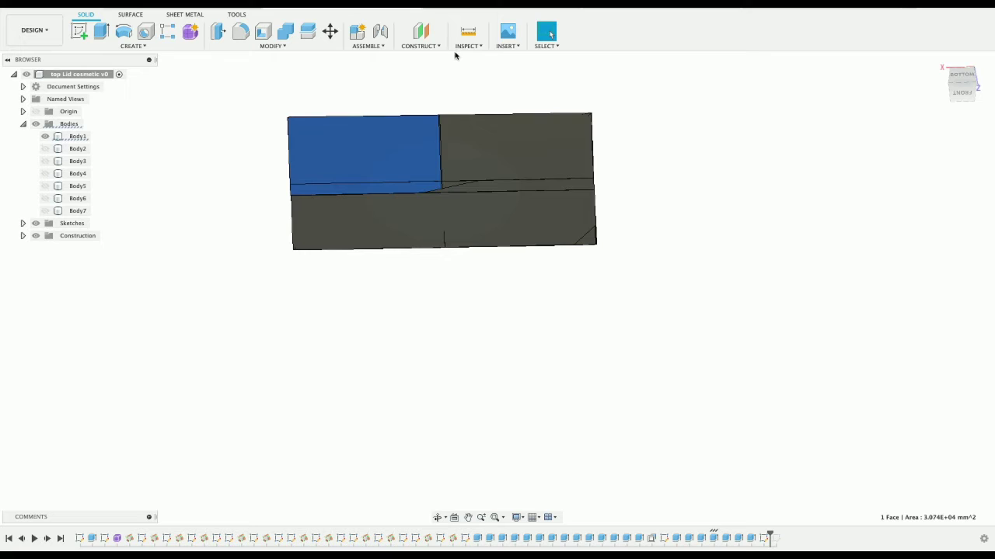
pyautogui.click(420, 31)
pyautogui.moveTo(365, 148); pyautogui.dragTo(365, 136)
pyautogui.press('Return')
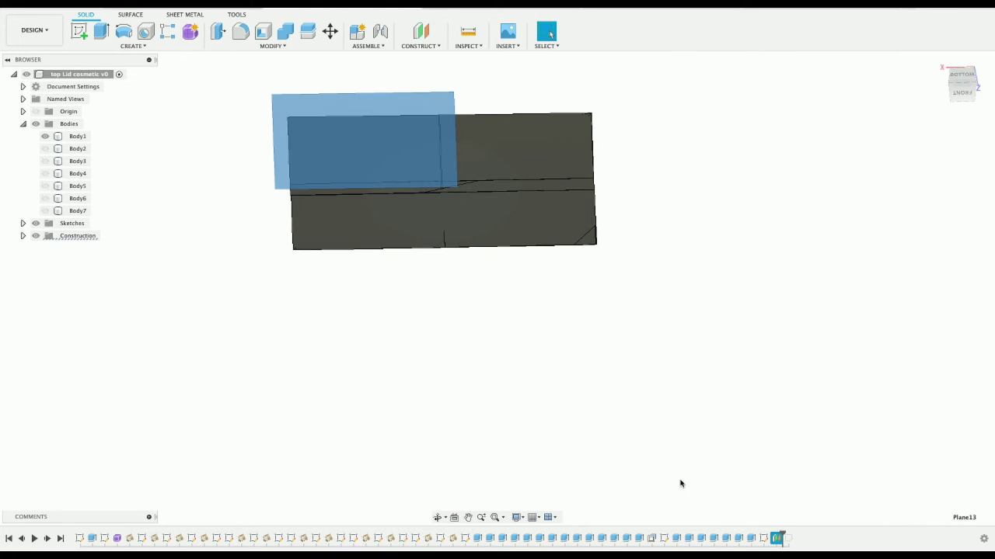
# - Roll the timeline forward past the cutout sketch and redefine its sketch plane using the area of the new construction plane
pyautogui.moveTo(783, 532); pyautogui.dragTo(797, 535)
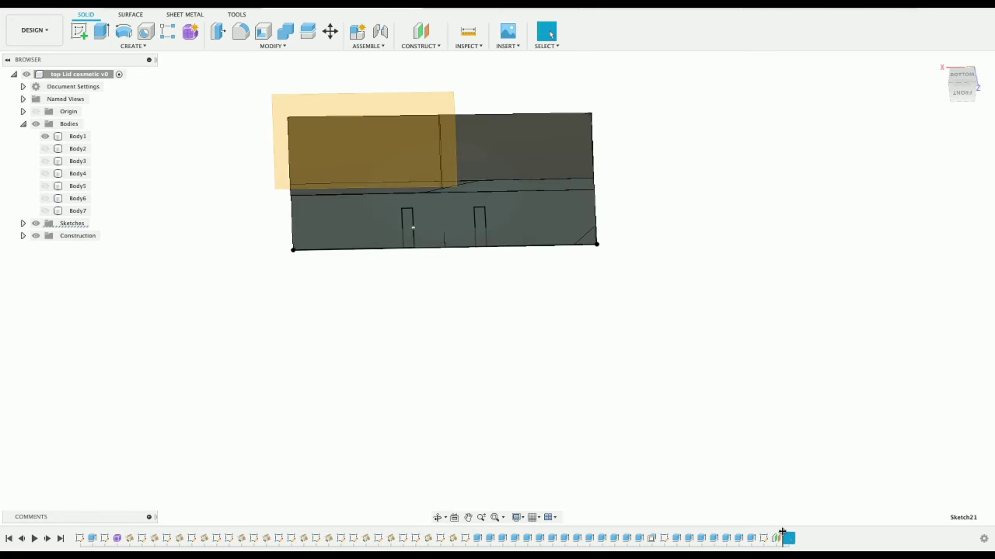
pyautogui.rightClick(788, 537)
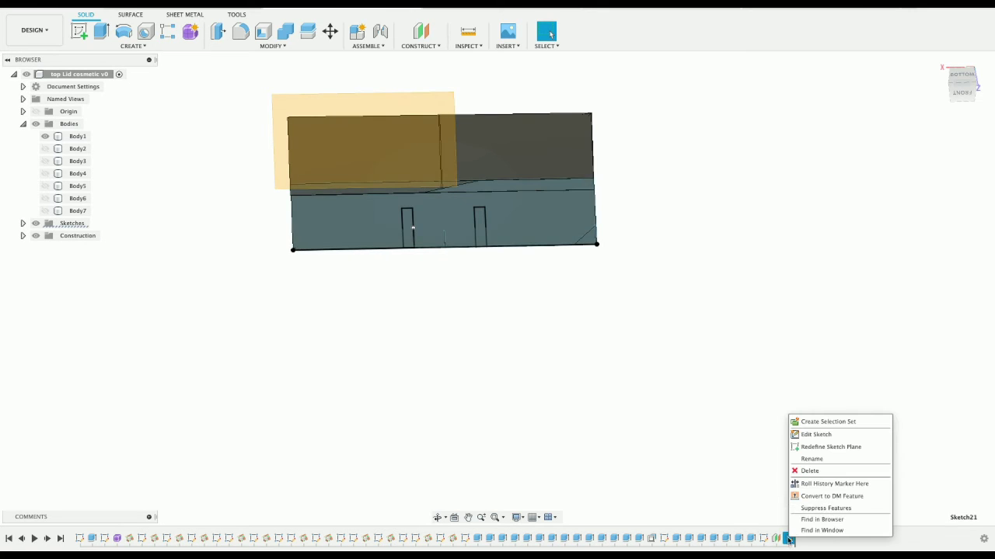
pyautogui.click(817, 447)
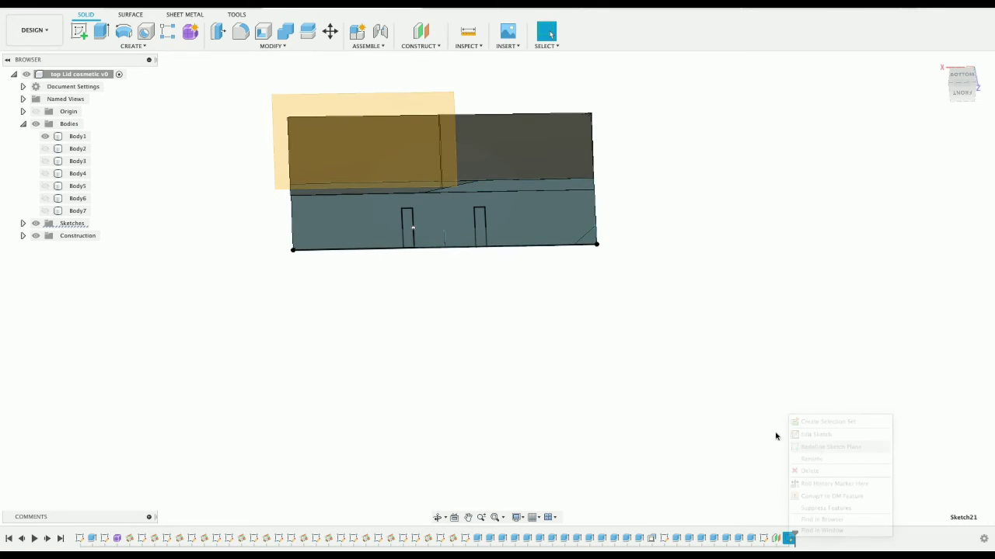
pyautogui.click(375, 161)
pyautogui.click(937, 153)
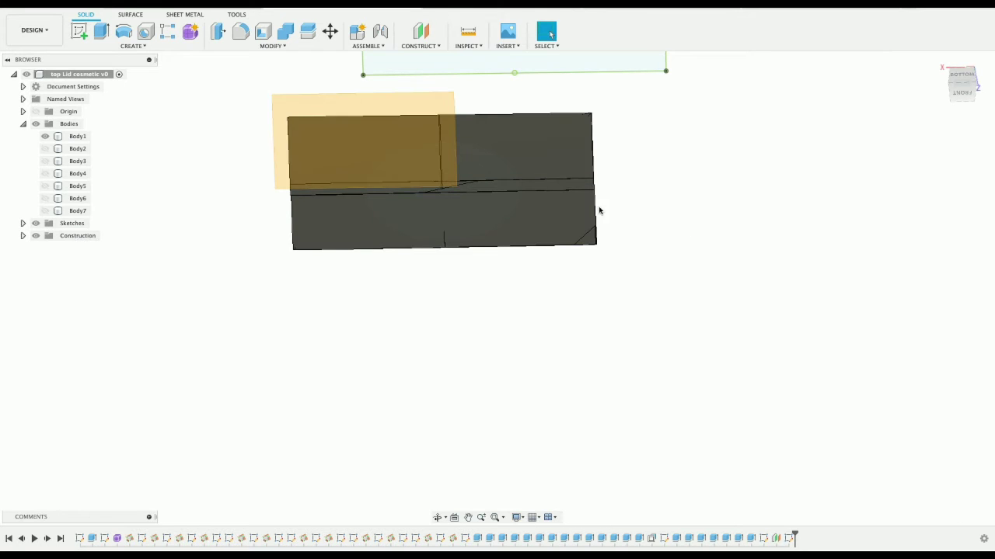
# - Check from below whether both slot outlines on the lid can be selected as closed profiles
pyautogui.scroll(-3, 667, 433)
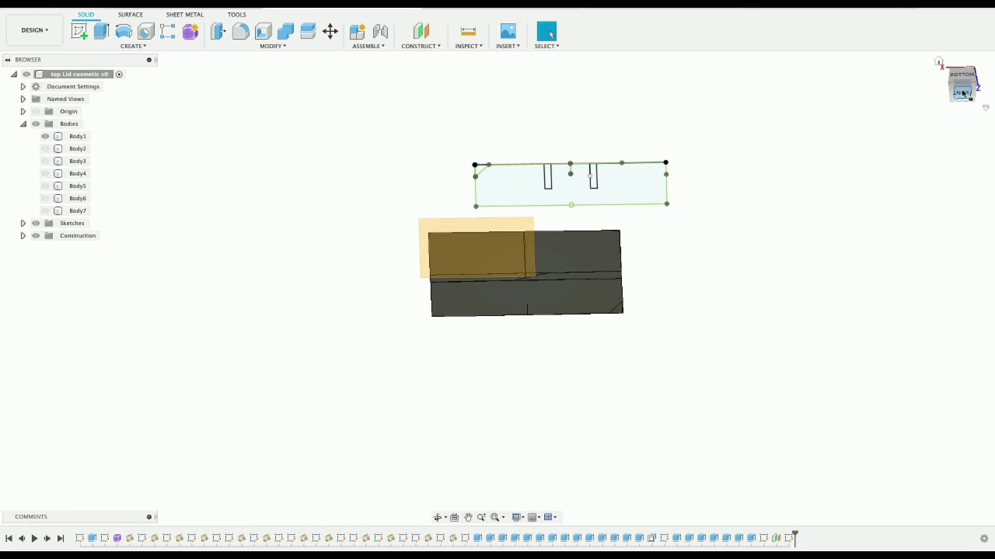
pyautogui.moveTo(963, 94)
pyautogui.mouseDown()
pyautogui.moveTo(955, 84)
pyautogui.moveTo(965, 82)
pyautogui.moveTo(960, 99)
pyautogui.mouseUp()
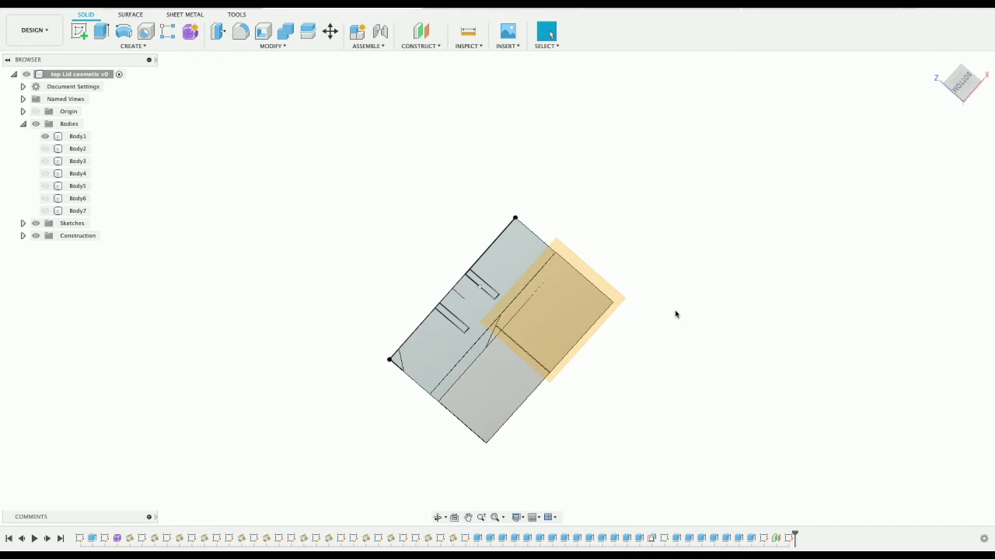
pyautogui.scroll(10, 513, 317)
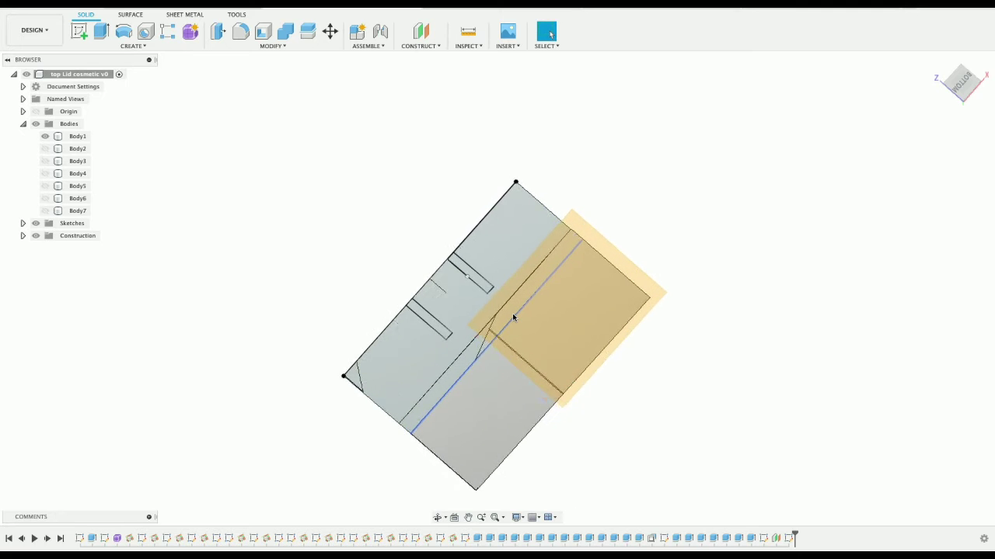
pyautogui.scroll(-5, 513, 316)
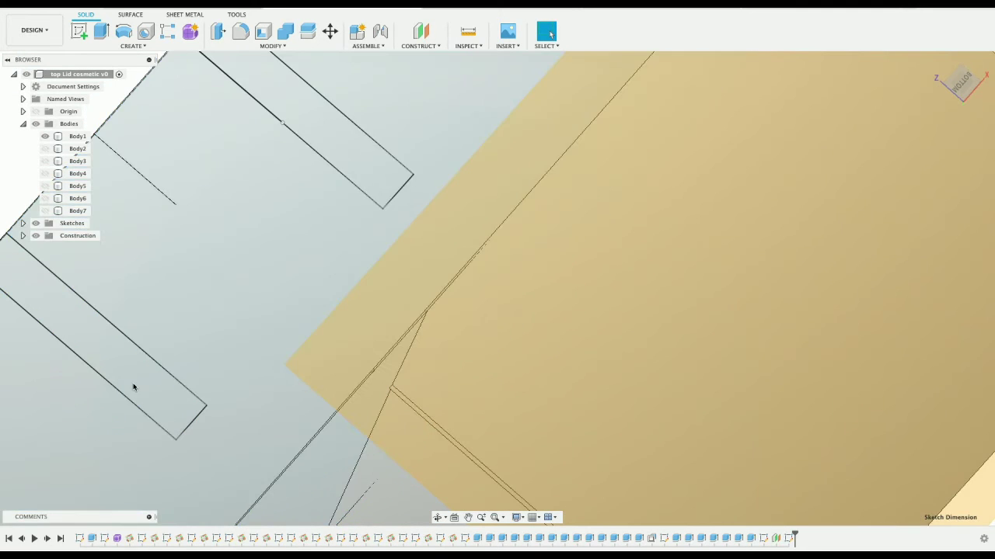
pyautogui.click(99, 355)
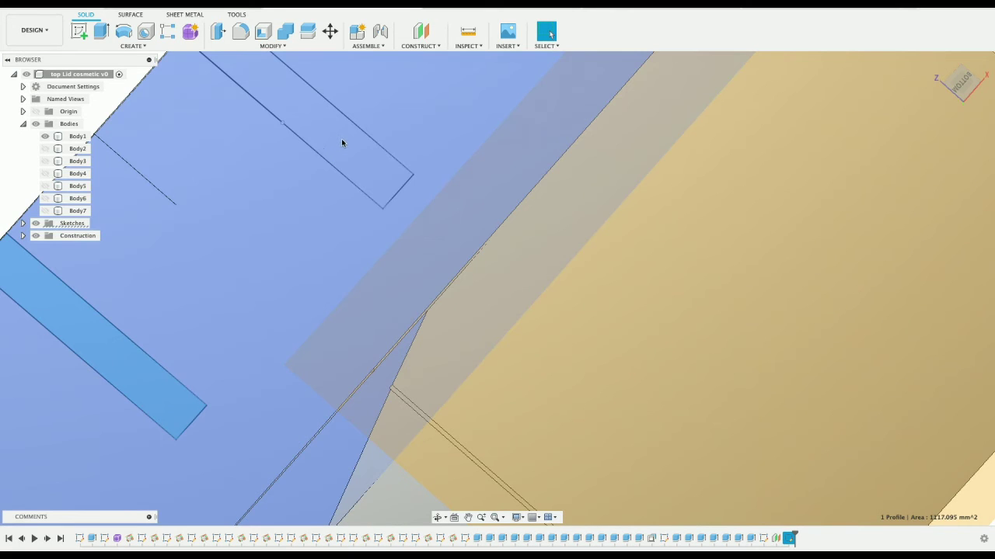
pyautogui.click(296, 133)
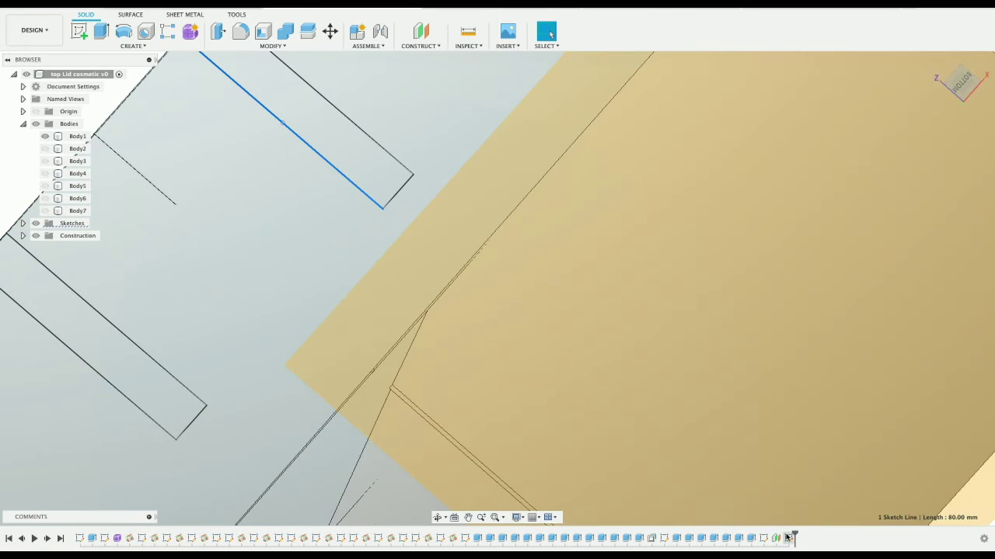
# - Reopen the cutout sketch for editing and test whether the left slot's interior selects as its own profile
pyautogui.click(788, 538)
pyautogui.doubleClick(788, 538)
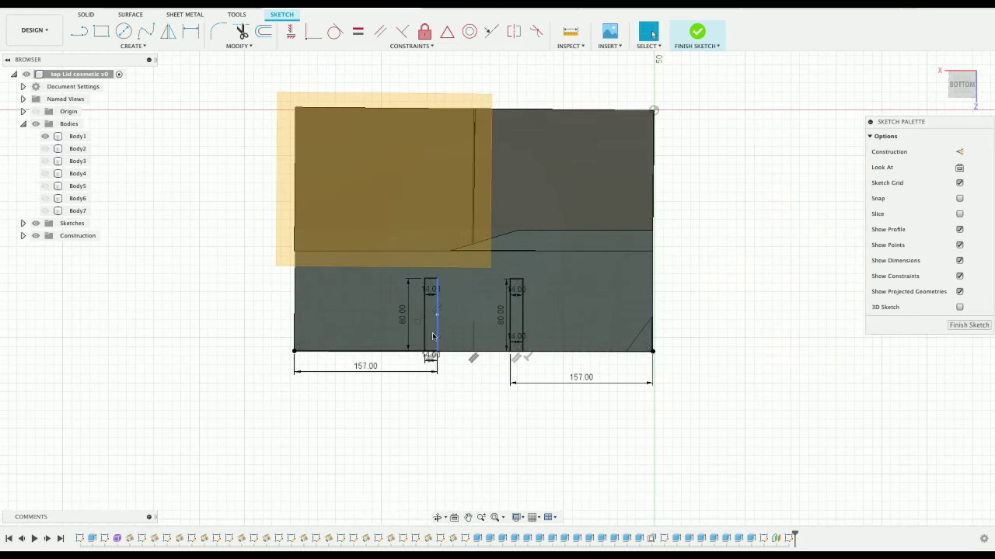
pyautogui.scroll(10, 433, 335)
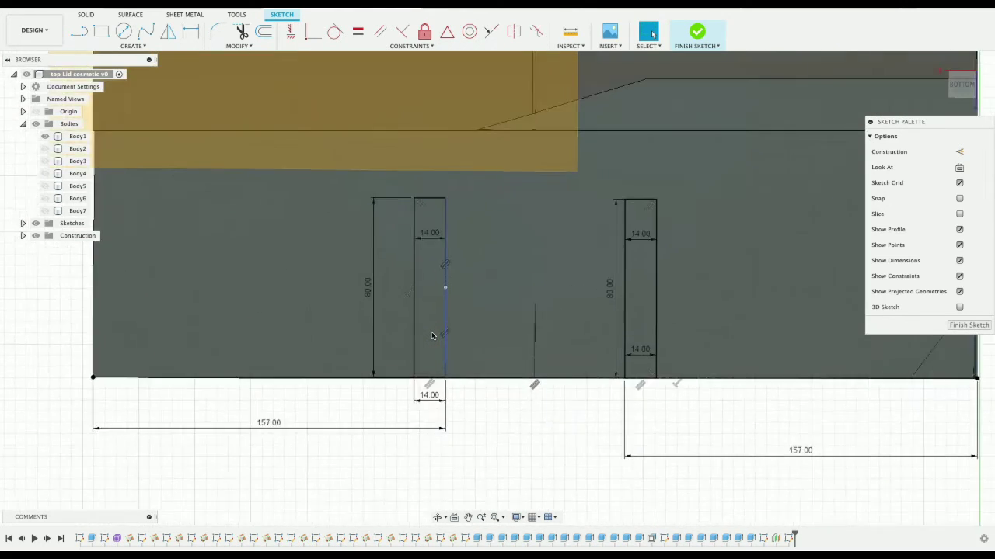
pyautogui.scroll(-8, 433, 335)
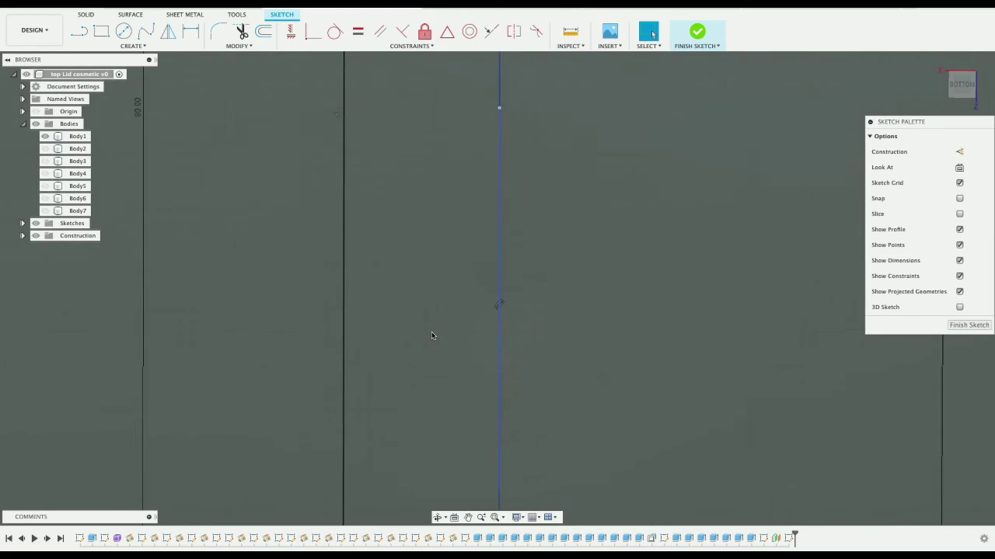
pyautogui.scroll(-6, 433, 335)
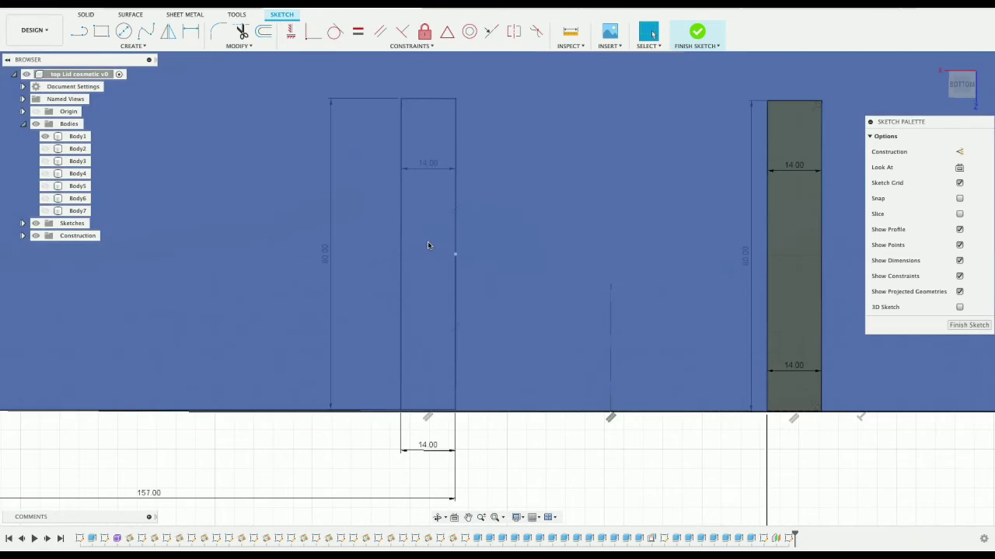
pyautogui.click(428, 243)
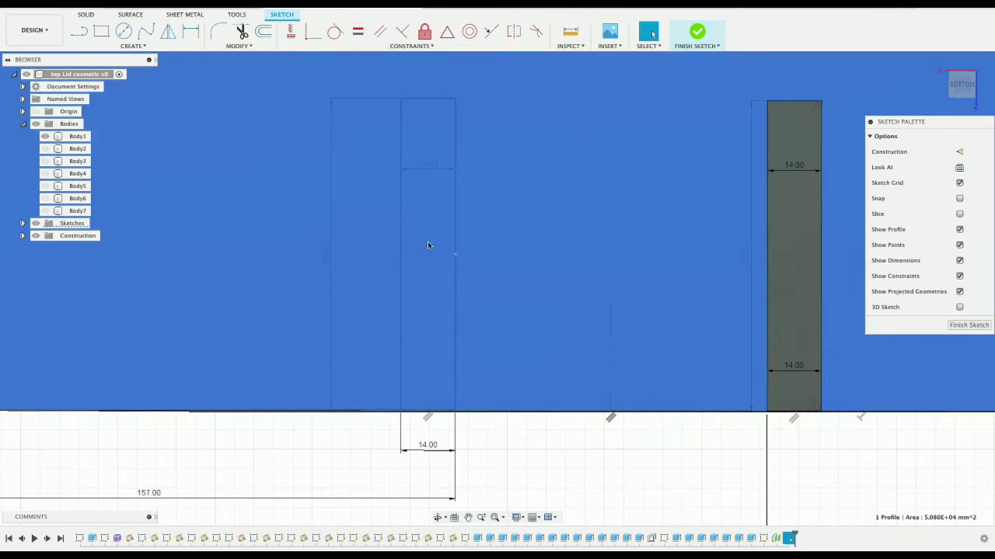
# - Examine the left slot's lower end closely for a gap where its long side meets the lid's edge line
pyautogui.scroll(6, 430, 404)
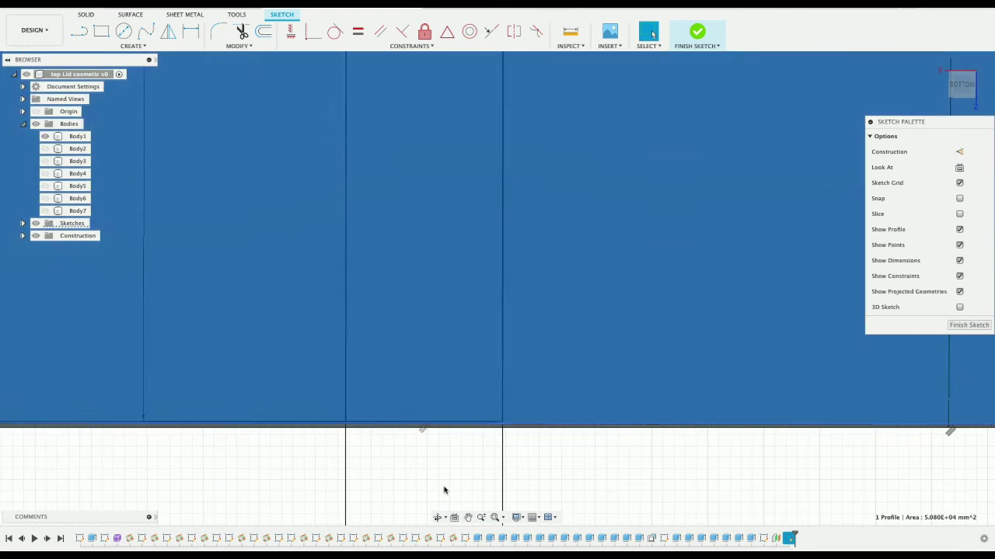
pyautogui.click(445, 491)
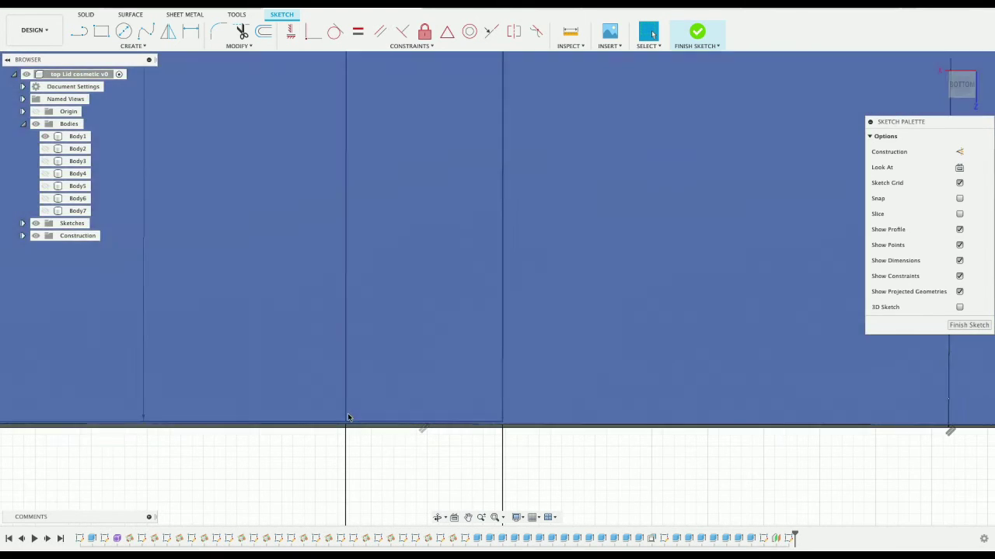
pyautogui.click(347, 416)
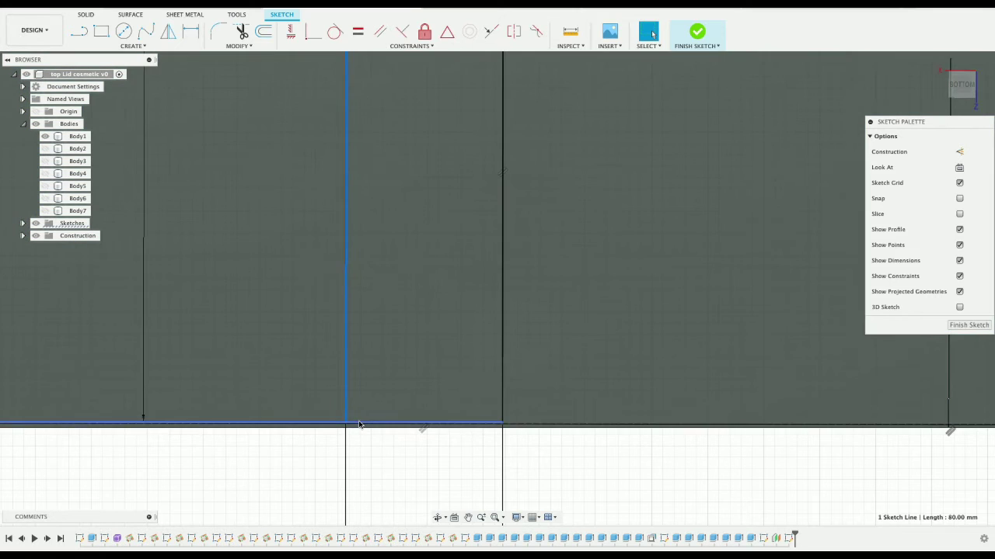
pyautogui.scroll(1, 359, 424)
pyautogui.scroll(2, 359, 425)
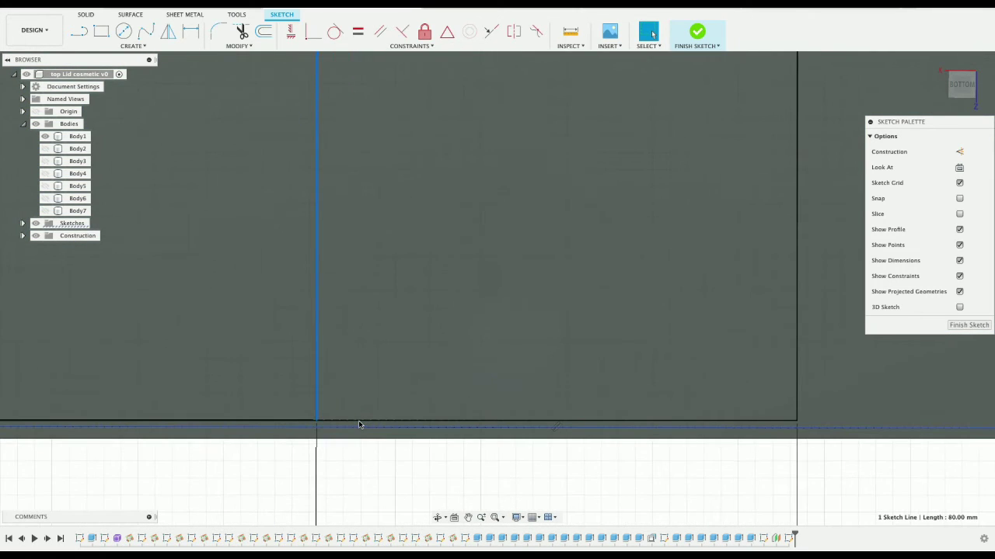
pyautogui.scroll(3, 359, 424)
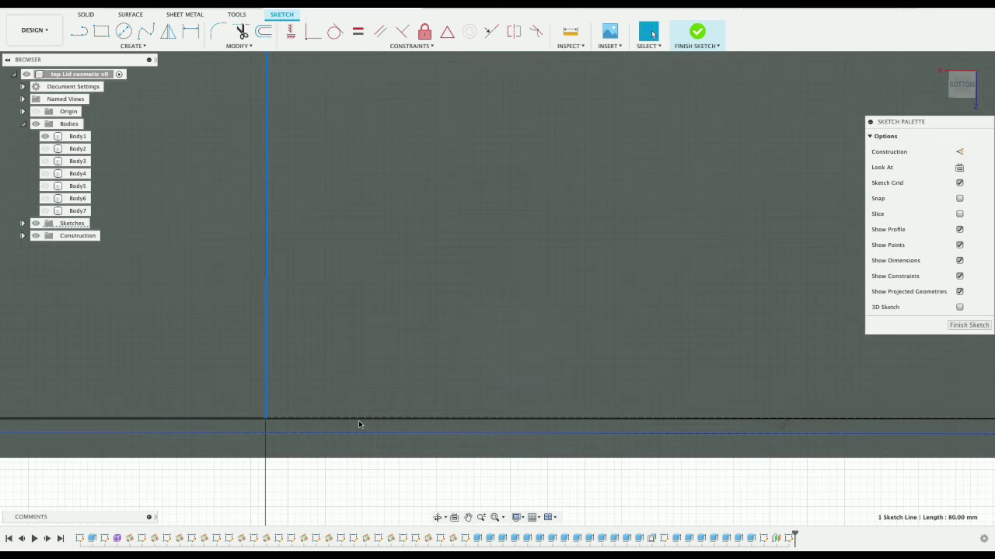
# - Examine the lid's two-slot sketch from below and above, and check which timeline sketch holds the circular profile
pyautogui.scroll(-10, 384, 389)
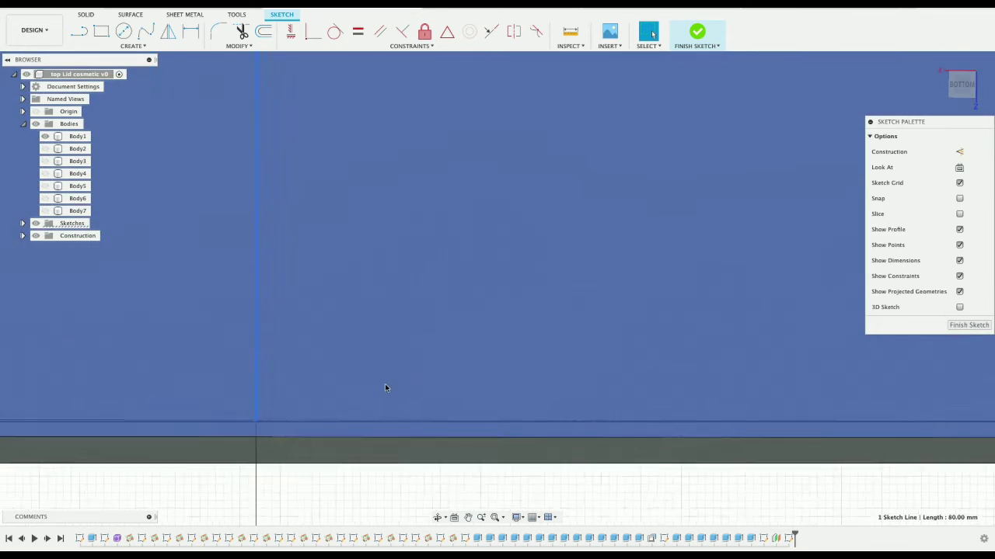
pyautogui.scroll(-10, 383, 389)
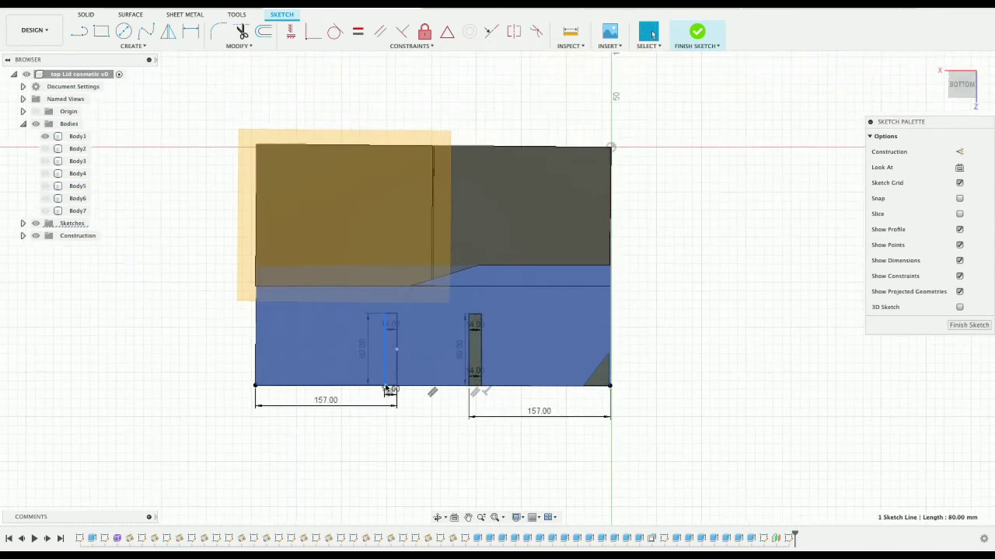
pyautogui.click(405, 515)
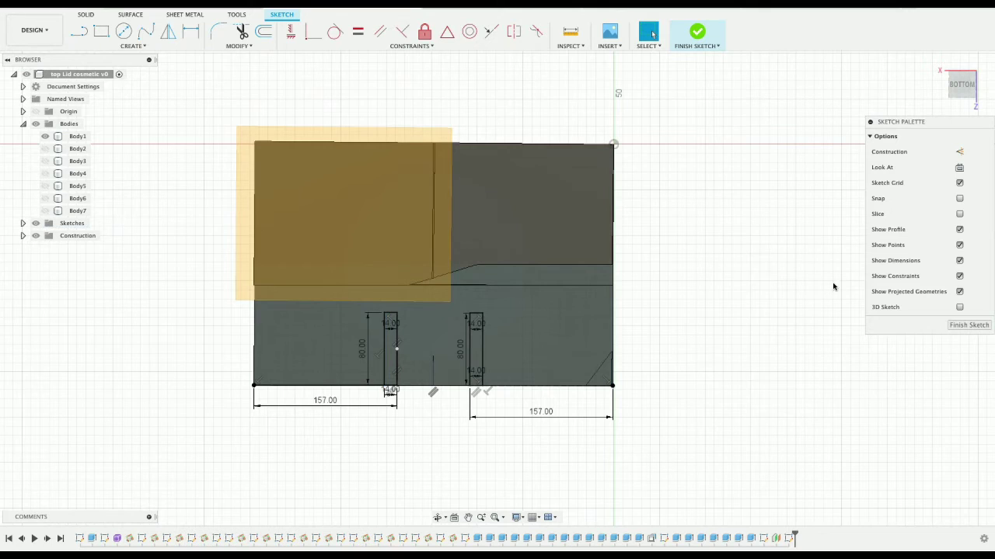
pyautogui.moveTo(954, 101); pyautogui.dragTo(730, 192)
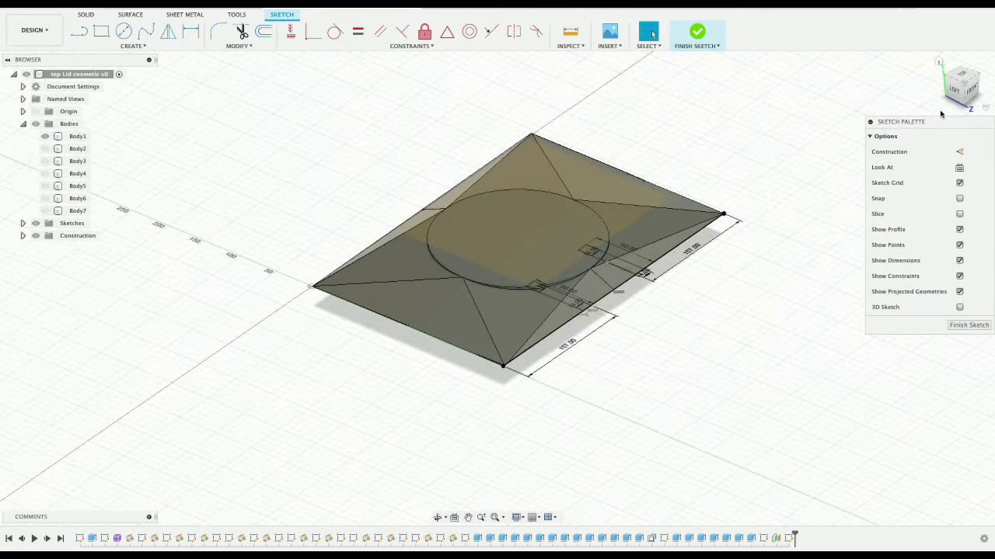
pyautogui.moveTo(963, 93); pyautogui.dragTo(930, 27)
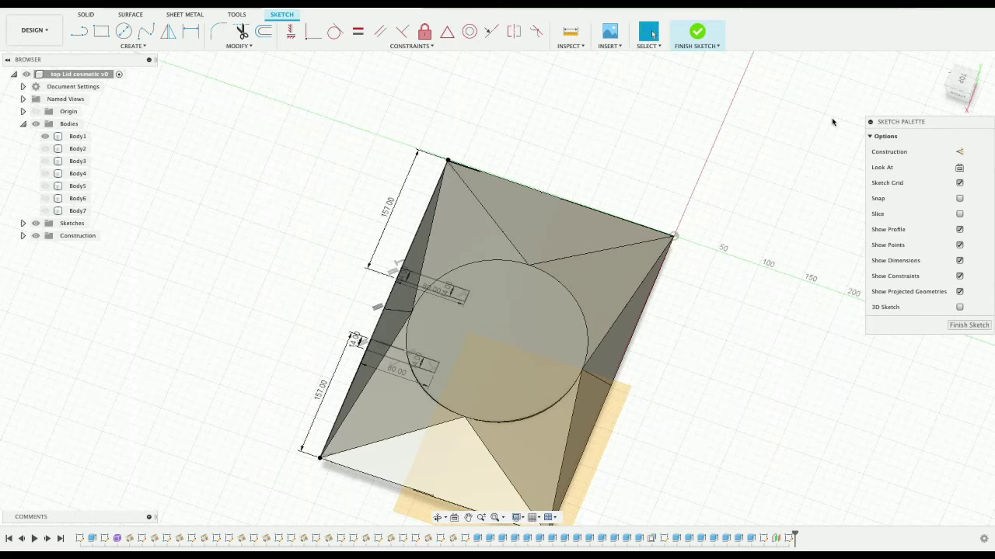
pyautogui.moveTo(960, 95); pyautogui.dragTo(938, 61)
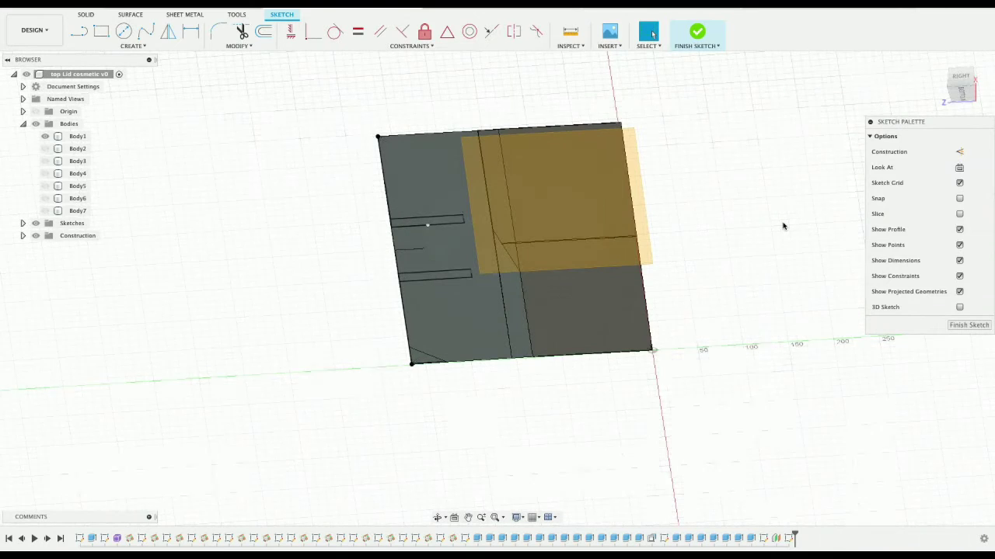
pyautogui.click(763, 540)
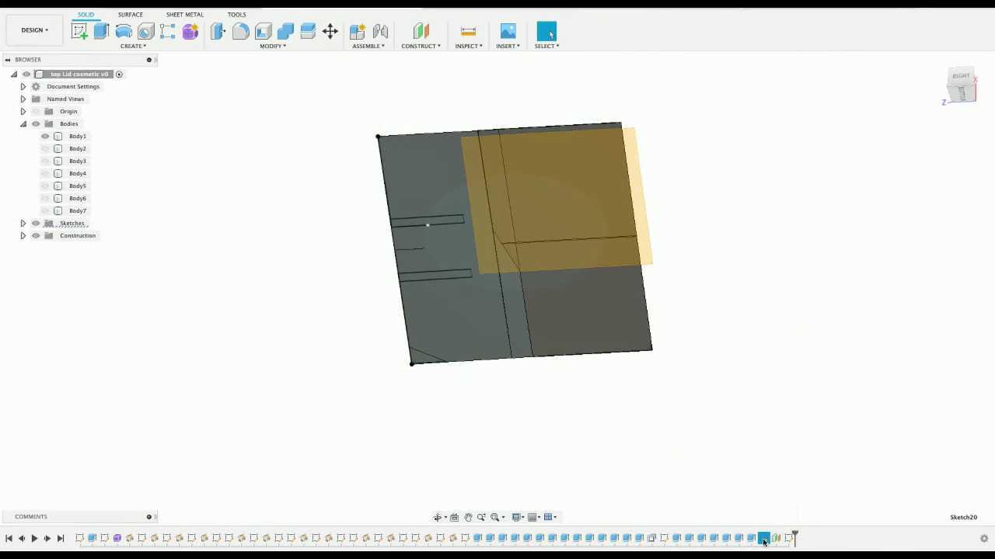
pyautogui.click(960, 82)
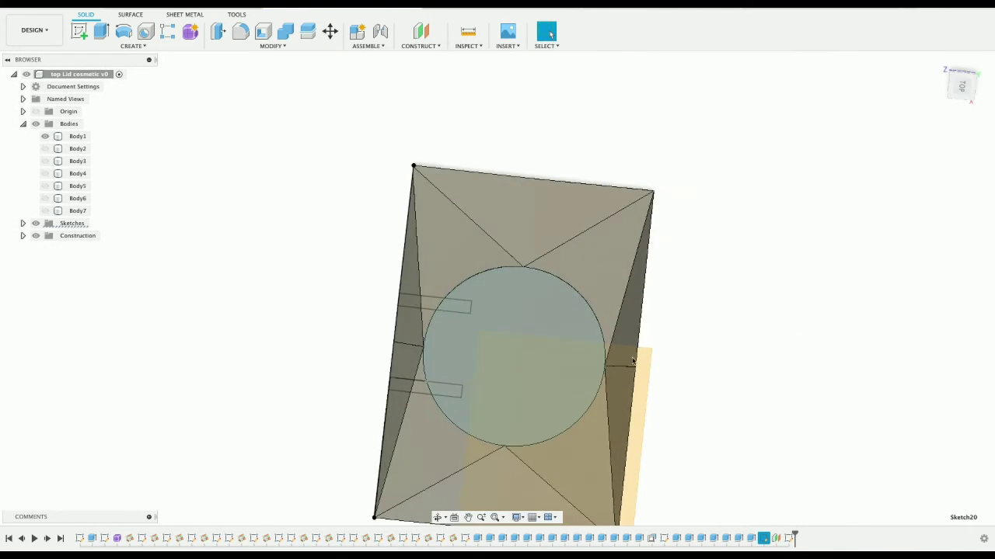
pyautogui.click(543, 354)
pyautogui.rightClick(527, 349)
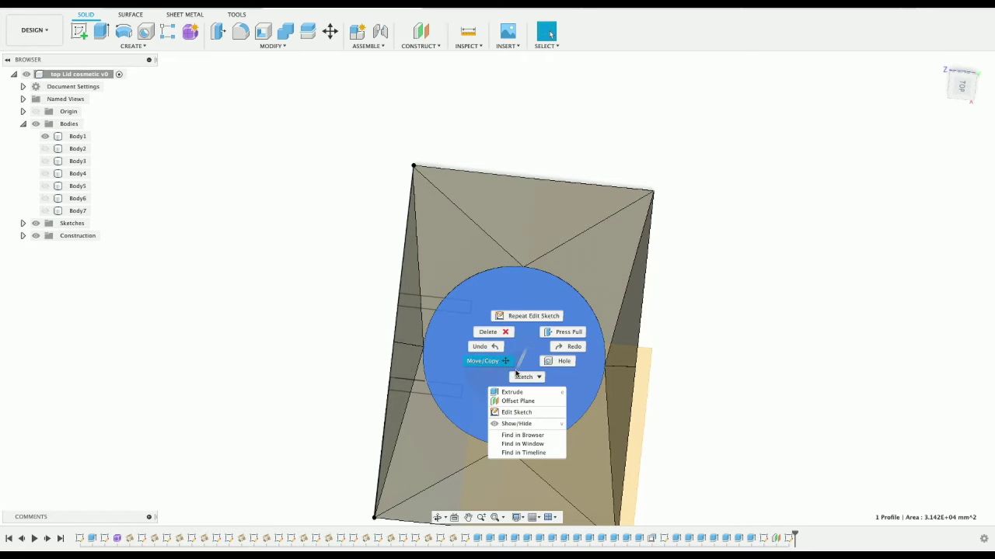
pyautogui.click(668, 349)
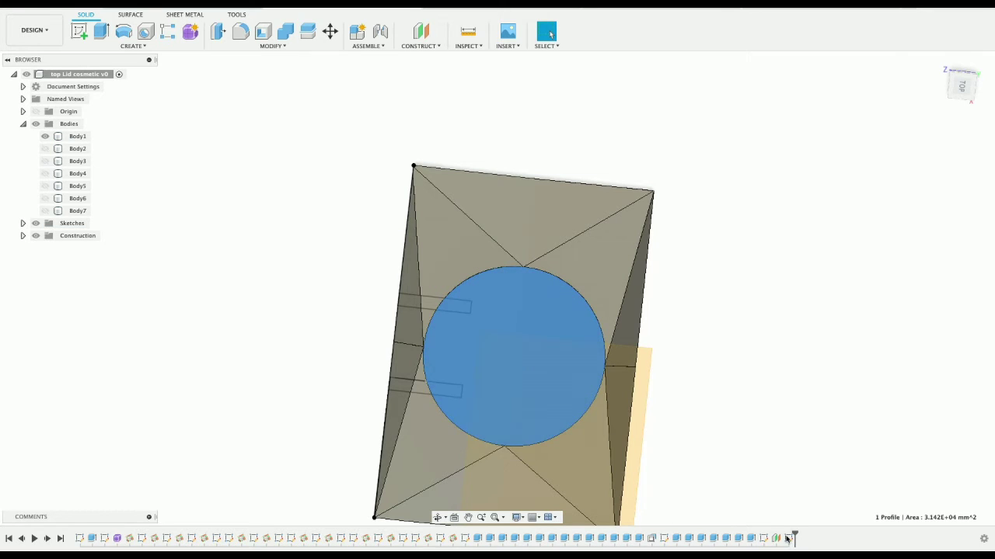
# - Delete the sketch with the two slot rectangles and the offset construction plane from the design history
pyautogui.click(788, 539)
pyautogui.rightClick(788, 538)
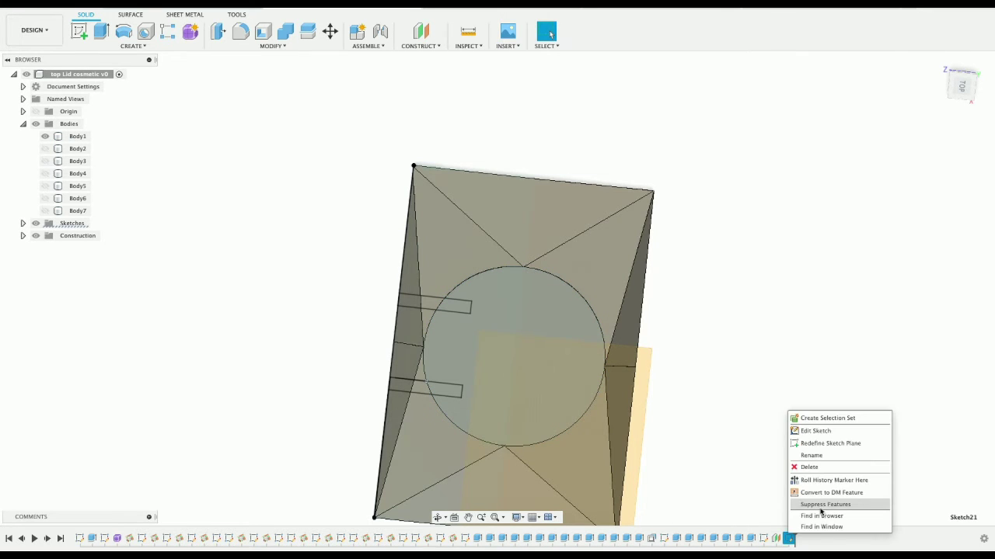
pyautogui.click(809, 467)
pyautogui.click(501, 352)
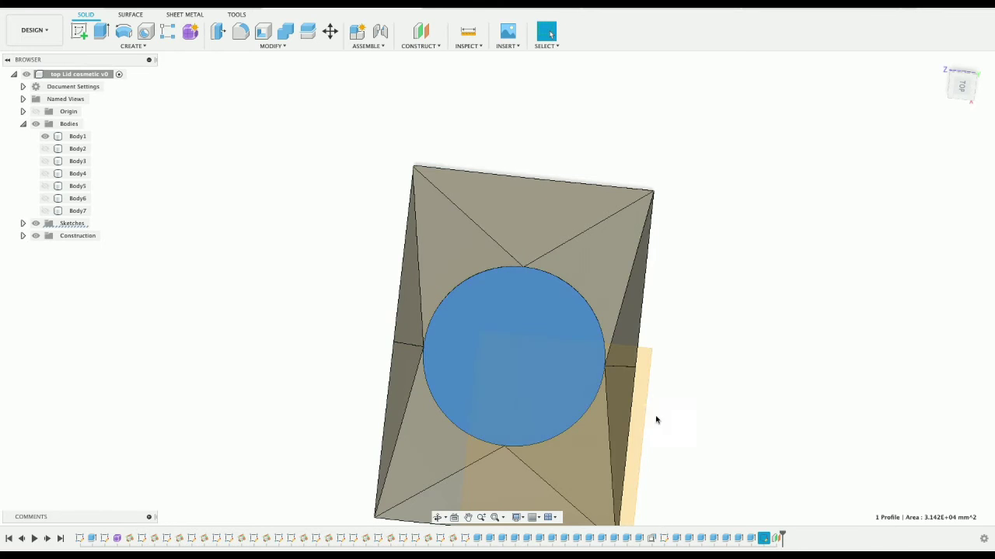
pyautogui.click(775, 477)
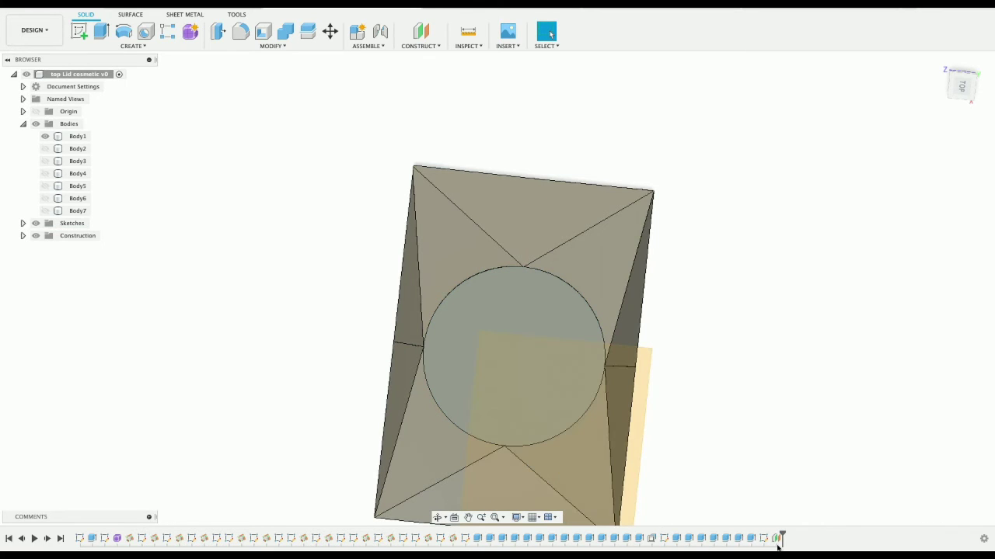
pyautogui.rightClick(776, 538)
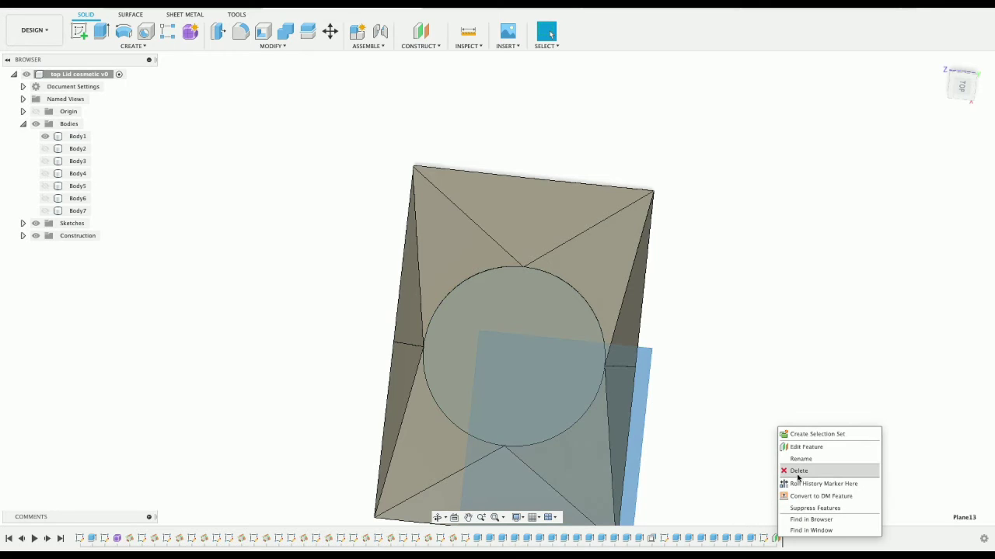
pyautogui.click(801, 471)
# - Start a sketch on the lid's circular profile and draw a line about 394 mm long between the two corners of one long edge
pyautogui.click(514, 367)
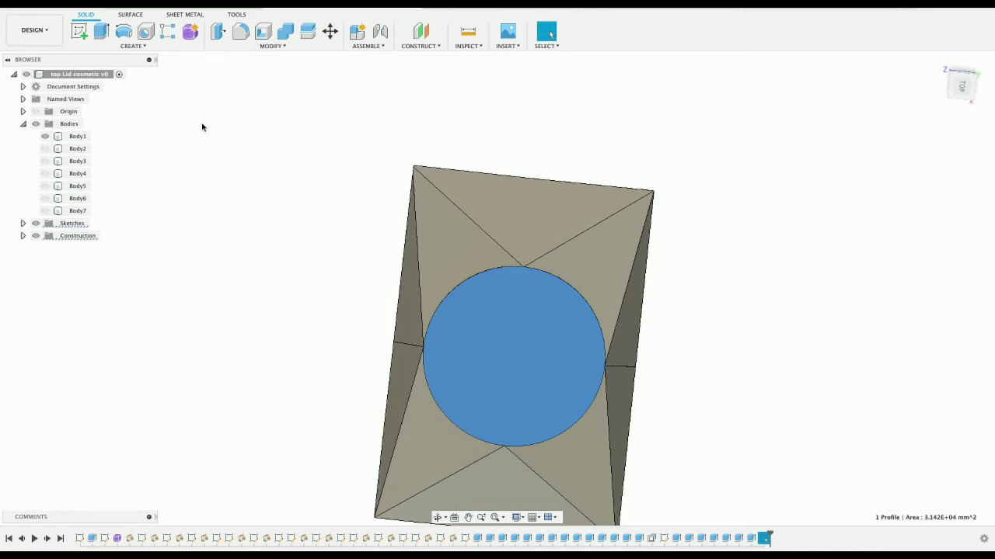
pyautogui.click(79, 31)
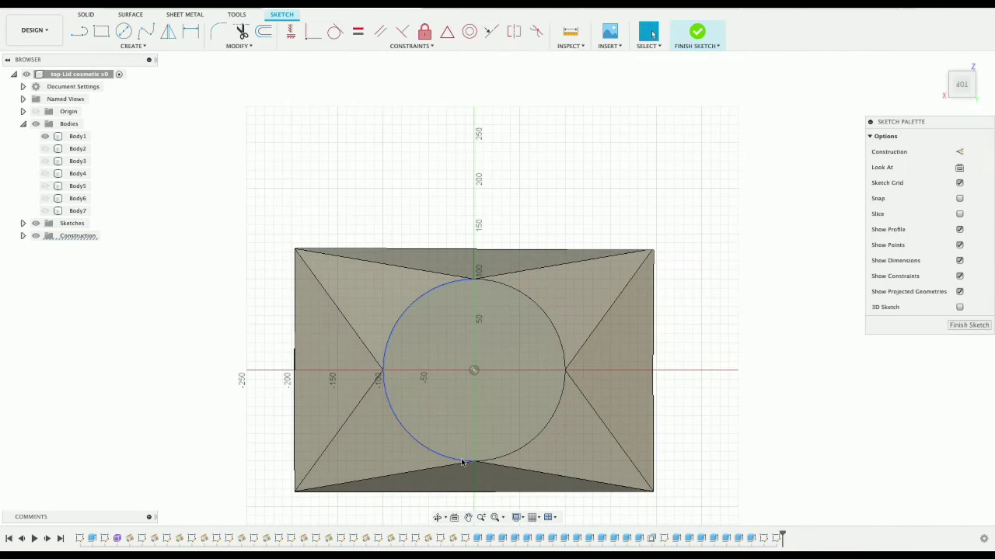
pyautogui.scroll(5, 461, 463)
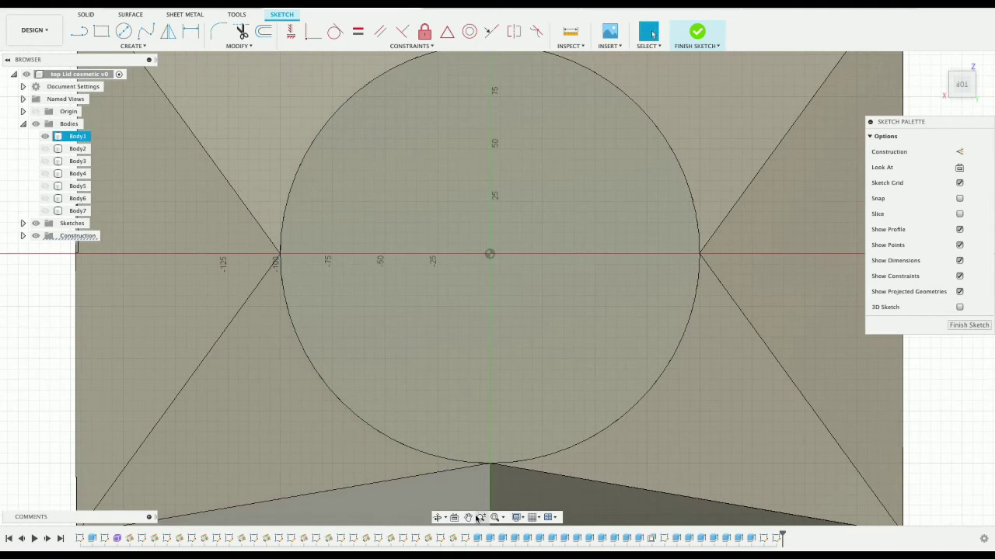
pyautogui.click(468, 518)
pyautogui.moveTo(273, 321)
pyautogui.mouseDown()
pyautogui.moveTo(322, 235)
pyautogui.moveTo(249, 376)
pyautogui.mouseUp()
pyautogui.scroll(5, 206, 377)
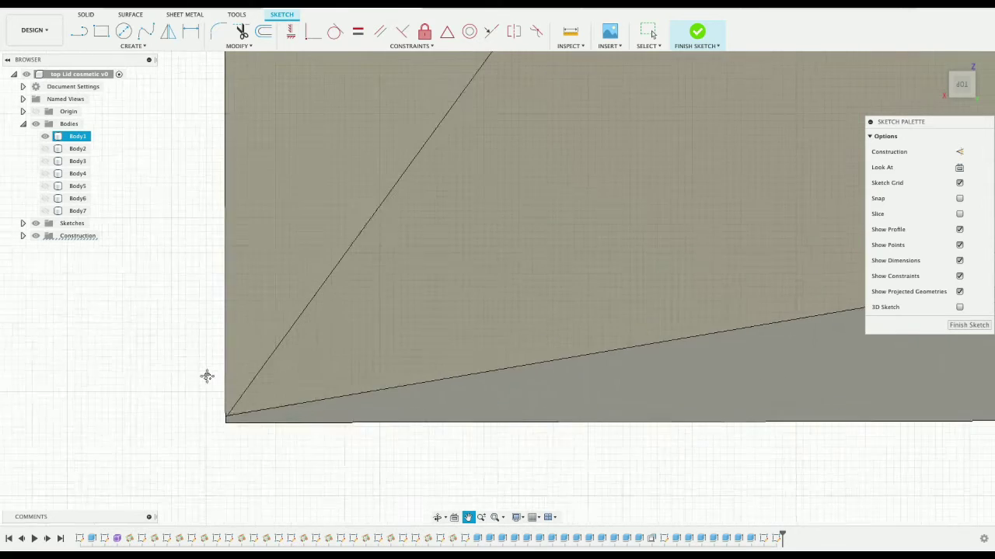
pyautogui.moveTo(207, 375); pyautogui.dragTo(204, 262)
pyautogui.moveTo(202, 329); pyautogui.dragTo(202, 355)
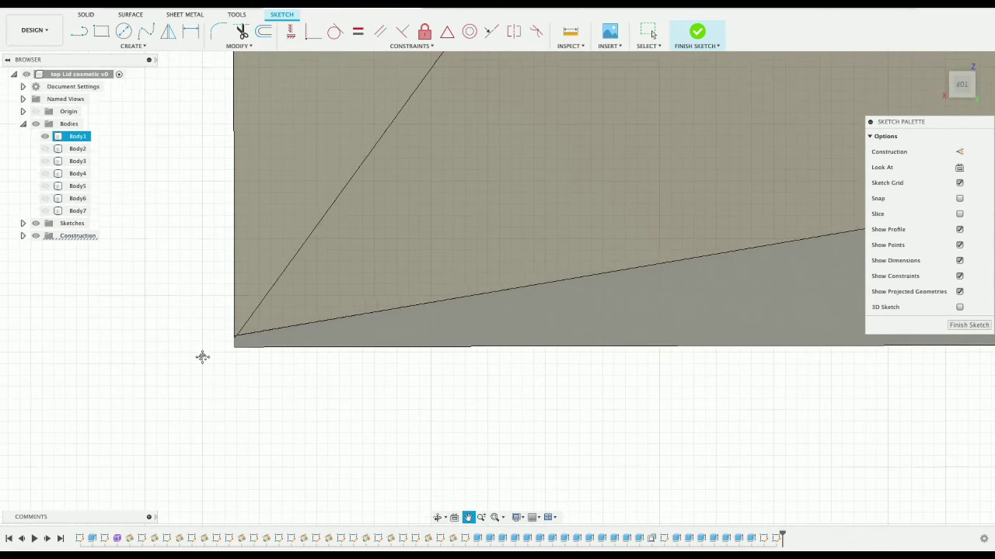
pyautogui.scroll(3, 202, 356)
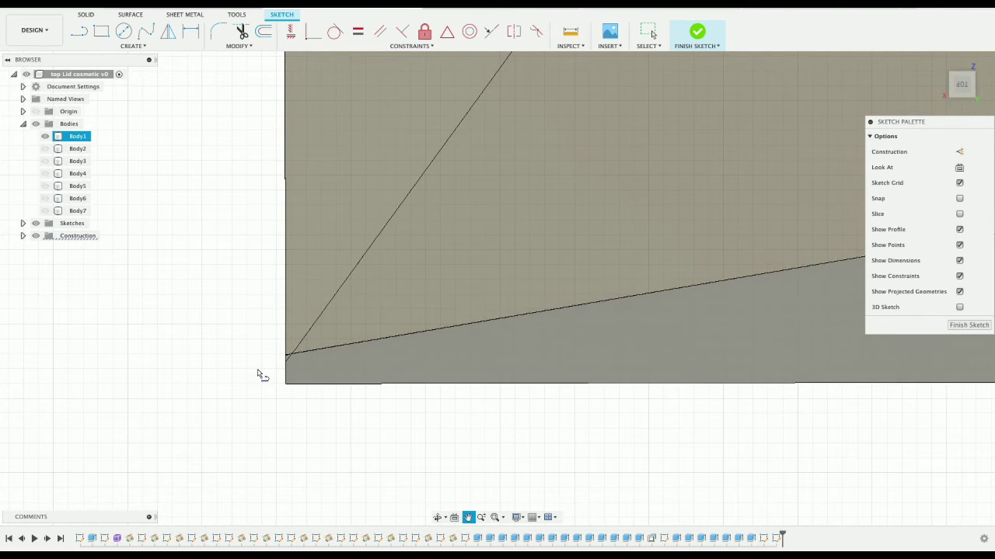
pyautogui.press('l')
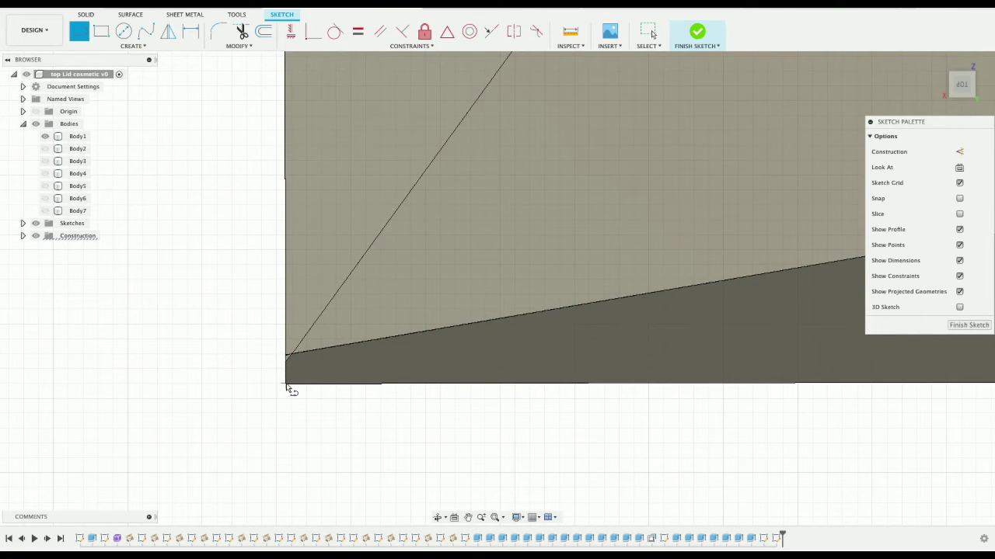
pyautogui.click(285, 384)
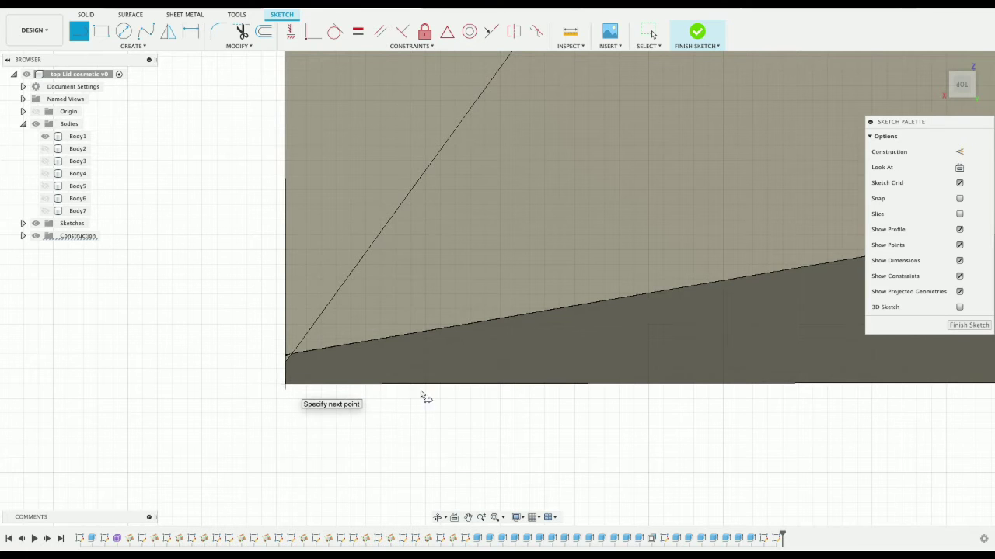
pyautogui.click(468, 517)
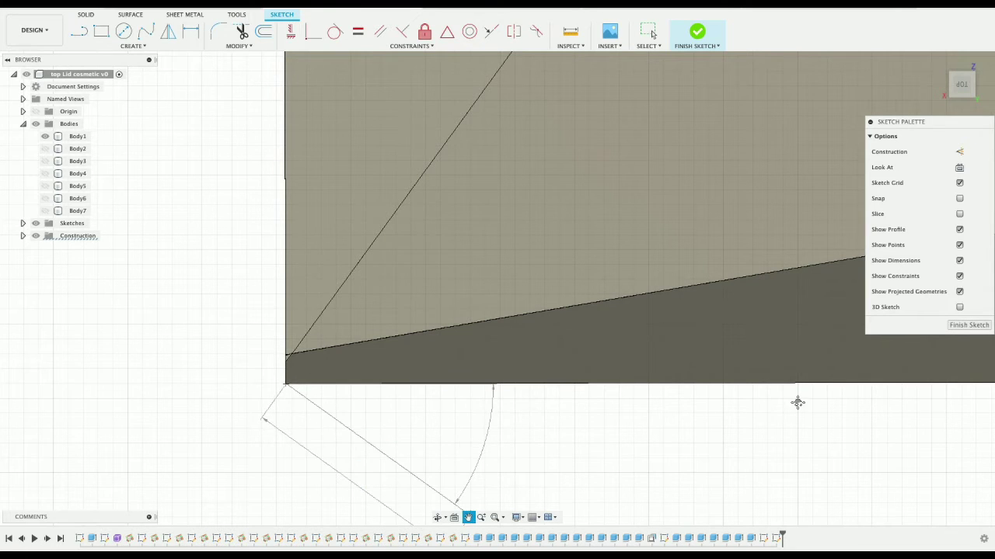
pyautogui.moveTo(797, 402); pyautogui.dragTo(402, 388)
pyautogui.scroll(3, 401, 388)
pyautogui.scroll(-10, 402, 388)
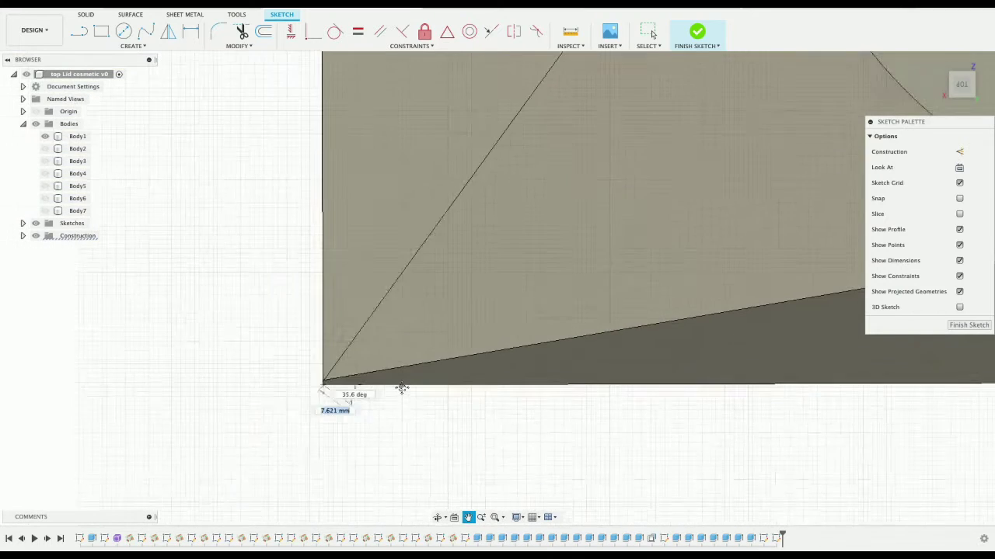
pyautogui.scroll(-4, 402, 388)
pyautogui.moveTo(606, 373); pyautogui.dragTo(238, 309)
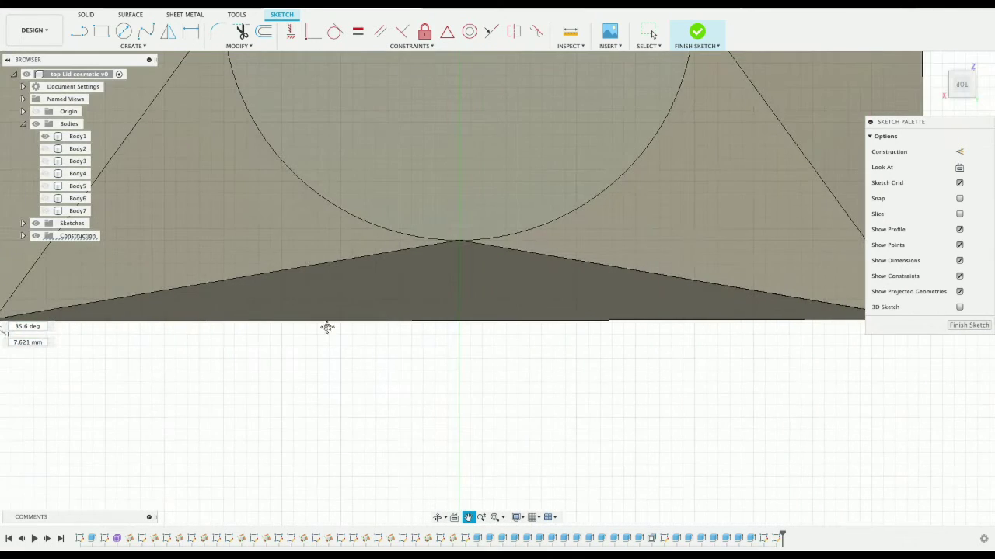
pyautogui.moveTo(335, 330); pyautogui.dragTo(151, 366)
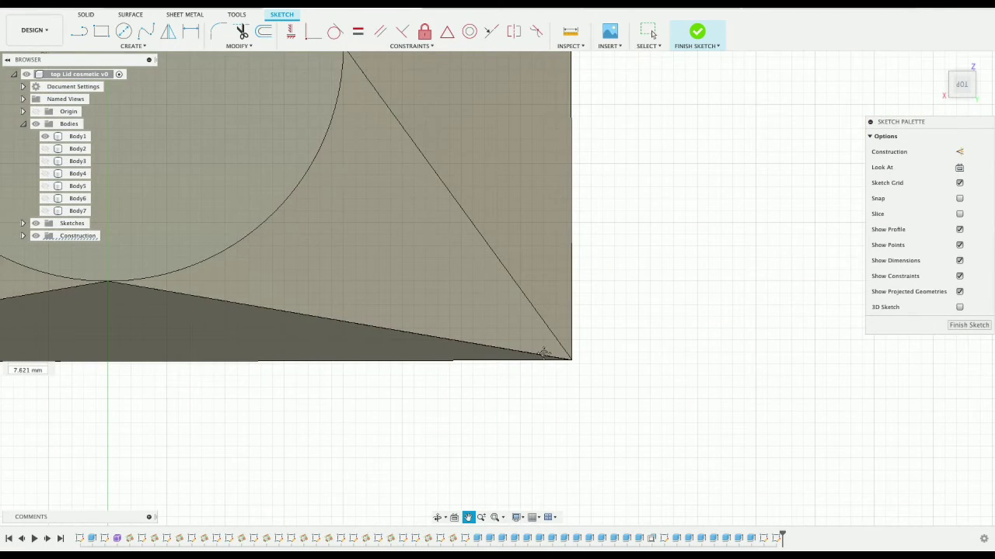
pyautogui.press('l')
pyautogui.scroll(2, 597, 370)
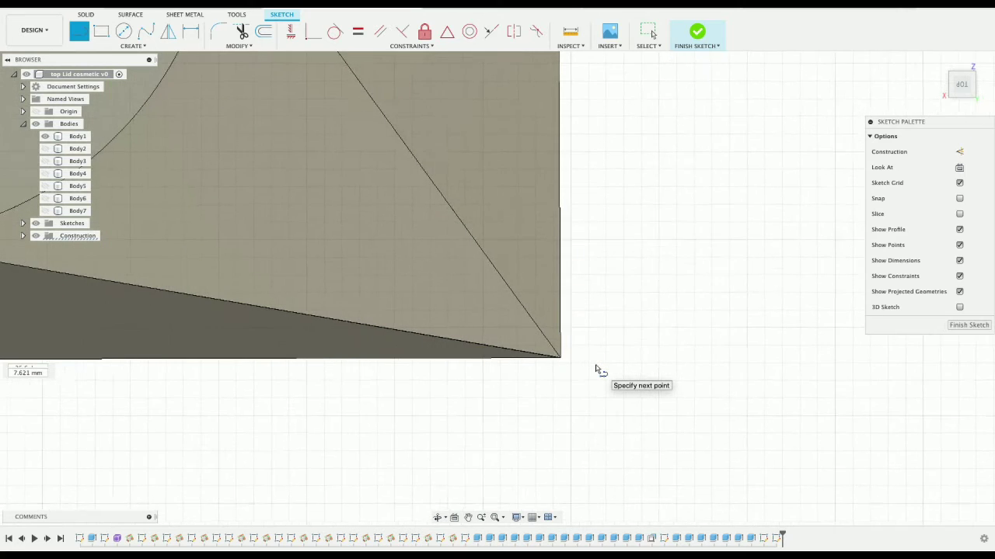
pyautogui.scroll(8, 596, 370)
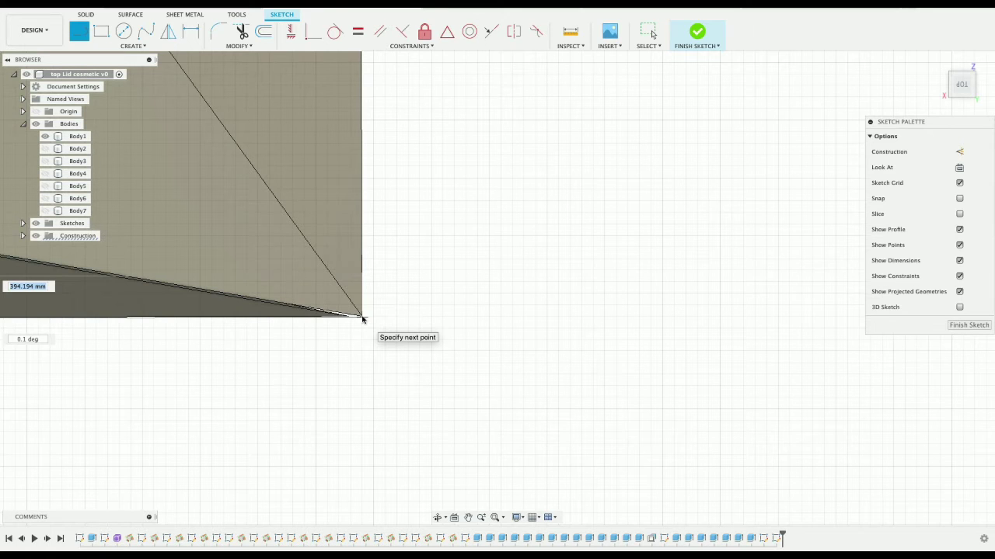
pyautogui.click(362, 316)
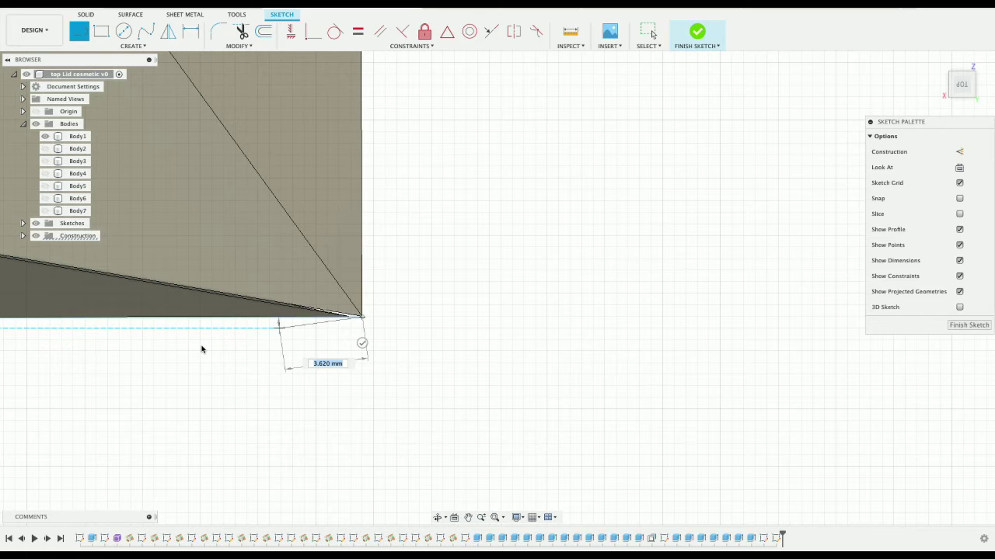
pyautogui.press('Escape')
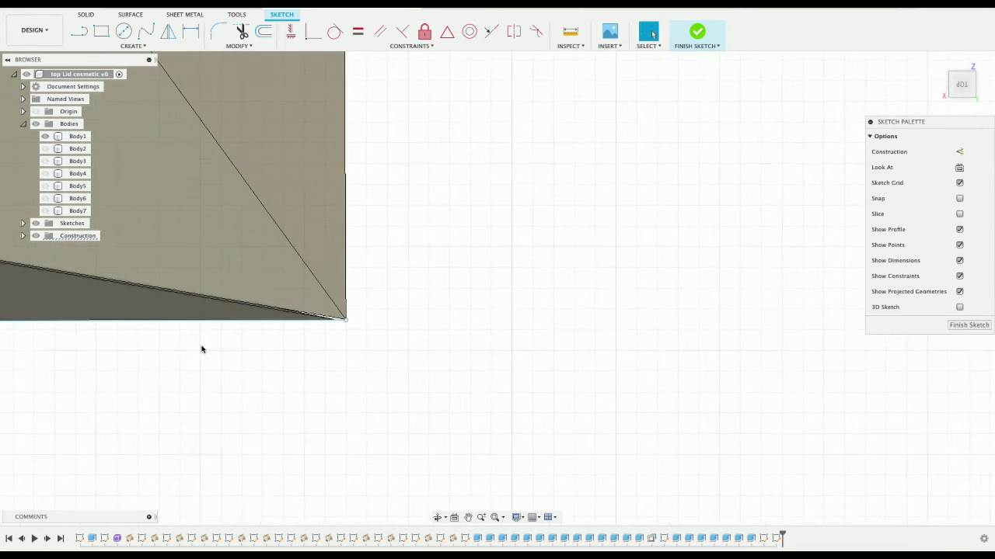
# - Examine the new line's position relative to the lid's corner and long edge from several angles
pyautogui.scroll(3, 201, 349)
pyautogui.moveTo(962, 87); pyautogui.dragTo(961, 69)
pyautogui.scroll(-3, 701, 222)
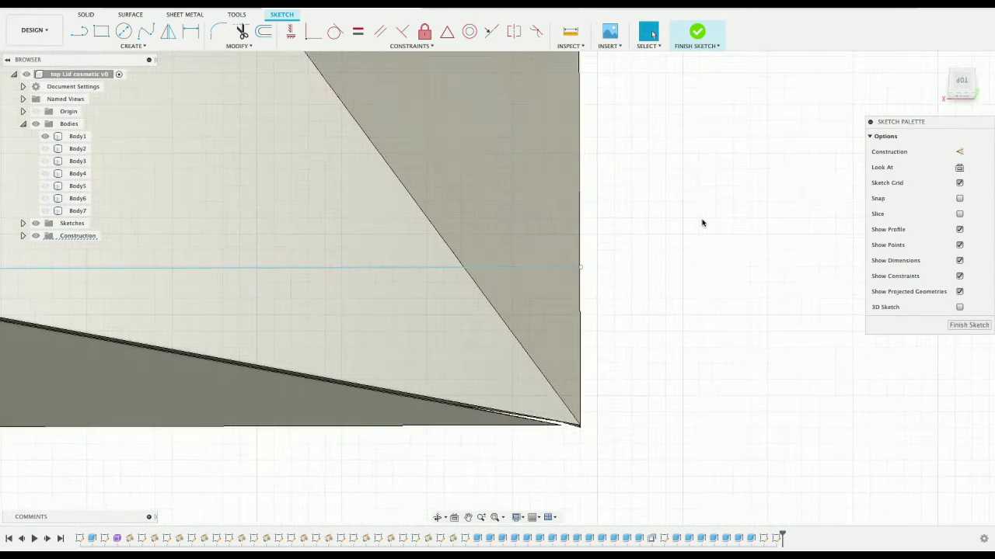
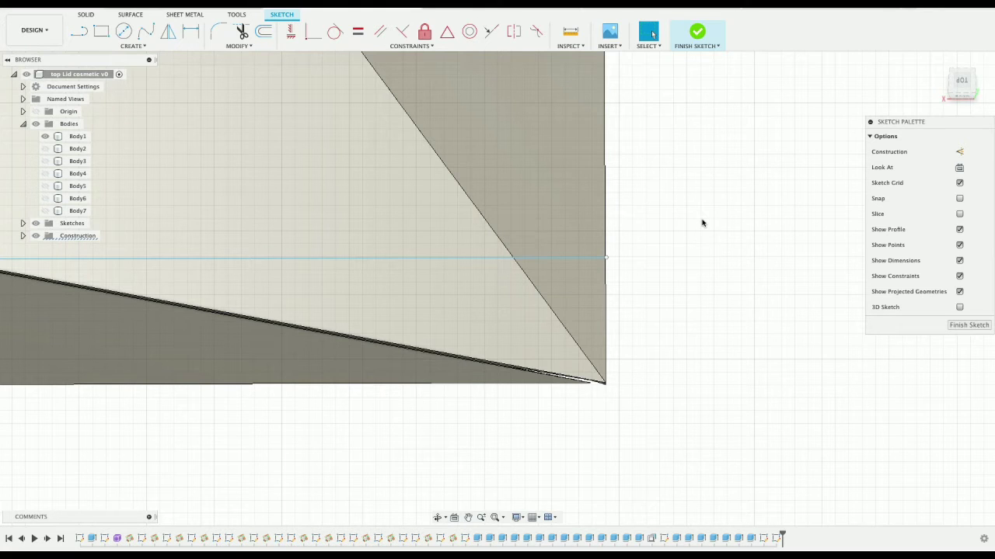
pyautogui.click(568, 346)
pyautogui.click(845, 205)
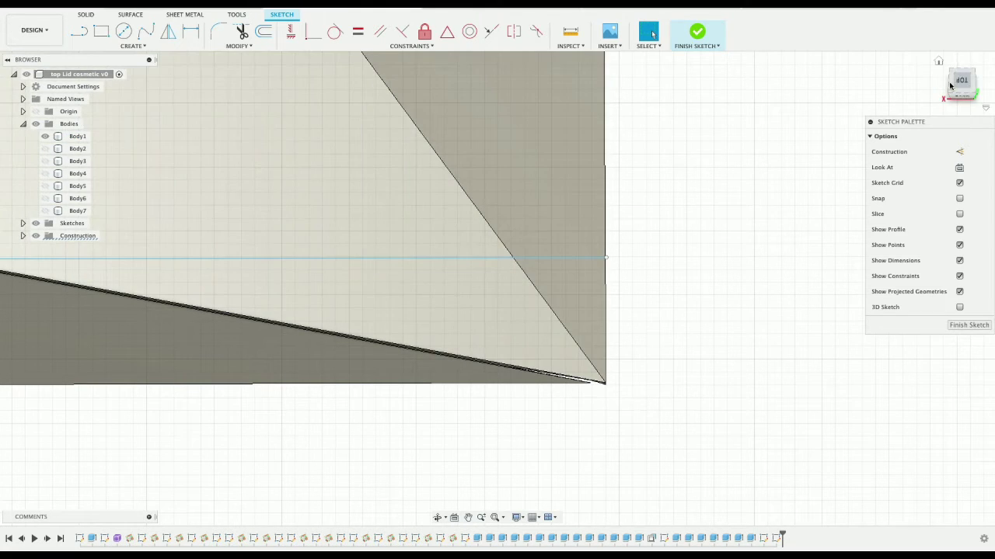
pyautogui.moveTo(961, 82)
pyautogui.mouseDown()
pyautogui.moveTo(937, 82)
pyautogui.moveTo(924, 65)
pyautogui.moveTo(958, 94)
pyautogui.mouseUp()
pyautogui.click(959, 90)
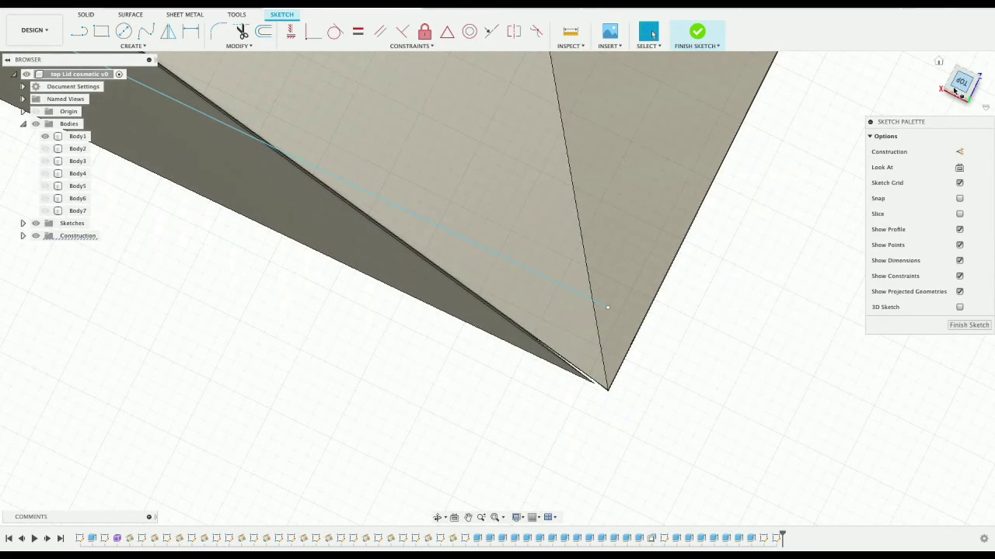
pyautogui.click(587, 253)
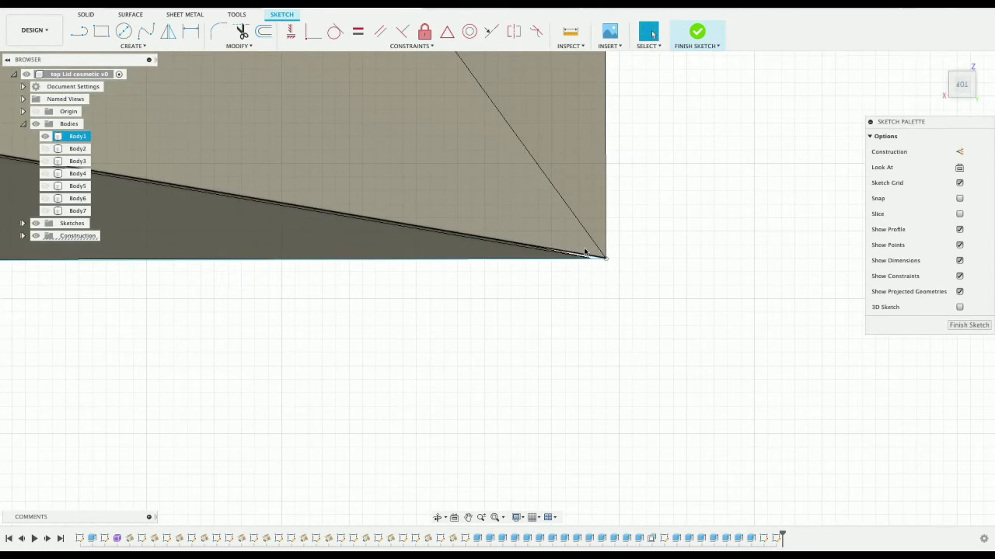
# - Draw a 157 mm line along the lid's long edge inward from each of its two corners
pyautogui.scroll(2, 594, 241)
pyautogui.scroll(-1, 594, 240)
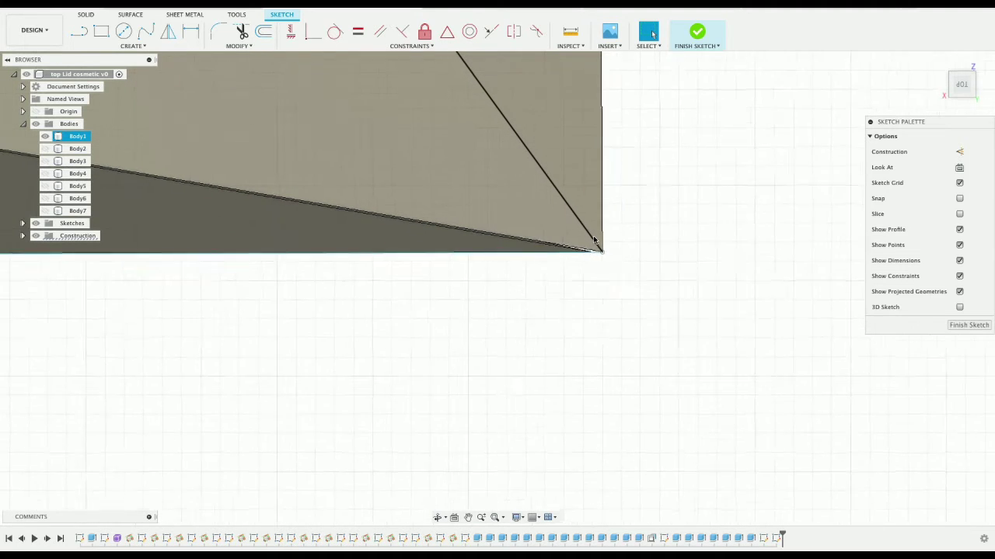
pyautogui.scroll(-5, 593, 240)
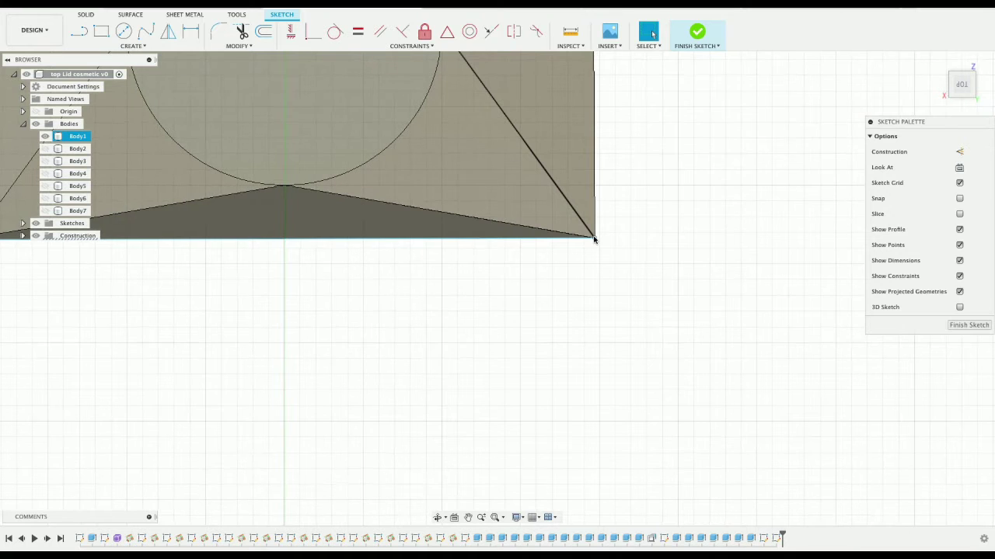
pyautogui.click(467, 516)
pyautogui.moveTo(427, 399); pyautogui.dragTo(600, 456)
pyautogui.press('Escape')
pyautogui.press('l')
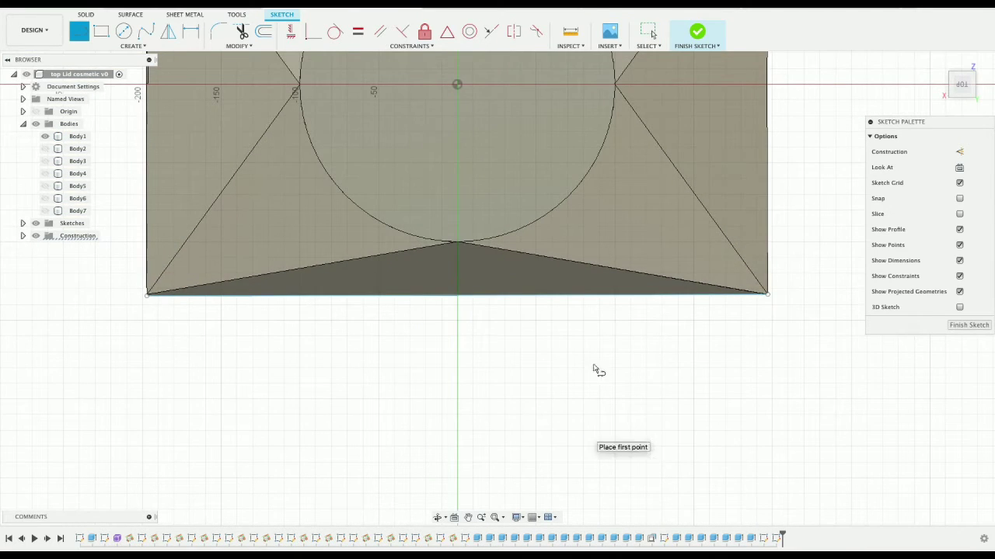
pyautogui.click(767, 296)
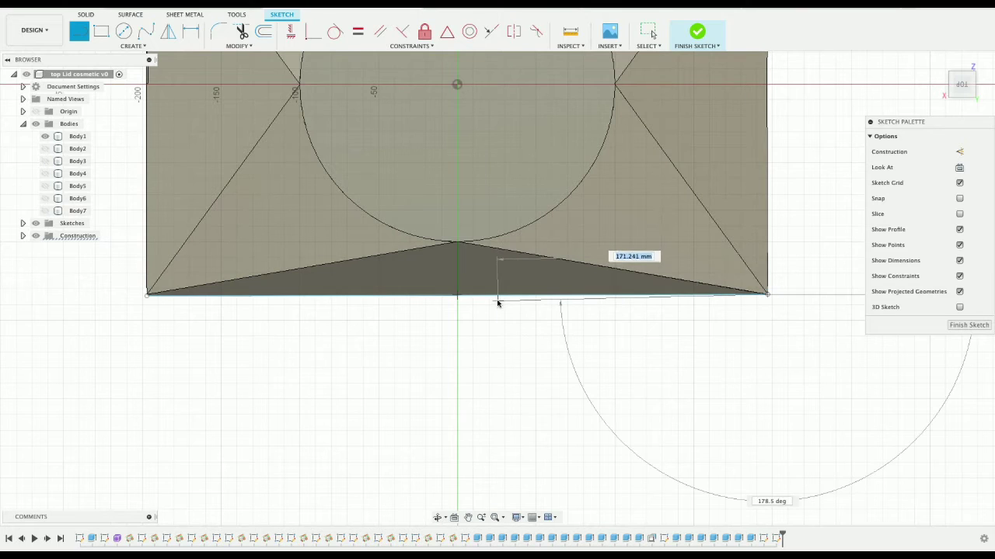
pyautogui.write('157')
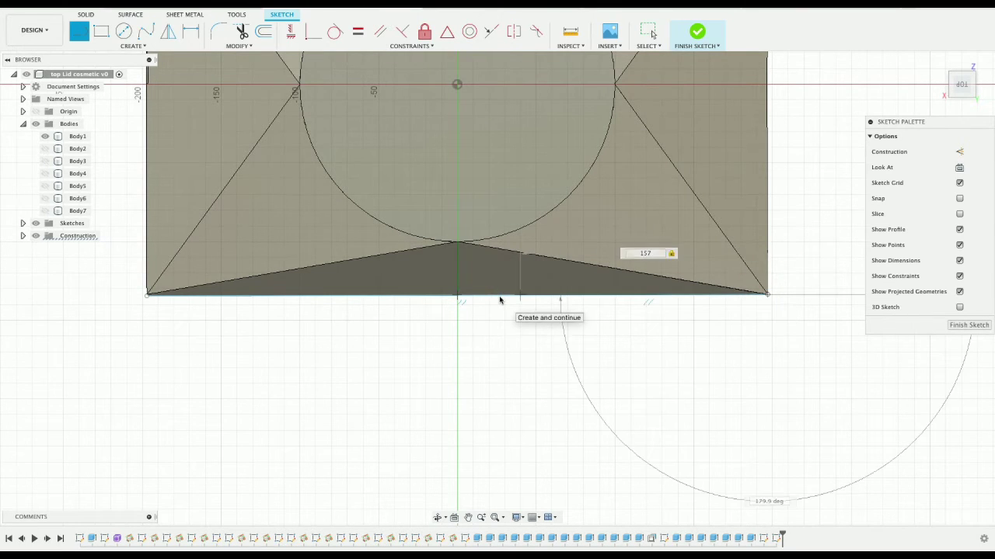
pyautogui.press('Return')
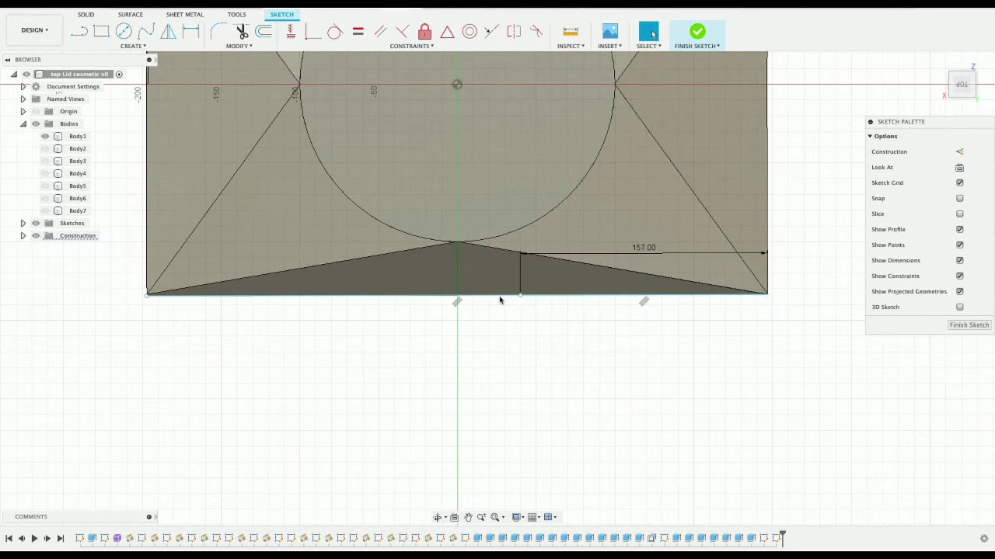
pyautogui.press('Escape')
pyautogui.click(147, 297)
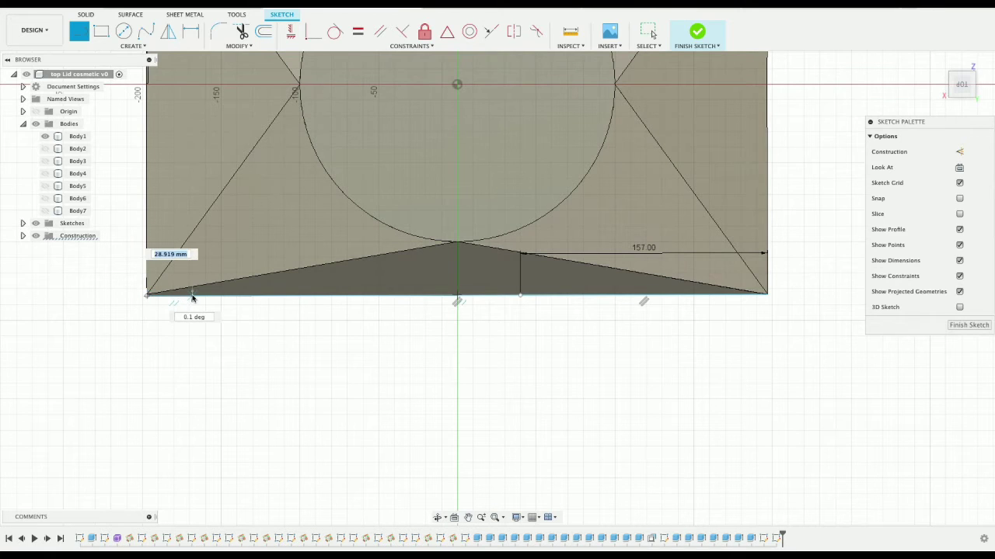
pyautogui.write('157')
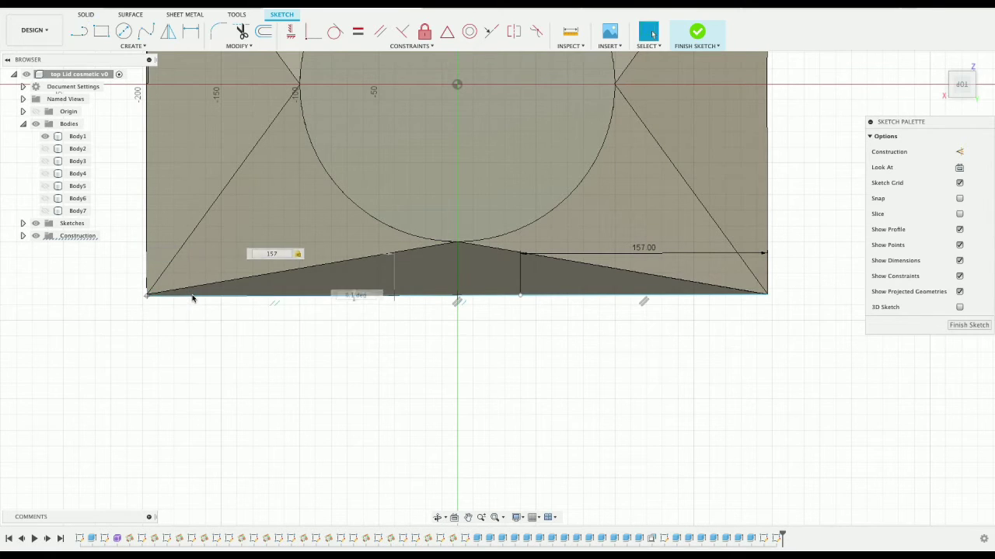
pyautogui.press('Return')
pyautogui.press('Escape')
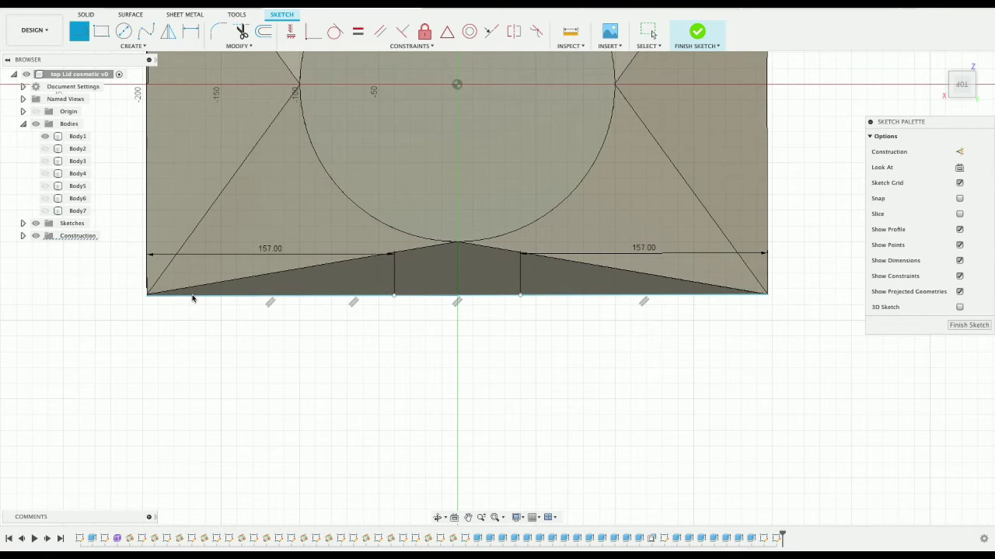
# - Draw an 80 mm line perpendicular to the long edge from the inner end of each 157 mm line toward the circle
pyautogui.click(394, 295)
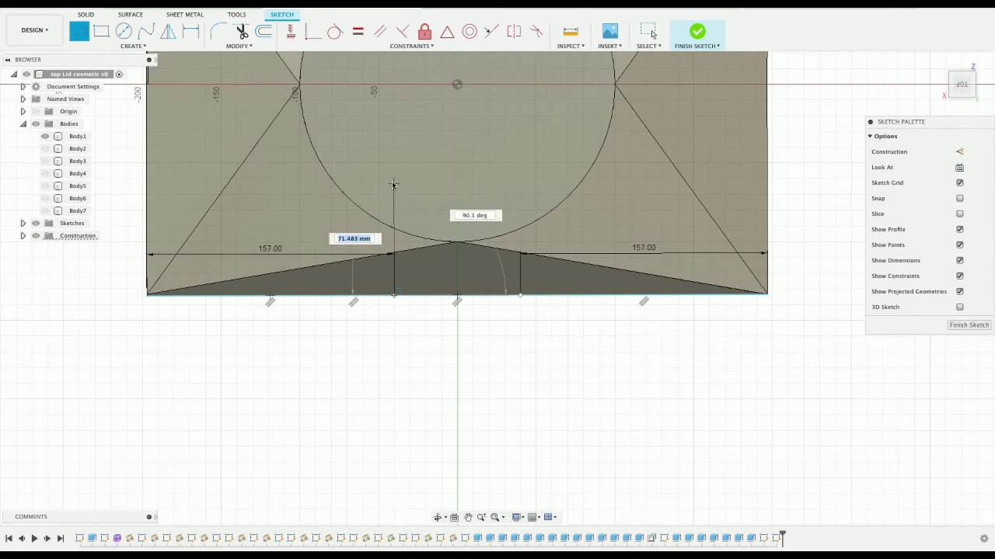
pyautogui.write('80')
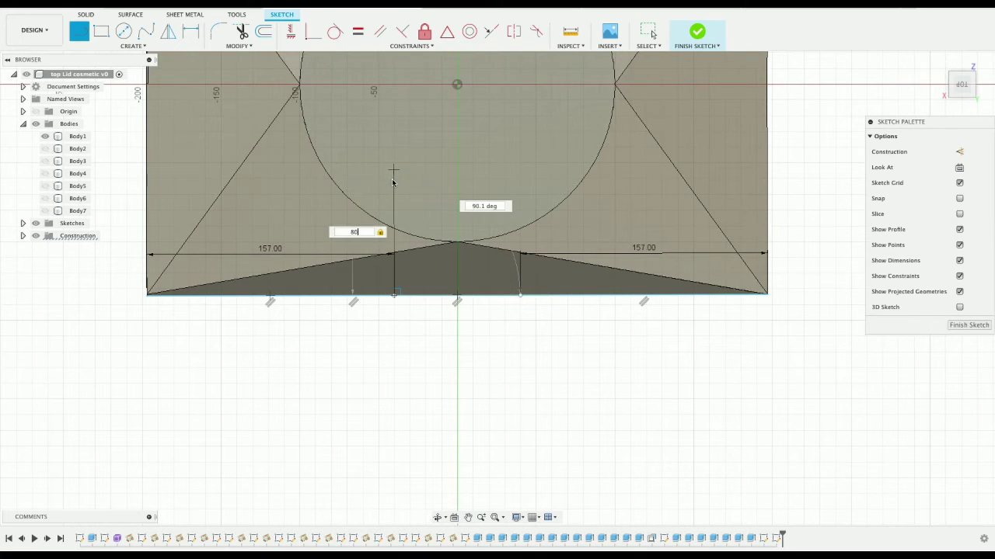
pyautogui.press('Return')
pyautogui.press('Escape')
pyautogui.press('l')
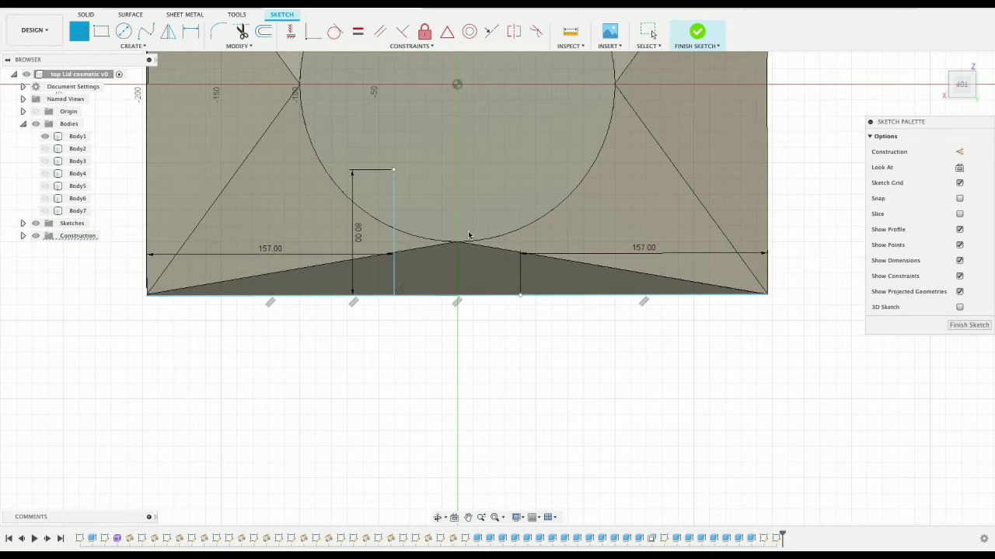
pyautogui.click(521, 295)
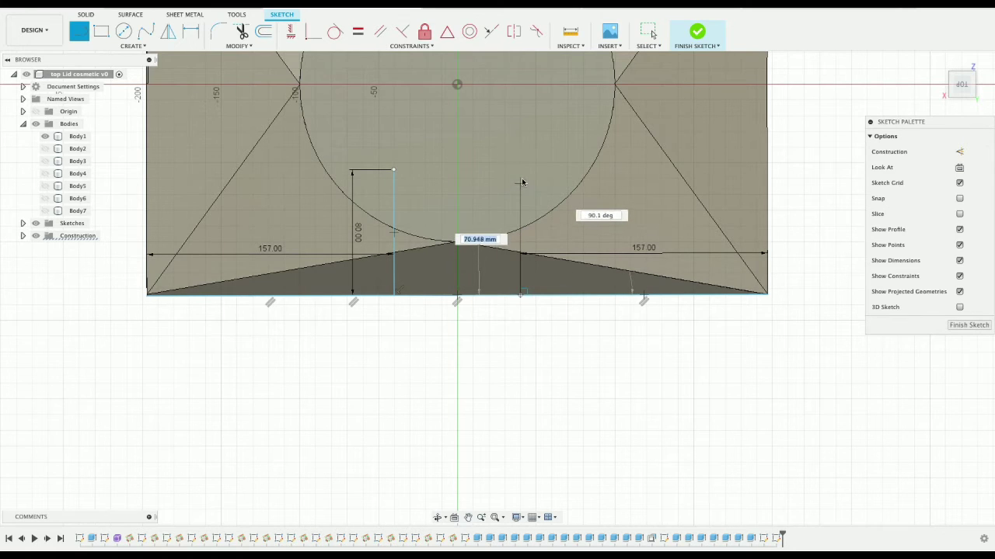
pyautogui.write('80')
pyautogui.press('Return')
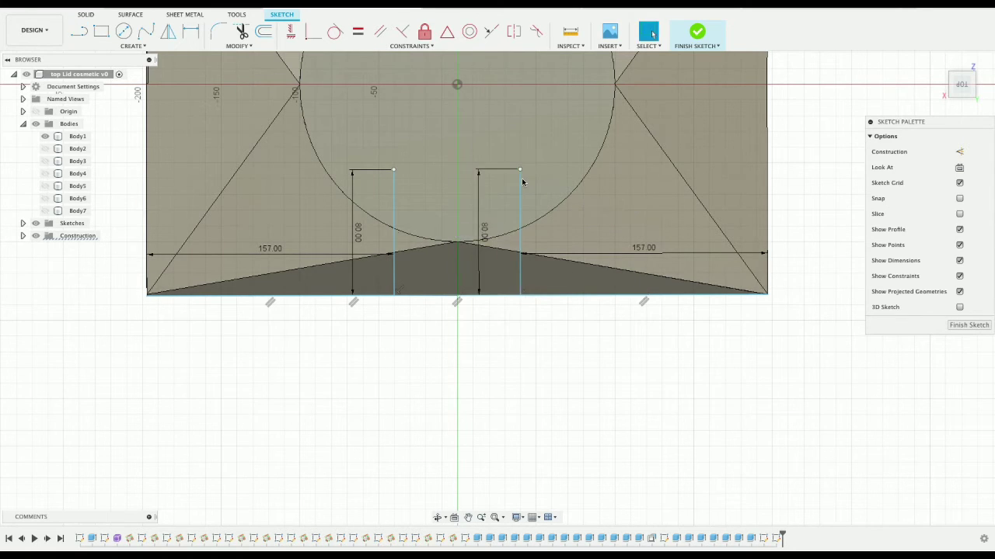
pyautogui.press('Escape')
# - Draw a 14 mm line outward from the upper end of the right-hand 80 mm line, parallel to the long edge
pyautogui.click(539, 174)
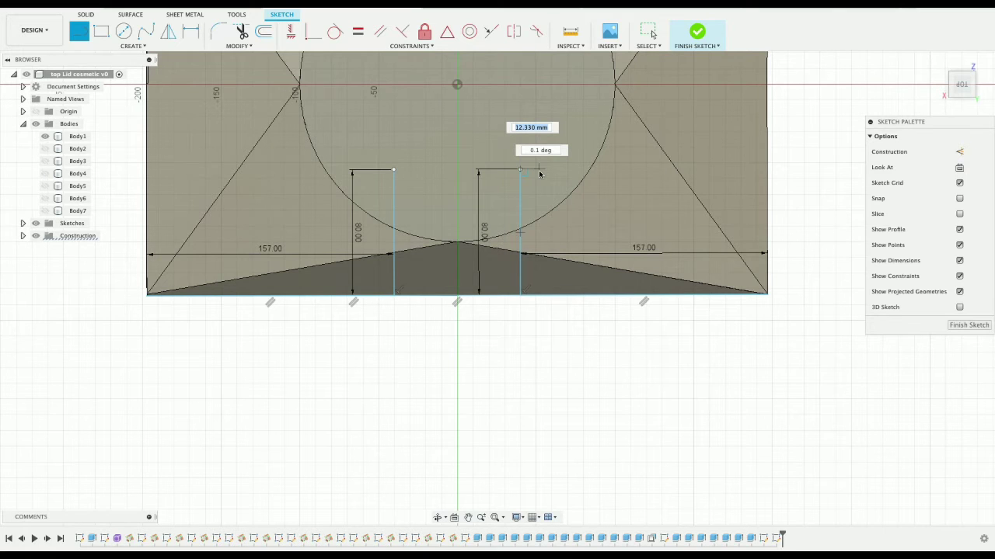
pyautogui.write('14')
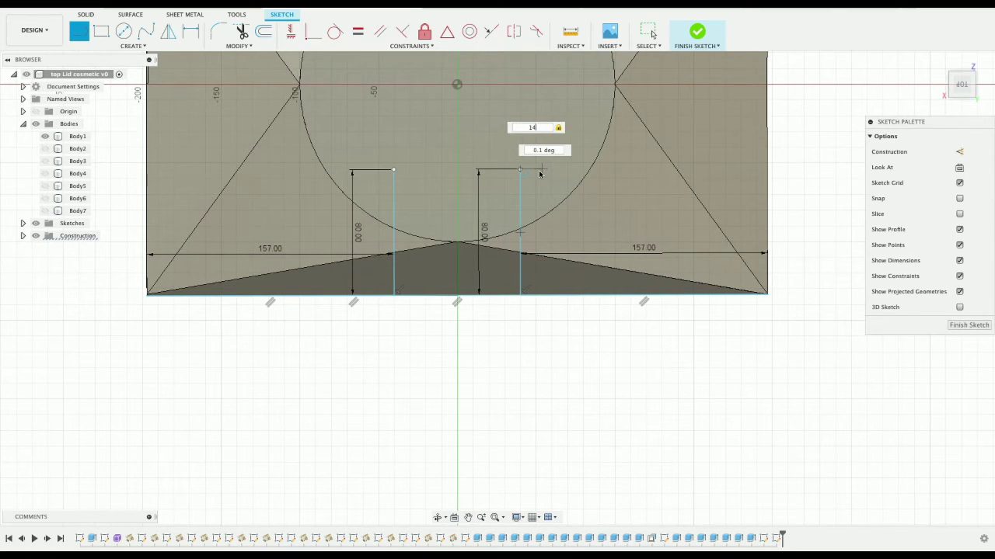
pyautogui.press('Return')
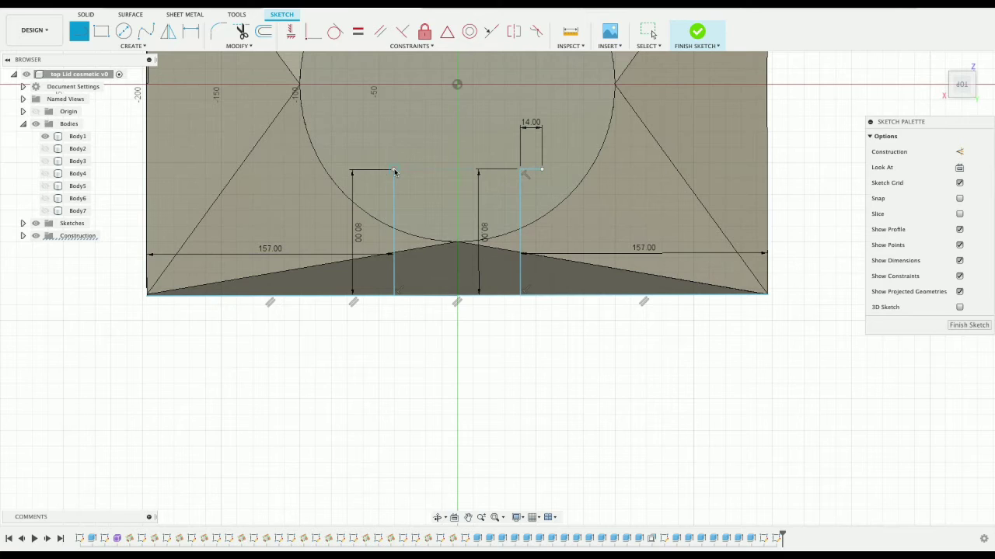
# - Try to draw a 14 mm line inward from the upper end of the left-hand 80 mm line, and undo it
pyautogui.click(394, 169)
pyautogui.write('15')
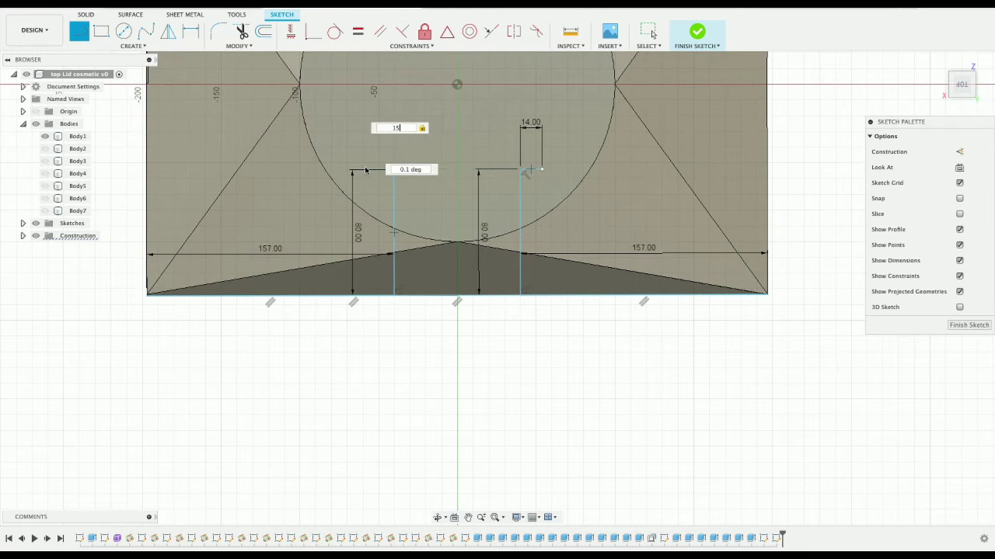
pyautogui.press('Return')
pyautogui.press('Escape')
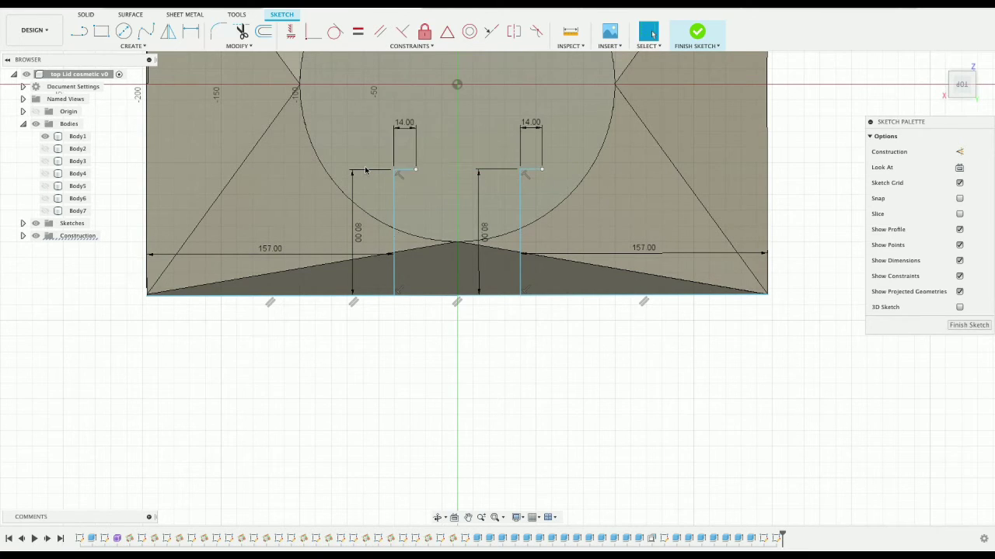
pyautogui.hotkey('ctrl', 'z')
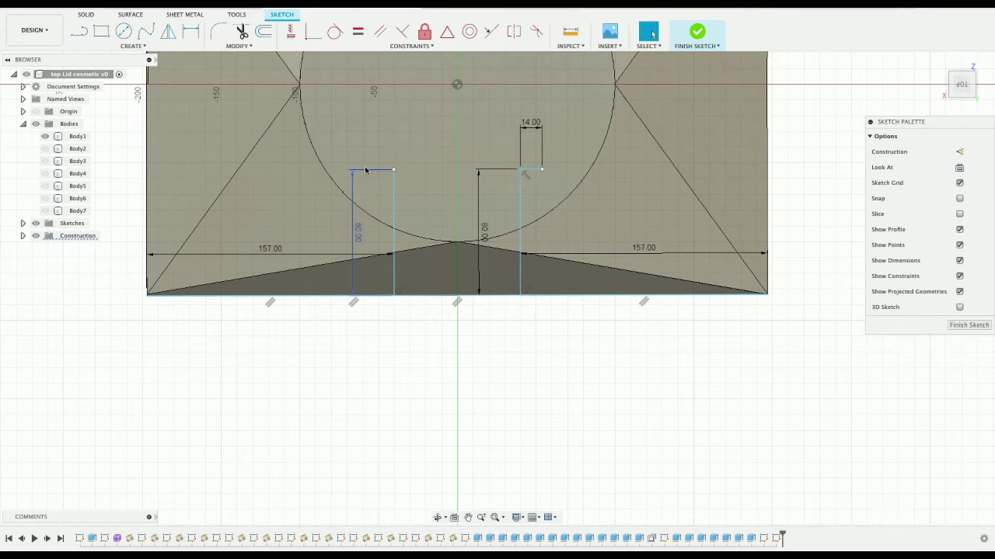
# - Draw a 14 mm line outward from the upper end of the left-hand 80 mm line, parallel to the long edge
pyautogui.press('l')
pyautogui.click(394, 171)
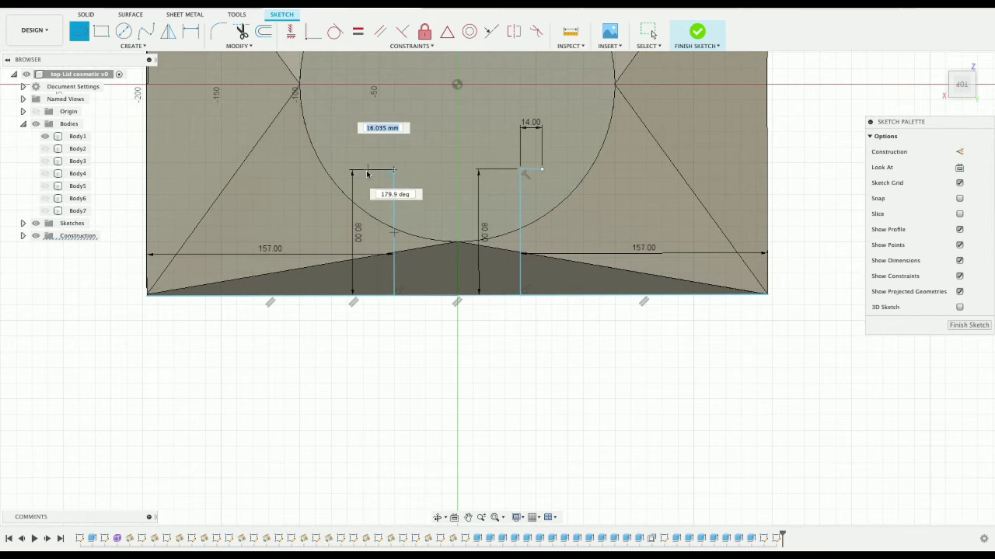
pyautogui.write('14')
pyautogui.press('Tab')
pyautogui.press('Return')
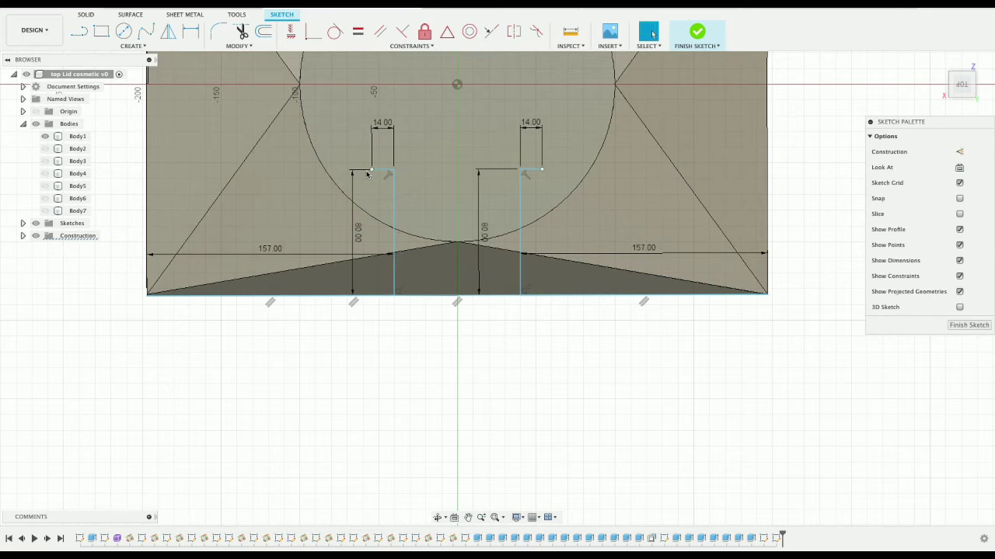
# - Close both slot outlines by drawing a perpendicular line from each 14 mm line's free end to just beyond the long edge
pyautogui.click(371, 171)
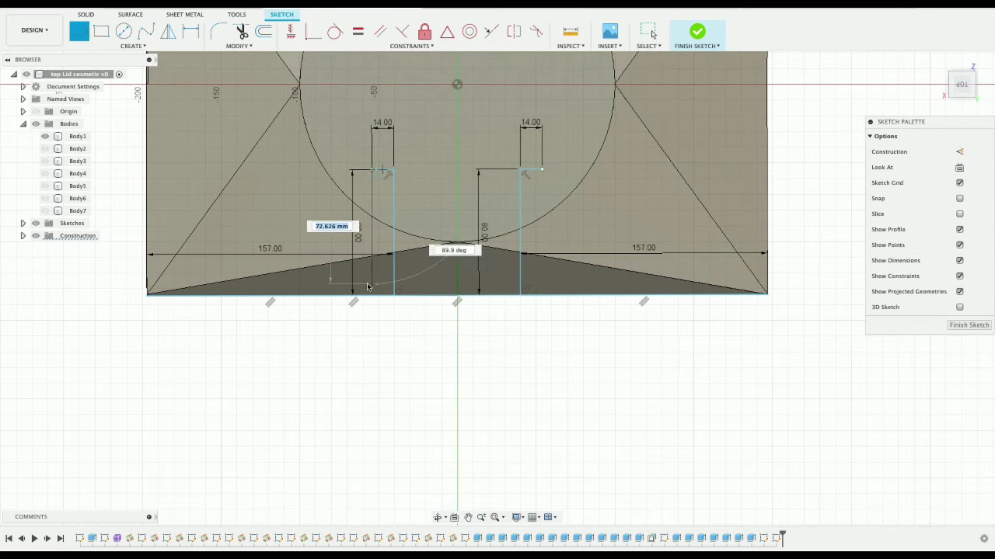
pyautogui.click(372, 331)
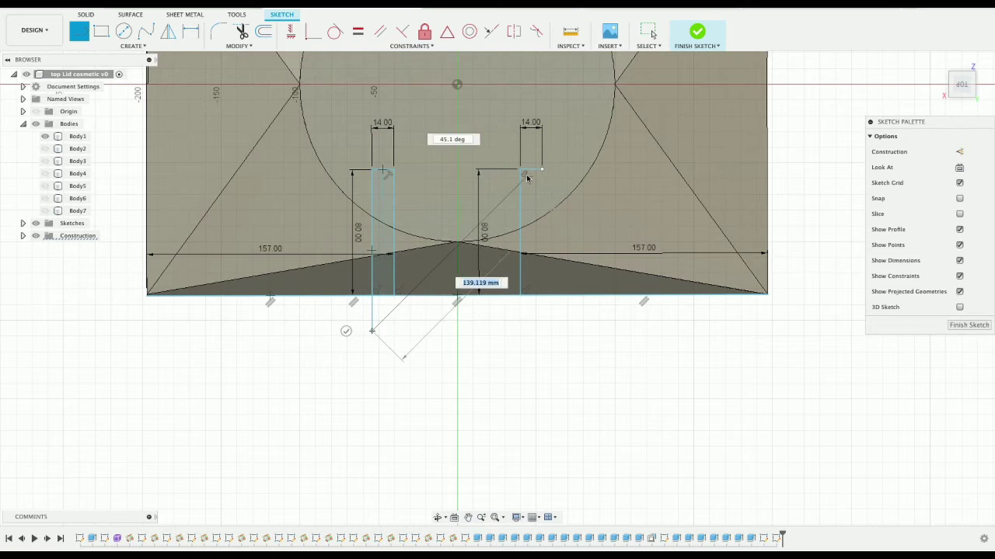
pyautogui.press('Escape')
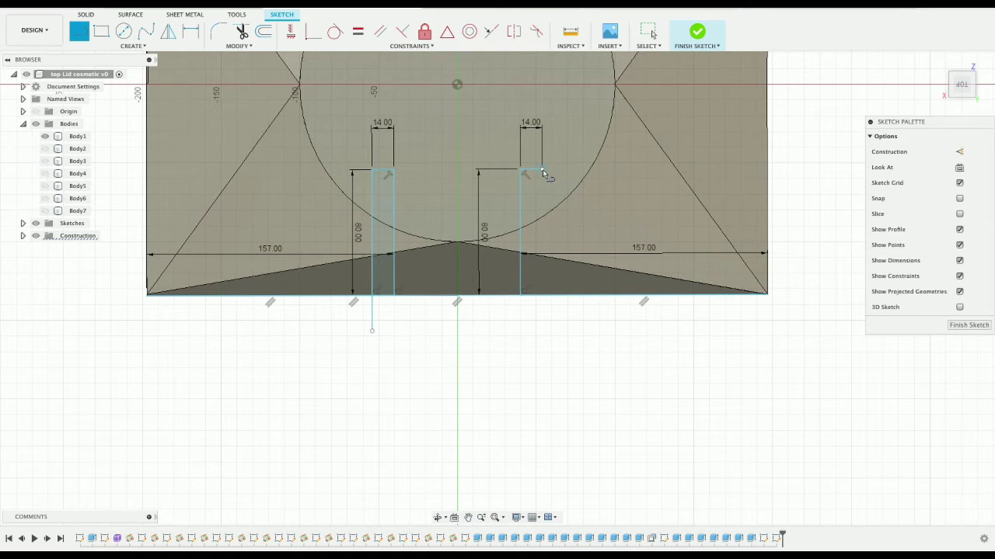
pyautogui.click(542, 170)
pyautogui.click(543, 334)
pyautogui.press('Escape')
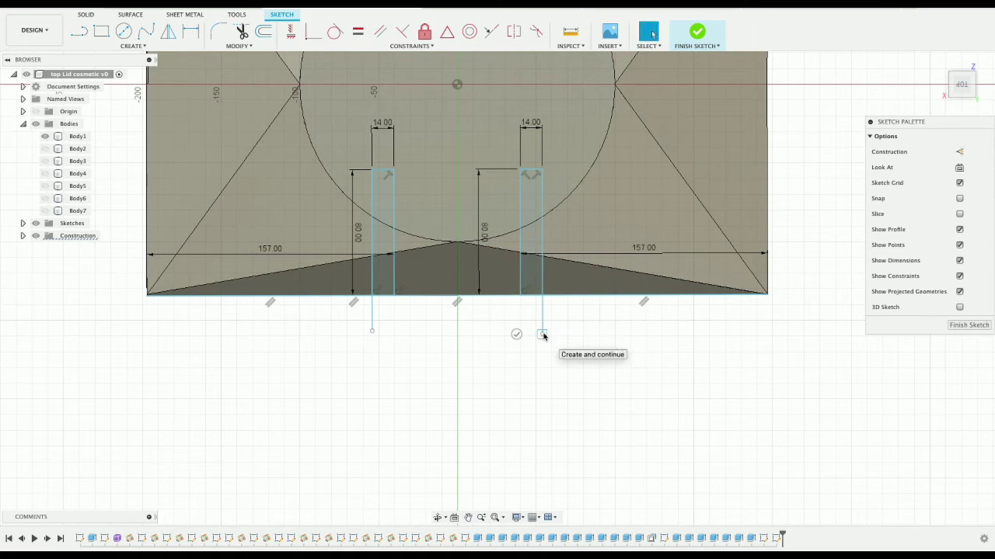
# - Extrude both 14 mm wide slot profiles by -500 mm as a cut through the lid
pyautogui.click(534, 245)
pyautogui.keyDown('shift'); pyautogui.click(390, 241); pyautogui.keyUp('shift')
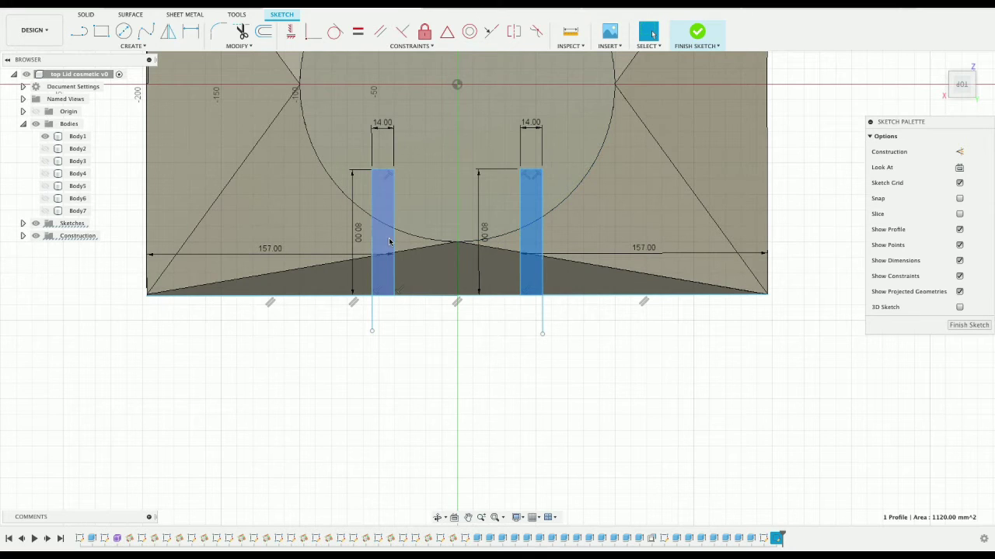
pyautogui.click(380, 227)
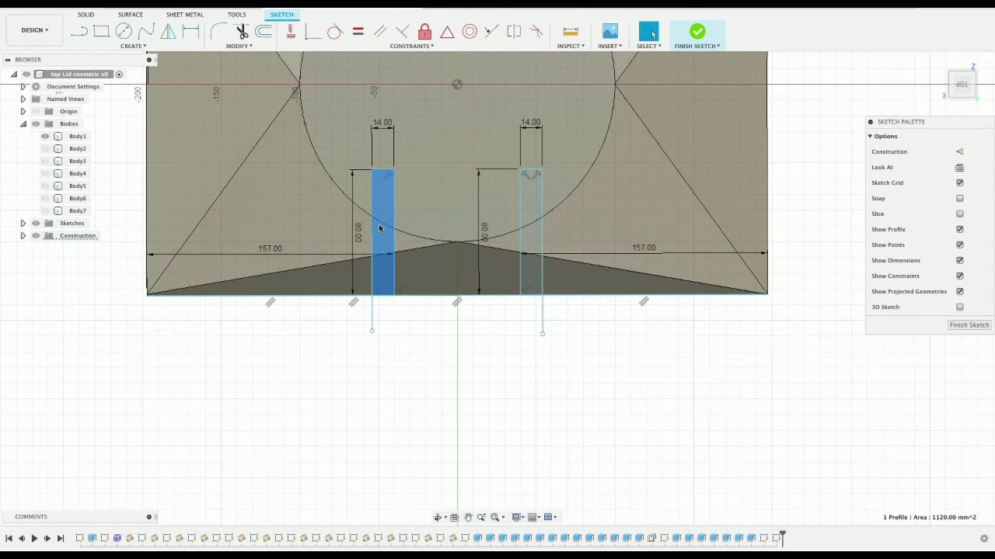
pyautogui.click(86, 14)
pyautogui.keyDown('shift'); pyautogui.click(532, 219); pyautogui.keyUp('shift')
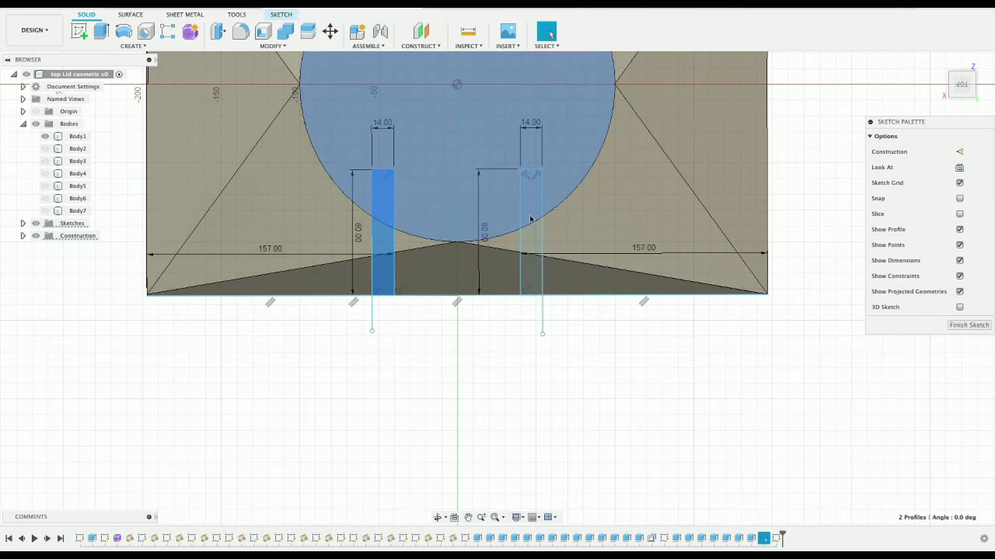
pyautogui.keyDown('shift'); pyautogui.click(530, 209); pyautogui.keyUp('shift')
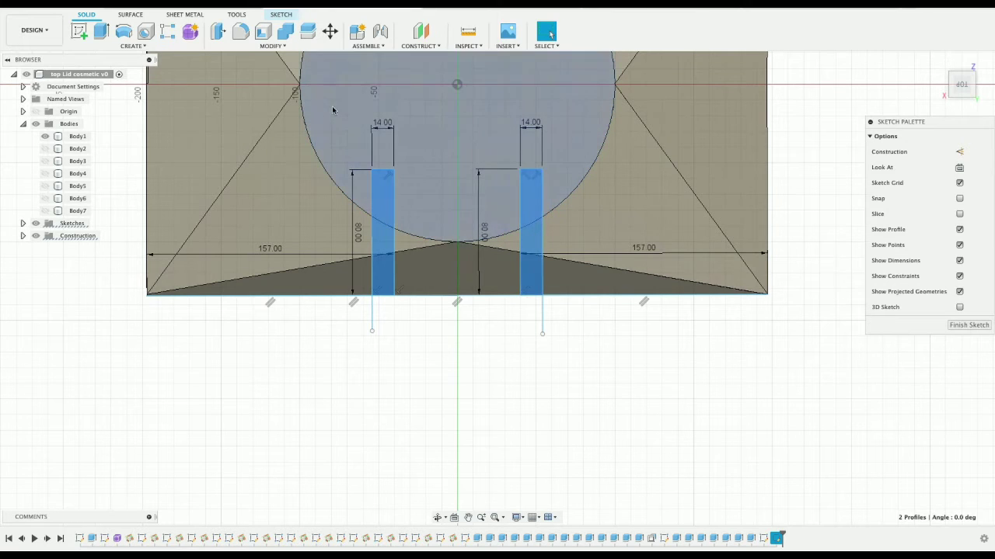
pyautogui.click(109, 35)
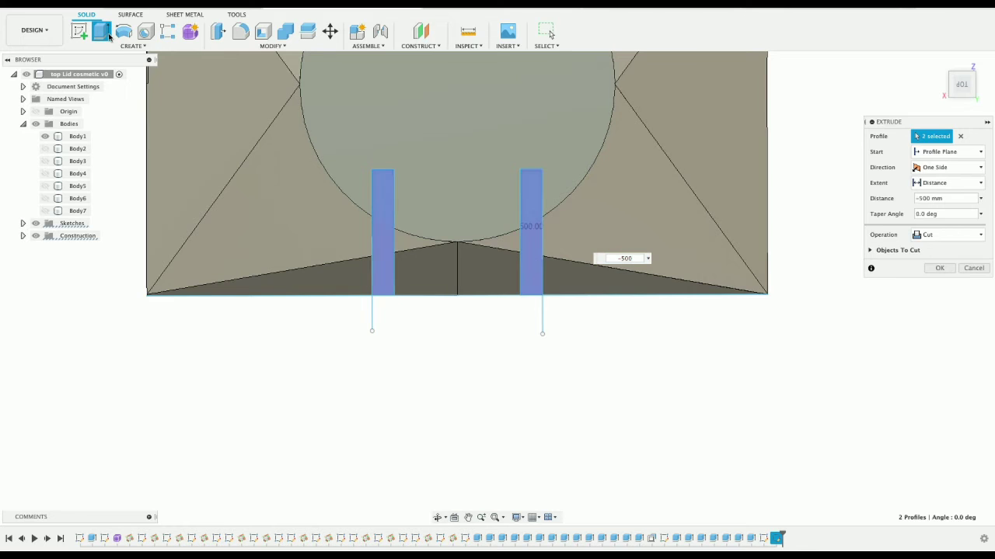
pyautogui.press('Return')
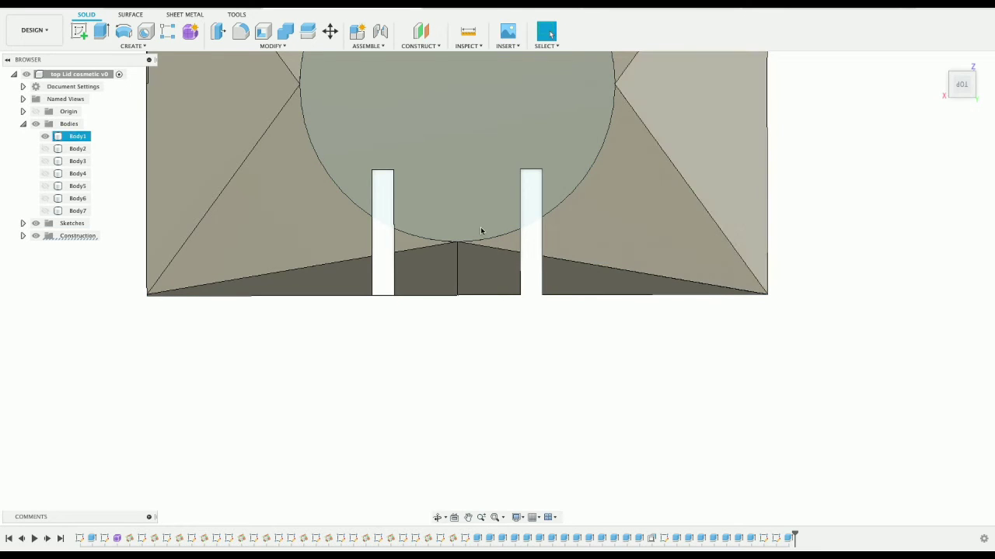
pyautogui.moveTo(964, 93); pyautogui.dragTo(962, 99)
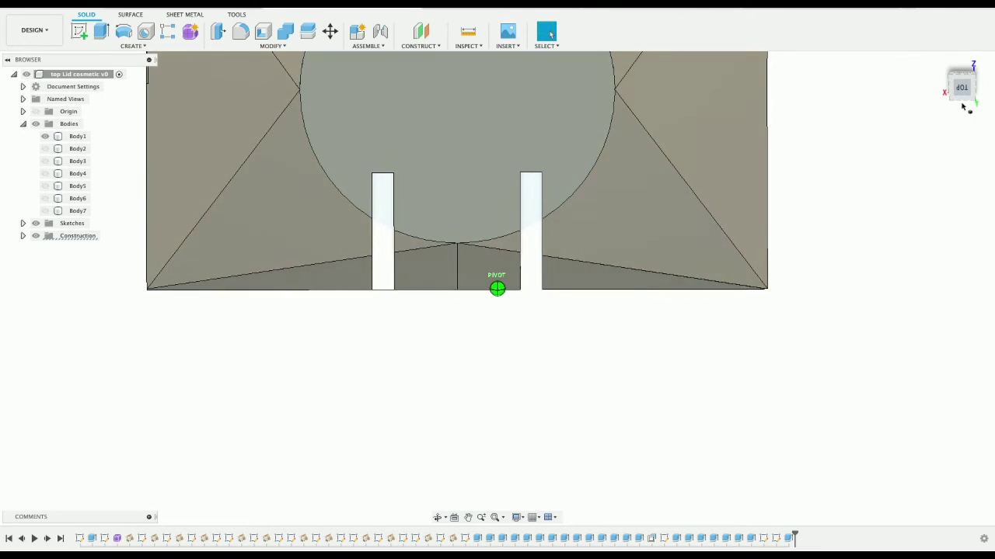
pyautogui.click(440, 251)
pyautogui.scroll(-3, 440, 251)
pyautogui.scroll(5, 439, 251)
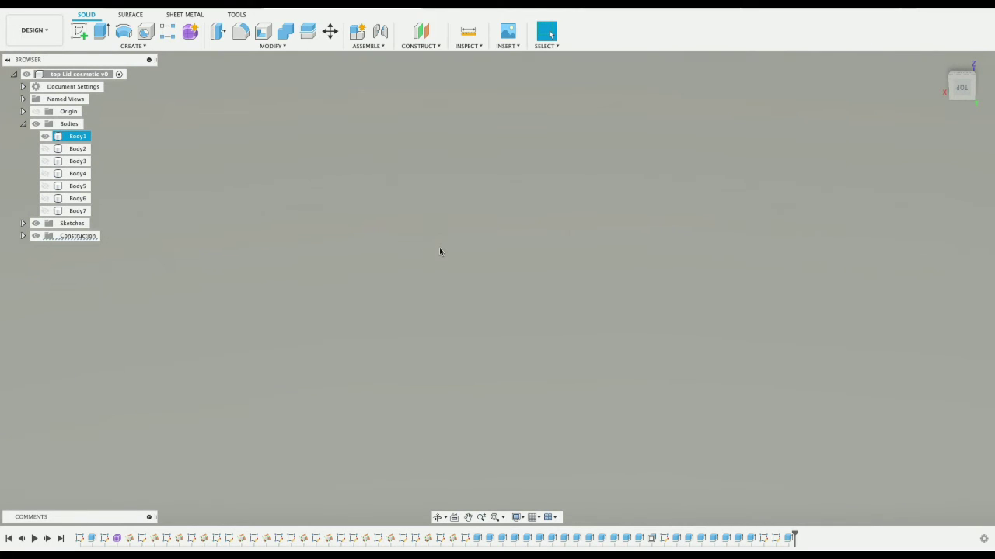
pyautogui.scroll(-2, 440, 252)
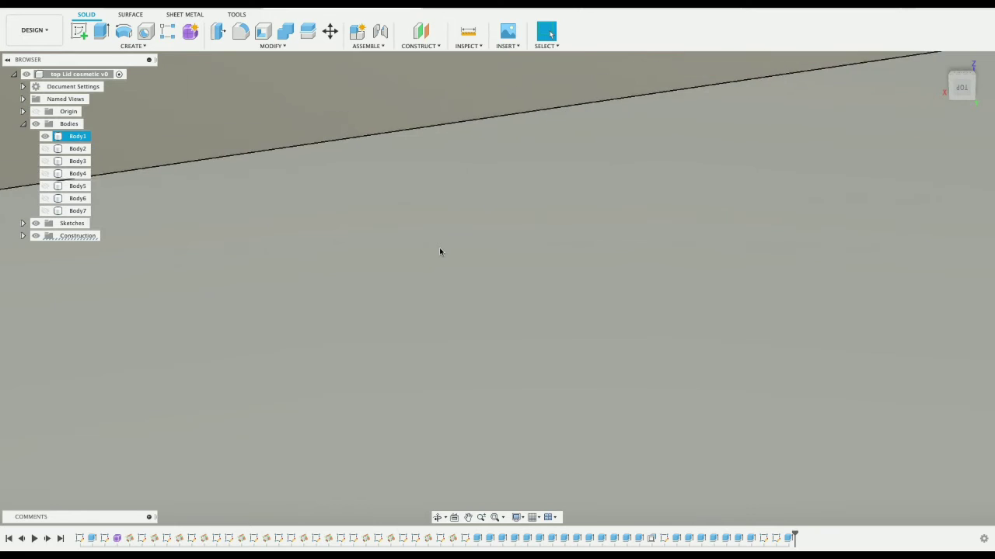
# - Reopen the latest slot sketch for editing
pyautogui.scroll(5, 440, 253)
pyautogui.scroll(-2, 439, 254)
pyautogui.scroll(-2, 439, 252)
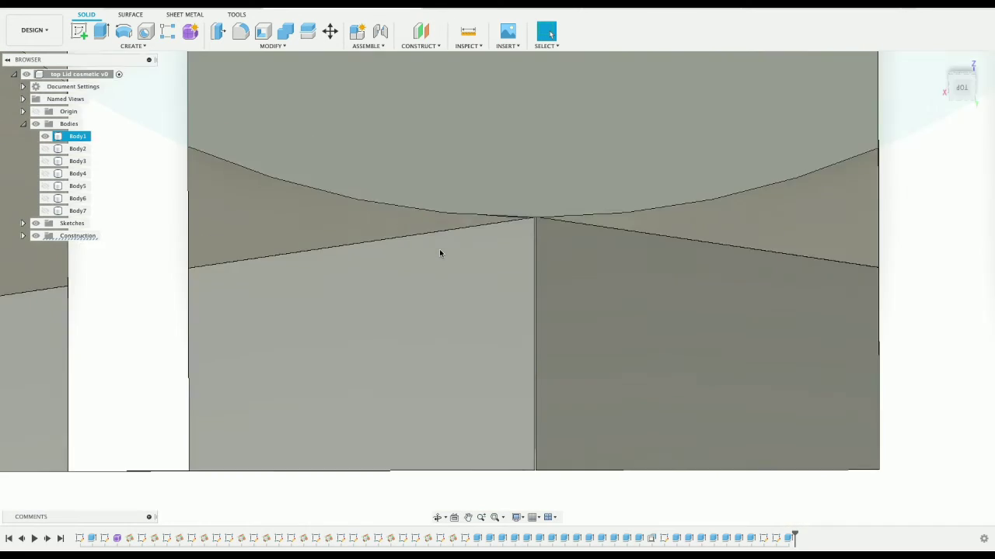
pyautogui.scroll(2, 439, 253)
pyautogui.scroll(-3, 439, 253)
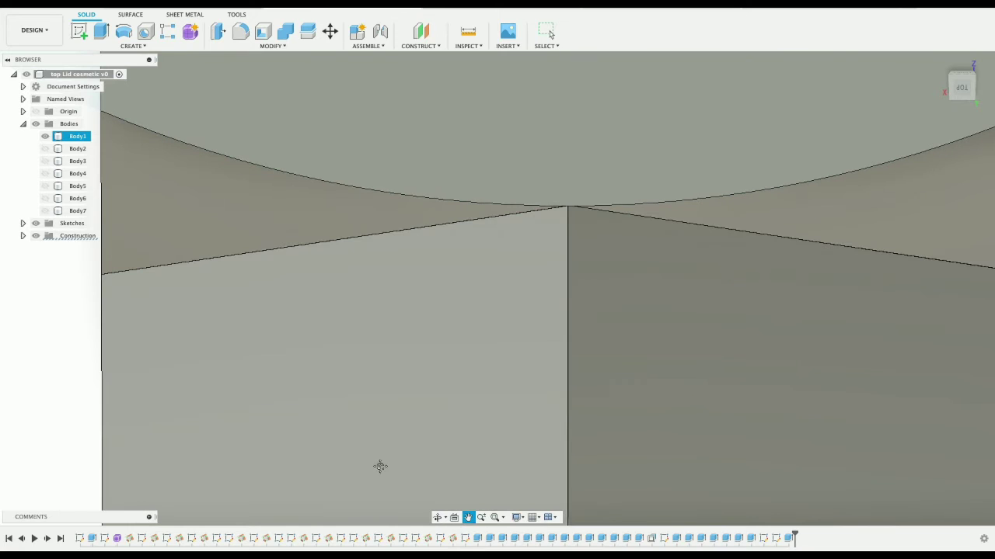
pyautogui.moveTo(385, 404); pyautogui.dragTo(674, 180)
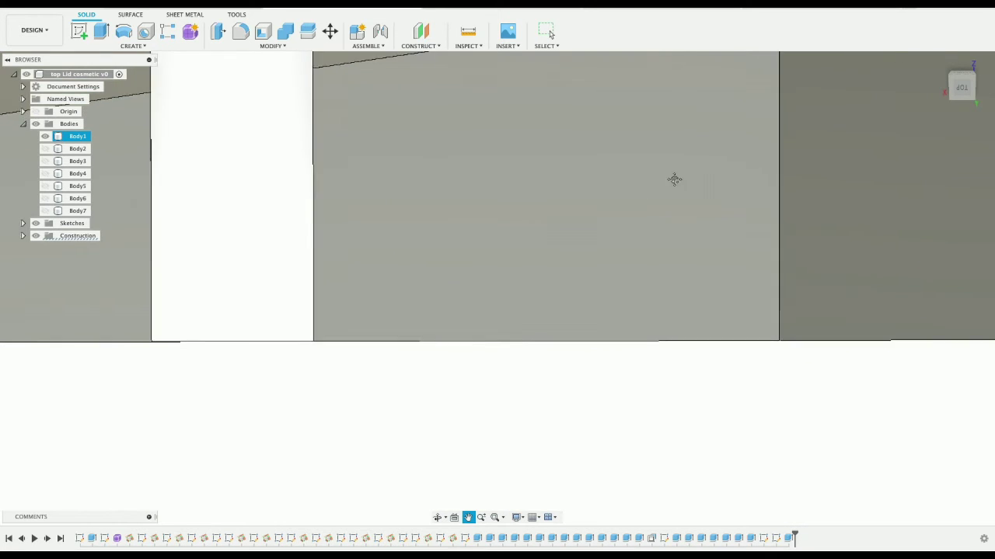
pyautogui.press('Escape')
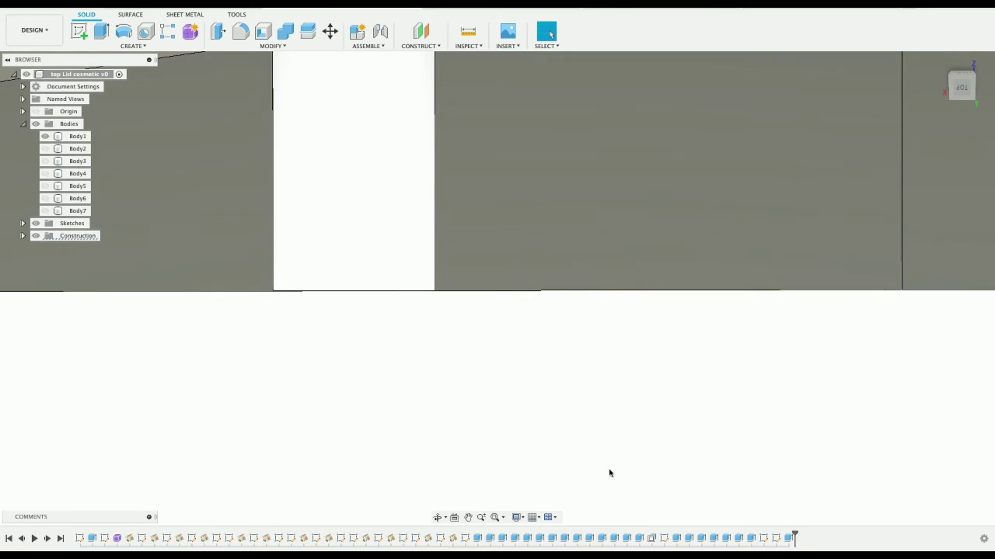
pyautogui.rightClick(775, 539)
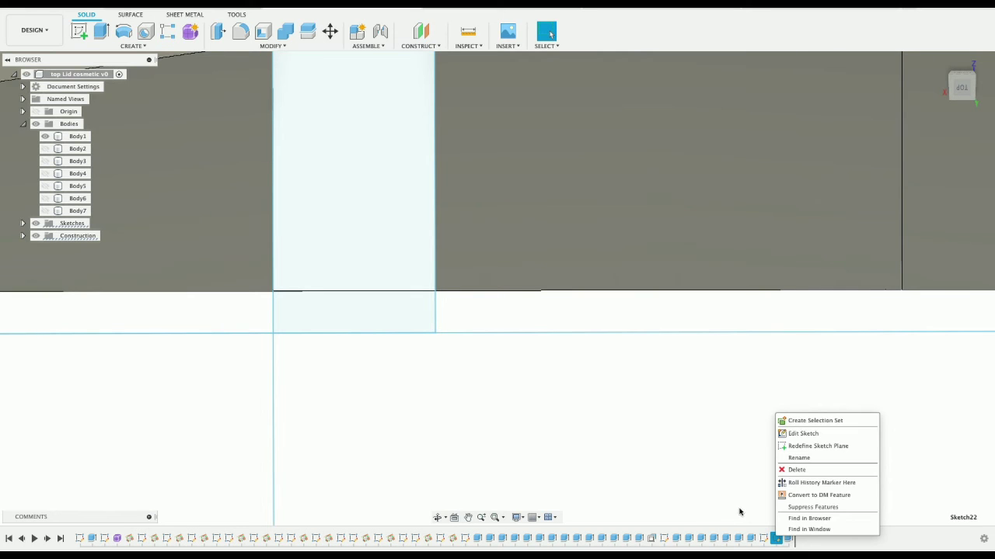
pyautogui.click(808, 434)
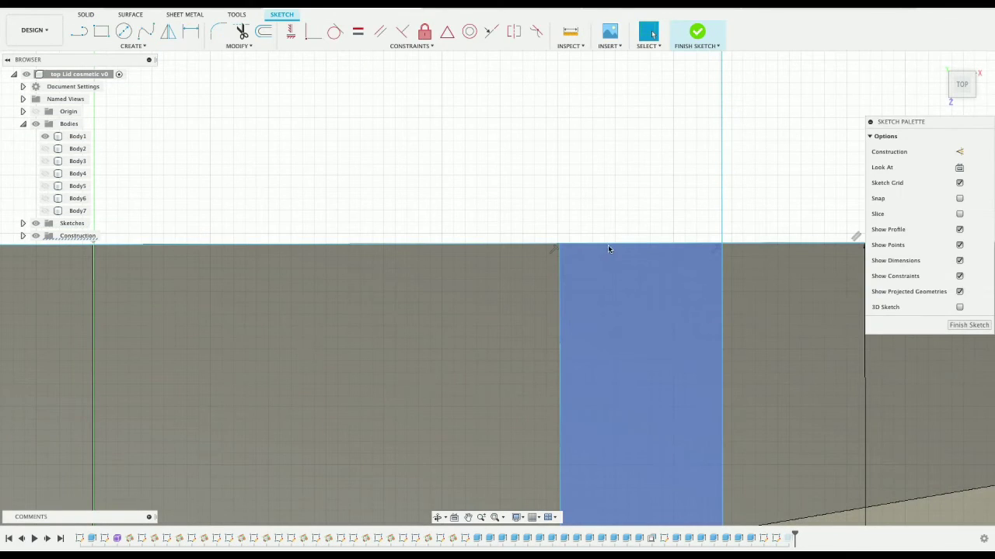
# - Try to draw a line along the right-hand slot's inner side that continues outward past the lid's long edge
pyautogui.click(607, 243)
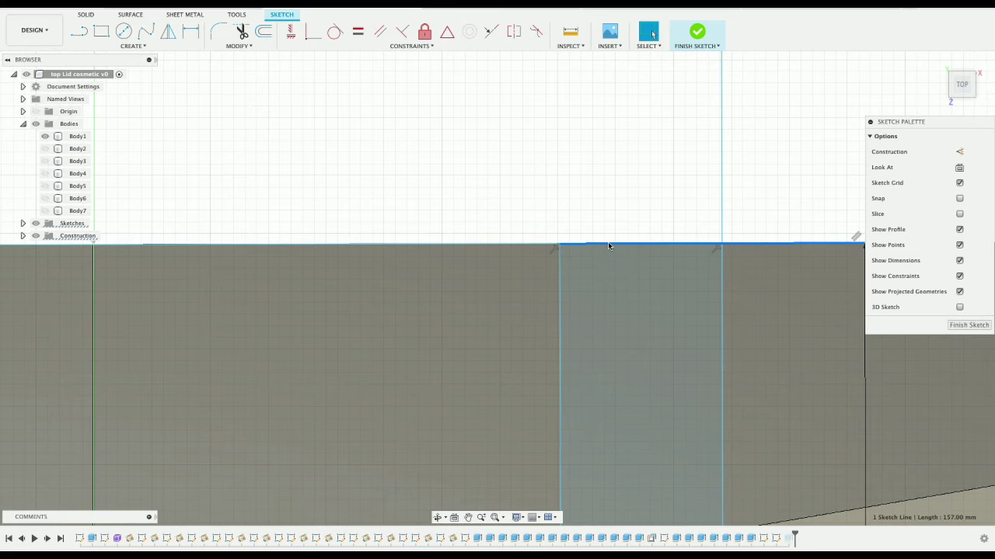
pyautogui.press('l')
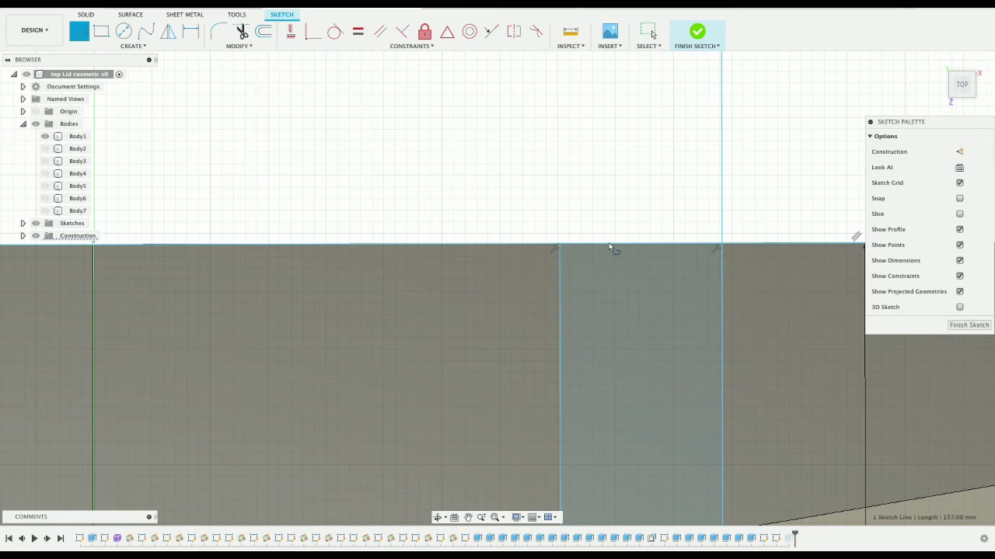
pyautogui.click(560, 255)
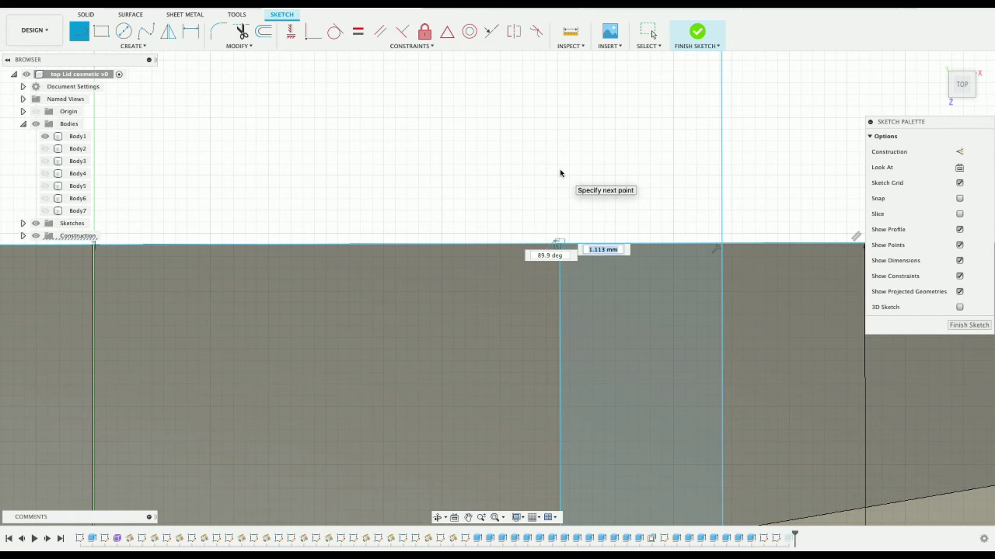
pyautogui.press('Escape')
pyautogui.press('Escape')
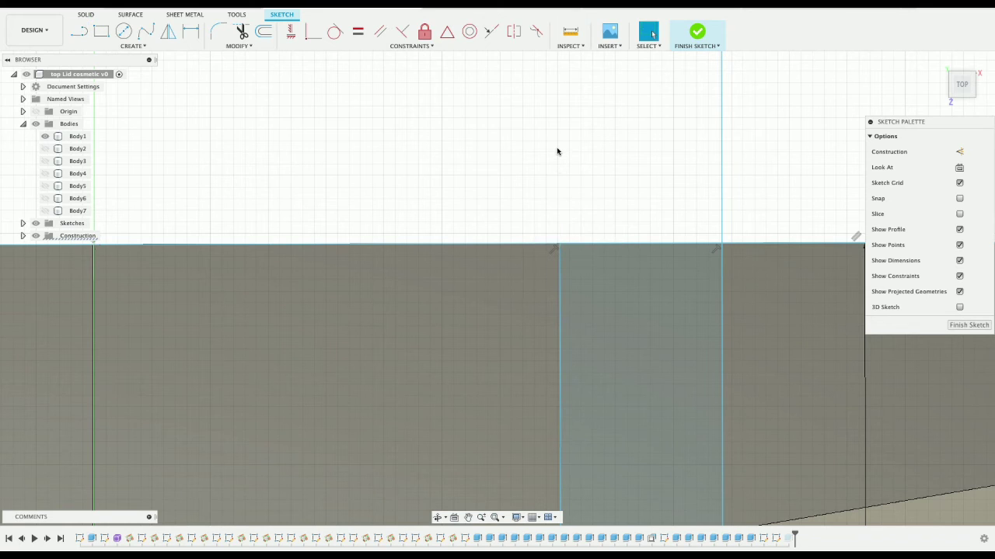
pyautogui.click(560, 347)
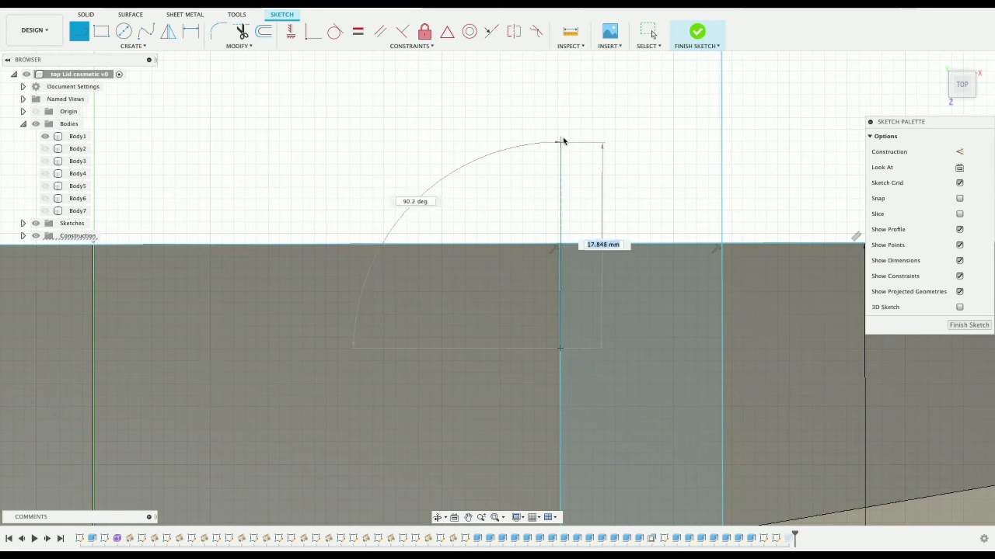
pyautogui.press('Escape')
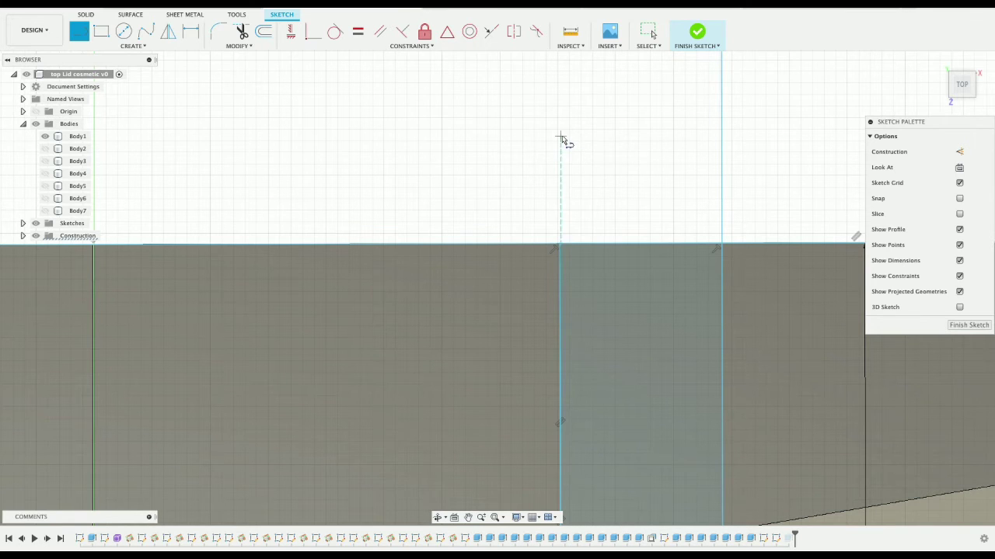
pyautogui.click(561, 265)
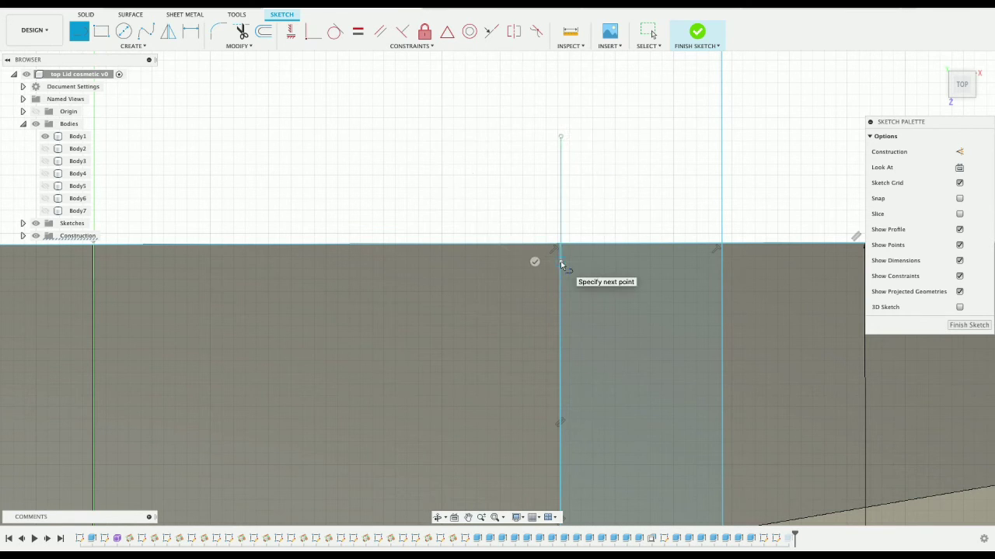
pyautogui.scroll(3, 561, 265)
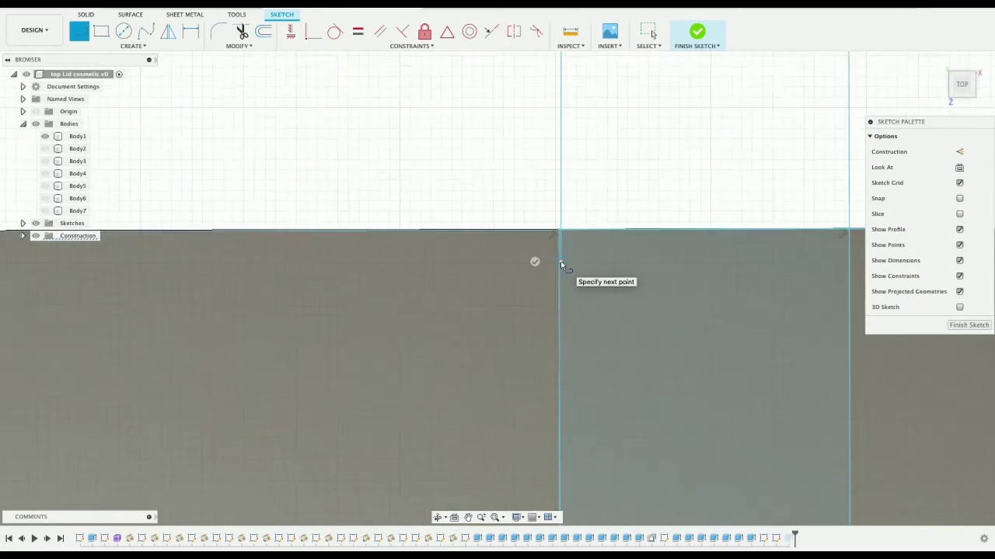
pyautogui.press('Escape')
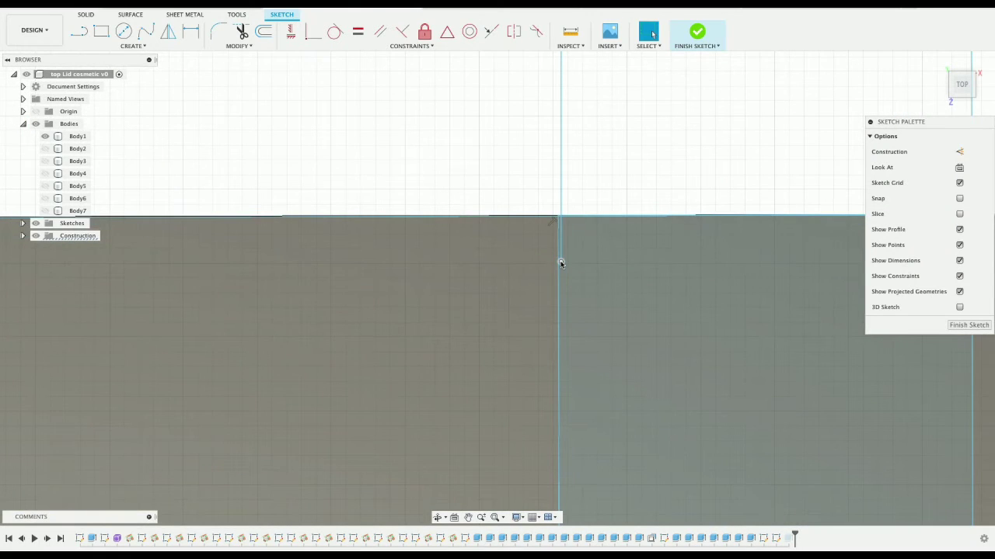
# - Draw a line outward from the right-hand slot's inner corner on the long edge, then a line across to the slot's opposite side
pyautogui.click(558, 217)
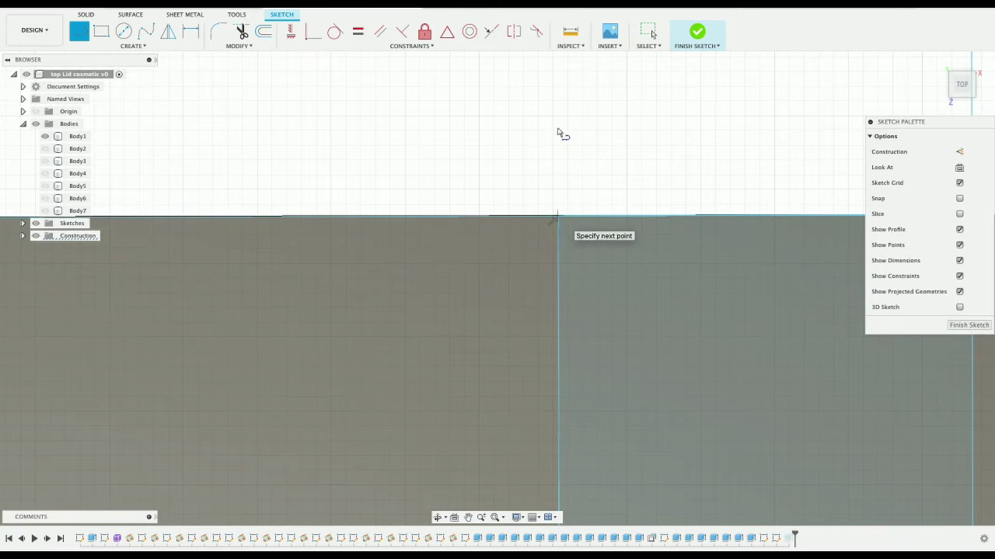
pyautogui.click(556, 61)
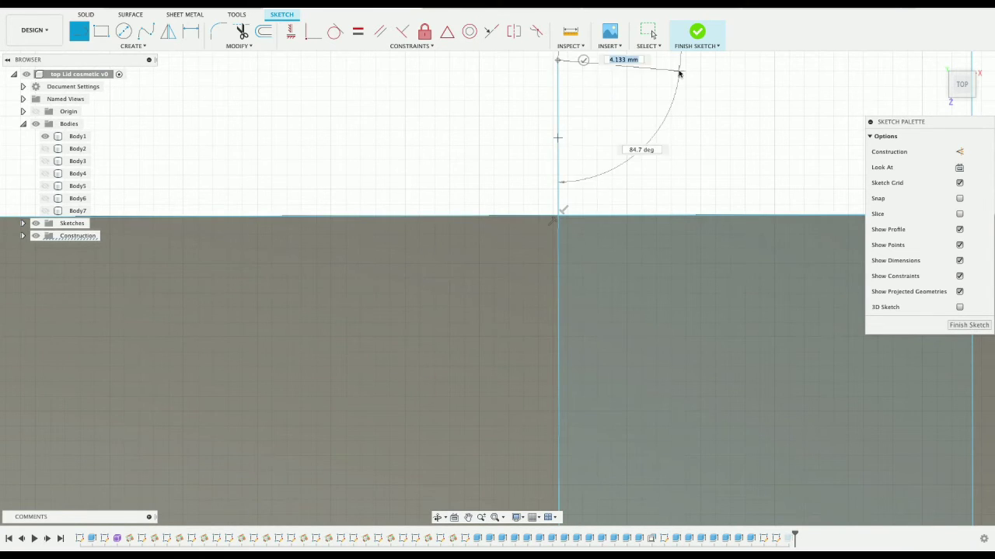
pyautogui.scroll(3, 680, 73)
pyautogui.scroll(-5, 680, 73)
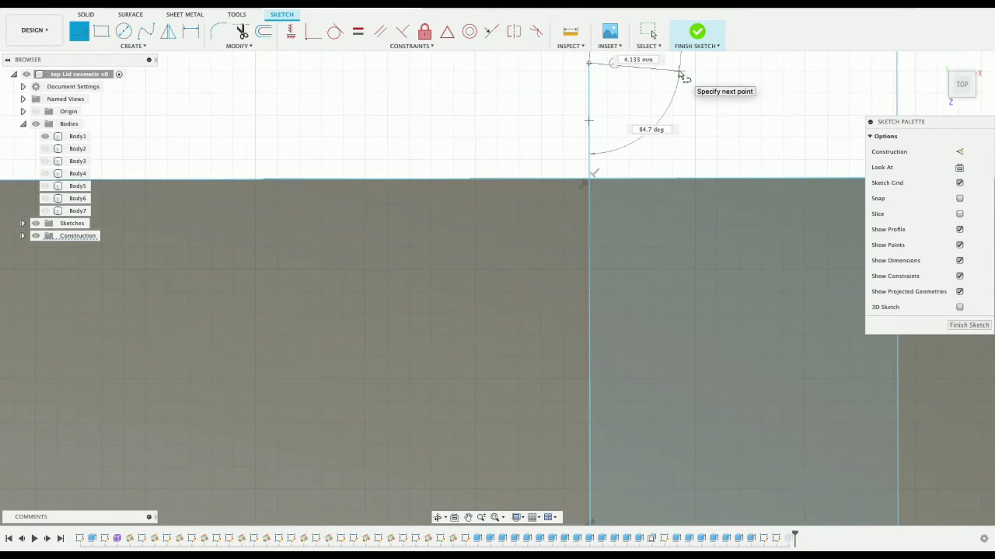
pyautogui.click(898, 64)
pyautogui.press('Escape')
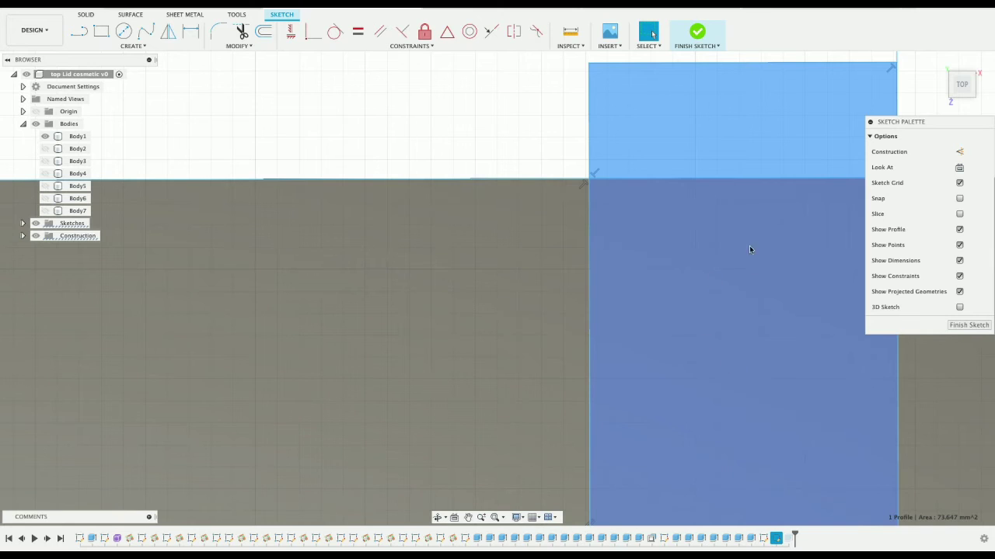
# - Trim the long-edge segment between the right-hand slot's two sides and finish the sketch
pyautogui.click(714, 186)
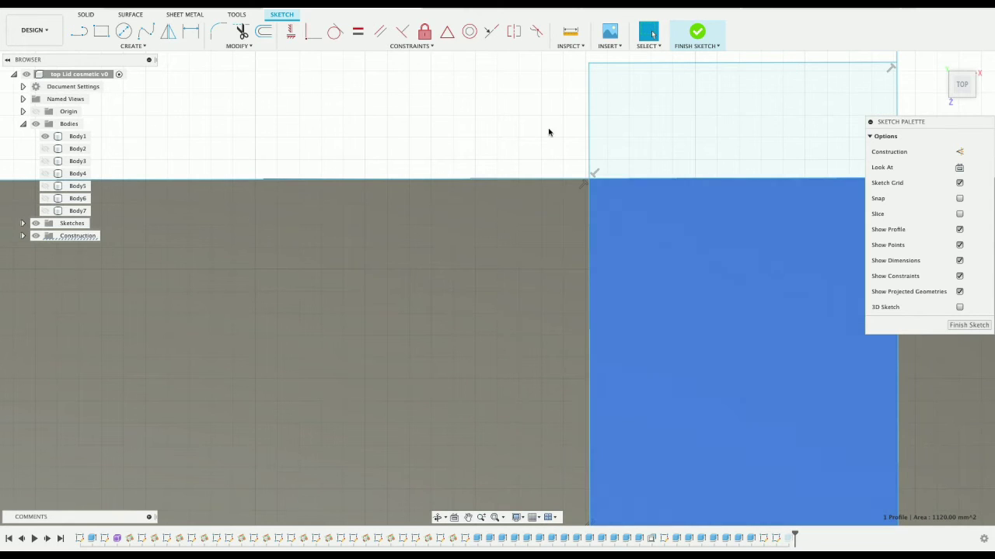
pyautogui.click(240, 35)
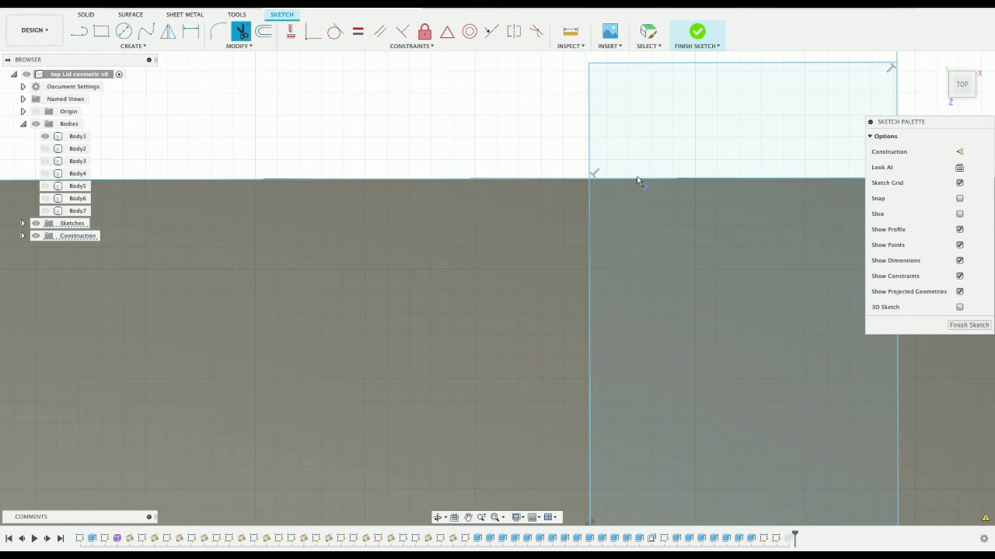
pyautogui.click(697, 178)
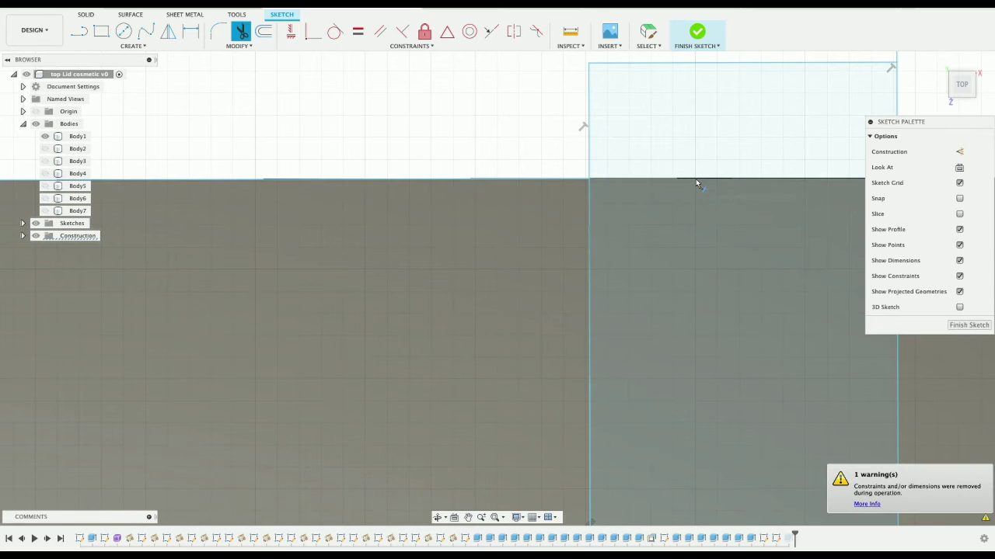
pyautogui.press('Escape')
pyautogui.scroll(2, 518, 175)
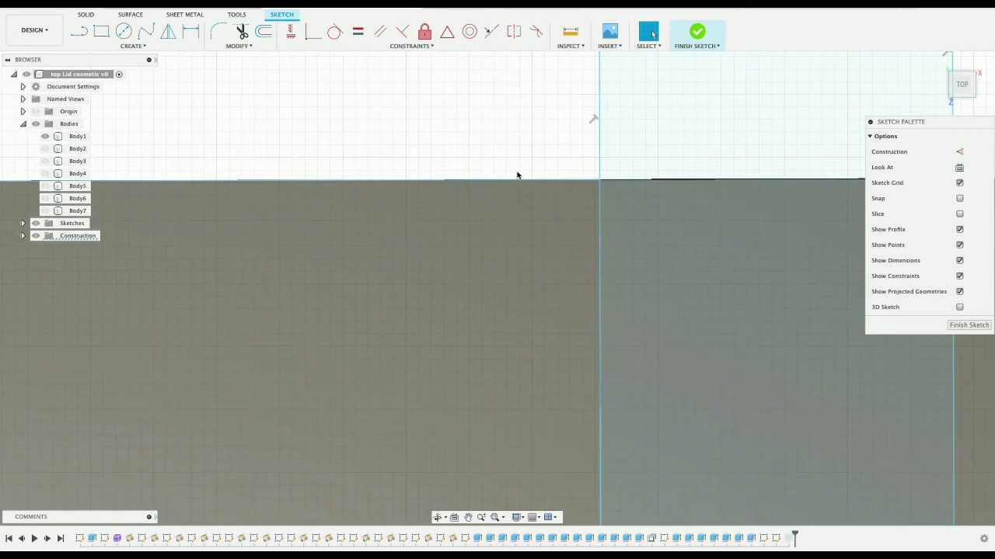
pyautogui.scroll(-10, 518, 175)
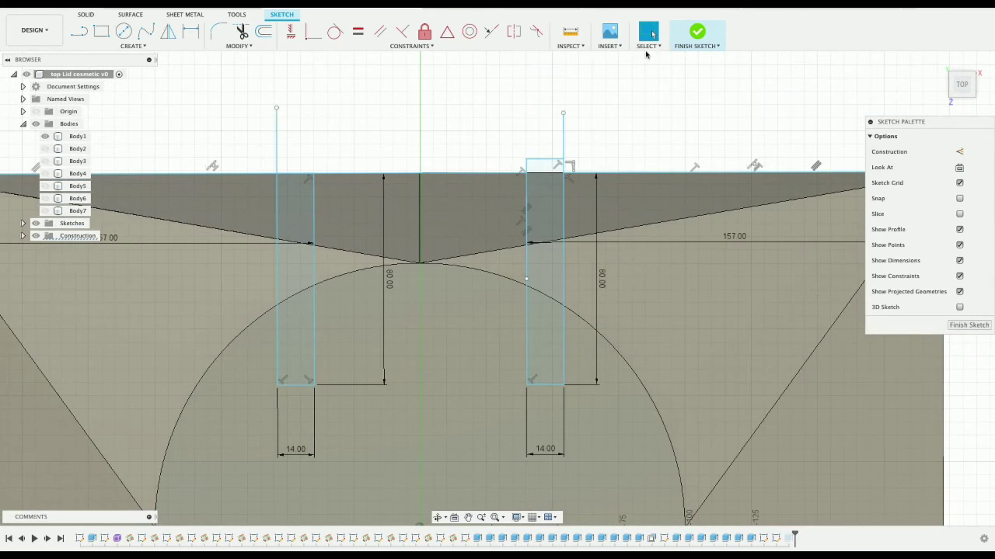
pyautogui.click(697, 31)
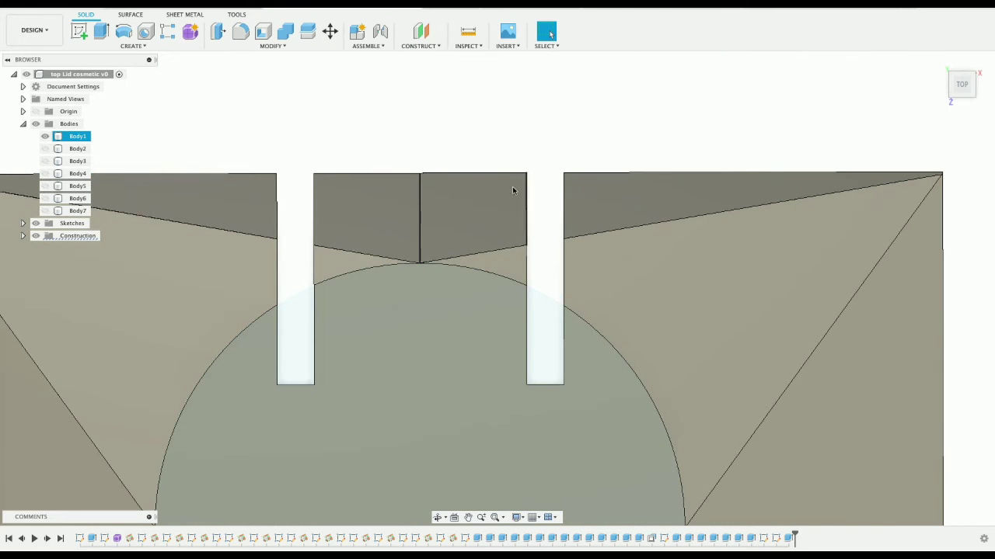
# - Try a 37.5 mm constant-radius fillet on the slot's outer corner edge at the lid's long side
pyautogui.moveTo(925, 34)
pyautogui.keyDown('shift'); pyautogui.mouseDown(button='middle')
pyautogui.moveTo(759, 98)
pyautogui.moveTo(737, 70)
pyautogui.moveTo(832, 142)
pyautogui.mouseUp(button='middle'); pyautogui.keyUp('shift')
pyautogui.moveTo(962, 94)
pyautogui.mouseDown()
pyautogui.moveTo(854, 43)
pyautogui.moveTo(854, 54)
pyautogui.mouseUp()
pyautogui.keyDown('shift'); pyautogui.moveTo(854, 55); pyautogui.dragTo(879, 82, button='middle'); pyautogui.keyUp('shift')
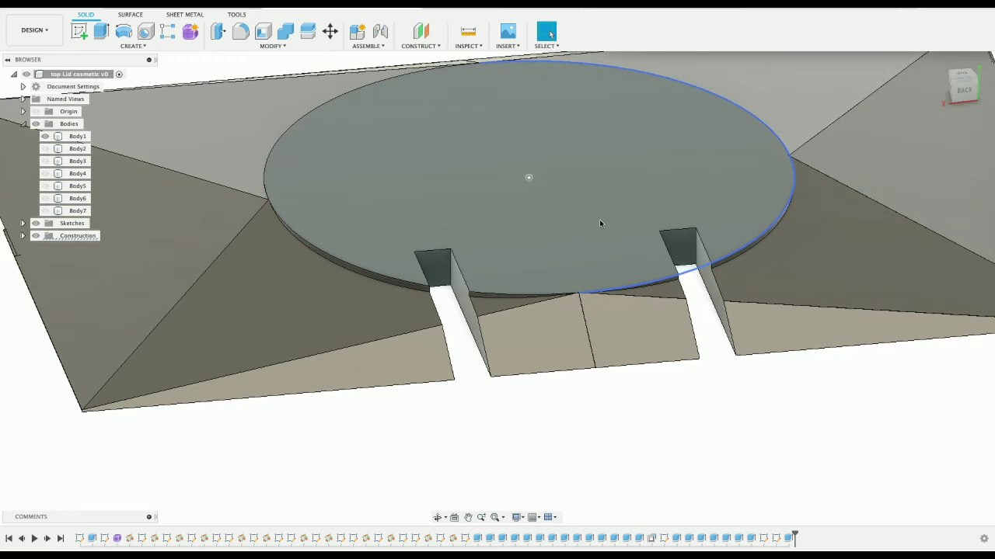
pyautogui.click(524, 285)
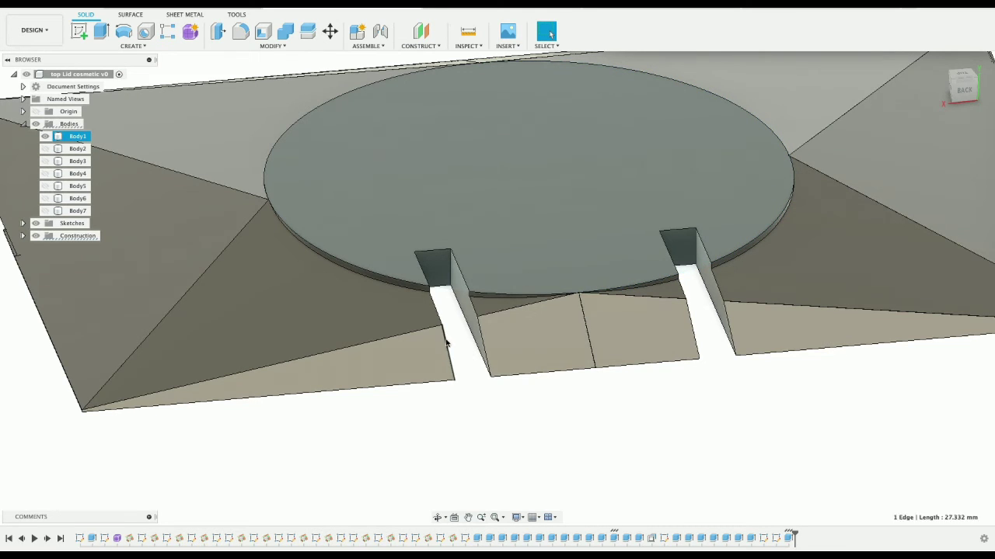
pyautogui.click(233, 46)
pyautogui.click(233, 68)
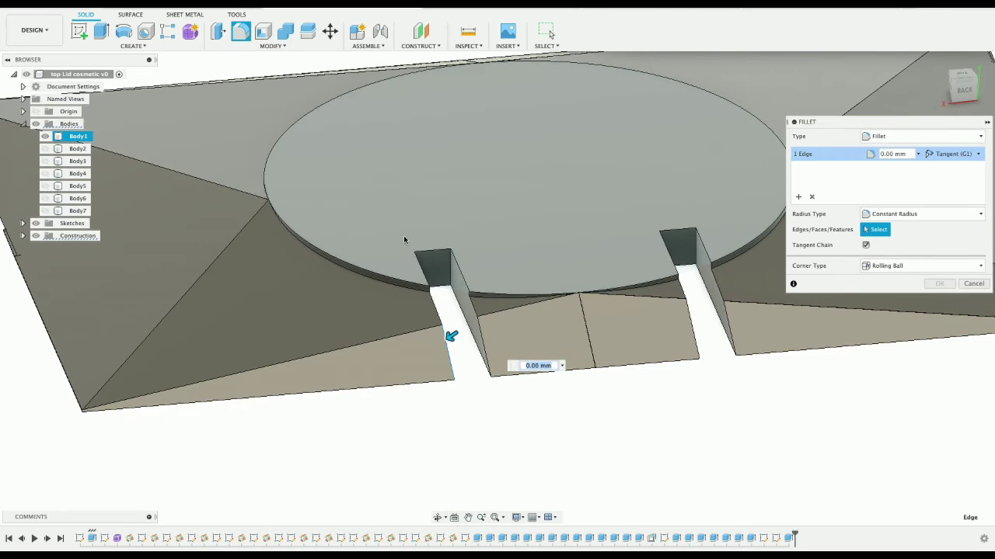
pyautogui.moveTo(451, 336); pyautogui.dragTo(420, 357)
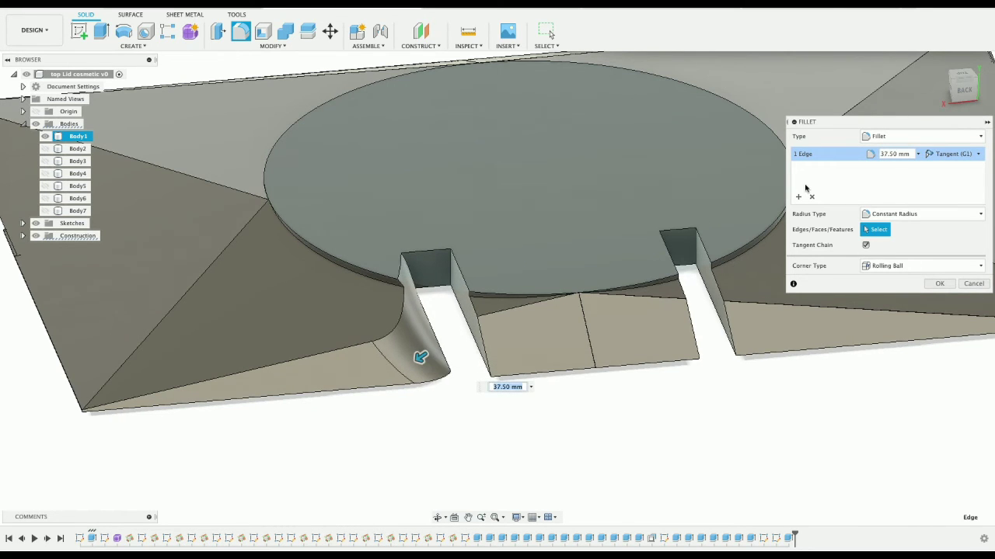
pyautogui.moveTo(954, 96); pyautogui.dragTo(938, 110)
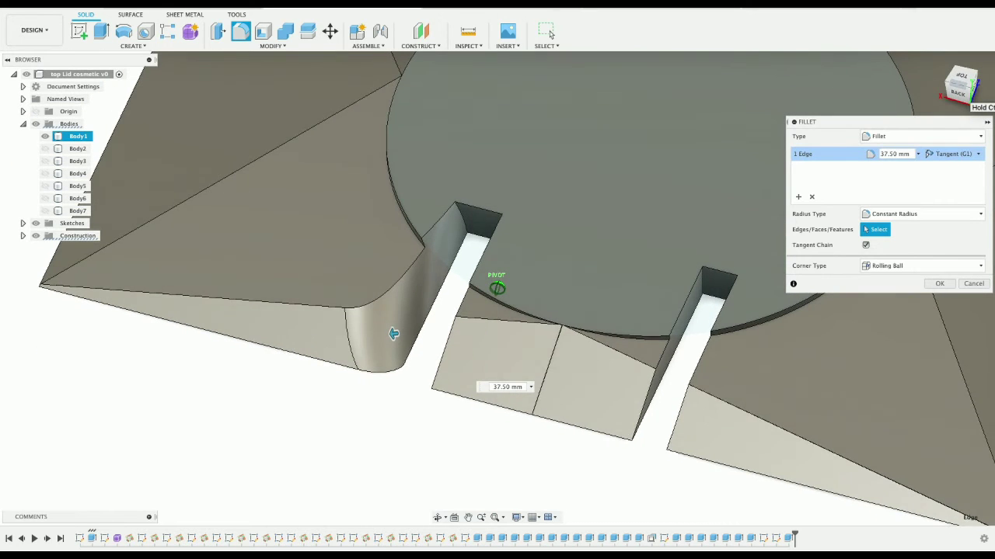
pyautogui.click(973, 285)
pyautogui.click(278, 46)
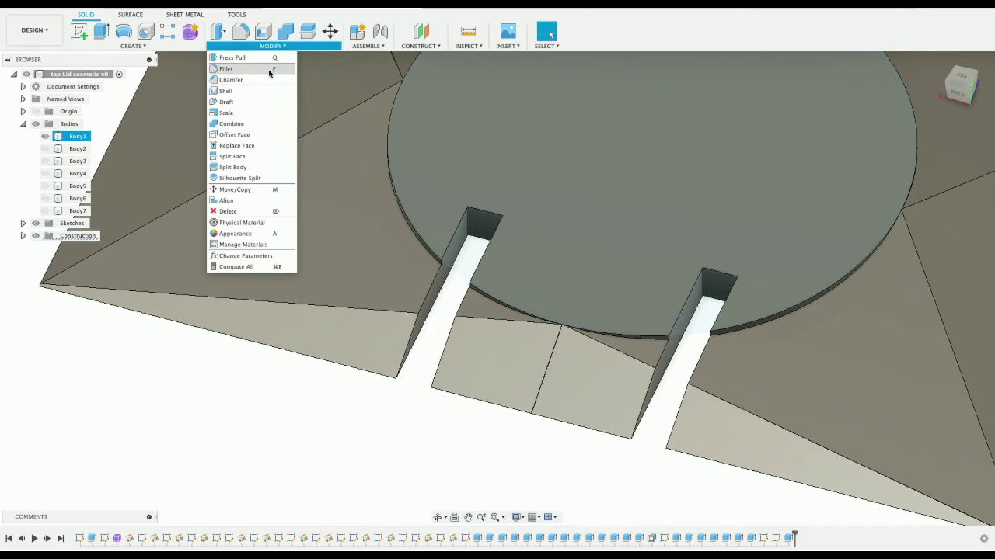
pyautogui.click(256, 78)
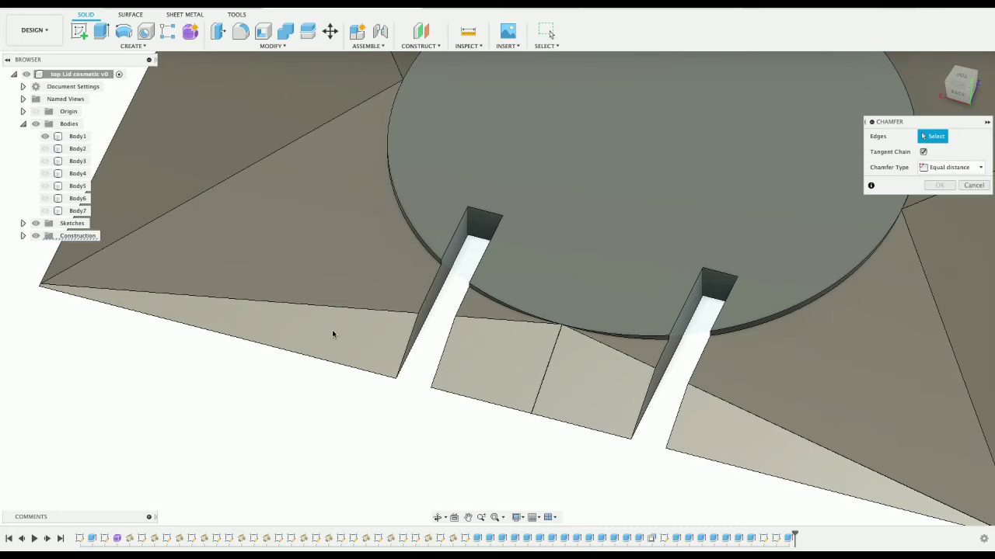
pyautogui.click(410, 345)
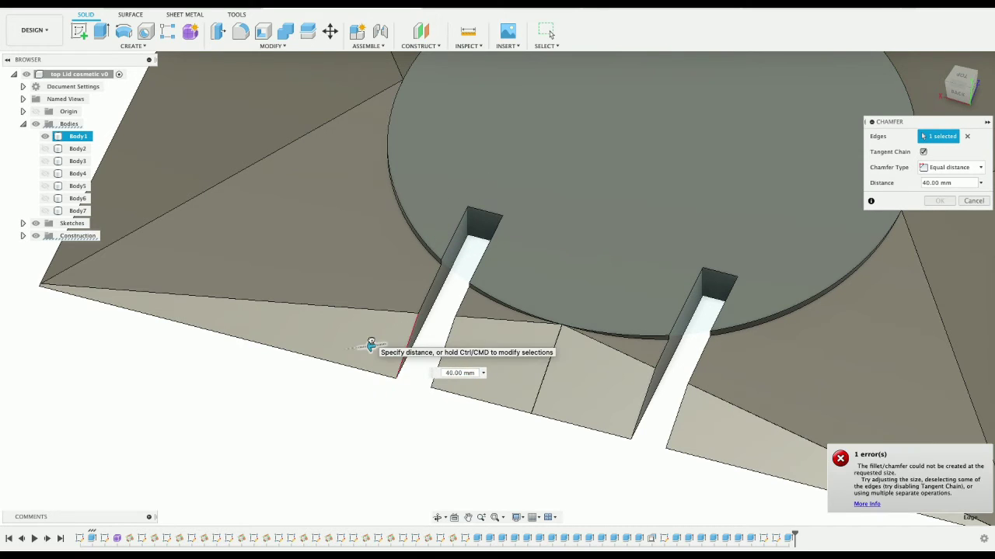
pyautogui.moveTo(371, 344); pyautogui.dragTo(397, 342)
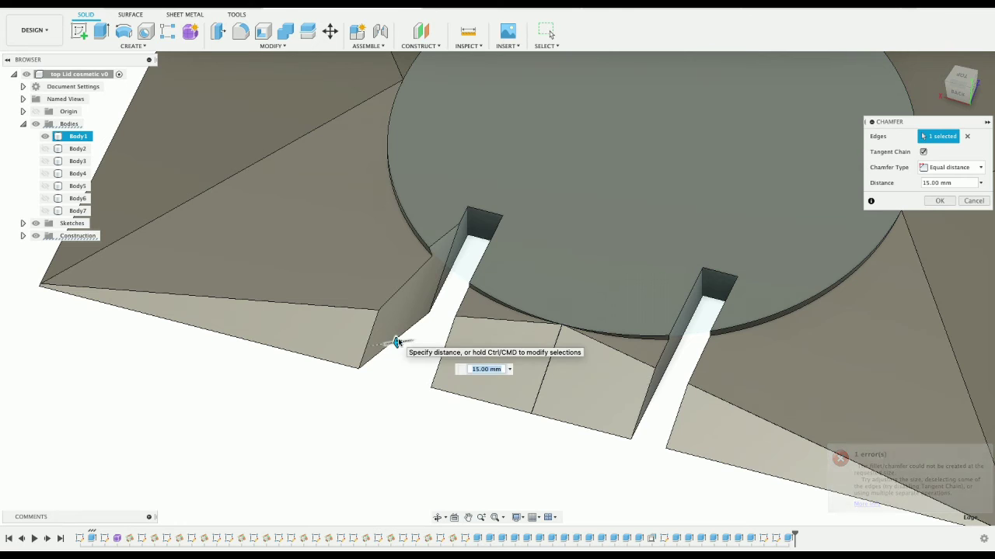
pyautogui.moveTo(396, 343)
pyautogui.keyDown('shift'); pyautogui.mouseDown(button='middle')
pyautogui.moveTo(409, 351)
pyautogui.moveTo(699, 295)
pyautogui.mouseUp(button='middle'); pyautogui.keyUp('shift')
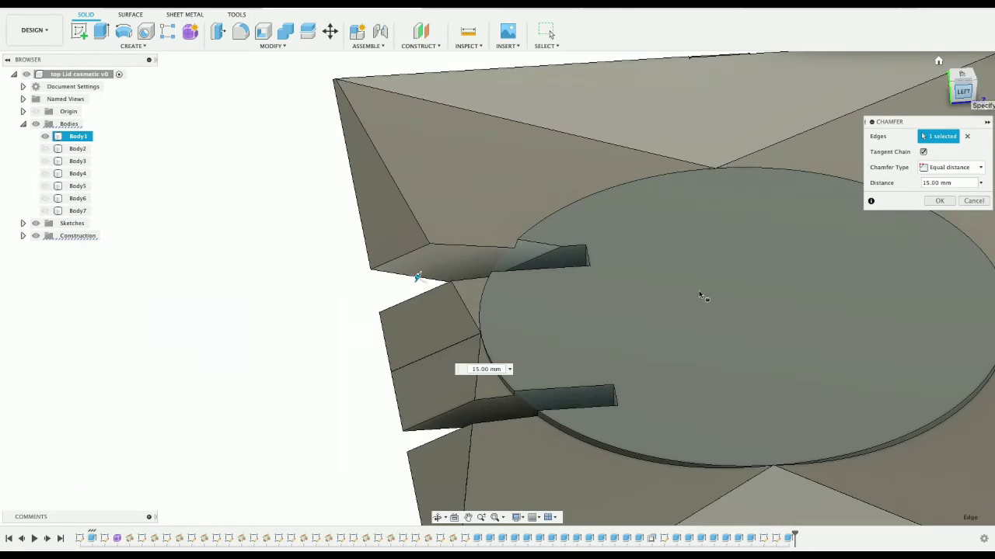
pyautogui.click(968, 201)
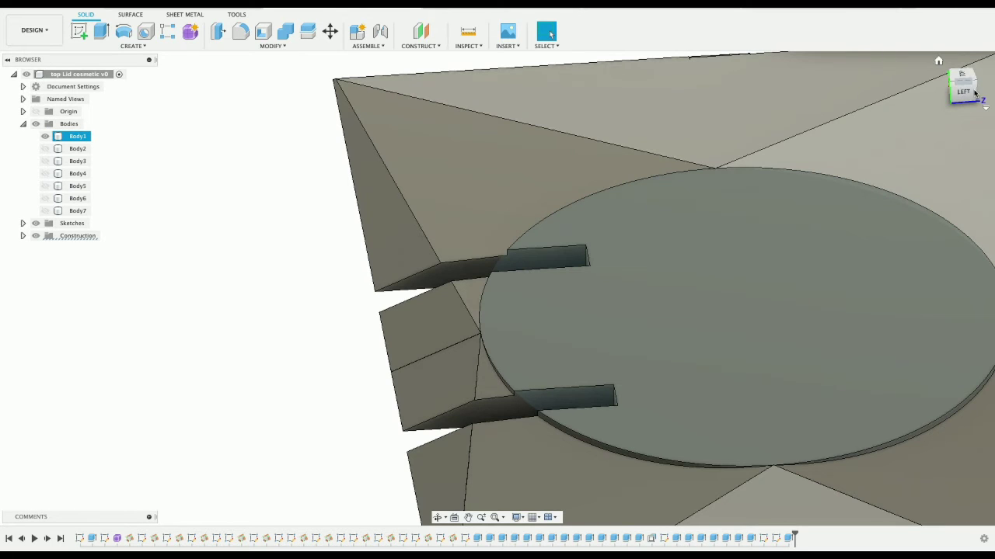
# - Chamfer the four outer corner edges of both slots at the lid's long side with an equal distance of 15 mm
pyautogui.moveTo(968, 88); pyautogui.dragTo(977, 99)
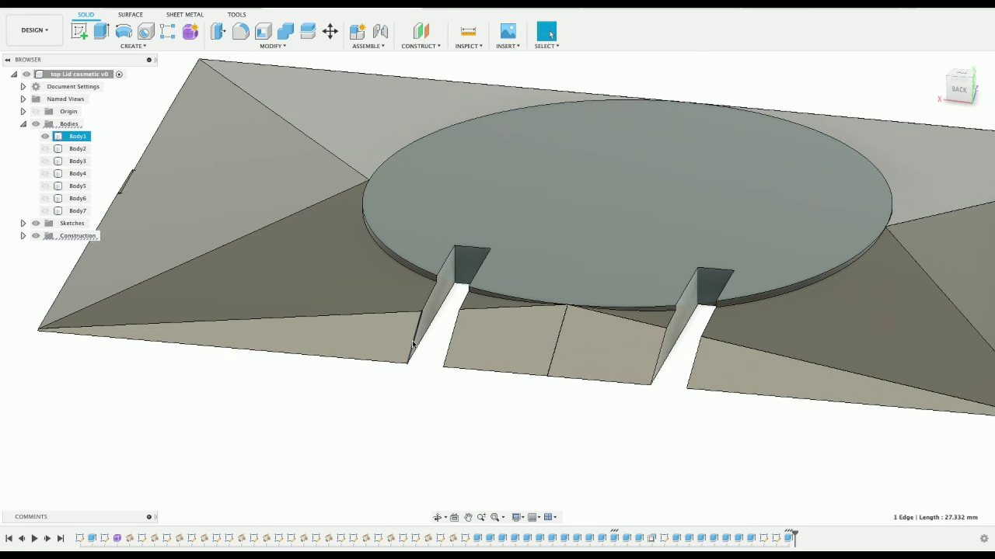
pyautogui.keyDown('shift'); pyautogui.click(659, 360); pyautogui.keyUp('shift')
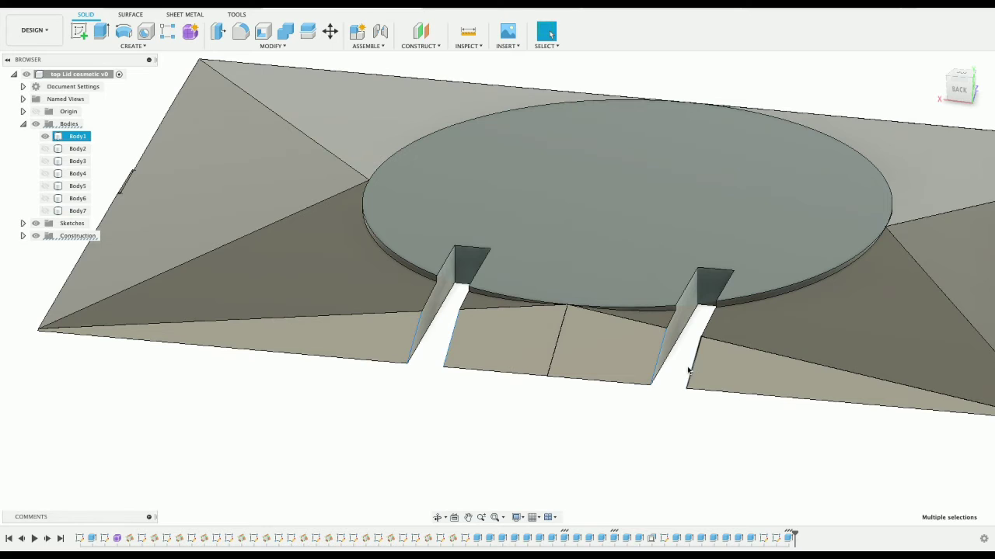
pyautogui.click(272, 46)
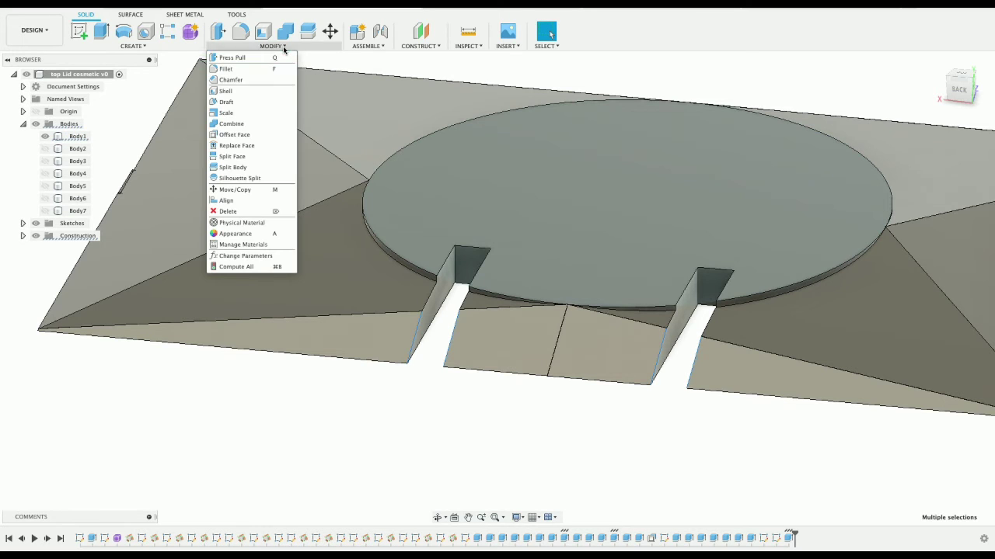
pyautogui.click(242, 80)
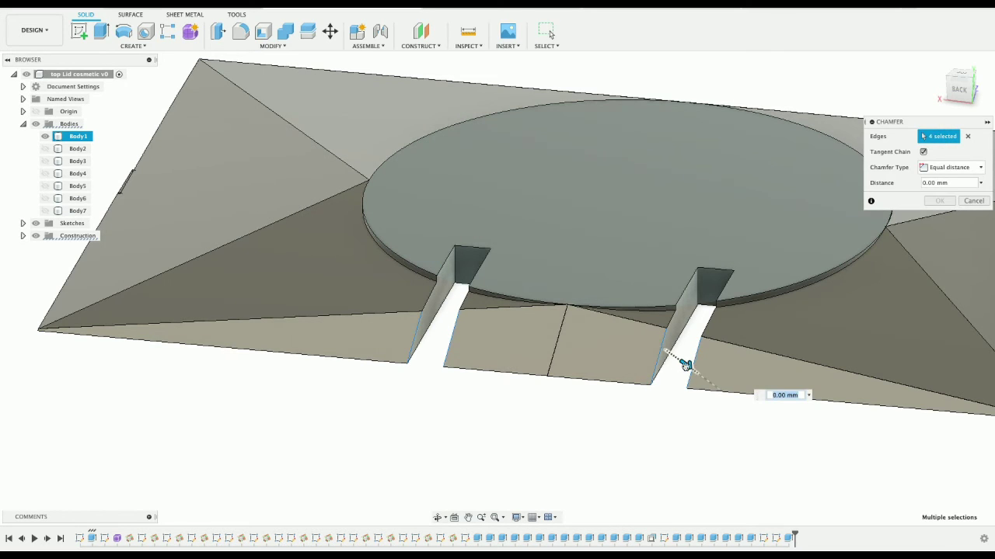
pyautogui.moveTo(686, 366); pyautogui.dragTo(706, 379)
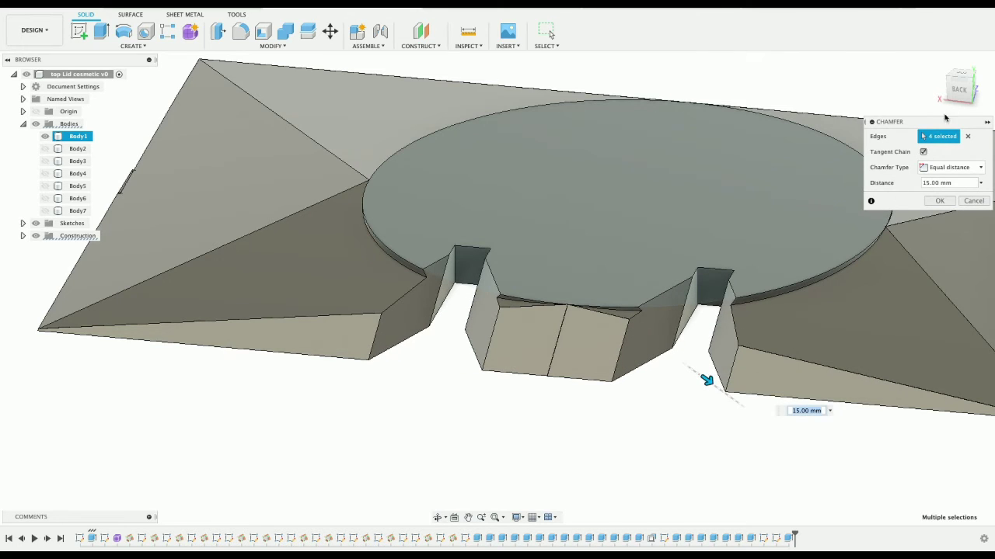
pyautogui.moveTo(959, 98)
pyautogui.mouseDown()
pyautogui.moveTo(968, 109)
pyautogui.moveTo(991, 103)
pyautogui.moveTo(813, 119)
pyautogui.mouseUp()
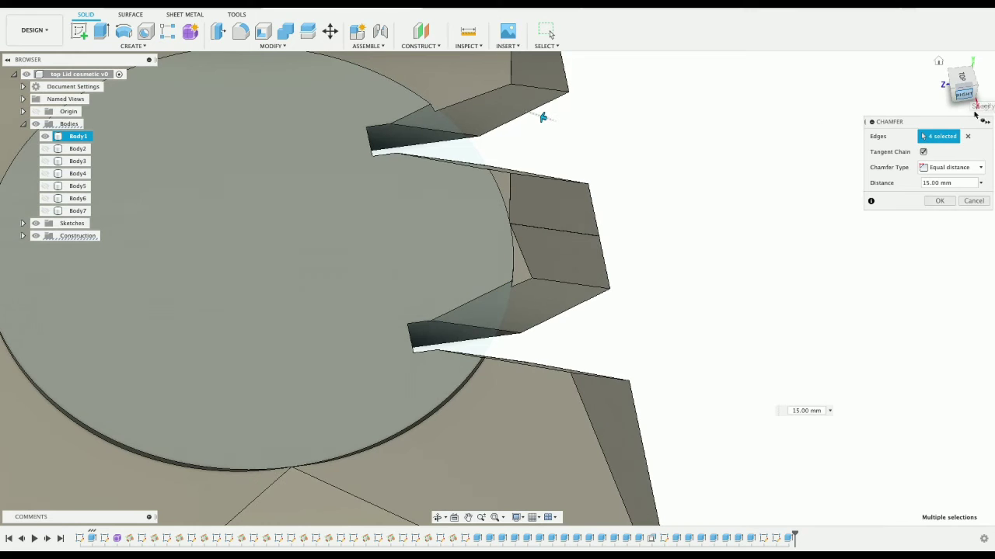
pyautogui.moveTo(542, 117)
pyautogui.mouseDown()
pyautogui.moveTo(644, 178)
pyautogui.moveTo(735, 284)
pyautogui.mouseUp()
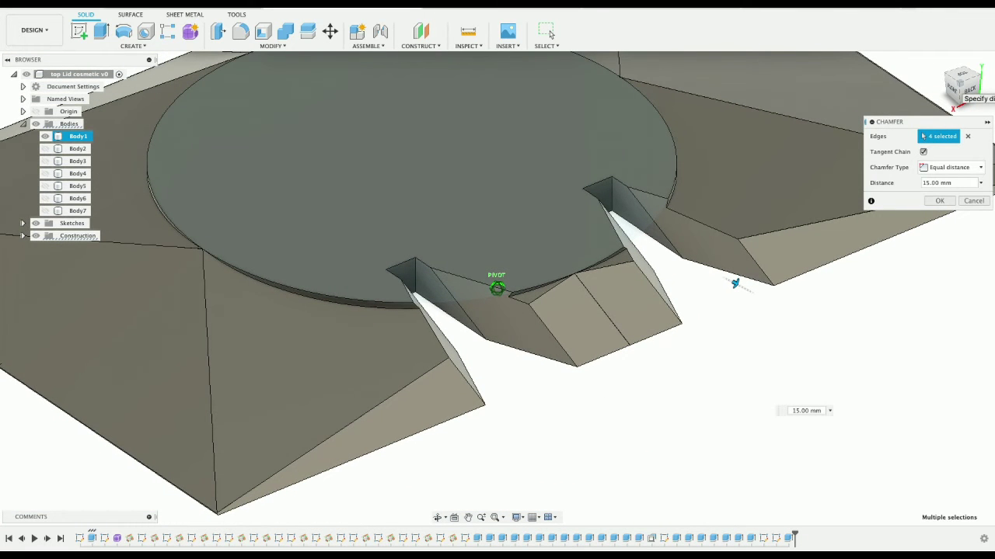
pyautogui.press('Return')
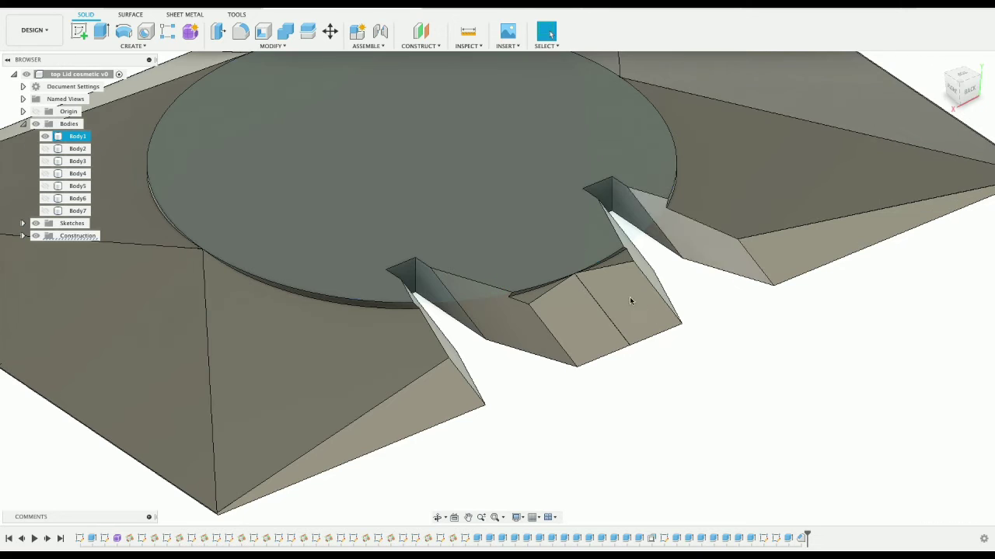
# - Set a 3 mm equal-distance chamfer on eight side and upper edges of the bevels flanking the left-hand slot as seen from the back
pyautogui.click(550, 333)
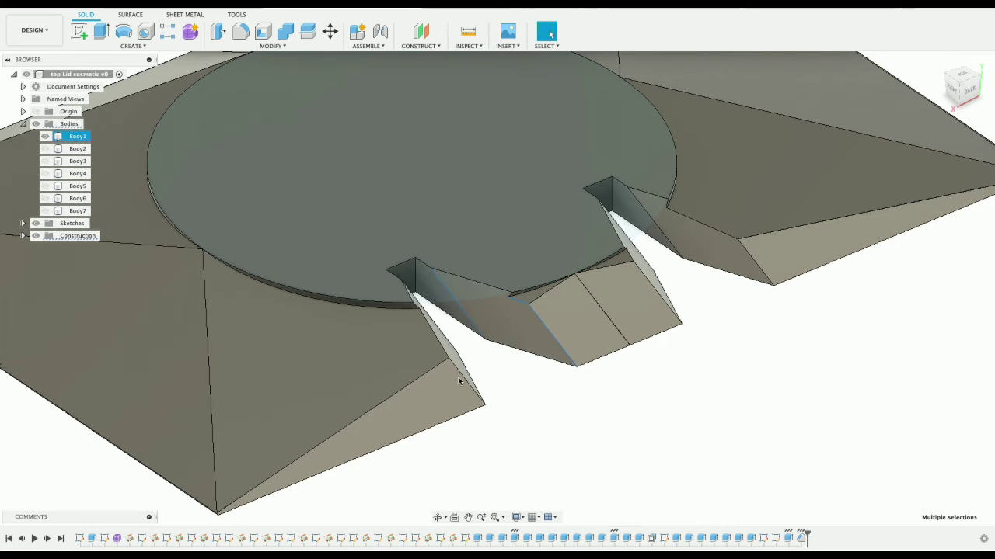
pyautogui.click(967, 91)
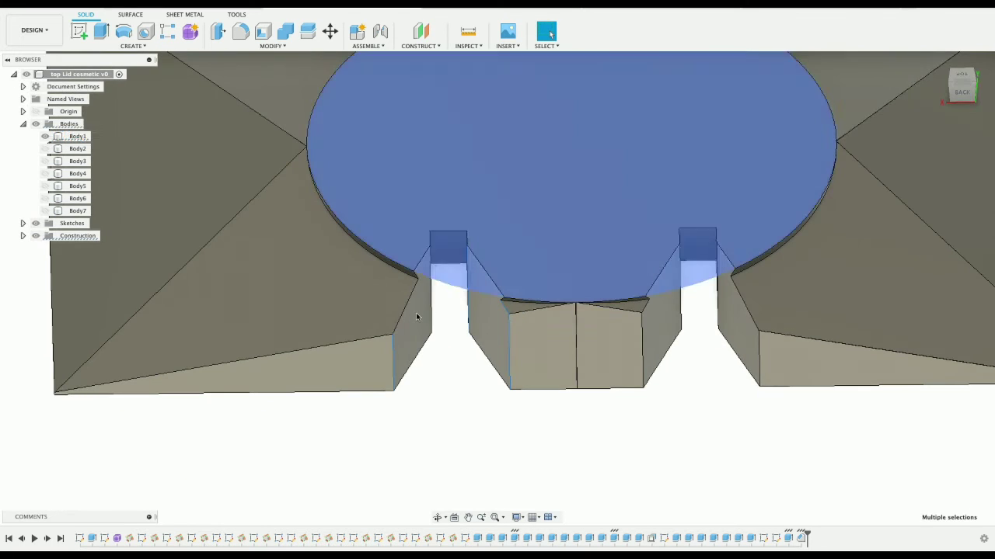
pyautogui.click(439, 247)
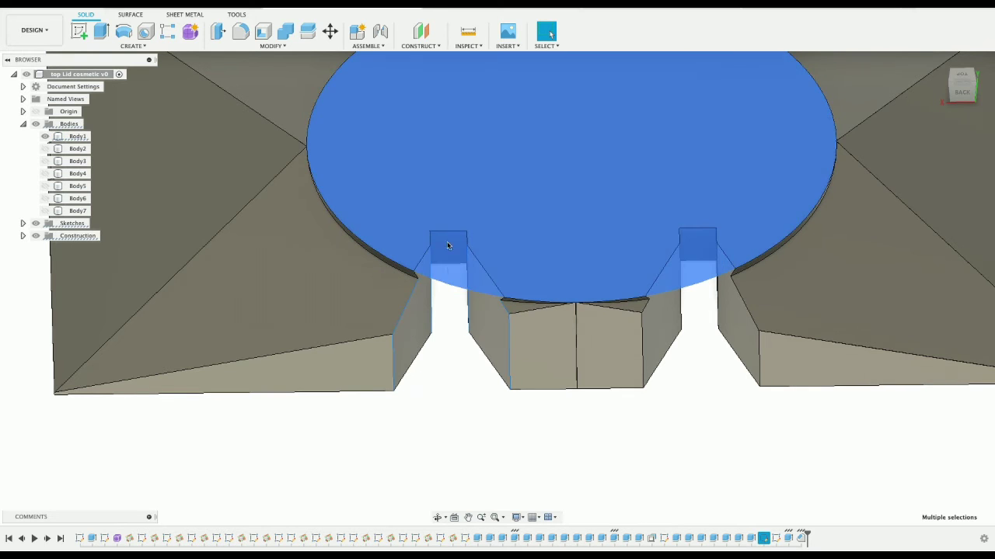
pyautogui.keyDown('shift'); pyautogui.click(419, 262); pyautogui.keyUp('shift')
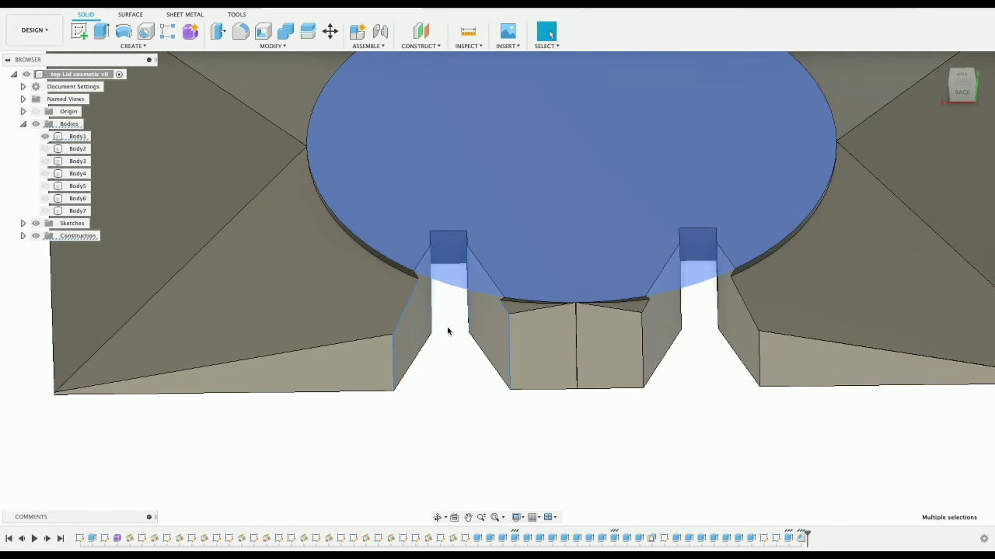
pyautogui.moveTo(962, 90); pyautogui.dragTo(942, 56)
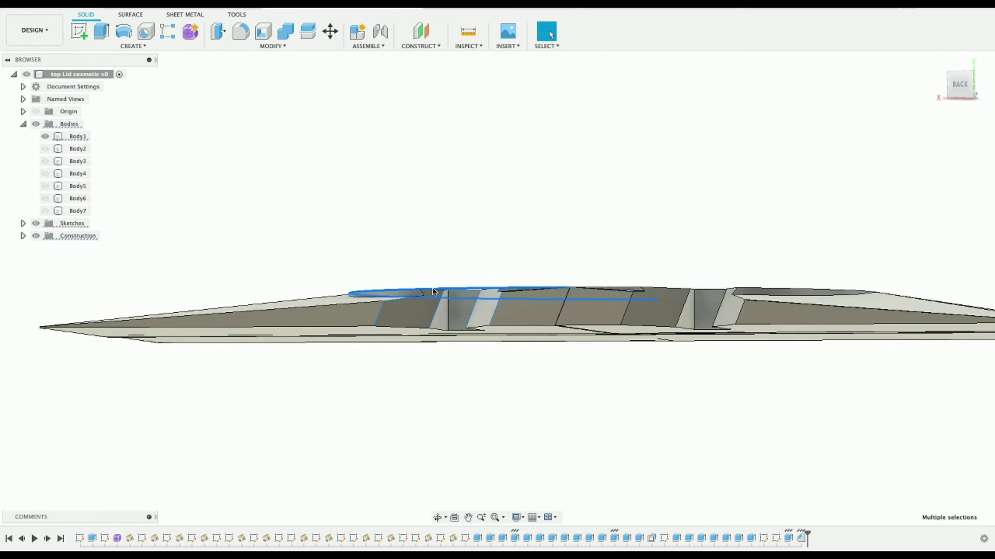
pyautogui.scroll(10, 433, 291)
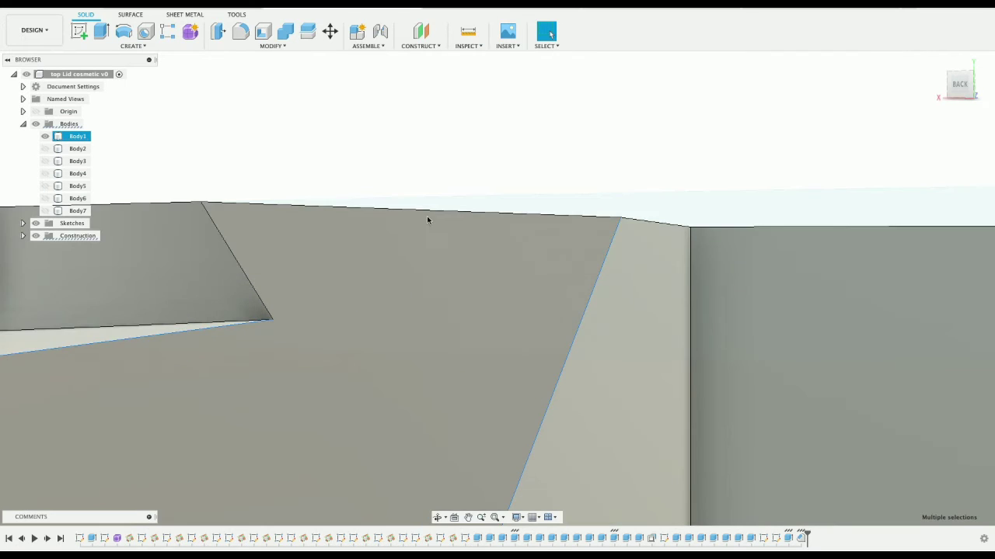
pyautogui.click(429, 210)
pyautogui.click(429, 209)
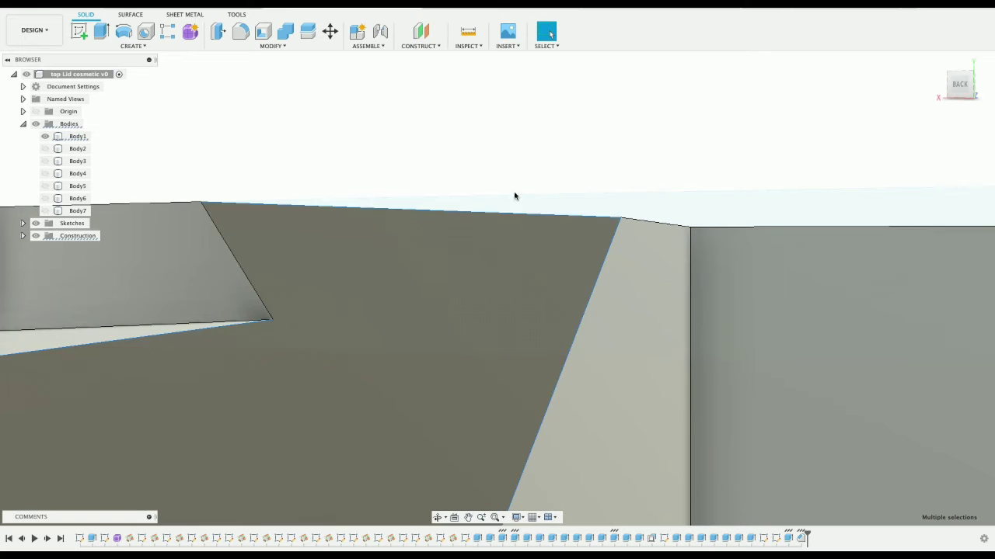
pyautogui.scroll(4, 524, 228)
pyautogui.scroll(-6, 524, 228)
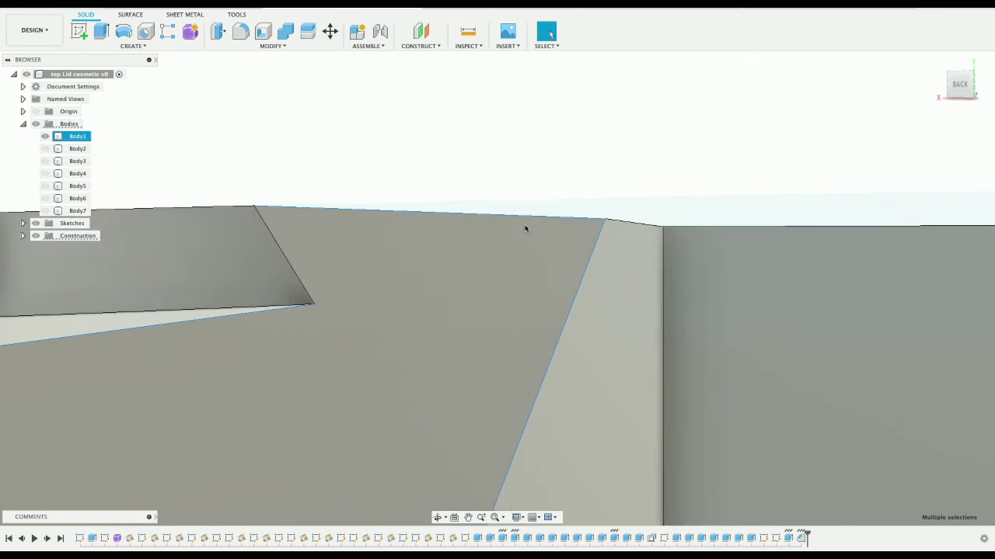
pyautogui.scroll(-1, 525, 227)
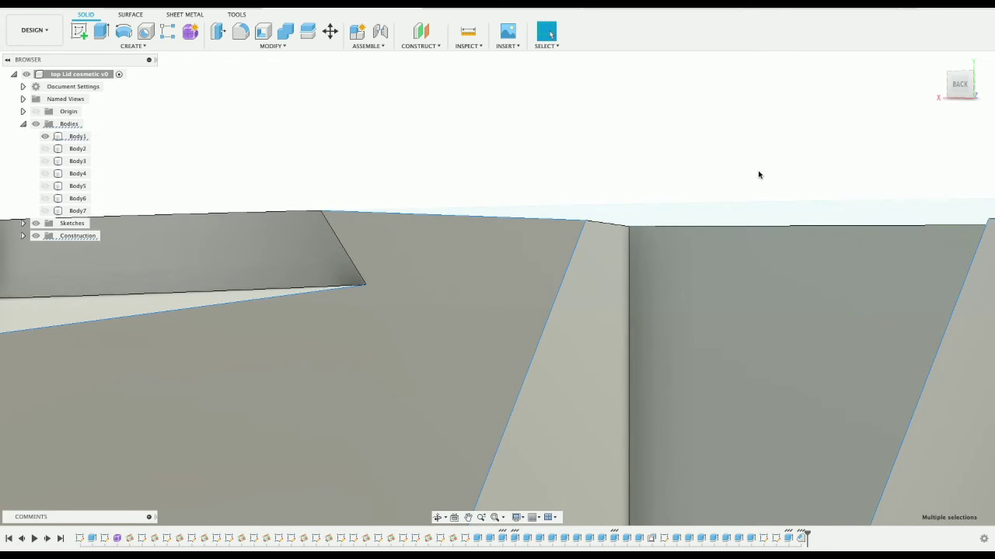
pyautogui.moveTo(976, 83)
pyautogui.mouseDown()
pyautogui.moveTo(991, 92)
pyautogui.moveTo(990, 84)
pyautogui.moveTo(949, 87)
pyautogui.moveTo(917, 113)
pyautogui.moveTo(945, 85)
pyautogui.moveTo(972, 84)
pyautogui.moveTo(904, 98)
pyautogui.mouseUp()
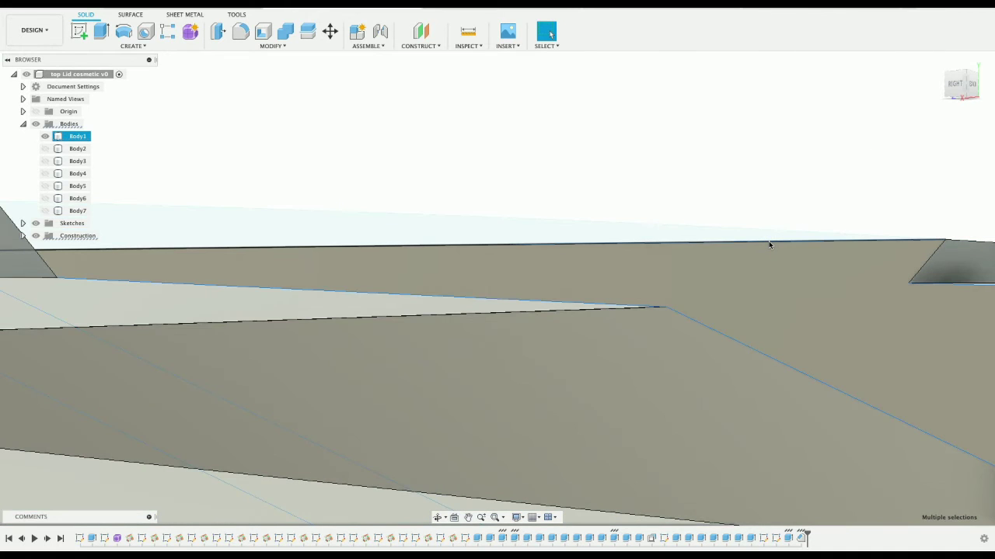
pyautogui.click(262, 45)
pyautogui.click(242, 80)
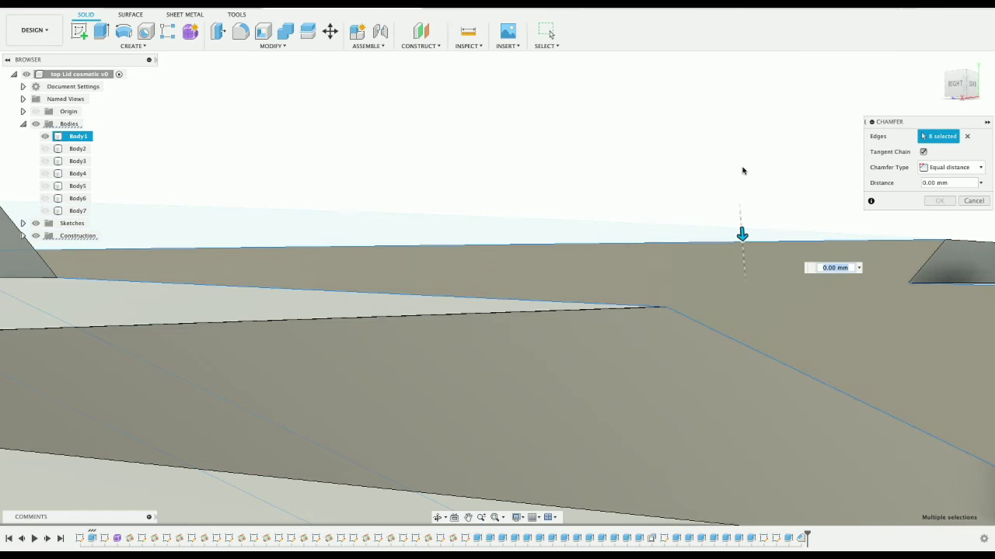
pyautogui.moveTo(742, 235); pyautogui.dragTo(748, 281)
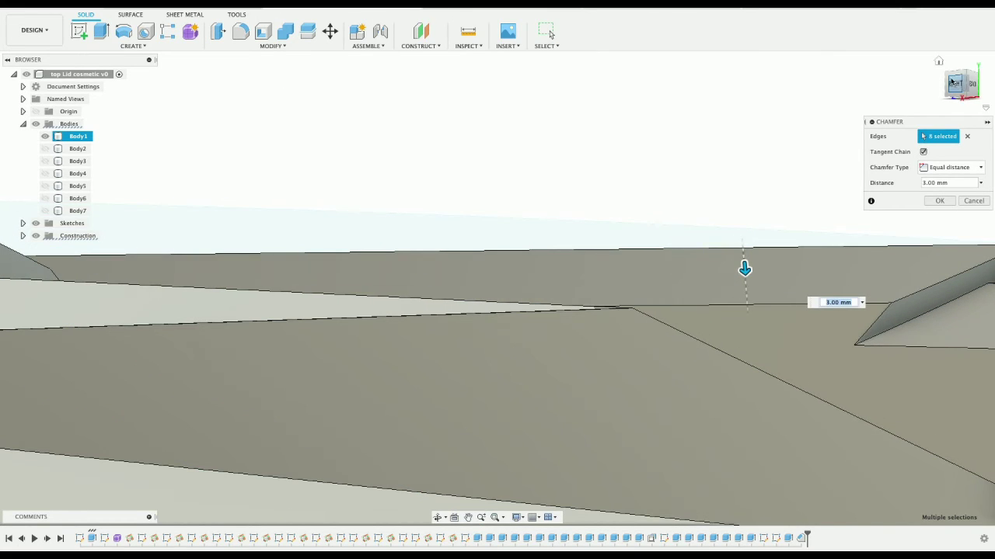
# - Examine the 3 mm chamfer preview around the slot from several angles, comparing it with the unchamfered second slot and the raised disc
pyautogui.moveTo(950, 94); pyautogui.dragTo(895, 116)
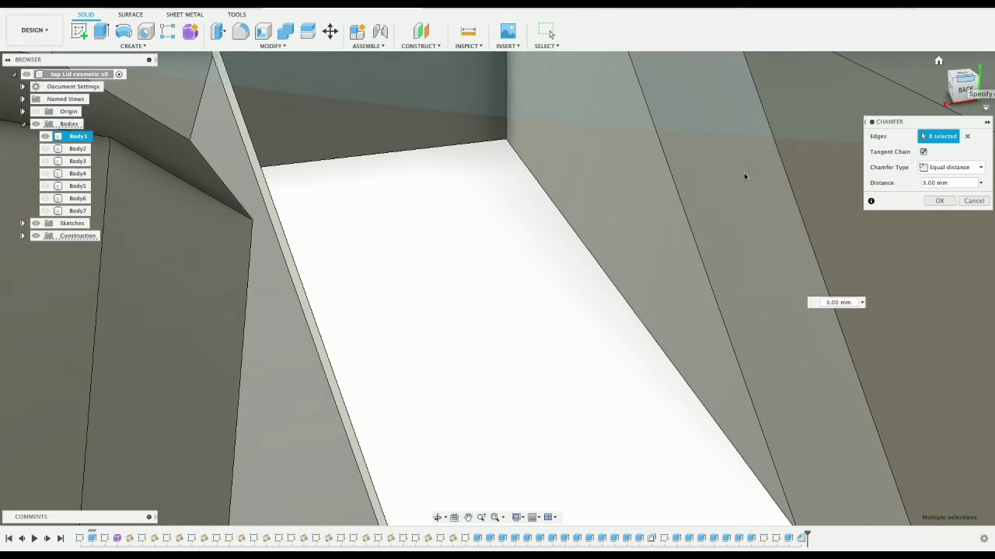
pyautogui.scroll(-5, 744, 174)
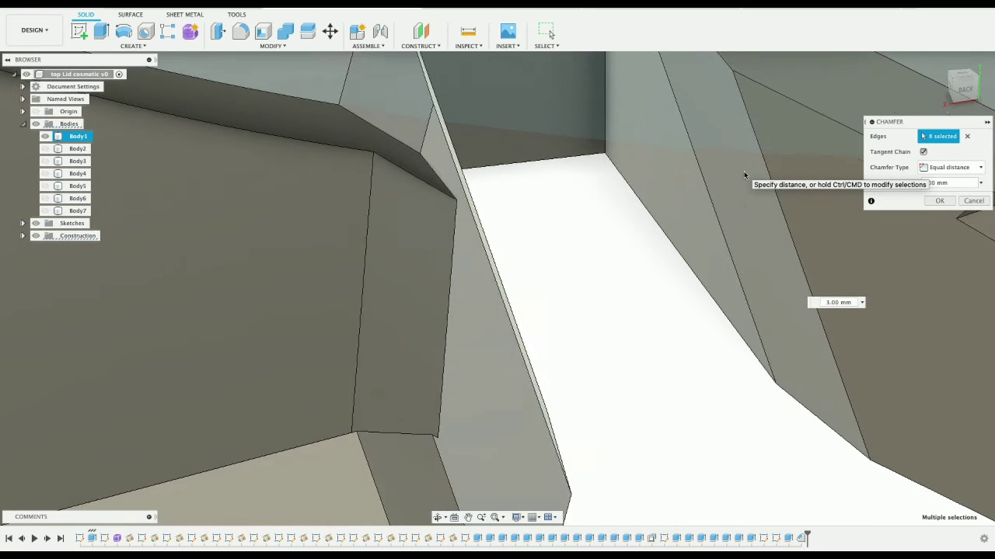
pyautogui.scroll(-3, 744, 174)
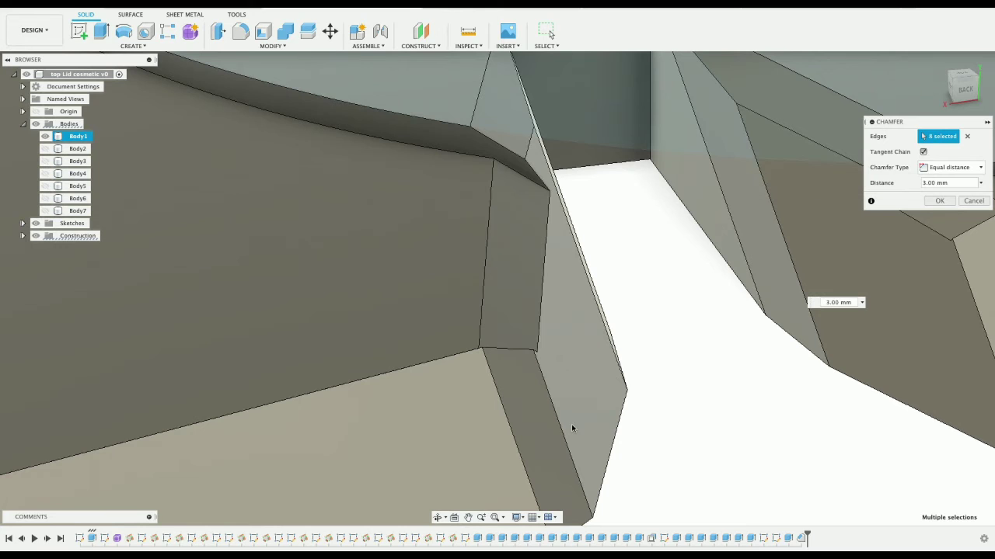
pyautogui.click(468, 517)
pyautogui.moveTo(608, 441); pyautogui.dragTo(544, 428)
pyautogui.press('Escape')
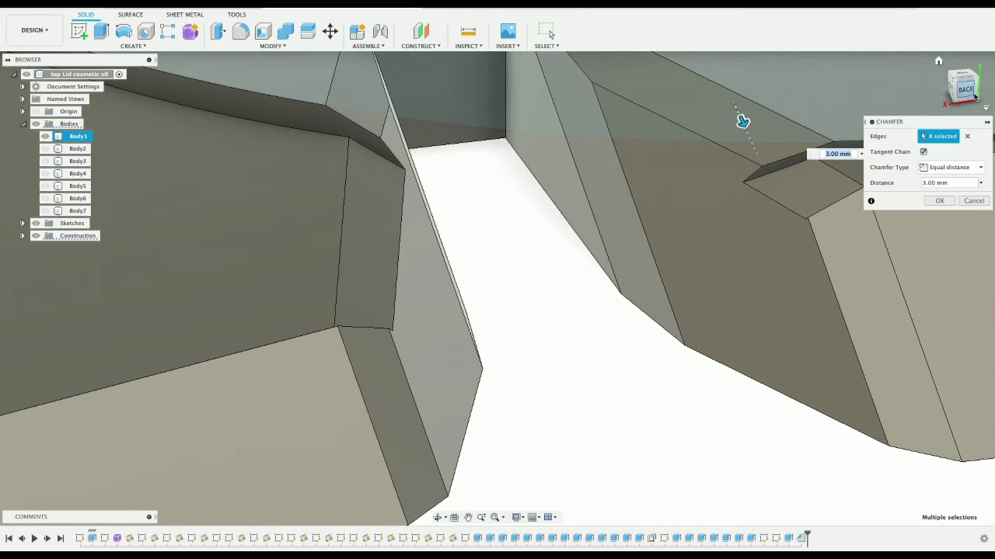
pyautogui.keyDown('shift'); pyautogui.moveTo(742, 121); pyautogui.dragTo(784, 164, button='middle'); pyautogui.keyUp('shift')
pyautogui.keyDown('shift'); pyautogui.moveTo(934, 84); pyautogui.dragTo(942, 83, button='middle'); pyautogui.keyUp('shift')
pyautogui.scroll(-5, 651, 251)
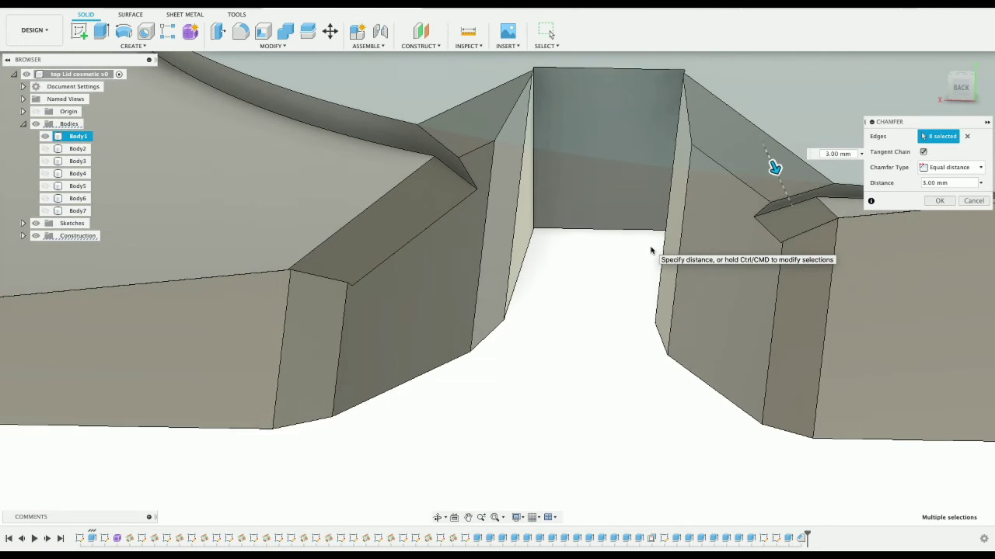
pyautogui.scroll(-1, 651, 251)
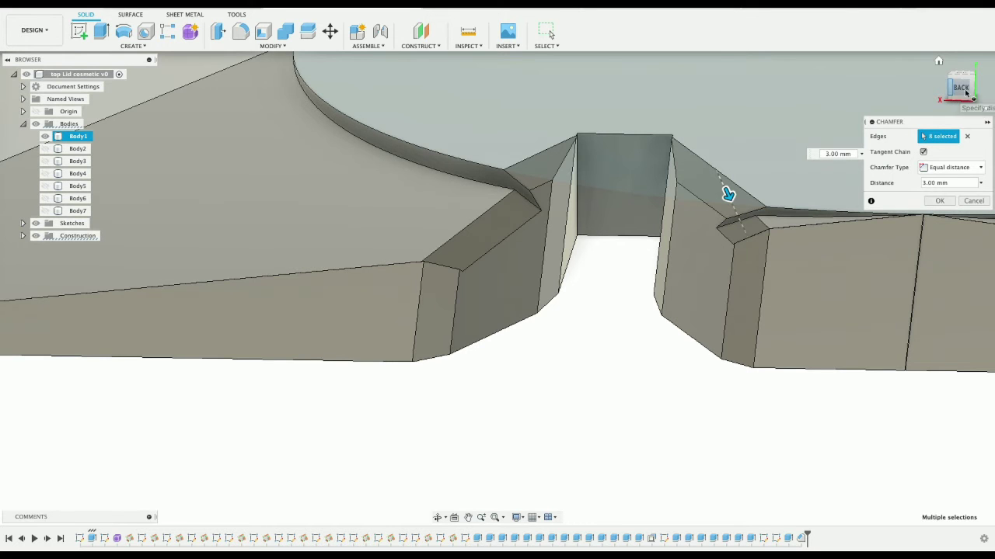
pyautogui.moveTo(728, 194)
pyautogui.keyDown('shift'); pyautogui.mouseDown(button='middle')
pyautogui.moveTo(724, 222)
pyautogui.moveTo(731, 207)
pyautogui.moveTo(813, 236)
pyautogui.mouseUp(button='middle'); pyautogui.keyUp('shift')
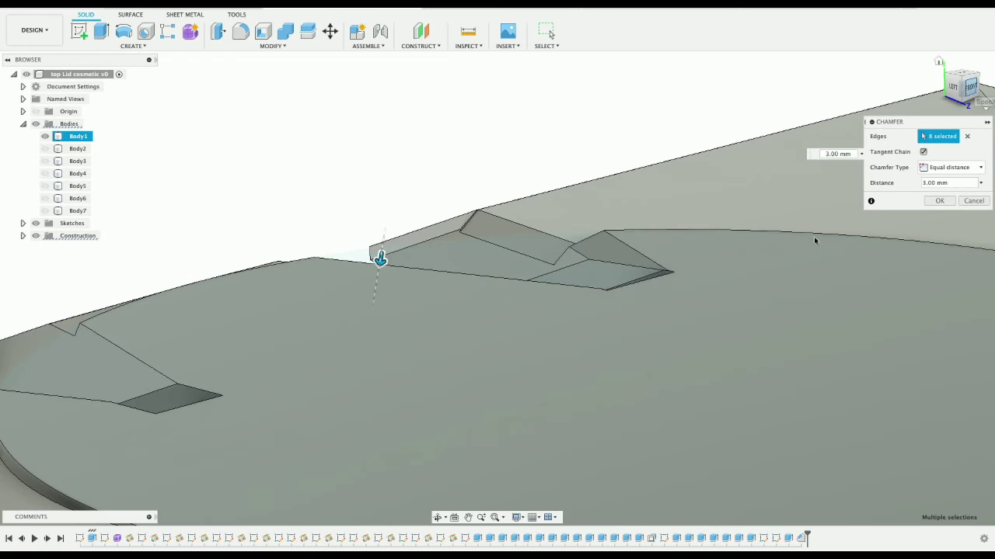
pyautogui.scroll(3, 814, 241)
pyautogui.scroll(-7, 797, 245)
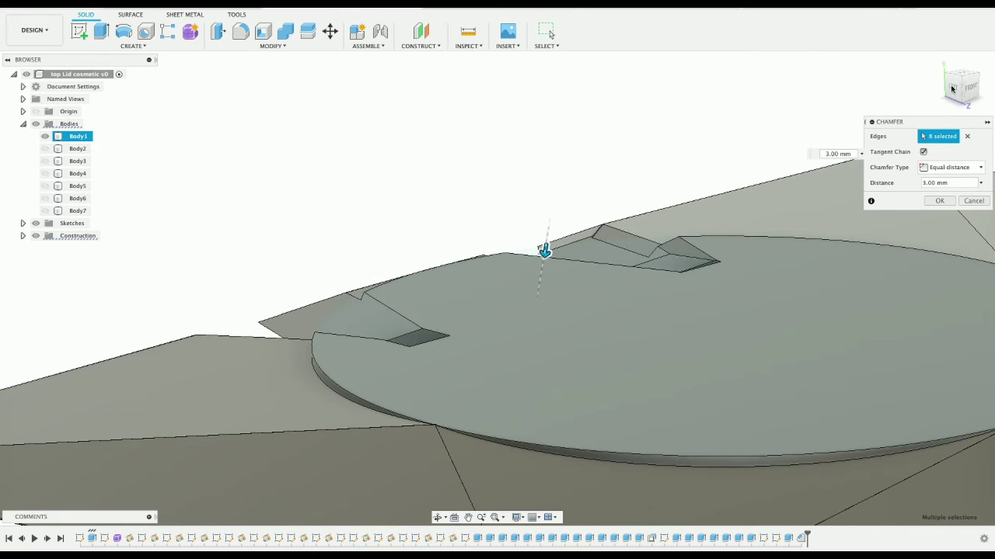
pyautogui.moveTo(948, 91)
pyautogui.mouseDown()
pyautogui.moveTo(966, 86)
pyautogui.moveTo(956, 84)
pyautogui.mouseUp()
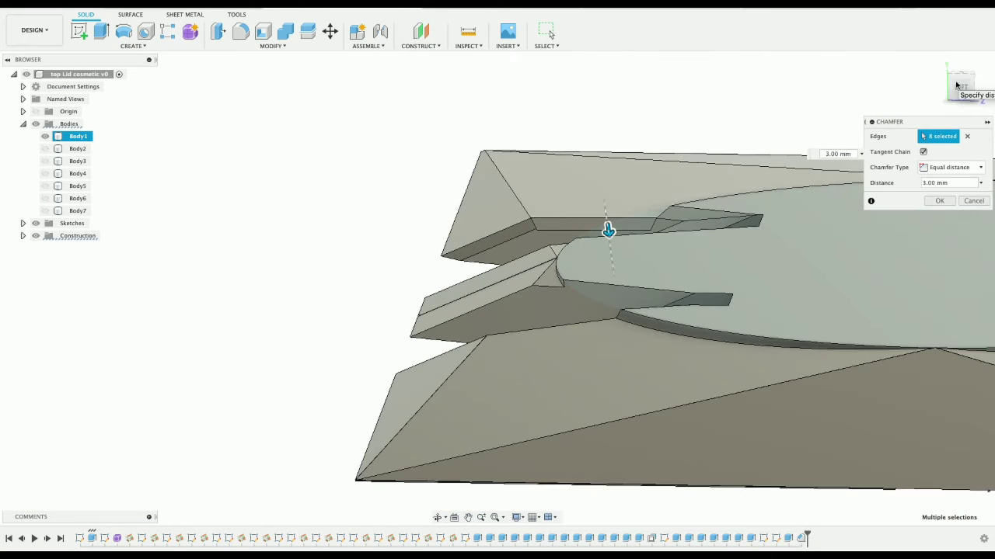
# - Discard the pending 3 mm chamfer and undo the 15 mm chamfers on both slots, leaving the lid with plain straight slots
pyautogui.keyDown('shift'); pyautogui.moveTo(608, 229); pyautogui.dragTo(384, 231, button='middle'); pyautogui.keyUp('shift')
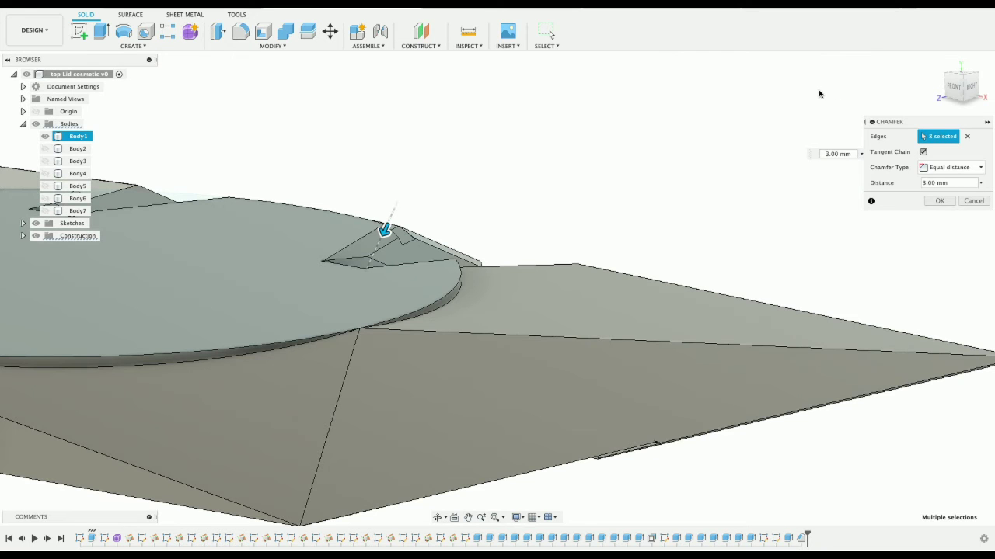
pyautogui.moveTo(967, 94)
pyautogui.mouseDown()
pyautogui.moveTo(871, 87)
pyautogui.moveTo(744, 104)
pyautogui.mouseUp()
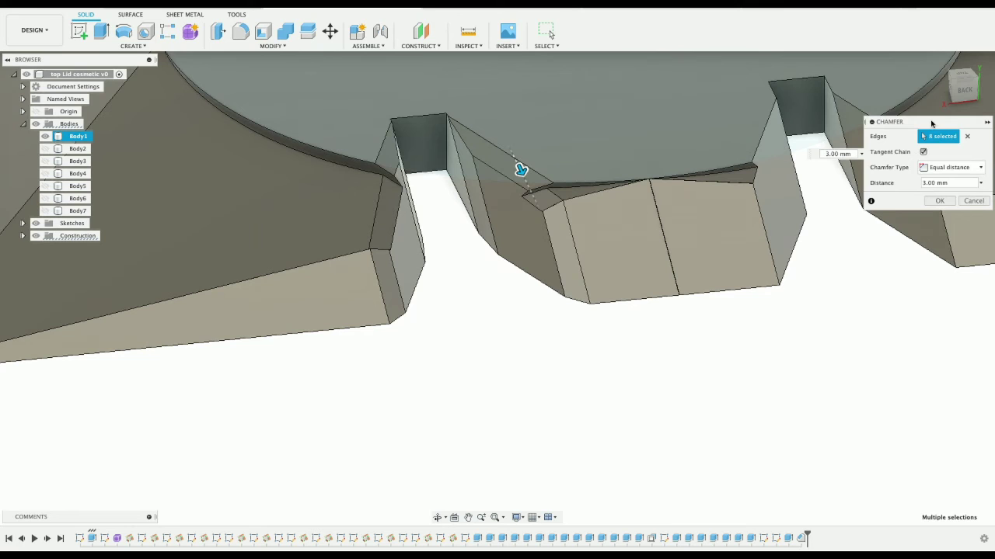
pyautogui.moveTo(970, 91); pyautogui.dragTo(944, 90)
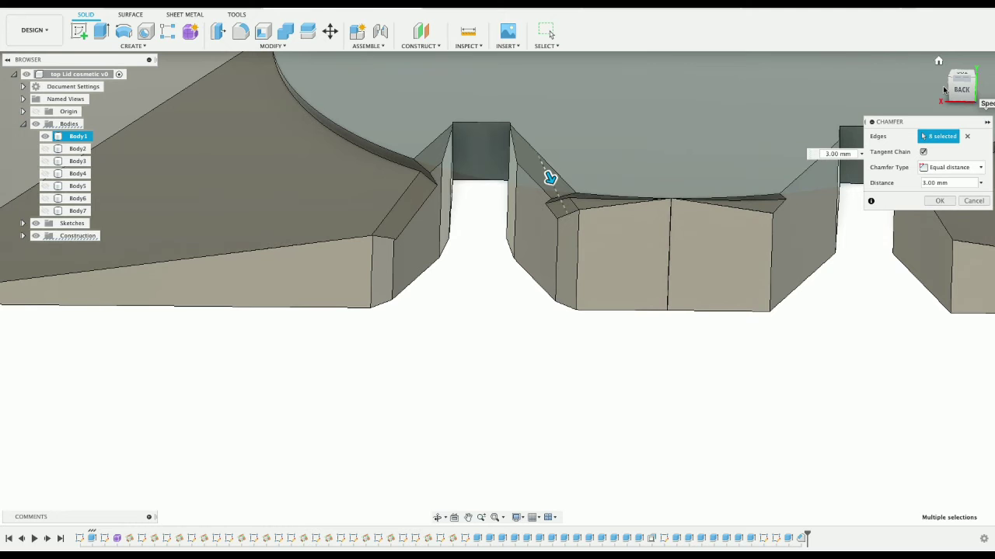
pyautogui.moveTo(955, 93); pyautogui.dragTo(971, 107)
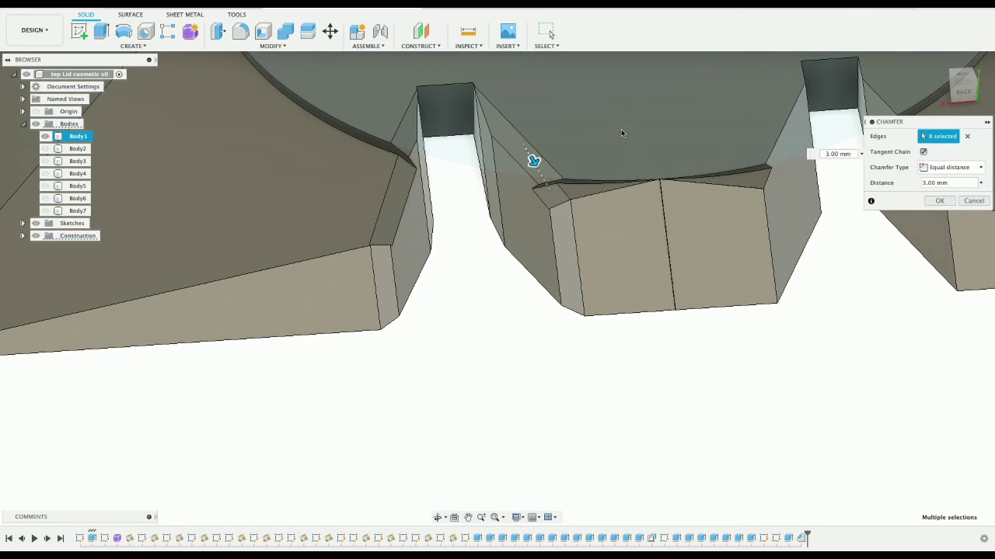
pyautogui.click(972, 201)
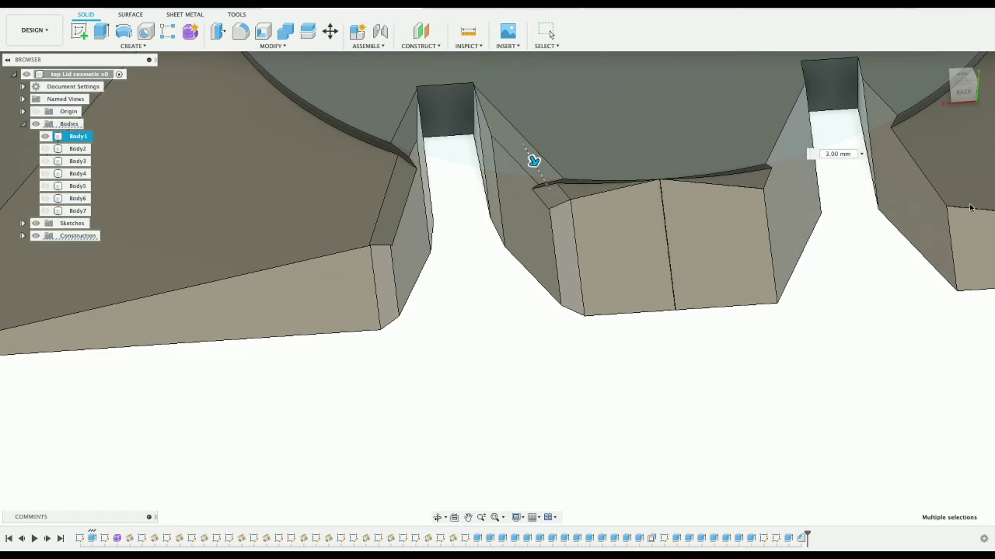
pyautogui.click(549, 33)
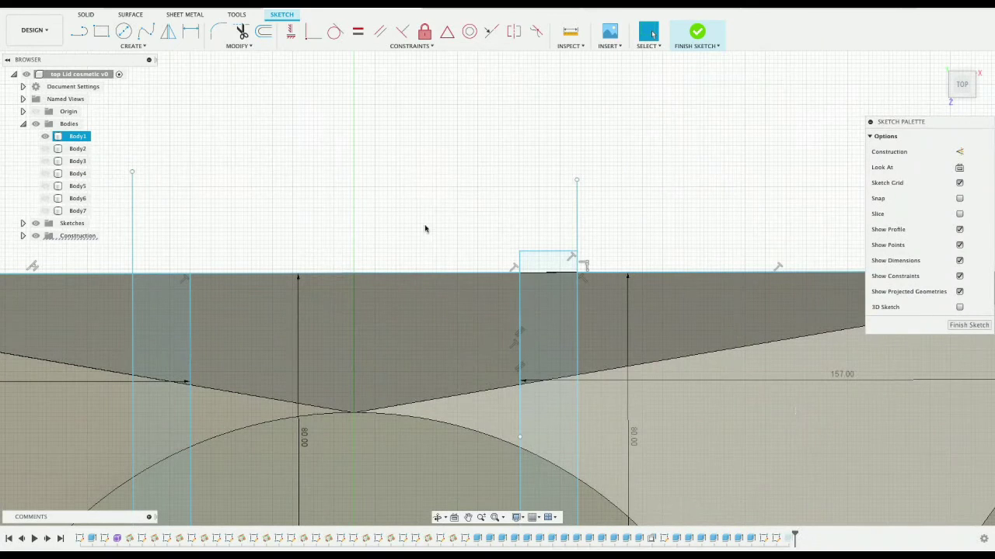
pyautogui.click(89, 4)
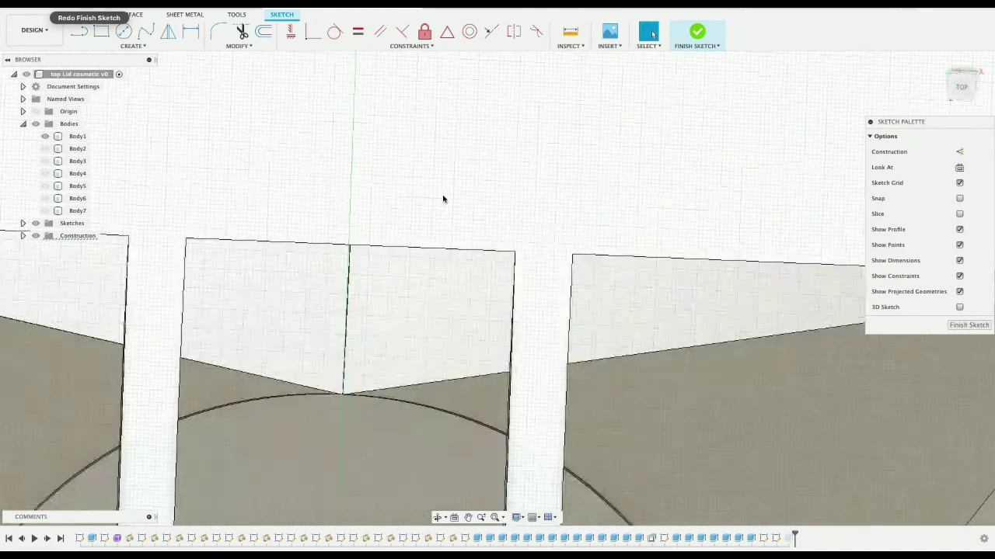
# - Save the lid design as a new version with the description "User Saved"
pyautogui.press('super+s')
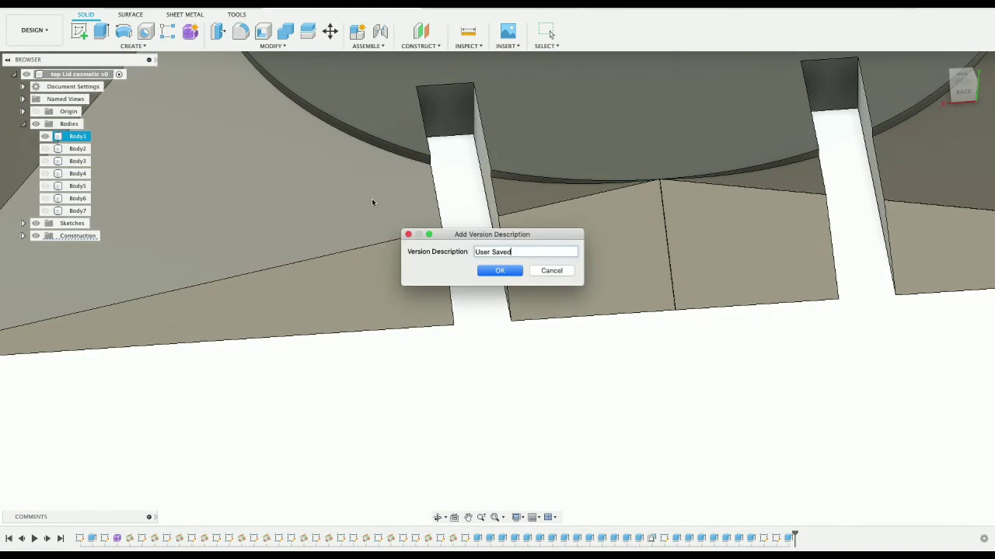
pyautogui.click(500, 270)
pyautogui.scroll(3, 852, 250)
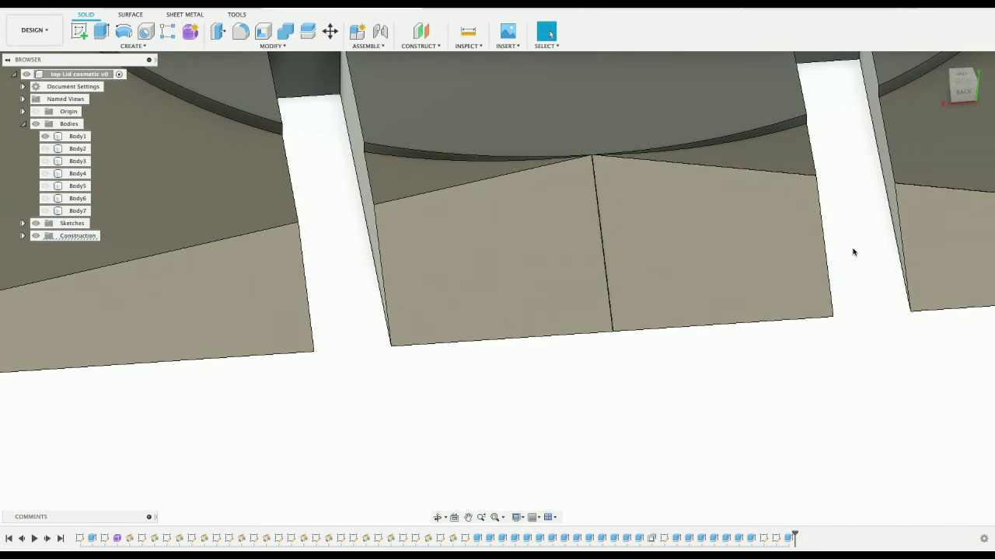
pyautogui.scroll(-3, 854, 251)
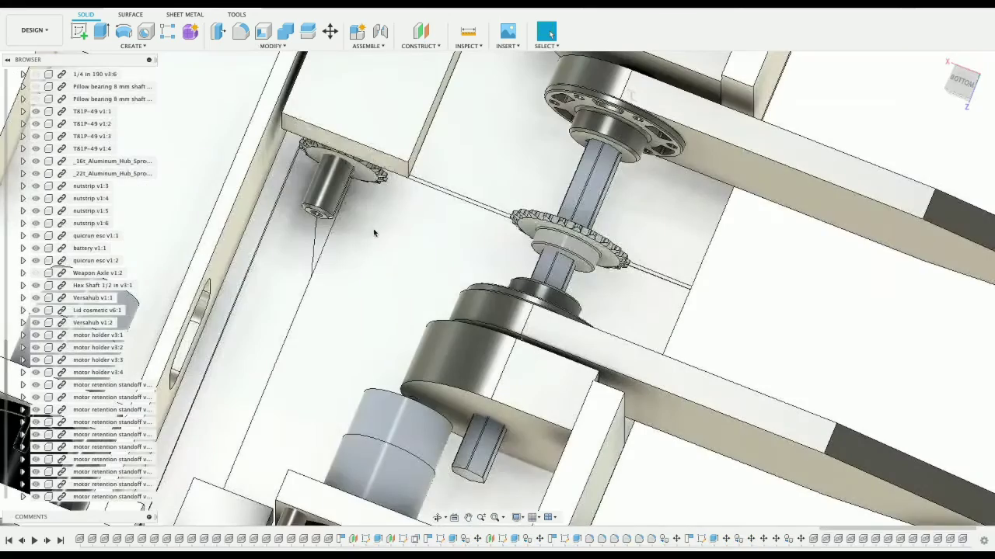
# - Switch to the robot assembly, refresh the Take II project folder and insert the top Lid cosmetic design into the assembly
pyautogui.scroll(-5, 519, 307)
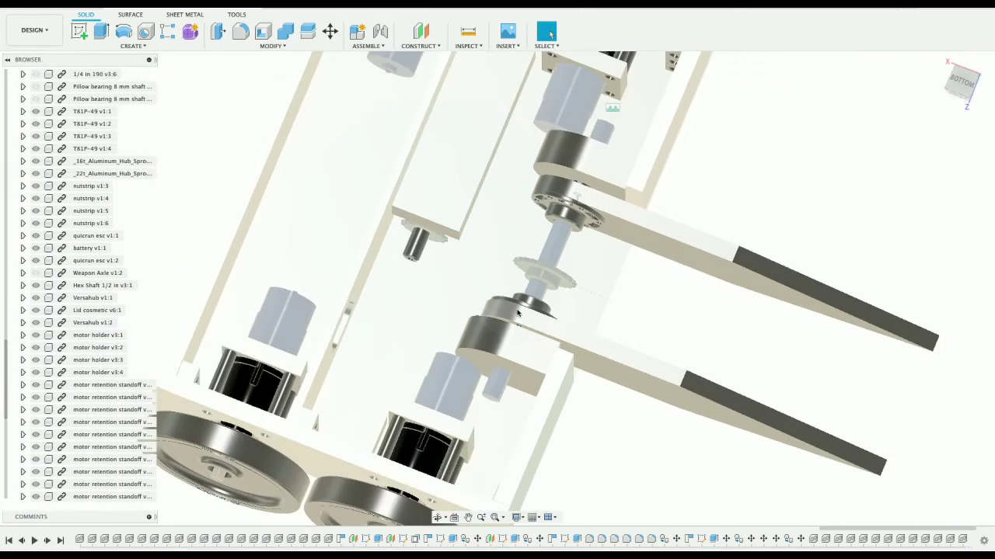
pyautogui.moveTo(956, 79); pyautogui.dragTo(931, 75)
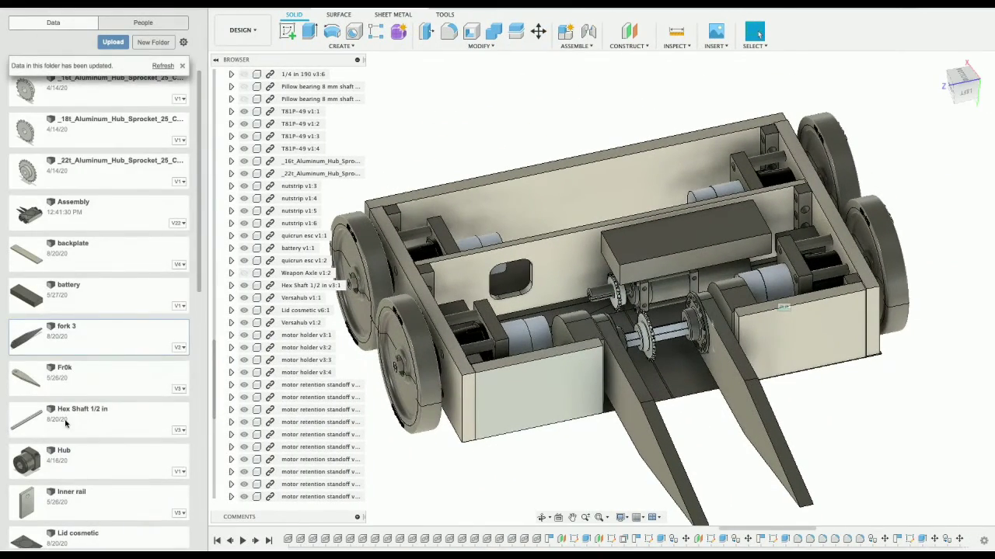
pyautogui.scroll(-5, 65, 423)
pyautogui.scroll(-6, 104, 396)
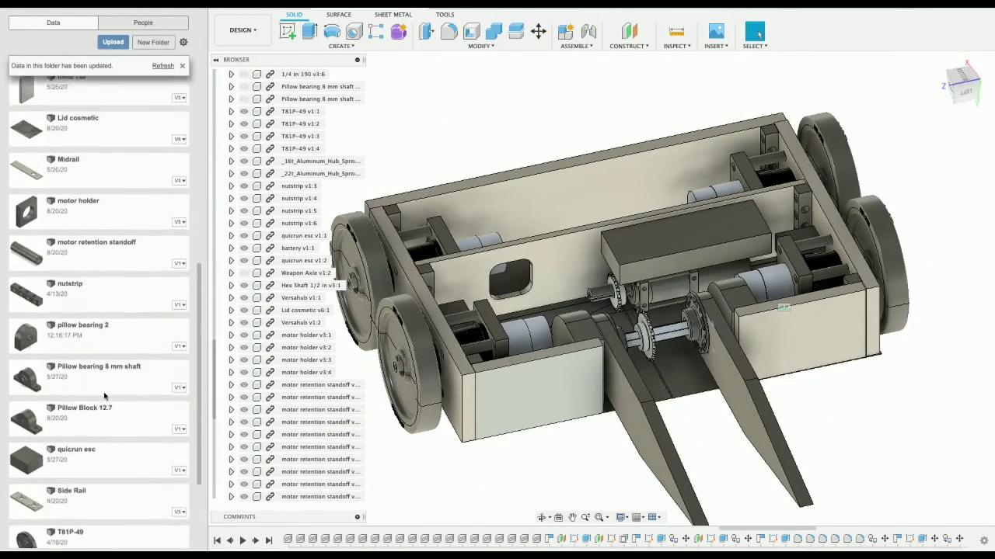
pyautogui.scroll(11, 104, 396)
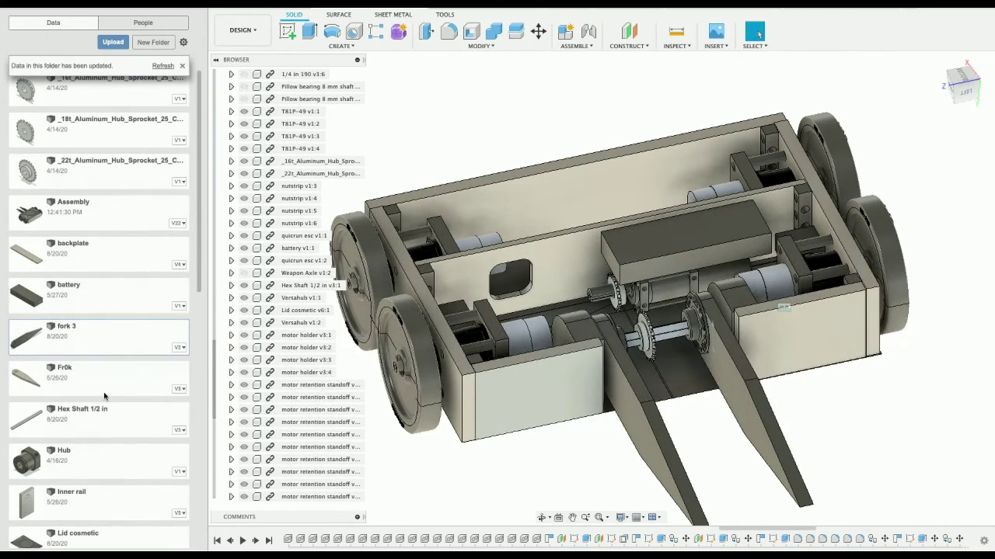
pyautogui.click(164, 66)
pyautogui.scroll(-11, 122, 250)
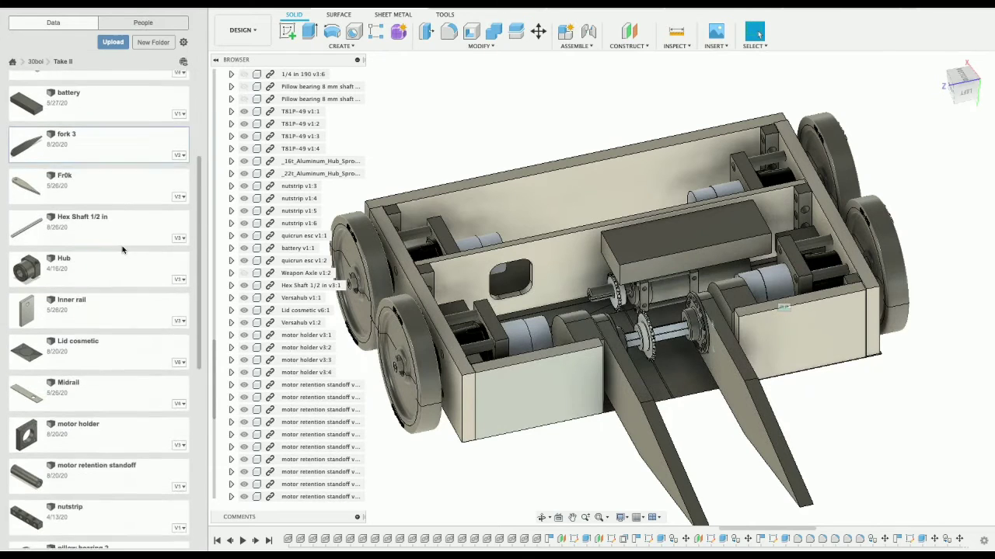
pyautogui.scroll(-2, 122, 250)
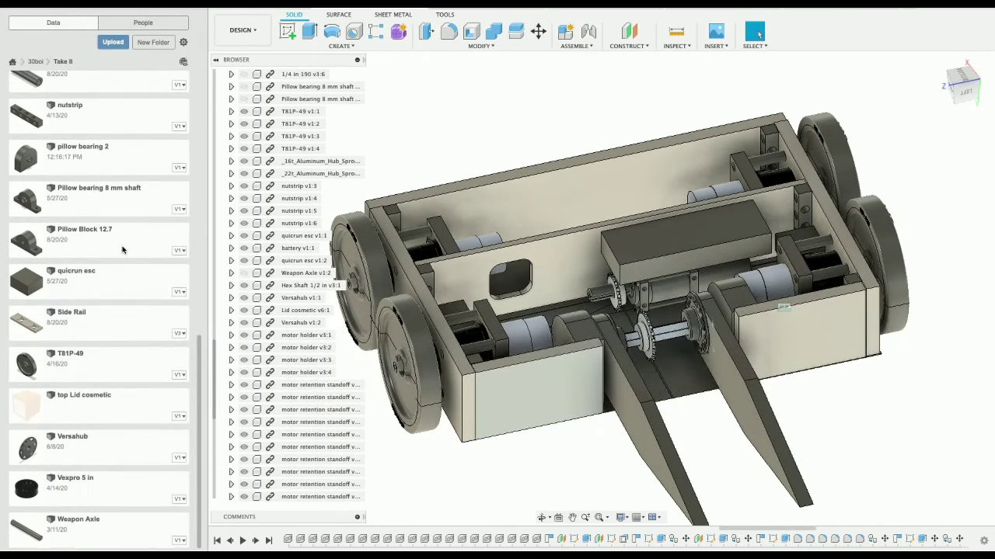
pyautogui.rightClick(113, 410)
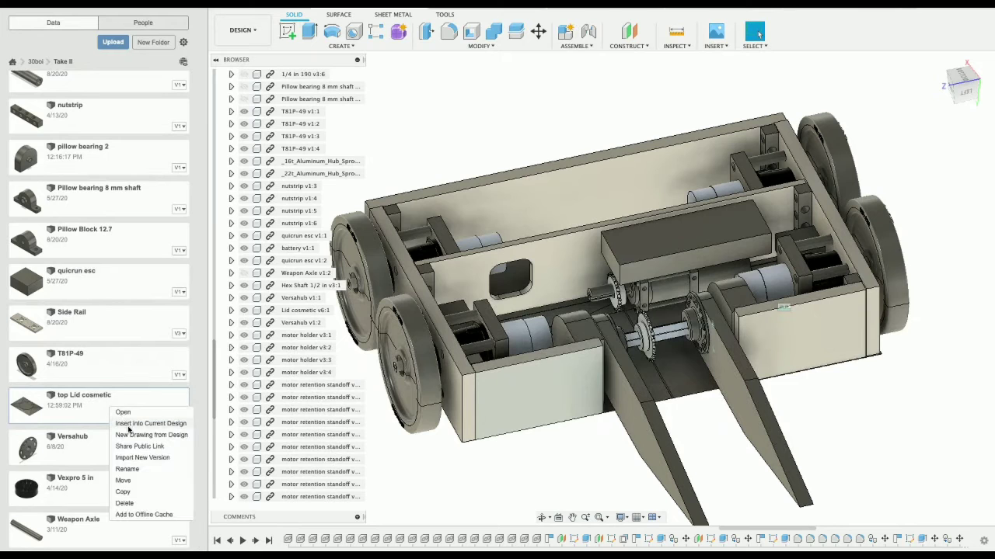
pyautogui.click(129, 424)
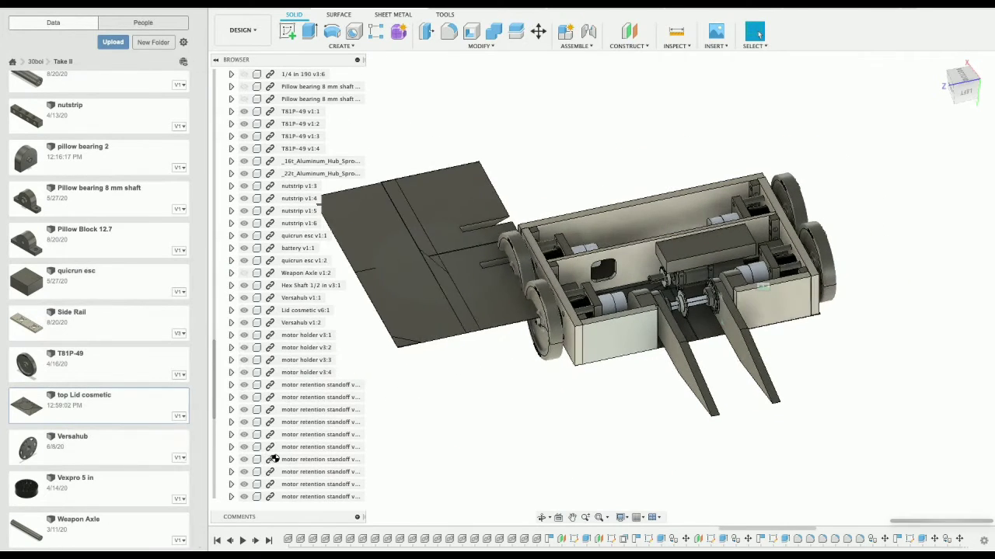
# - Rotate the inserted lid 90 degrees about Y, then move it about -320.6 mm in X and 41.8 mm in Y onto the chassis's height
pyautogui.moveTo(384, 266)
pyautogui.mouseDown()
pyautogui.moveTo(457, 215)
pyautogui.moveTo(476, 249)
pyautogui.moveTo(415, 222)
pyautogui.moveTo(398, 268)
pyautogui.mouseUp()
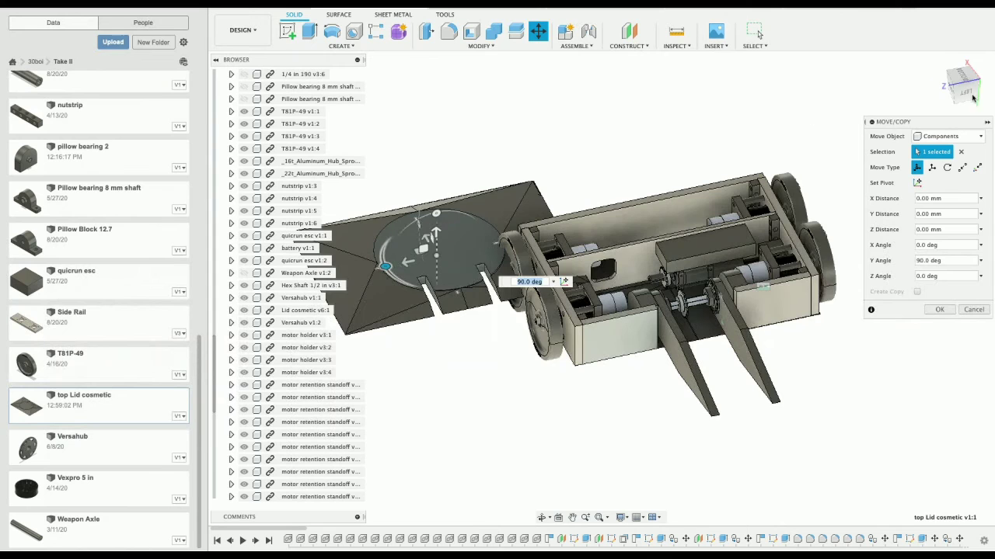
pyautogui.click(961, 98)
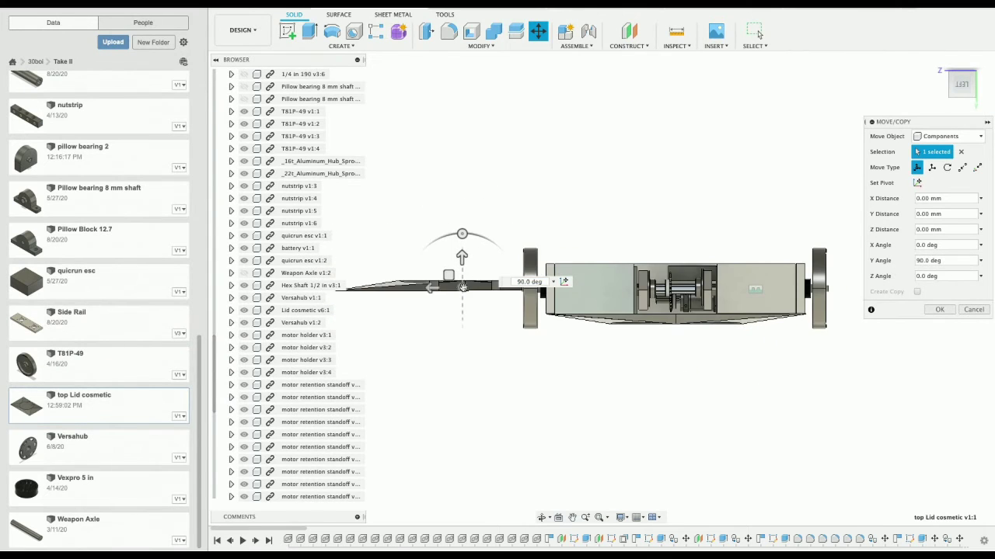
pyautogui.moveTo(463, 288); pyautogui.dragTo(674, 262)
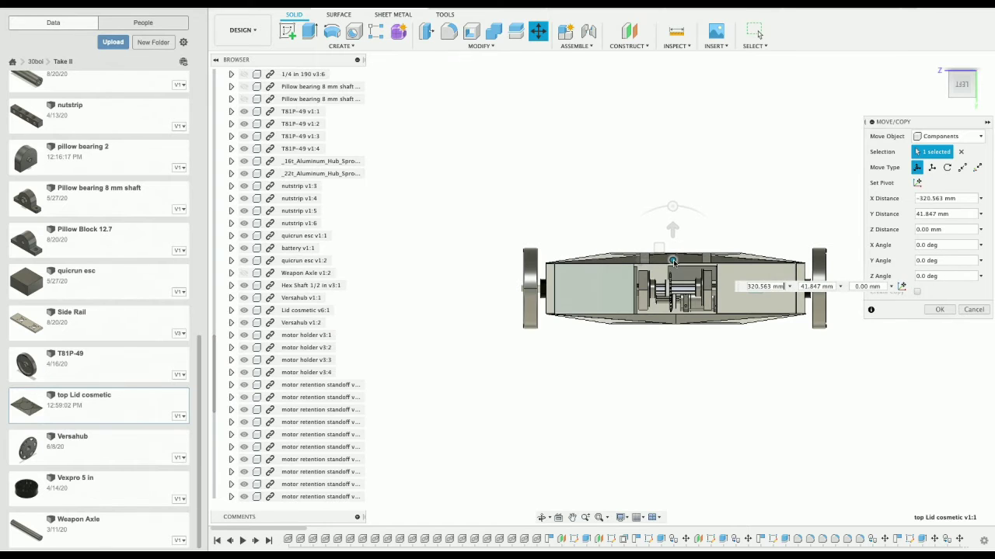
# - Slide the lid over the chassis so its outline matches the frame and its slots sit over the two forks, and accept the placement
pyautogui.moveTo(960, 85); pyautogui.dragTo(953, 145)
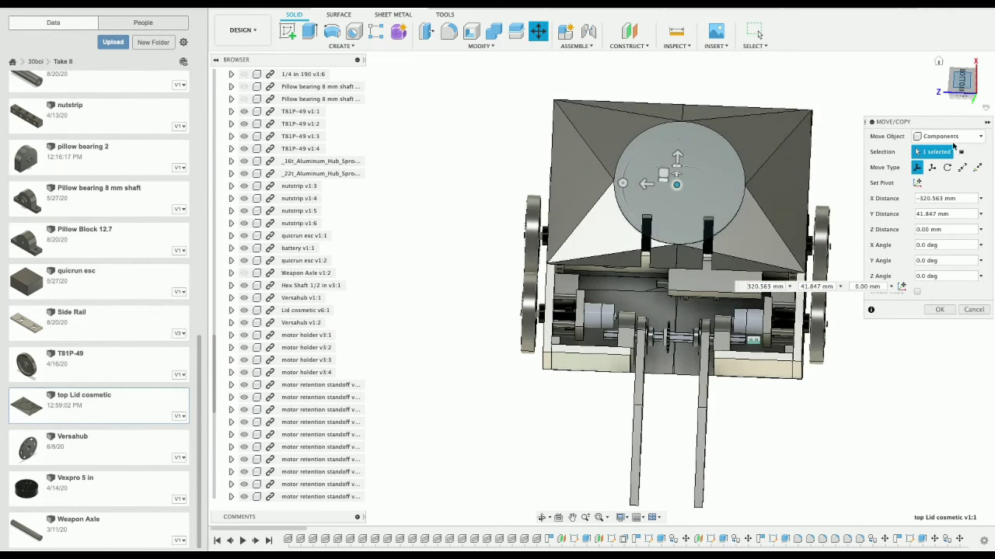
pyautogui.click(971, 87)
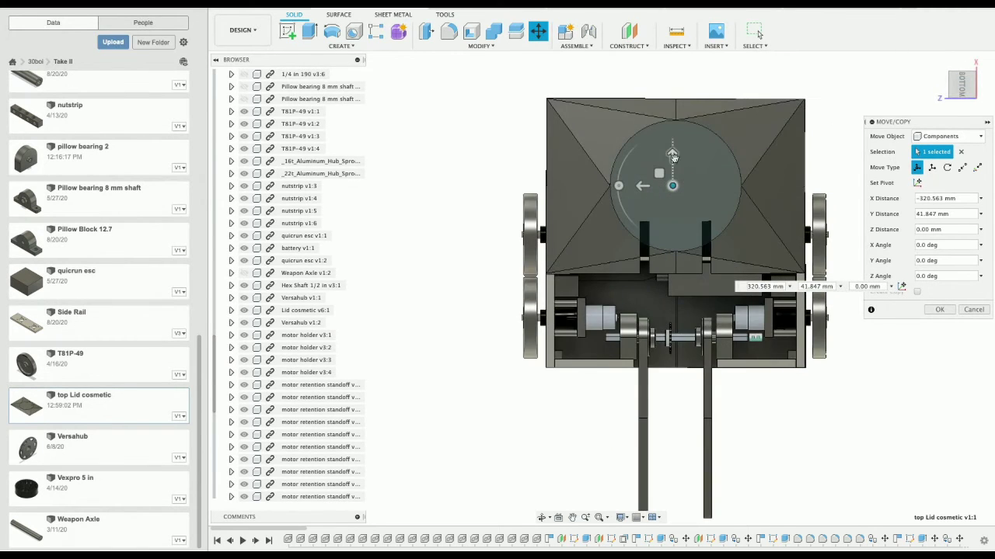
pyautogui.moveTo(674, 160); pyautogui.dragTo(673, 280)
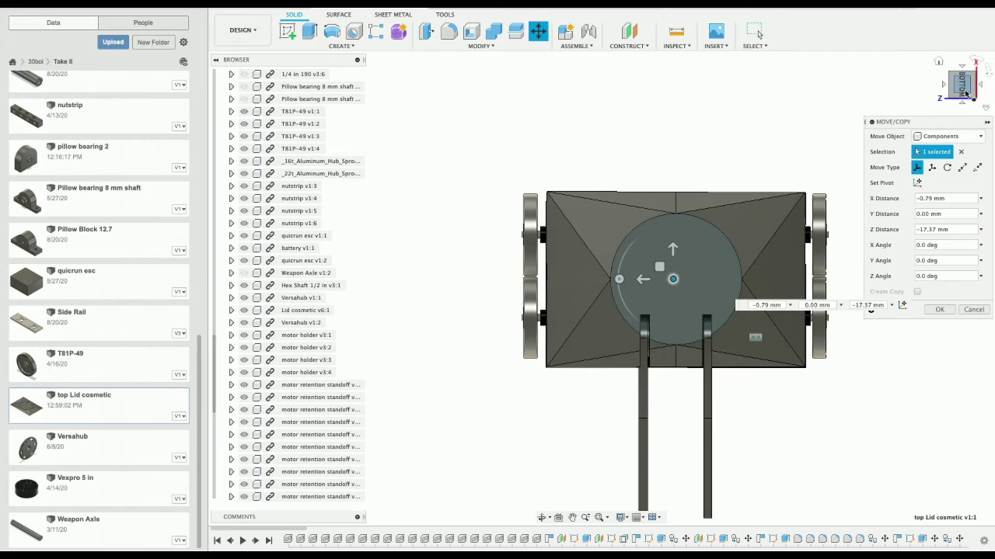
pyautogui.moveTo(963, 89); pyautogui.dragTo(960, 34)
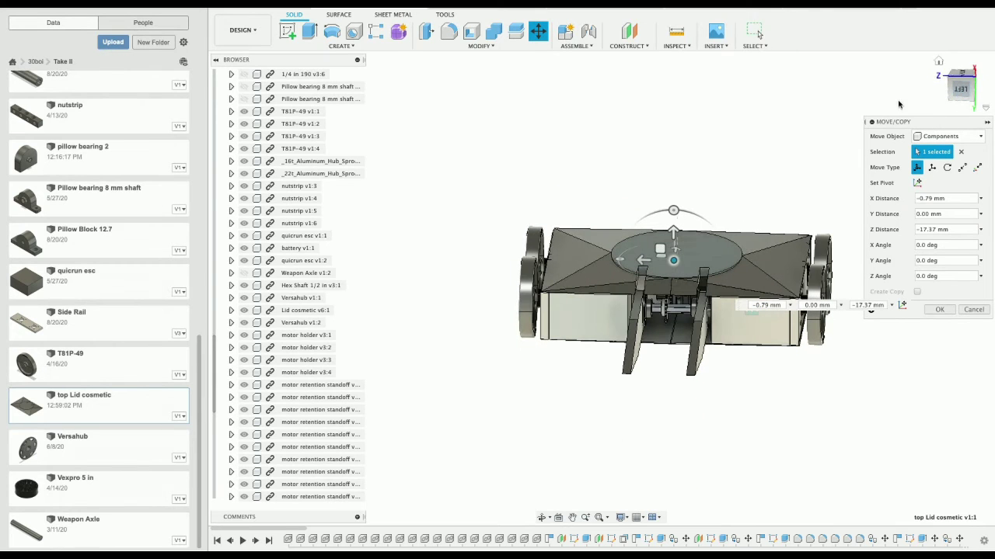
pyautogui.scroll(5, 687, 211)
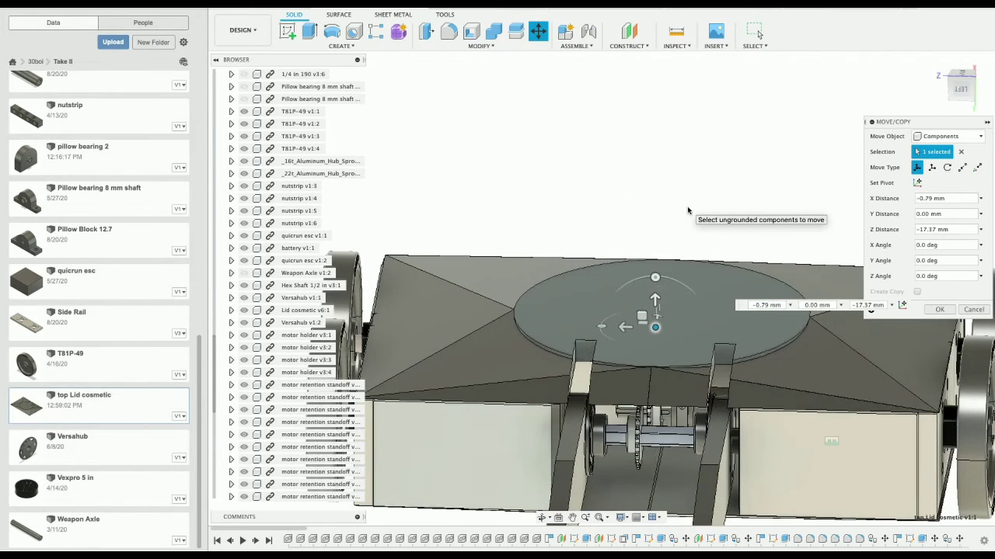
pyautogui.click(964, 89)
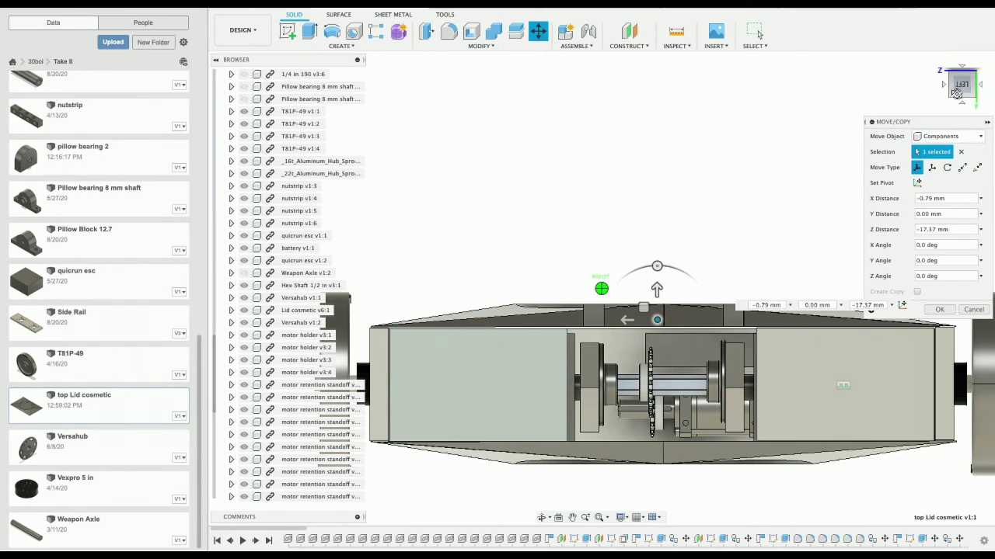
pyautogui.moveTo(956, 93); pyautogui.dragTo(973, 92)
pyautogui.click(939, 310)
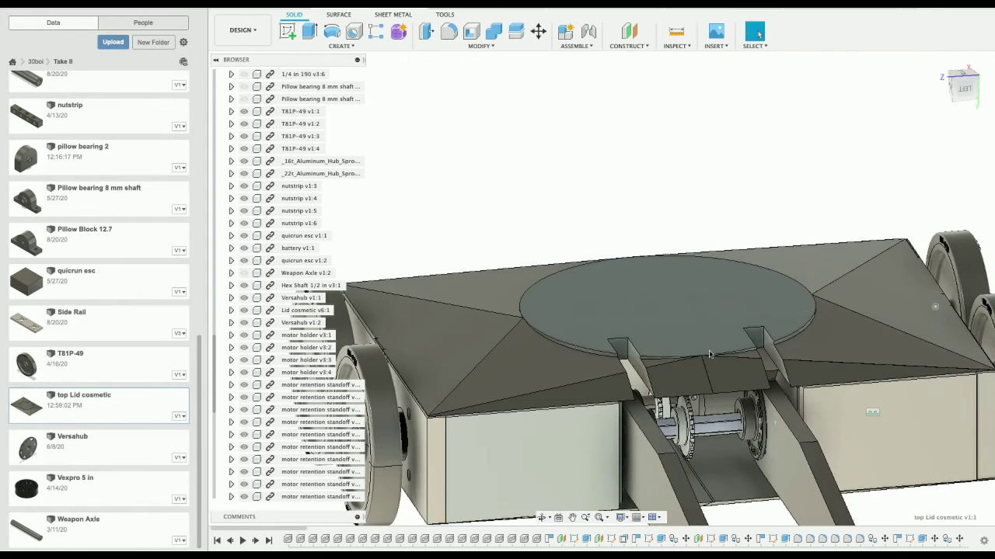
# - Hide the old Lid cosmetic v6:1 component on the underside of the chassis
pyautogui.rightClick(730, 486)
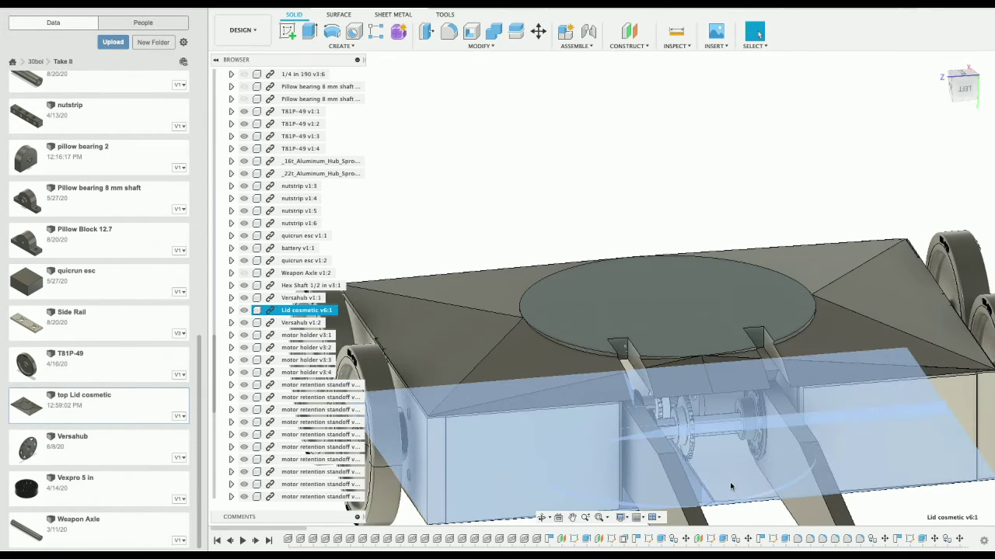
pyautogui.click(242, 309)
pyautogui.click(244, 310)
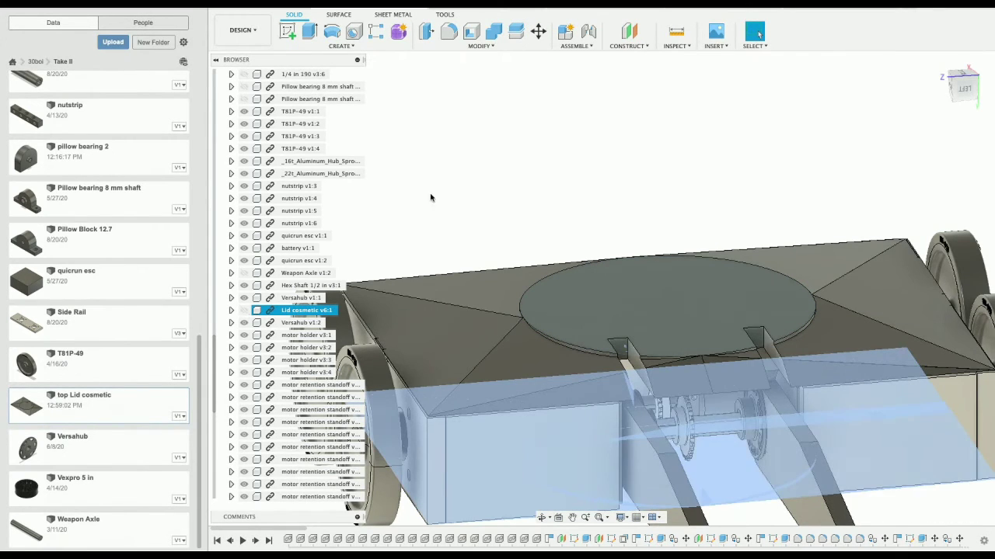
# - Copy the top Lid cosmetic component, rotate the copy 180 degrees about Z and move it about 87.3 mm in Y onto the chassis's opposite face
pyautogui.scroll(-5, 295, 450)
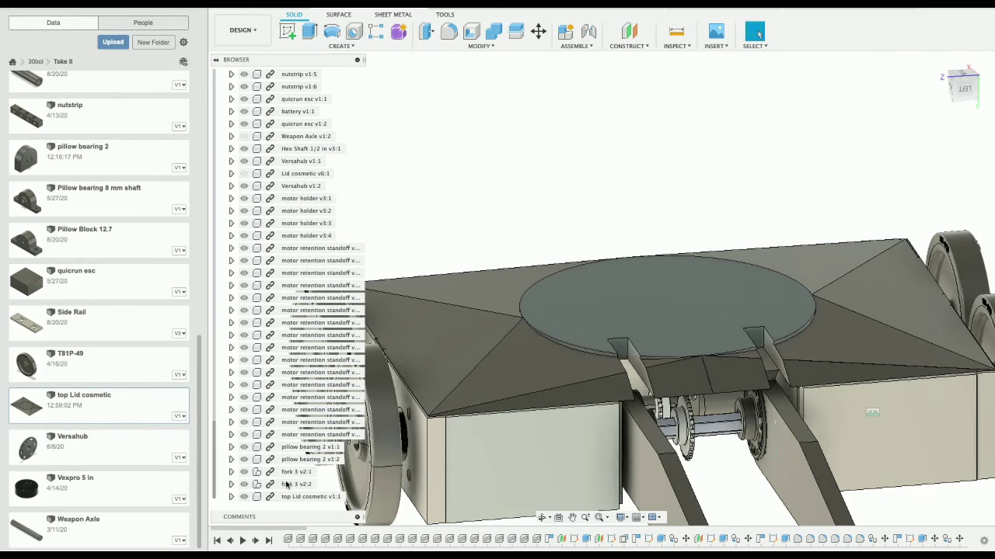
pyautogui.click(293, 497)
pyautogui.rightClick(293, 497)
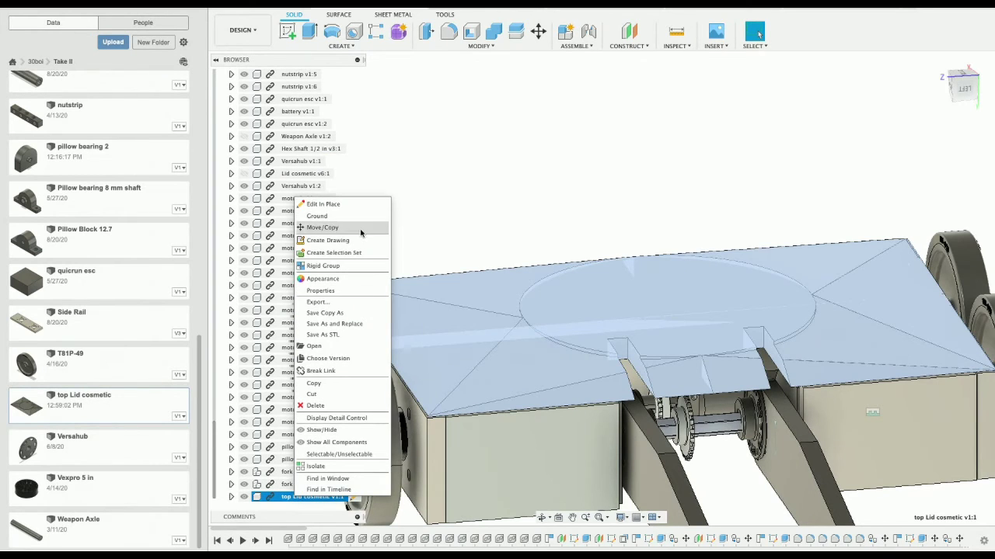
pyautogui.click(326, 230)
pyautogui.click(928, 309)
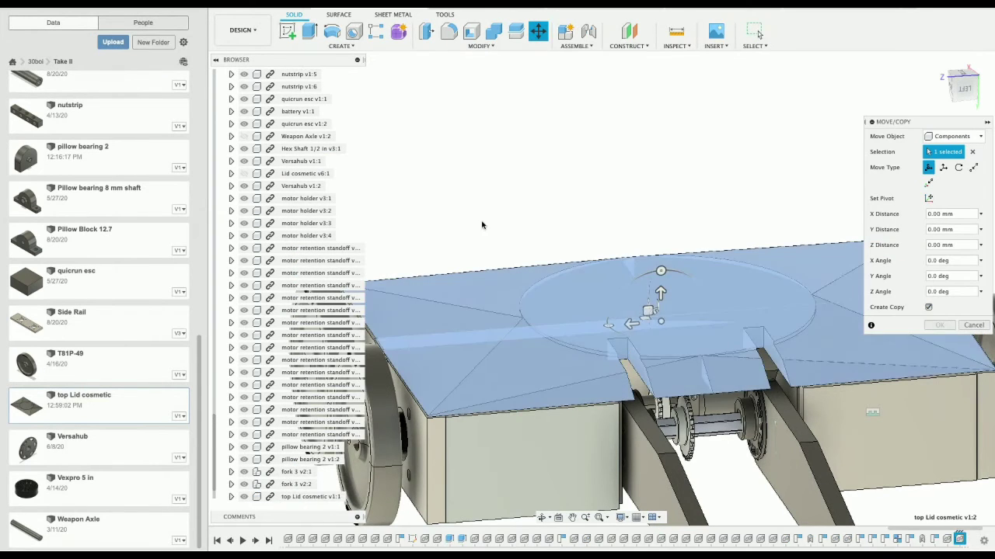
pyautogui.click(204, 9)
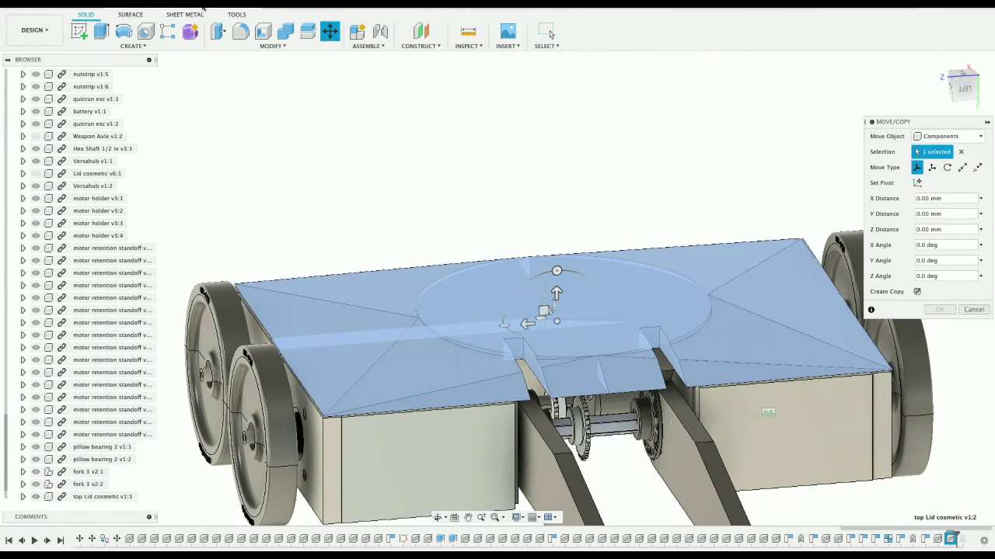
pyautogui.click(960, 89)
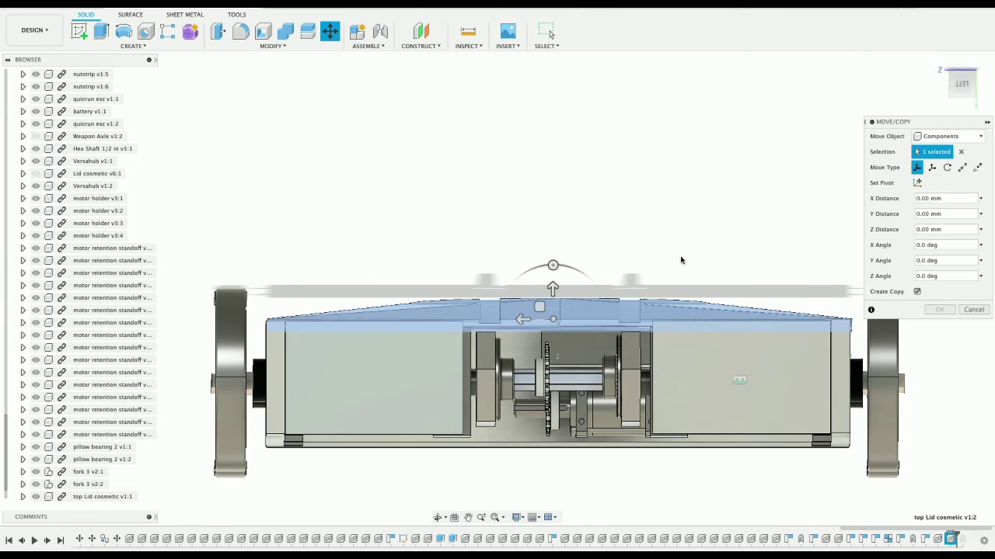
pyautogui.moveTo(552, 266); pyautogui.dragTo(552, 375)
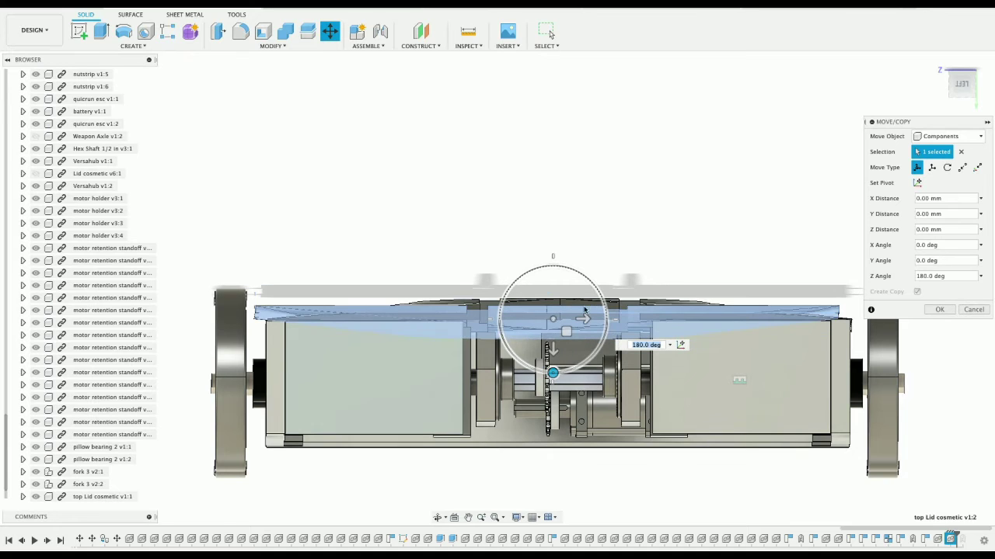
pyautogui.moveTo(566, 331); pyautogui.dragTo(565, 448)
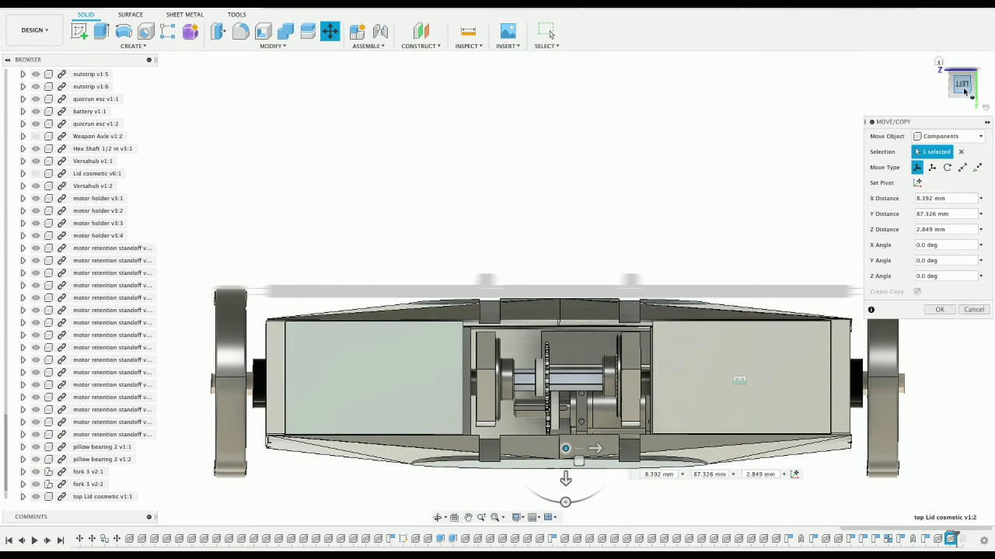
# - Slide the lid copy to a Z distance of about -0.3 mm so its outline matches the frame, and accept the copy
pyautogui.click(965, 96)
pyautogui.click(961, 93)
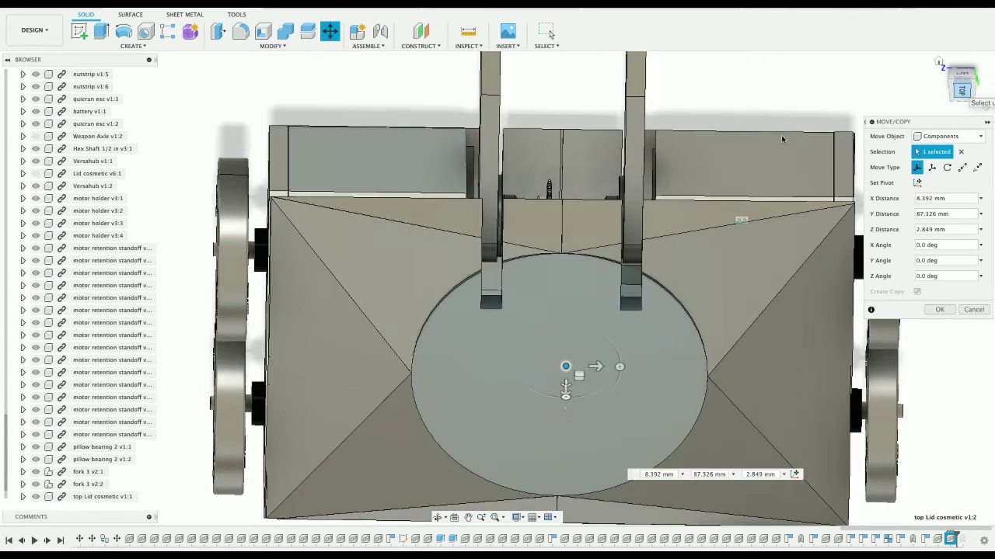
pyautogui.moveTo(565, 270); pyautogui.dragTo(568, 268)
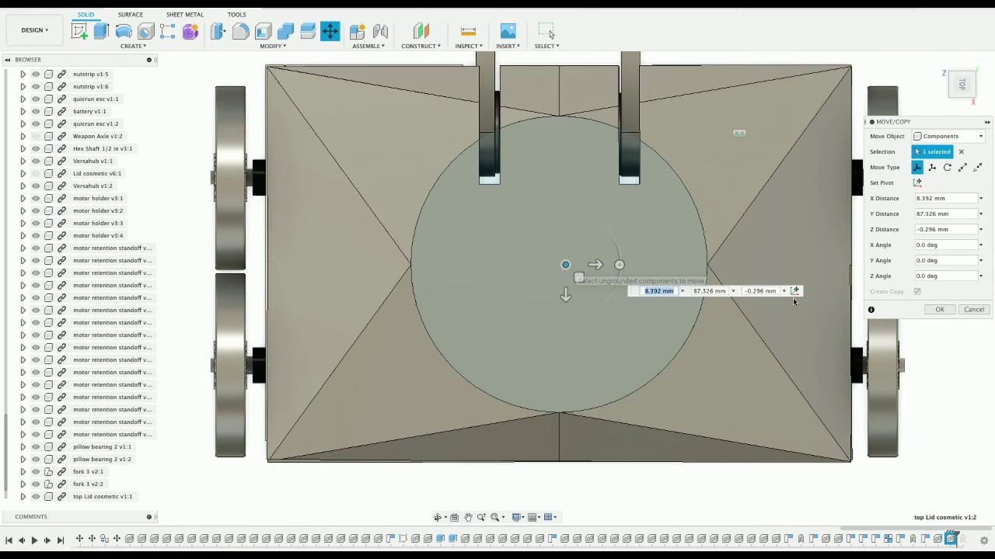
pyautogui.click(939, 310)
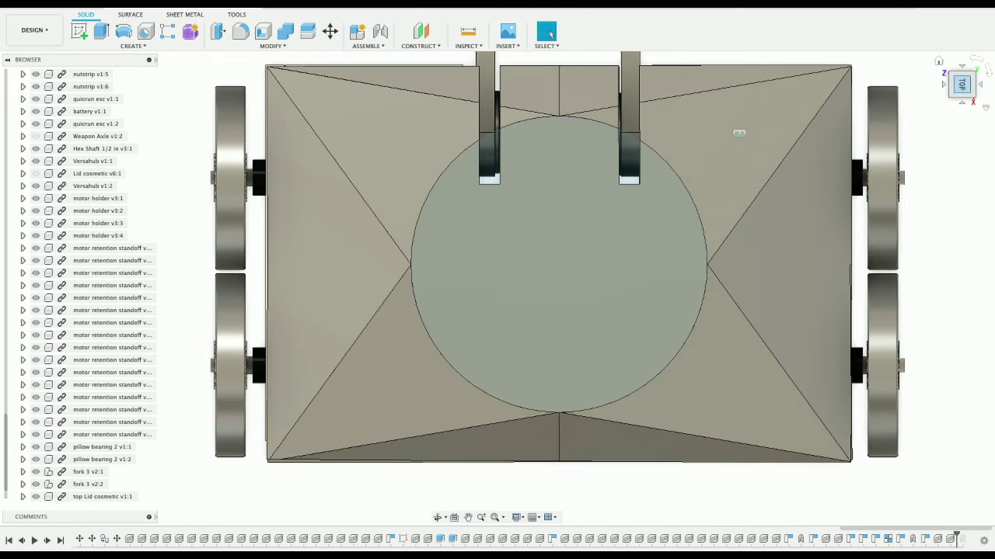
# - Save the robot assembly with the version description User Saved
pyautogui.moveTo(962, 84)
pyautogui.mouseDown()
pyautogui.moveTo(819, 92)
pyautogui.moveTo(767, 44)
pyautogui.mouseUp()
pyautogui.moveTo(958, 92); pyautogui.dragTo(908, 91)
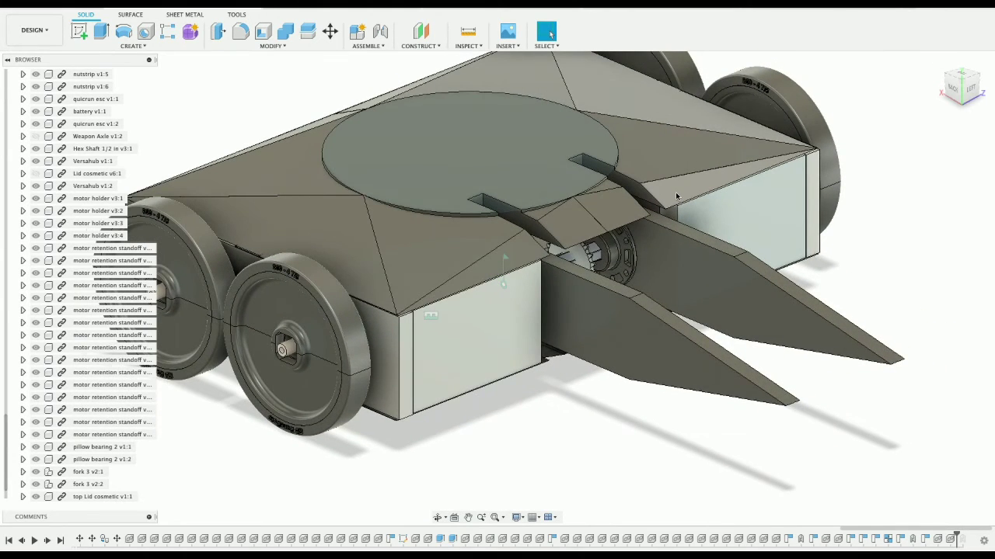
pyautogui.scroll(-2, 677, 197)
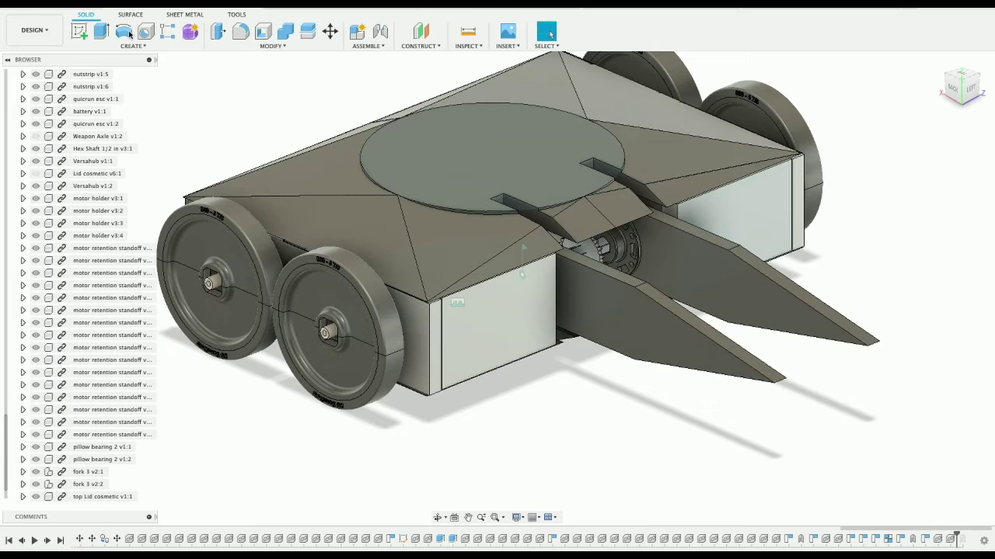
pyautogui.click(67, 12)
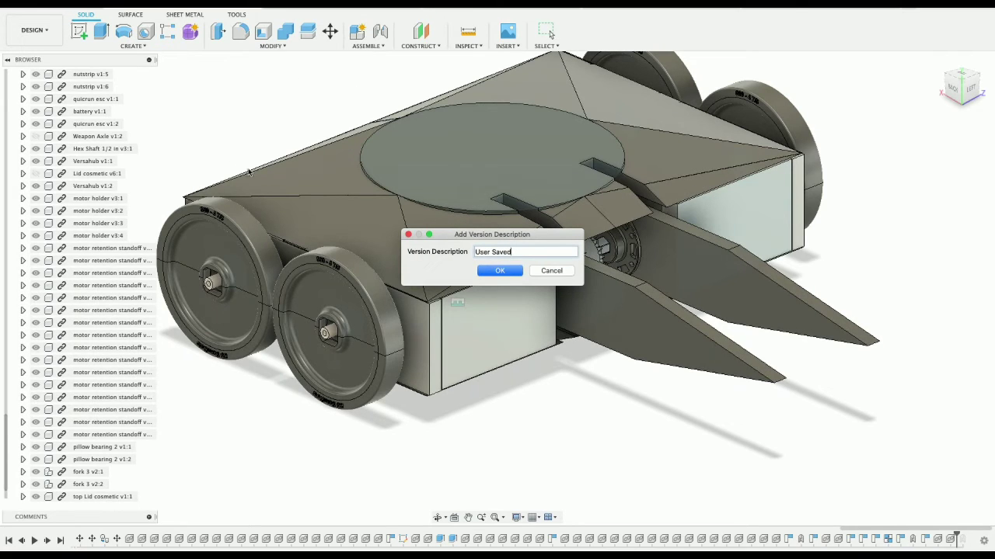
pyautogui.click(500, 271)
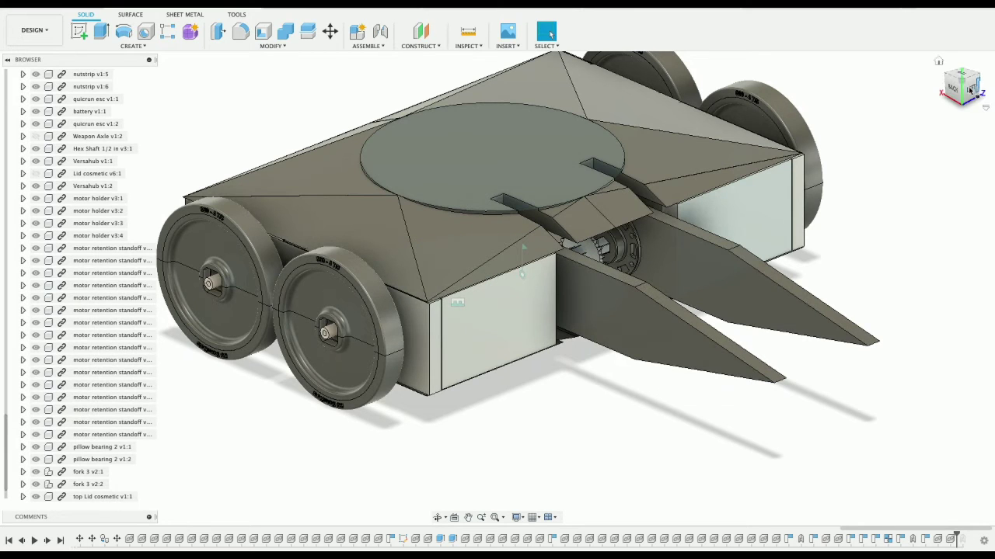
# - Examine the wheels, the chassis sides and the clearance between the lower lid and the ground from several angles
pyautogui.moveTo(968, 91)
pyautogui.mouseDown()
pyautogui.moveTo(898, 74)
pyautogui.moveTo(808, 79)
pyautogui.mouseUp()
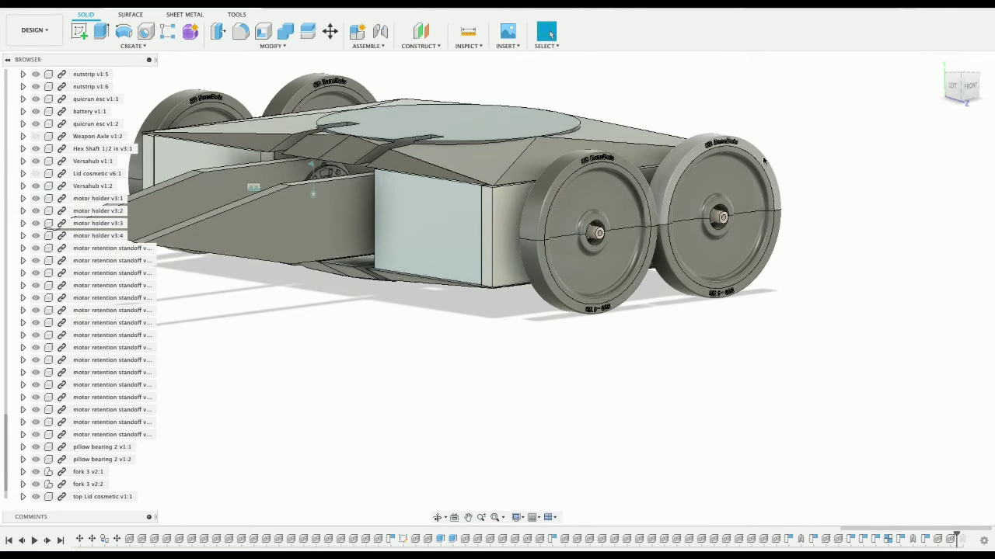
pyautogui.scroll(3, 586, 207)
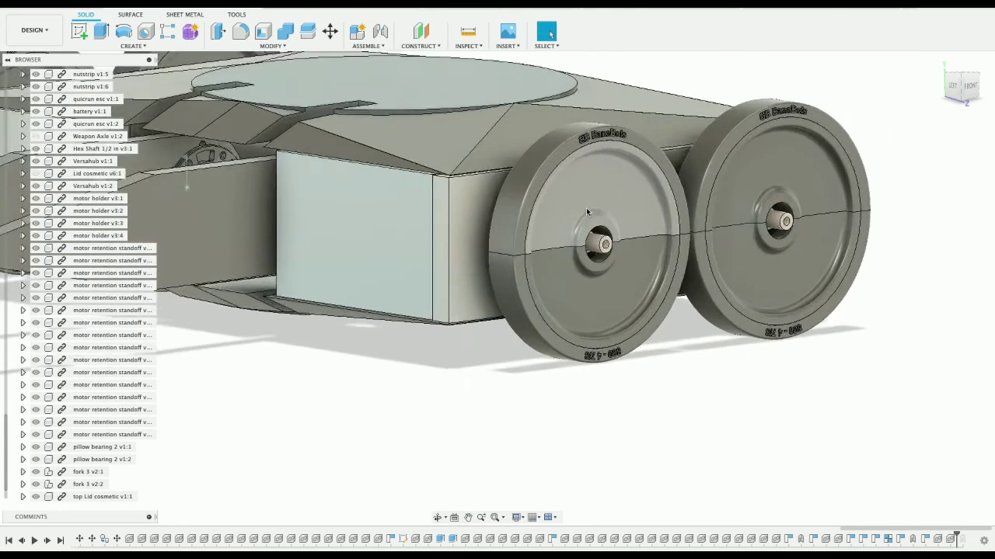
pyautogui.scroll(5, 586, 207)
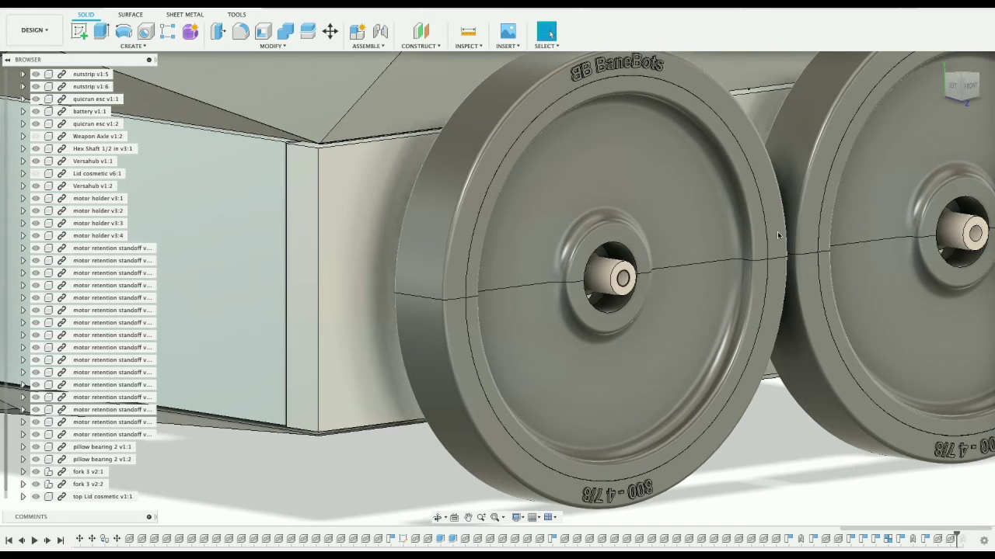
pyautogui.moveTo(942, 81); pyautogui.dragTo(917, 76)
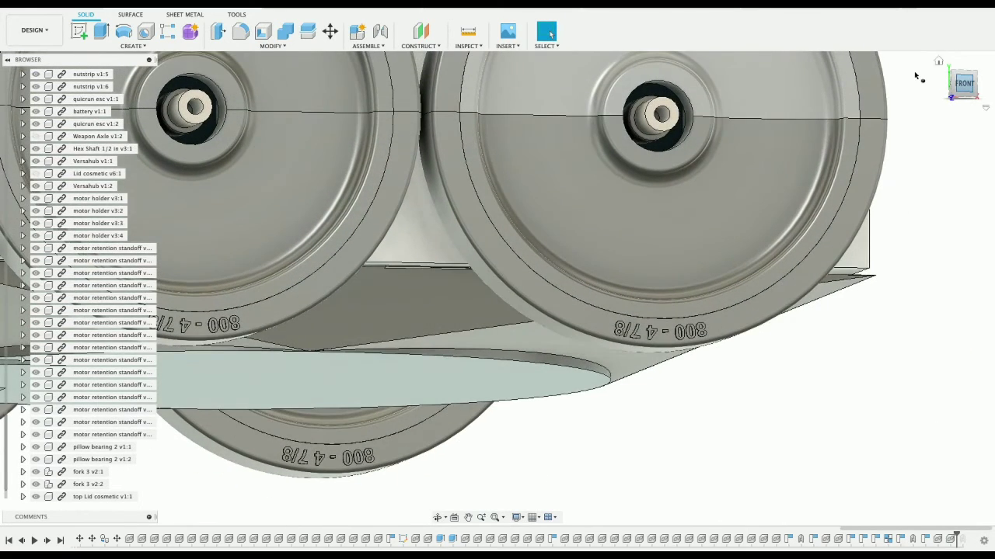
pyautogui.keyDown('shift'); pyautogui.moveTo(917, 76); pyautogui.dragTo(839, 129, button='middle'); pyautogui.keyUp('shift')
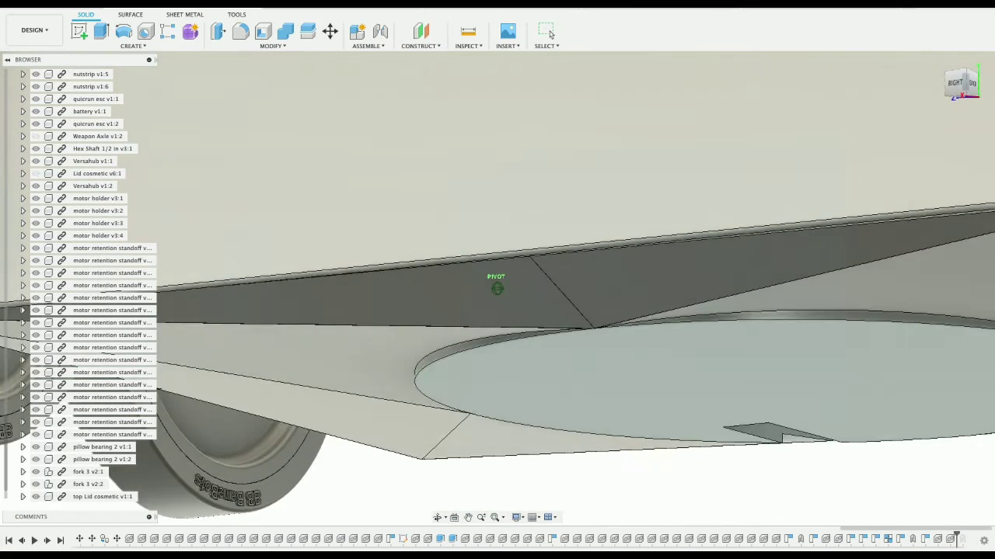
pyautogui.moveTo(692, 48); pyautogui.dragTo(624, 91)
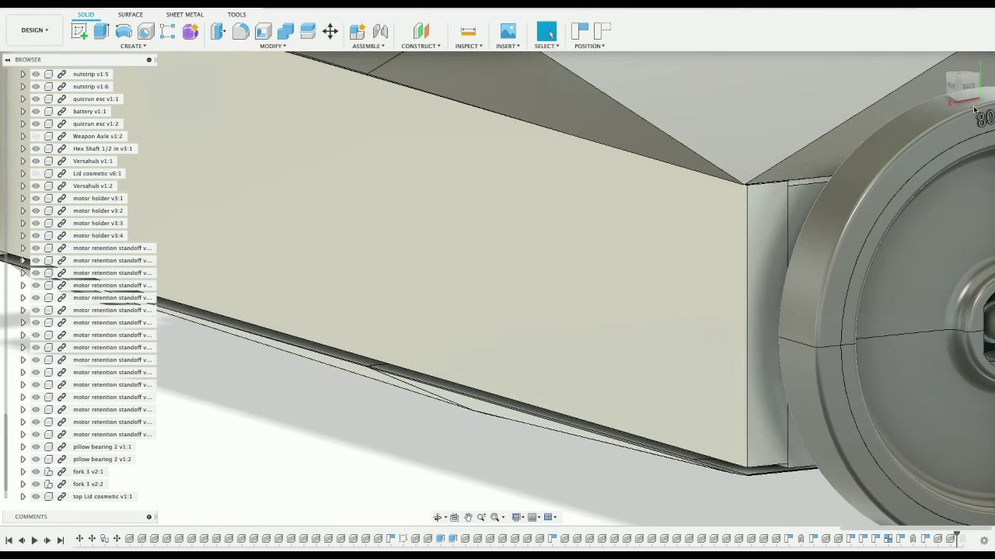
pyautogui.moveTo(959, 87)
pyautogui.mouseDown()
pyautogui.moveTo(930, 65)
pyautogui.moveTo(935, 90)
pyautogui.mouseUp()
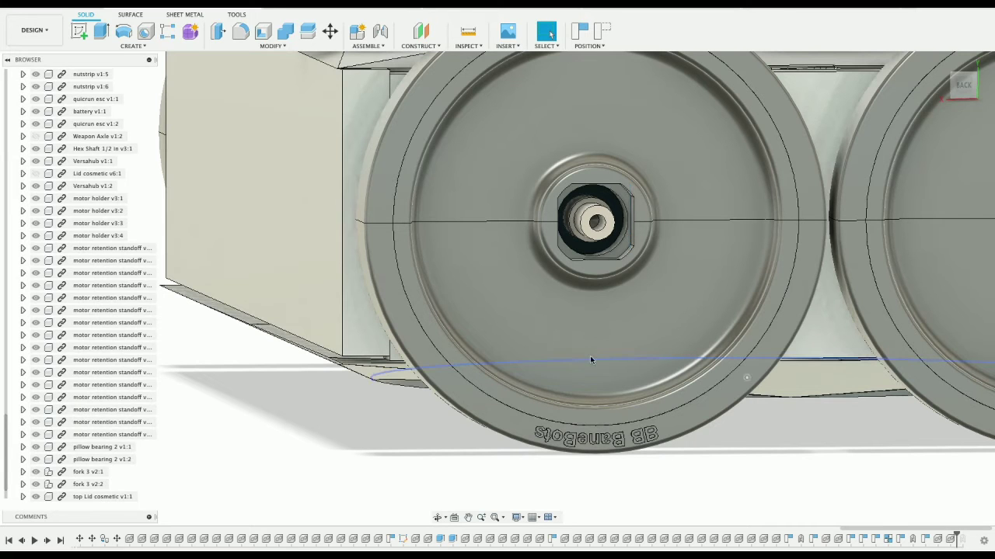
pyautogui.click(469, 517)
pyautogui.moveTo(686, 453); pyautogui.dragTo(632, 453)
pyautogui.moveTo(572, 464); pyautogui.dragTo(562, 470)
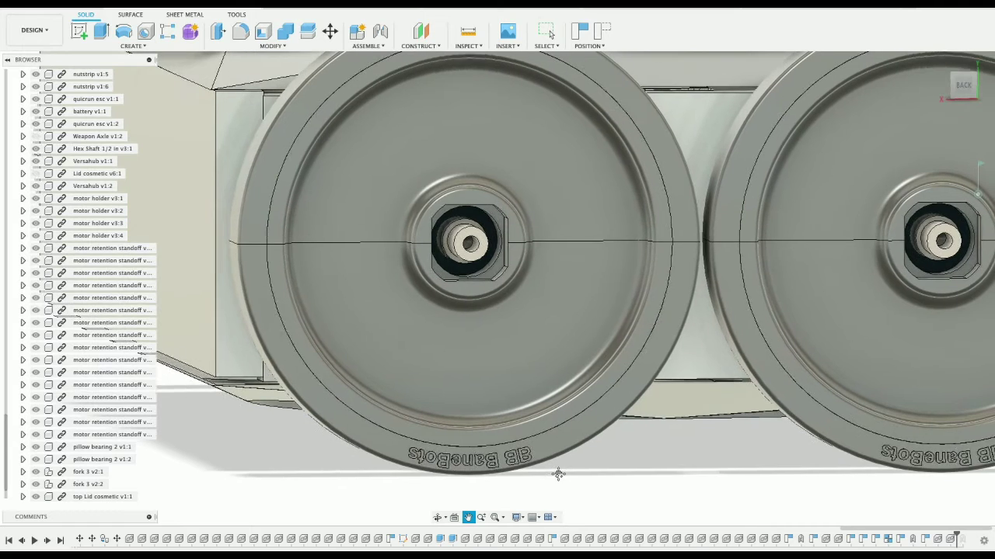
pyautogui.press('Escape')
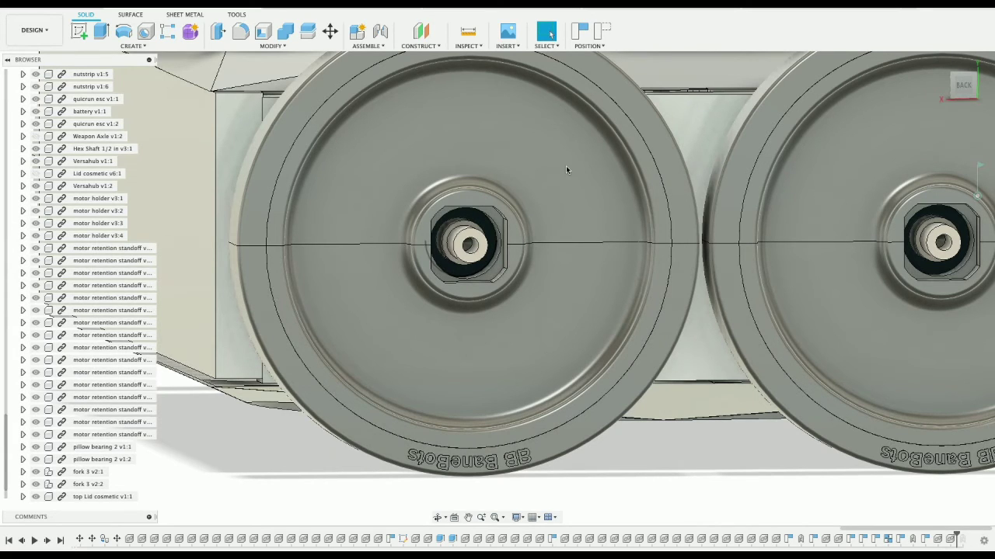
# - Hide the top Lid cosmetic v1:1 component on the underside and examine the motors, battery and weapon drive inside the chassis
pyautogui.click(54, 498)
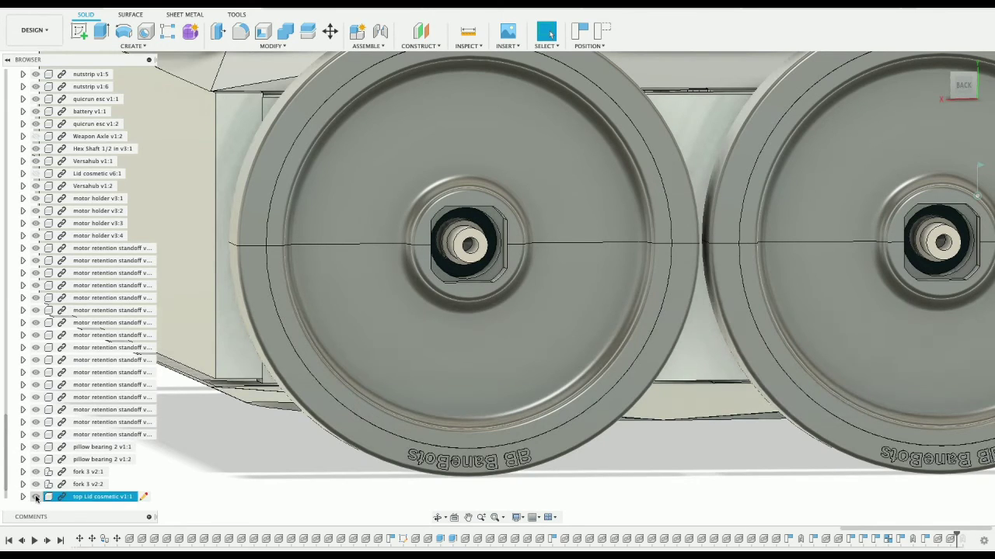
pyautogui.click(36, 497)
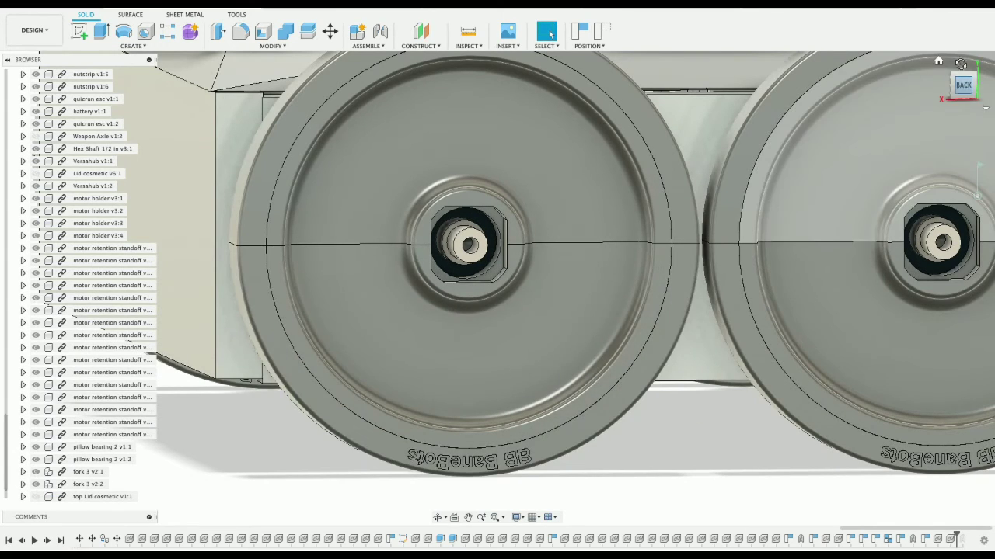
pyautogui.moveTo(960, 64); pyautogui.dragTo(962, 35)
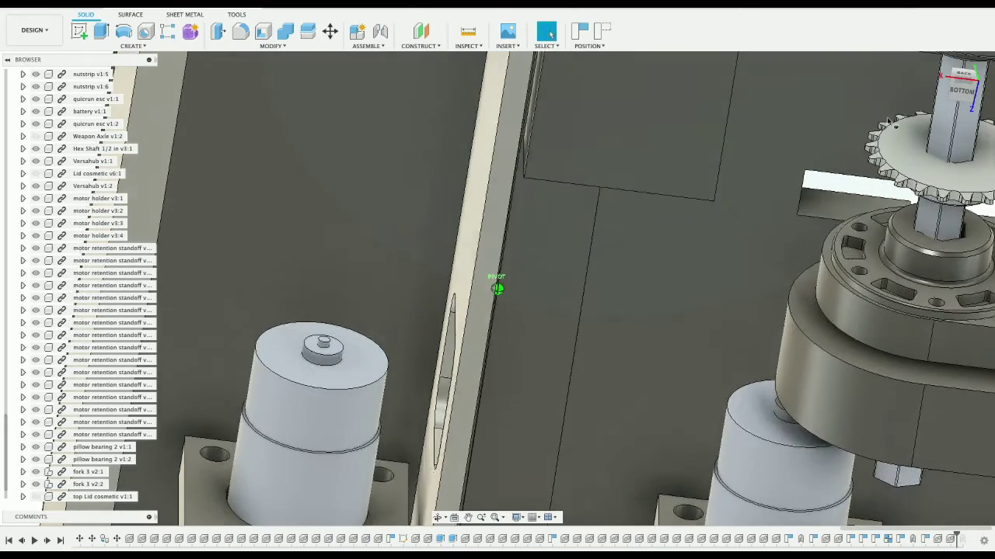
pyautogui.scroll(2, 821, 200)
pyautogui.scroll(-2, 822, 200)
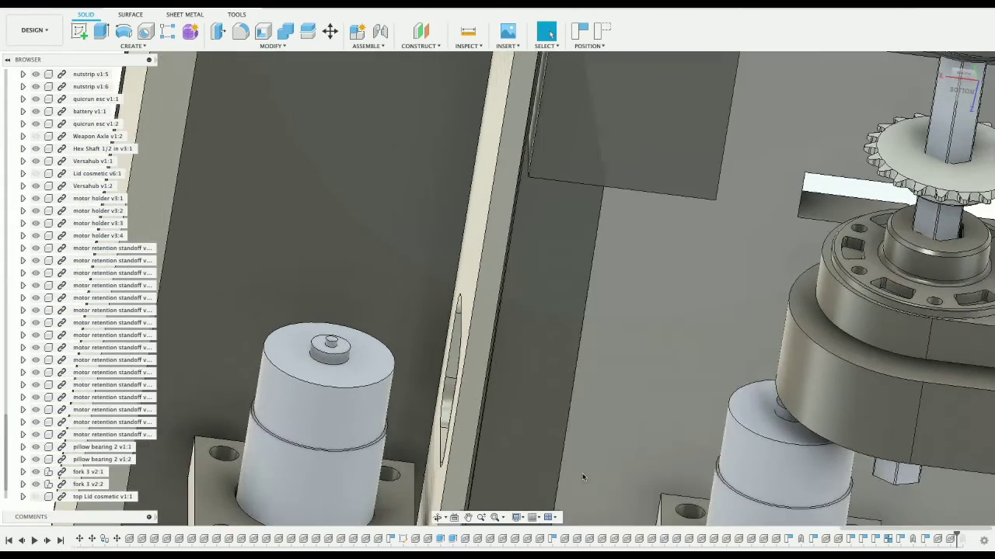
pyautogui.moveTo(958, 91); pyautogui.dragTo(794, 172)
pyautogui.moveTo(960, 86)
pyautogui.mouseDown()
pyautogui.moveTo(898, 82)
pyautogui.moveTo(875, 95)
pyautogui.moveTo(870, 78)
pyautogui.mouseUp()
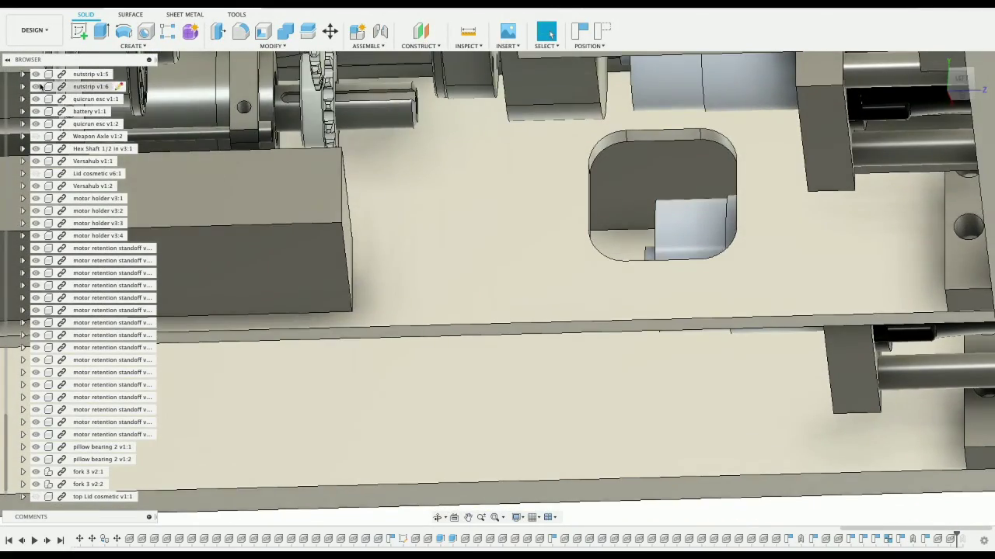
pyautogui.click(7, 59)
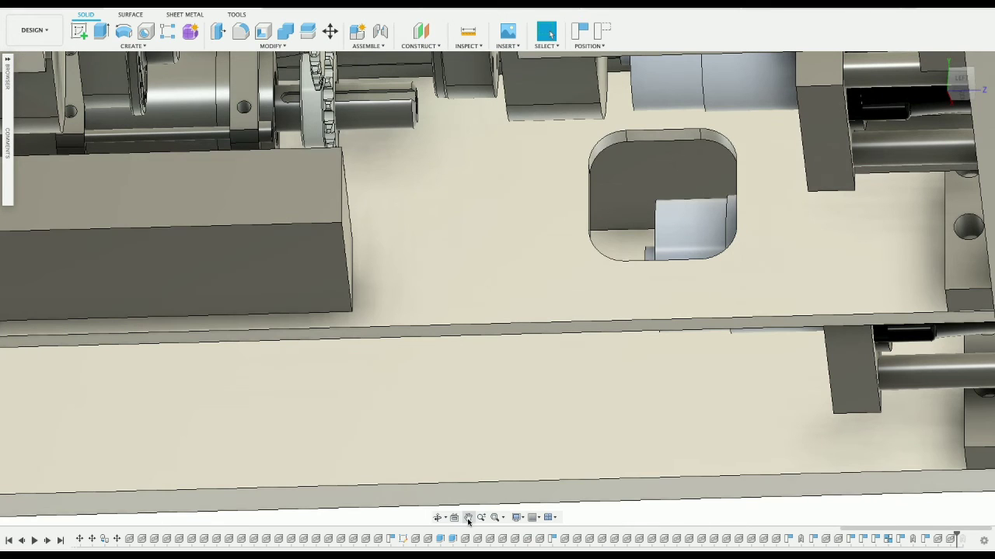
pyautogui.click(469, 518)
pyautogui.moveTo(456, 451); pyautogui.dragTo(477, 472)
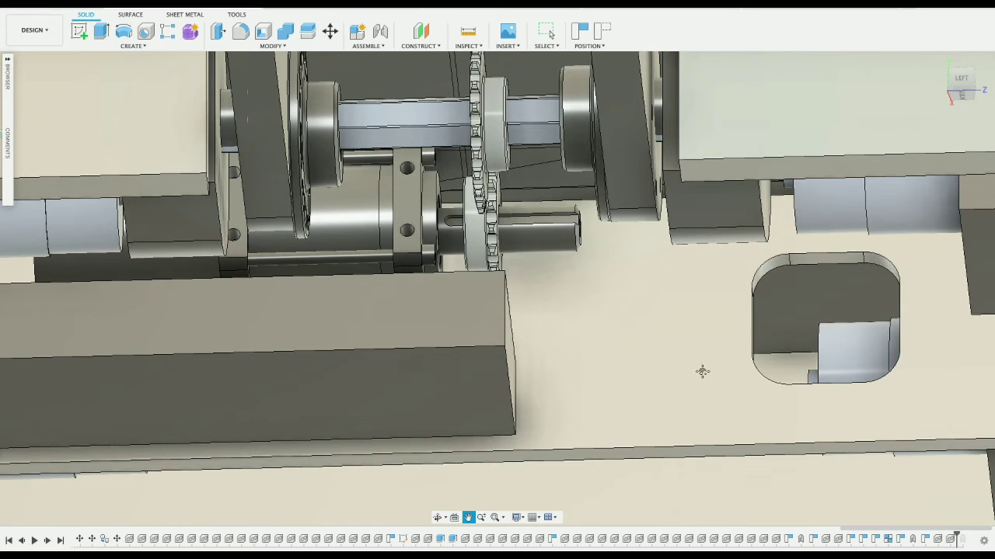
pyautogui.press('Escape')
pyautogui.scroll(-2, 764, 333)
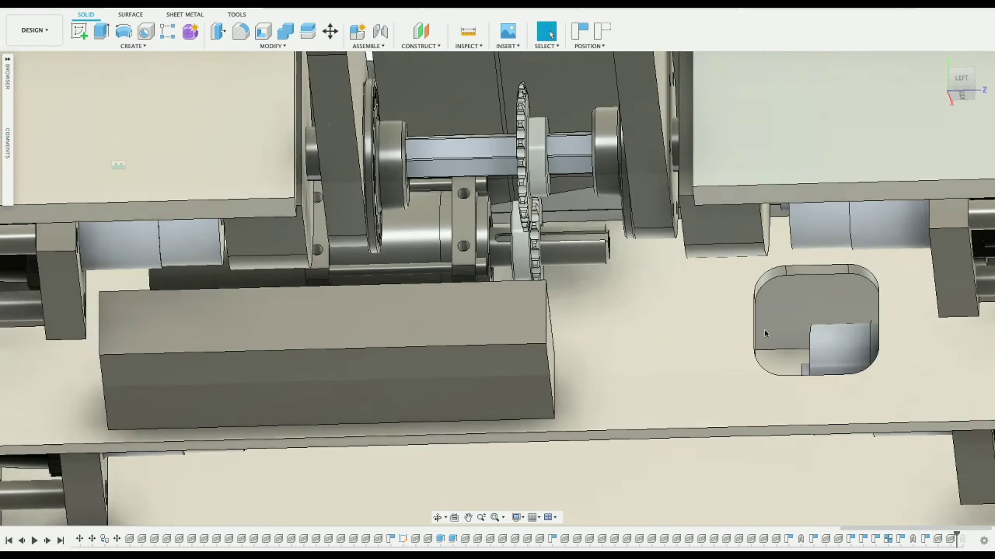
pyautogui.scroll(-3, 764, 333)
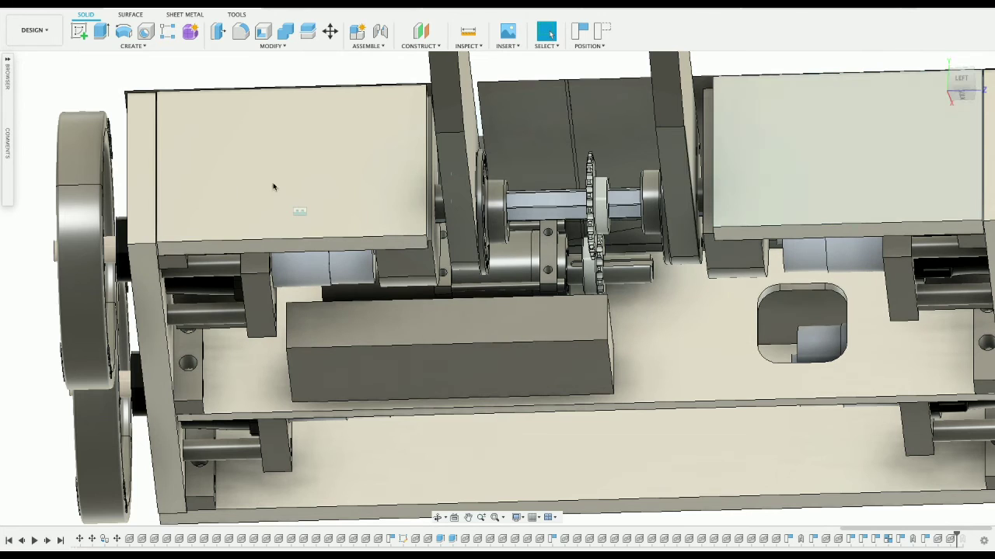
# - Show the top Lid cosmetic v1:1 component on the underside again and view the robot from the fork side
pyautogui.click(8, 62)
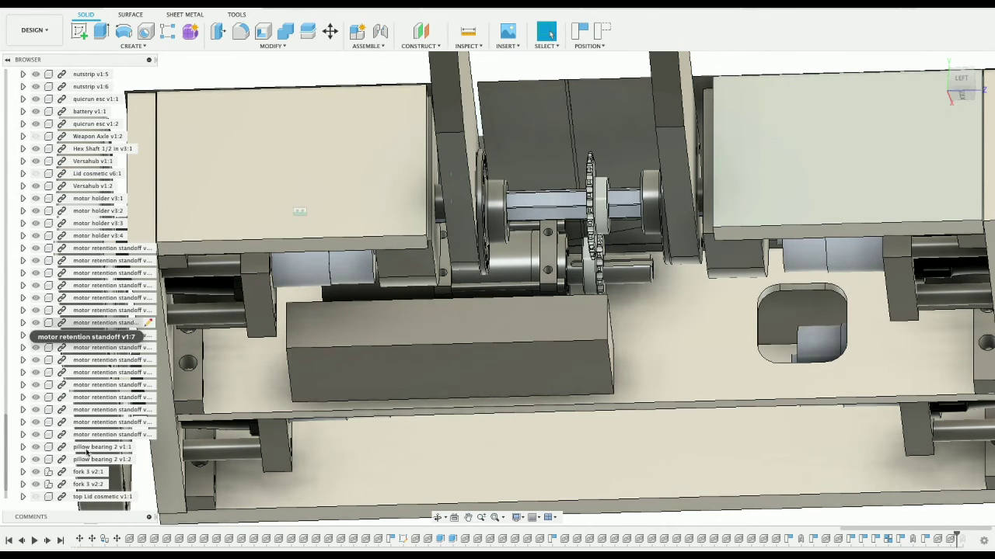
pyautogui.click(36, 497)
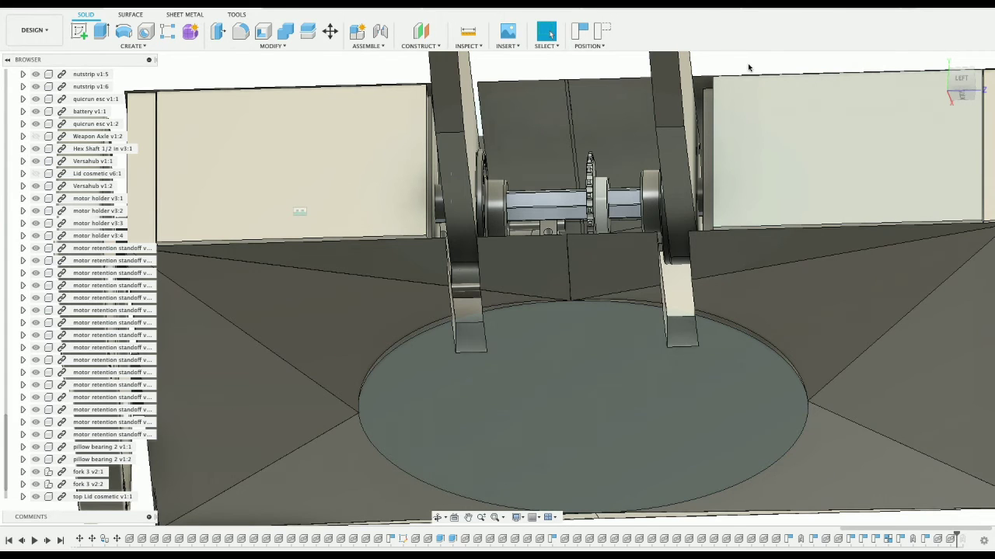
pyautogui.click(960, 85)
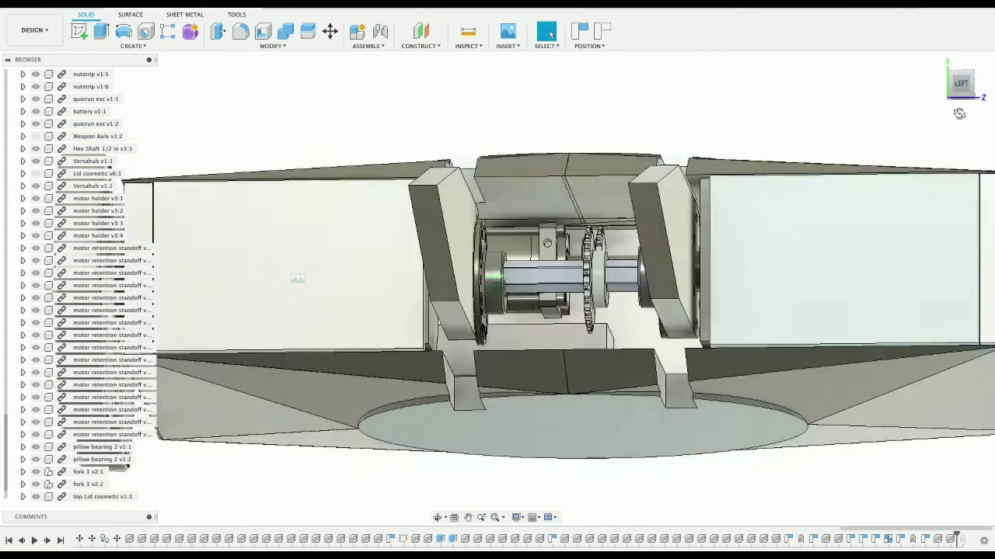
# - Search the Take II and 30boi project folders for the front plate part beside the forks
pyautogui.moveTo(959, 114); pyautogui.dragTo(962, 130)
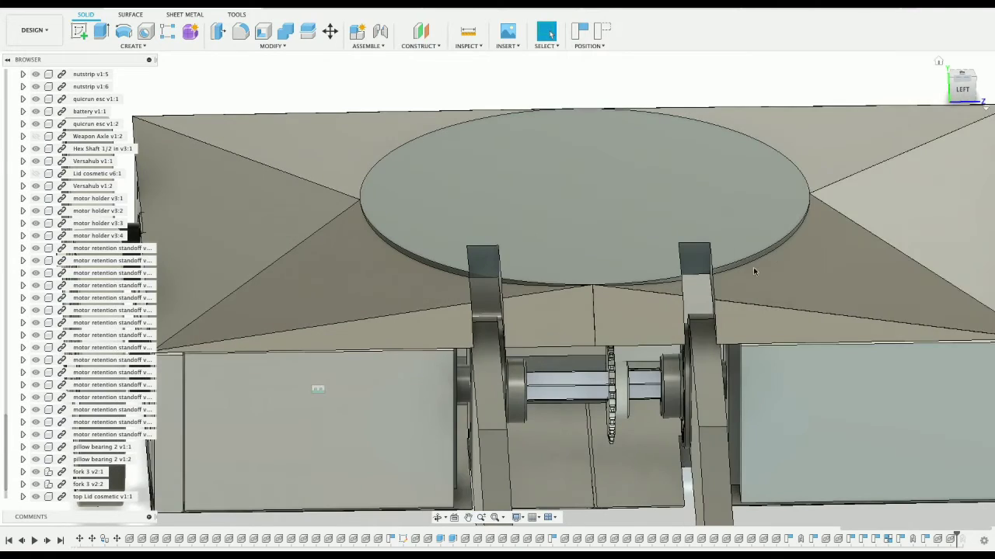
pyautogui.scroll(-3, 754, 271)
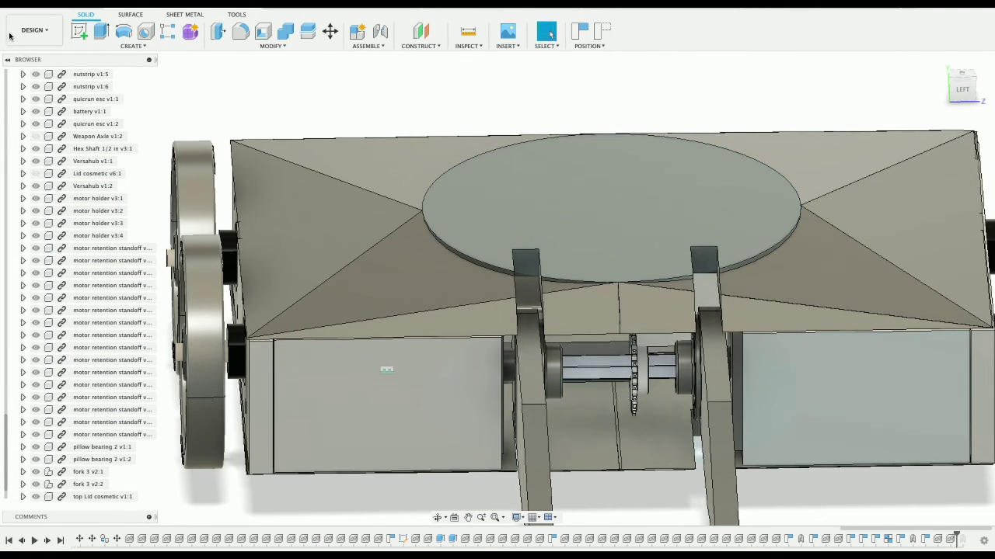
pyautogui.click(758, 395)
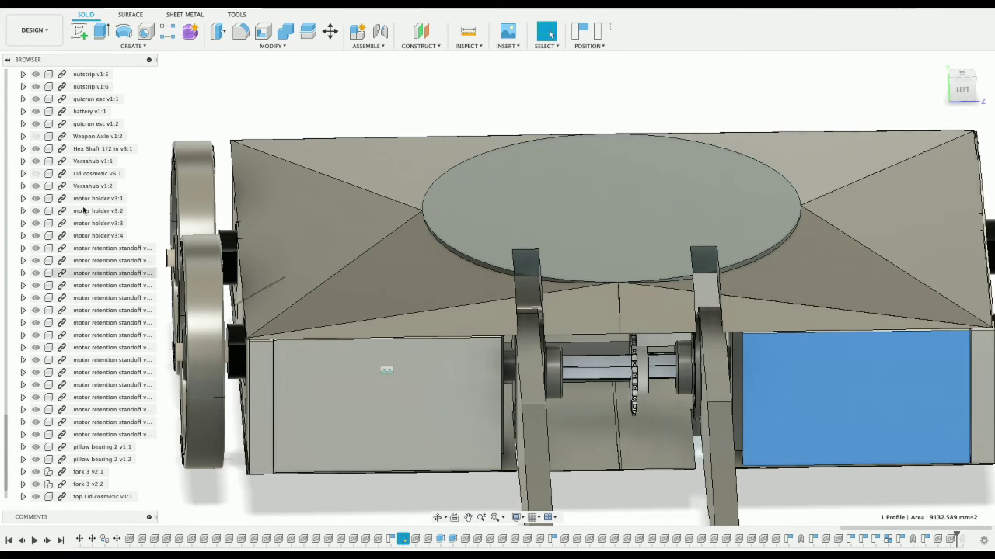
pyautogui.click(17, 7)
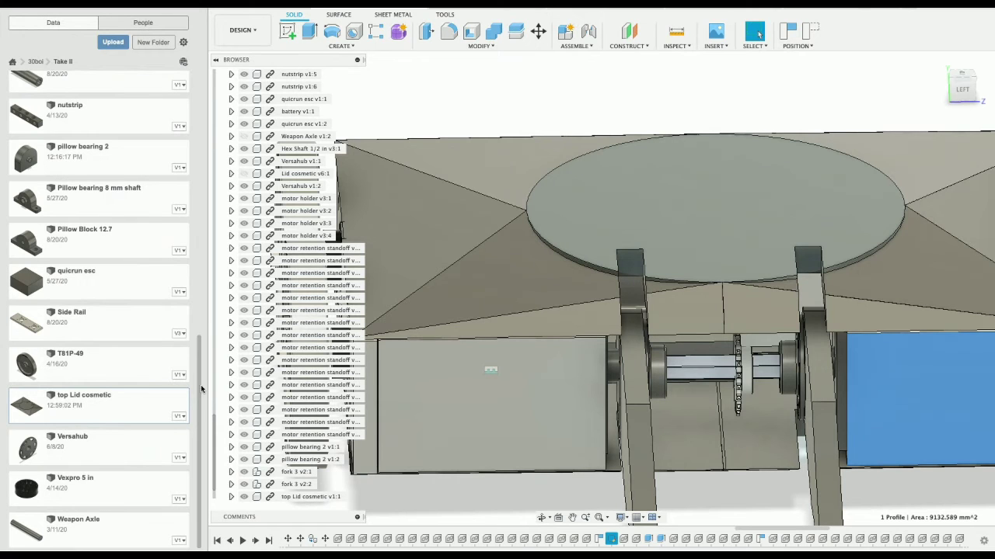
pyautogui.moveTo(200, 384); pyautogui.dragTo(209, 245)
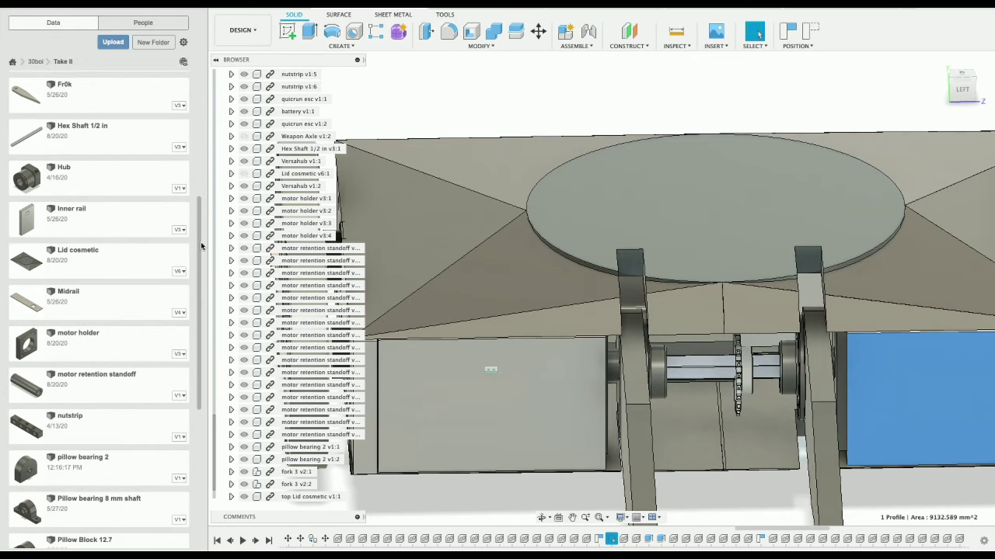
pyautogui.moveTo(202, 245); pyautogui.dragTo(201, 159)
pyautogui.scroll(3, 201, 159)
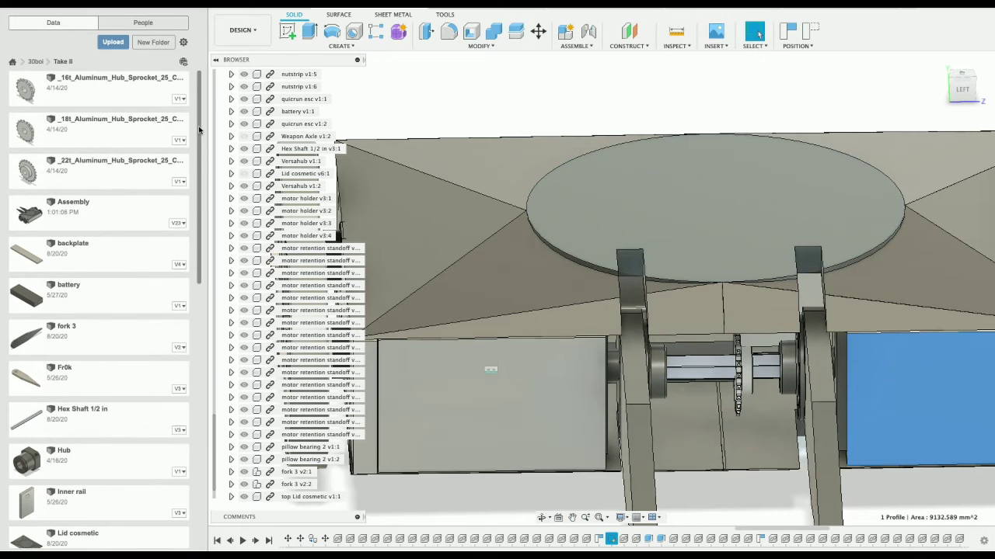
pyautogui.scroll(-8, 171, 267)
pyautogui.scroll(-5, 170, 267)
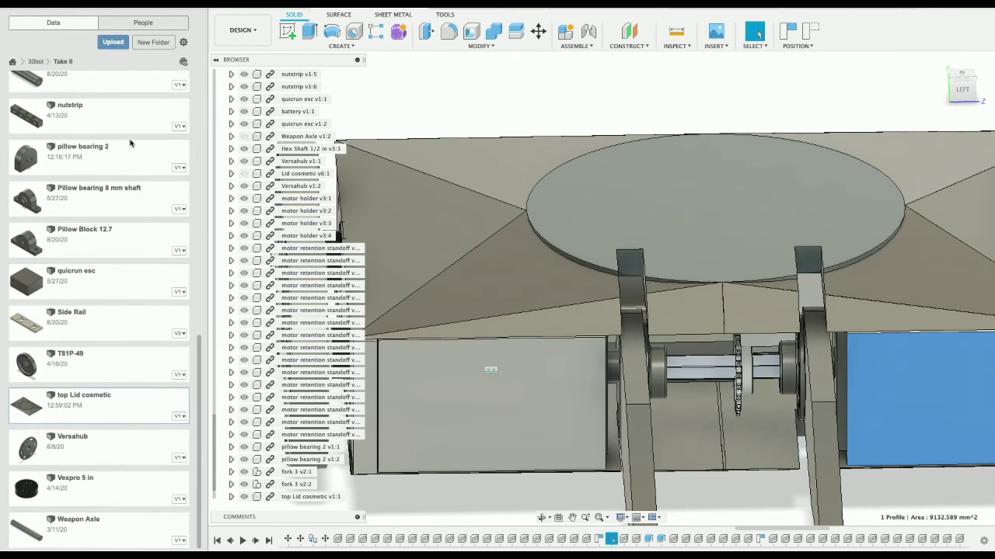
pyautogui.click(36, 62)
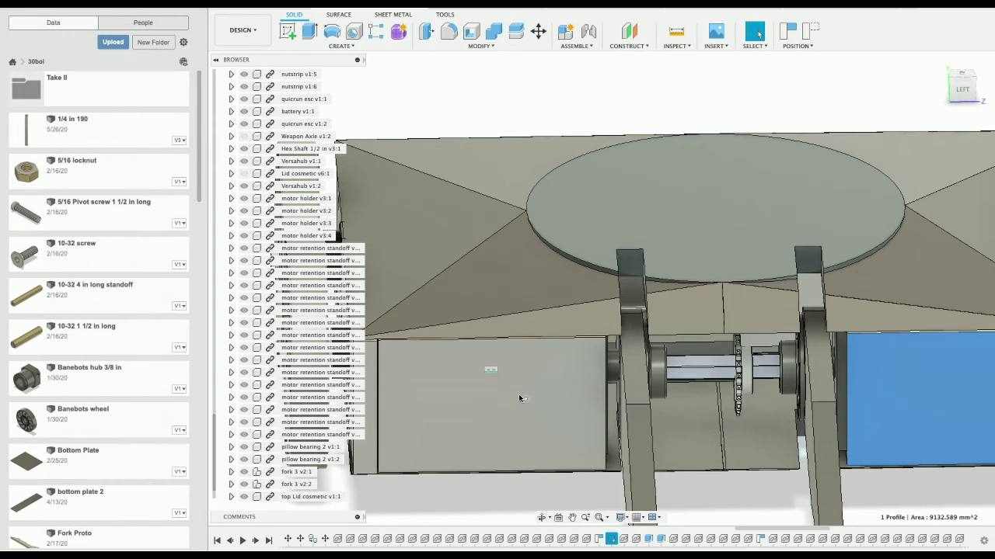
# - Check the two front plate faces and the assembly's Sketch3 to Sketch6 to find which sketch defines the plates
pyautogui.click(478, 396)
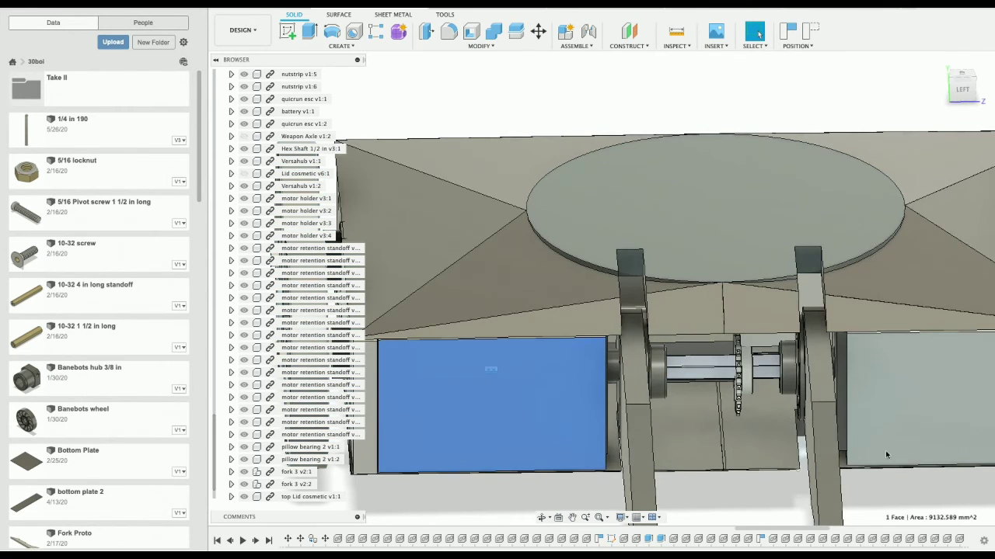
pyautogui.click(887, 443)
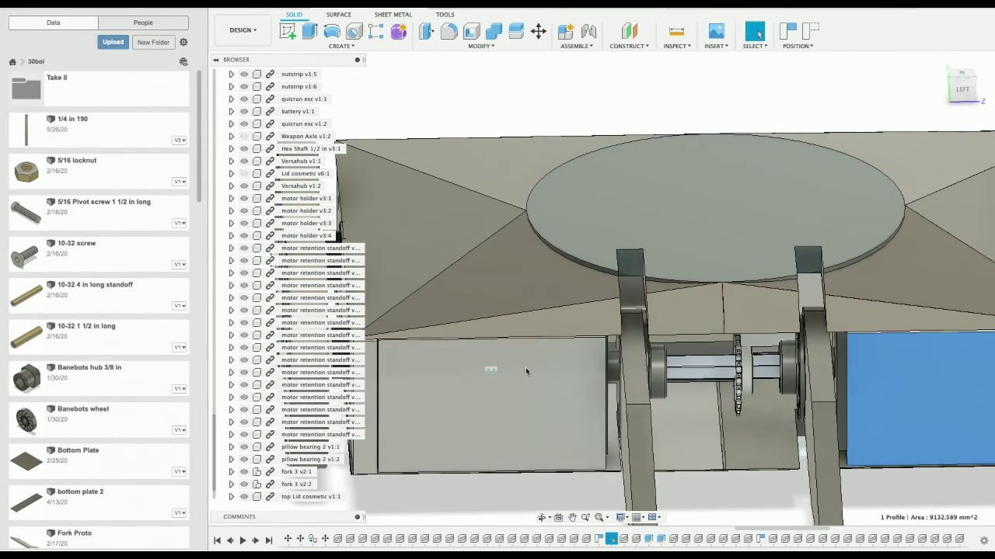
pyautogui.click(881, 433)
pyautogui.click(913, 440)
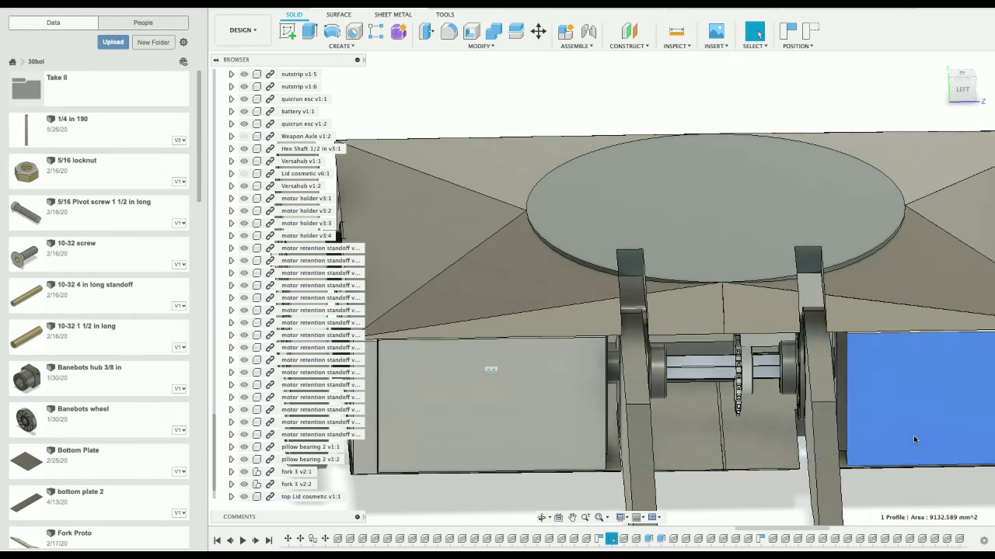
pyautogui.scroll(6, 252, 255)
pyautogui.scroll(4, 252, 255)
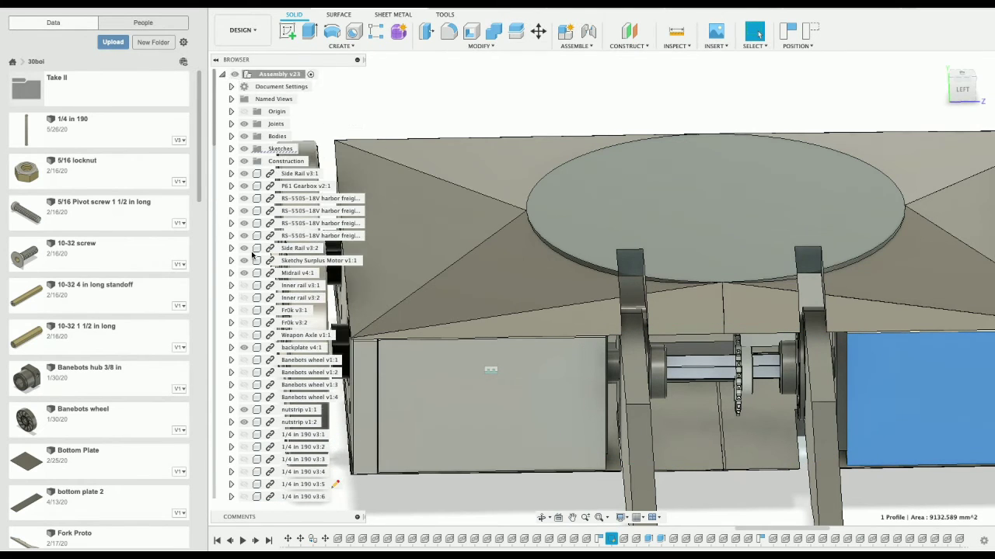
pyautogui.click(231, 149)
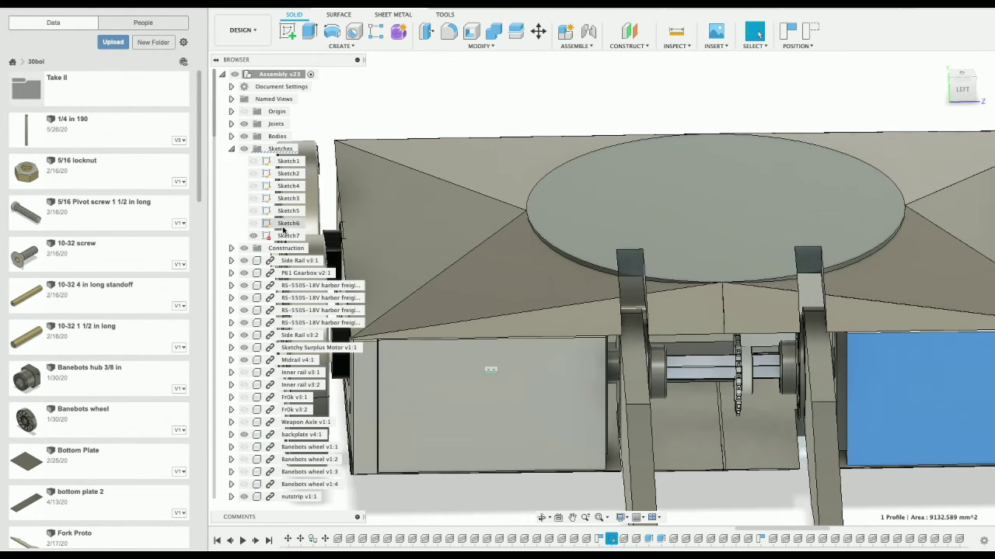
pyautogui.click(288, 224)
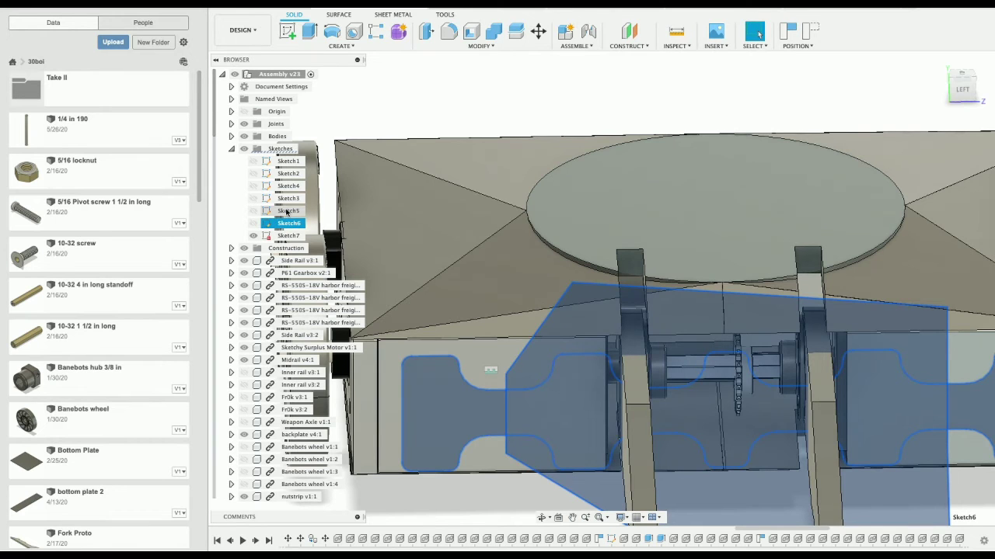
pyautogui.click(287, 211)
pyautogui.click(287, 198)
pyautogui.click(288, 185)
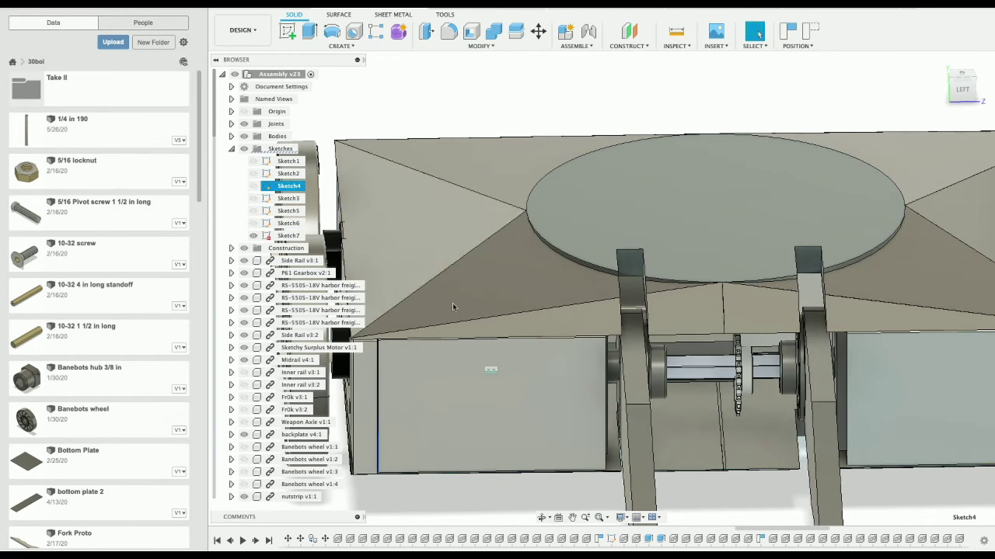
pyautogui.click(547, 423)
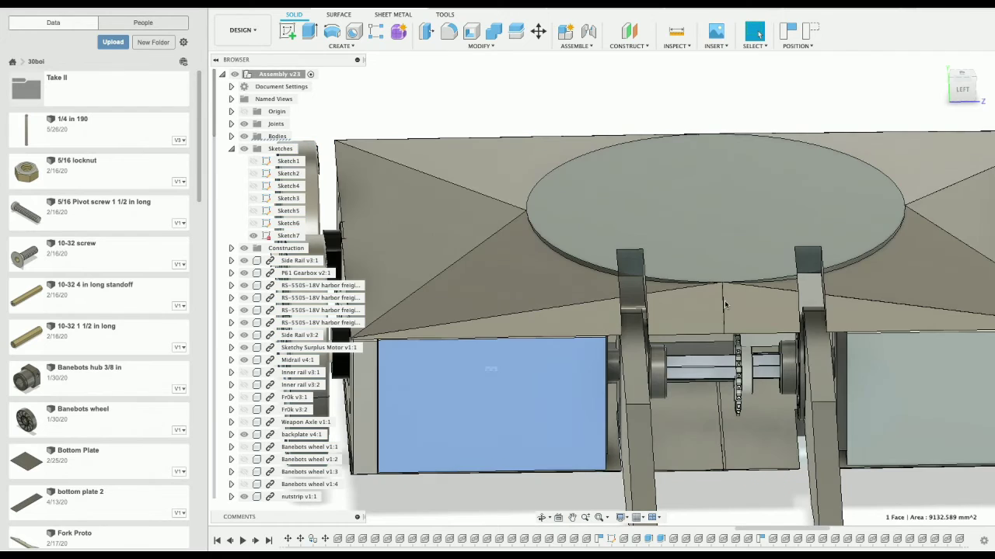
# - Identify the front plate beside the forks among the assembly's bodies by selecting Body4
pyautogui.click(598, 351)
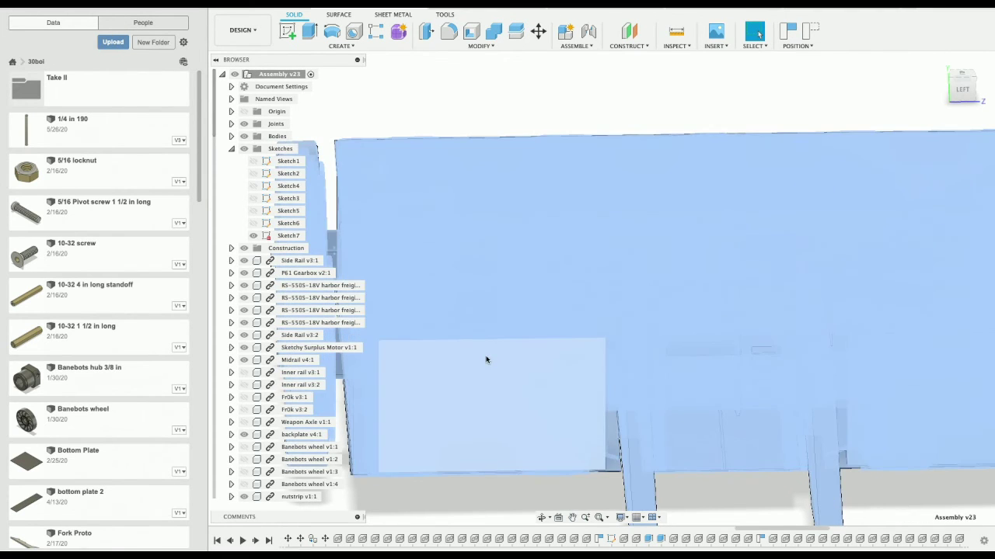
pyautogui.click(487, 357)
pyautogui.rightClick(487, 358)
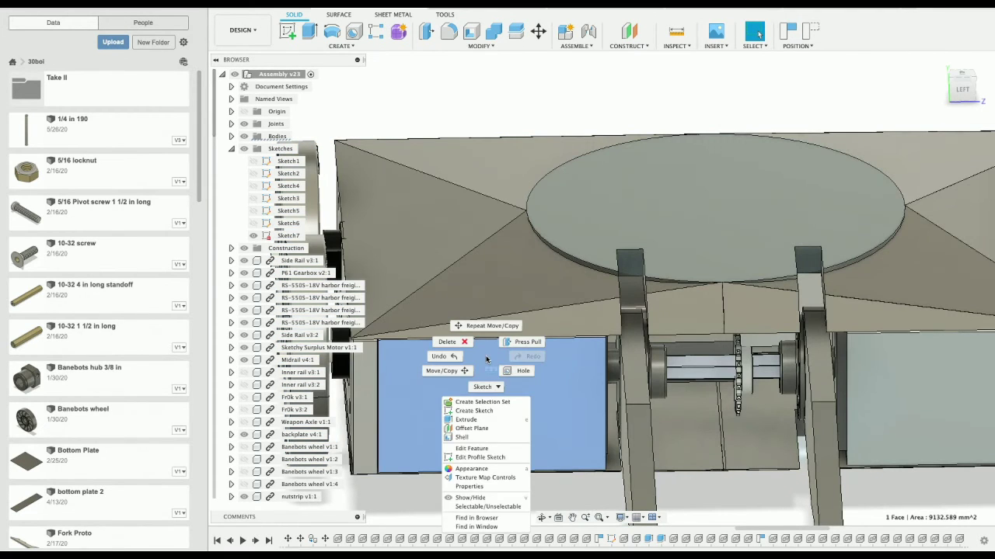
pyautogui.click(475, 498)
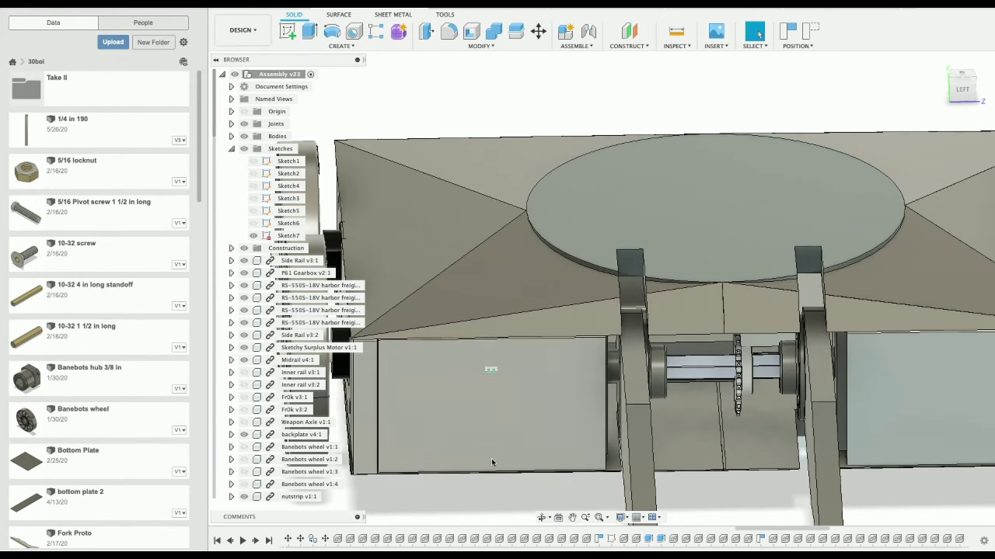
pyautogui.click(492, 427)
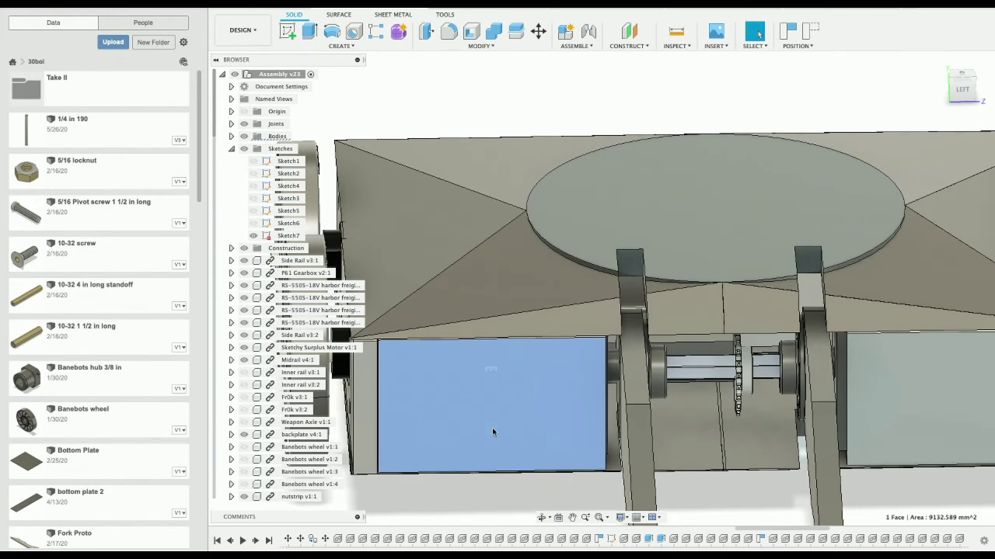
pyautogui.click(231, 136)
pyautogui.click(285, 175)
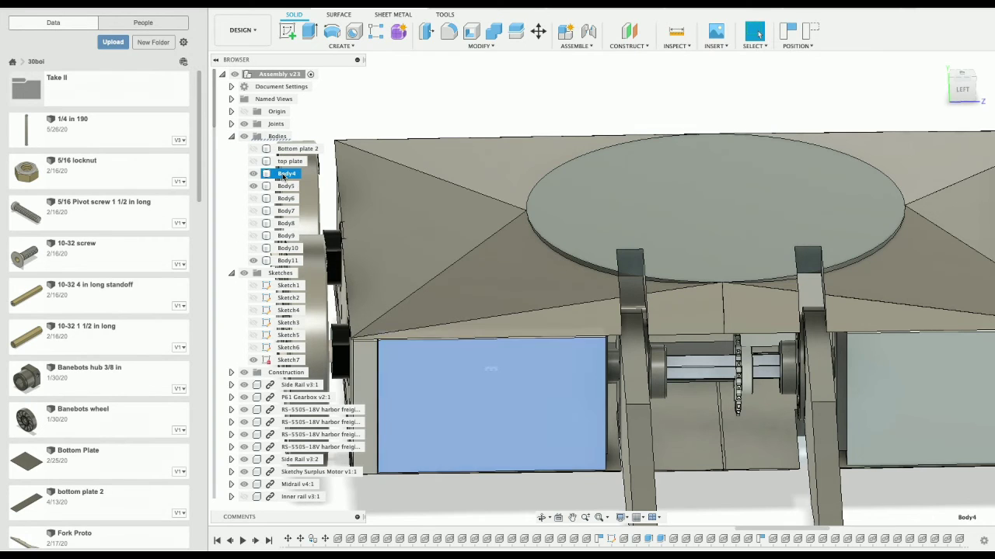
pyautogui.rightClick(285, 176)
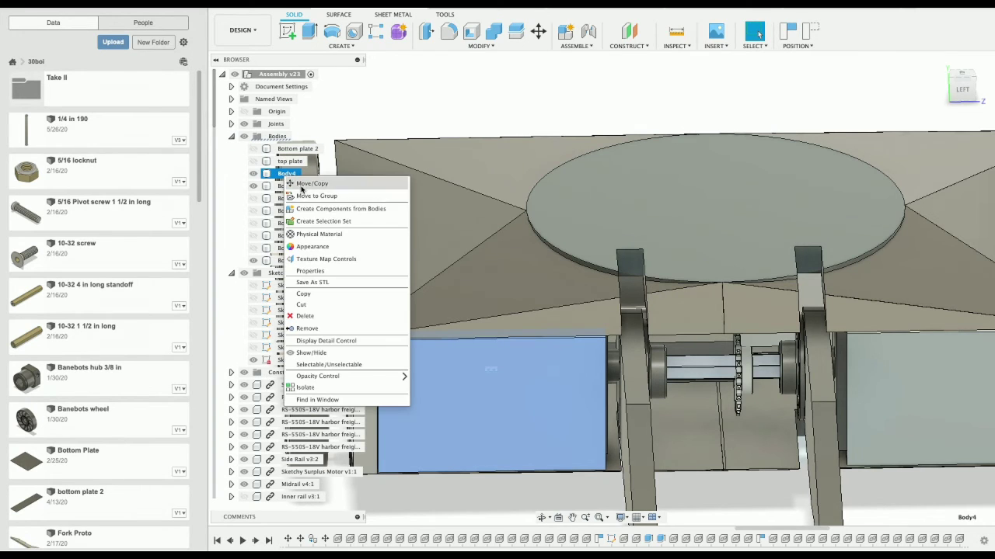
pyautogui.click(565, 481)
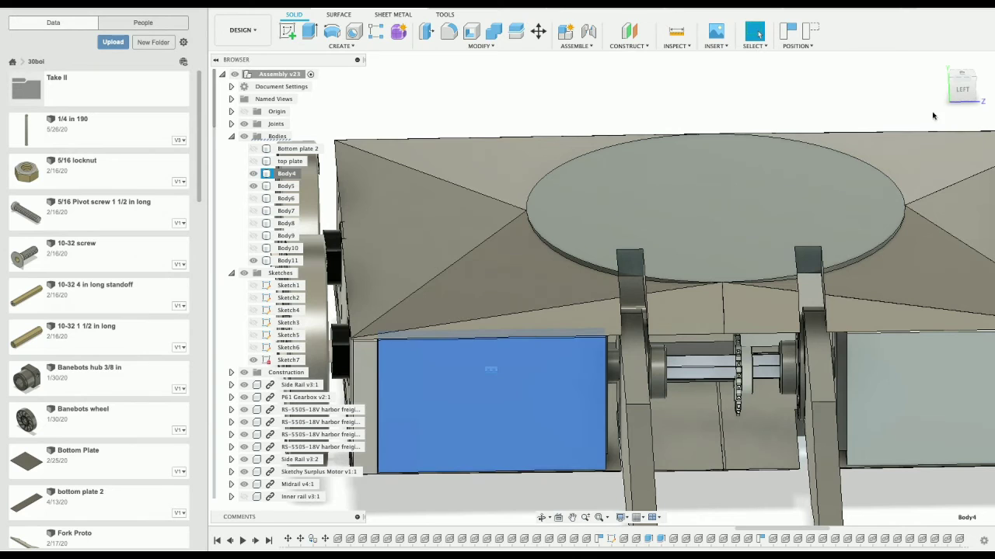
pyautogui.moveTo(961, 94); pyautogui.dragTo(936, 93)
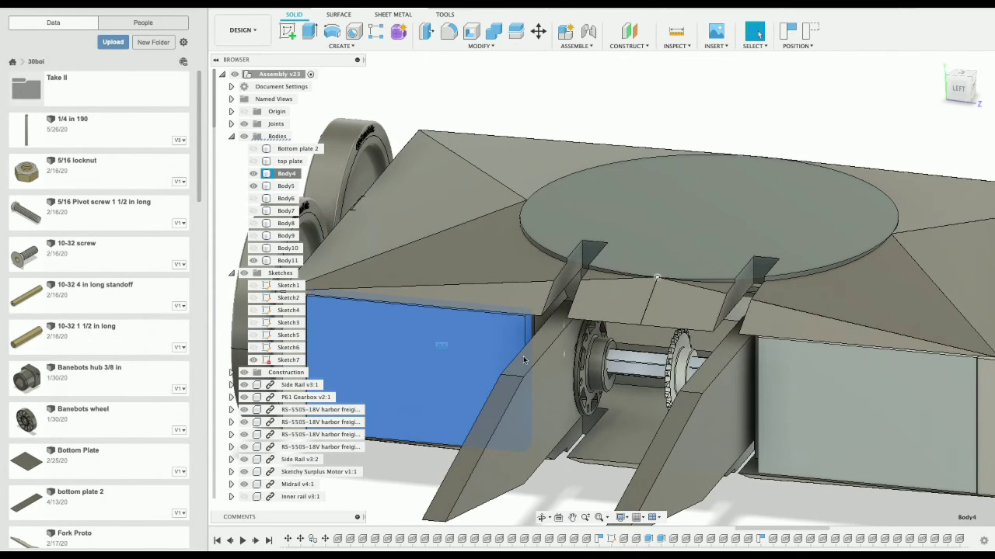
pyautogui.click(414, 466)
pyautogui.scroll(5, 530, 334)
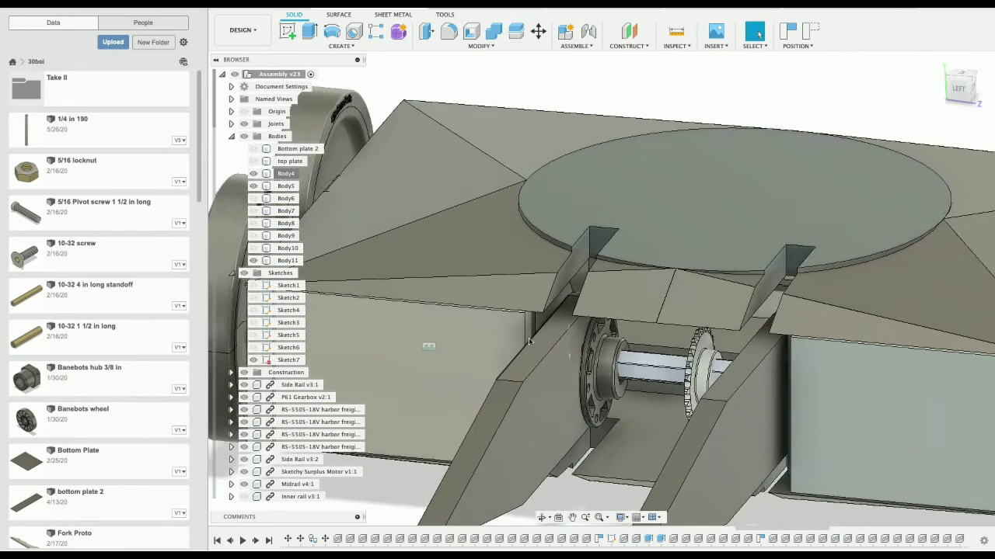
pyautogui.click(528, 327)
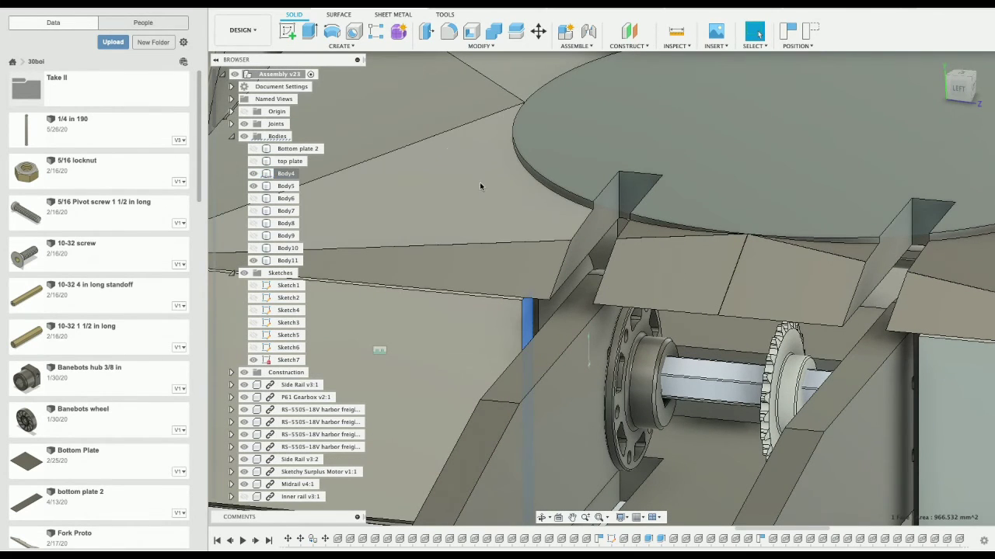
pyautogui.click(311, 33)
pyautogui.click(501, 280)
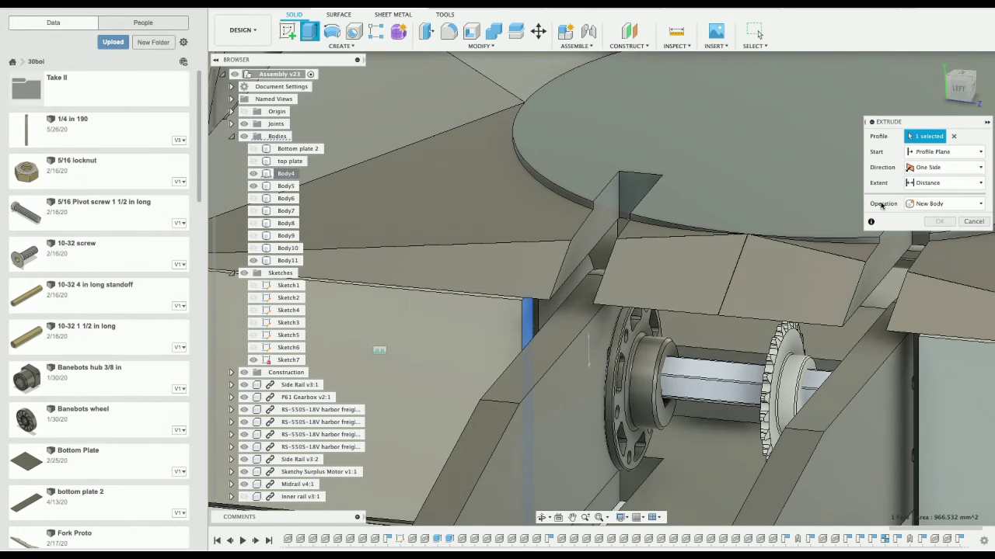
pyautogui.click(959, 90)
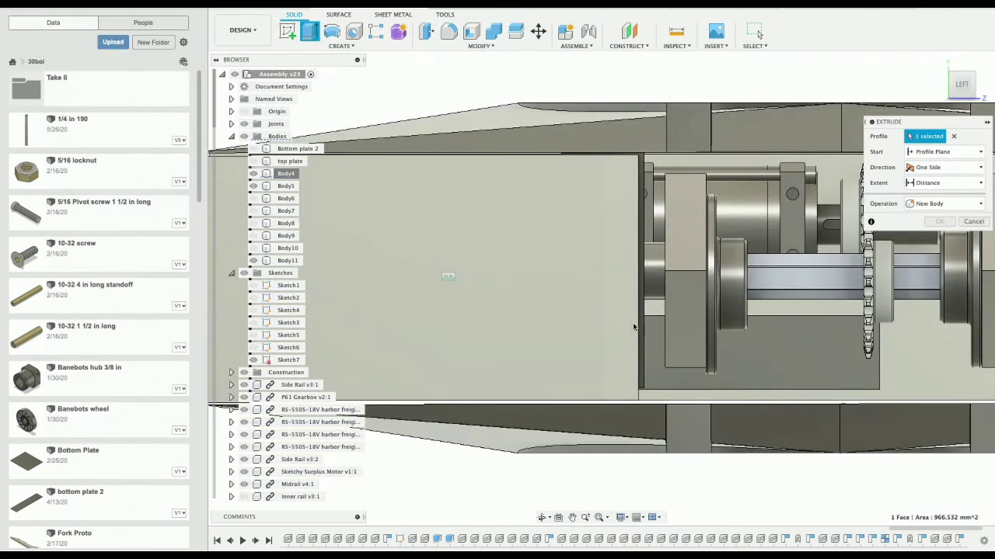
pyautogui.click(950, 99)
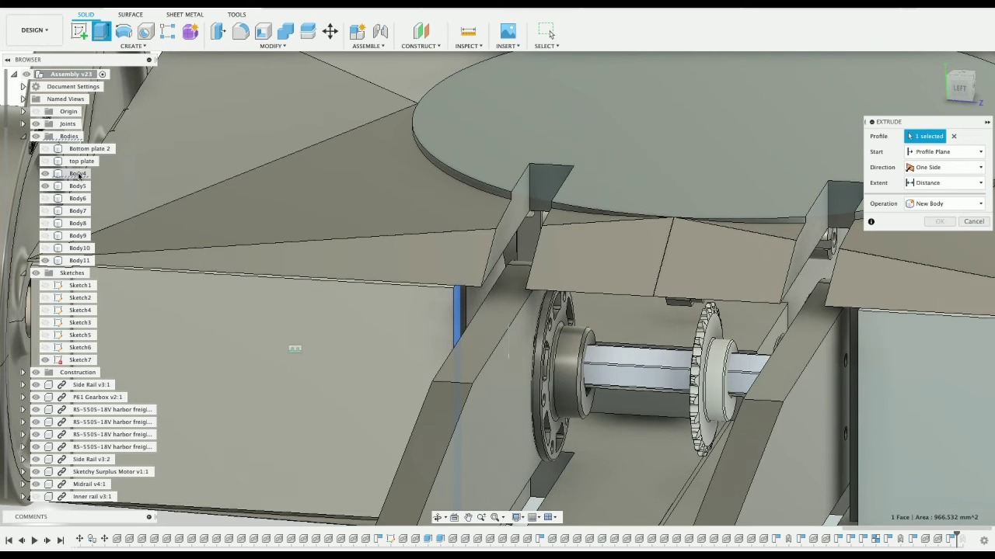
pyautogui.click(944, 151)
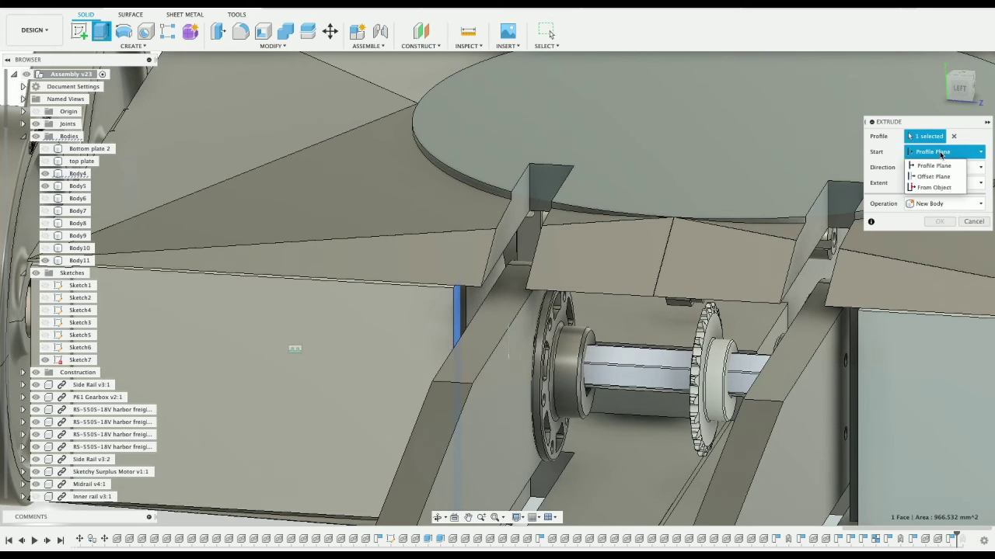
pyautogui.click(899, 146)
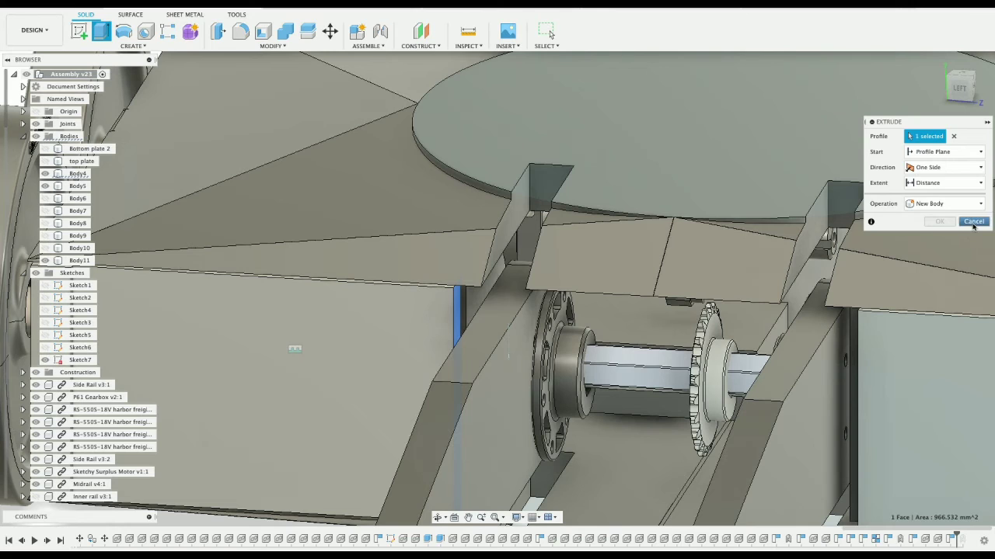
pyautogui.click(974, 221)
# - Offset the inner end face of the front plate Body4 toward the fork with a distance of 125 mm
pyautogui.click(459, 315)
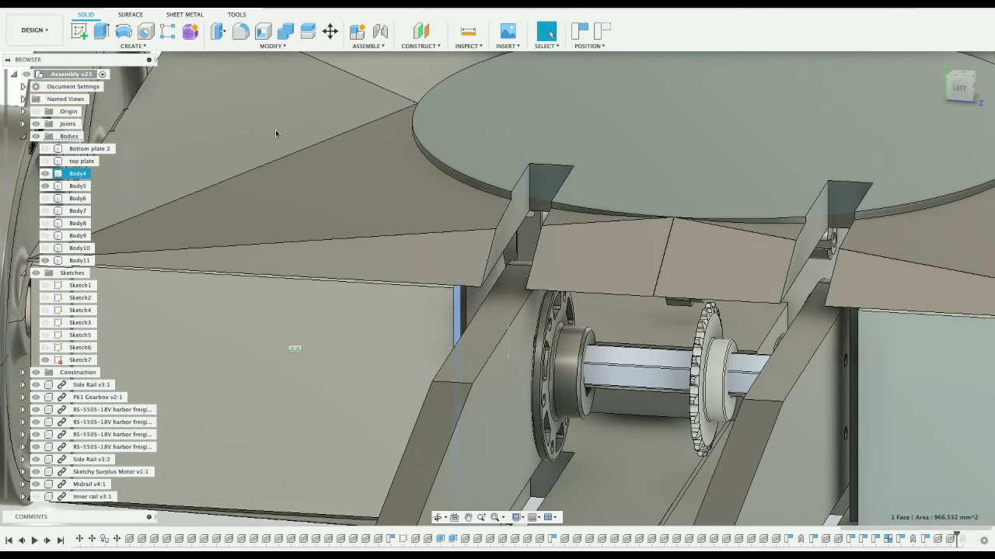
pyautogui.press('q')
pyautogui.moveTo(466, 312); pyautogui.dragTo(471, 310)
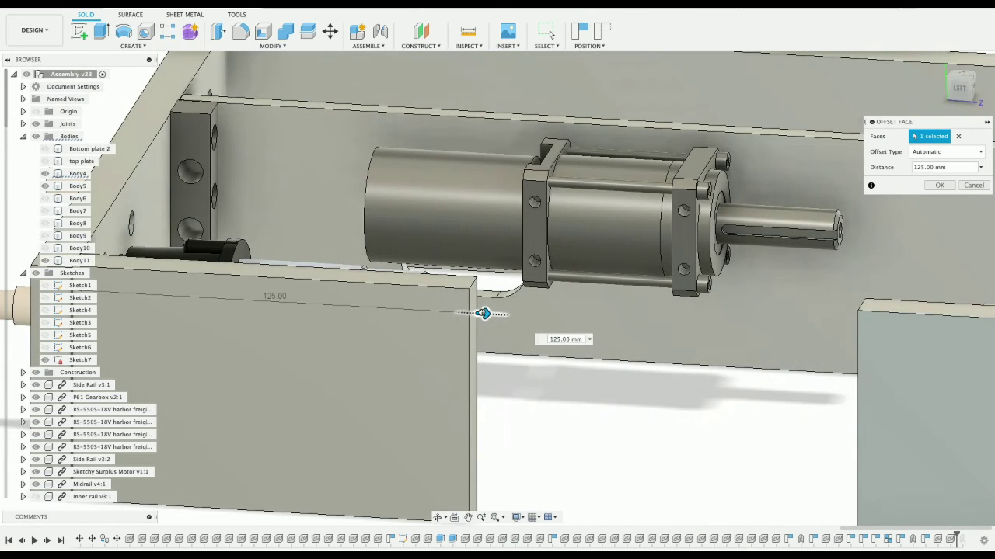
pyautogui.moveTo(483, 313); pyautogui.dragTo(475, 312)
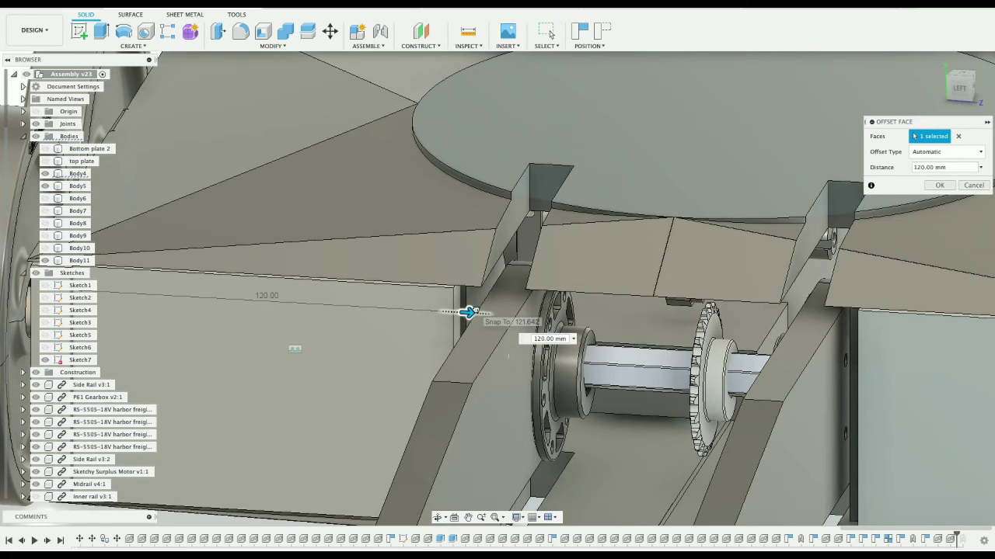
pyautogui.moveTo(469, 312); pyautogui.dragTo(475, 312)
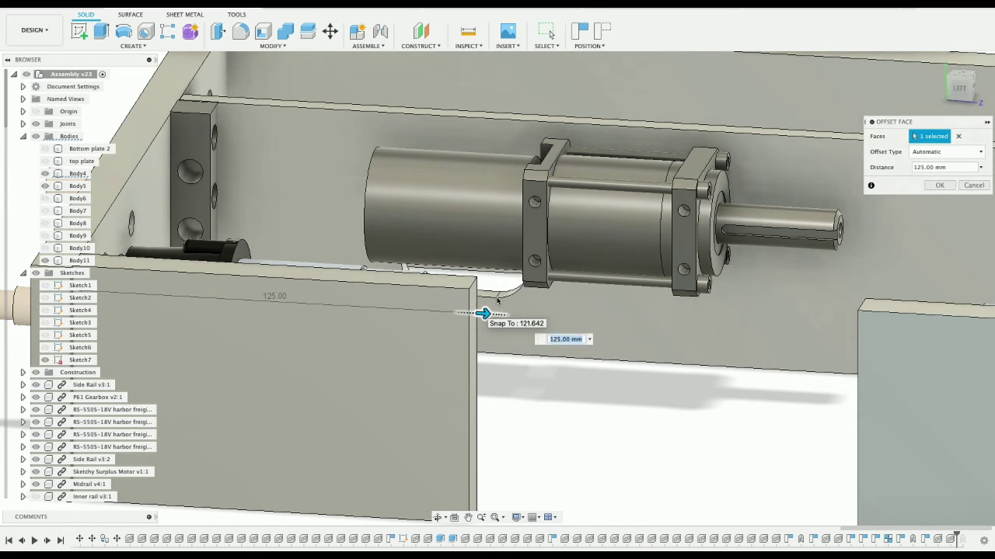
pyautogui.press('Return')
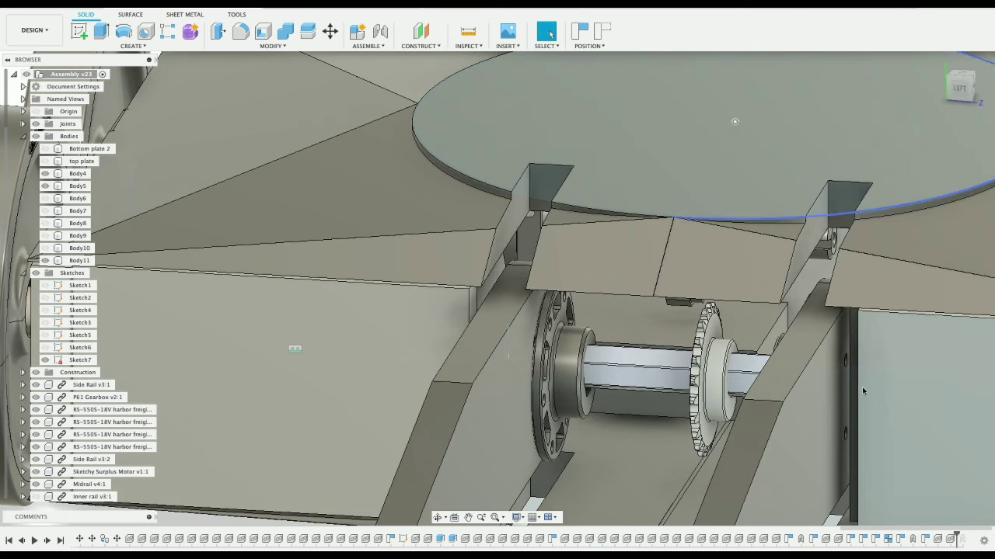
pyautogui.moveTo(963, 89); pyautogui.dragTo(983, 91)
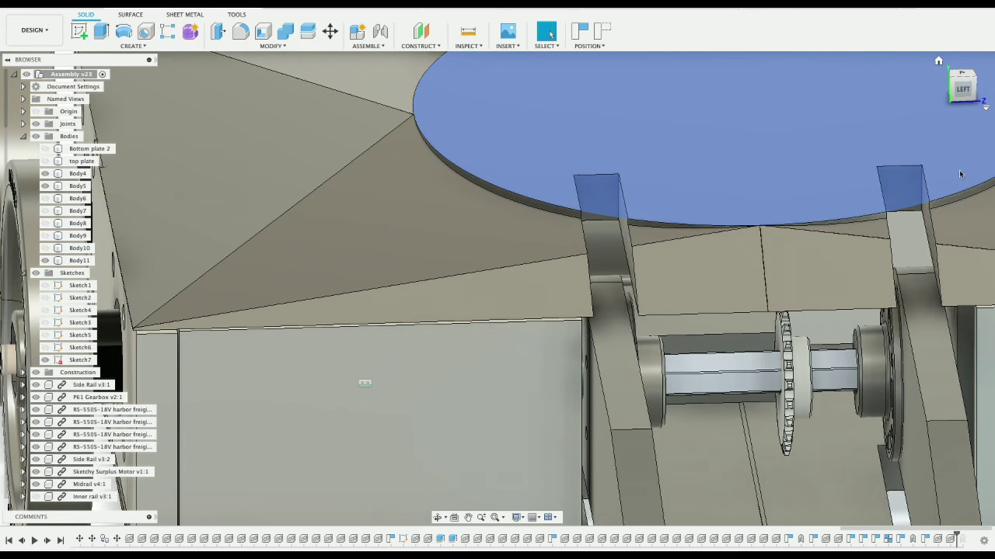
pyautogui.scroll(-2, 779, 415)
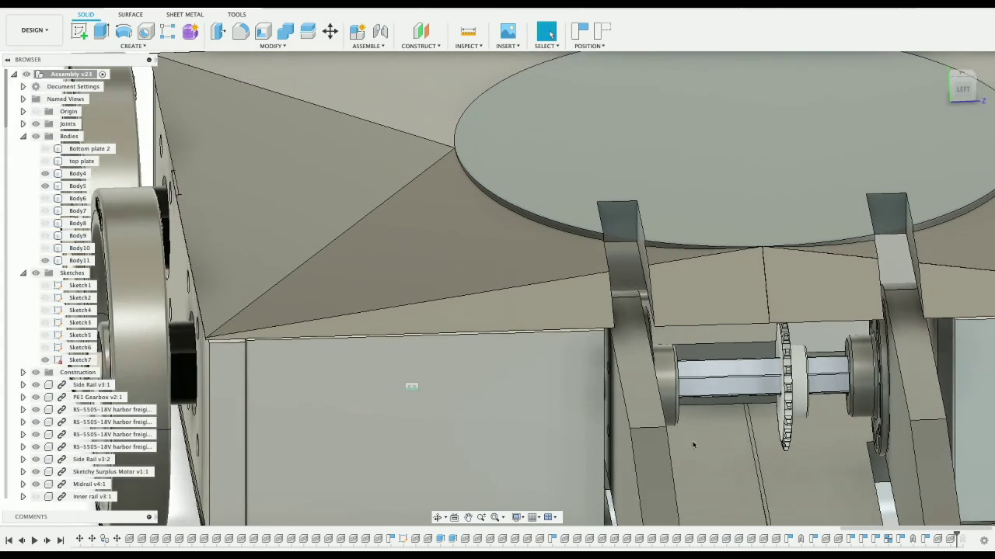
pyautogui.moveTo(692, 448); pyautogui.dragTo(497, 398, button='middle')
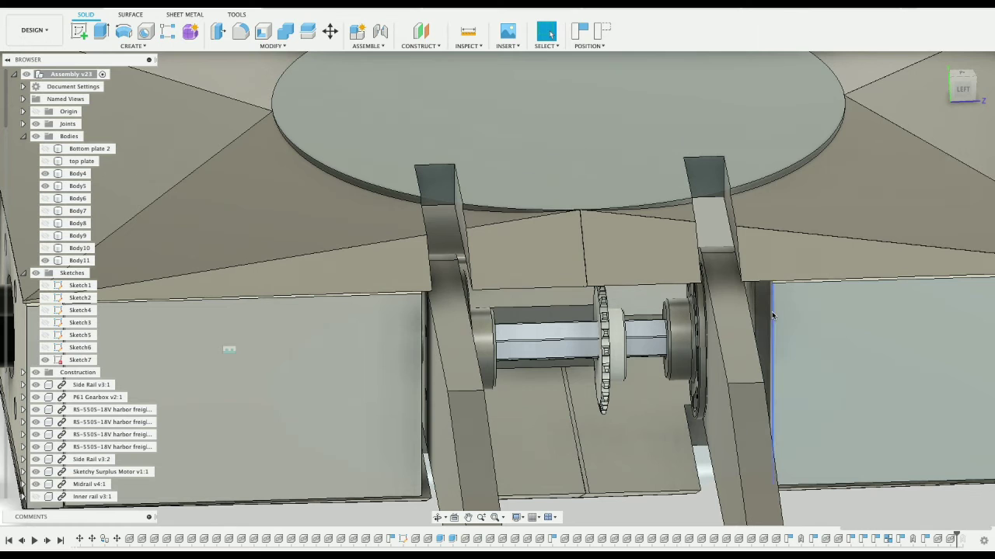
pyautogui.moveTo(961, 88); pyautogui.dragTo(980, 94)
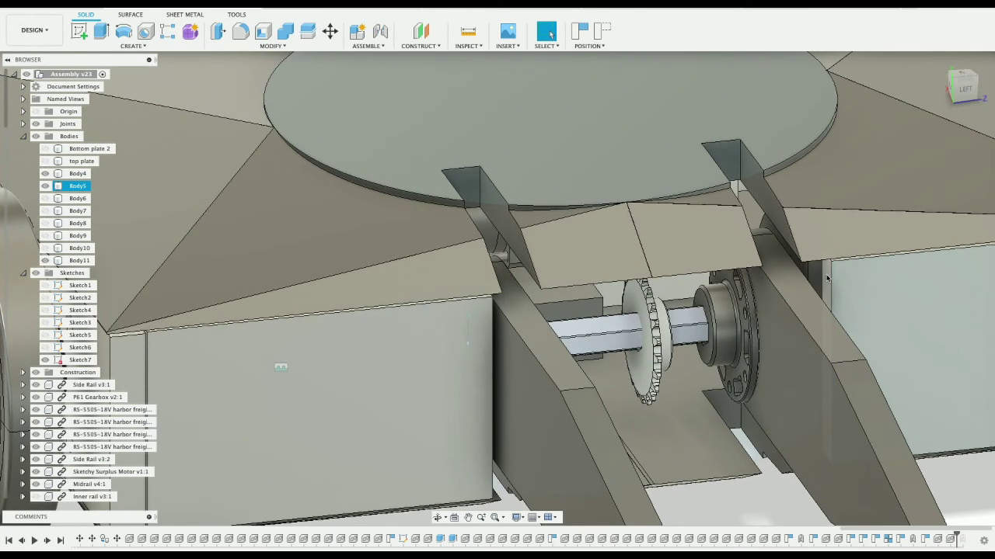
pyautogui.click(519, 133)
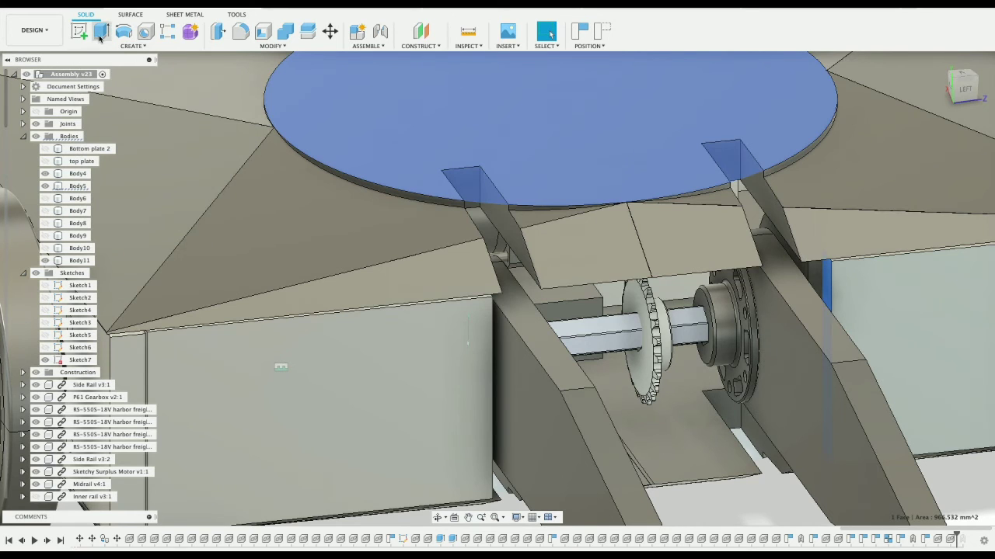
pyautogui.click(100, 35)
pyautogui.click(488, 280)
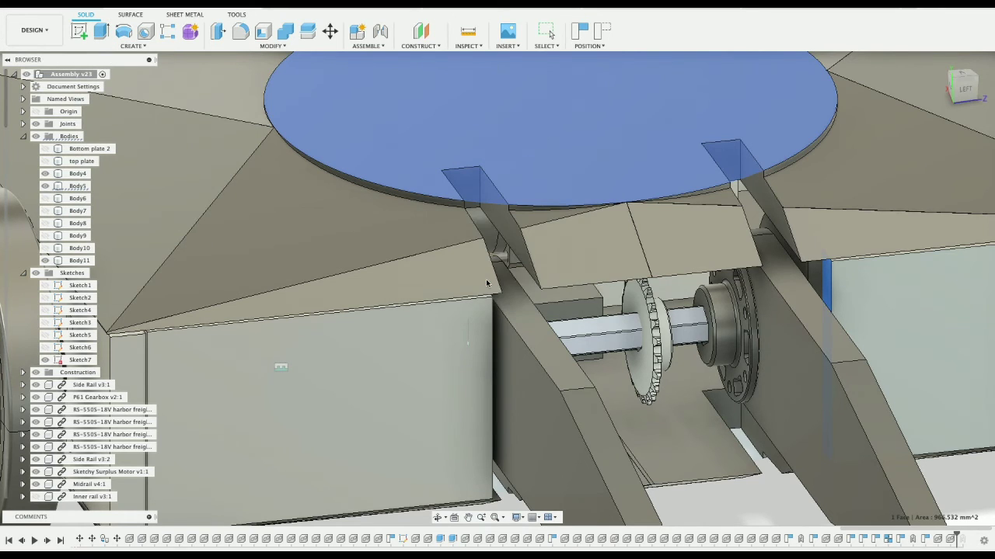
pyautogui.click(973, 222)
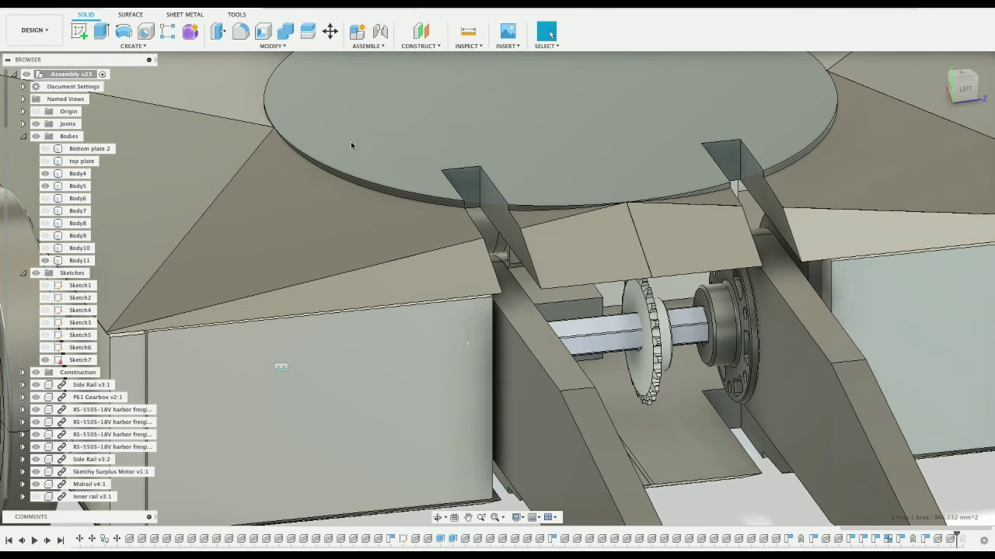
# - Offset the inner end face of the opposite front plate, Body5, toward the neighbouring fork
pyautogui.press('q')
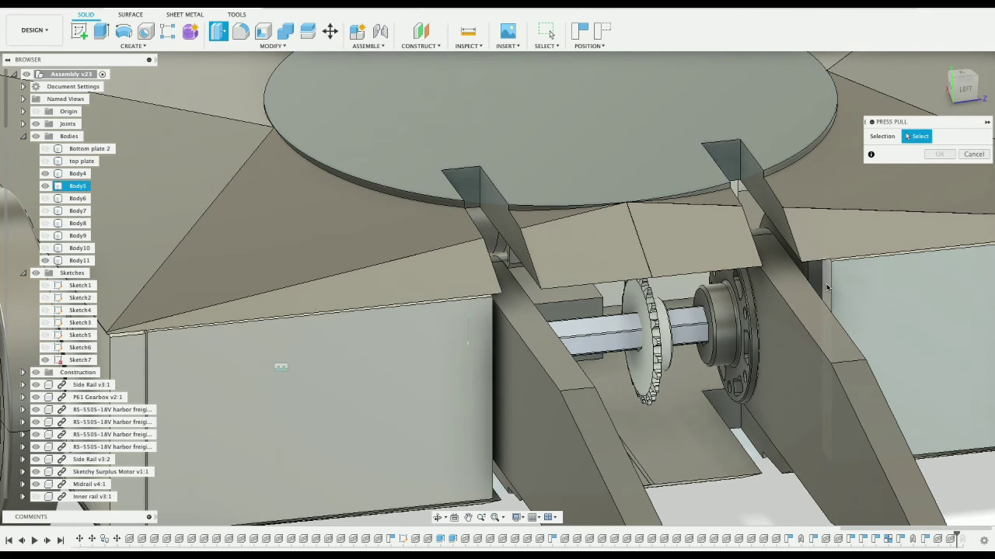
pyautogui.click(815, 287)
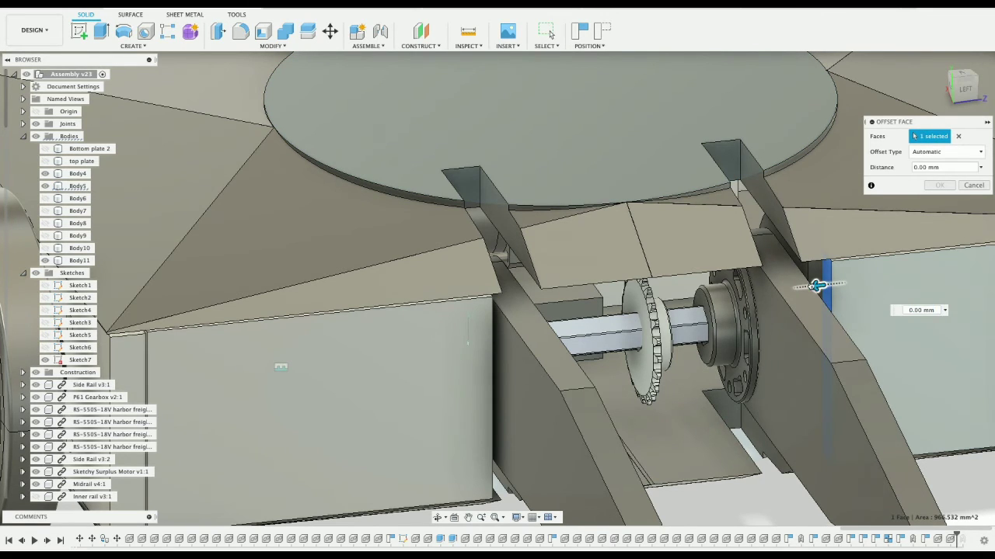
pyautogui.press('Escape')
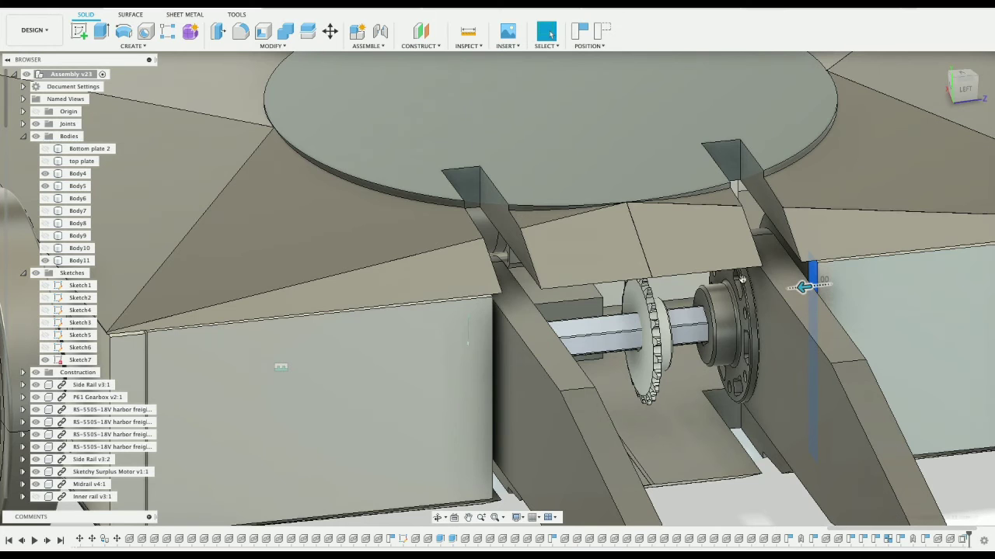
# - Save the assembly as a new version with the description User Saved
pyautogui.click(964, 89)
pyautogui.moveTo(497, 288)
pyautogui.keyDown('shift'); pyautogui.mouseDown(button='middle')
pyautogui.moveTo(449, 275)
pyautogui.moveTo(491, 279)
pyautogui.mouseUp(button='middle'); pyautogui.keyUp('shift')
pyautogui.moveTo(948, 85); pyautogui.dragTo(962, 82)
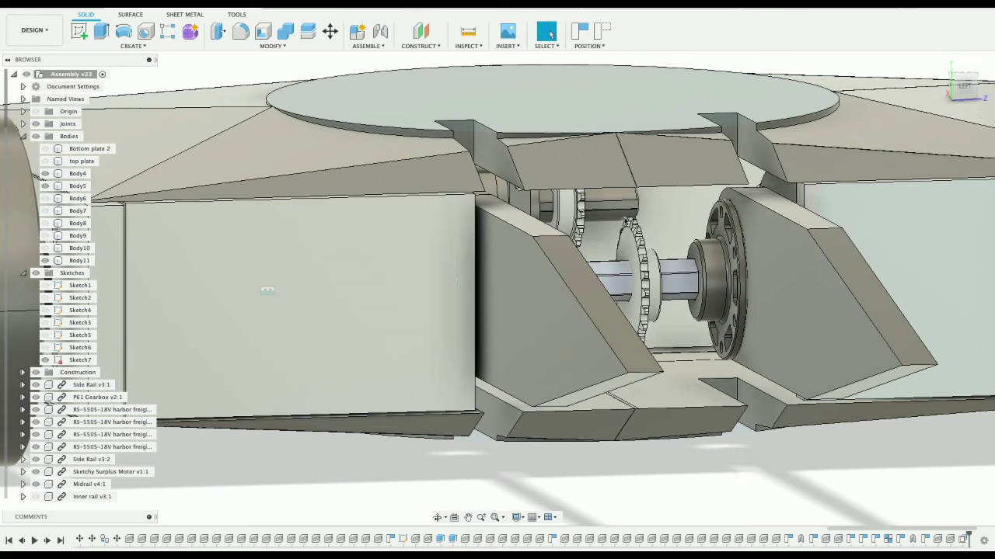
pyautogui.scroll(3, 627, 223)
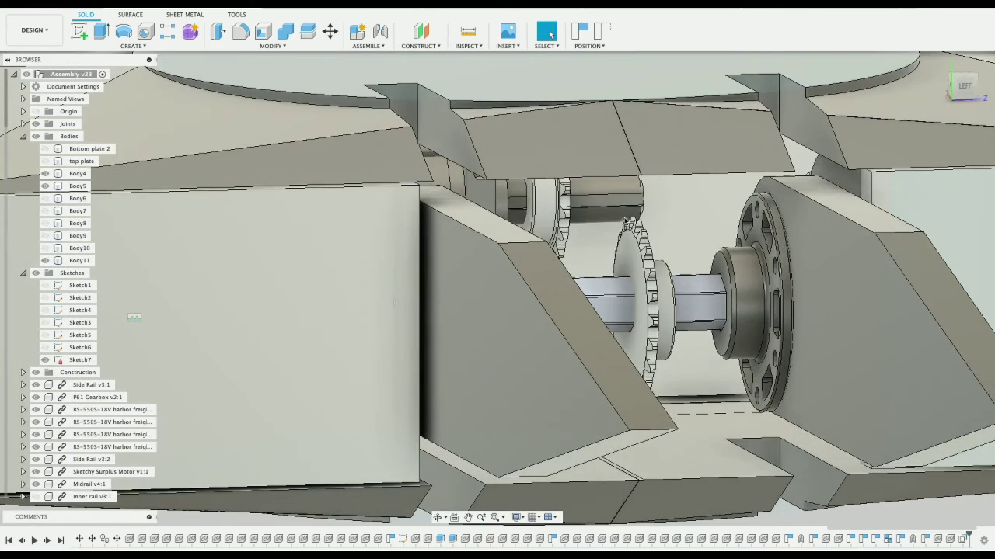
pyautogui.scroll(-2, 627, 223)
pyautogui.scroll(-1, 627, 223)
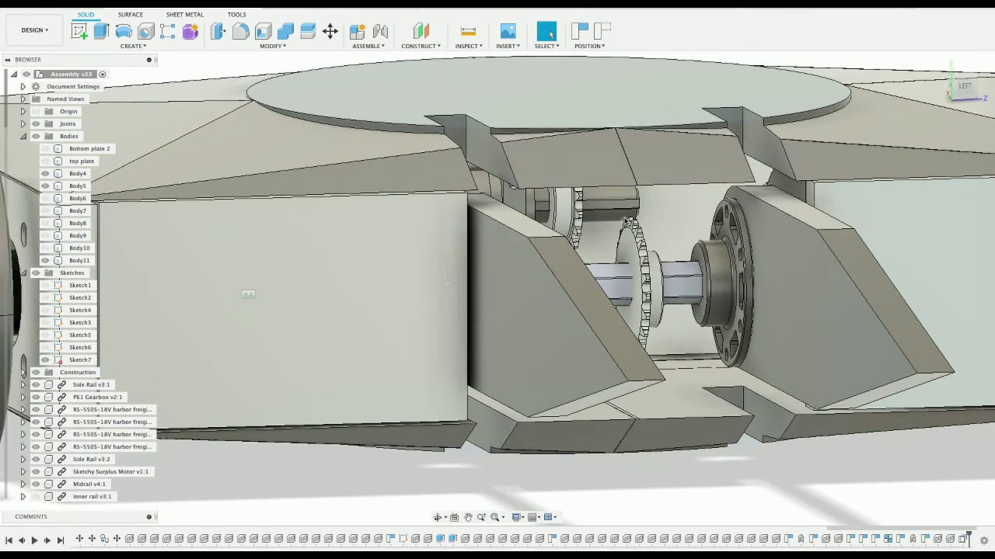
pyautogui.scroll(-1, 627, 223)
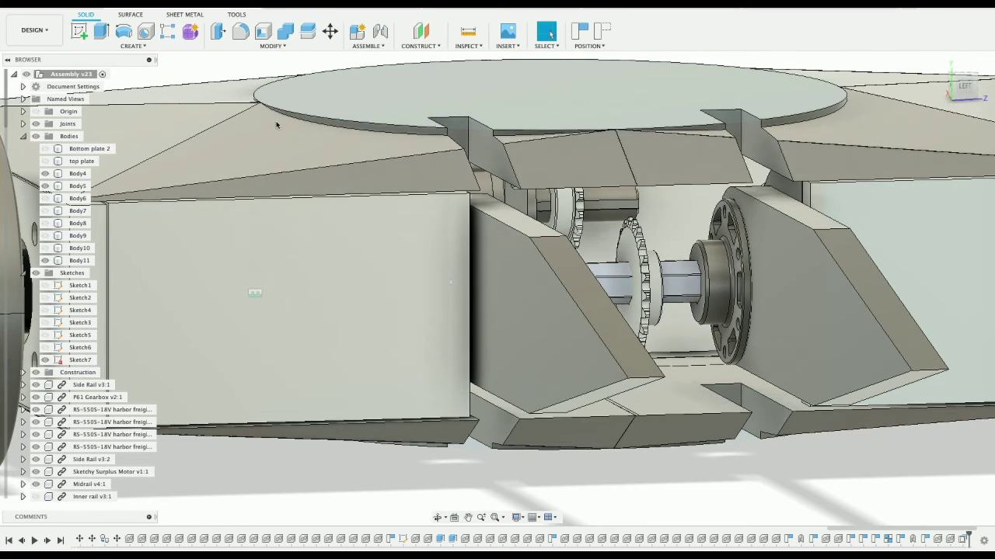
pyautogui.press('super+s')
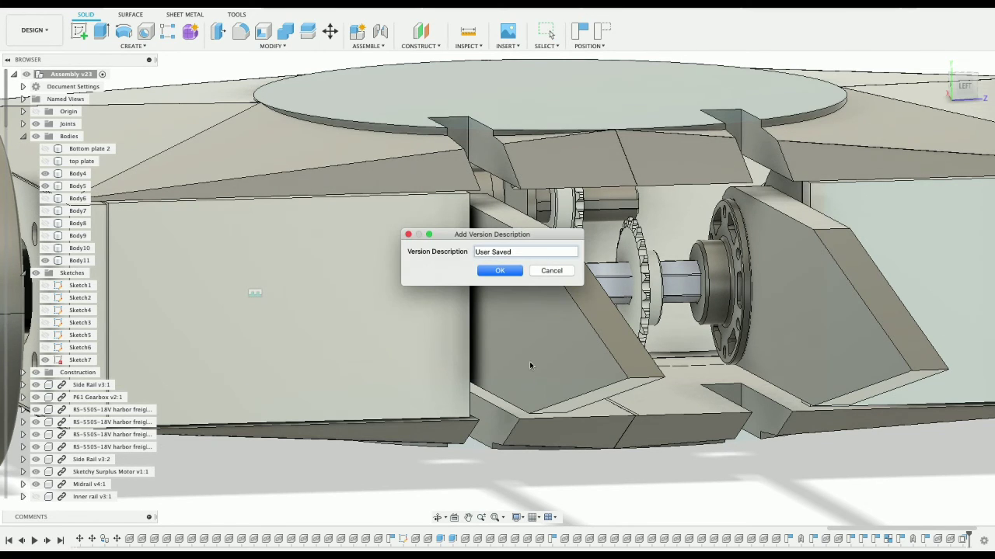
pyautogui.click(491, 276)
# - Examine the lengthened front plates, the forks and the lid slots from the fork side and from above
pyautogui.scroll(4, 675, 299)
pyautogui.scroll(-5, 676, 299)
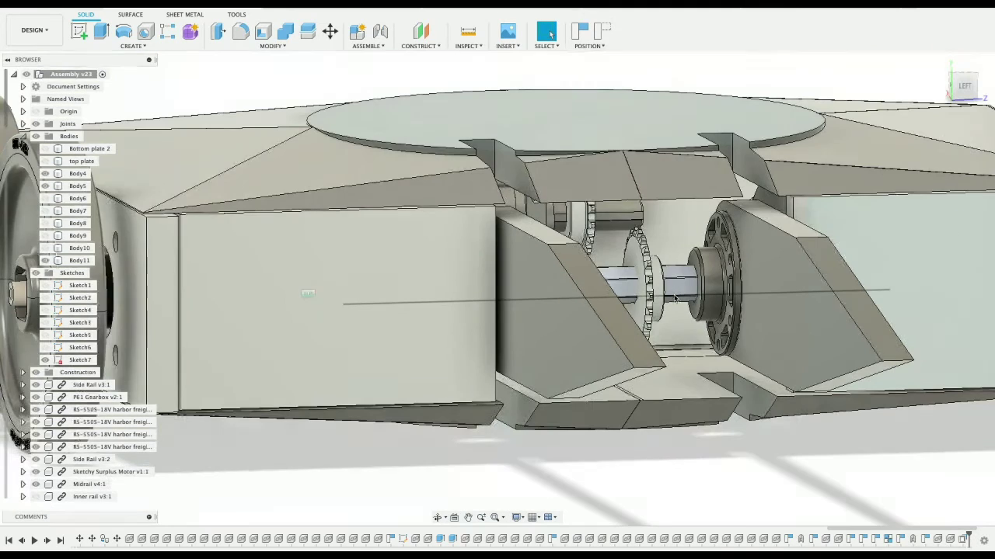
pyautogui.scroll(-3, 675, 299)
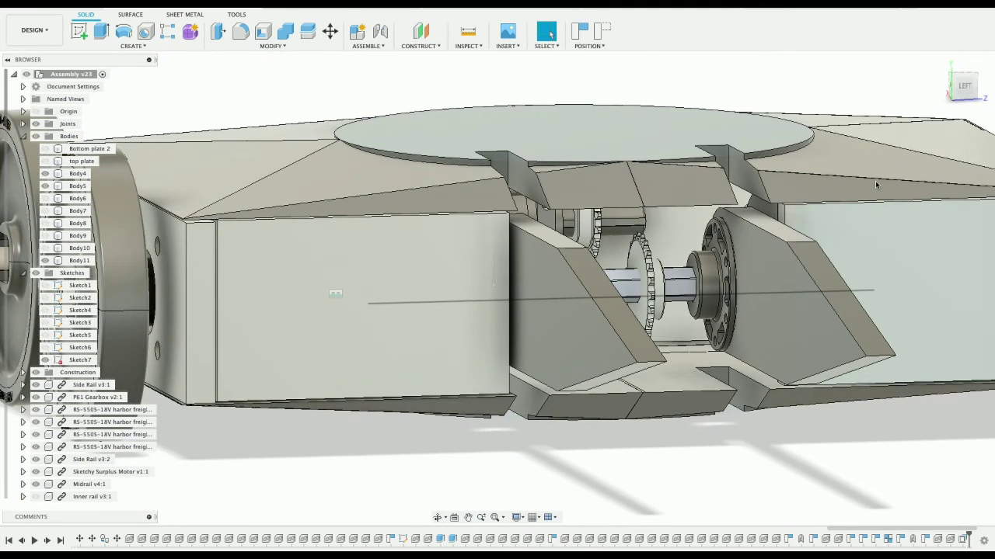
pyautogui.moveTo(951, 88)
pyautogui.mouseDown()
pyautogui.moveTo(919, 87)
pyautogui.moveTo(920, 111)
pyautogui.mouseUp()
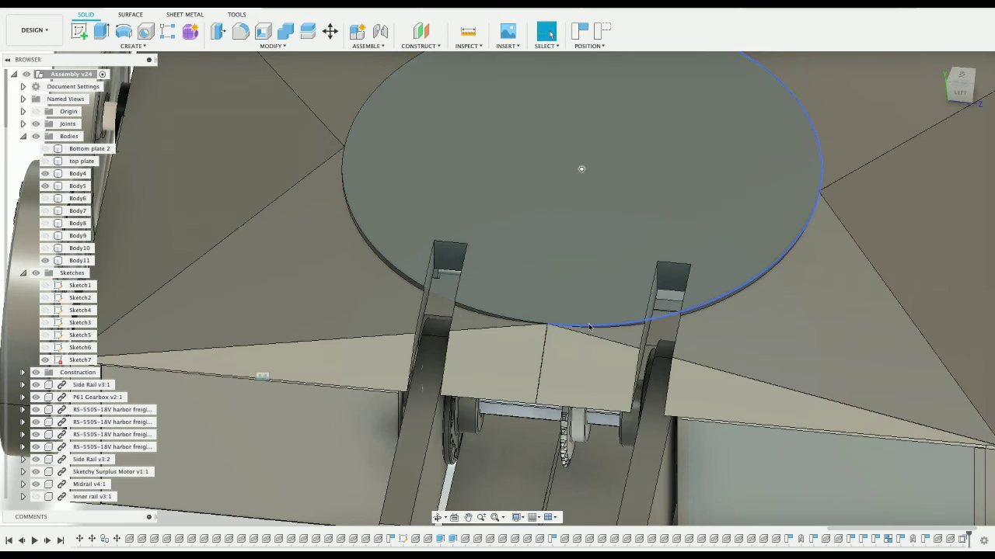
pyautogui.scroll(2, 589, 324)
pyautogui.scroll(-1, 588, 325)
pyautogui.scroll(-1, 588, 328)
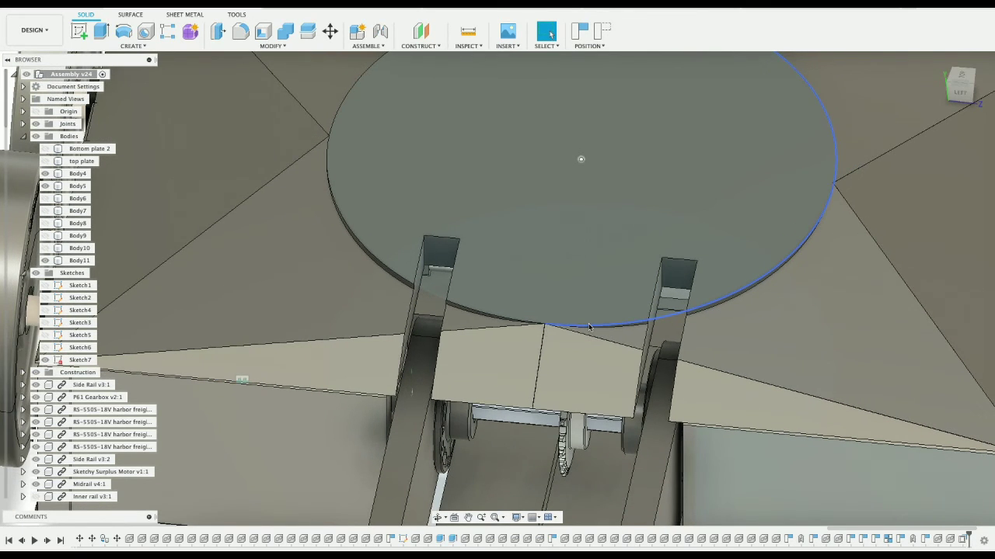
pyautogui.scroll(-5, 864, 228)
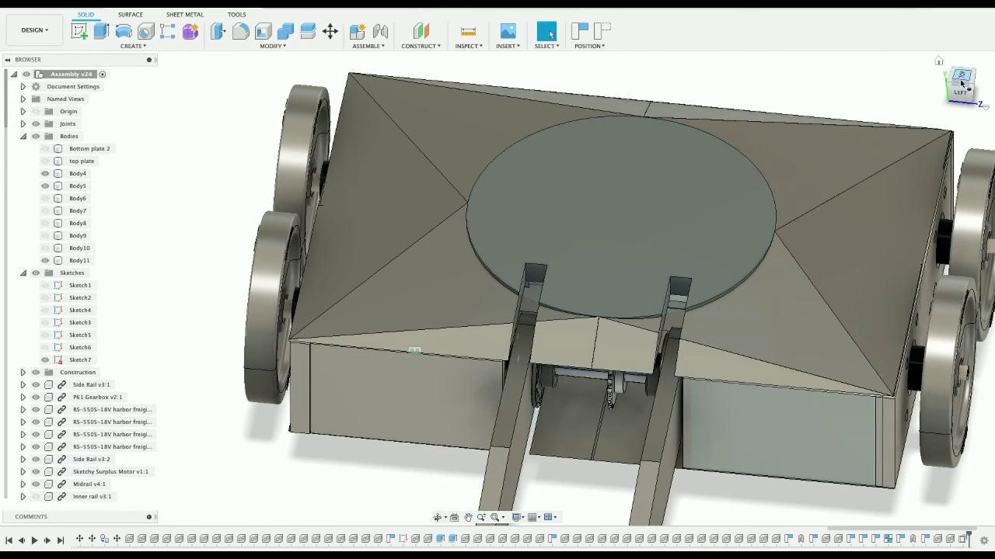
pyautogui.keyDown('shift'); pyautogui.moveTo(497, 287); pyautogui.dragTo(544, 295, button='middle'); pyautogui.keyUp('shift')
pyautogui.keyDown('shift'); pyautogui.moveTo(932, 186); pyautogui.dragTo(916, 72, button='middle'); pyautogui.keyUp('shift')
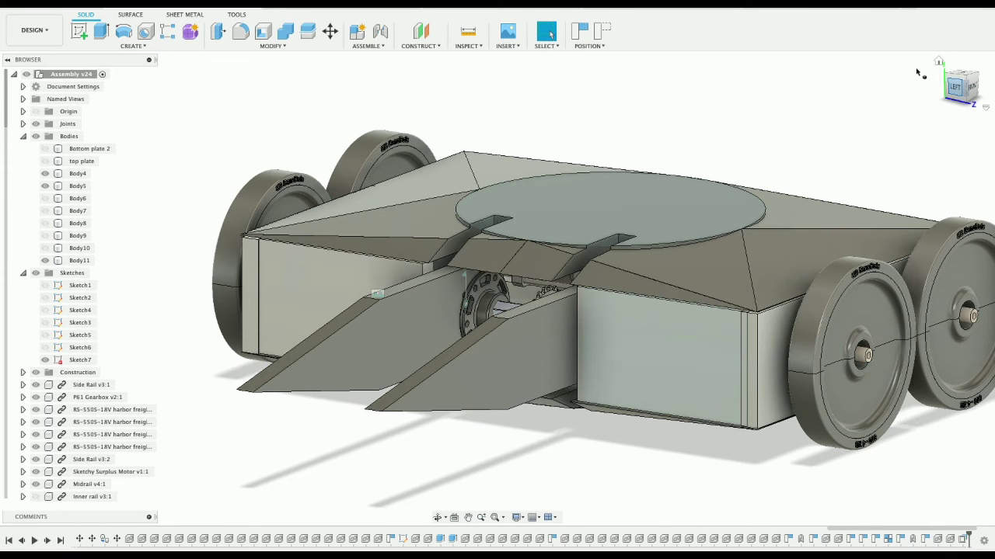
# - Identify the plate component at the robot's rear and open the backplate design from the Take II folder
pyautogui.click(969, 85)
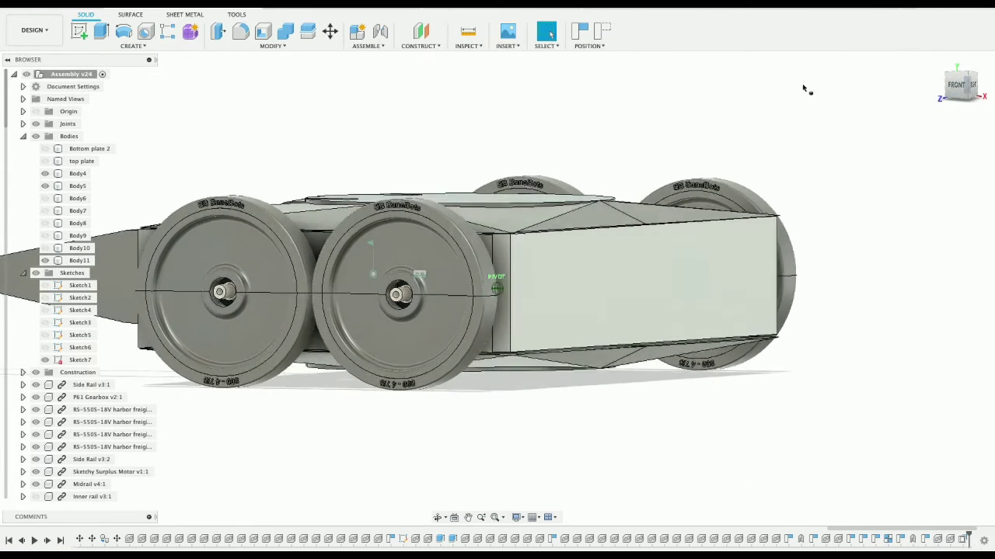
pyautogui.keyDown('shift'); pyautogui.moveTo(805, 88); pyautogui.dragTo(803, 94, button='middle'); pyautogui.keyUp('shift')
pyautogui.doubleClick(635, 263)
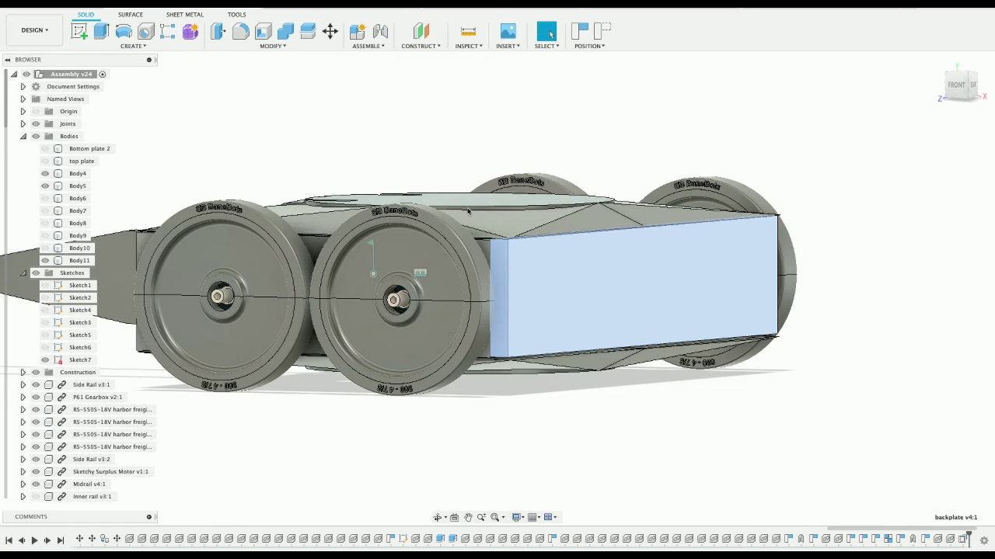
pyautogui.click(6, 17)
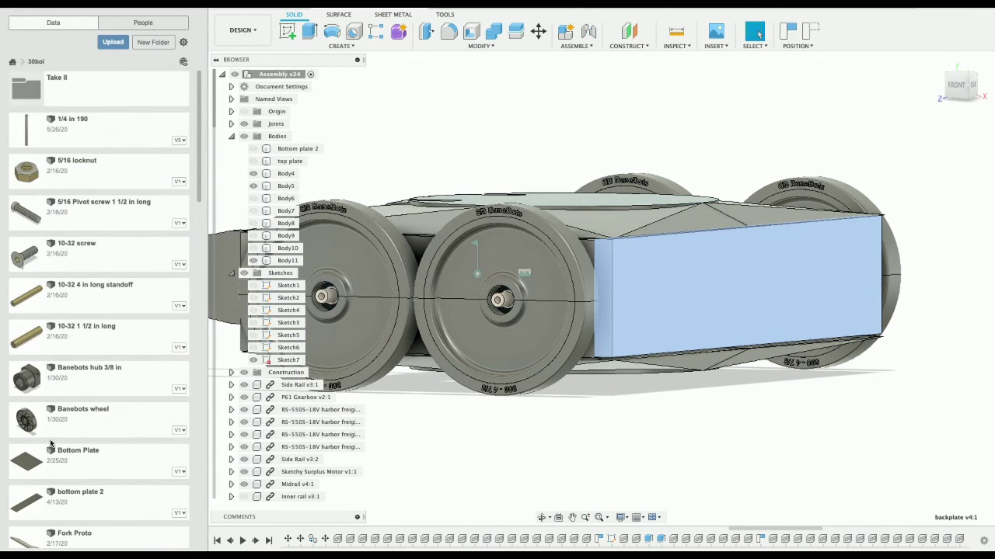
pyautogui.scroll(-3, 66, 329)
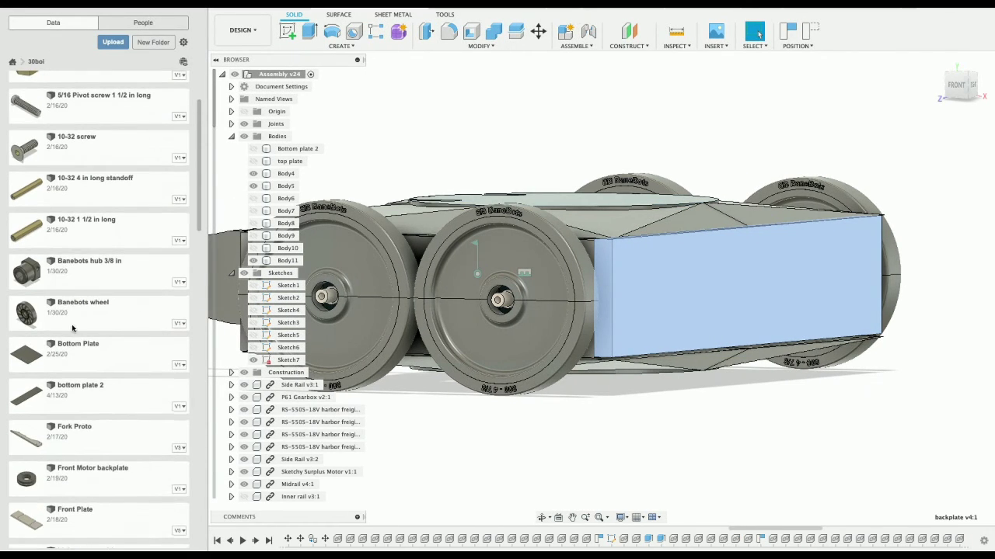
pyautogui.scroll(3, 72, 328)
pyautogui.click(78, 146)
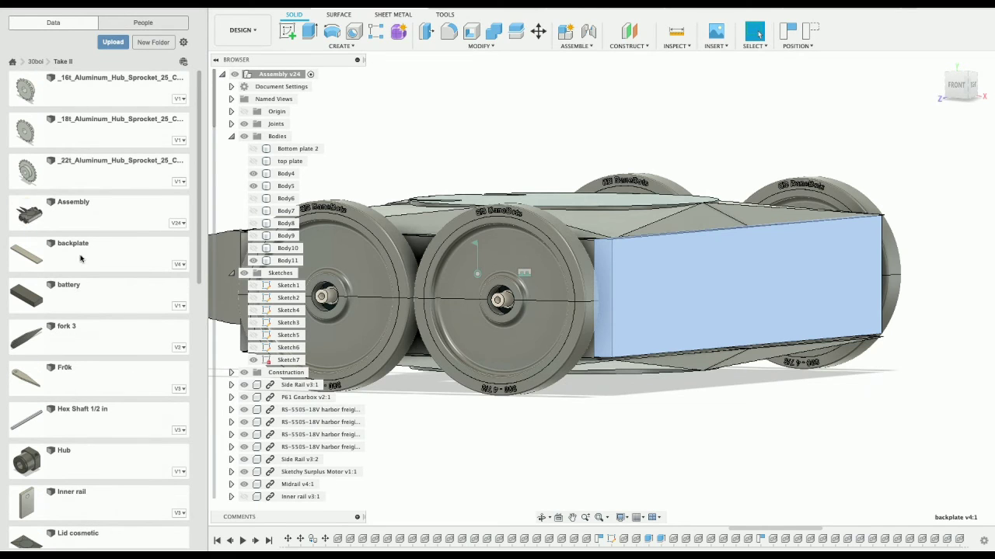
pyautogui.moveTo(80, 259); pyautogui.dragTo(489, 249)
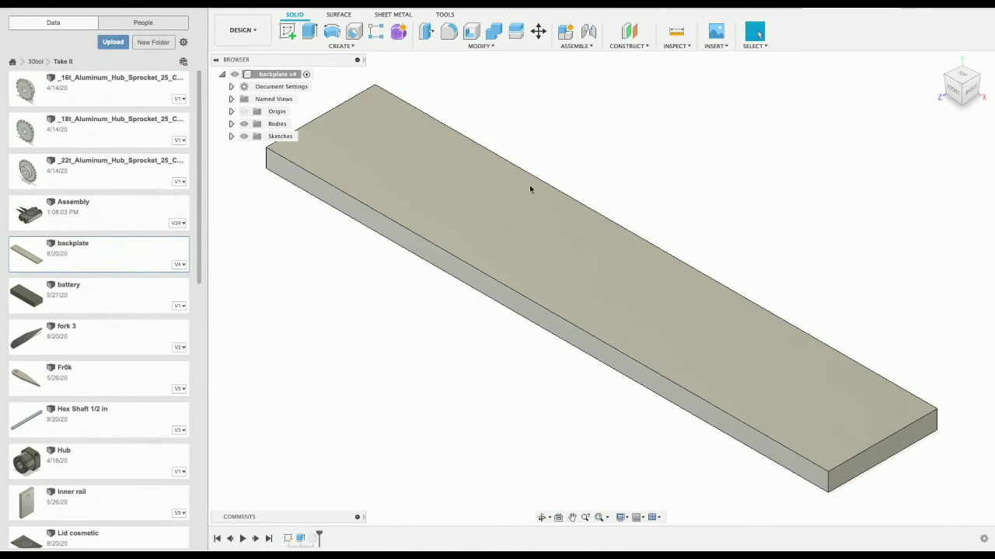
# - Cut 0.25 in off the backplate's broad upper face with Extrude and save the backplate design as a new version
pyautogui.click(453, 153)
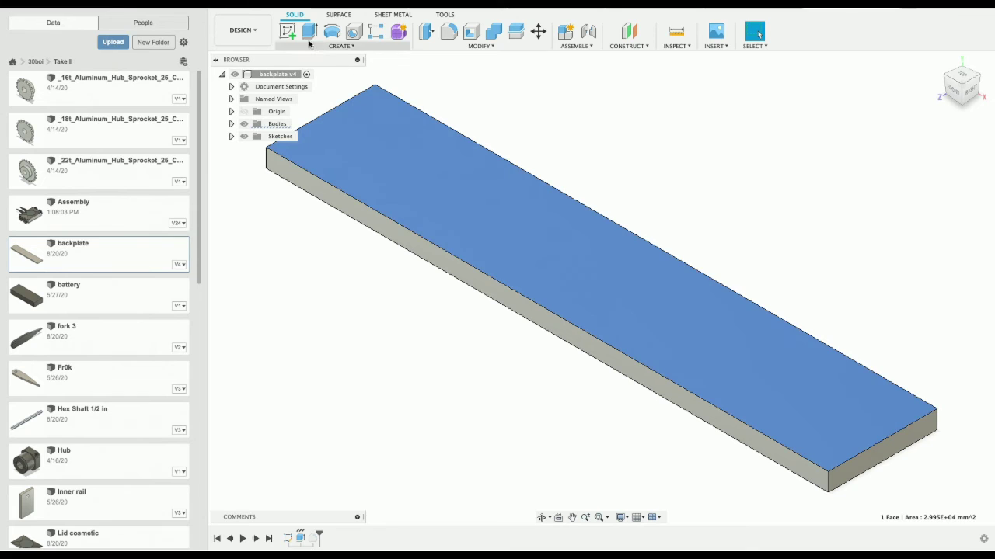
pyautogui.click(310, 36)
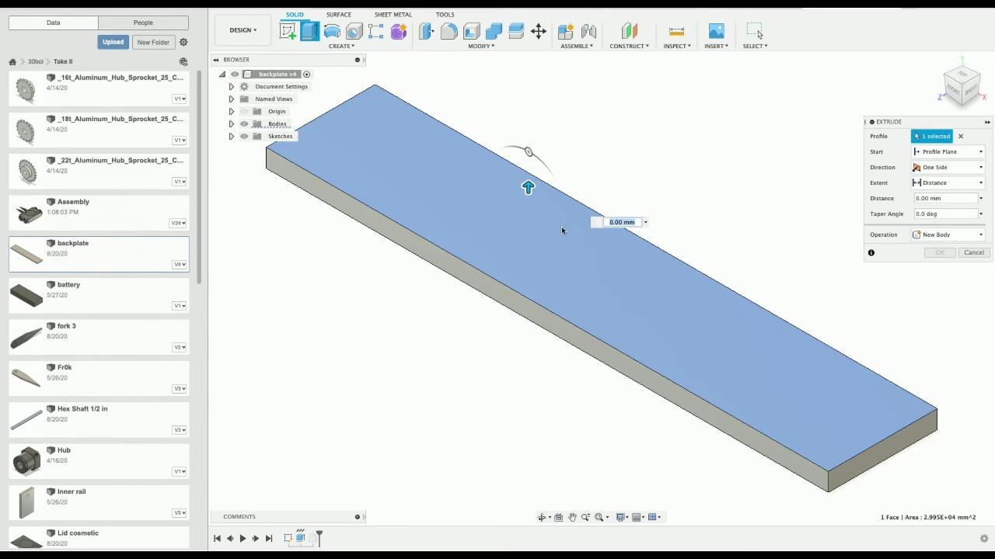
pyautogui.moveTo(527, 188)
pyautogui.mouseDown()
pyautogui.moveTo(528, 223)
pyautogui.moveTo(528, 189)
pyautogui.mouseUp()
pyautogui.write('1/4in')
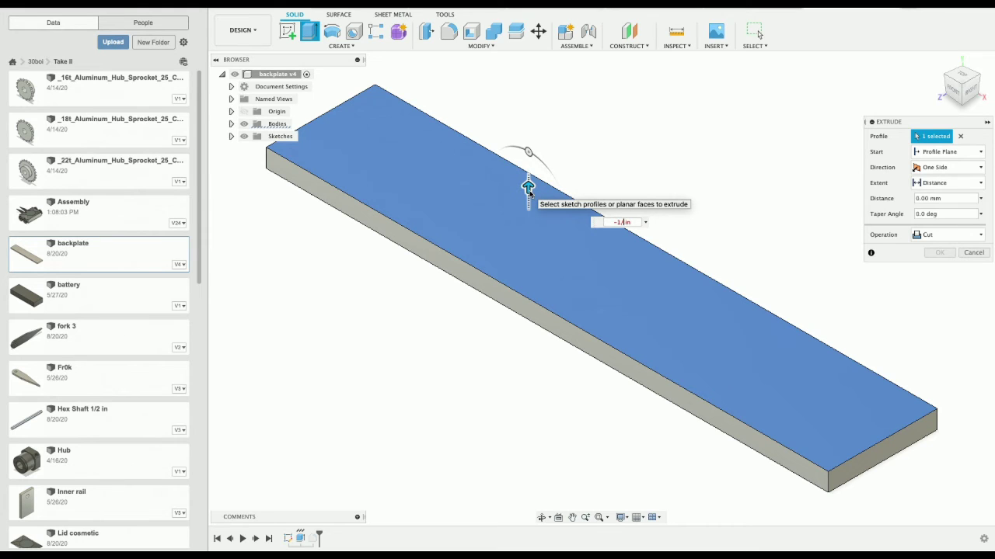
pyautogui.write('1')
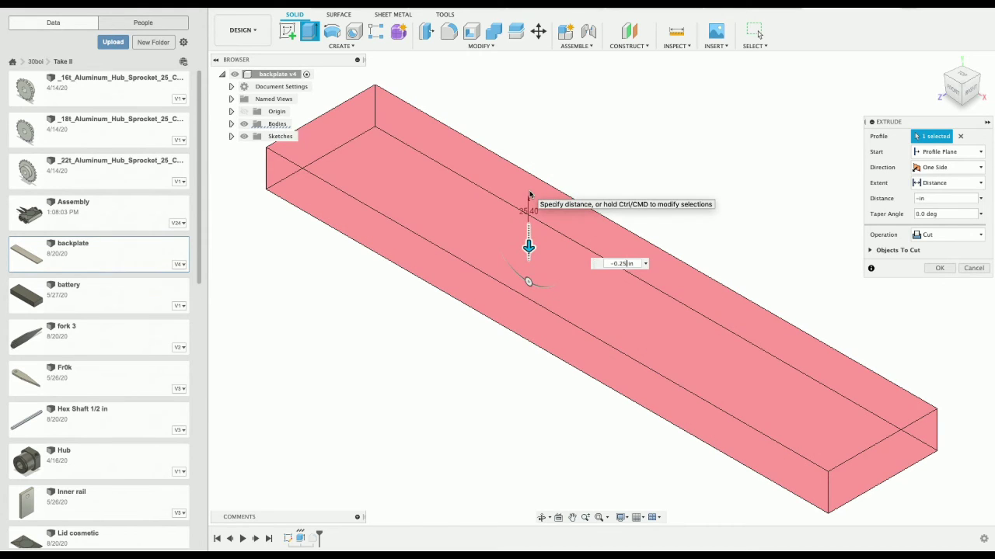
pyautogui.press('Return')
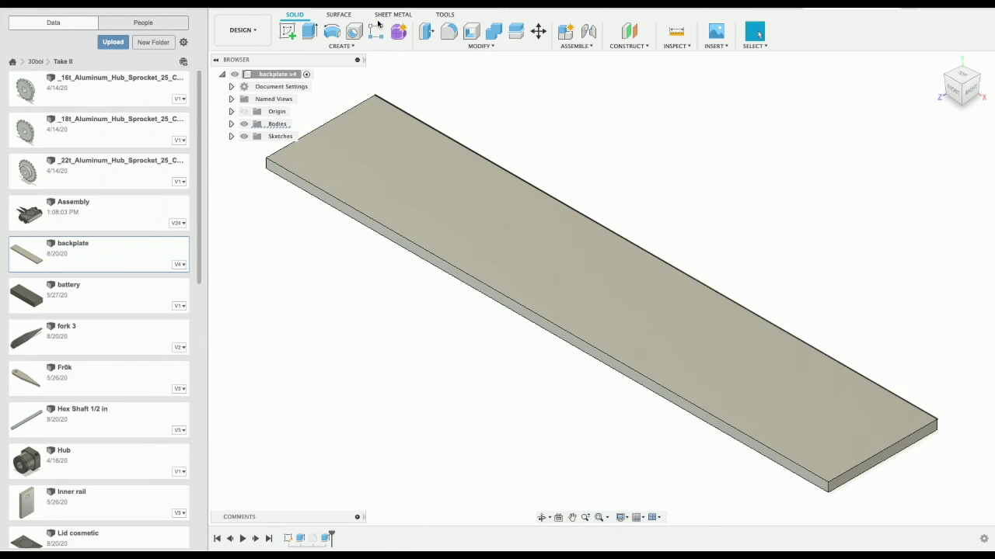
pyautogui.press('super+s')
pyautogui.click(507, 270)
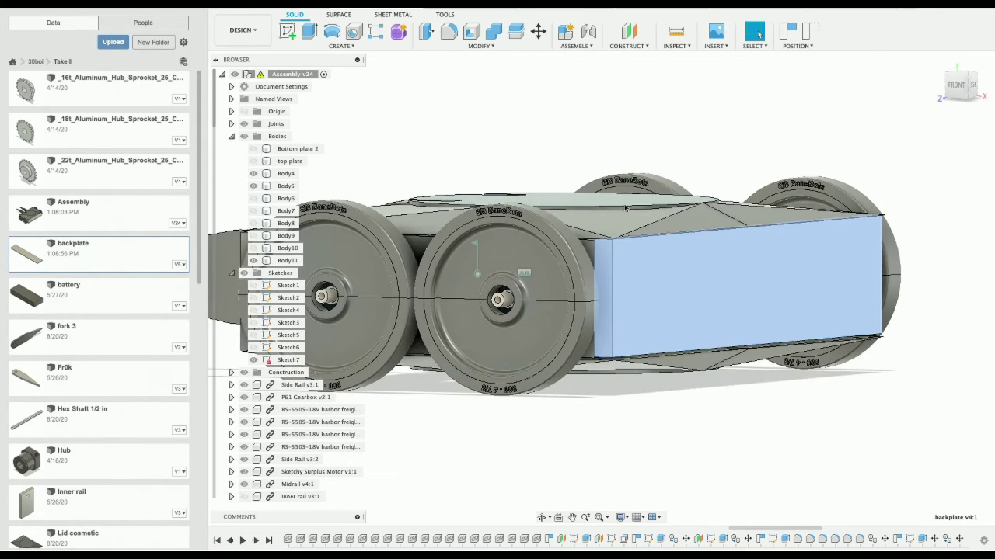
# - Examine the robot assembly's backplate, cosmetic lids, fork slots and front plates from the rear, fork side and above
pyautogui.moveTo(954, 91)
pyautogui.mouseDown()
pyautogui.moveTo(945, 99)
pyautogui.moveTo(977, 94)
pyautogui.mouseUp()
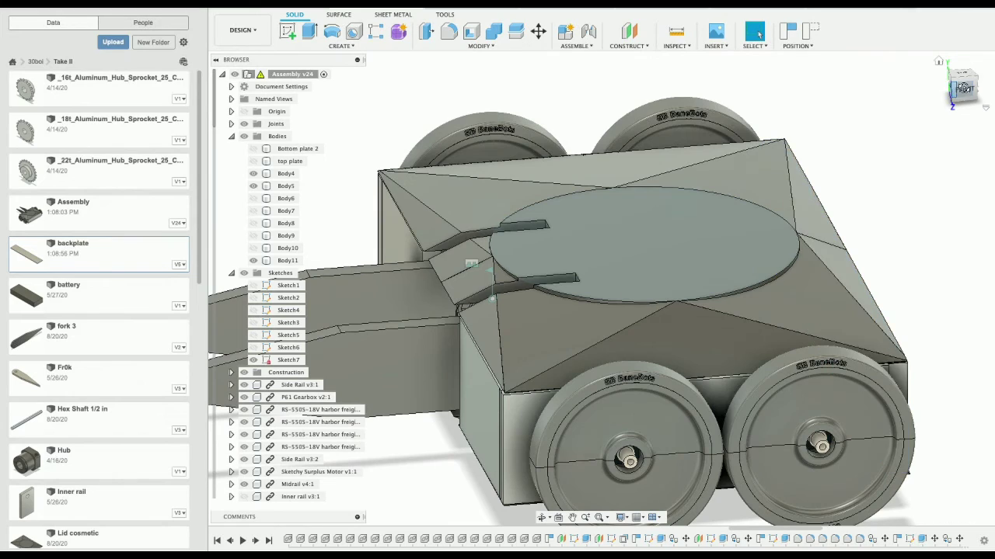
pyautogui.moveTo(964, 88); pyautogui.dragTo(975, 93)
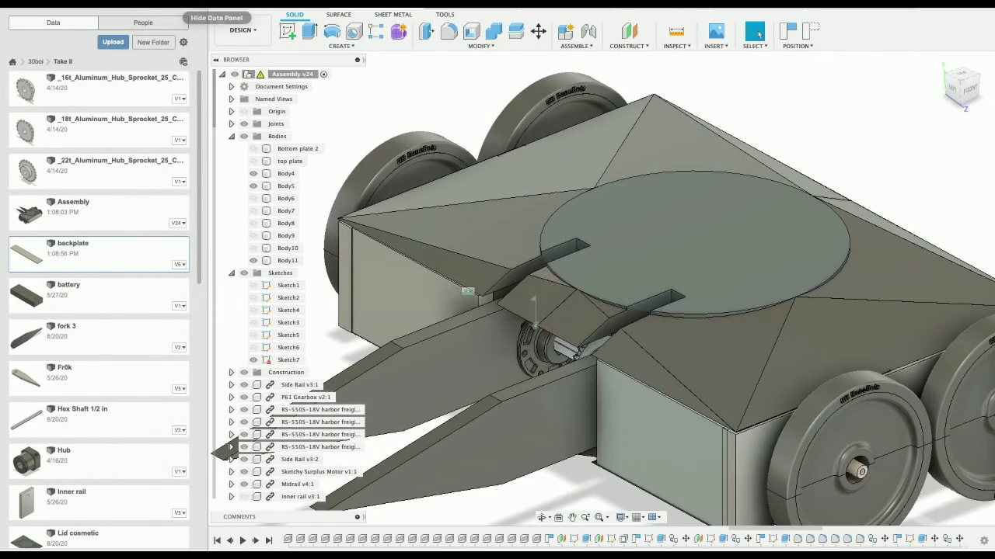
pyautogui.click(186, 11)
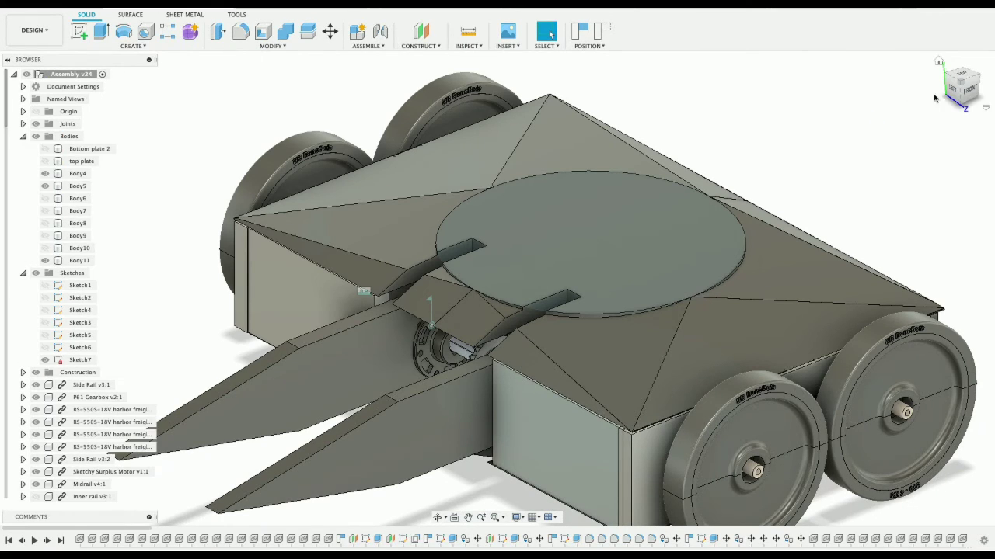
pyautogui.click(960, 91)
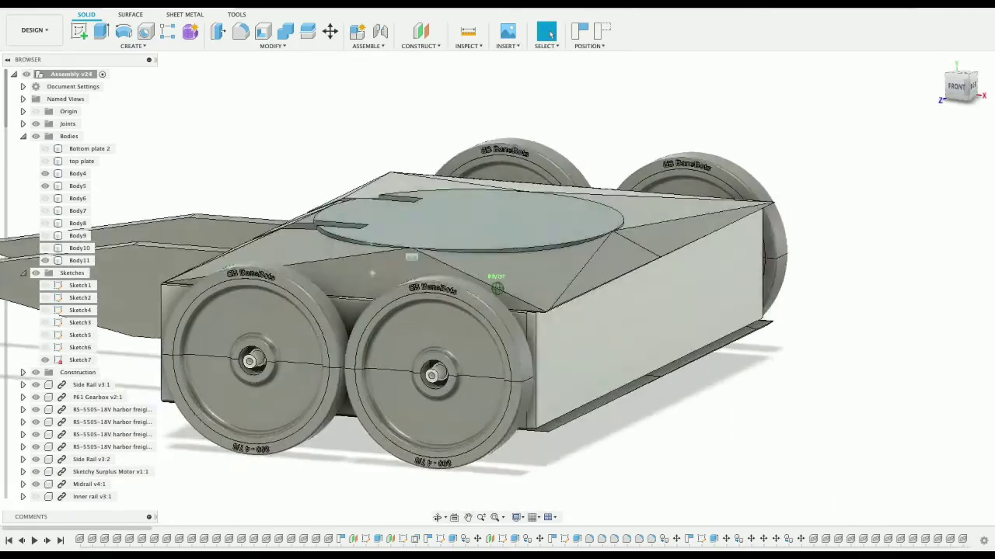
pyautogui.moveTo(497, 289)
pyautogui.keyDown('shift'); pyautogui.mouseDown(button='middle')
pyautogui.moveTo(496, 208)
pyautogui.moveTo(505, 194)
pyautogui.moveTo(495, 224)
pyautogui.moveTo(501, 342)
pyautogui.mouseUp(button='middle'); pyautogui.keyUp('shift')
pyautogui.moveTo(794, 173)
pyautogui.mouseDown()
pyautogui.moveTo(811, 95)
pyautogui.moveTo(847, 85)
pyautogui.mouseUp()
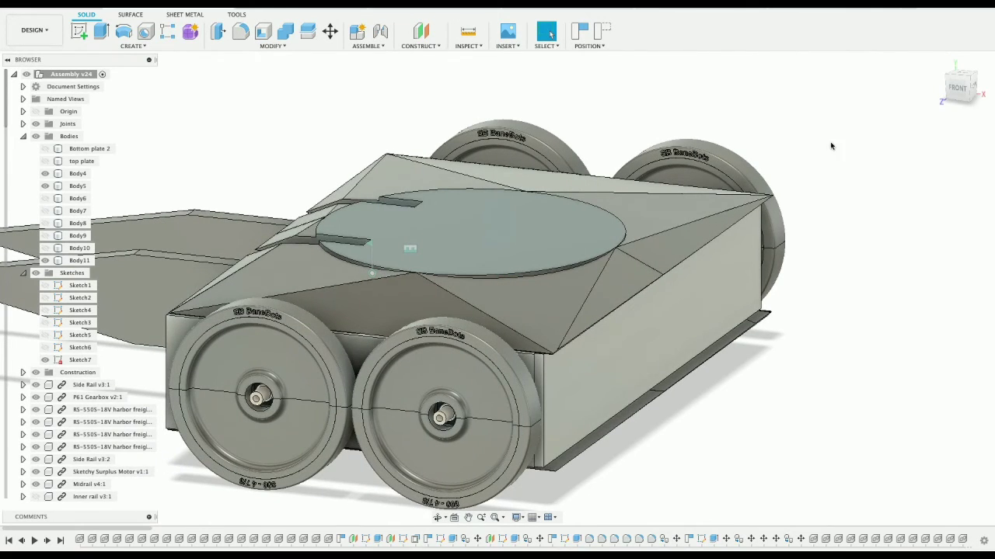
pyautogui.moveTo(956, 101)
pyautogui.mouseDown()
pyautogui.moveTo(938, 92)
pyautogui.moveTo(936, 33)
pyautogui.moveTo(938, 94)
pyautogui.moveTo(954, 89)
pyautogui.moveTo(957, 55)
pyautogui.mouseUp()
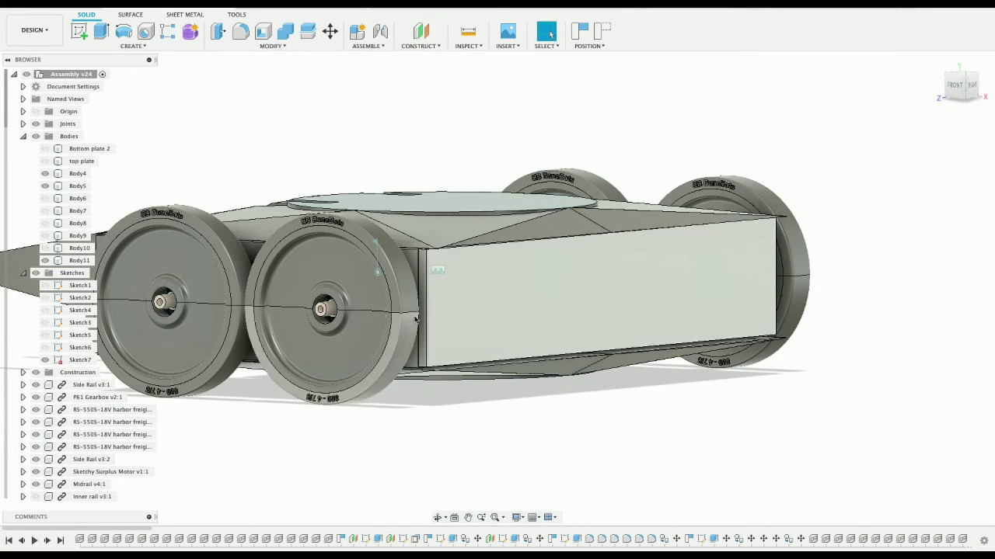
pyautogui.click(957, 93)
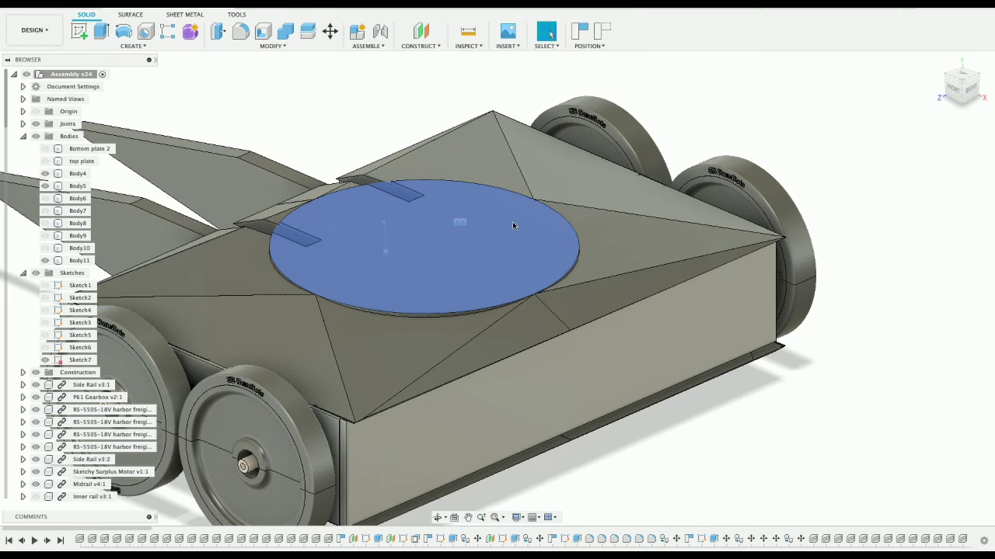
pyautogui.click(953, 88)
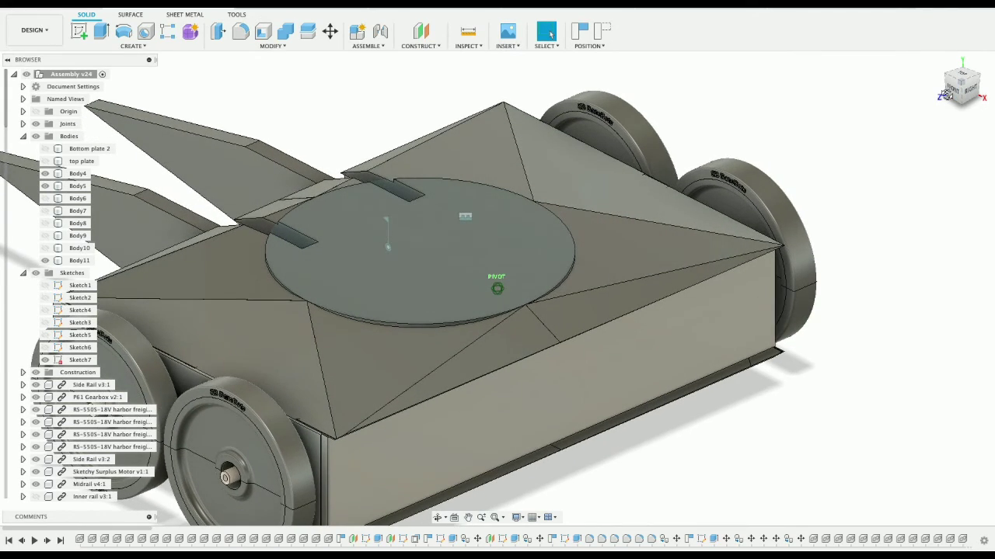
pyautogui.moveTo(961, 91)
pyautogui.keyDown('shift'); pyautogui.mouseDown(button='middle')
pyautogui.moveTo(991, 95)
pyautogui.moveTo(960, 105)
pyautogui.mouseUp(button='middle'); pyautogui.keyUp('shift')
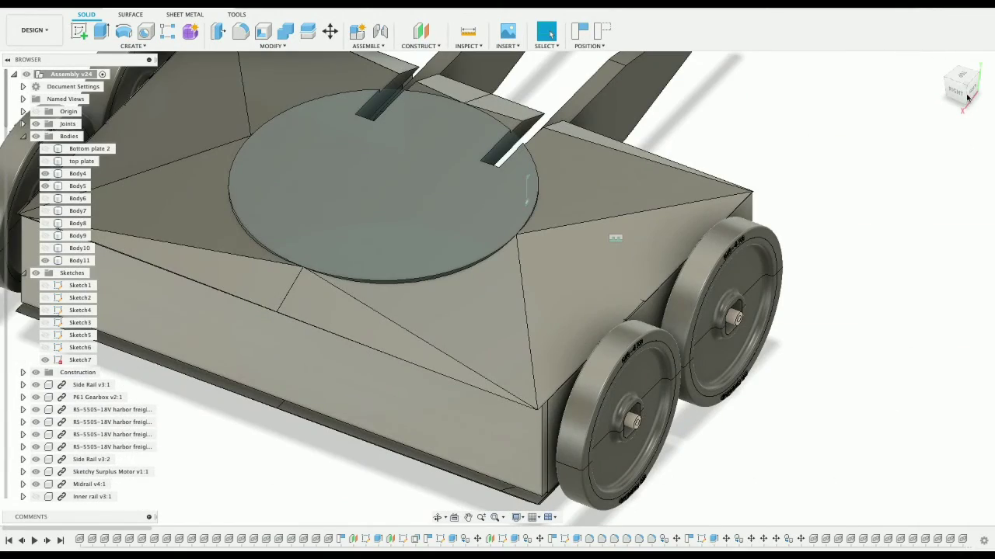
pyautogui.moveTo(497, 288)
pyautogui.keyDown('shift'); pyautogui.mouseDown(button='middle')
pyautogui.moveTo(559, 225)
pyautogui.moveTo(598, 161)
pyautogui.mouseUp(button='middle'); pyautogui.keyUp('shift')
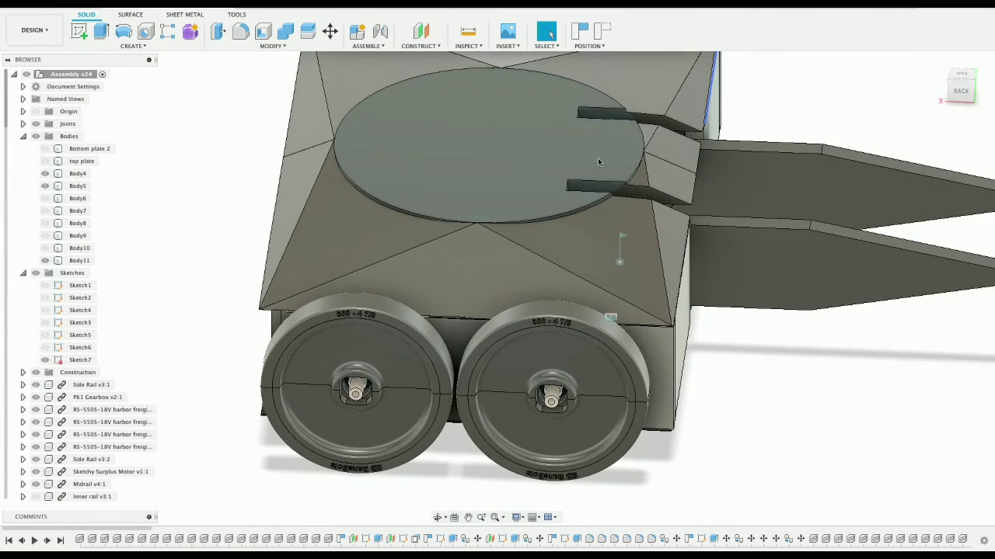
# - Drive the fork's revolute joint Rev5 to -90 degrees and bring it back to 0 degrees
pyautogui.rightClick(621, 237)
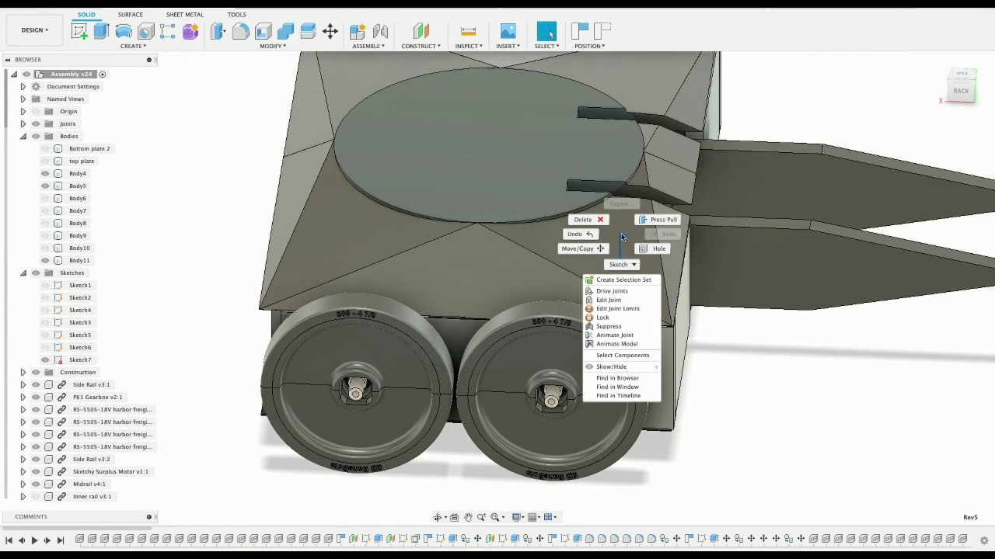
pyautogui.click(604, 296)
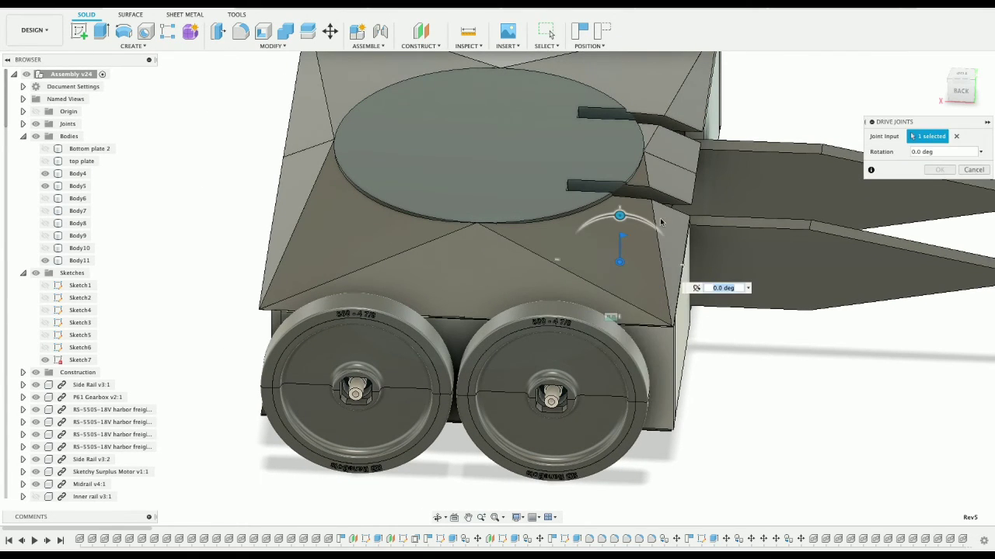
pyautogui.moveTo(619, 211); pyautogui.dragTo(566, 260)
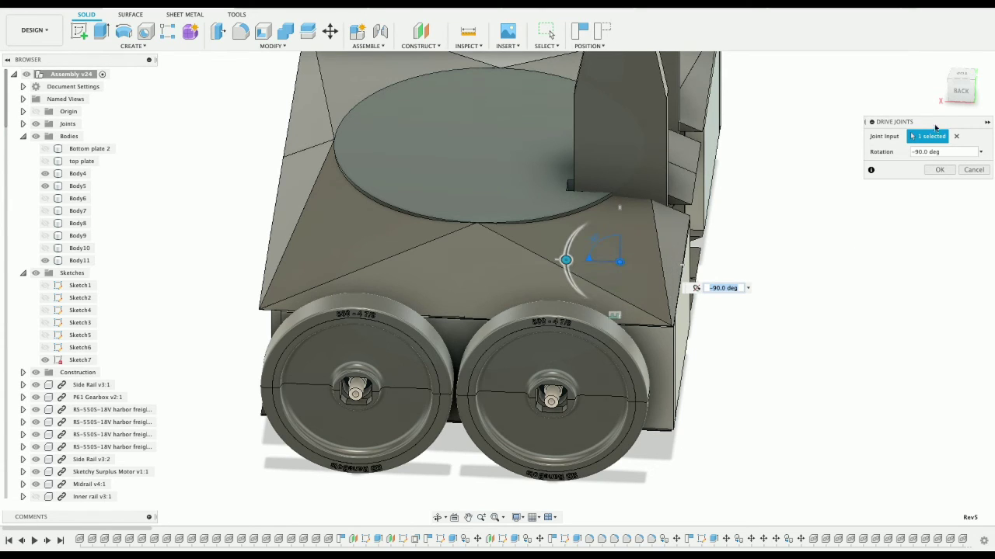
pyautogui.click(960, 91)
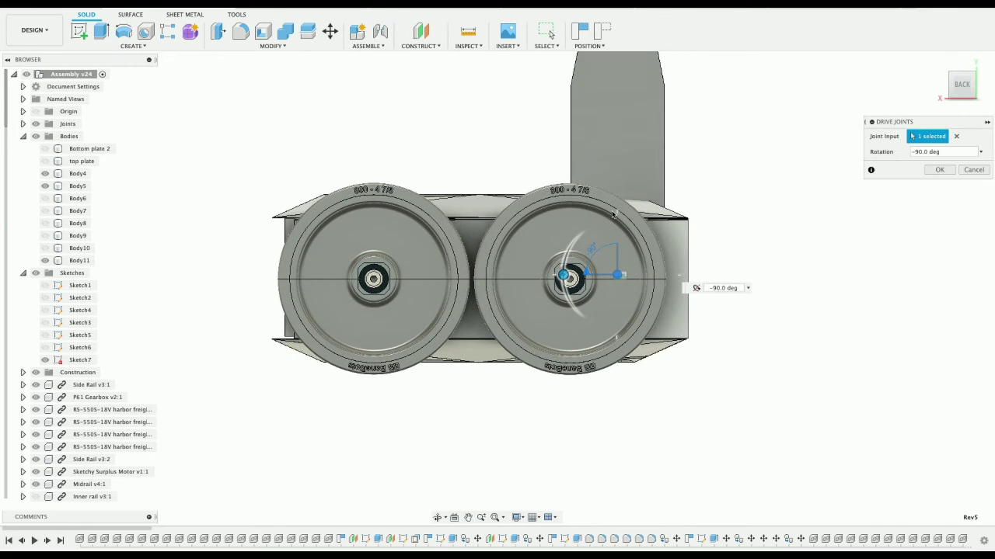
pyautogui.moveTo(566, 275); pyautogui.dragTo(614, 221)
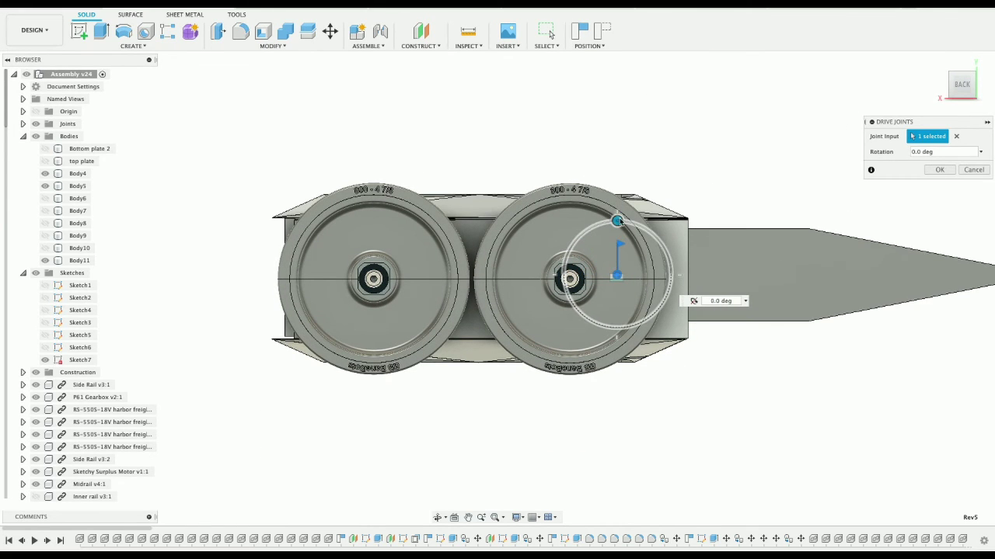
pyautogui.click(947, 171)
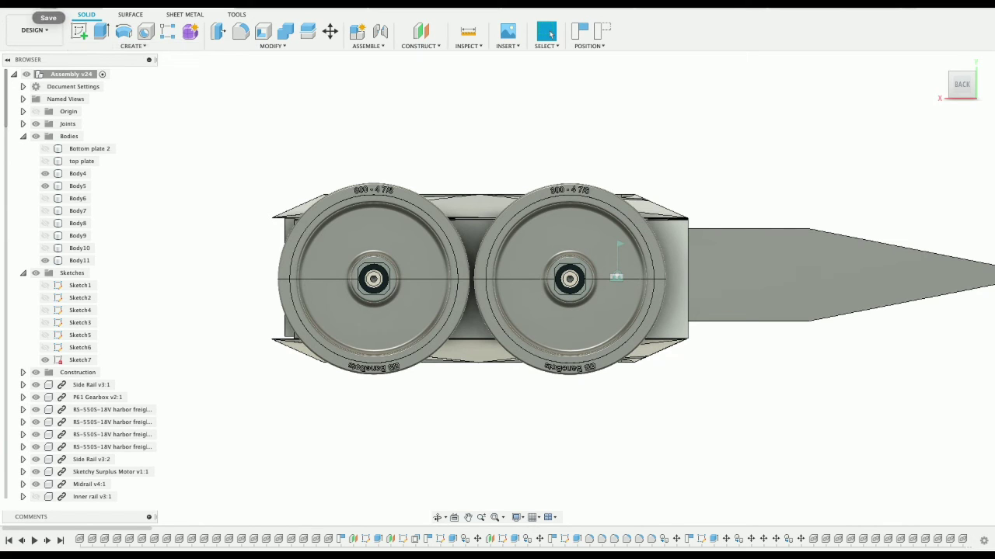
# - Save the robot assembly and open the ShorterTaller Proto assembly from the 30boi project folder
pyautogui.press('super+s')
pyautogui.click(499, 271)
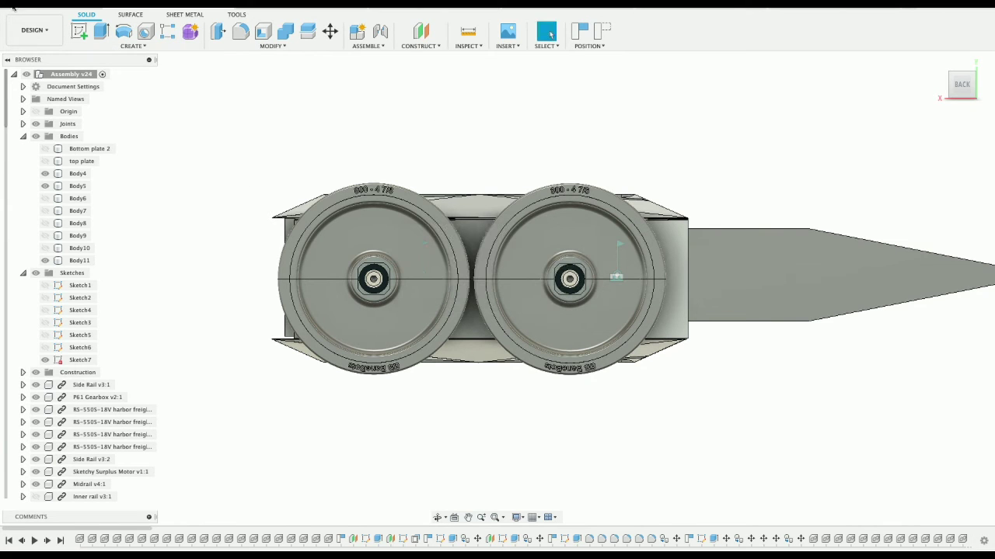
pyautogui.click(13, 6)
pyautogui.click(36, 63)
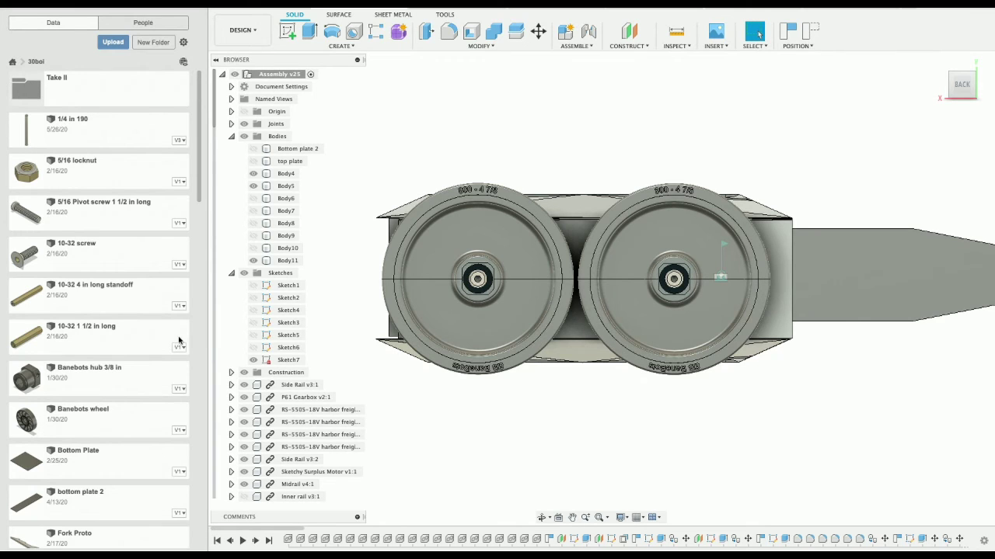
pyautogui.moveTo(197, 196); pyautogui.dragTo(196, 286)
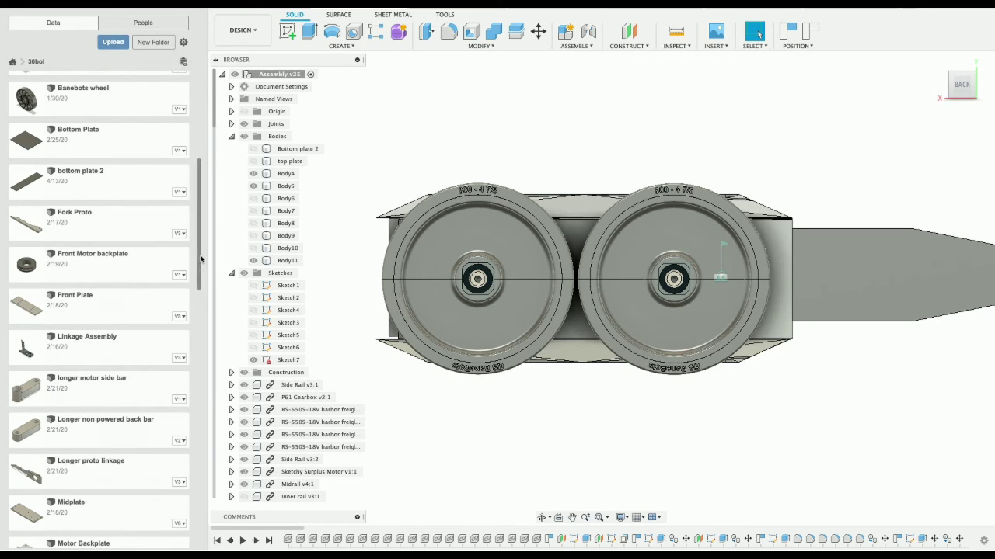
pyautogui.moveTo(196, 262); pyautogui.dragTo(190, 422)
pyautogui.scroll(-6, 190, 422)
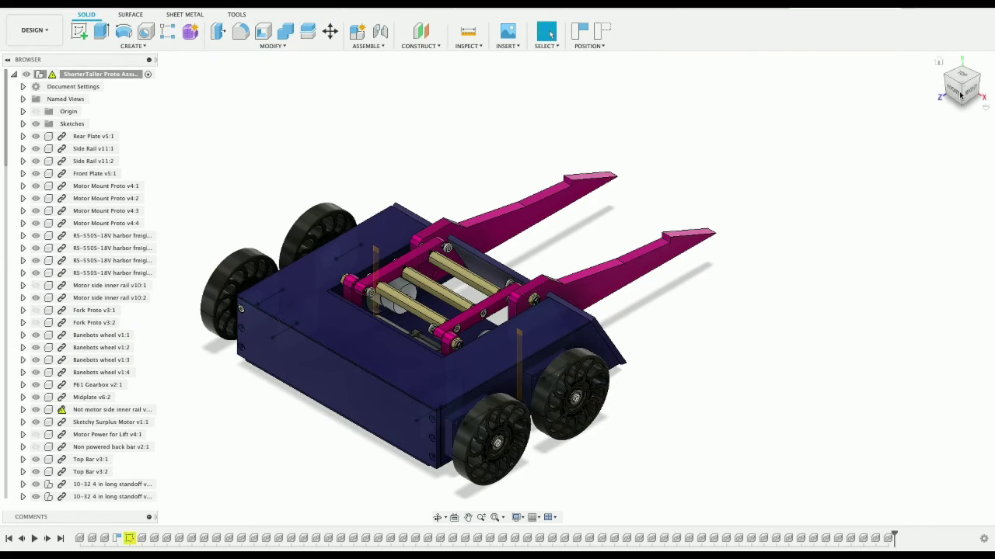
# - Examine the earlier prototype's chassis, wheels and lifting forks from the side, from above and from the fork end
pyautogui.click(961, 95)
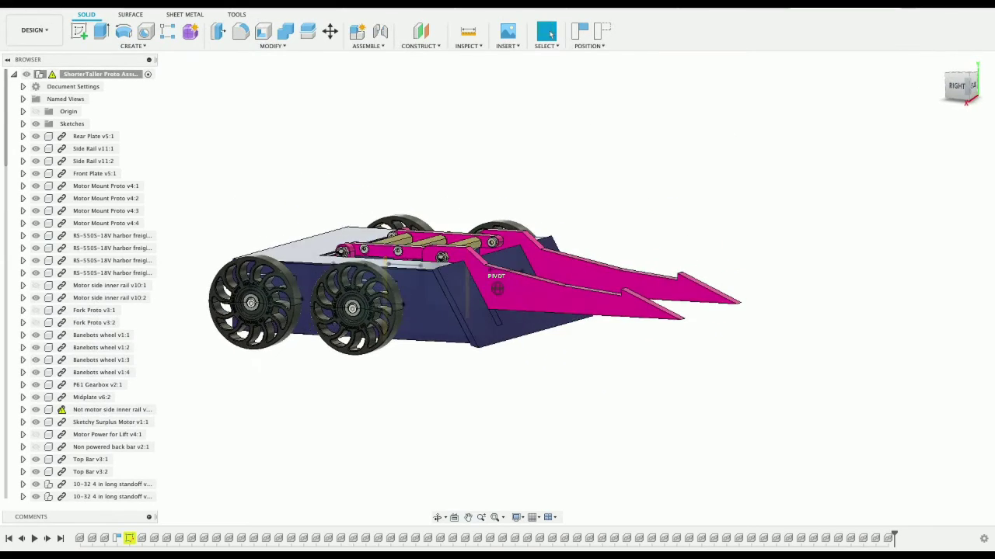
pyautogui.moveTo(961, 95)
pyautogui.mouseDown()
pyautogui.moveTo(959, 150)
pyautogui.moveTo(962, 108)
pyautogui.moveTo(964, 132)
pyautogui.mouseUp()
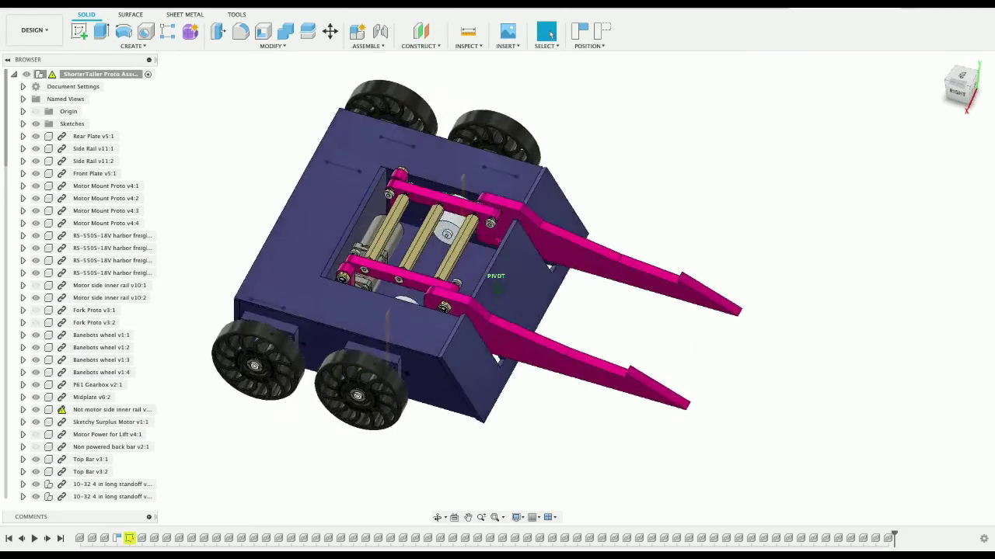
pyautogui.click(957, 90)
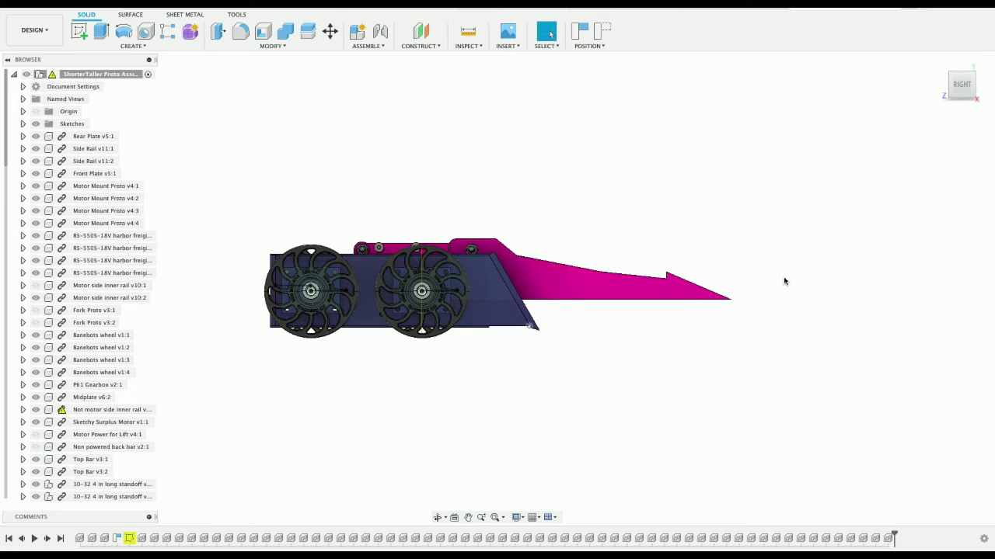
pyautogui.click(968, 87)
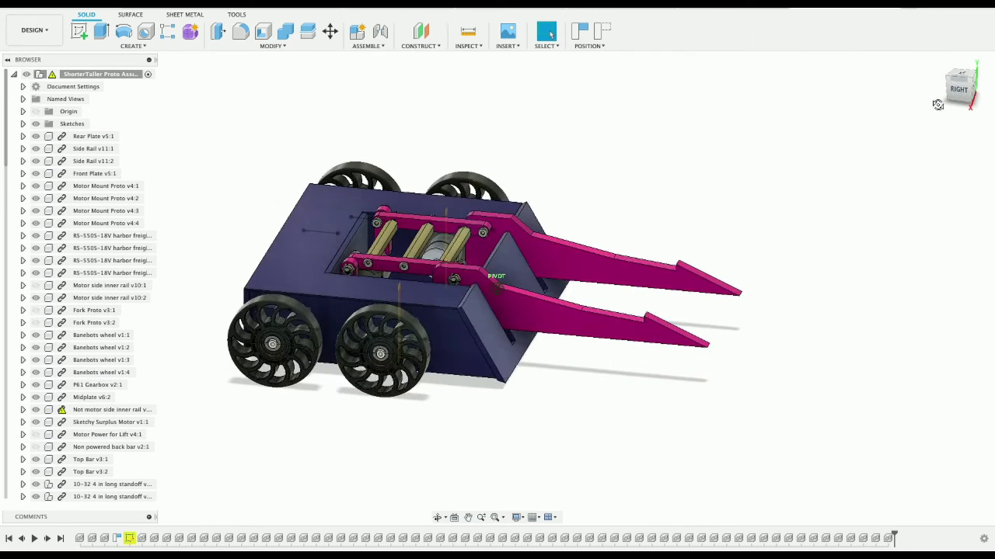
pyautogui.moveTo(966, 85)
pyautogui.mouseDown()
pyautogui.moveTo(963, 116)
pyautogui.moveTo(968, 99)
pyautogui.mouseUp()
pyautogui.moveTo(729, 149)
pyautogui.keyDown('shift'); pyautogui.mouseDown(button='middle')
pyautogui.moveTo(704, 145)
pyautogui.moveTo(713, 135)
pyautogui.mouseUp(button='middle'); pyautogui.keyUp('shift')
# - Hide the prototype's Top Plate v2:1 and inspect the drive motors and lifter linkage inside the chassis
pyautogui.click(402, 123)
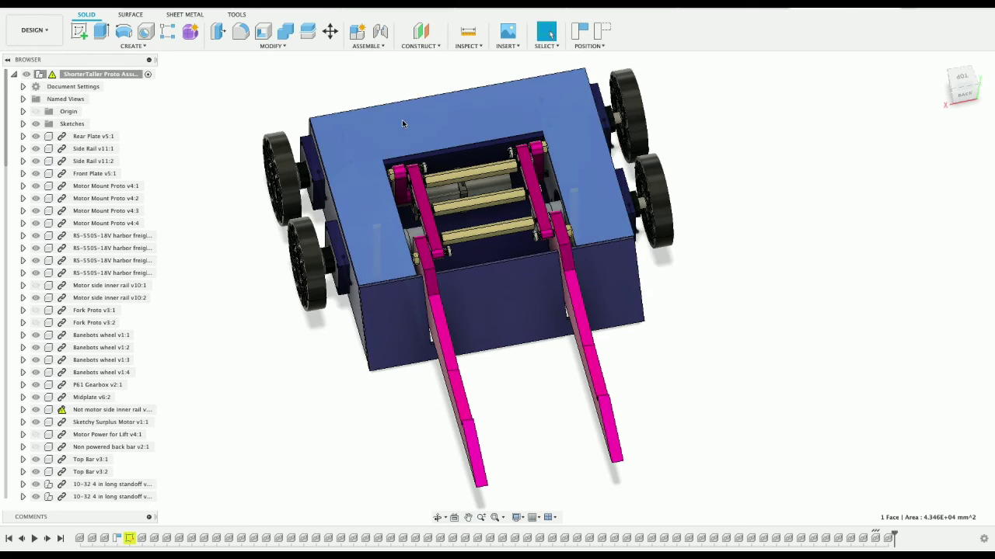
pyautogui.scroll(-10, 117, 270)
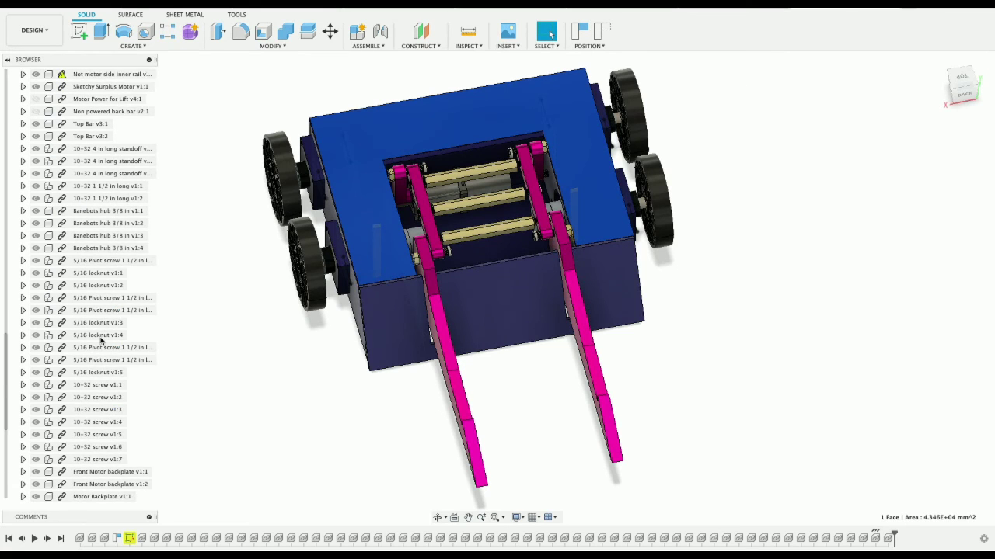
pyautogui.click(35, 484)
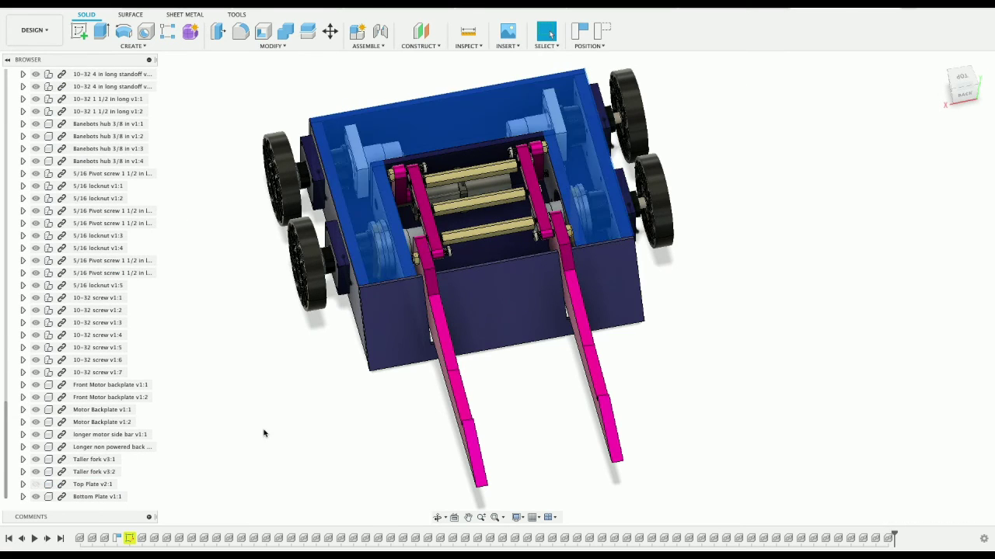
pyautogui.moveTo(970, 98)
pyautogui.mouseDown()
pyautogui.moveTo(927, 87)
pyautogui.moveTo(770, 105)
pyautogui.moveTo(768, 117)
pyautogui.mouseUp()
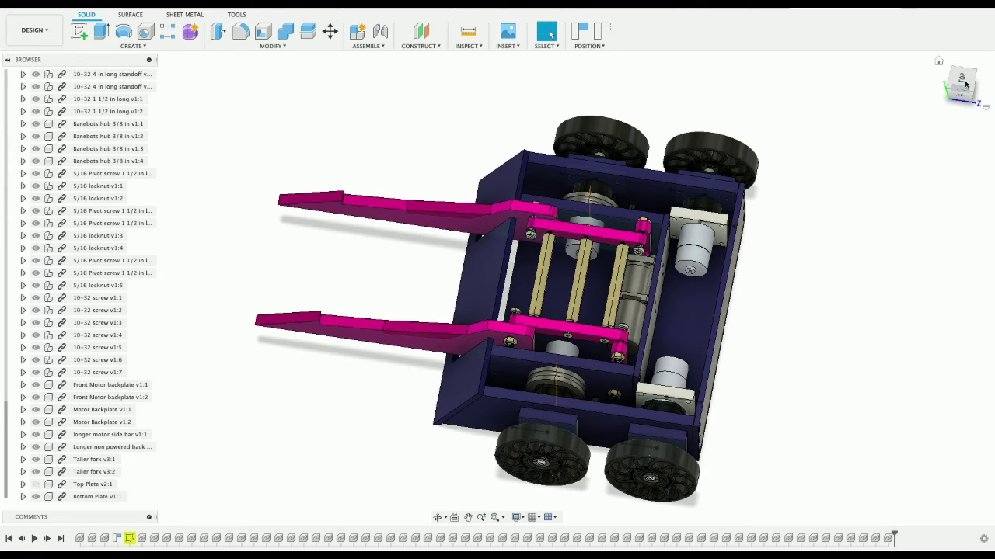
pyautogui.moveTo(961, 85); pyautogui.dragTo(925, 97)
pyautogui.moveTo(808, 95); pyautogui.dragTo(798, 126)
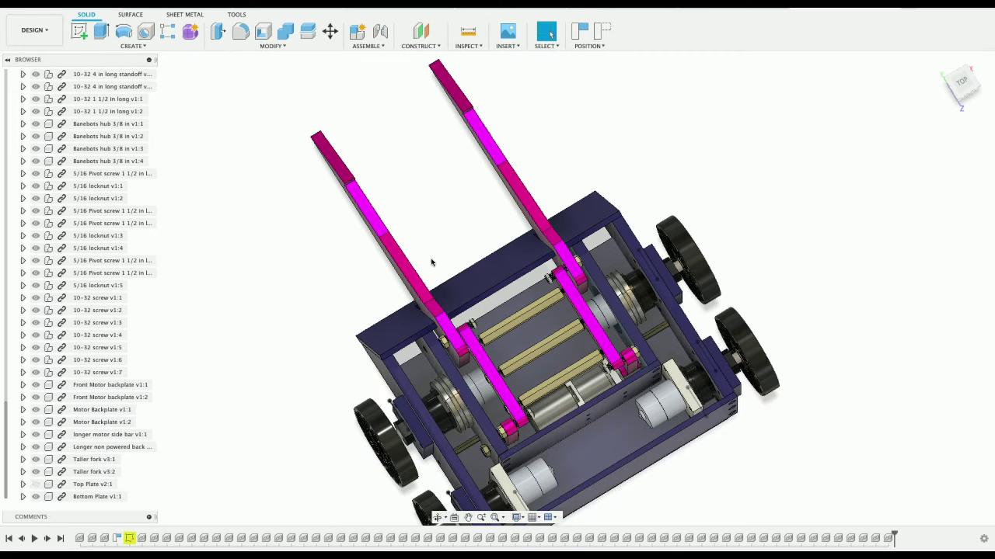
# - Close the ShorterTaller Proto assembly without saving its changes and return to the Assembly v25 document
pyautogui.click(958, 92)
pyautogui.moveTo(958, 93); pyautogui.dragTo(968, 97)
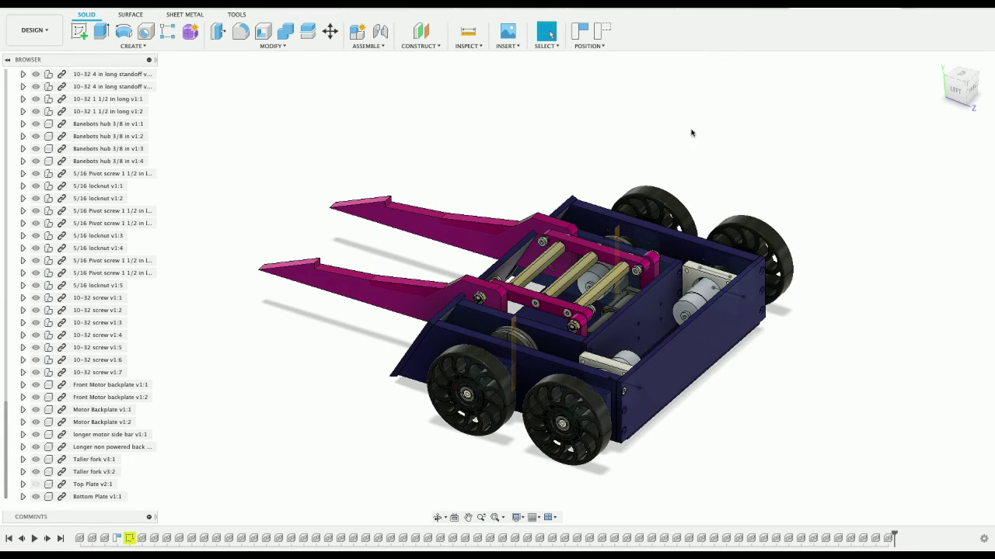
pyautogui.click(895, 3)
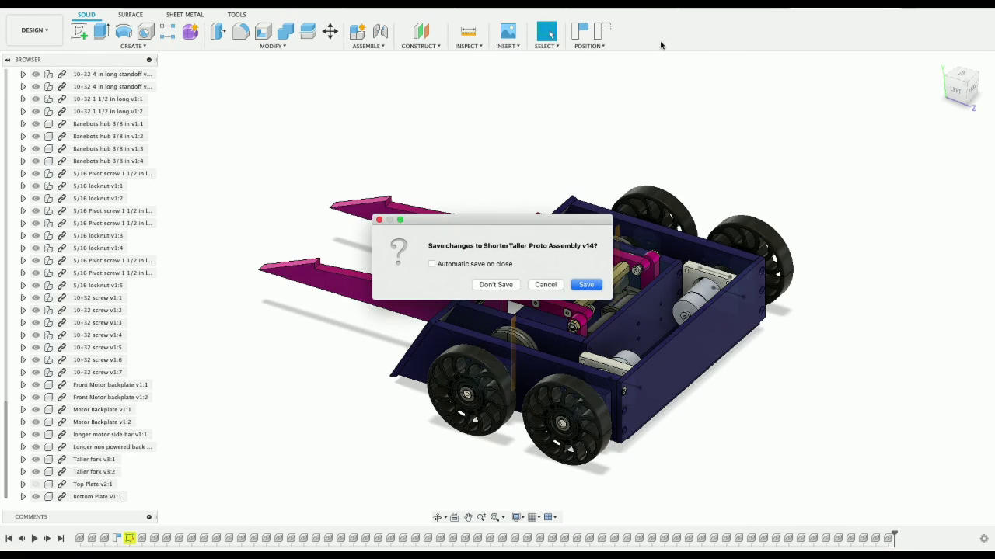
pyautogui.click(505, 285)
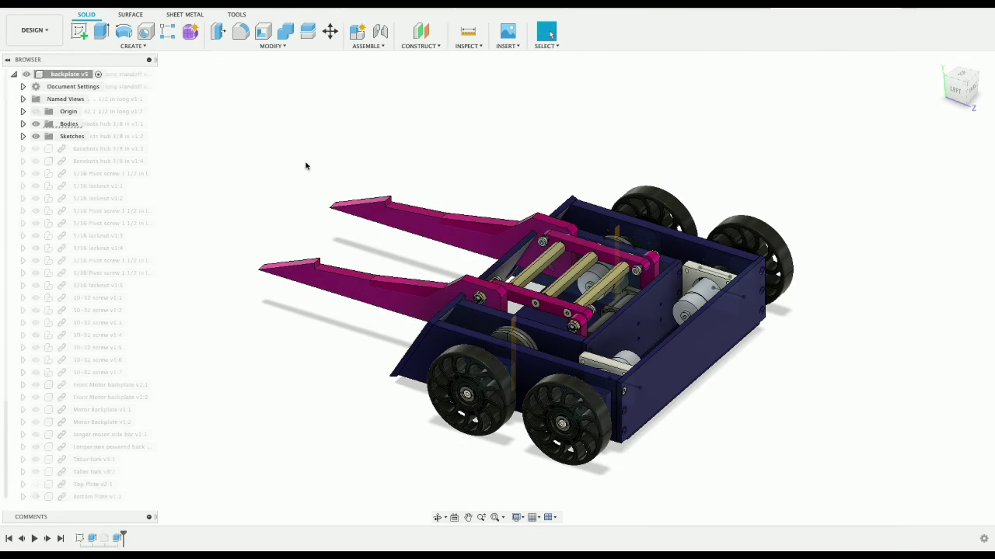
pyautogui.click(213, 3)
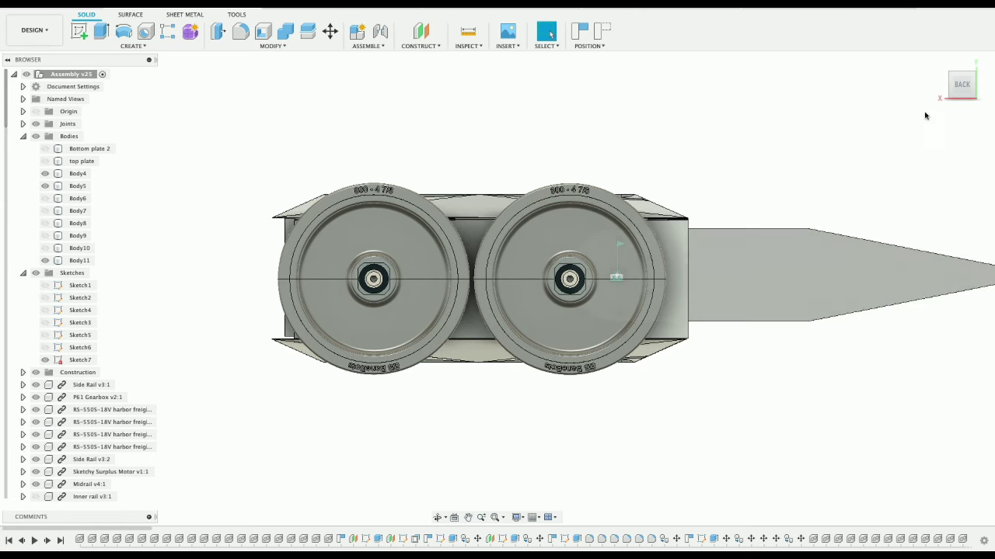
# - Examine the robot assembly's sloped lid, round top disc and wheels from an oblique view above the wheel side
pyautogui.moveTo(958, 86)
pyautogui.mouseDown()
pyautogui.moveTo(870, 169)
pyautogui.moveTo(777, 178)
pyautogui.mouseUp()
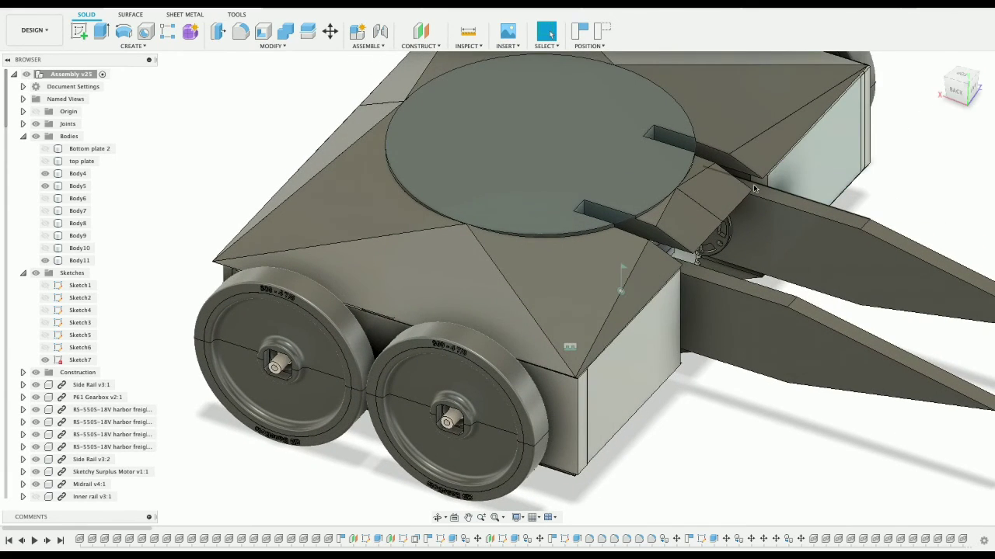
pyautogui.scroll(-1, 754, 188)
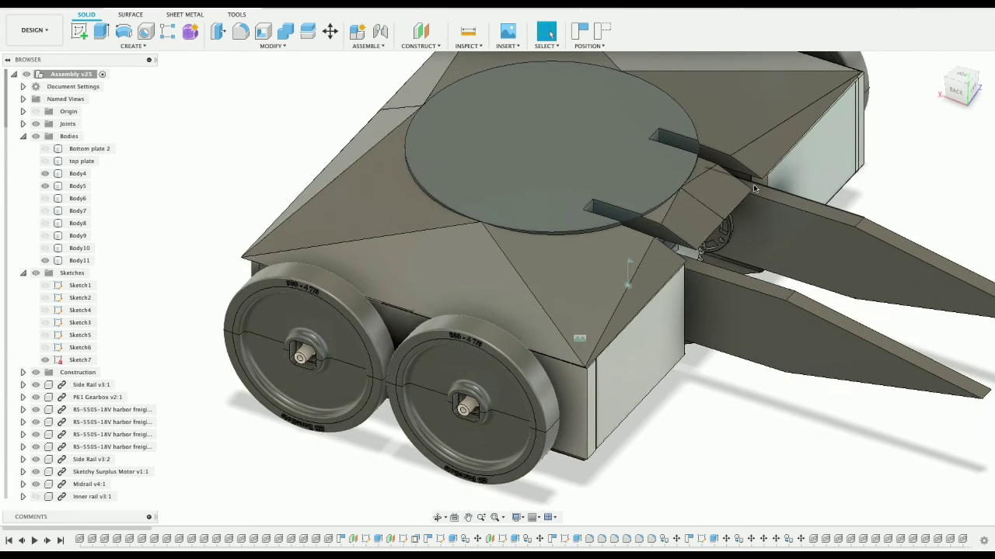
pyautogui.scroll(-3, 534, 405)
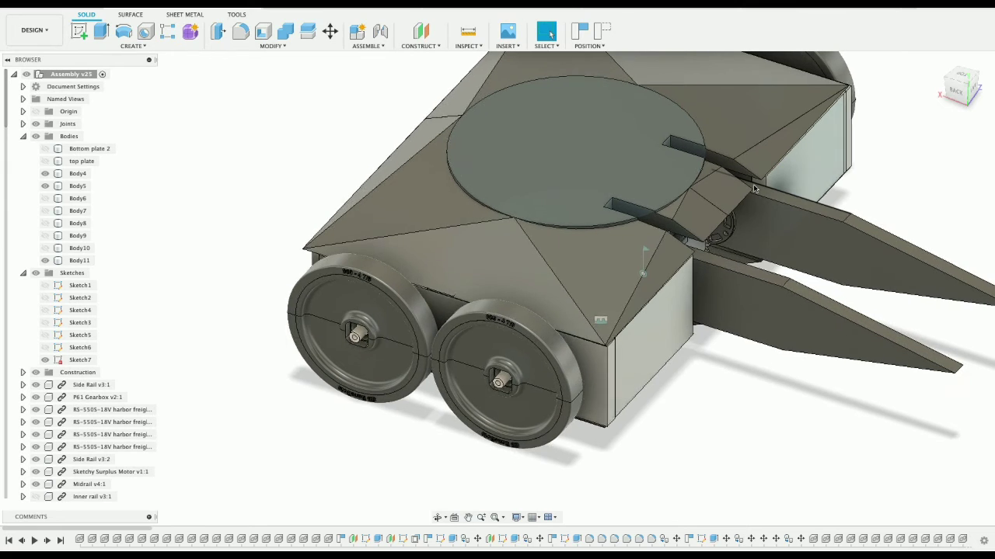
pyautogui.click(468, 517)
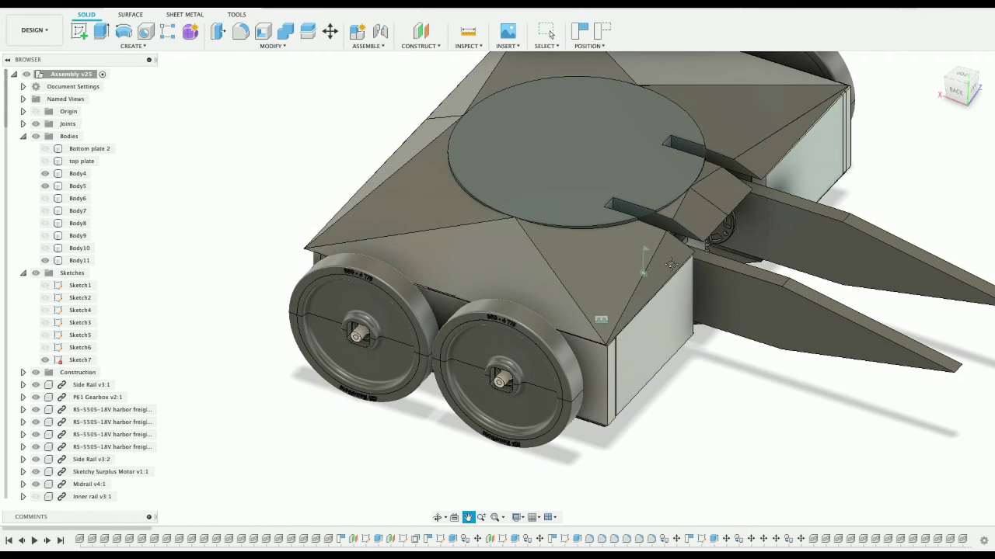
pyautogui.moveTo(640, 310); pyautogui.dragTo(636, 318)
pyautogui.moveTo(606, 349); pyautogui.dragTo(529, 442)
pyautogui.press('Escape')
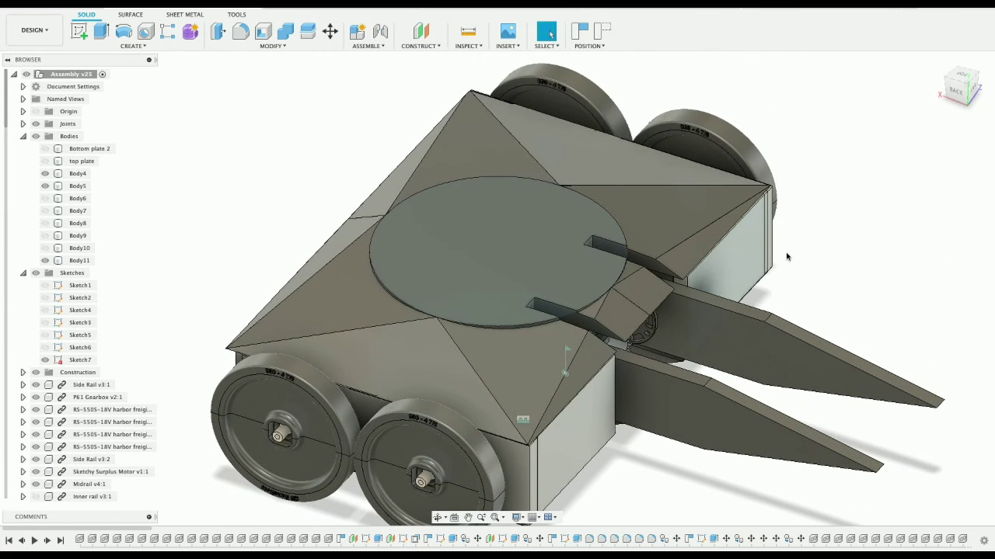
pyautogui.scroll(-2, 786, 256)
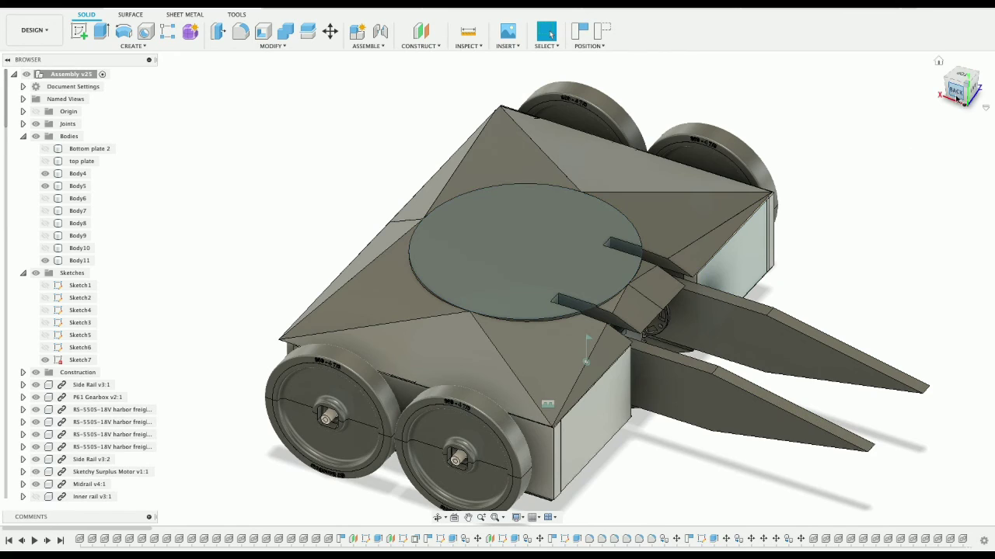
# - Compare the robot's exterior from the wheel side and the fork end, checking the body's profile, wheels and fork slots
pyautogui.moveTo(954, 92)
pyautogui.mouseDown()
pyautogui.moveTo(970, 80)
pyautogui.moveTo(975, 88)
pyautogui.mouseUp()
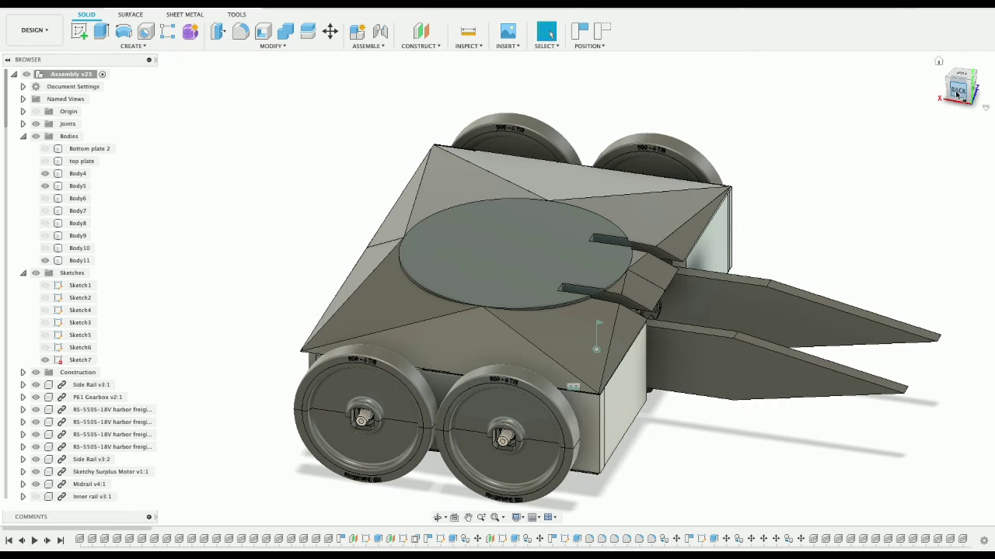
pyautogui.keyDown('shift'); pyautogui.moveTo(497, 288); pyautogui.dragTo(412, 295, button='middle'); pyautogui.keyUp('shift')
pyautogui.keyDown('shift'); pyautogui.moveTo(582, 334); pyautogui.dragTo(544, 353, button='middle'); pyautogui.keyUp('shift')
pyautogui.moveTo(883, 83); pyautogui.dragTo(868, 86)
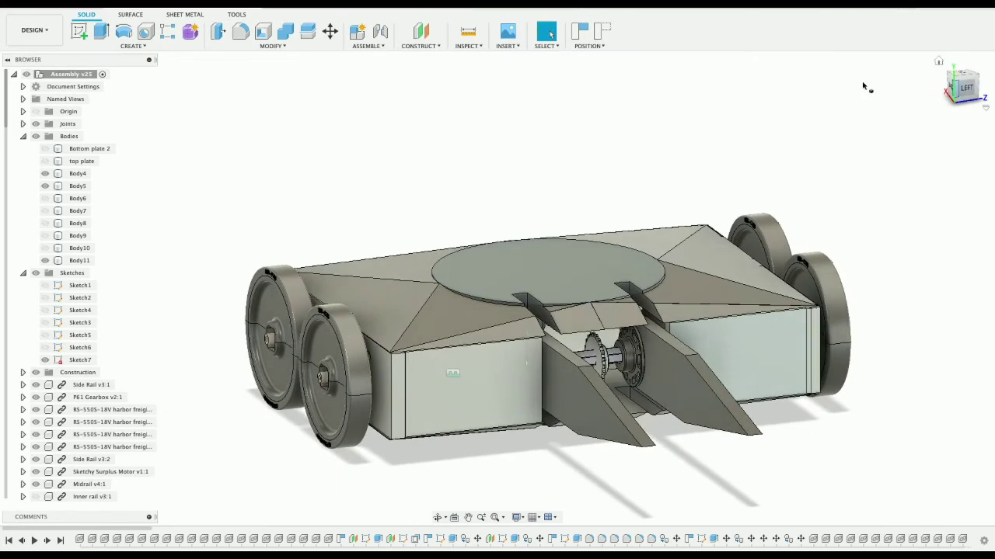
pyautogui.moveTo(962, 89)
pyautogui.mouseDown()
pyautogui.moveTo(922, 101)
pyautogui.moveTo(988, 88)
pyautogui.moveTo(968, 98)
pyautogui.moveTo(976, 84)
pyautogui.mouseUp()
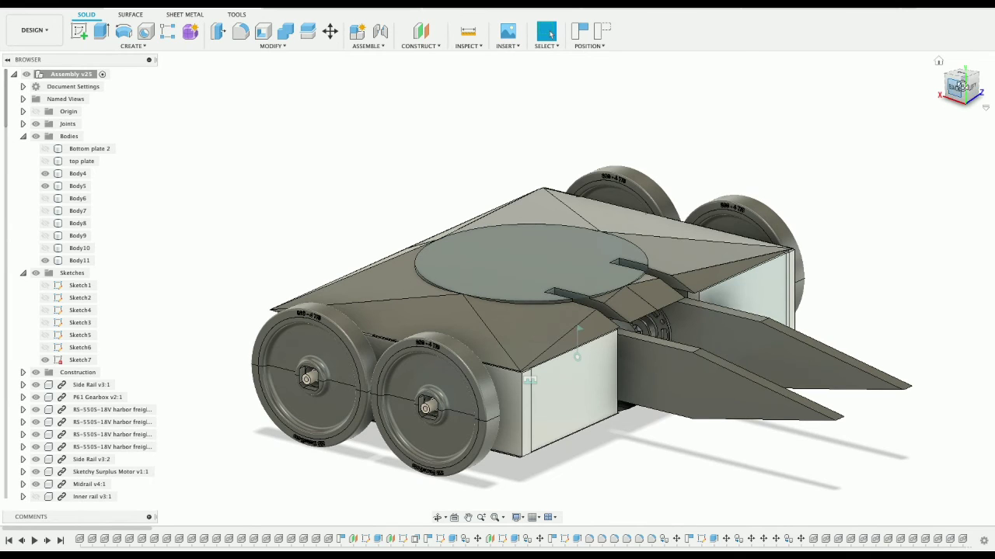
pyautogui.moveTo(961, 85); pyautogui.dragTo(956, 89)
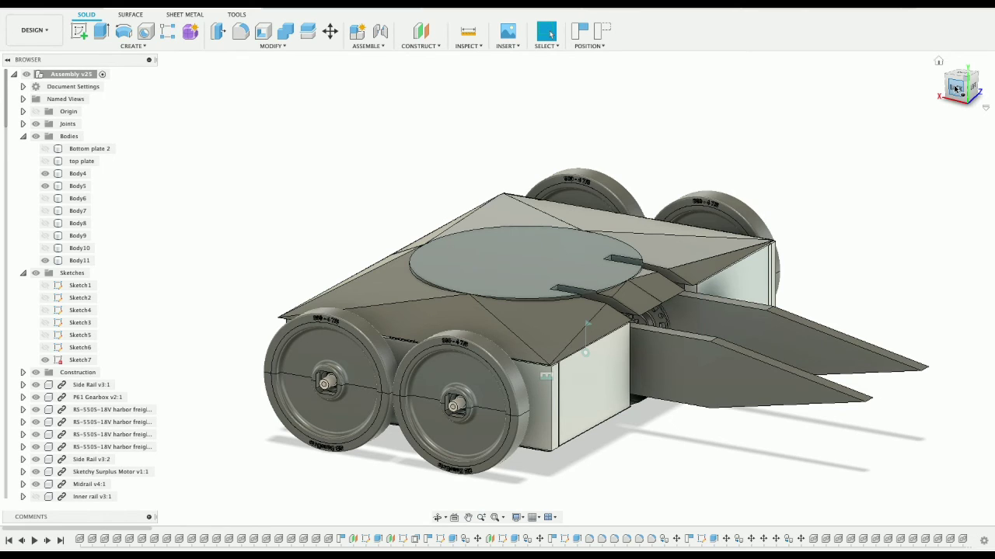
pyautogui.moveTo(954, 92); pyautogui.dragTo(960, 101)
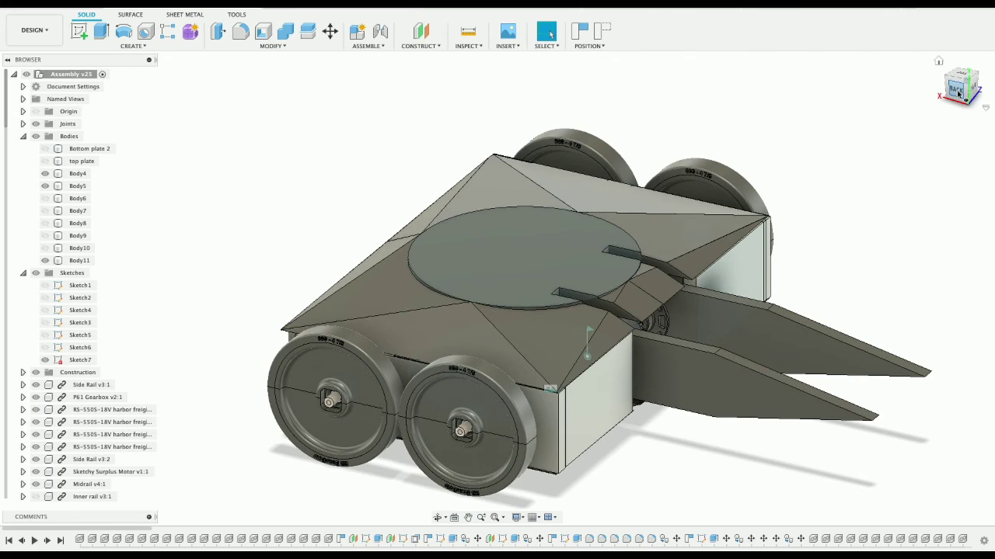
pyautogui.click(958, 91)
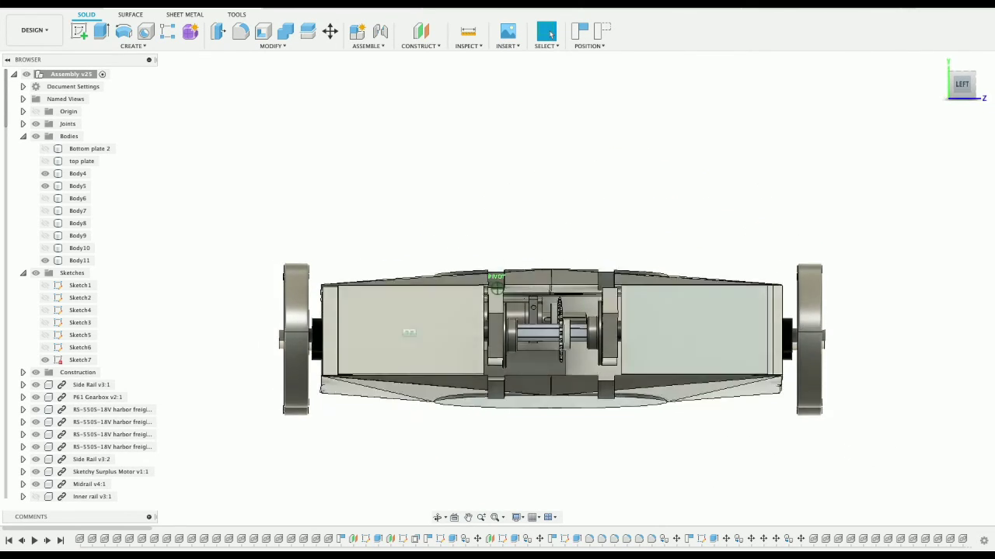
pyautogui.moveTo(850, 76); pyautogui.dragTo(989, 97)
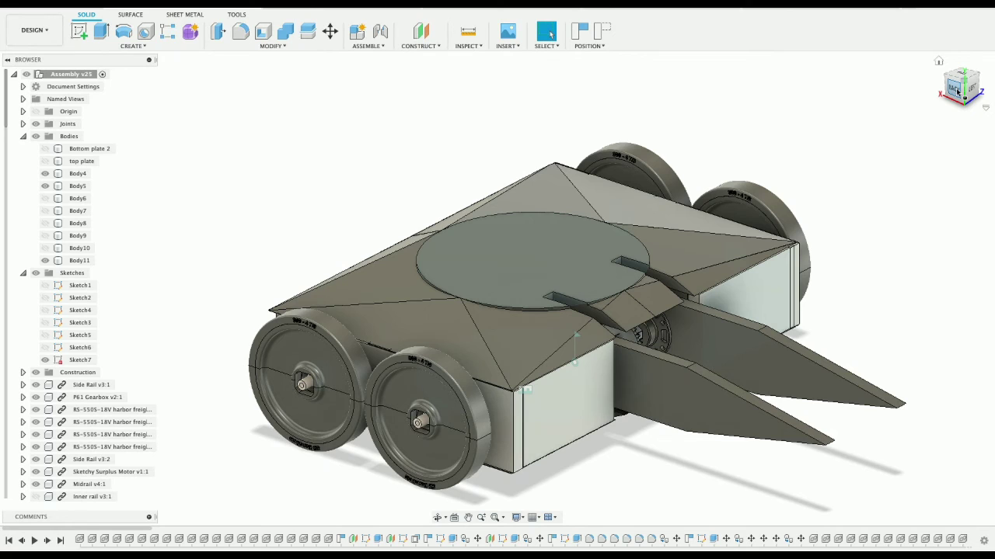
pyautogui.moveTo(957, 92)
pyautogui.mouseDown()
pyautogui.moveTo(897, 100)
pyautogui.moveTo(852, 66)
pyautogui.moveTo(841, 67)
pyautogui.moveTo(833, 96)
pyautogui.mouseUp()
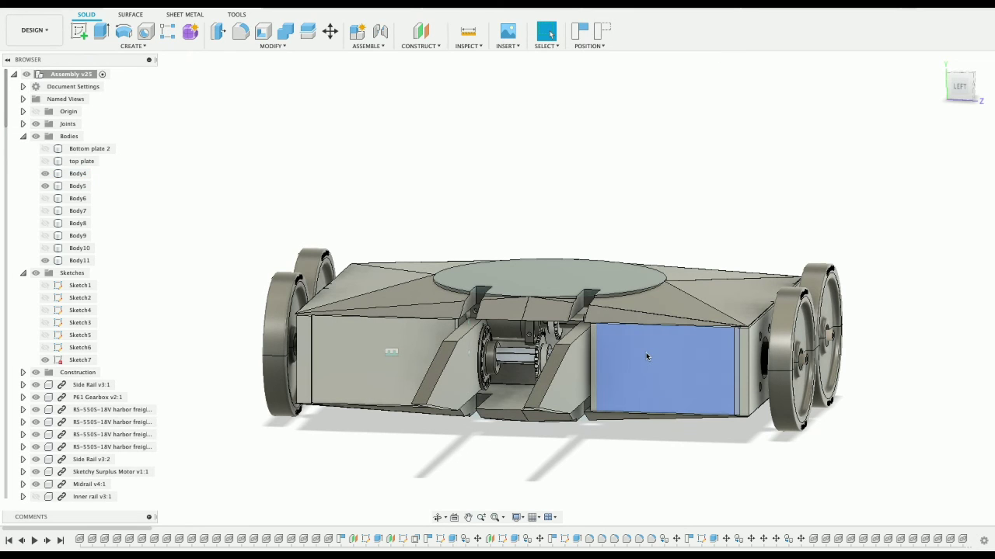
# - Inspect the robot's underside and rear wall, and check the forks and wheels from a low angle
pyautogui.moveTo(963, 92)
pyautogui.mouseDown()
pyautogui.moveTo(882, 109)
pyautogui.moveTo(869, 96)
pyautogui.moveTo(872, 73)
pyautogui.mouseUp()
pyautogui.keyDown('shift'); pyautogui.moveTo(767, 74); pyautogui.dragTo(765, 71, button='middle'); pyautogui.keyUp('shift')
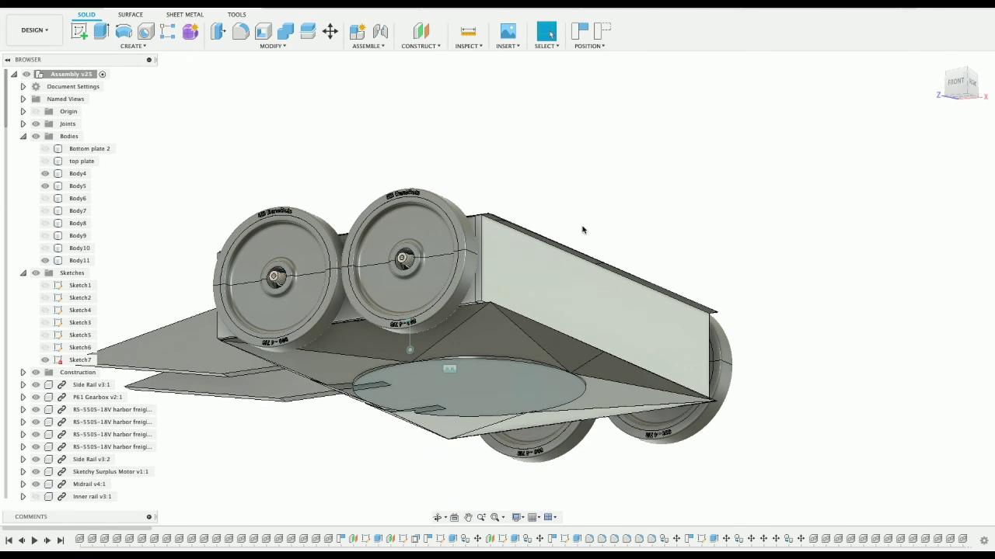
pyautogui.moveTo(960, 81); pyautogui.dragTo(963, 42)
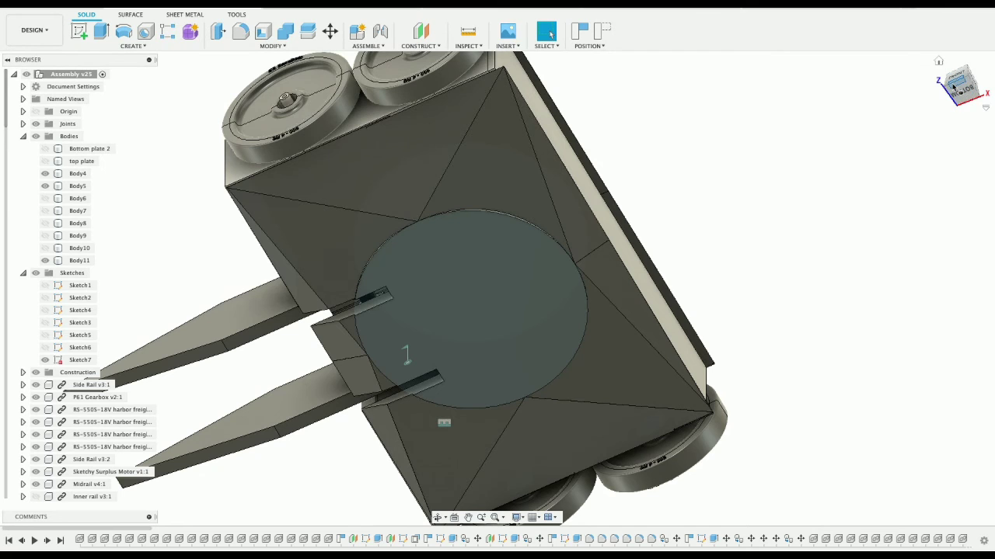
pyautogui.moveTo(971, 94)
pyautogui.mouseDown()
pyautogui.moveTo(987, 105)
pyautogui.moveTo(968, 90)
pyautogui.mouseUp()
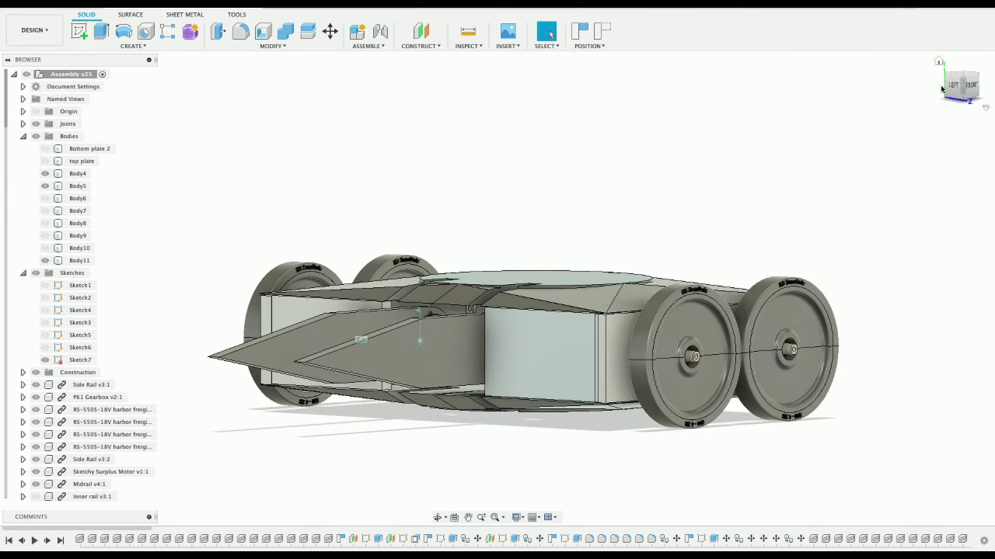
pyautogui.moveTo(909, 91)
pyautogui.keyDown('shift'); pyautogui.mouseDown(button='middle')
pyautogui.moveTo(863, 84)
pyautogui.moveTo(991, 86)
pyautogui.mouseUp(button='middle'); pyautogui.keyUp('shift')
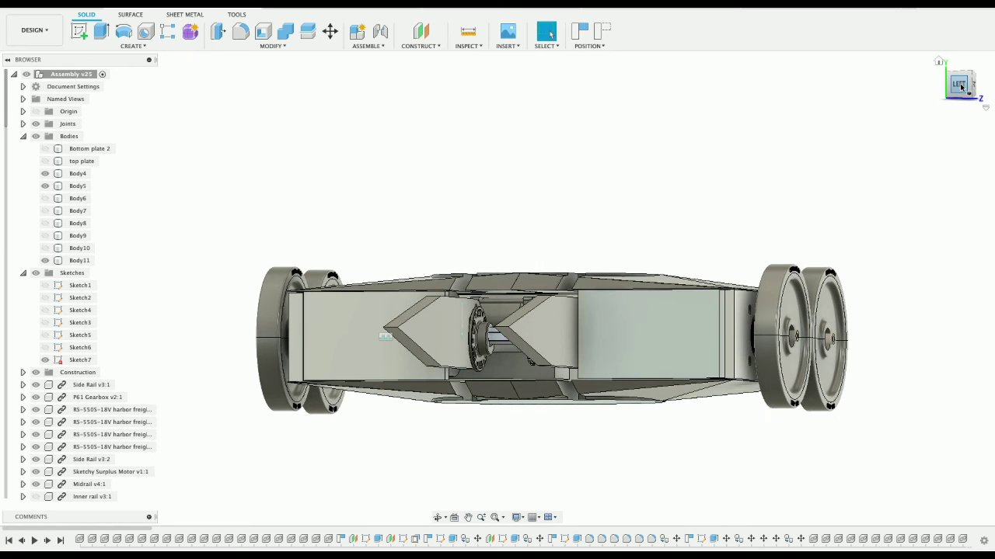
pyautogui.moveTo(960, 87)
pyautogui.keyDown('shift'); pyautogui.mouseDown(button='middle')
pyautogui.moveTo(976, 81)
pyautogui.moveTo(965, 74)
pyautogui.mouseUp(button='middle'); pyautogui.keyUp('shift')
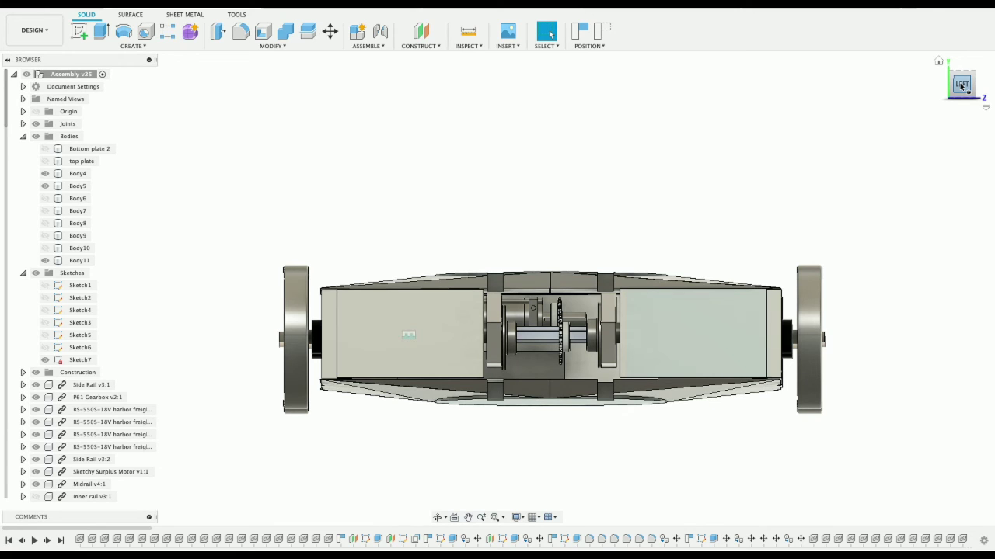
# - Look straight at the fork end and inspect the lifter shaft, sprockets and P61 Gearbox v2:1 between the forks
pyautogui.click(961, 86)
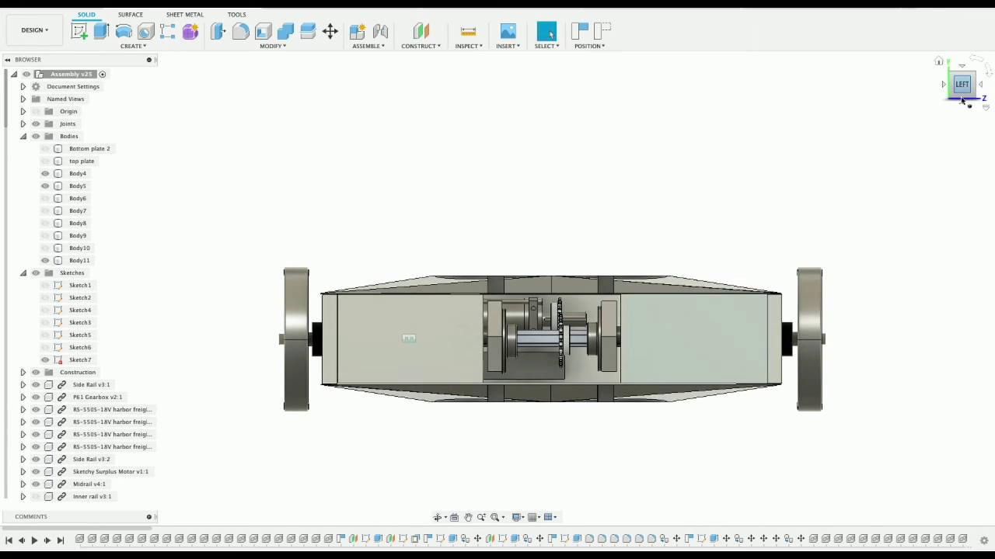
pyautogui.click(962, 100)
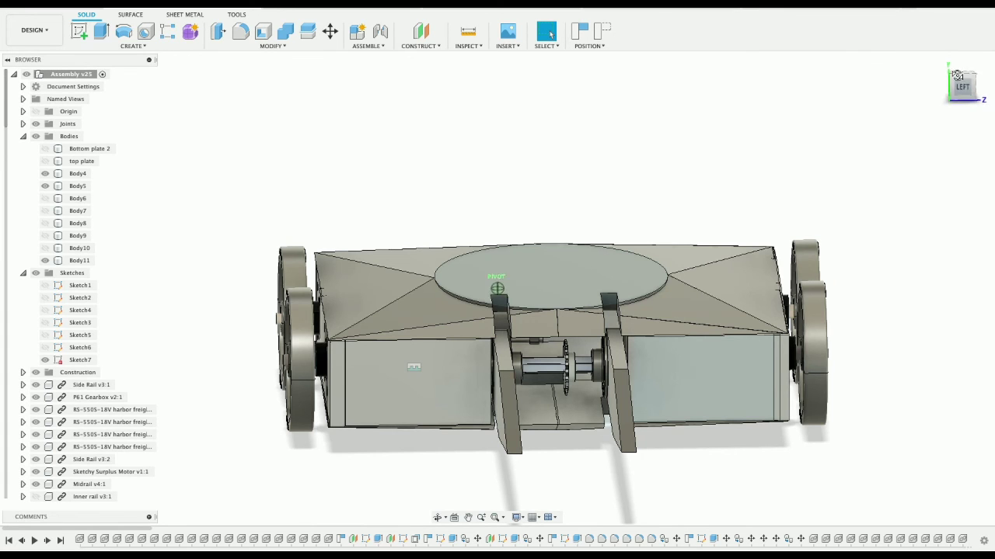
pyautogui.click(960, 84)
pyautogui.moveTo(955, 72); pyautogui.dragTo(952, 84)
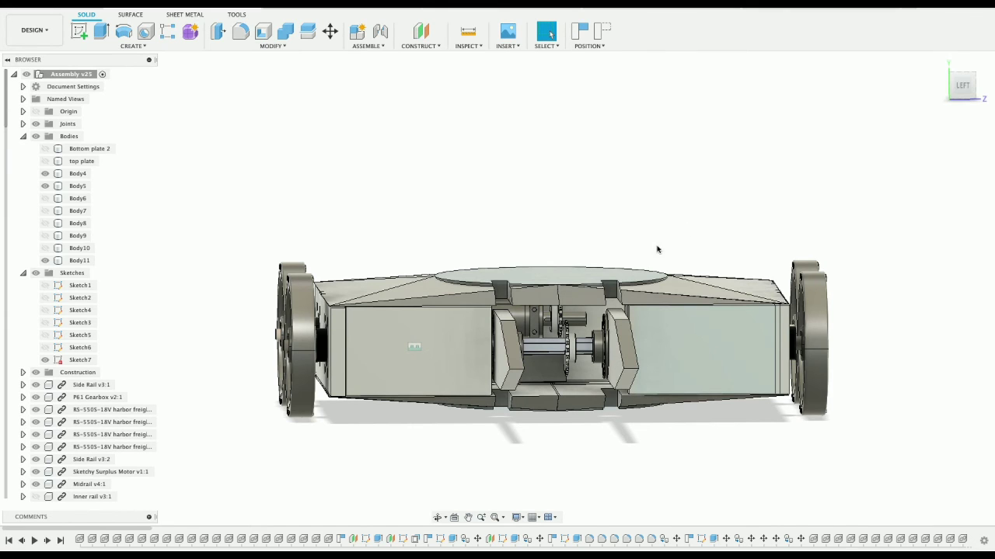
pyautogui.click(522, 319)
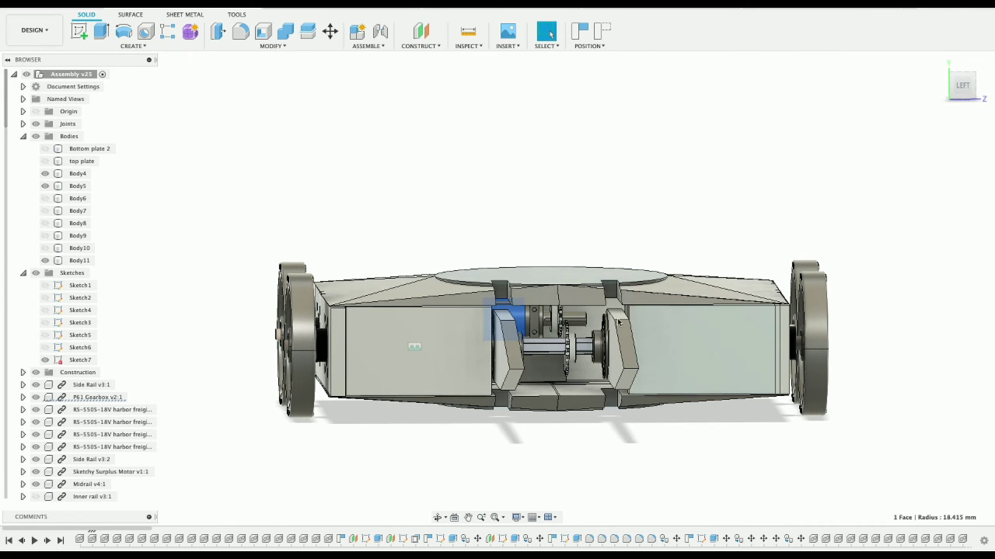
pyautogui.moveTo(963, 87); pyautogui.dragTo(938, 92)
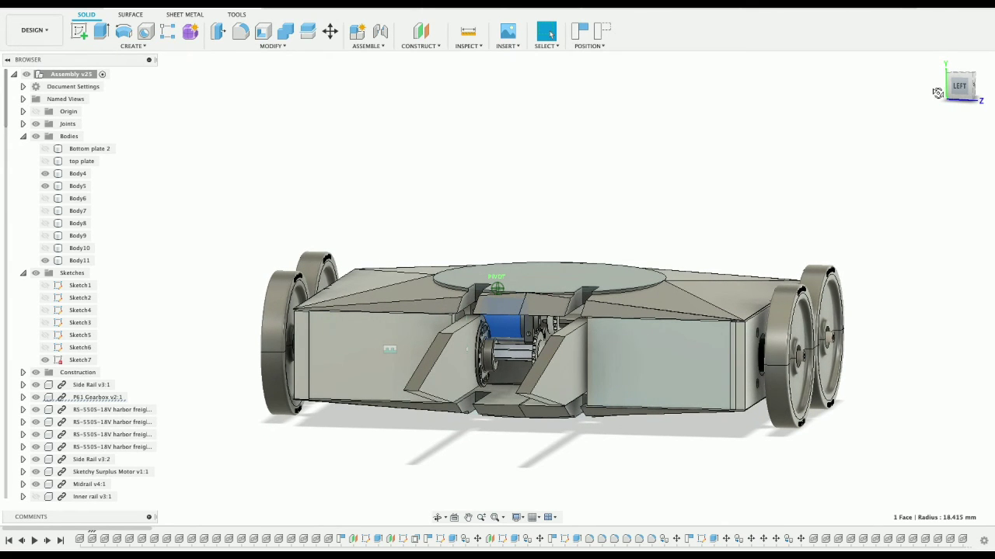
pyautogui.moveTo(938, 93); pyautogui.dragTo(929, 117)
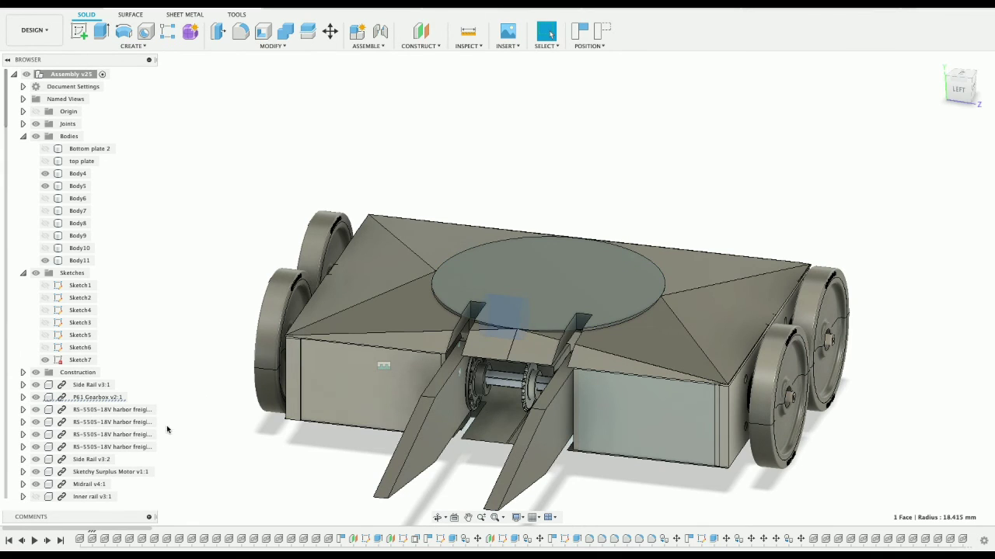
# - Hide top Lid cosmetic v1:1 and v1:2 and inspect the drive motors, gearbox and fork shaft inside the chassis
pyautogui.click(36, 399)
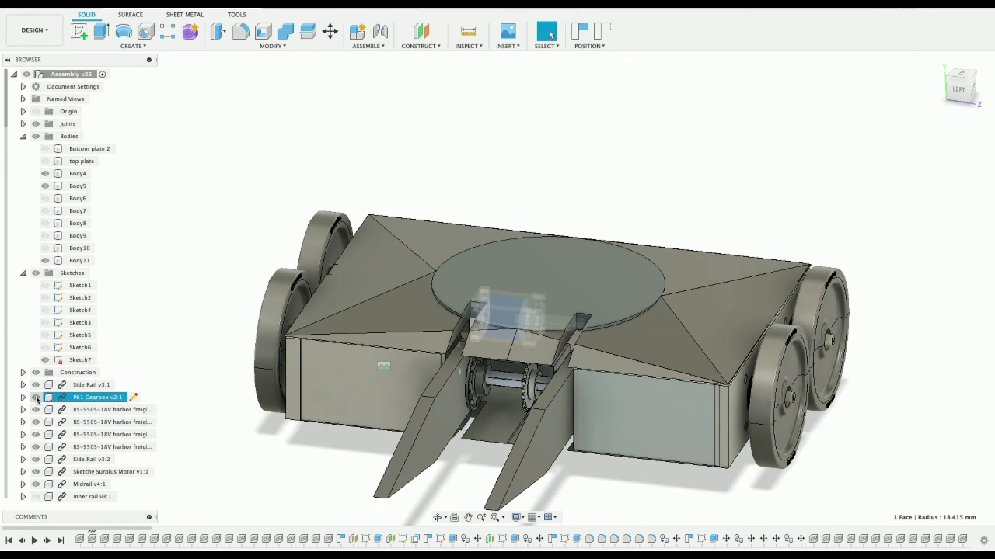
pyautogui.scroll(-15, 62, 422)
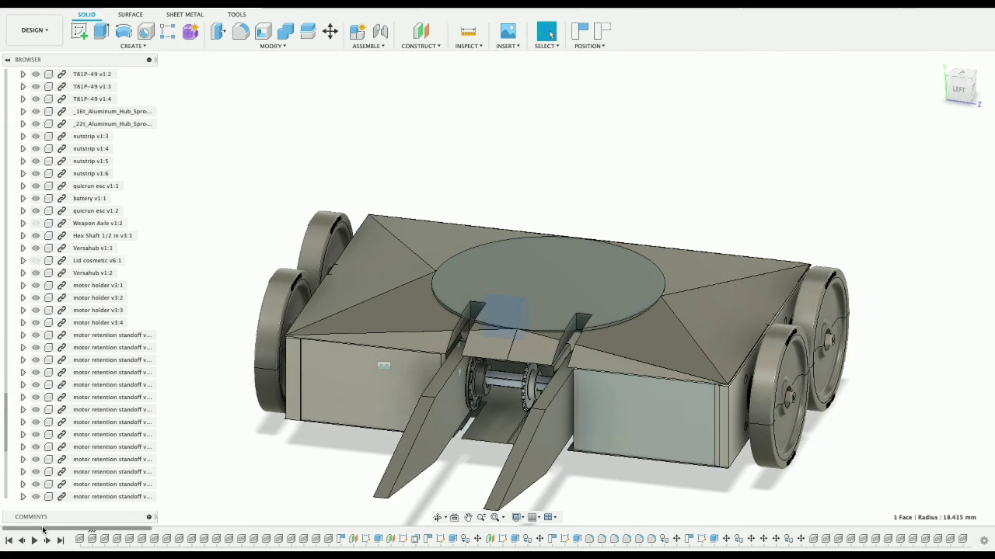
pyautogui.scroll(-3, 39, 450)
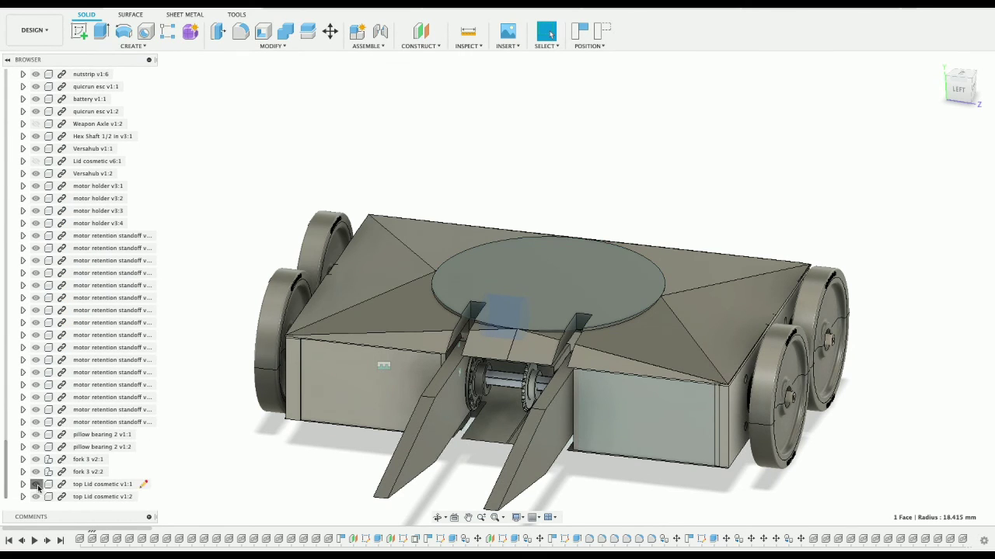
pyautogui.click(36, 485)
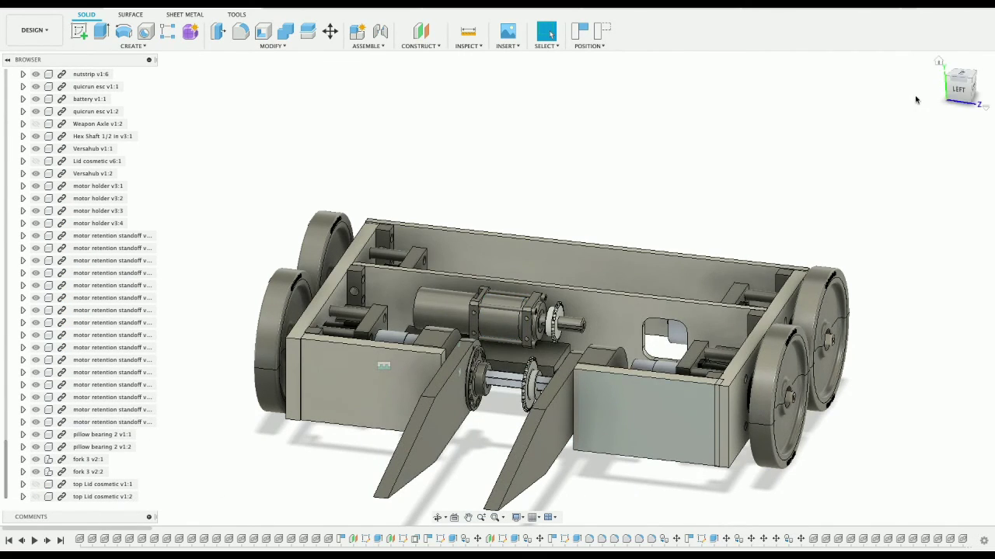
pyautogui.moveTo(964, 92); pyautogui.dragTo(983, 118)
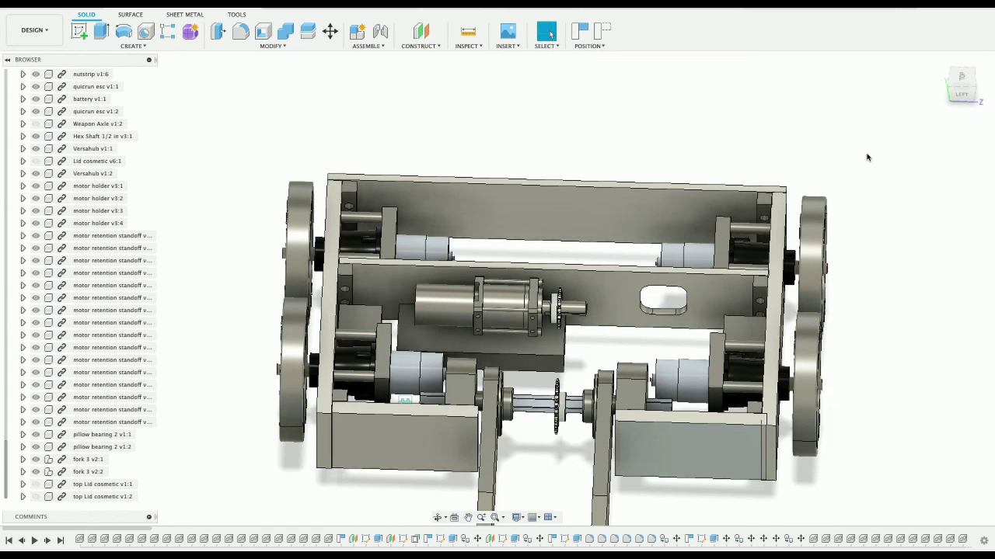
pyautogui.moveTo(962, 87)
pyautogui.mouseDown()
pyautogui.moveTo(943, 82)
pyautogui.moveTo(953, 88)
pyautogui.mouseUp()
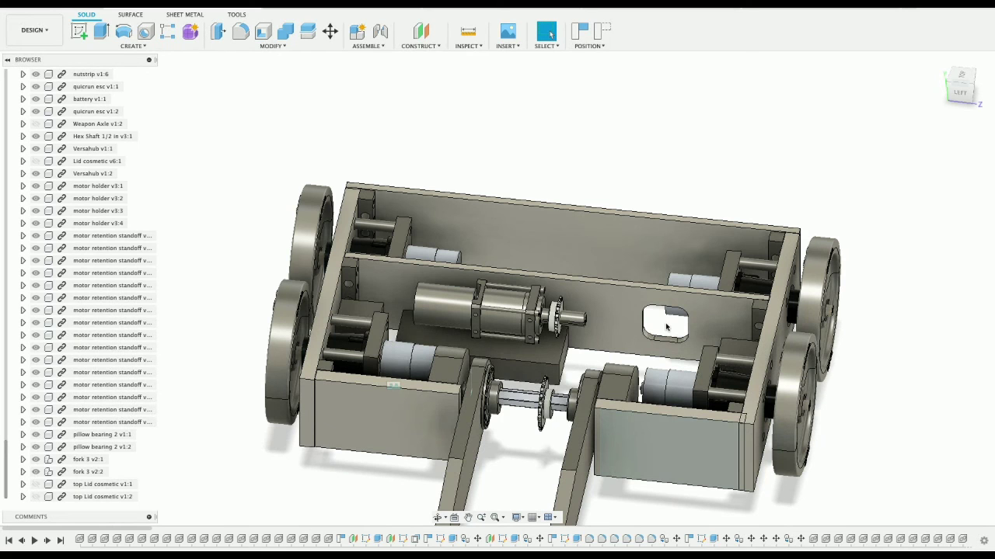
# - Examine the open chassis from above the fork end, checking the wheel drive motors, lifter gearbox, centre divider and full length of the forks
pyautogui.moveTo(963, 95); pyautogui.dragTo(938, 94)
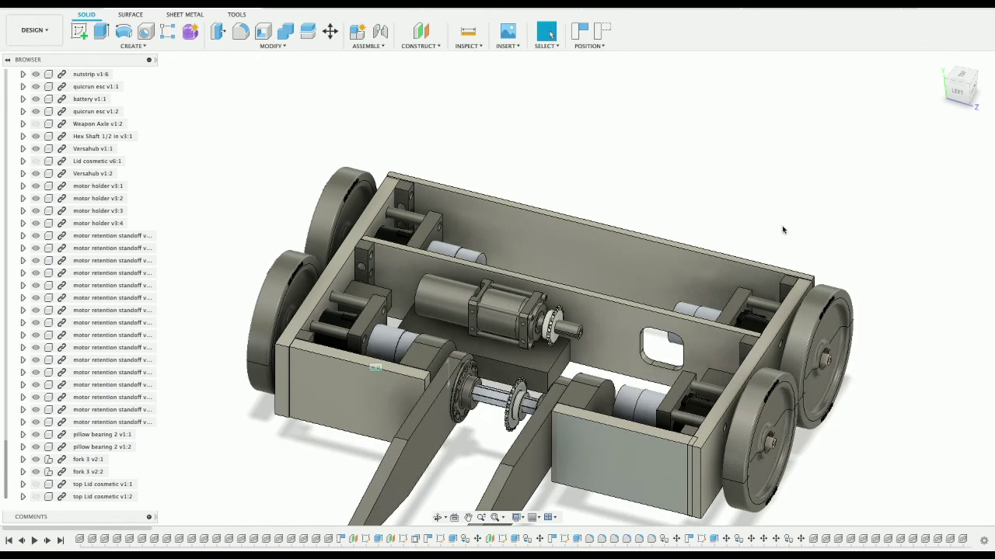
pyautogui.moveTo(957, 95)
pyautogui.mouseDown()
pyautogui.moveTo(954, 113)
pyautogui.moveTo(964, 98)
pyautogui.moveTo(955, 96)
pyautogui.mouseUp()
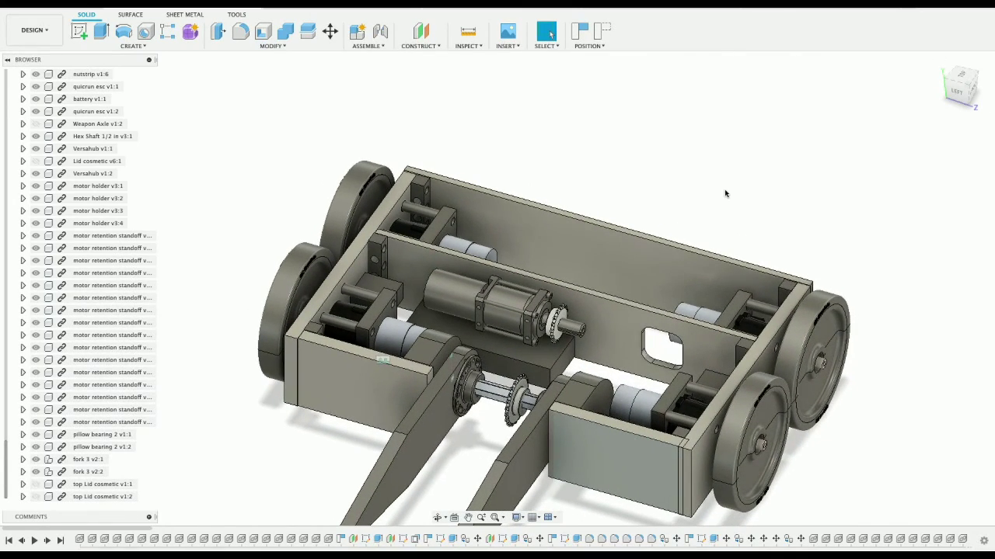
pyautogui.click(466, 517)
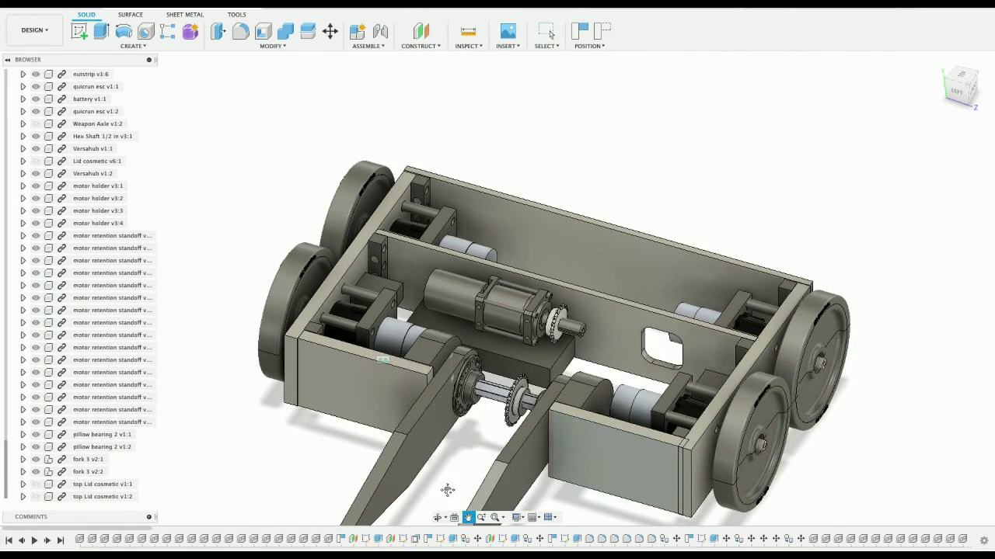
pyautogui.moveTo(451, 461); pyautogui.dragTo(437, 421)
pyautogui.press('Escape')
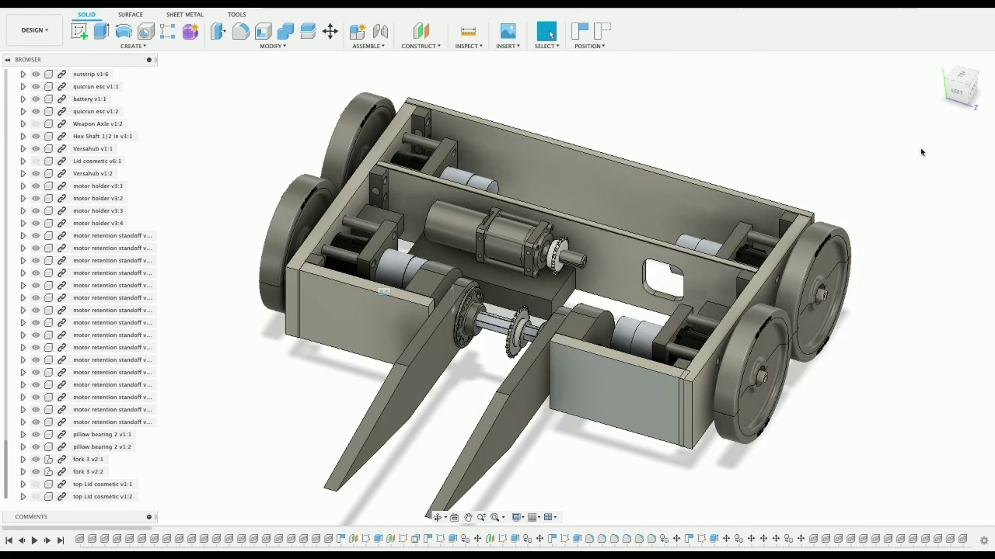
# - Show top Lid cosmetic v1:1 and v1:2 again so both lids cover the chassis
pyautogui.moveTo(955, 80); pyautogui.dragTo(913, 60)
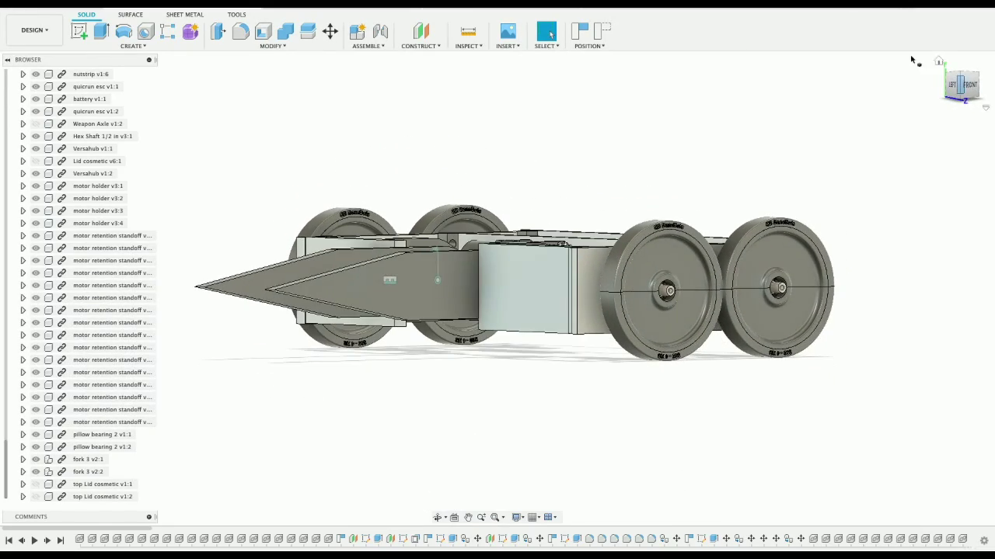
pyautogui.click(937, 61)
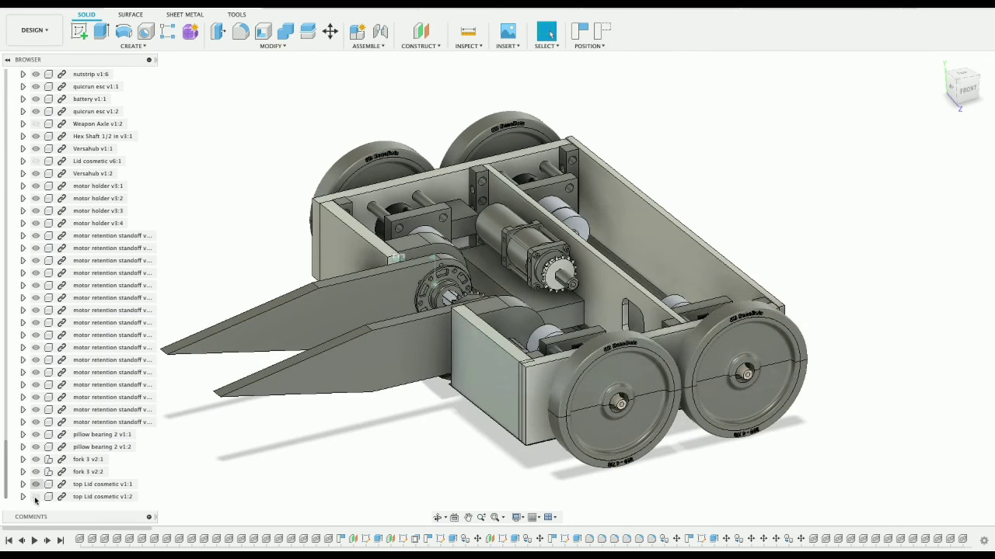
pyautogui.click(36, 496)
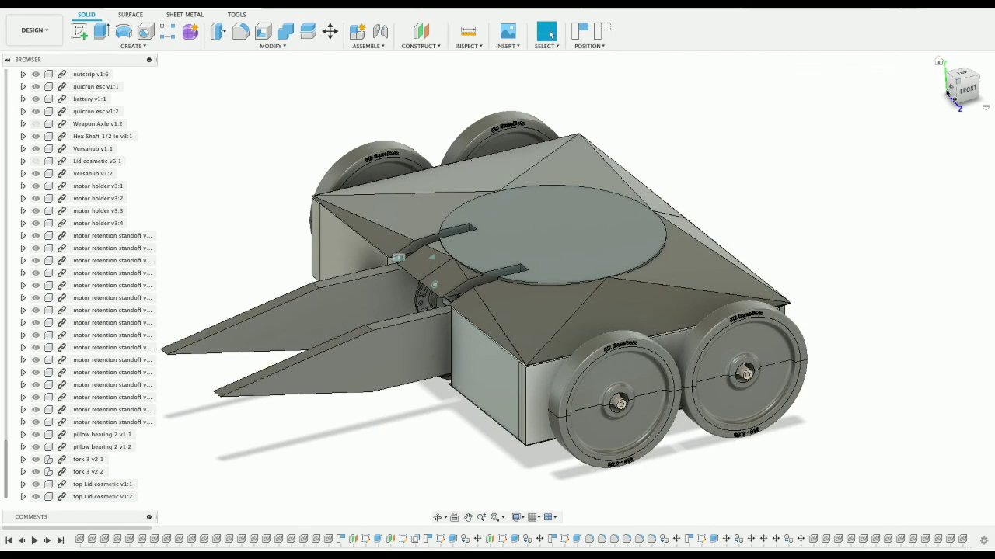
# - Inspect the closed robot from both wheel sides and the fork end, checking the lid profile, fork slots and lifter shaft opening
pyautogui.click(951, 91)
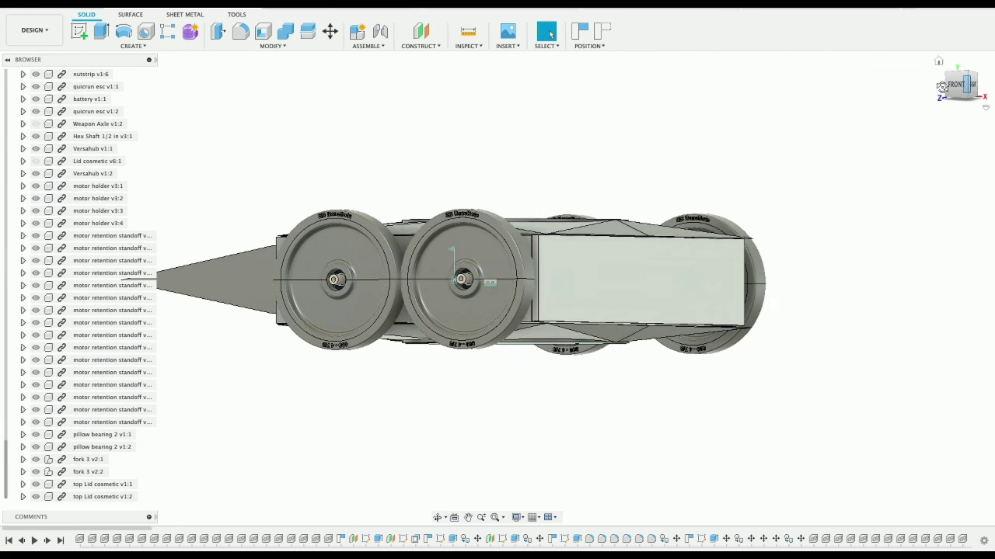
pyautogui.moveTo(951, 87); pyautogui.dragTo(693, 94)
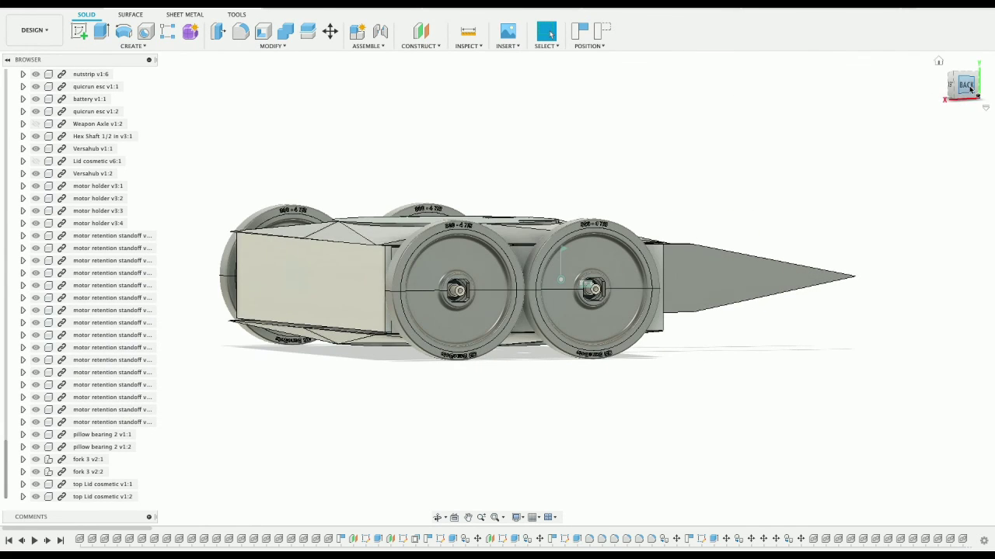
pyautogui.moveTo(963, 86)
pyautogui.mouseDown()
pyautogui.moveTo(821, 86)
pyautogui.moveTo(730, 109)
pyautogui.mouseUp()
pyautogui.moveTo(864, 92); pyautogui.dragTo(806, 100)
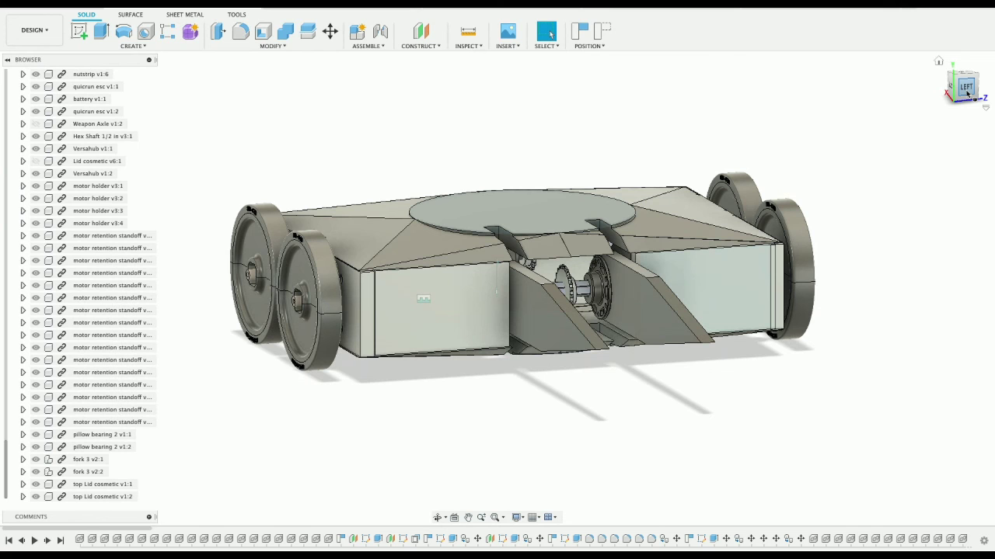
pyautogui.click(966, 90)
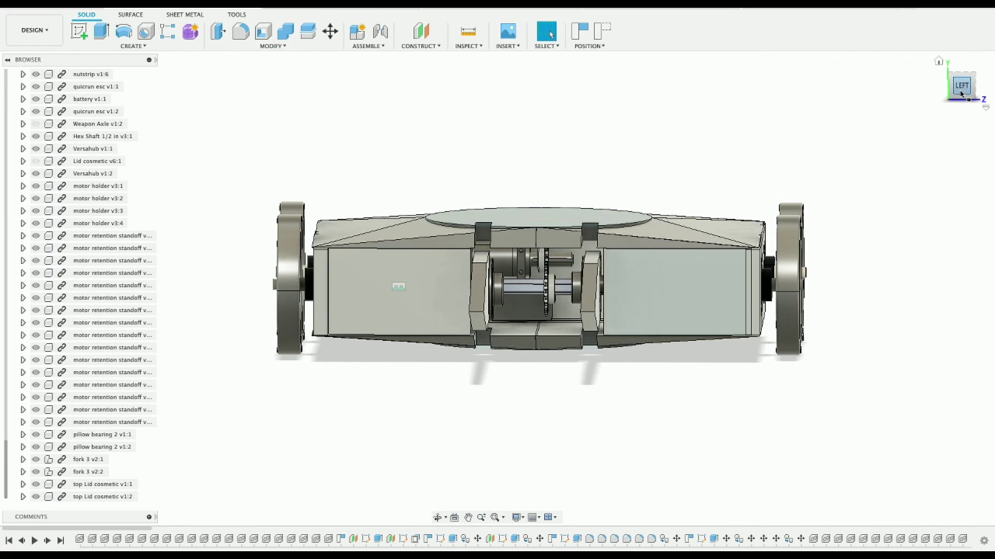
pyautogui.keyDown('shift'); pyautogui.moveTo(960, 96); pyautogui.dragTo(931, 114, button='middle'); pyautogui.keyUp('shift')
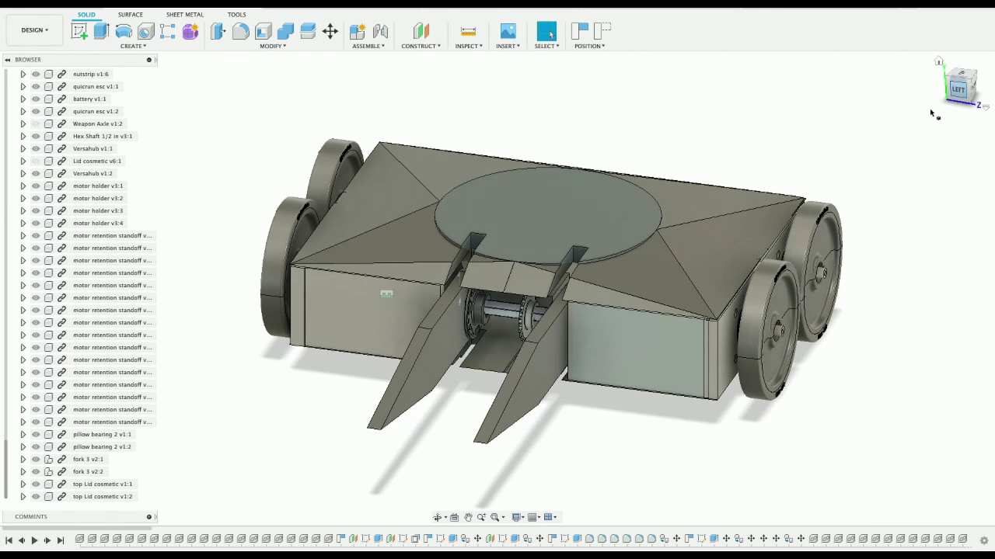
pyautogui.moveTo(957, 91)
pyautogui.mouseDown()
pyautogui.moveTo(928, 83)
pyautogui.moveTo(949, 89)
pyautogui.moveTo(943, 70)
pyautogui.moveTo(973, 75)
pyautogui.moveTo(945, 102)
pyautogui.mouseUp()
pyautogui.click(961, 92)
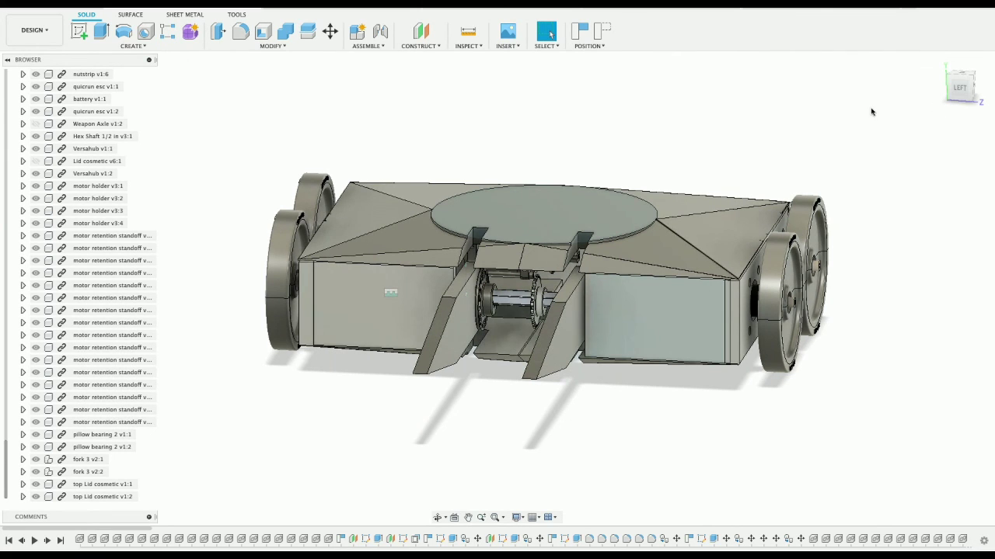
# - Circle the closed robot past the wheels and rear wall back to the forks, examining the faceted lid and round top plate
pyautogui.moveTo(971, 89); pyautogui.dragTo(829, 101)
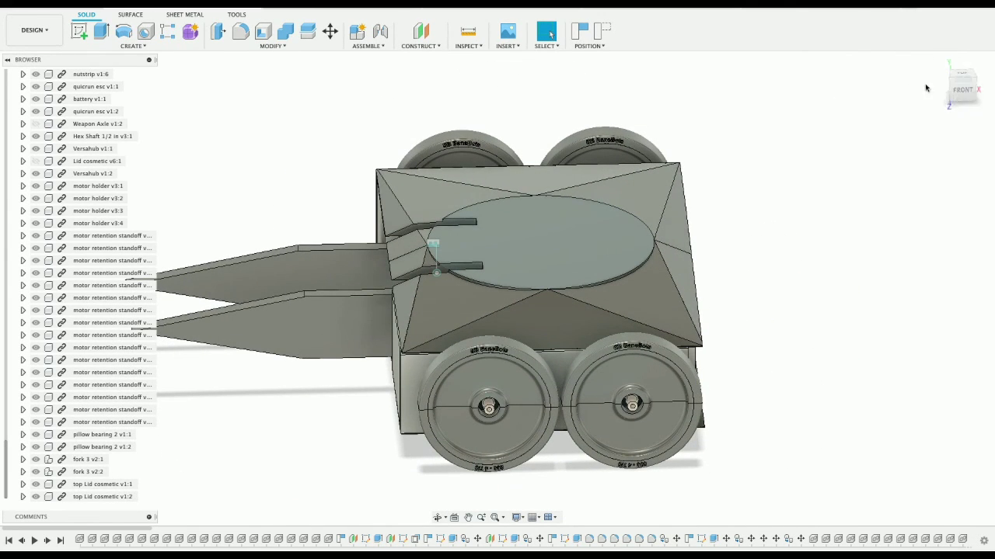
pyautogui.moveTo(967, 93)
pyautogui.mouseDown()
pyautogui.moveTo(900, 80)
pyautogui.moveTo(864, 58)
pyautogui.moveTo(876, 78)
pyautogui.mouseUp()
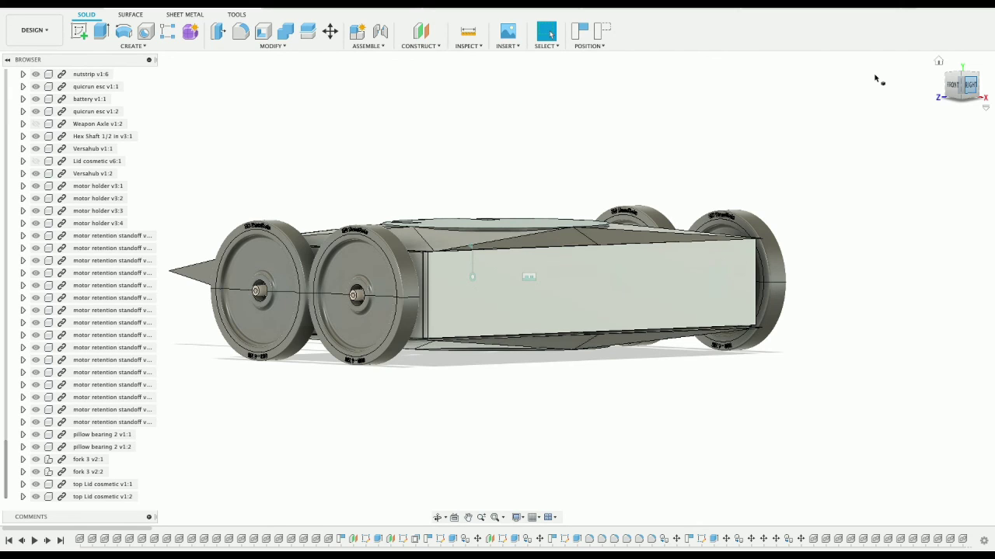
pyautogui.click(962, 87)
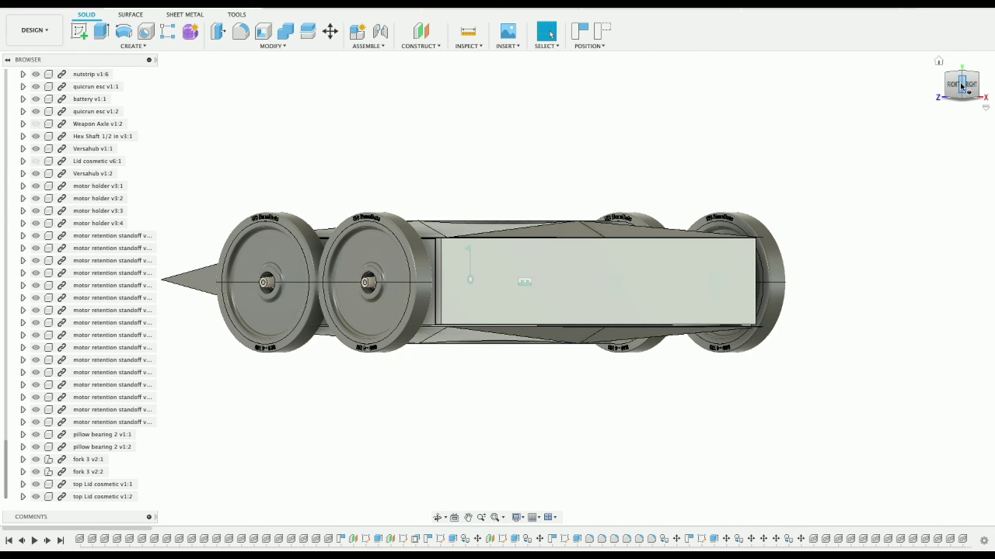
pyautogui.click(970, 97)
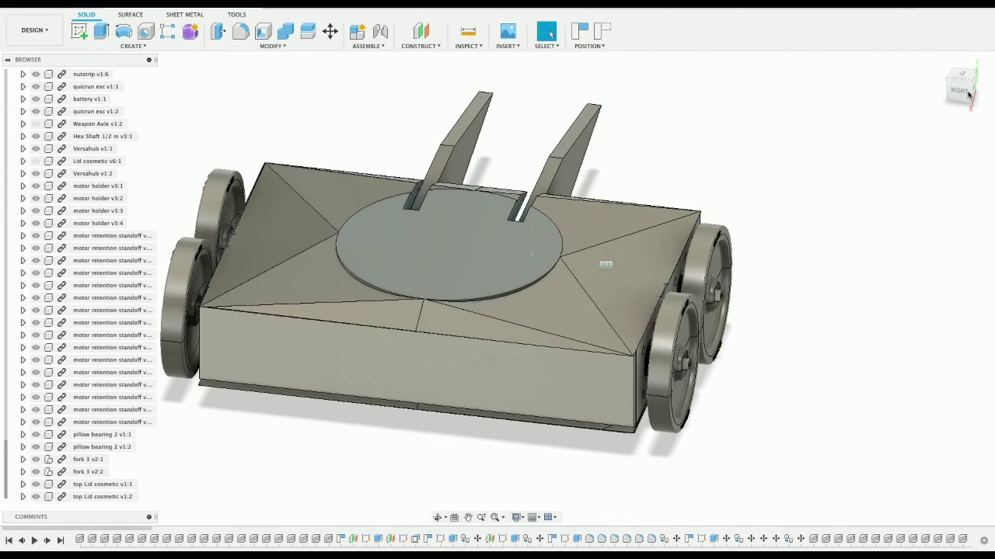
pyautogui.moveTo(959, 82); pyautogui.dragTo(791, 93)
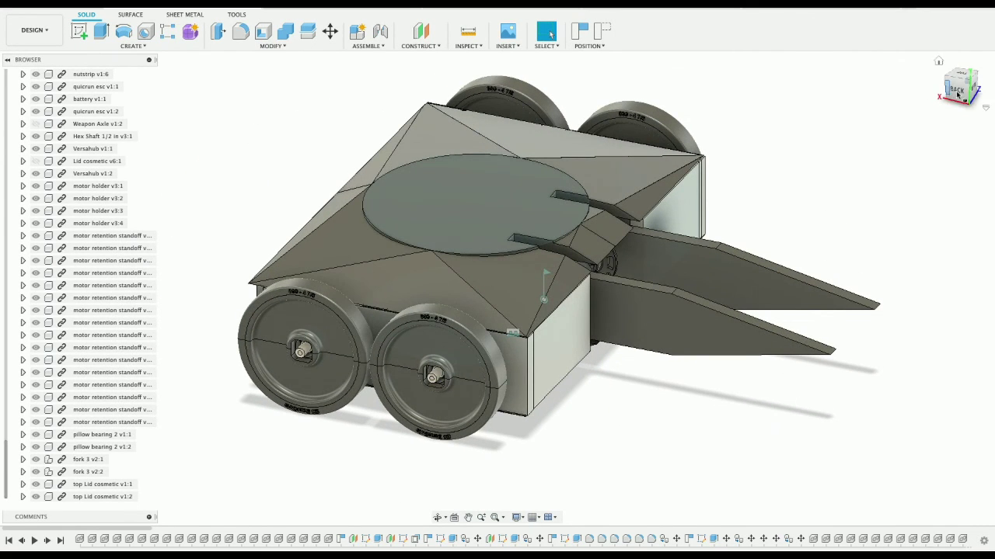
pyautogui.moveTo(960, 92); pyautogui.dragTo(882, 83)
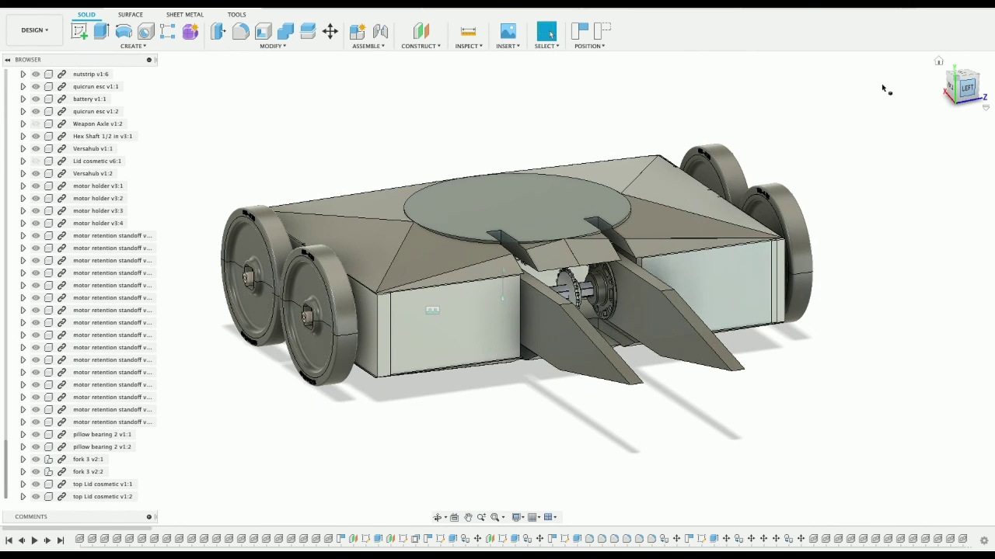
pyautogui.moveTo(953, 87); pyautogui.dragTo(876, 92)
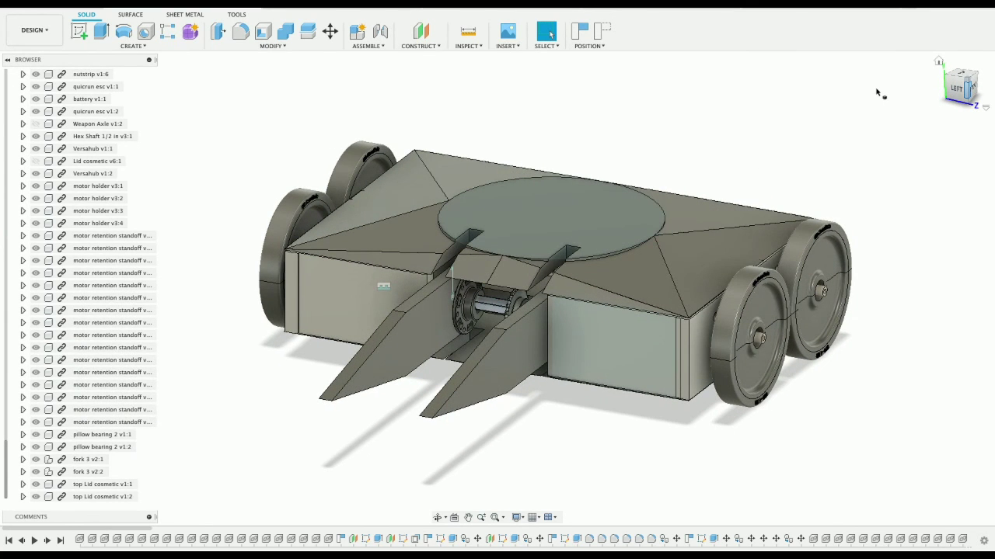